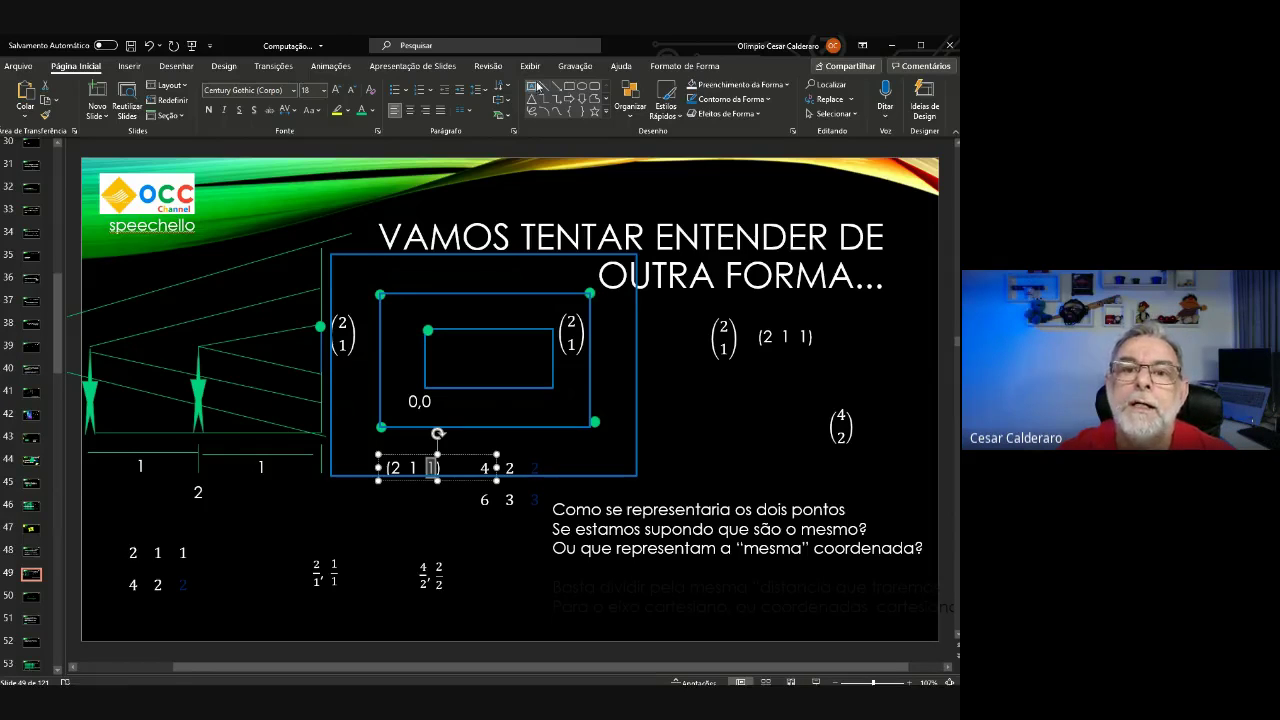
# Insert a new slide 50 after slide 49.
pyautogui.click(594, 111)
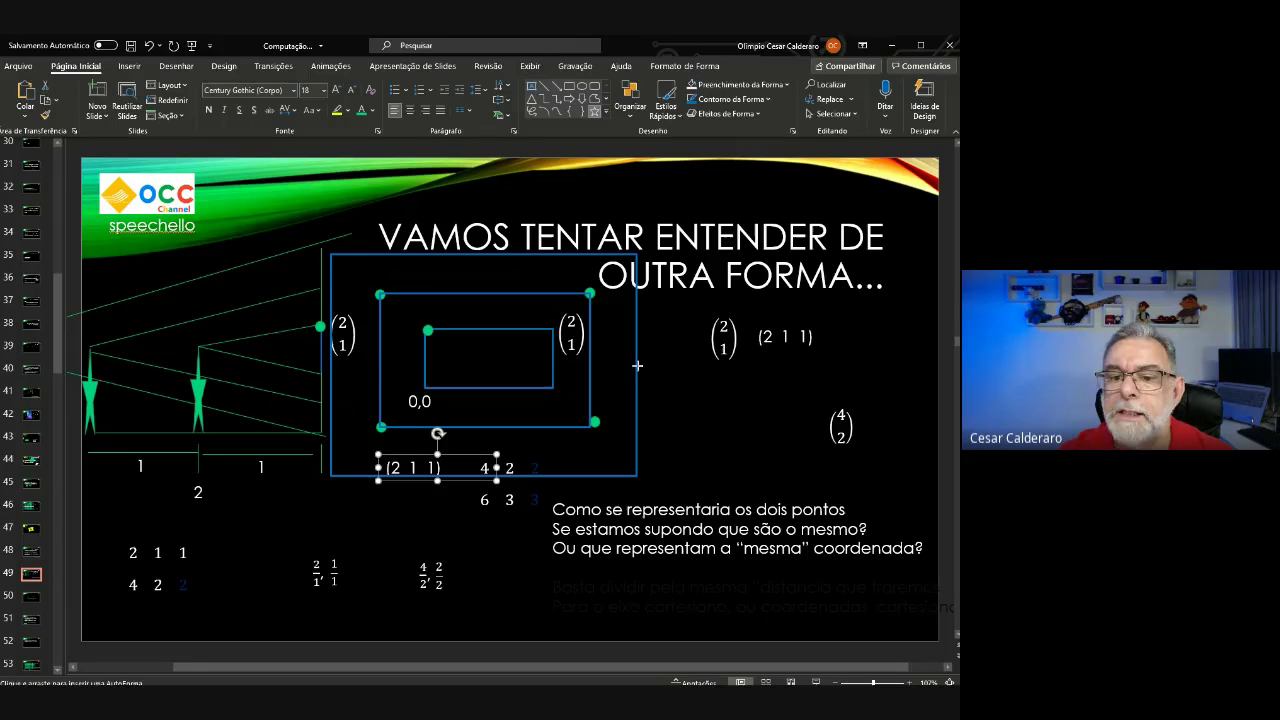
pyautogui.click(30, 591)
pyautogui.click(97, 92)
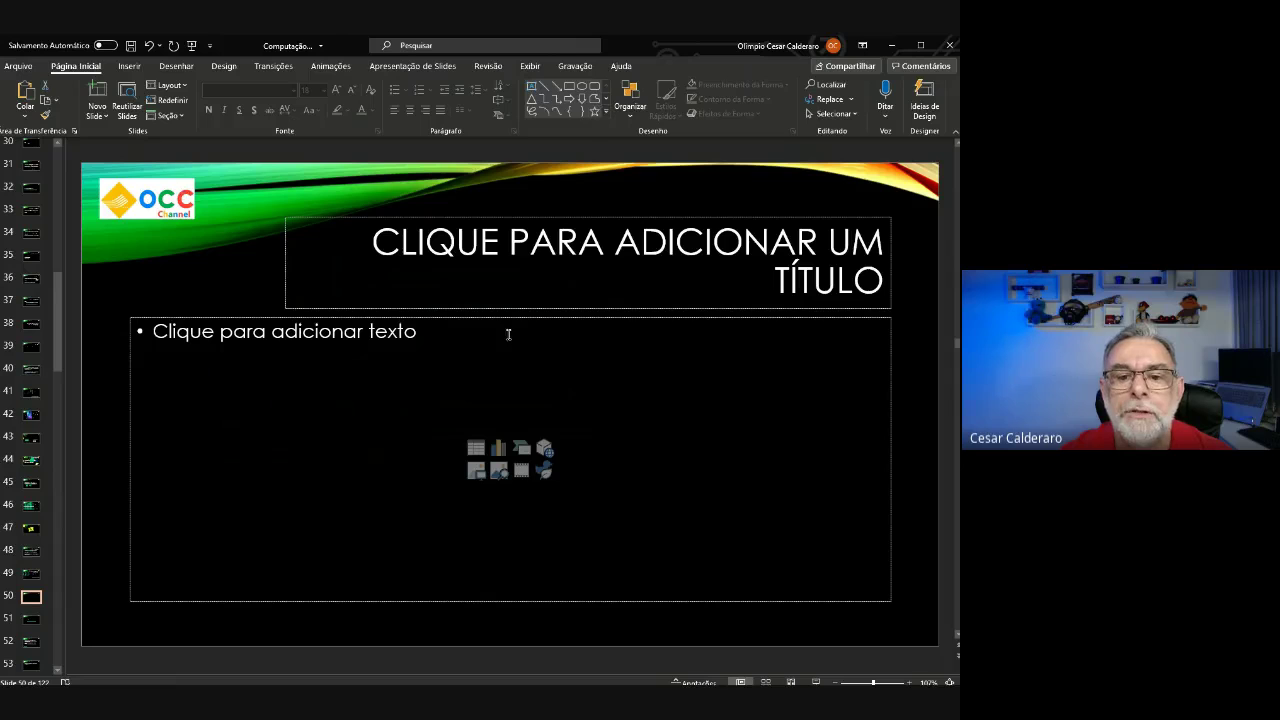
# Delete the new slide's content and title placeholders so it is empty.
pyautogui.click(507, 319)
pyautogui.press('Delete')
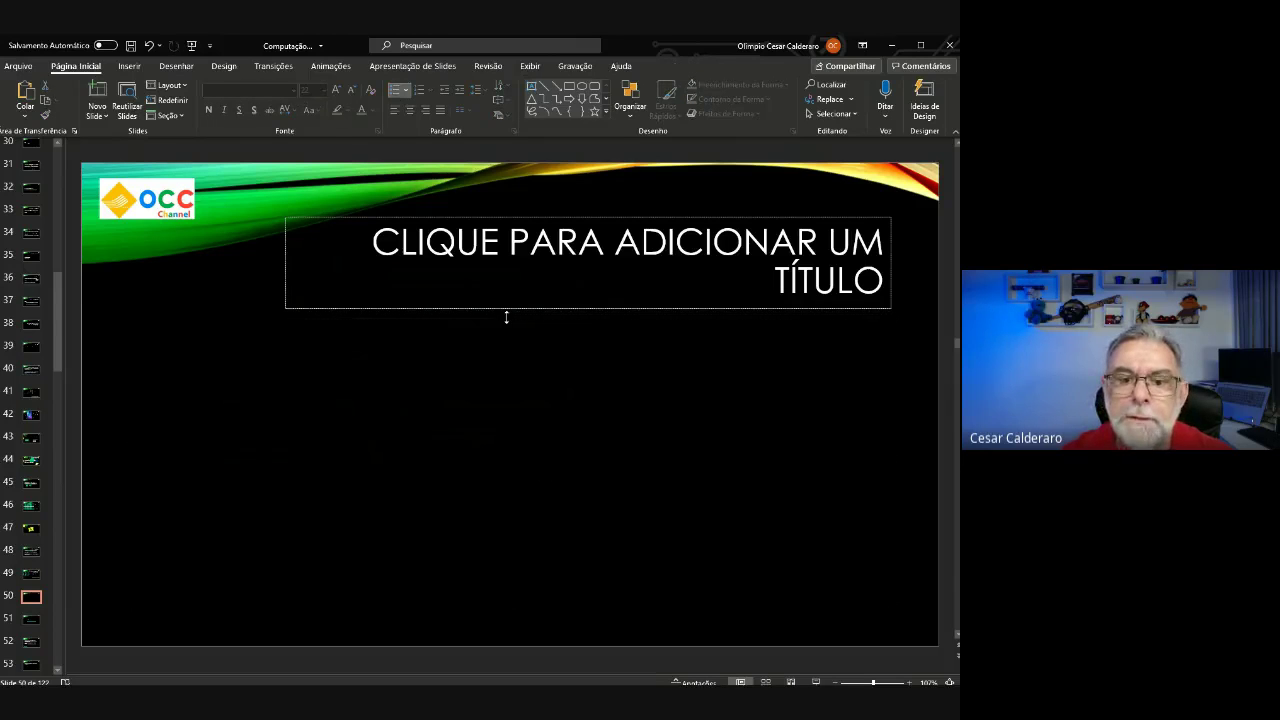
pyautogui.click(547, 307)
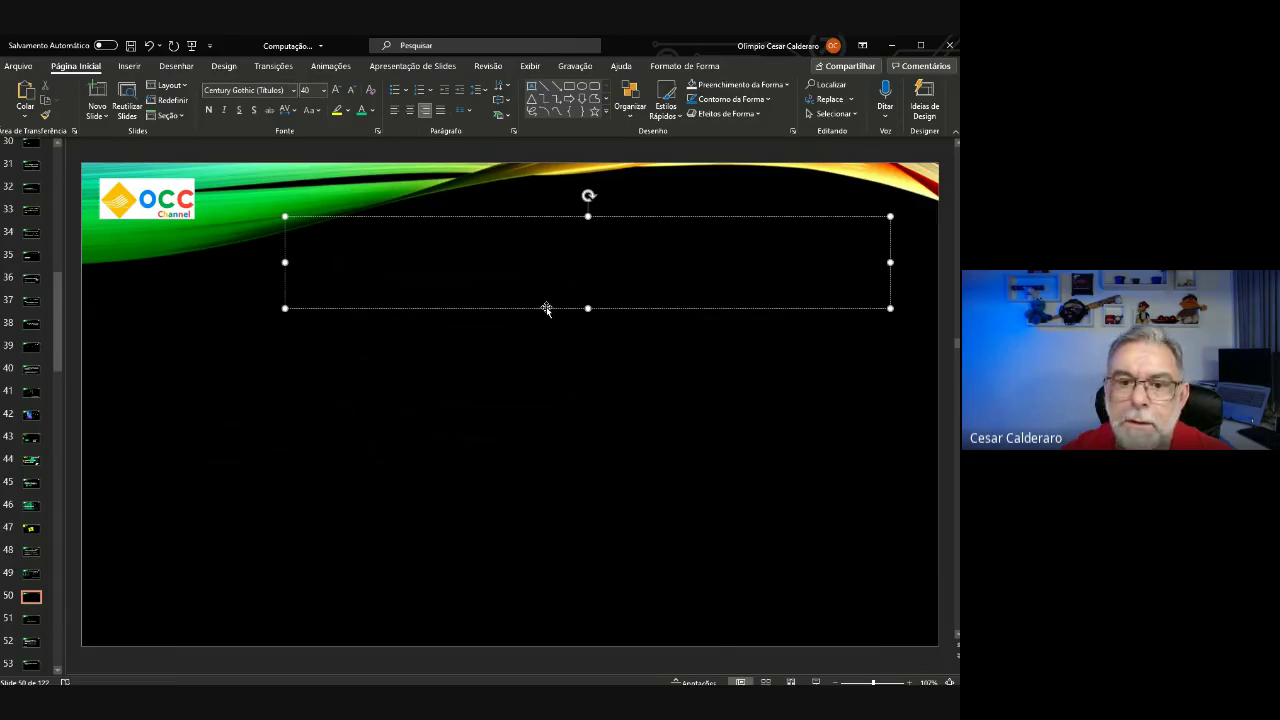
pyautogui.click(603, 307)
pyautogui.press('Delete')
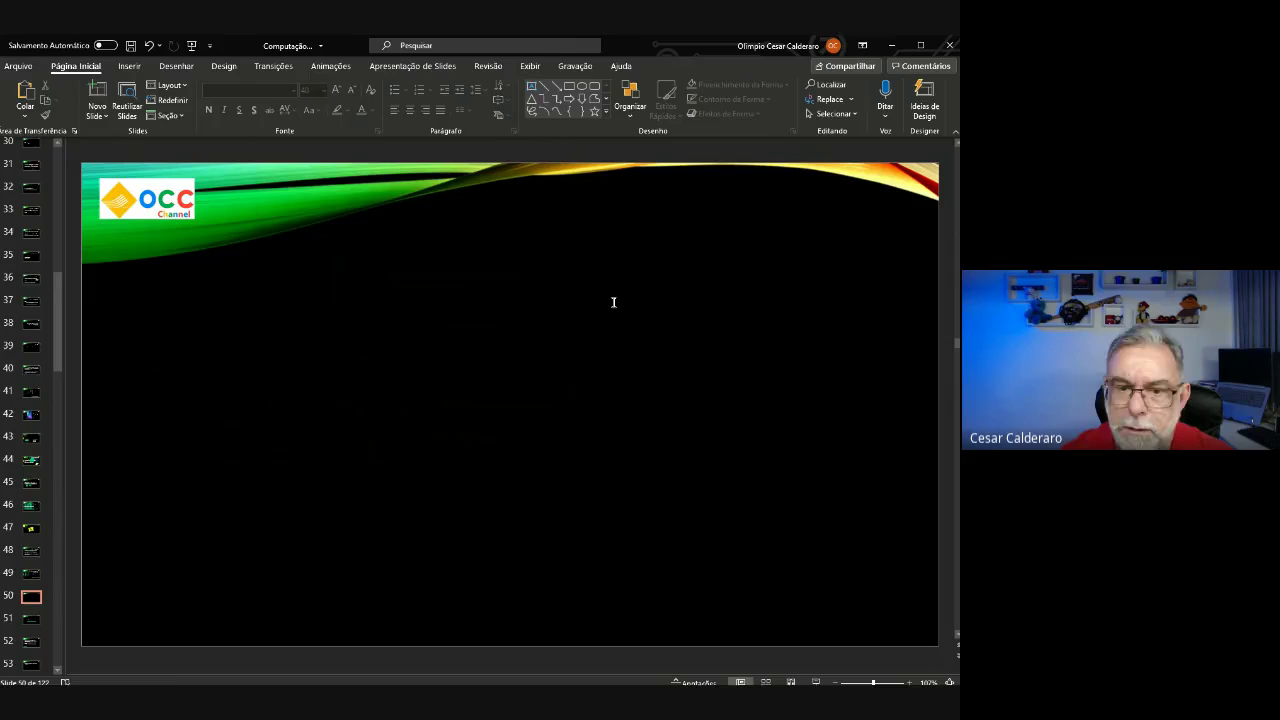
# Draw a green 5-point star, about 6.87 × 7.84 cm, in the slide centre.
pyautogui.click(589, 112)
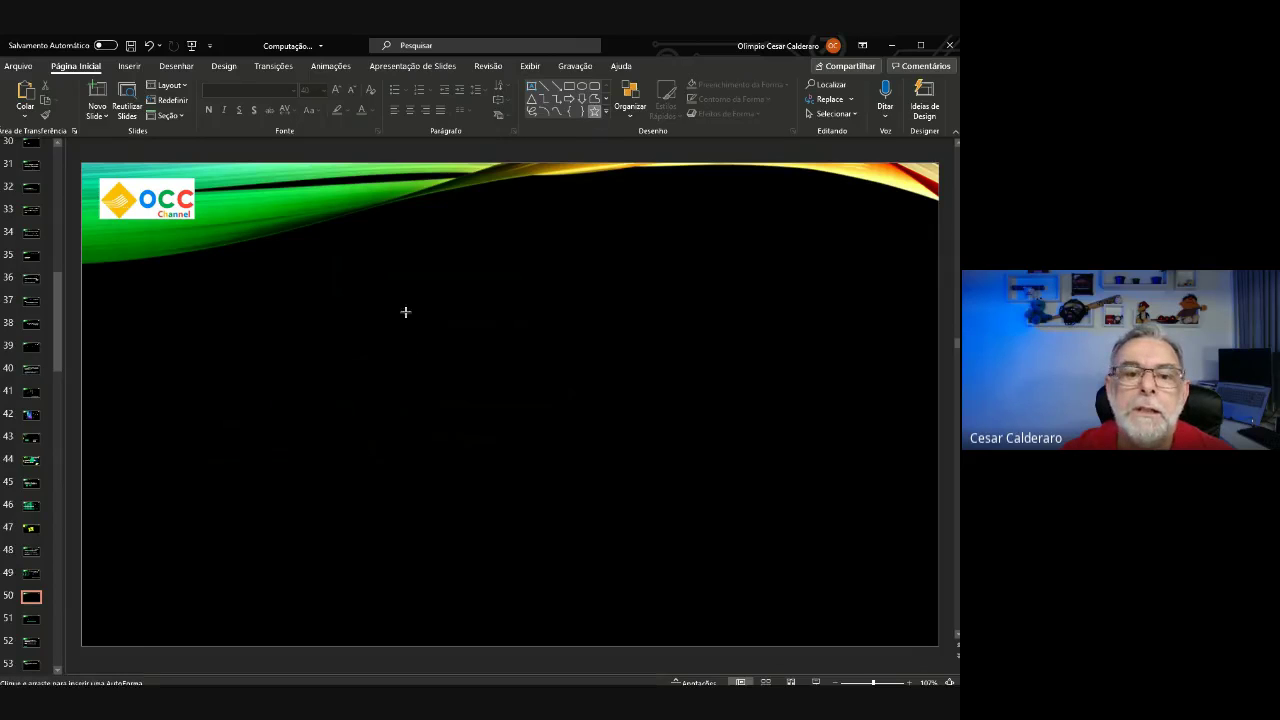
pyautogui.moveTo(385, 322); pyautogui.dragTo(584, 496)
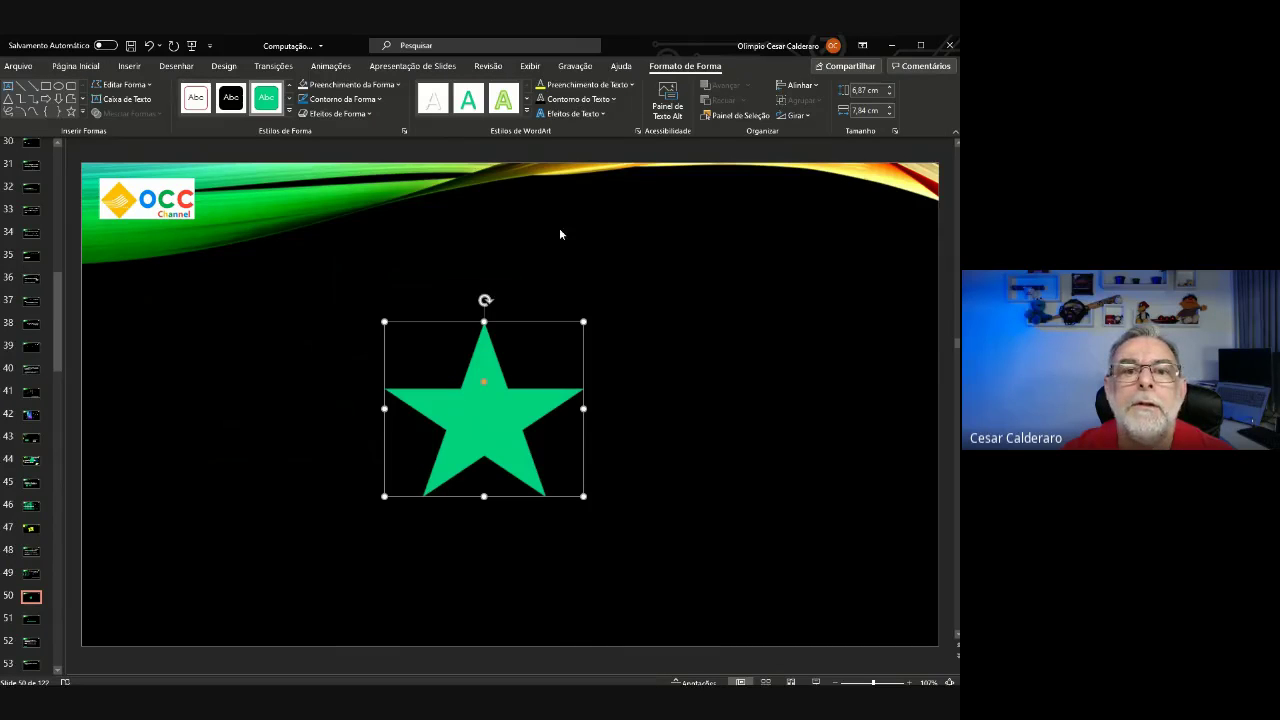
pyautogui.click(663, 342)
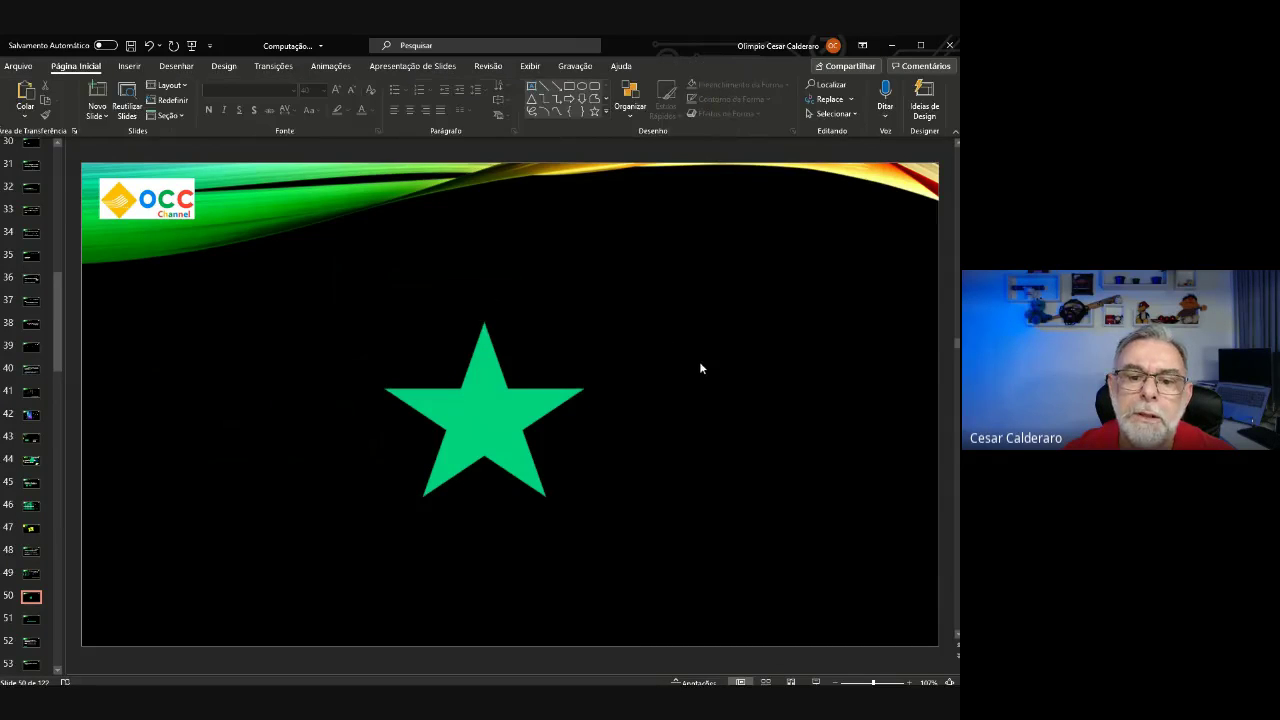
pyautogui.click(481, 417)
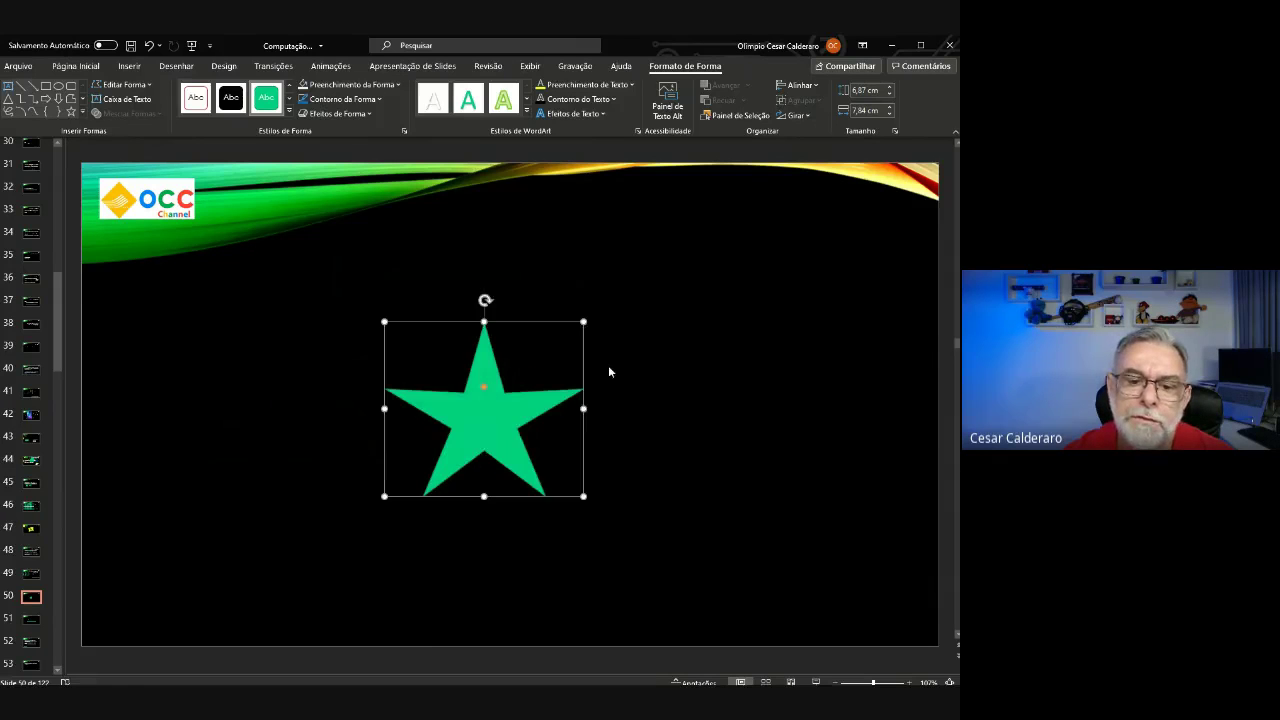
pyautogui.click(617, 363)
pyautogui.click(488, 417)
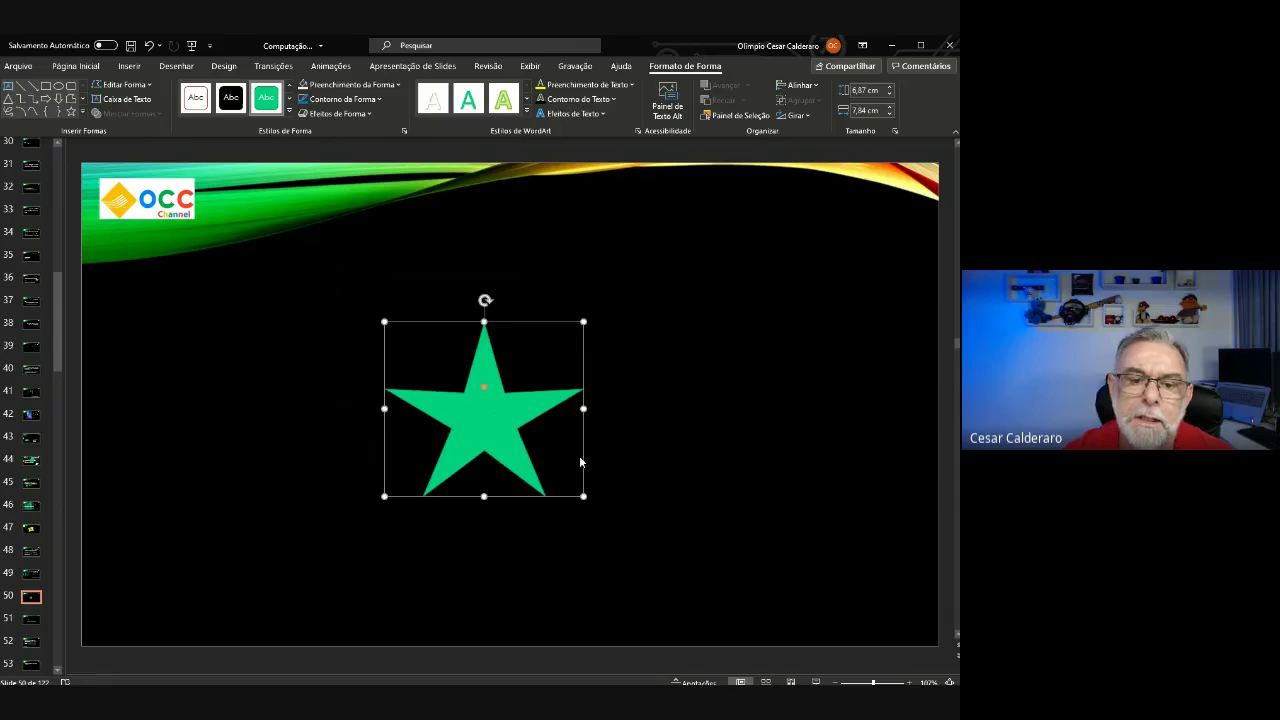
pyautogui.click(661, 461)
pyautogui.click(504, 430)
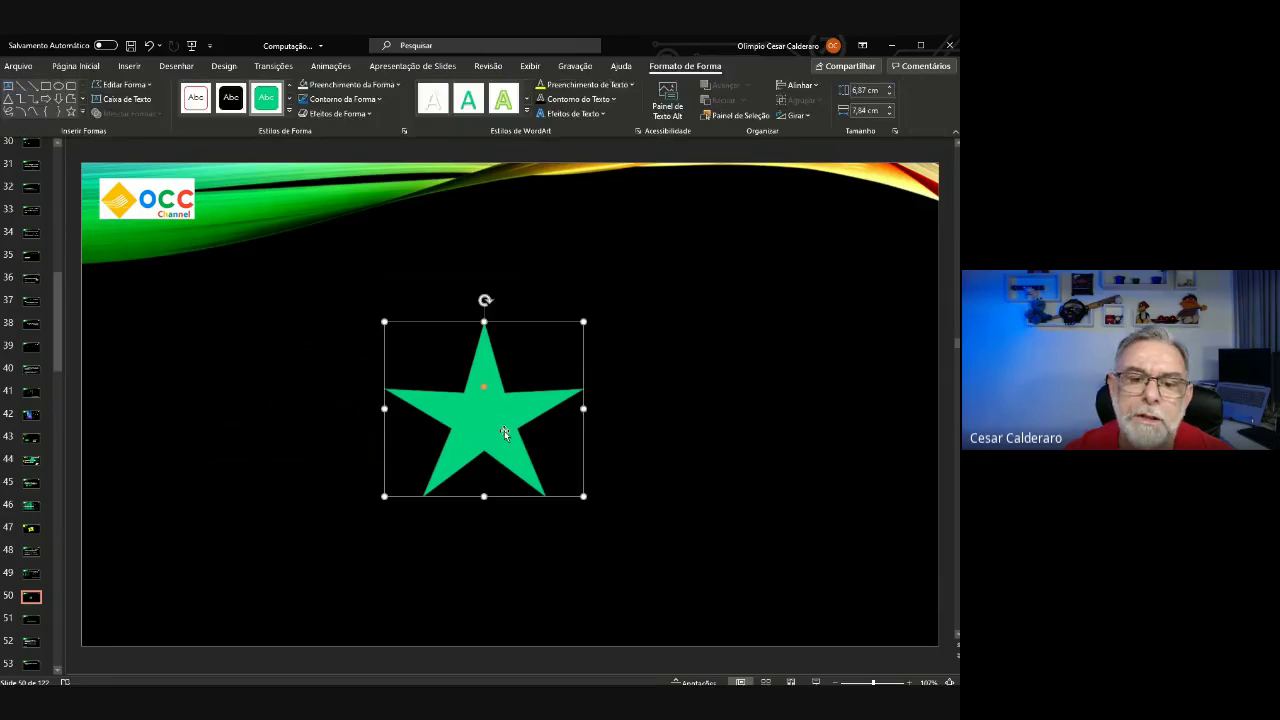
pyautogui.click(667, 437)
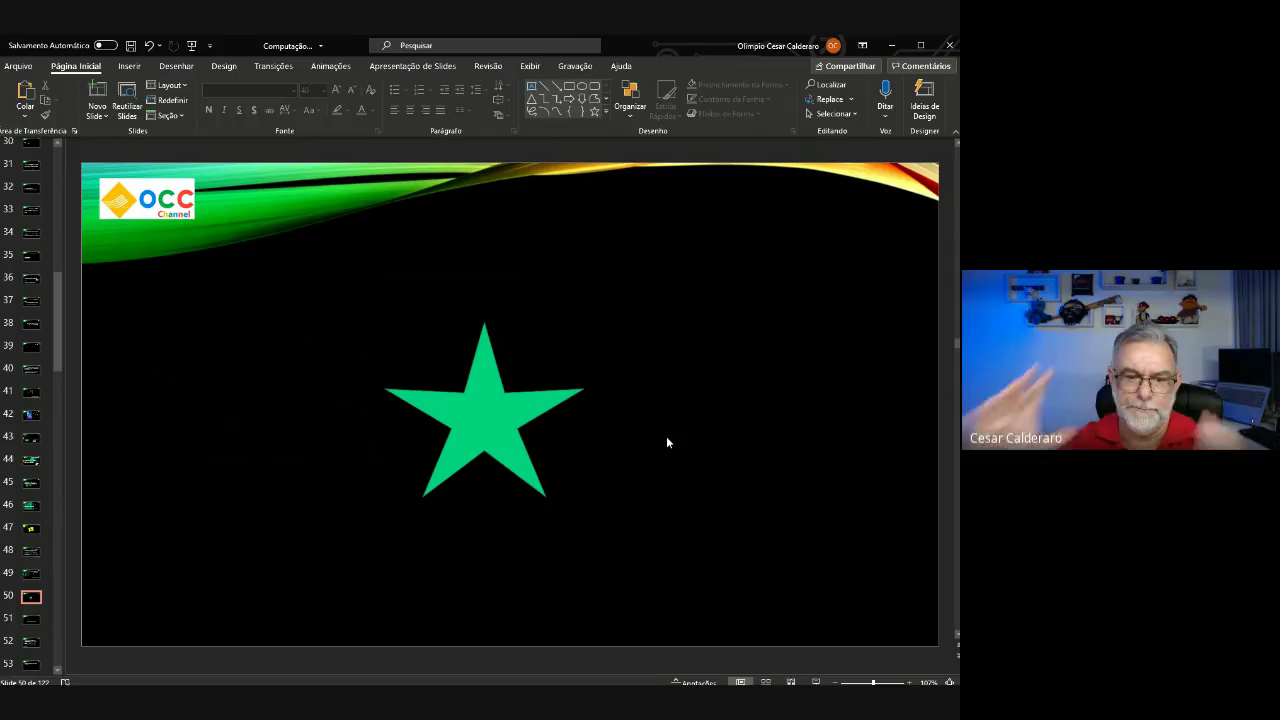
pyautogui.click(491, 419)
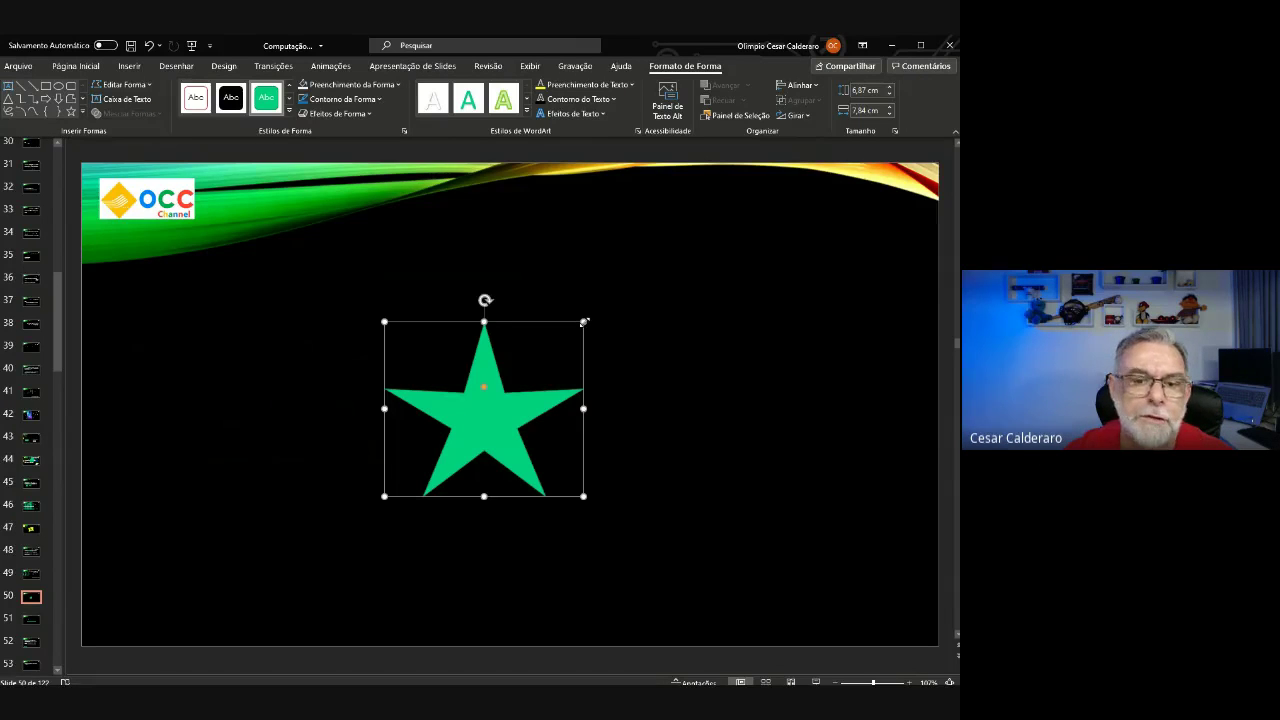
# Enlarge the star toward the top right, then undo the enlargement.
pyautogui.moveTo(584, 322); pyautogui.dragTo(694, 220)
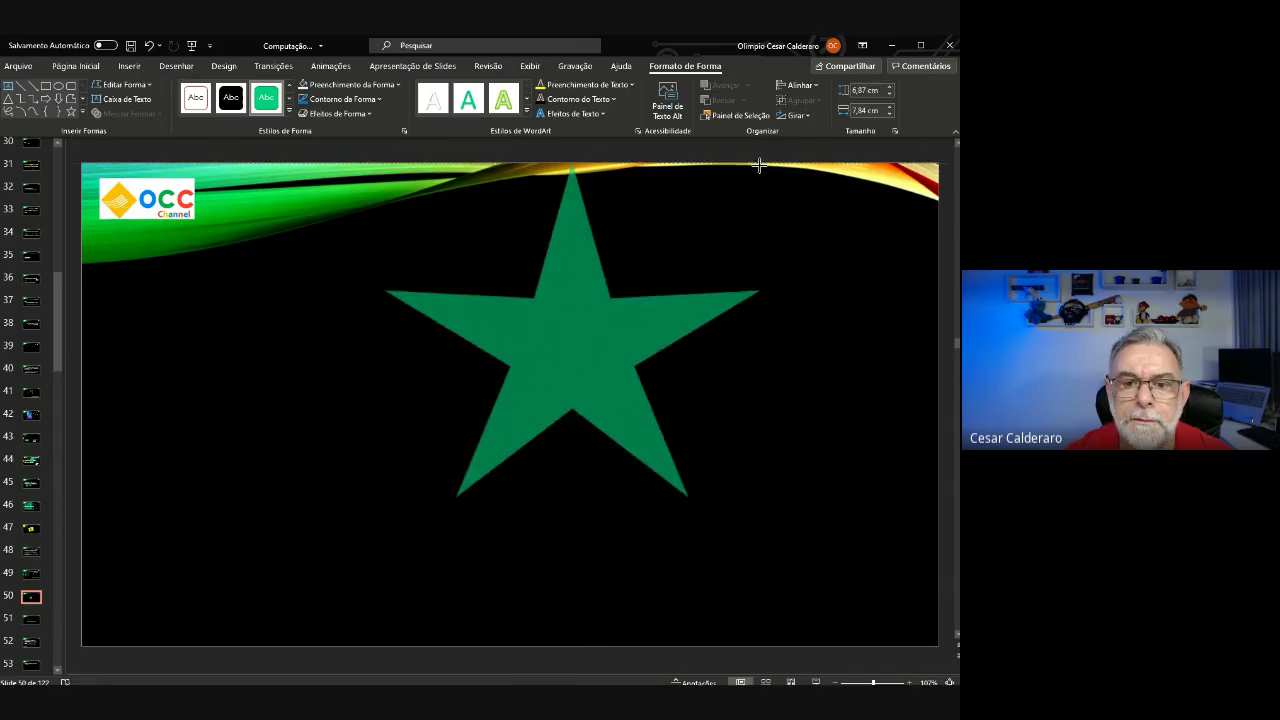
pyautogui.moveTo(694, 220); pyautogui.dragTo(759, 172)
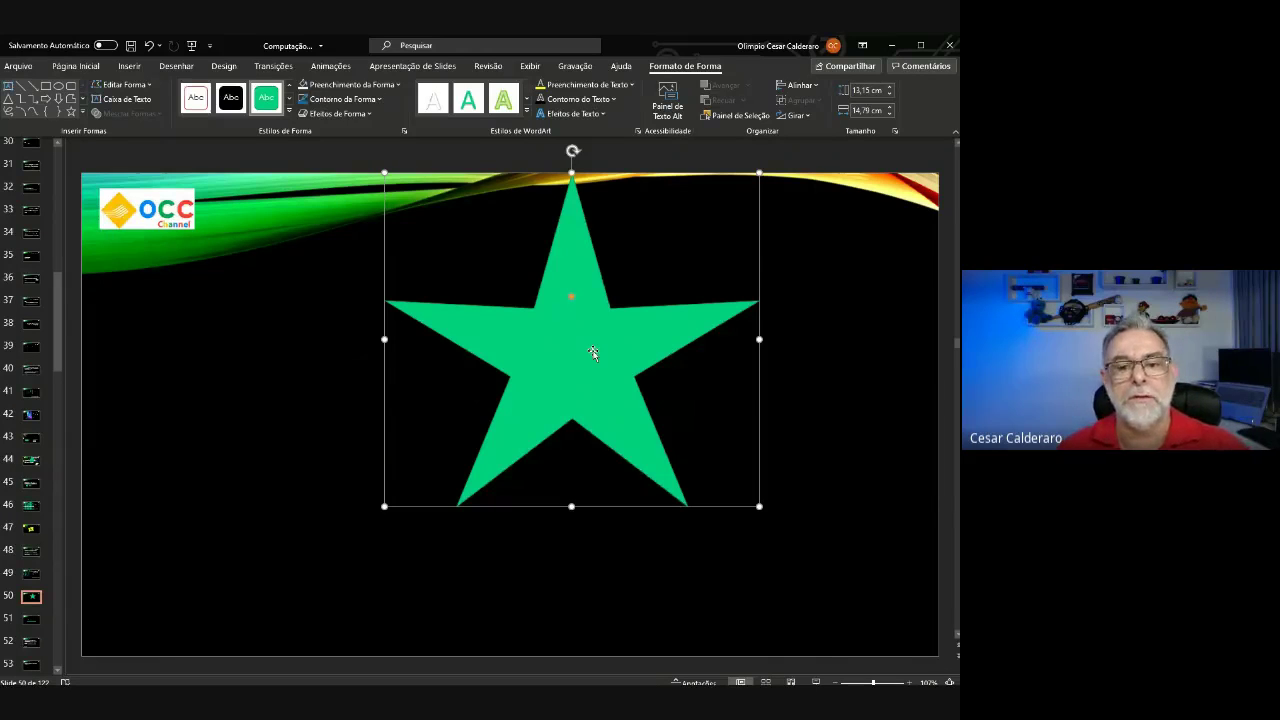
pyautogui.click(148, 46)
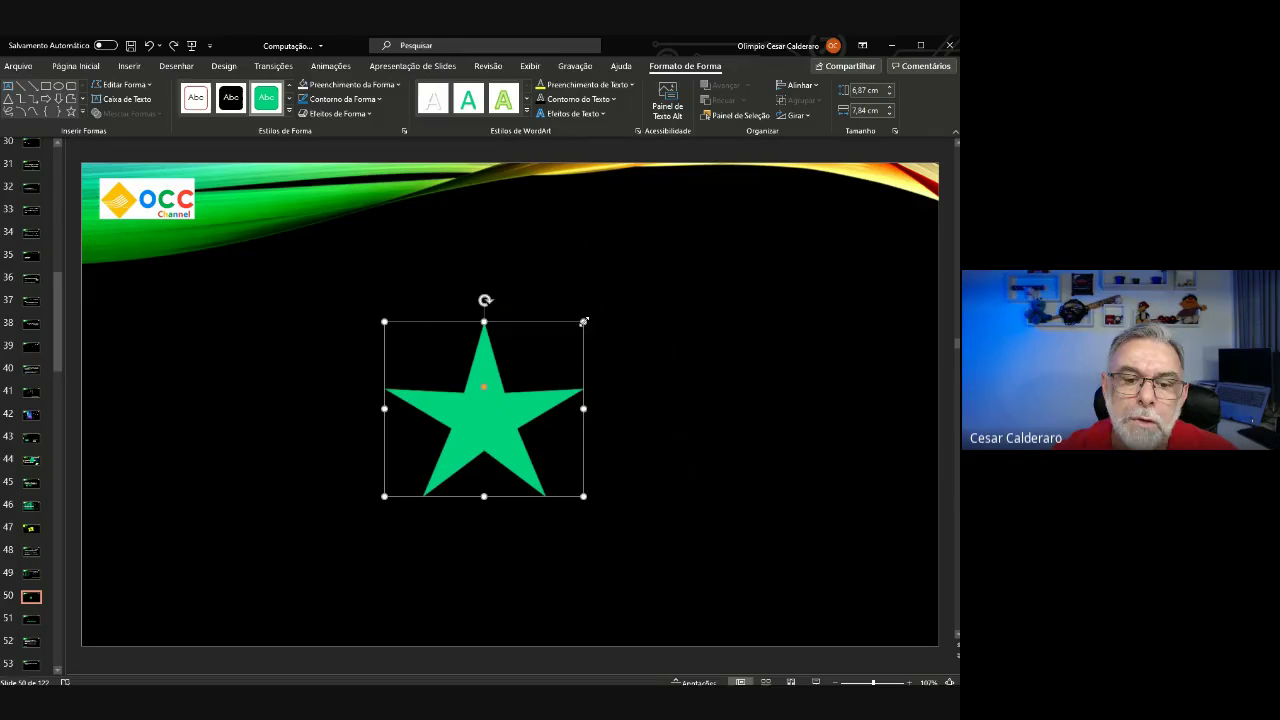
# Enlarge the star to about 19 × 23 cm, then shrink it to about 4.78 × 7.05 cm.
pyautogui.moveTo(584, 320); pyautogui.dragTo(671, 250)
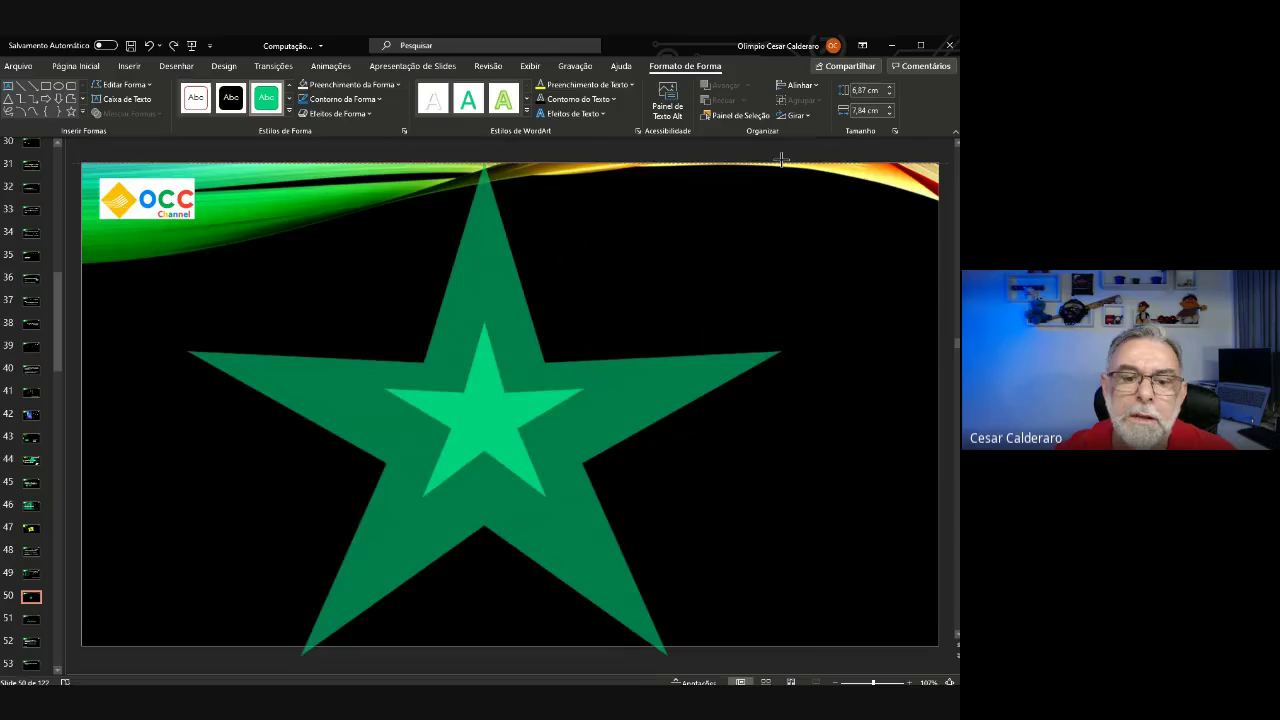
pyautogui.moveTo(671, 250); pyautogui.dragTo(780, 167)
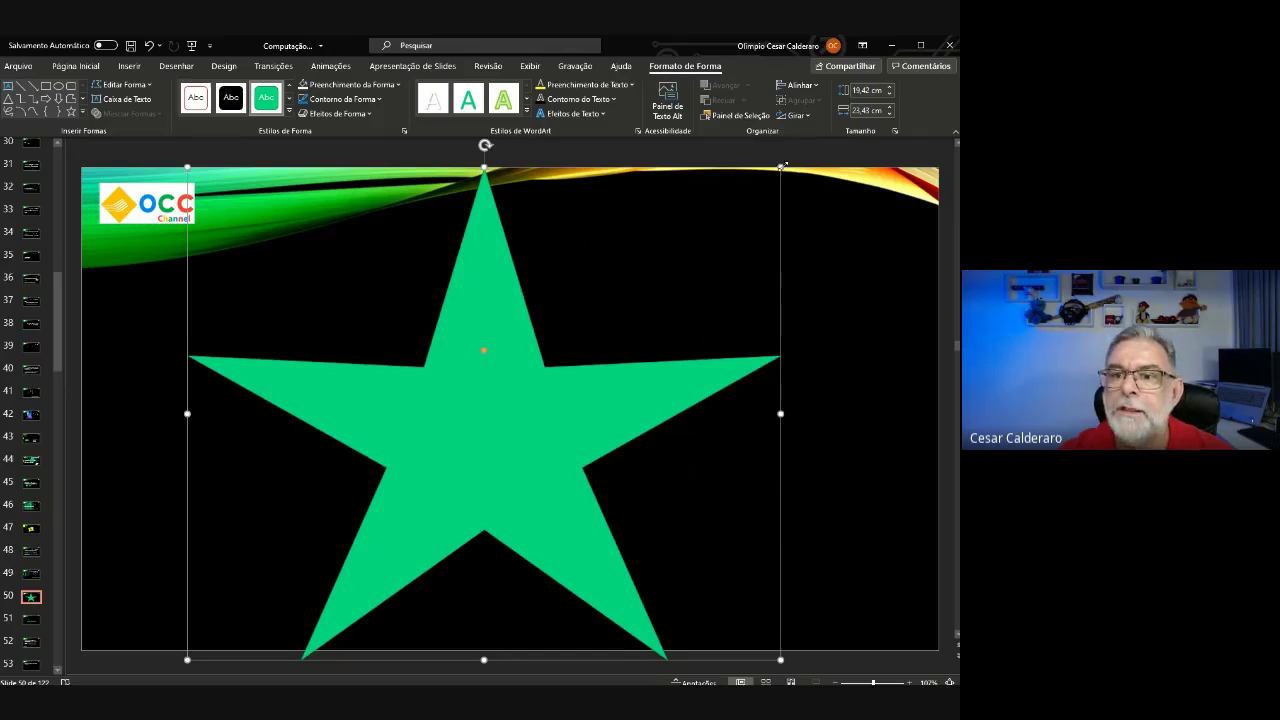
pyautogui.moveTo(781, 166); pyautogui.dragTo(573, 348)
pyautogui.click(640, 356)
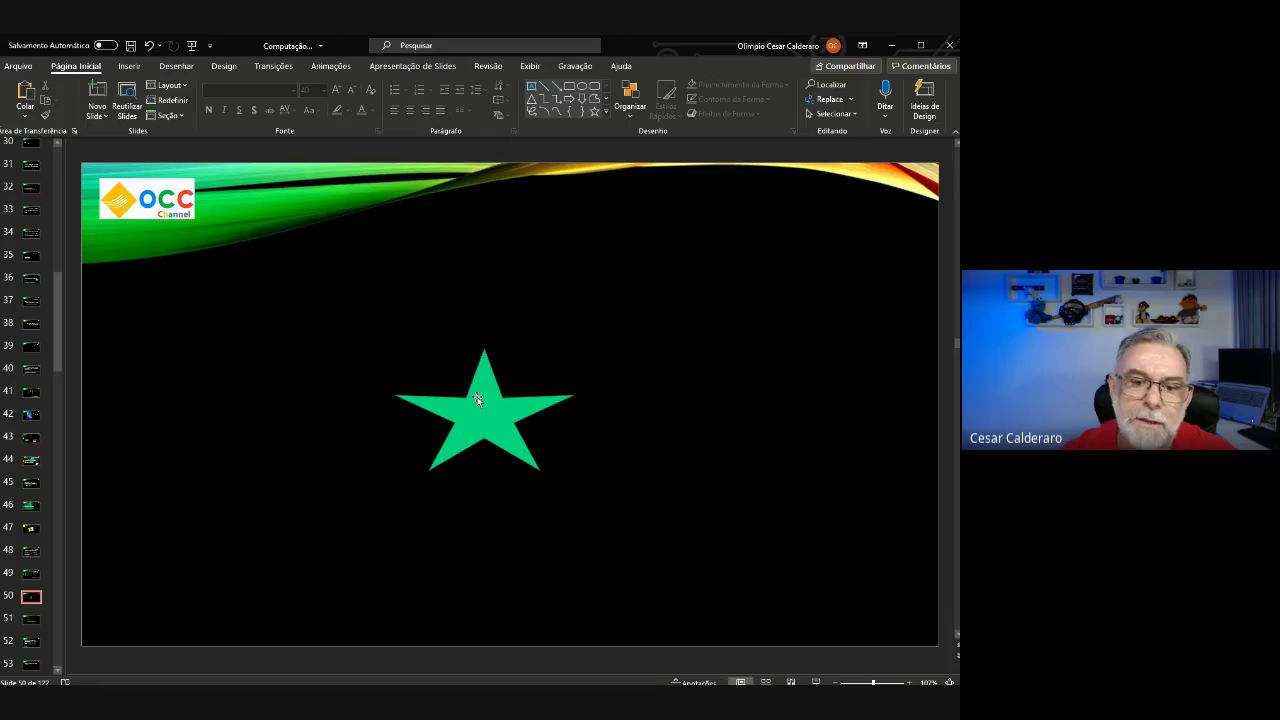
# Resize the star to about 7.75 × 5.91 cm and move it to the upper left.
pyautogui.click(566, 399)
pyautogui.moveTo(575, 347); pyautogui.dragTo(316, 539)
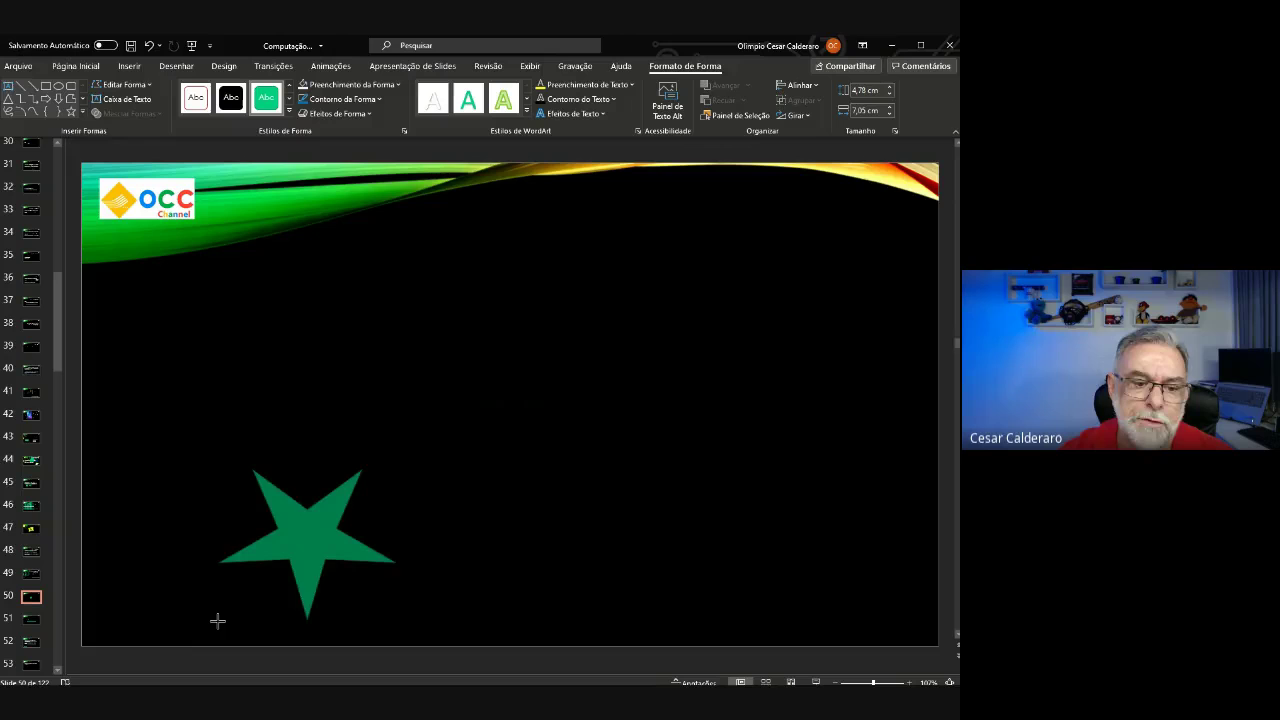
pyautogui.moveTo(316, 539)
pyautogui.mouseDown()
pyautogui.moveTo(474, 392)
pyautogui.moveTo(250, 596)
pyautogui.moveTo(645, 273)
pyautogui.mouseUp()
pyautogui.moveTo(522, 389); pyautogui.dragTo(494, 404)
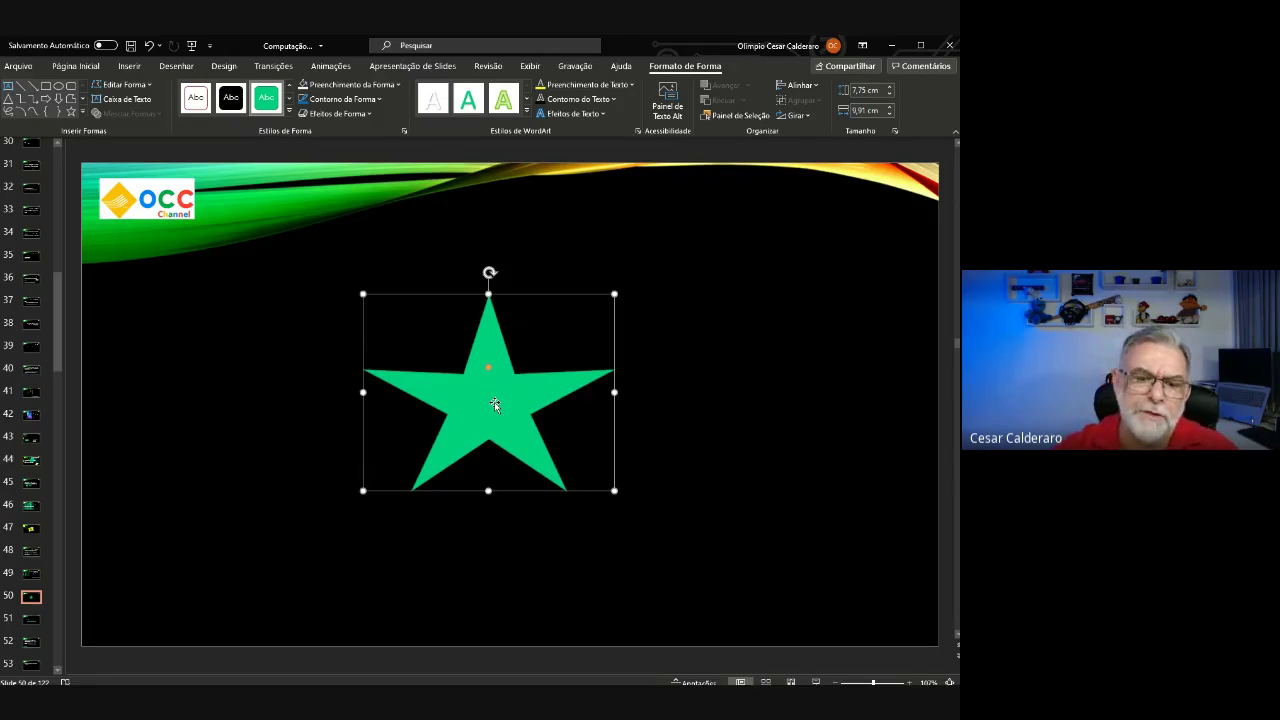
pyautogui.click(700, 388)
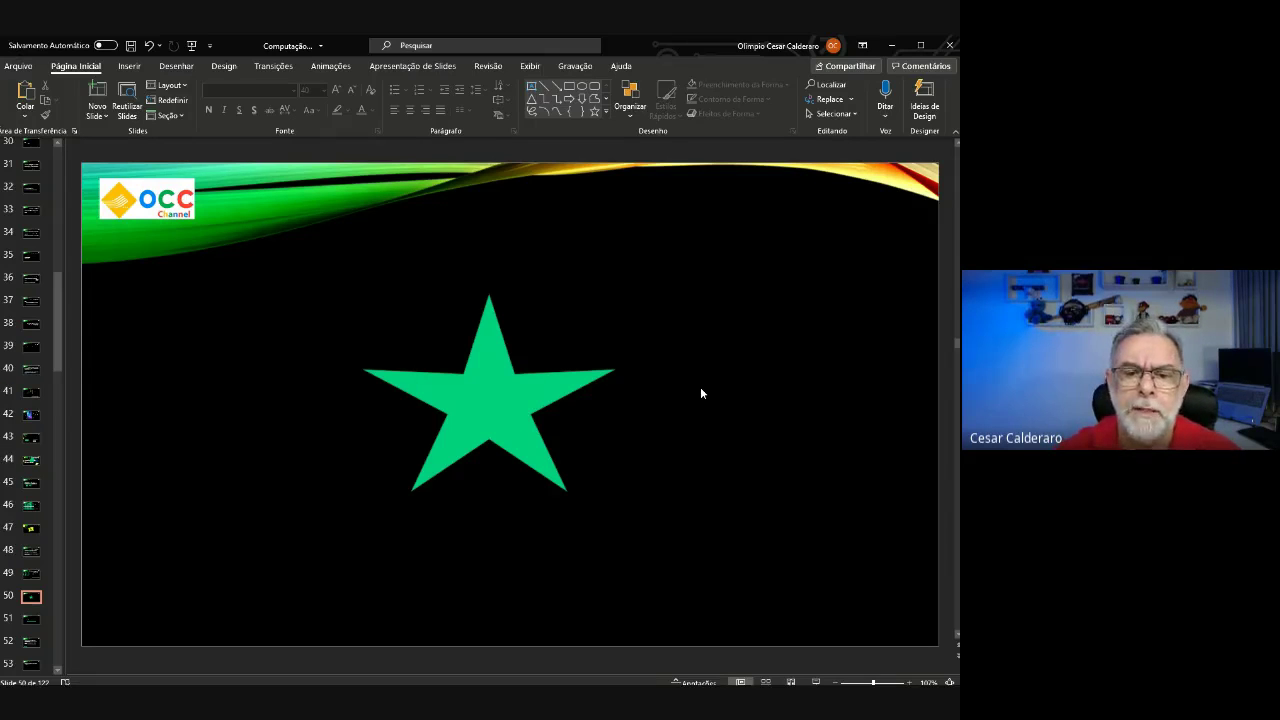
pyautogui.moveTo(491, 377); pyautogui.dragTo(340, 337)
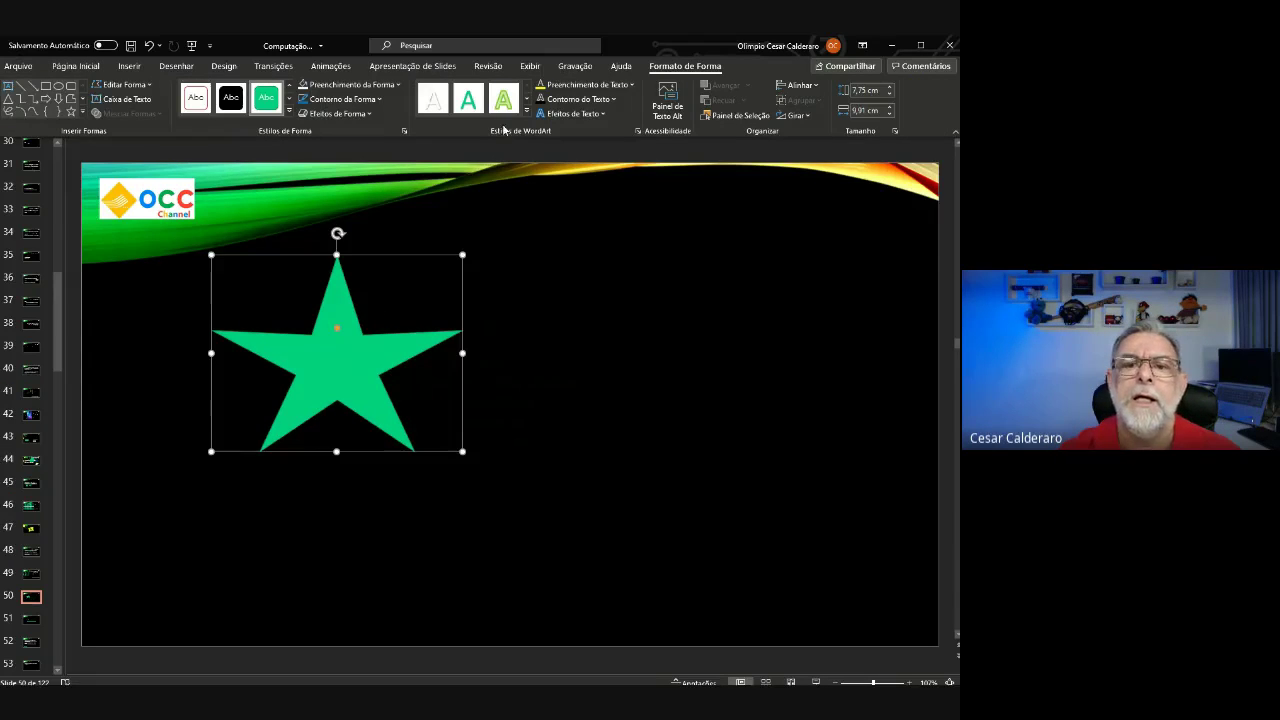
# Draw a large green ellipse right of the star and a narrower copy below it.
pyautogui.click(58, 85)
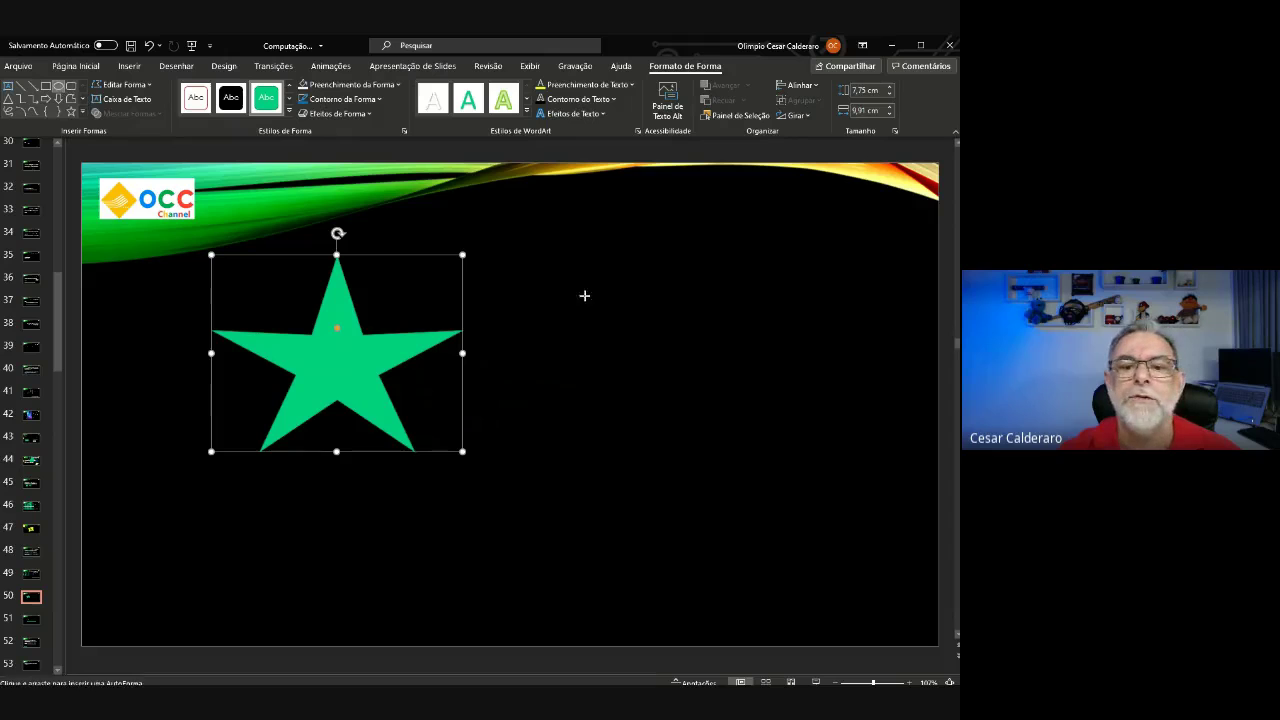
pyautogui.moveTo(585, 296); pyautogui.dragTo(755, 422)
pyautogui.keyDown('ctrl'); pyautogui.moveTo(667, 377); pyautogui.dragTo(534, 532); pyautogui.keyUp('ctrl')
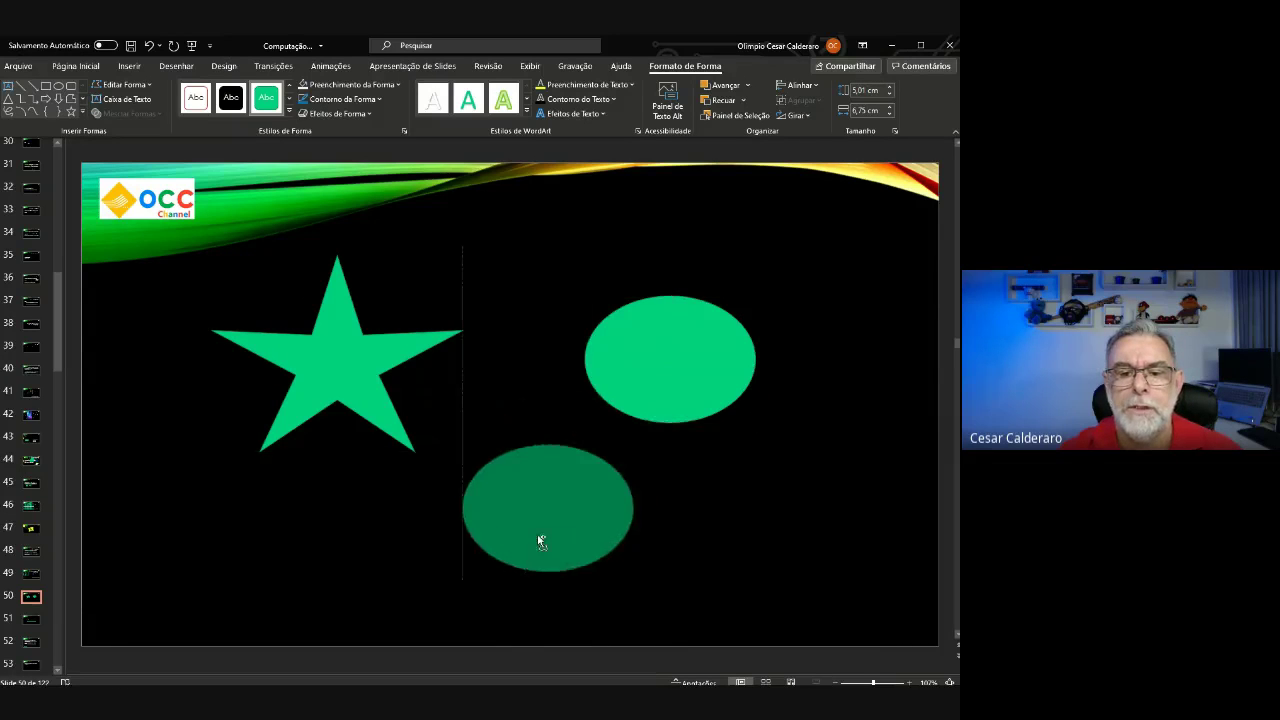
pyautogui.moveTo(627, 514)
pyautogui.mouseDown()
pyautogui.moveTo(514, 517)
pyautogui.moveTo(527, 514)
pyautogui.mouseUp()
pyautogui.click(706, 506)
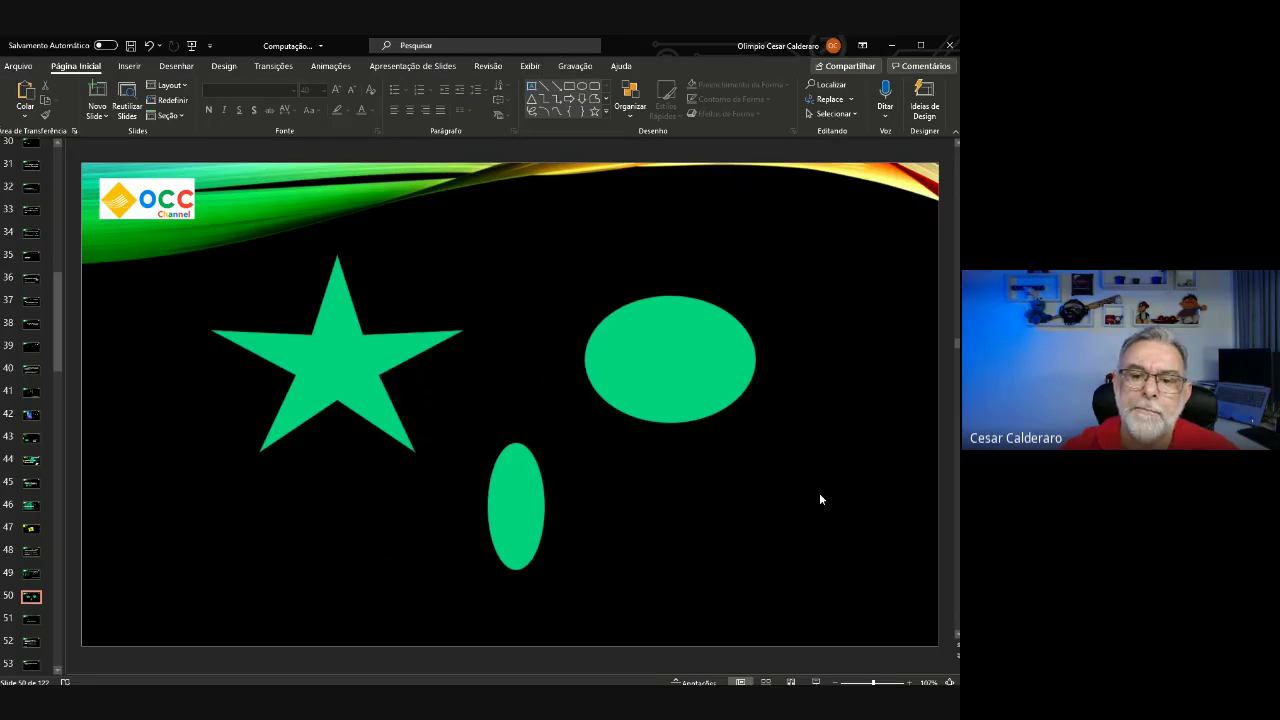
# Tilt the star about 30° clockwise and both ellipses counter-clockwise.
pyautogui.click(338, 354)
pyautogui.moveTo(337, 233); pyautogui.dragTo(276, 246)
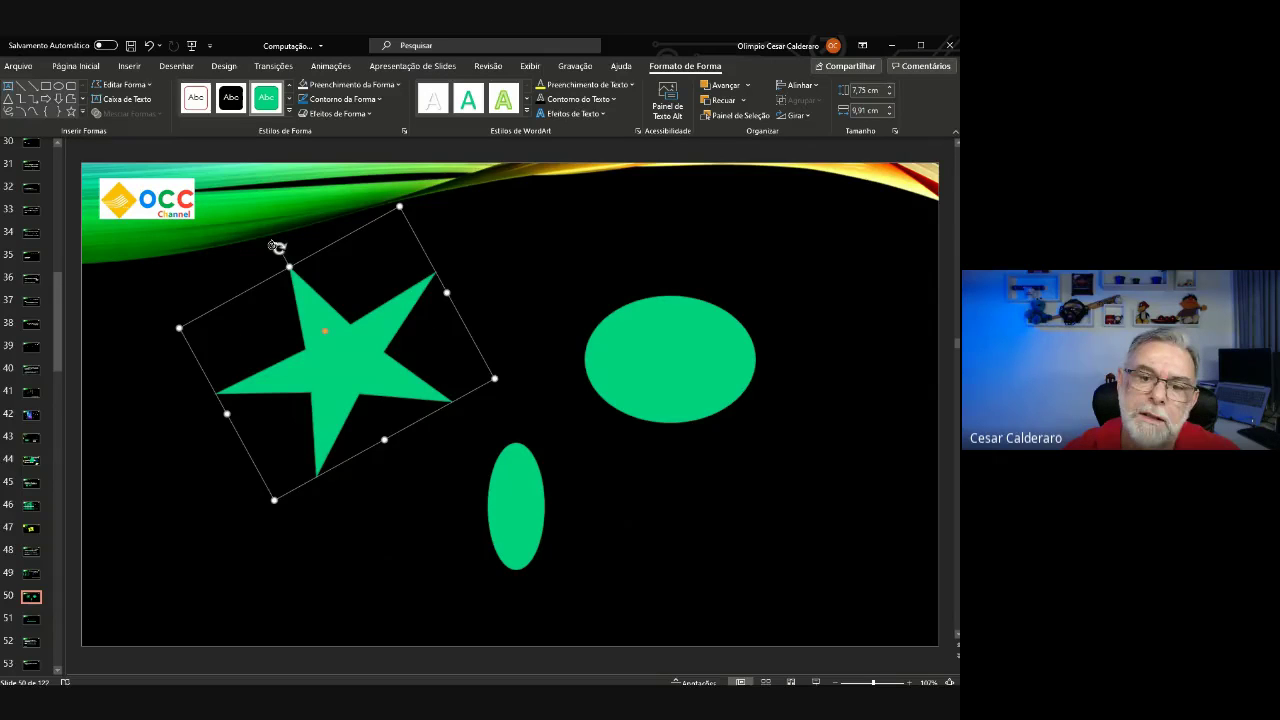
pyautogui.click(684, 358)
pyautogui.moveTo(670, 273); pyautogui.dragTo(609, 297)
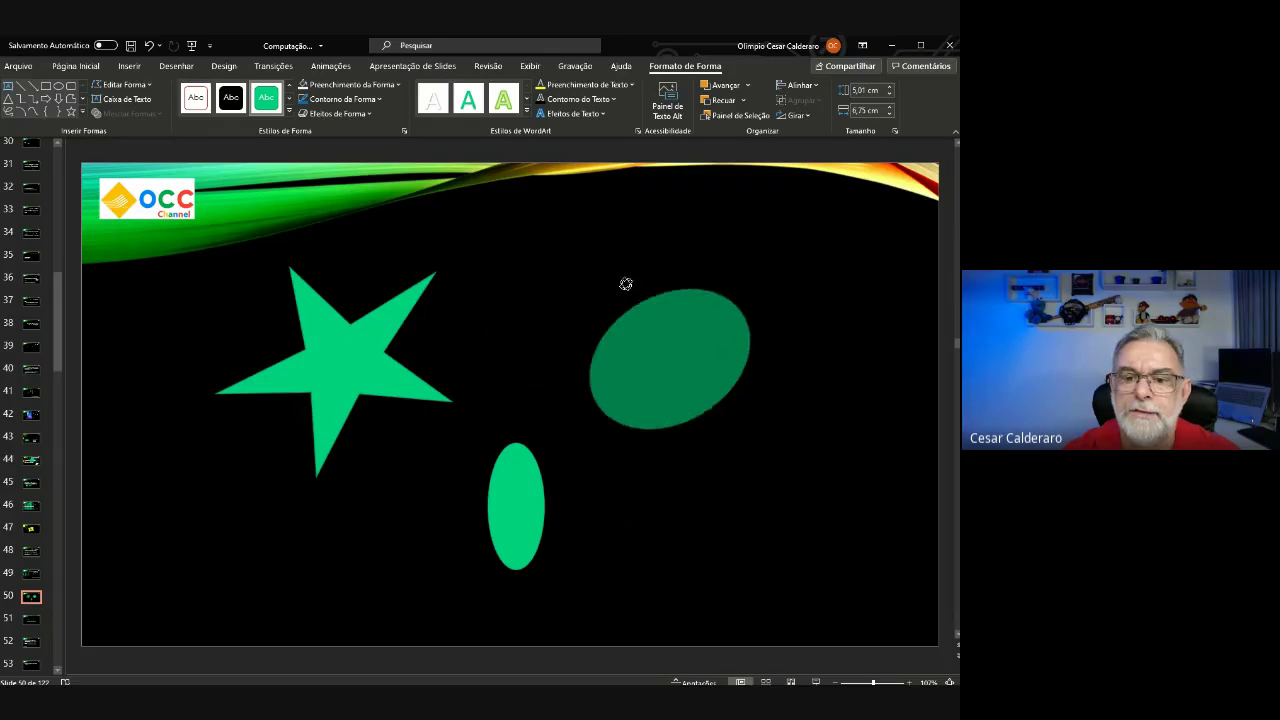
pyautogui.click(509, 476)
pyautogui.moveTo(516, 421); pyautogui.dragTo(455, 441)
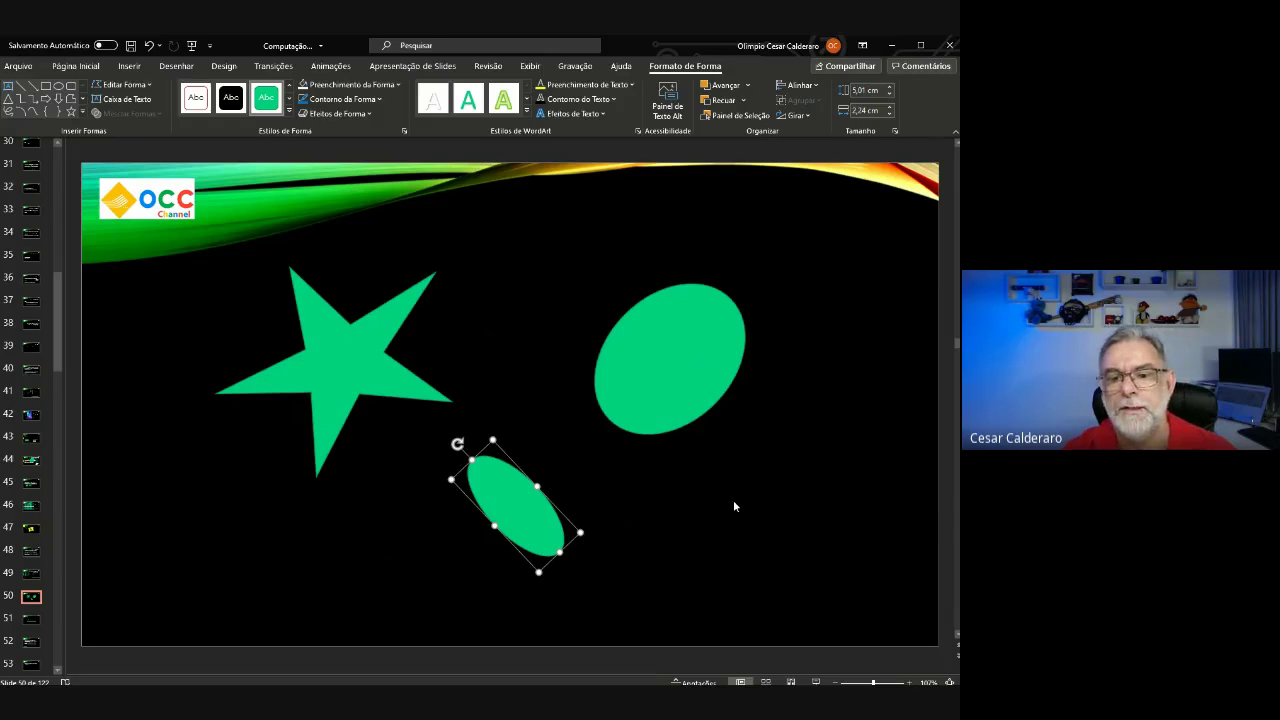
pyautogui.click(740, 565)
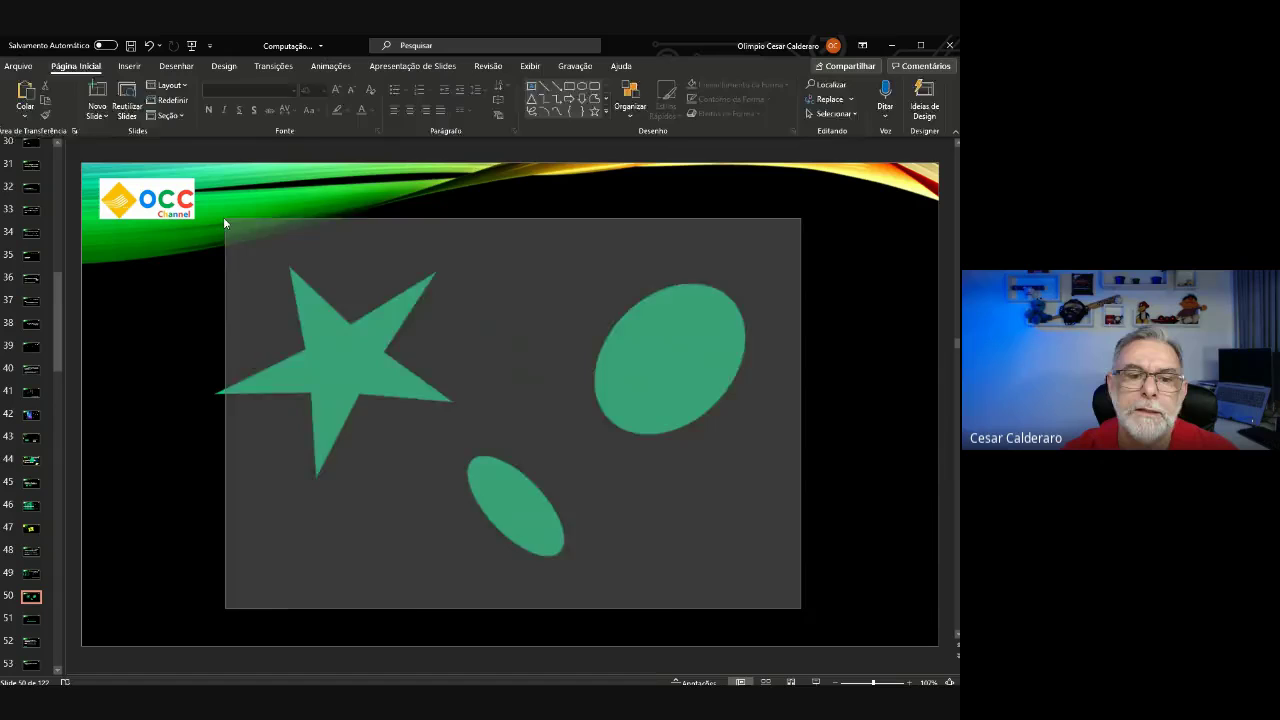
# Rotate the star and both ellipses together as one selection.
pyautogui.moveTo(801, 611); pyautogui.dragTo(224, 218)
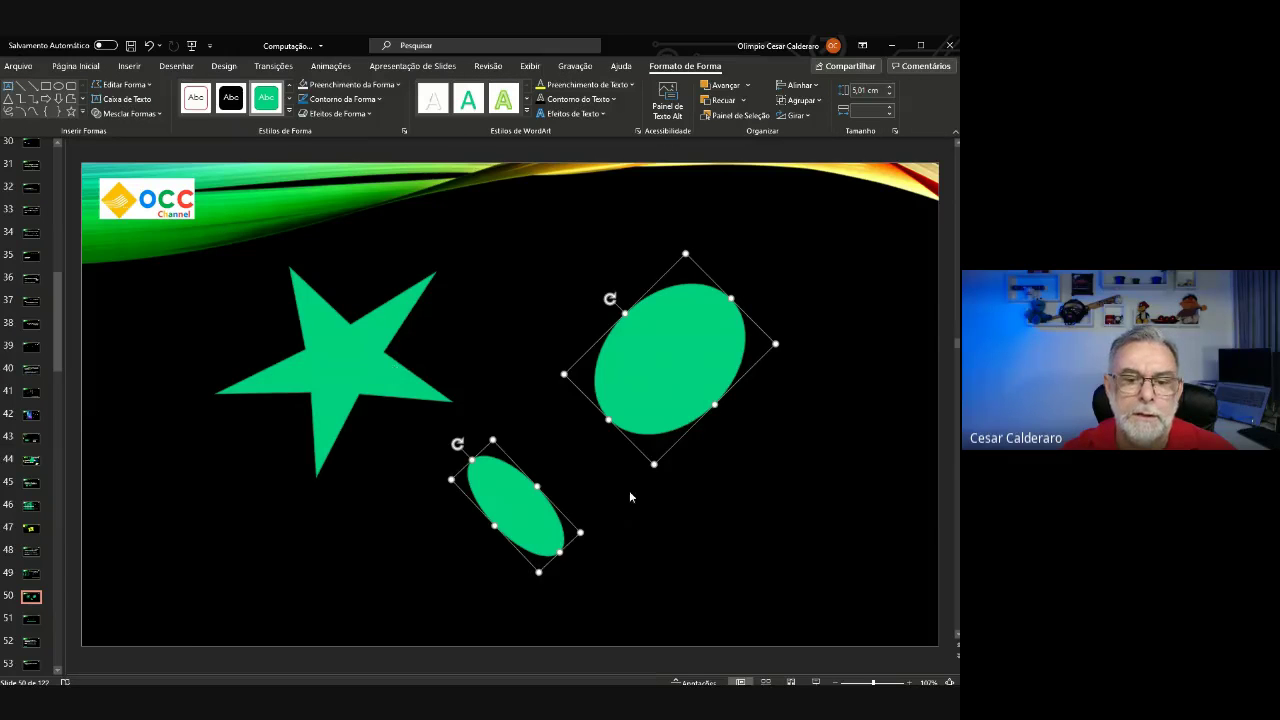
pyautogui.moveTo(817, 610); pyautogui.dragTo(155, 203)
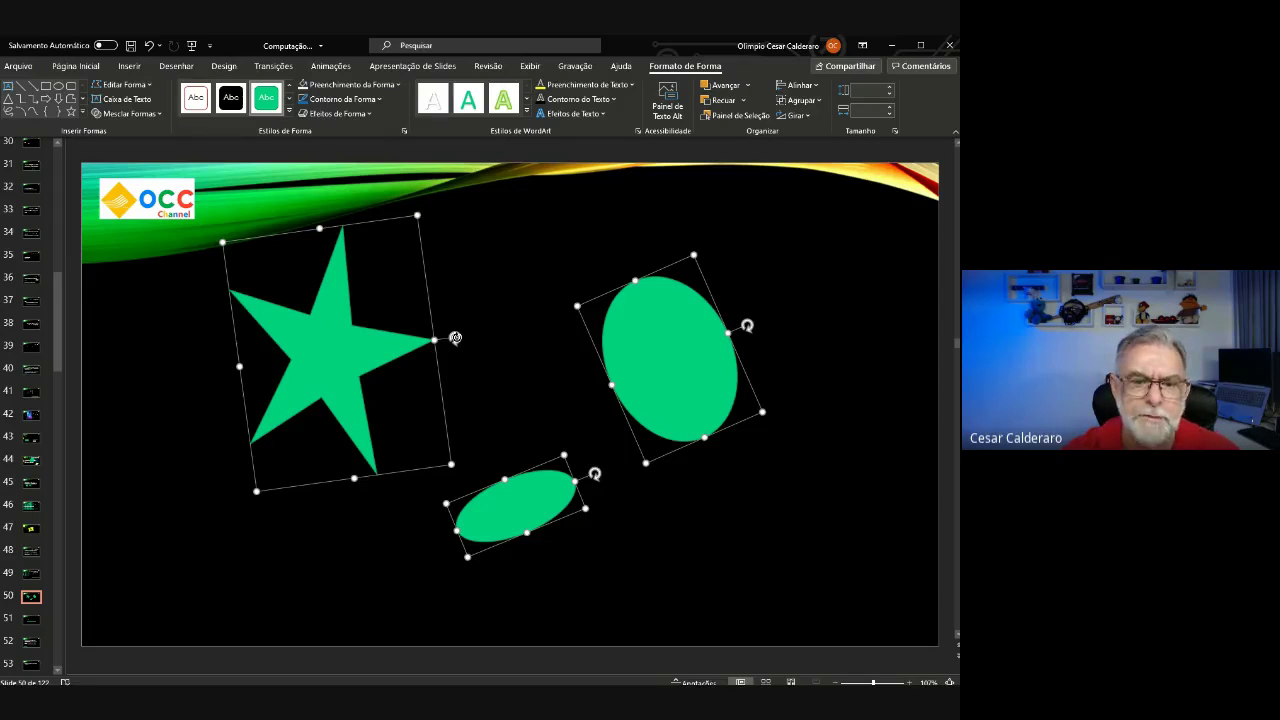
pyautogui.moveTo(455, 338)
pyautogui.mouseDown()
pyautogui.moveTo(396, 310)
pyautogui.moveTo(343, 333)
pyautogui.mouseUp()
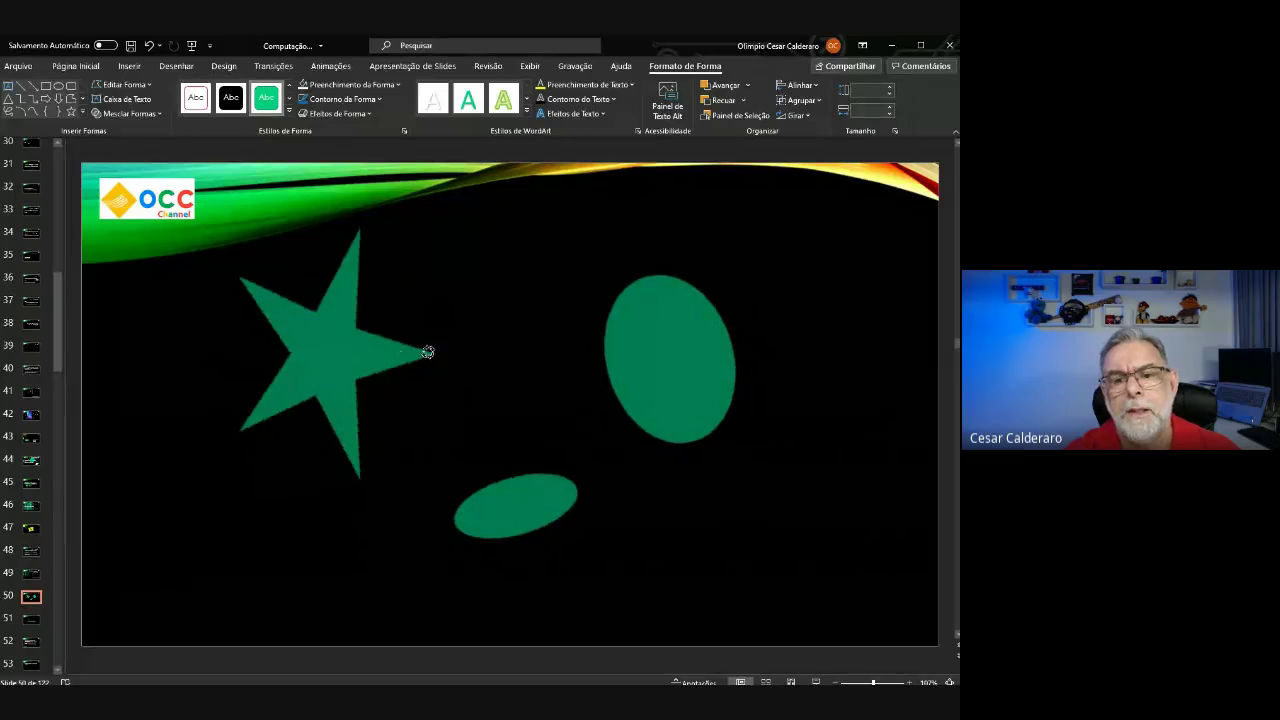
# Reshape the small and the large ellipse into circles.
pyautogui.click(761, 511)
pyautogui.click(574, 512)
pyautogui.moveTo(574, 507); pyautogui.dragTo(511, 506)
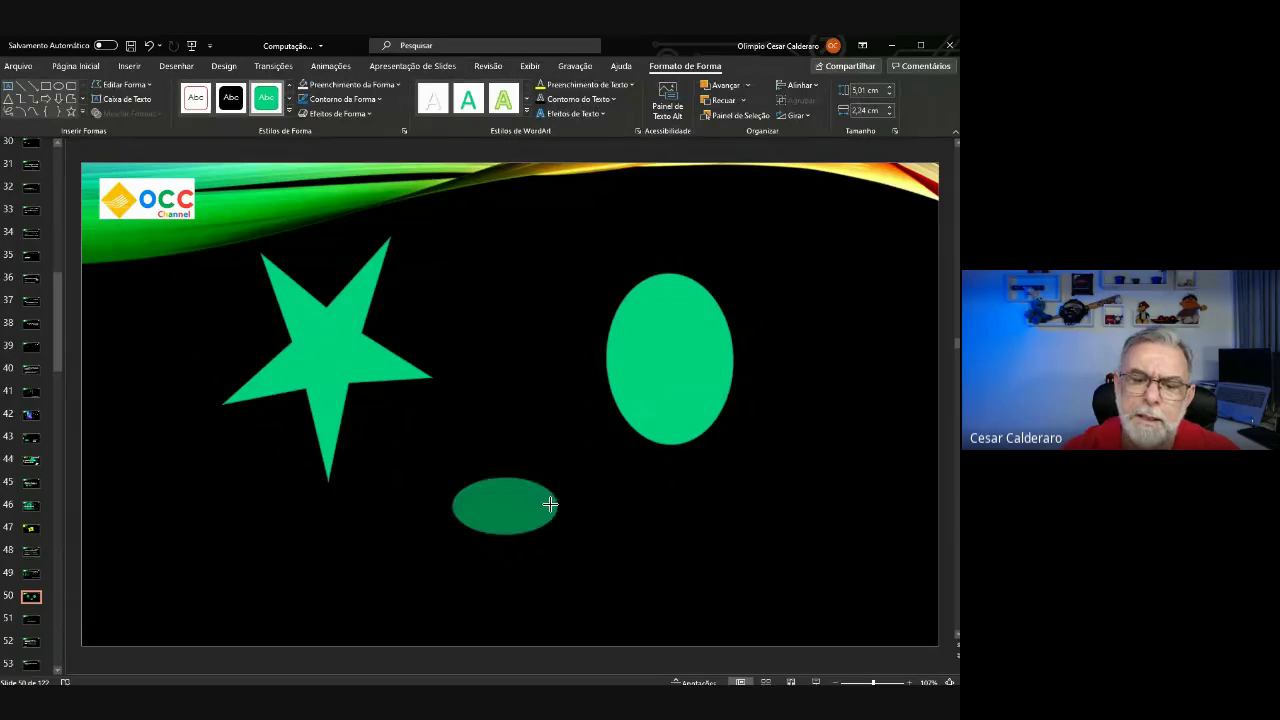
pyautogui.click(660, 421)
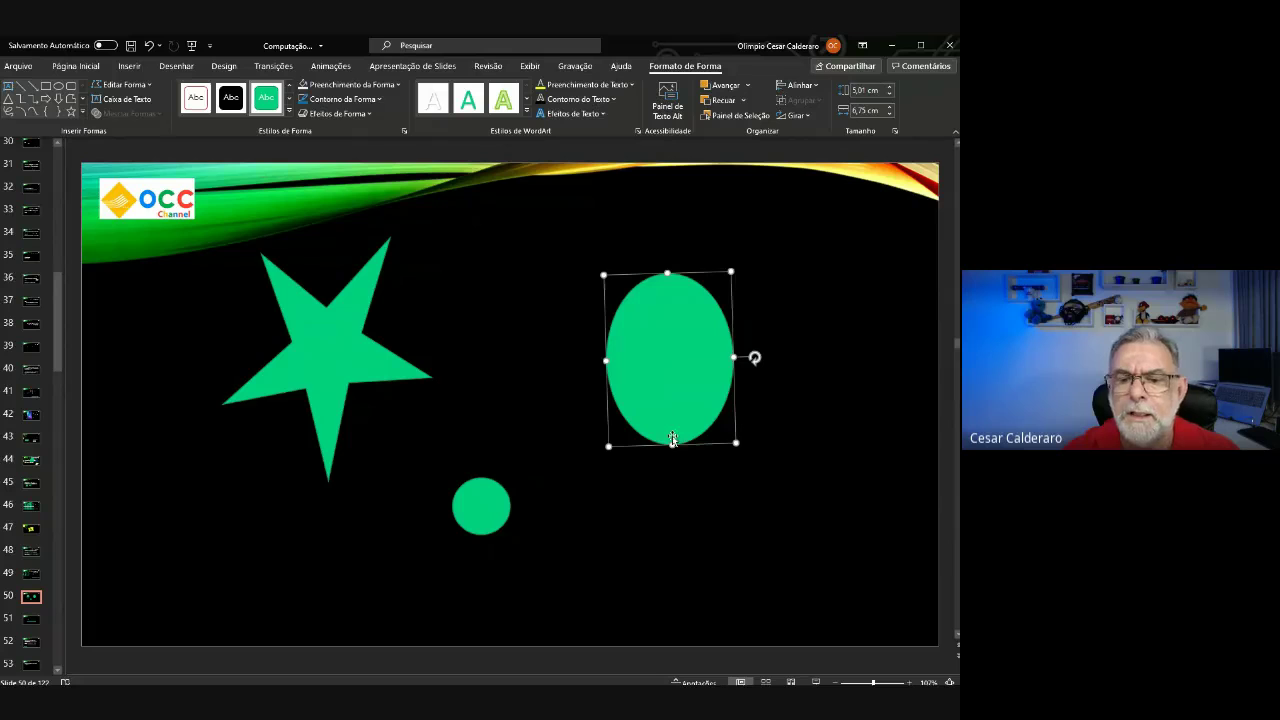
pyautogui.moveTo(670, 444); pyautogui.dragTo(671, 397)
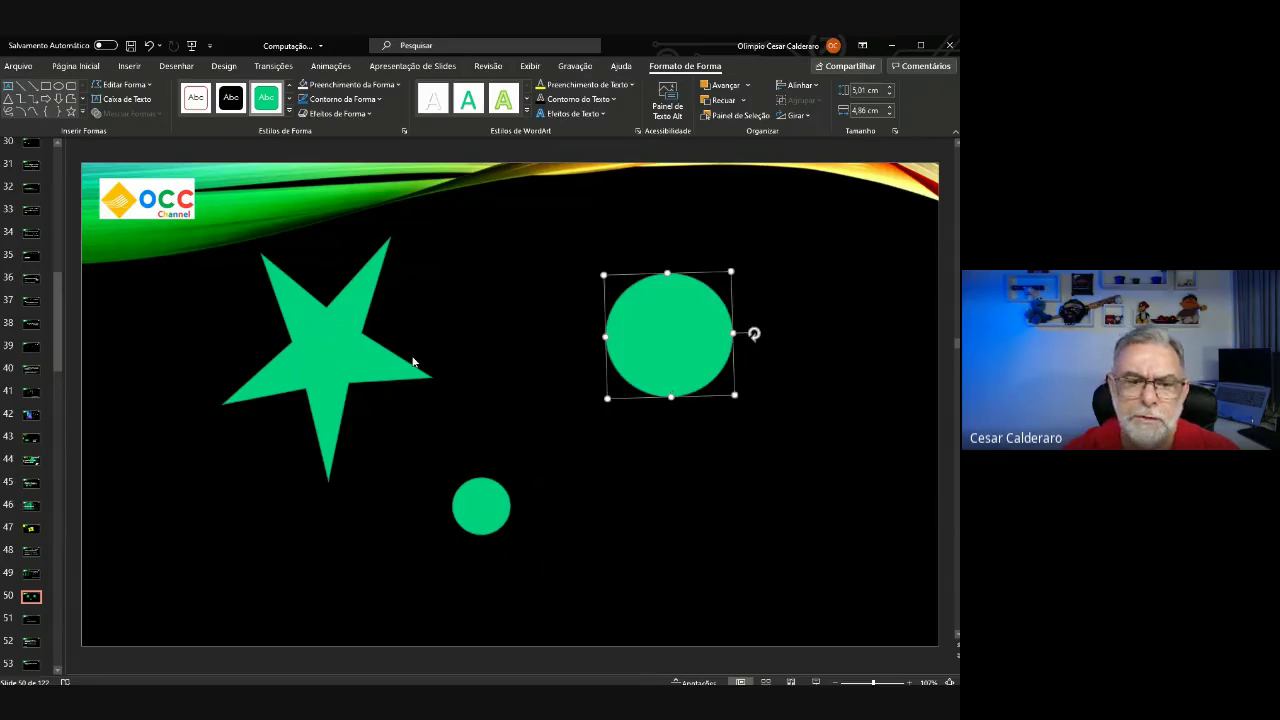
# Rotate the star back to an upright position.
pyautogui.click(367, 365)
pyautogui.moveTo(453, 384); pyautogui.dragTo(390, 436)
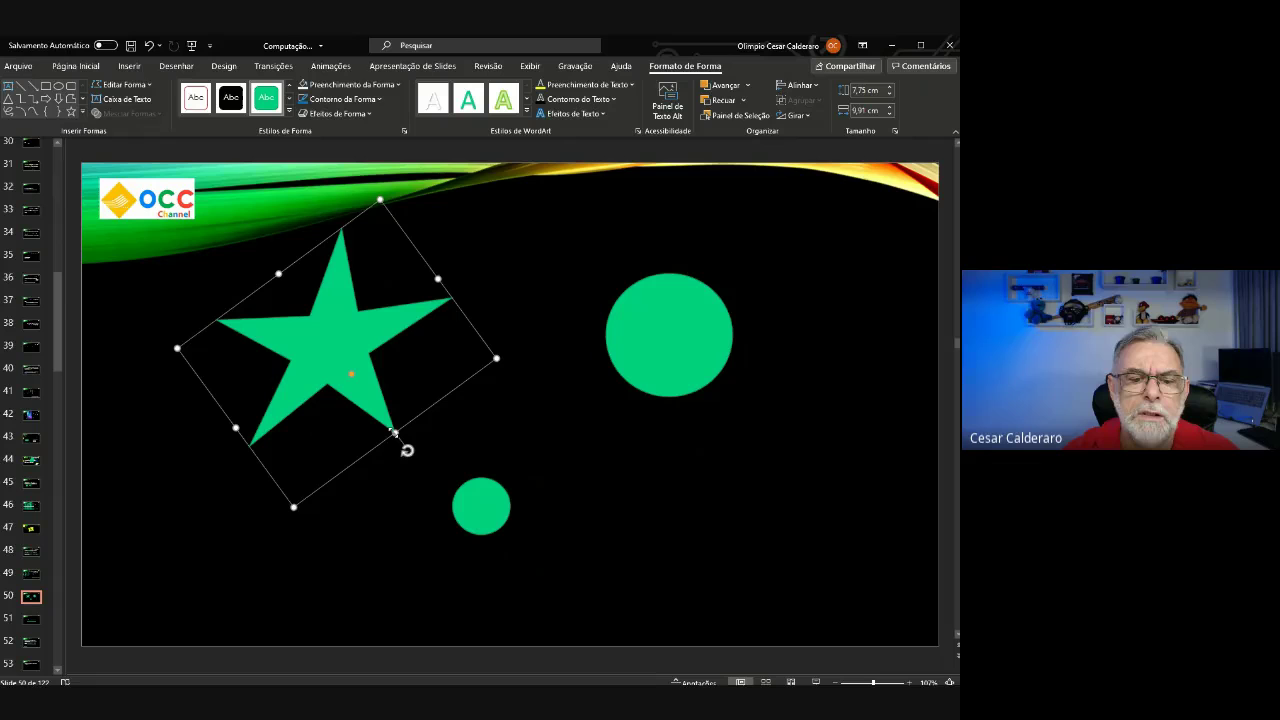
pyautogui.click(497, 380)
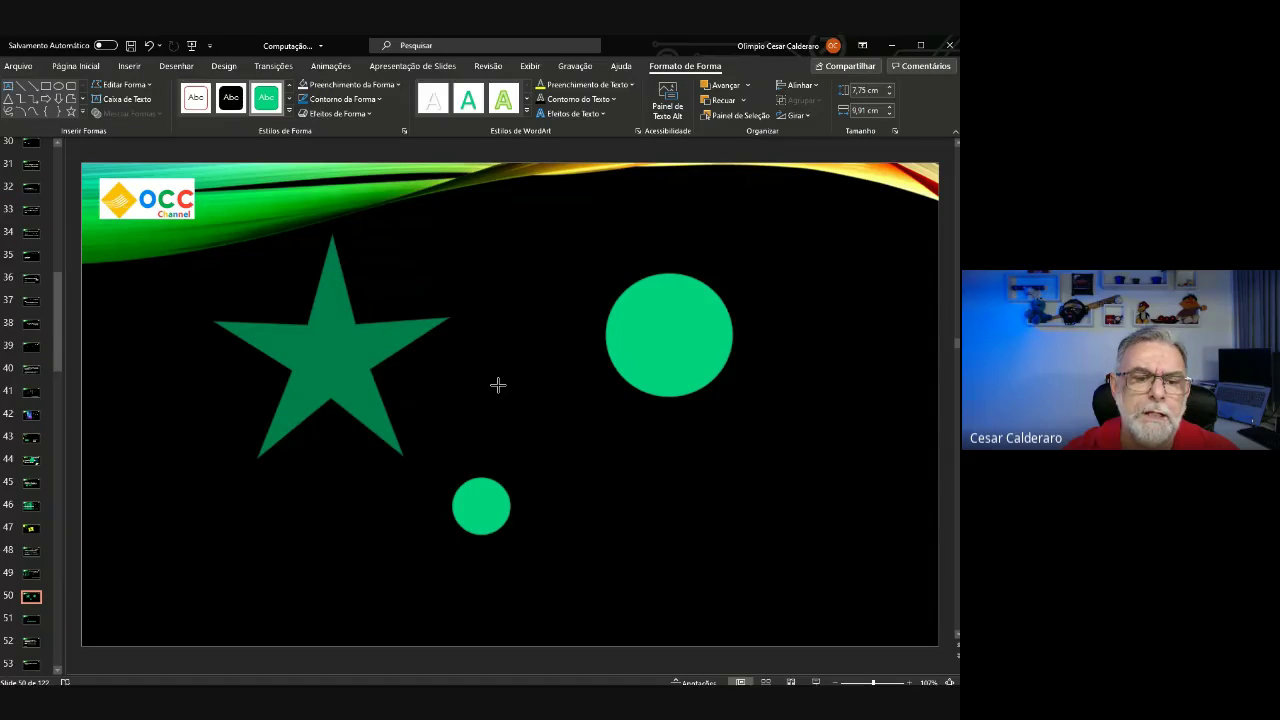
pyautogui.hotkey('ctrl', 'y')
pyautogui.hotkey('ctrl', 'y')
pyautogui.hotkey('ctrl', 'z')
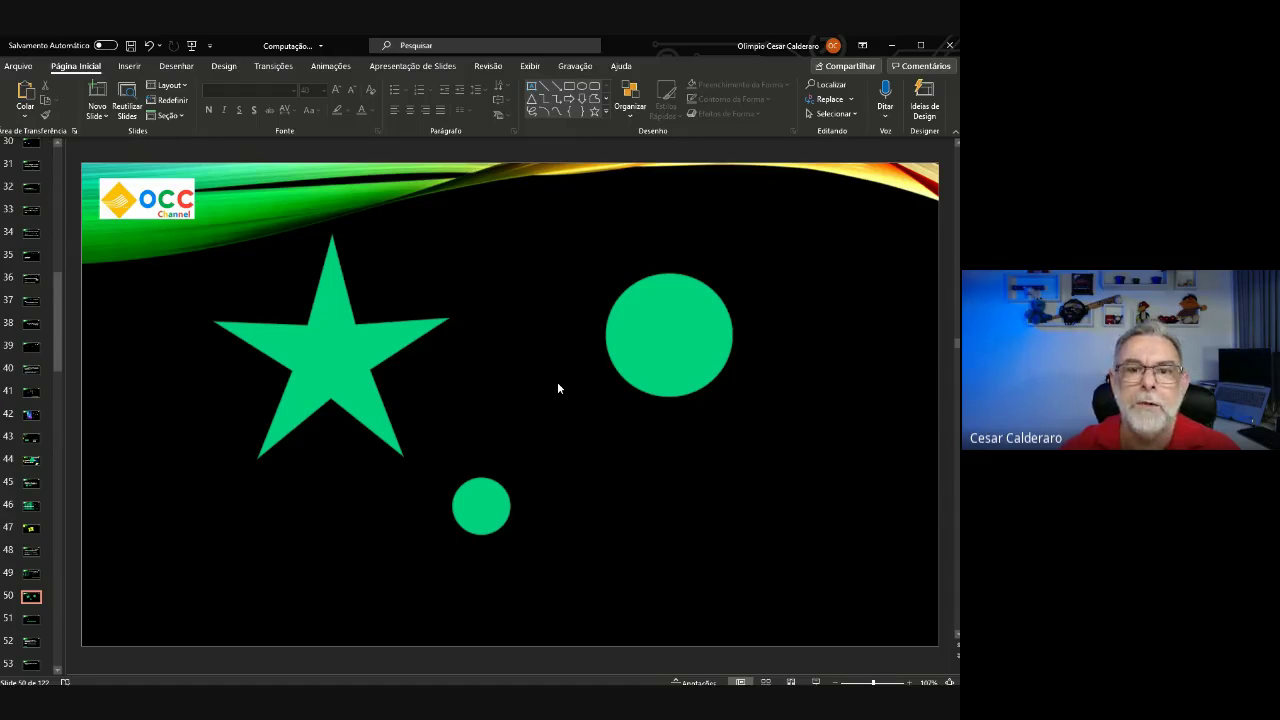
pyautogui.click(655, 335)
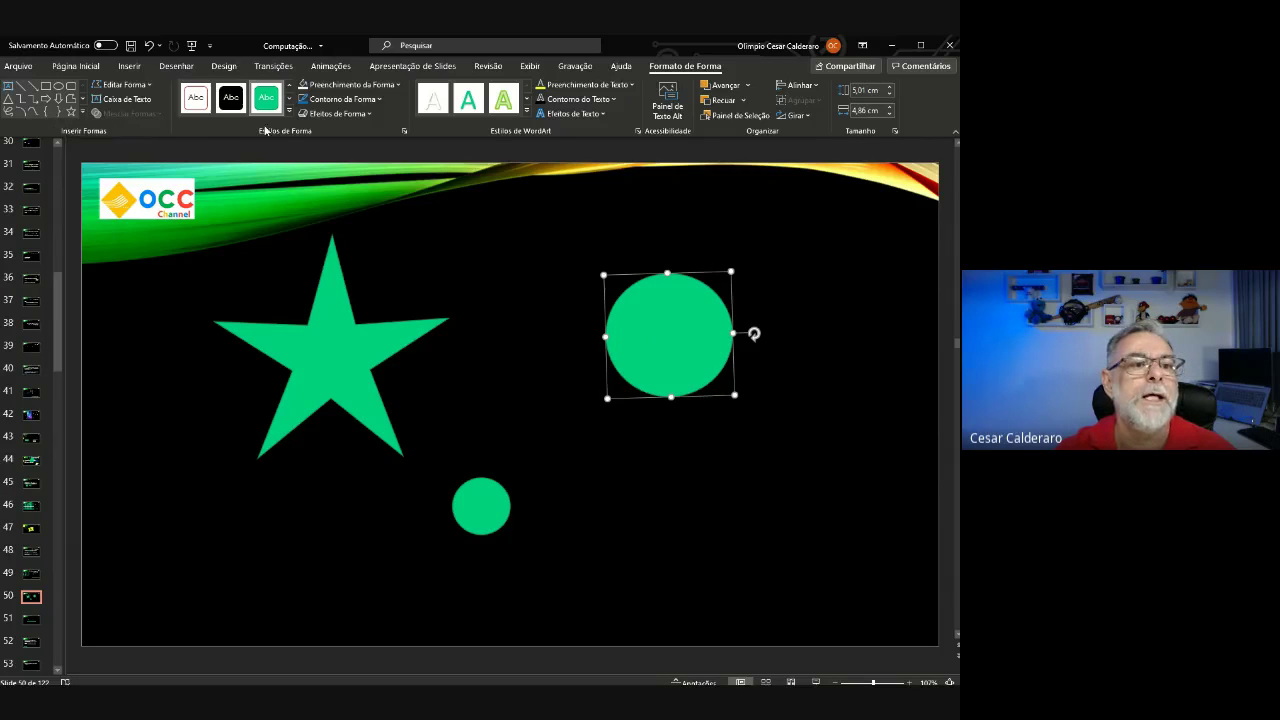
# With Editar Pontos, drag the large circle's top vertex up-left into a teardrop.
pyautogui.click(124, 85)
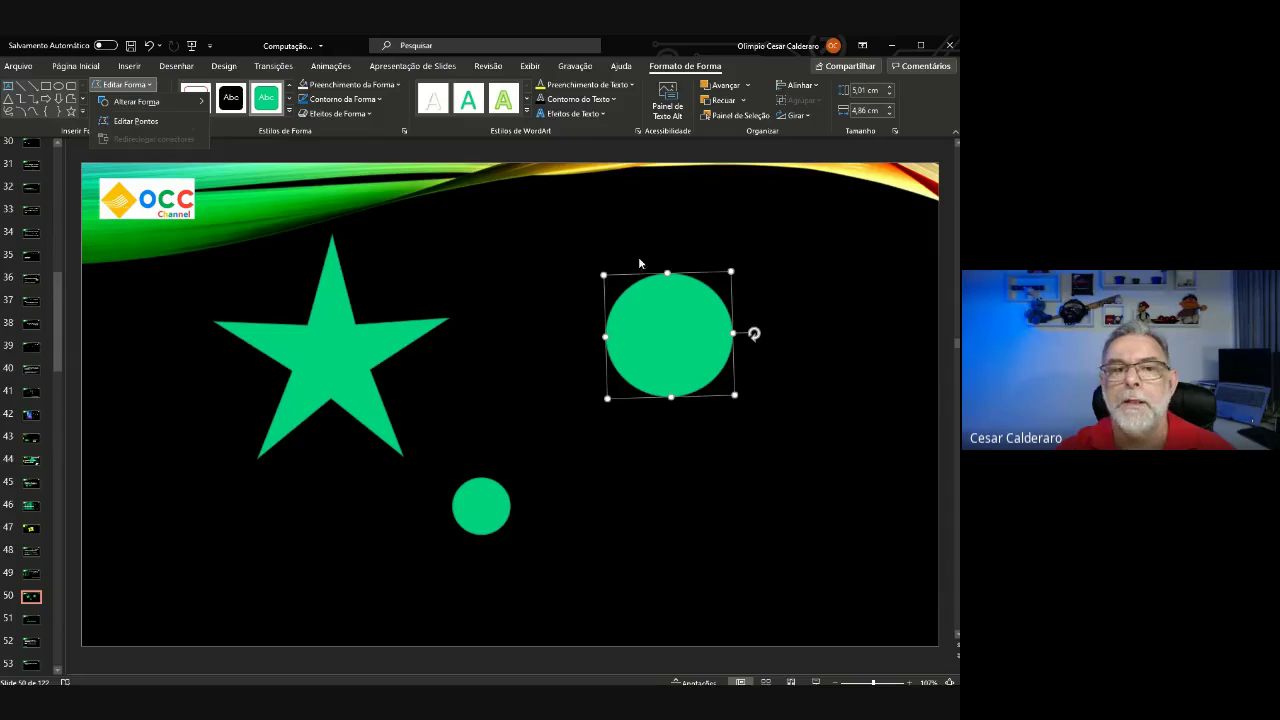
pyautogui.moveTo(153, 104)
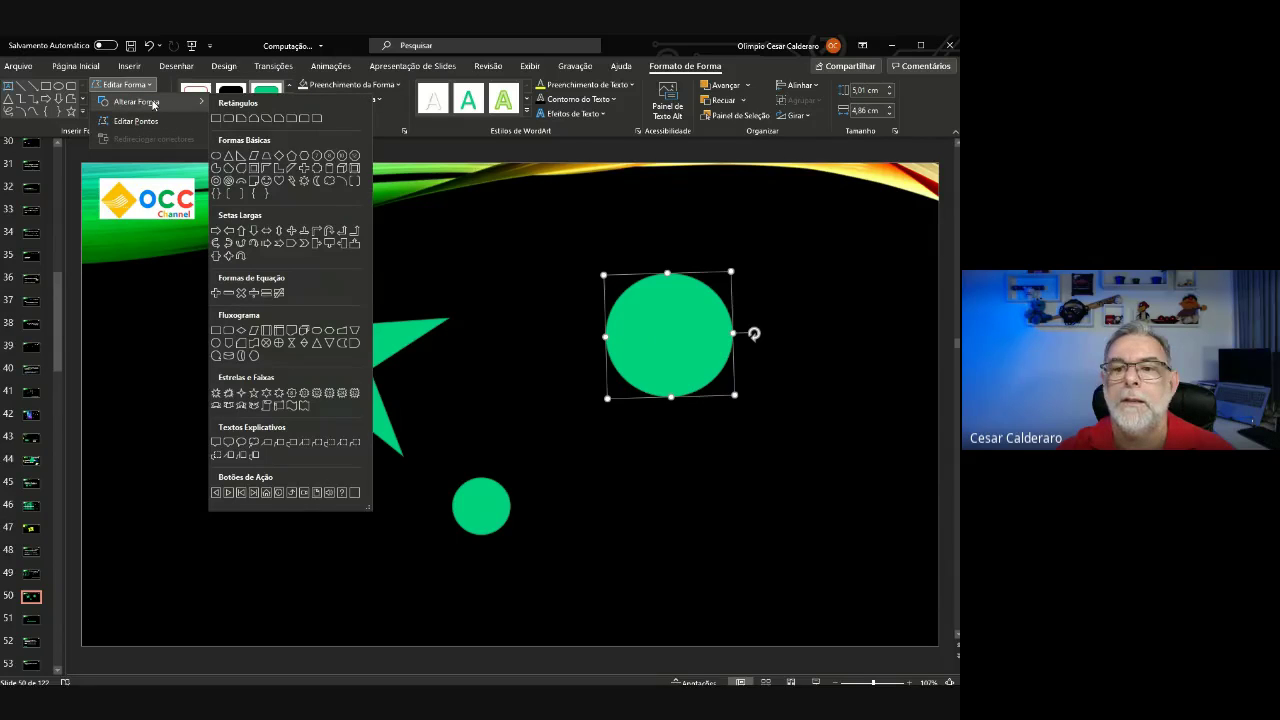
pyautogui.click(130, 86)
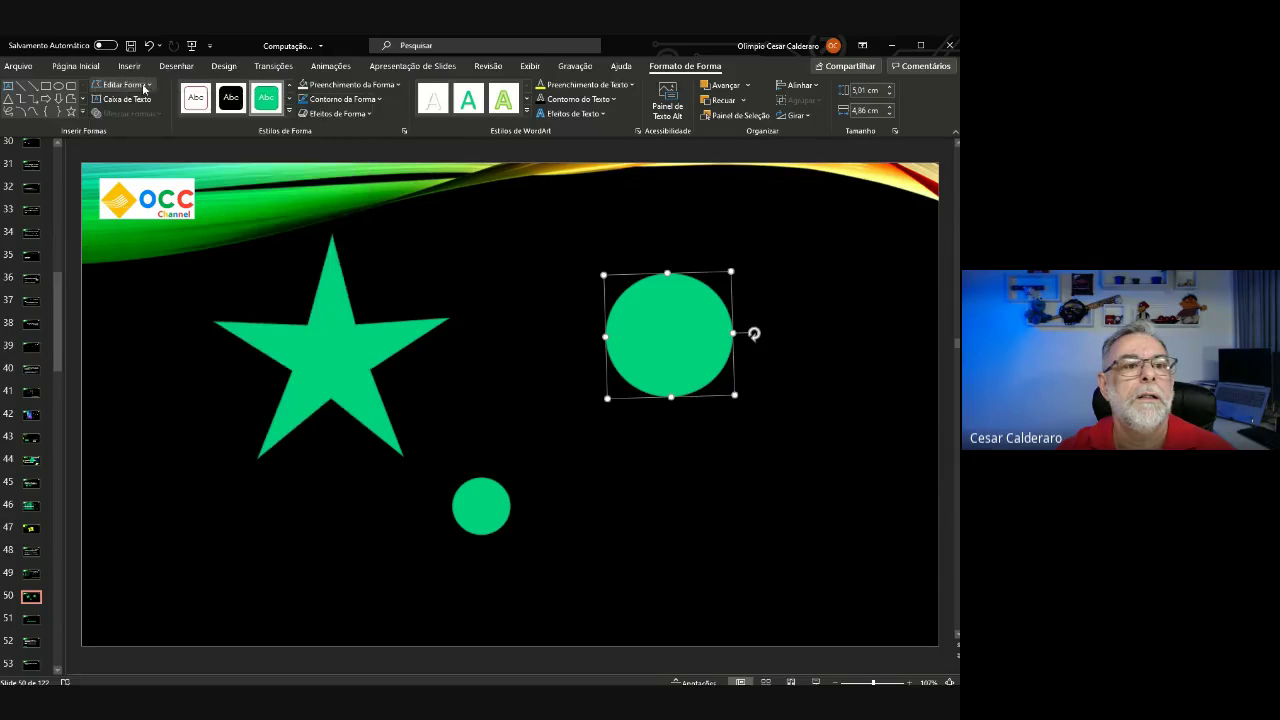
pyautogui.click(125, 117)
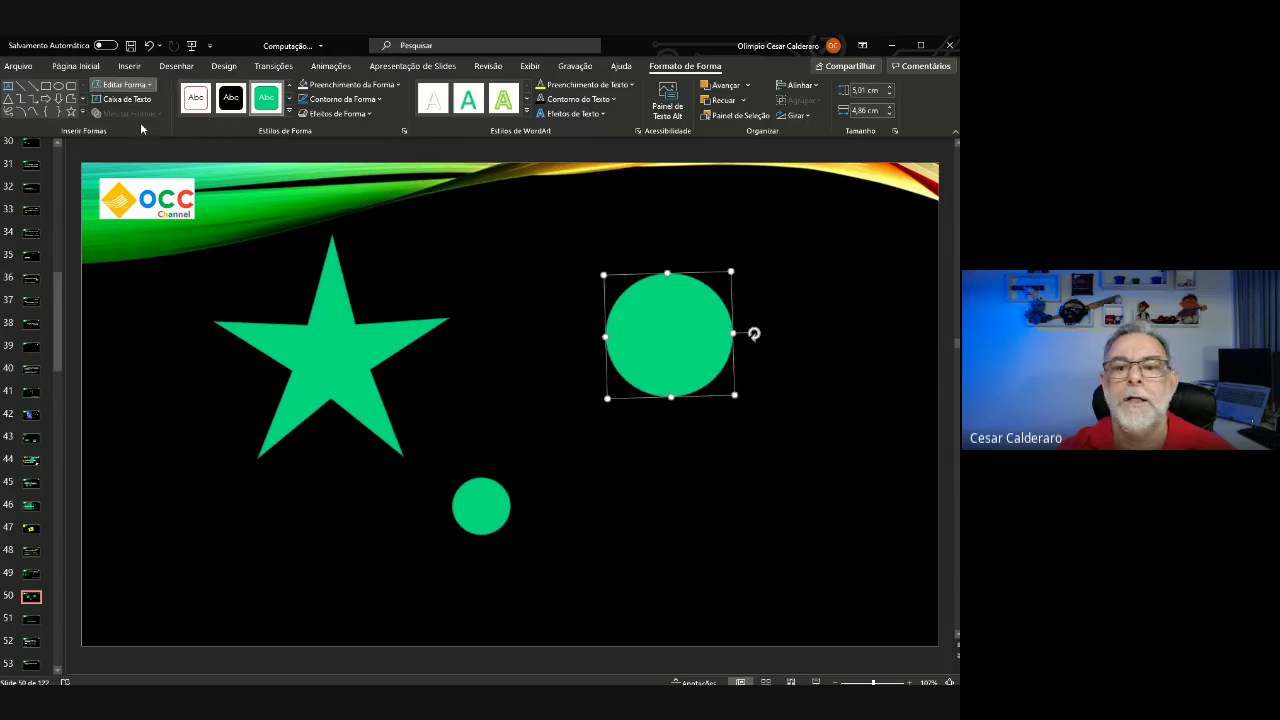
pyautogui.moveTo(666, 272)
pyautogui.mouseDown()
pyautogui.moveTo(628, 285)
pyautogui.moveTo(580, 270)
pyautogui.mouseUp()
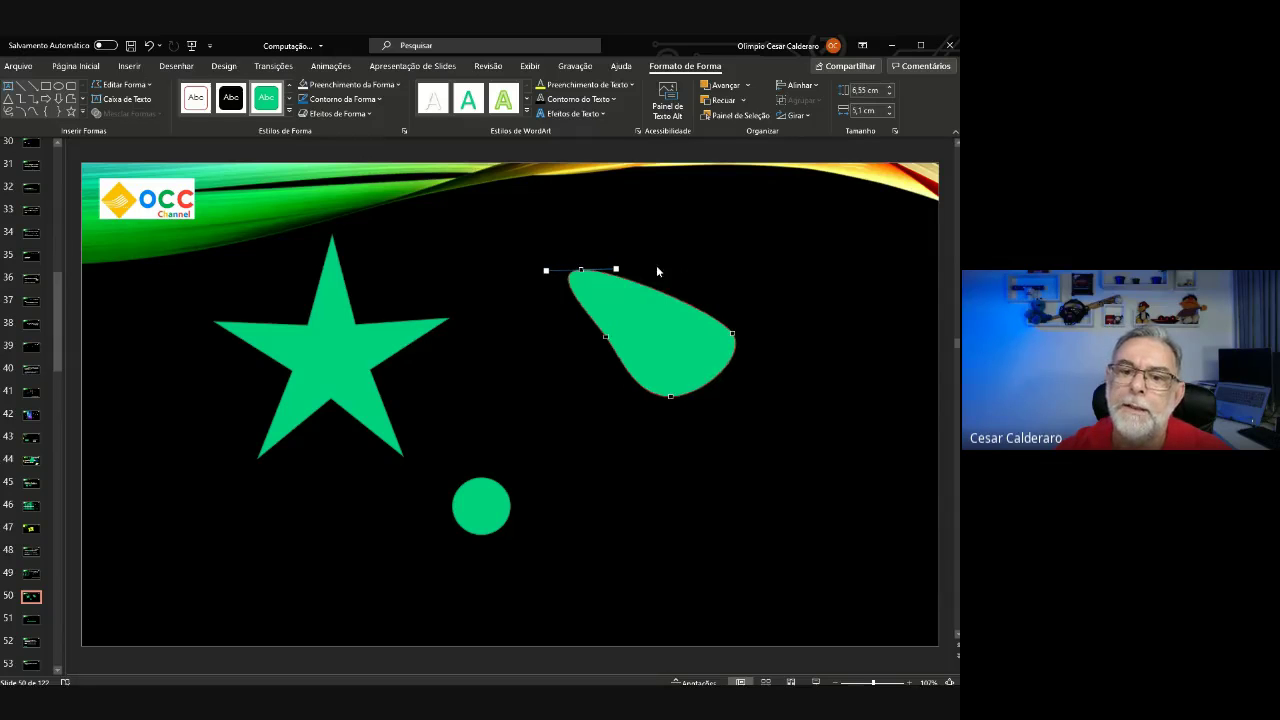
pyautogui.click(853, 438)
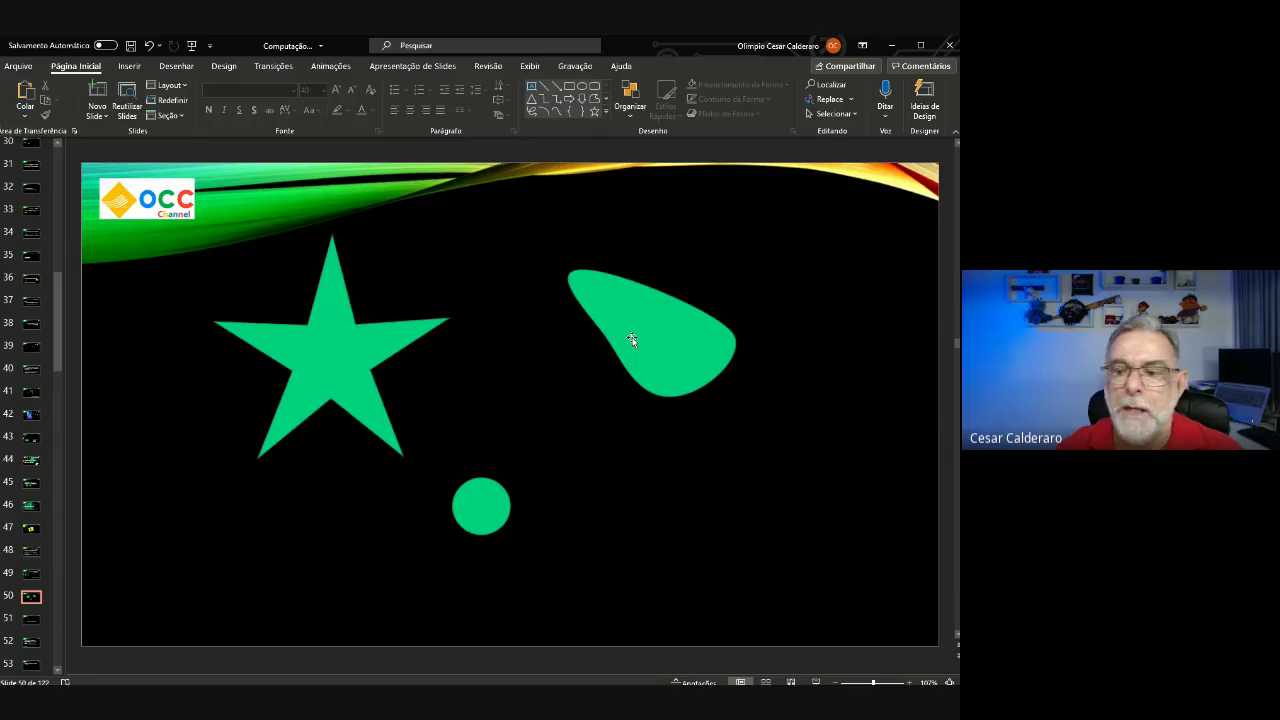
# Move the teardrop toward the right of the slide and tilt it.
pyautogui.click(672, 356)
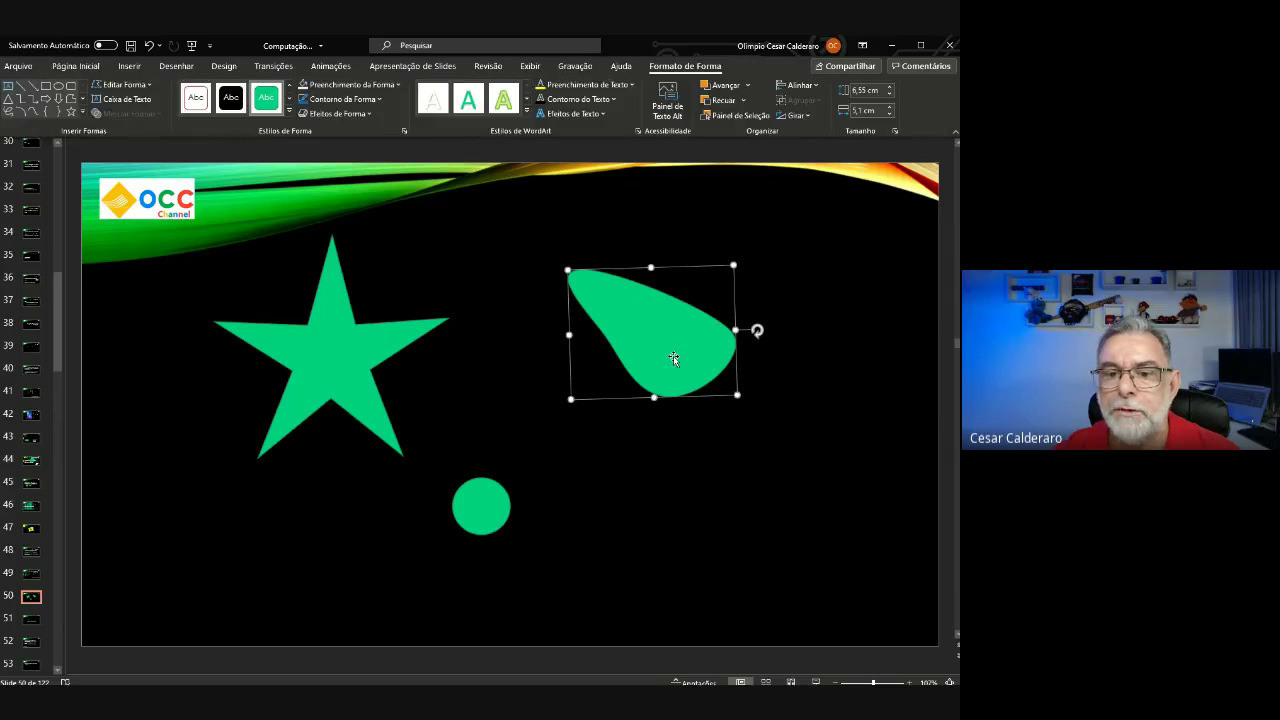
pyautogui.moveTo(673, 356); pyautogui.dragTo(822, 356)
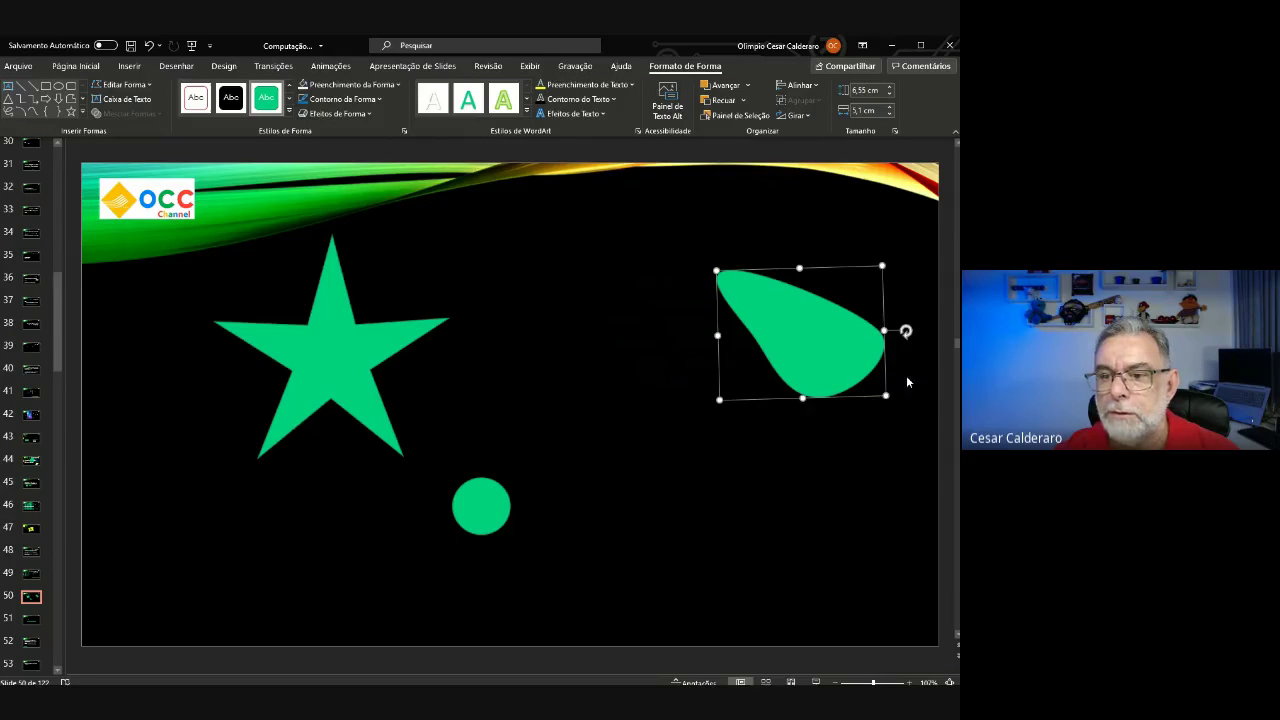
pyautogui.moveTo(905, 331); pyautogui.dragTo(764, 351)
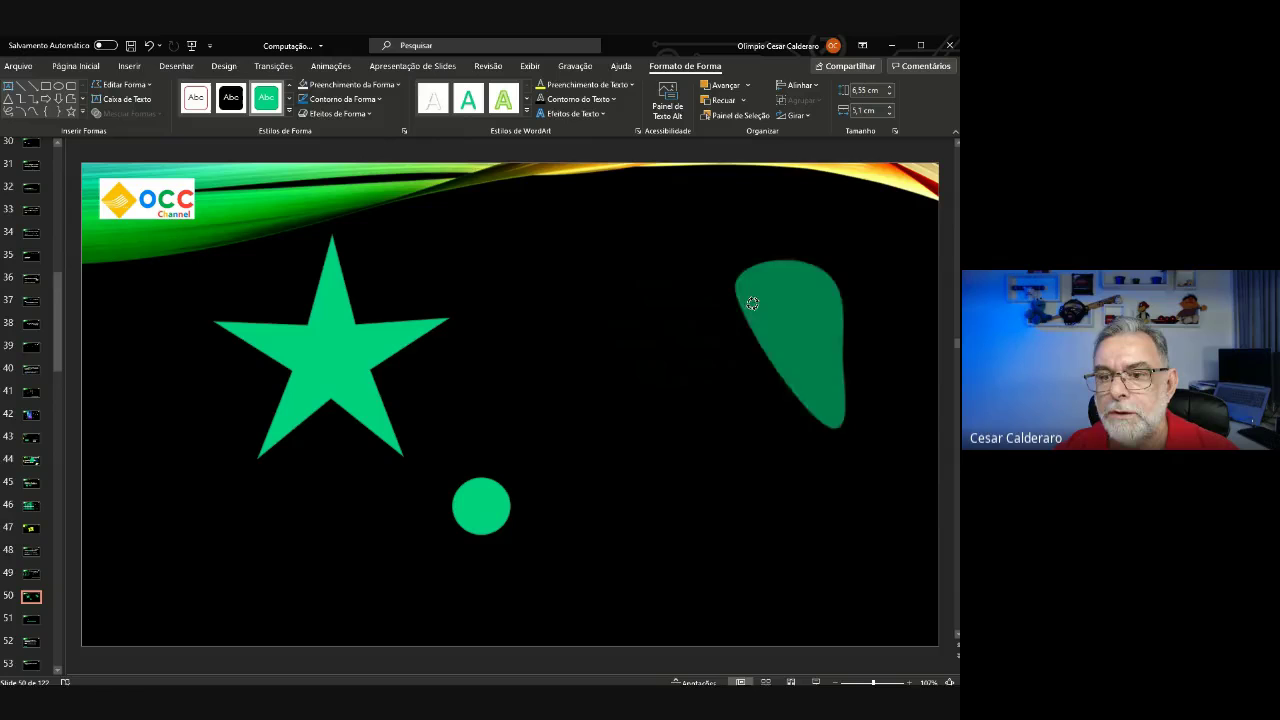
pyautogui.moveTo(764, 351); pyautogui.dragTo(843, 338)
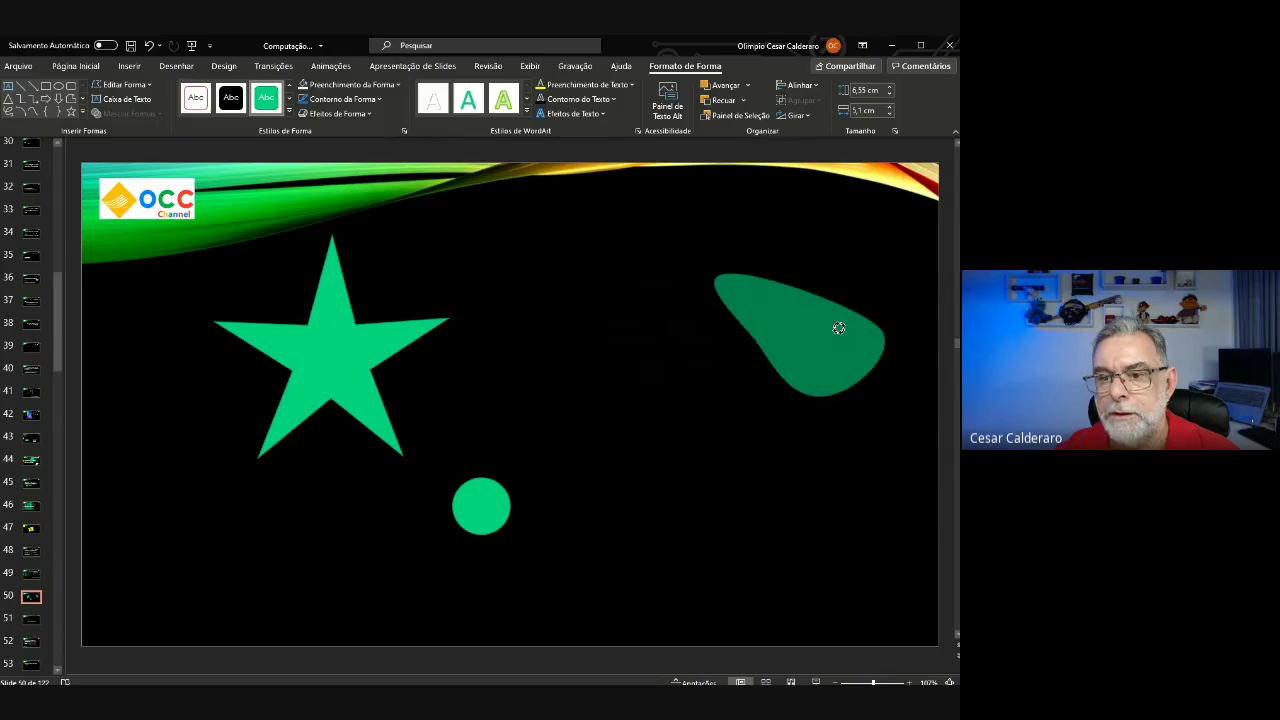
pyautogui.moveTo(843, 338); pyautogui.dragTo(835, 343)
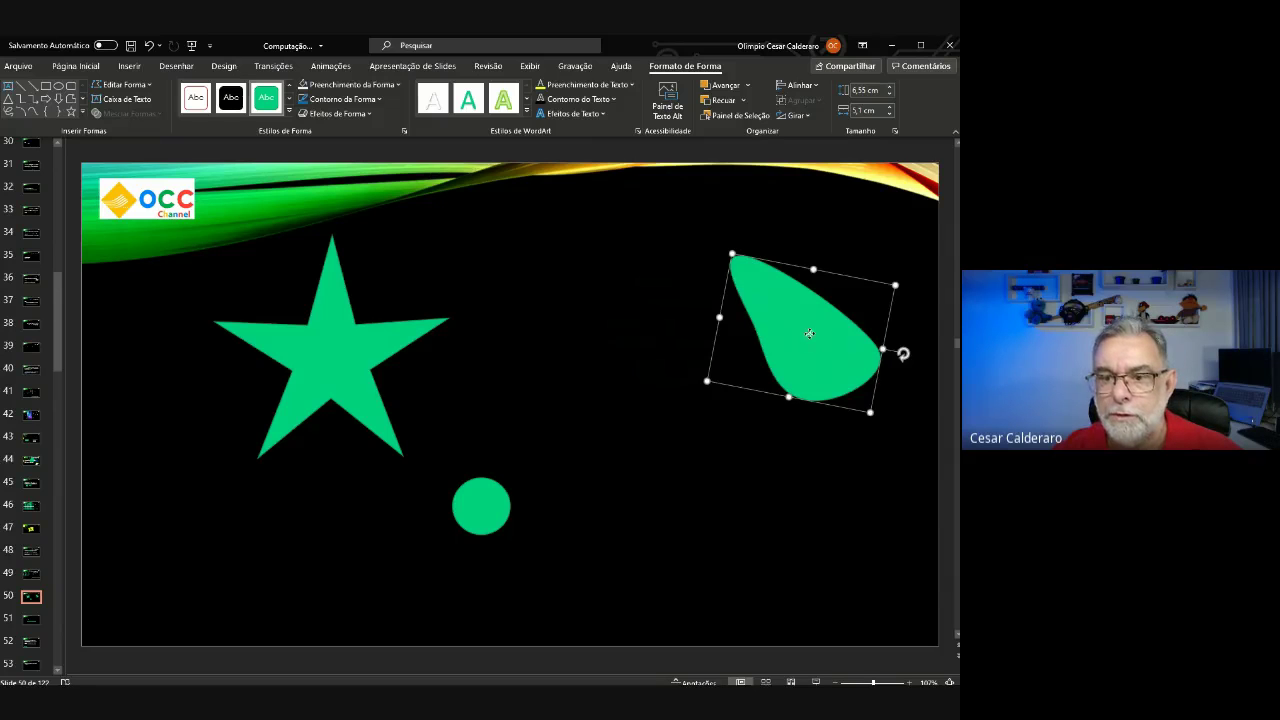
# Place a copy of the teardrop below it, right of the small circle.
pyautogui.moveTo(809, 333); pyautogui.dragTo(684, 541)
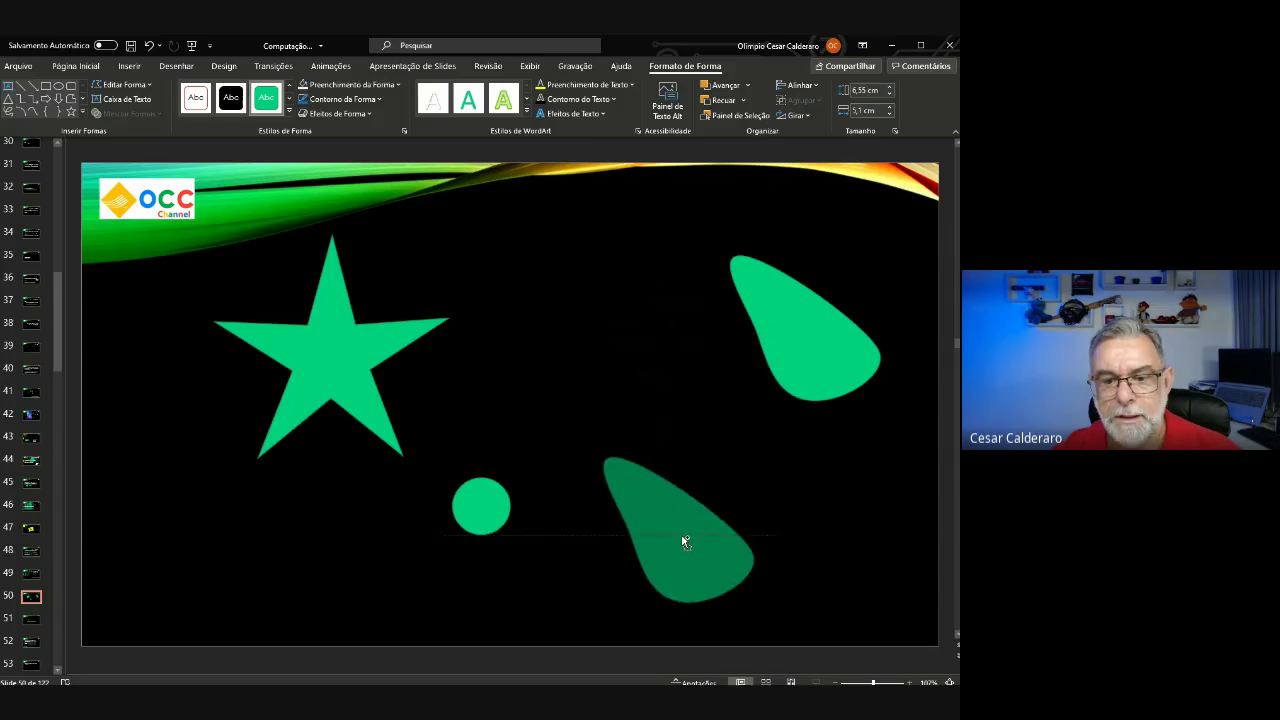
pyautogui.moveTo(684, 541)
pyautogui.mouseDown()
pyautogui.moveTo(549, 615)
pyautogui.moveTo(763, 470)
pyautogui.mouseUp()
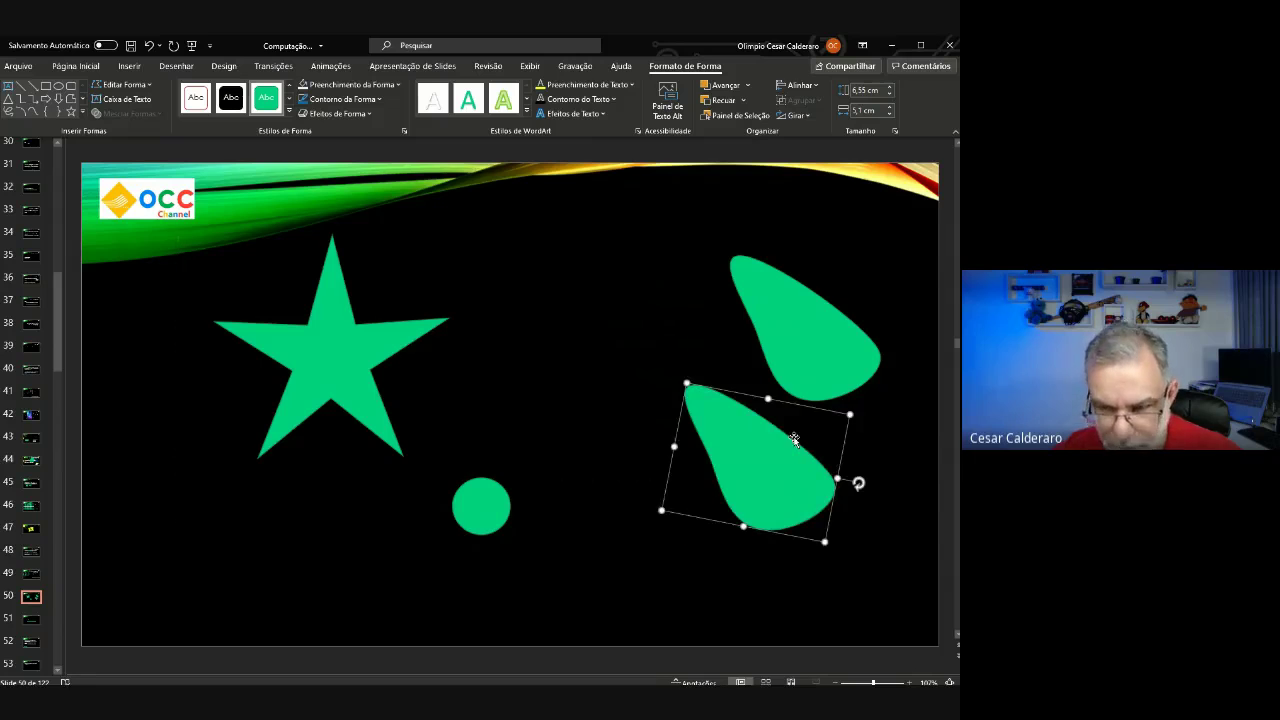
pyautogui.click(883, 397)
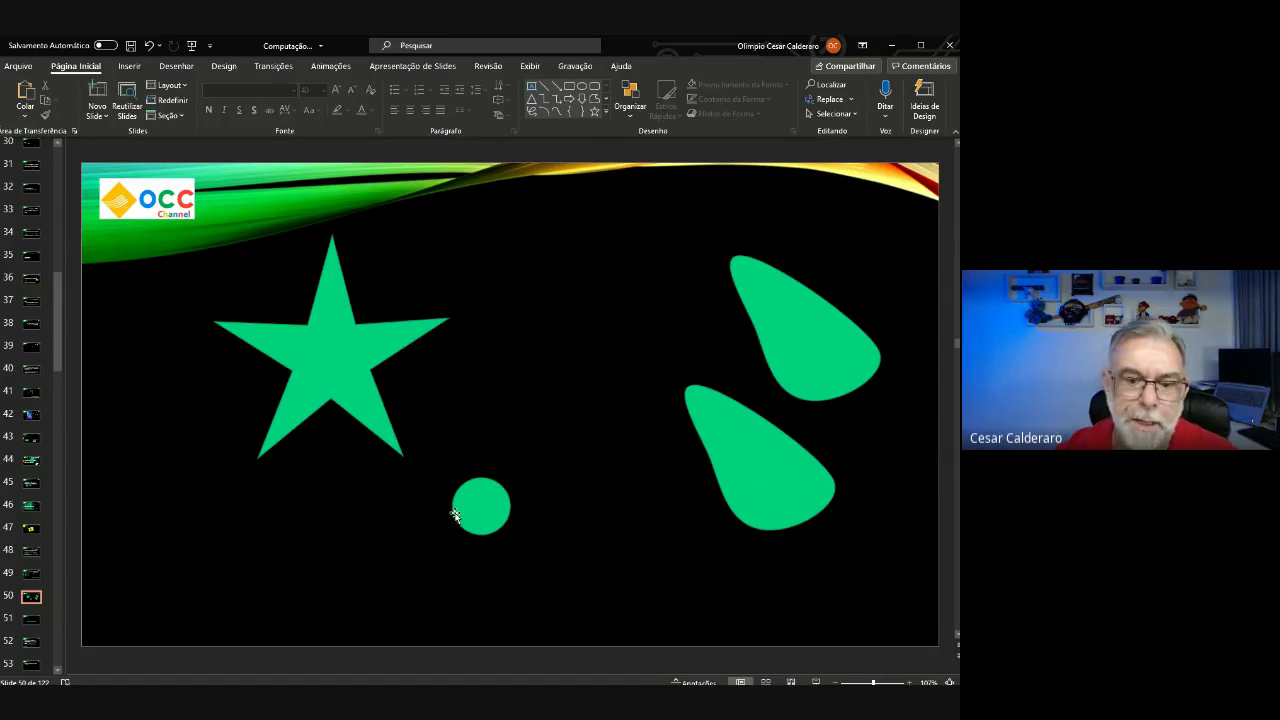
# Enlarge the small green circle into a large ellipse.
pyautogui.click(488, 512)
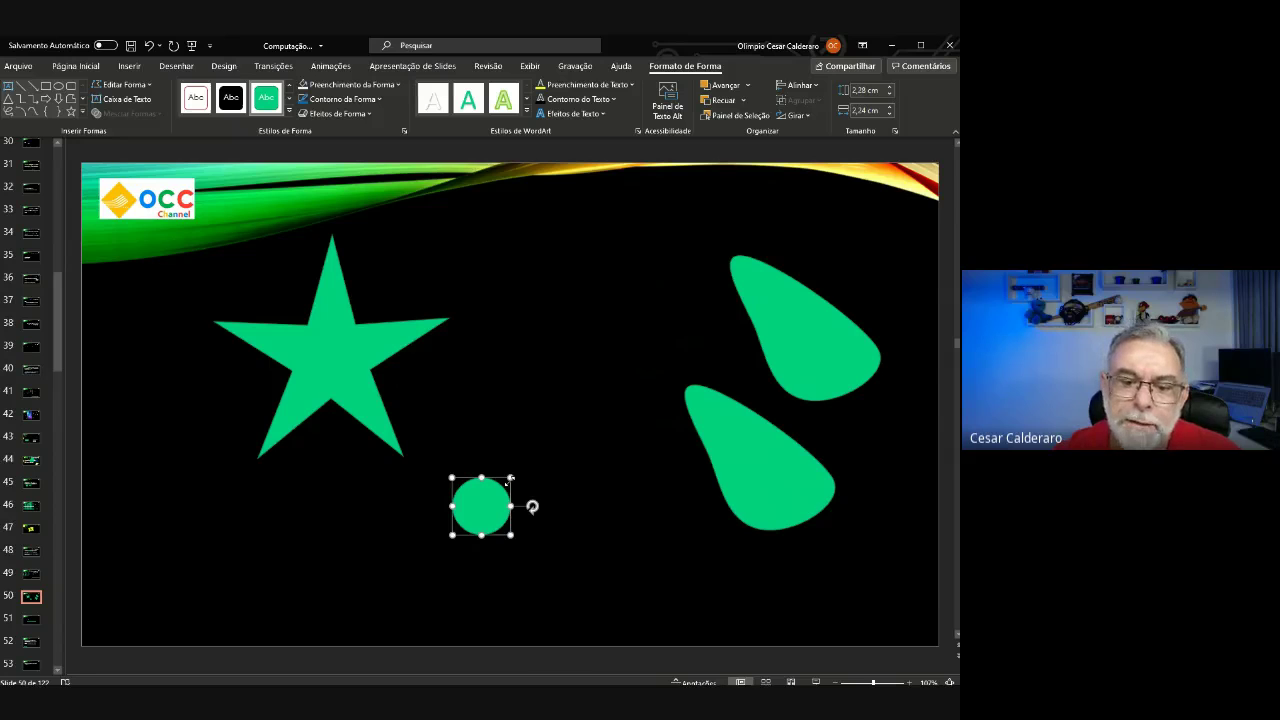
pyautogui.moveTo(482, 506); pyautogui.dragTo(600, 400)
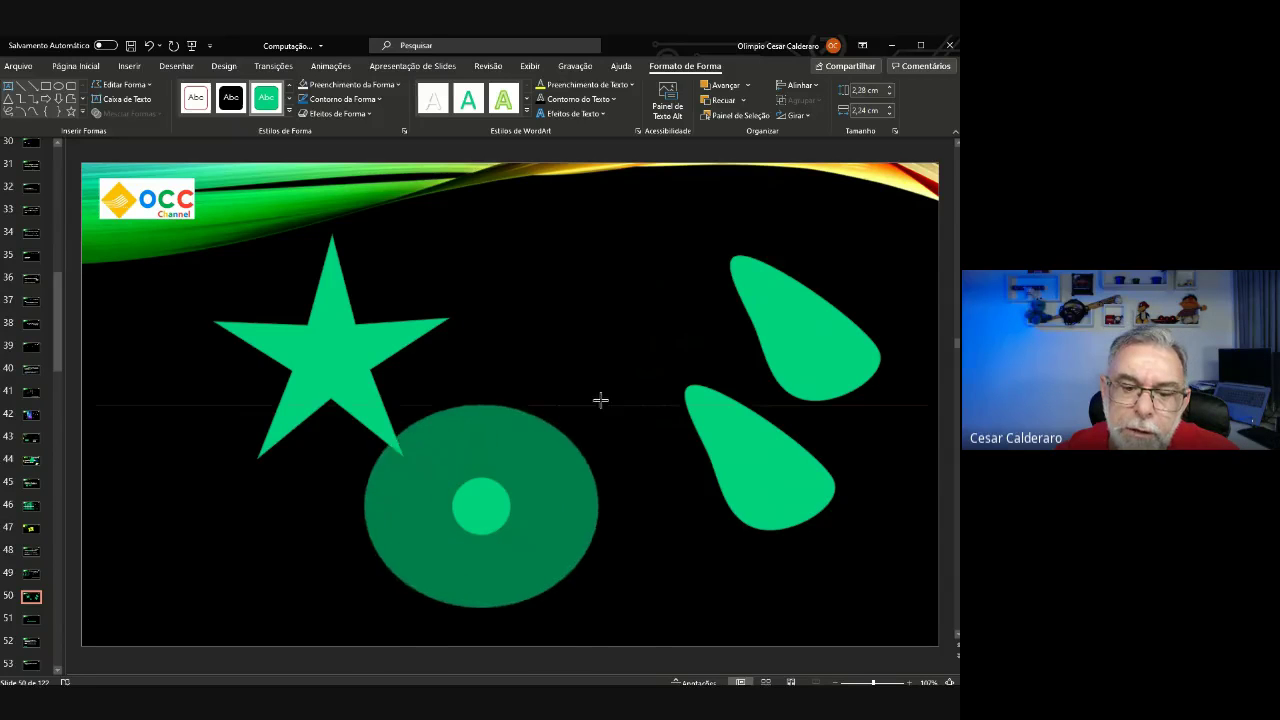
pyautogui.moveTo(600, 400); pyautogui.dragTo(650, 364)
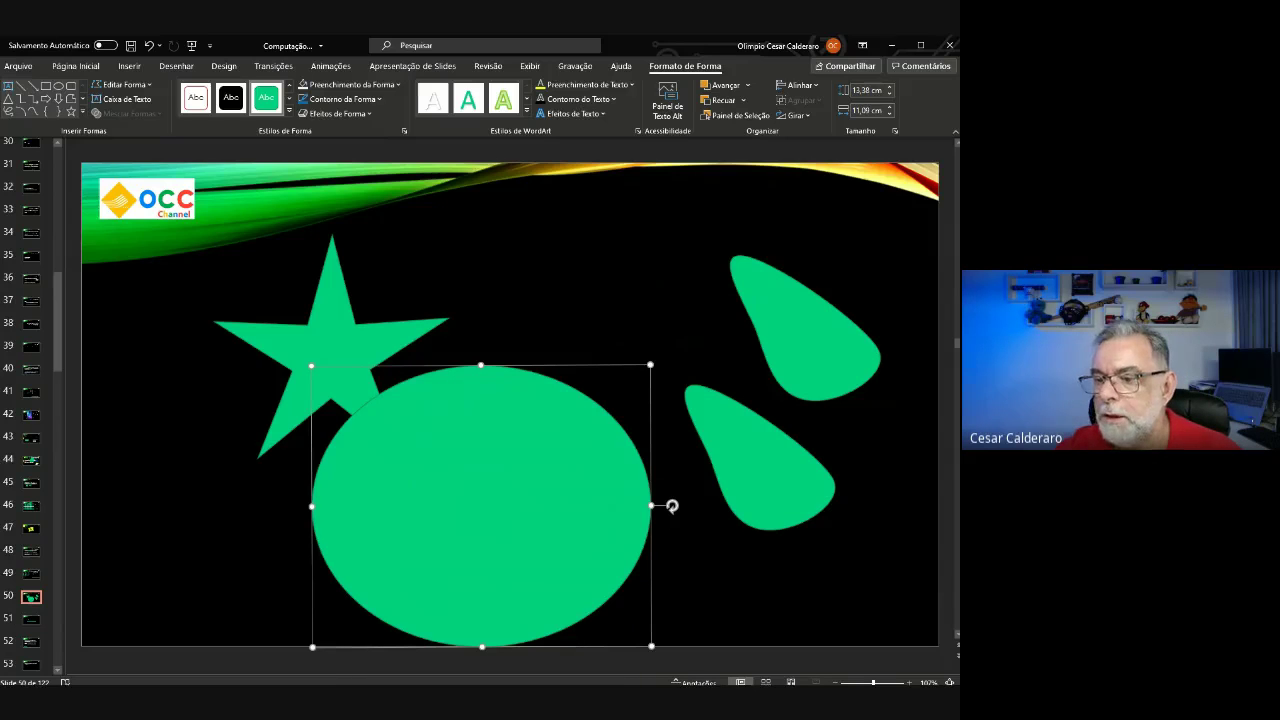
# Move the star to the upper left, rotate it, and enlarge it to about 12.69 × 14.15 cm.
pyautogui.click(347, 328)
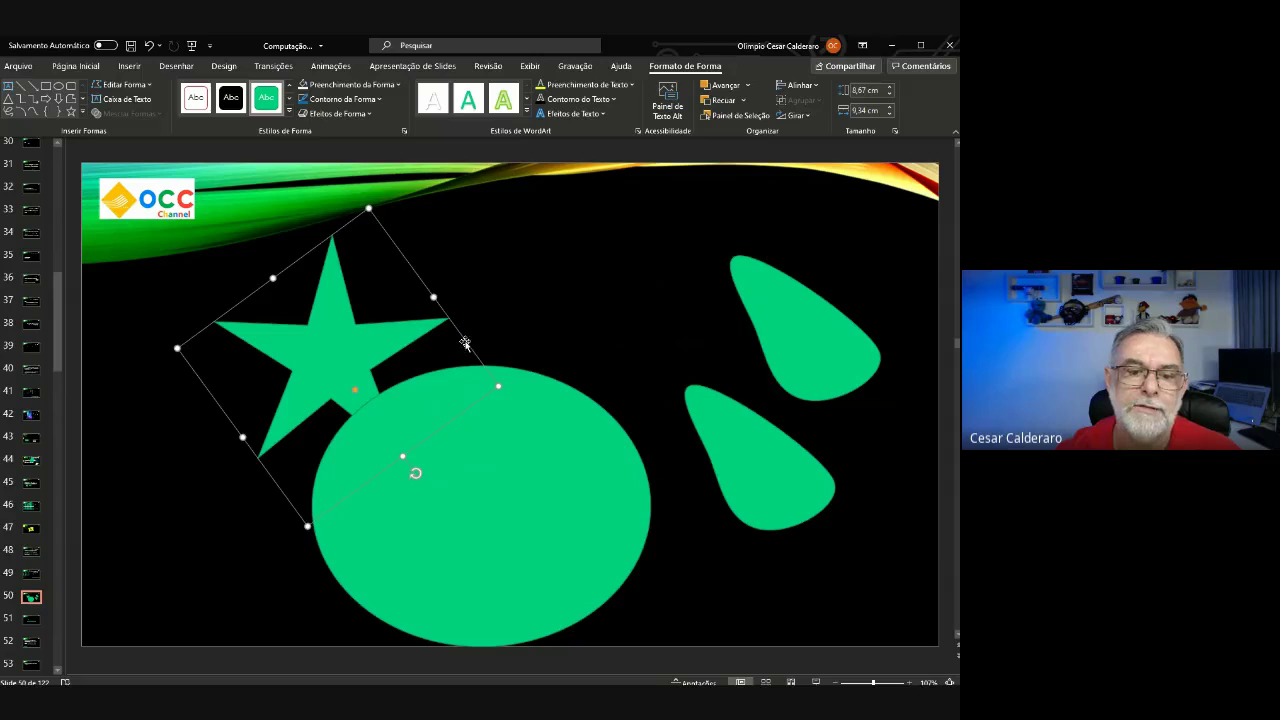
pyautogui.moveTo(465, 344); pyautogui.dragTo(368, 348)
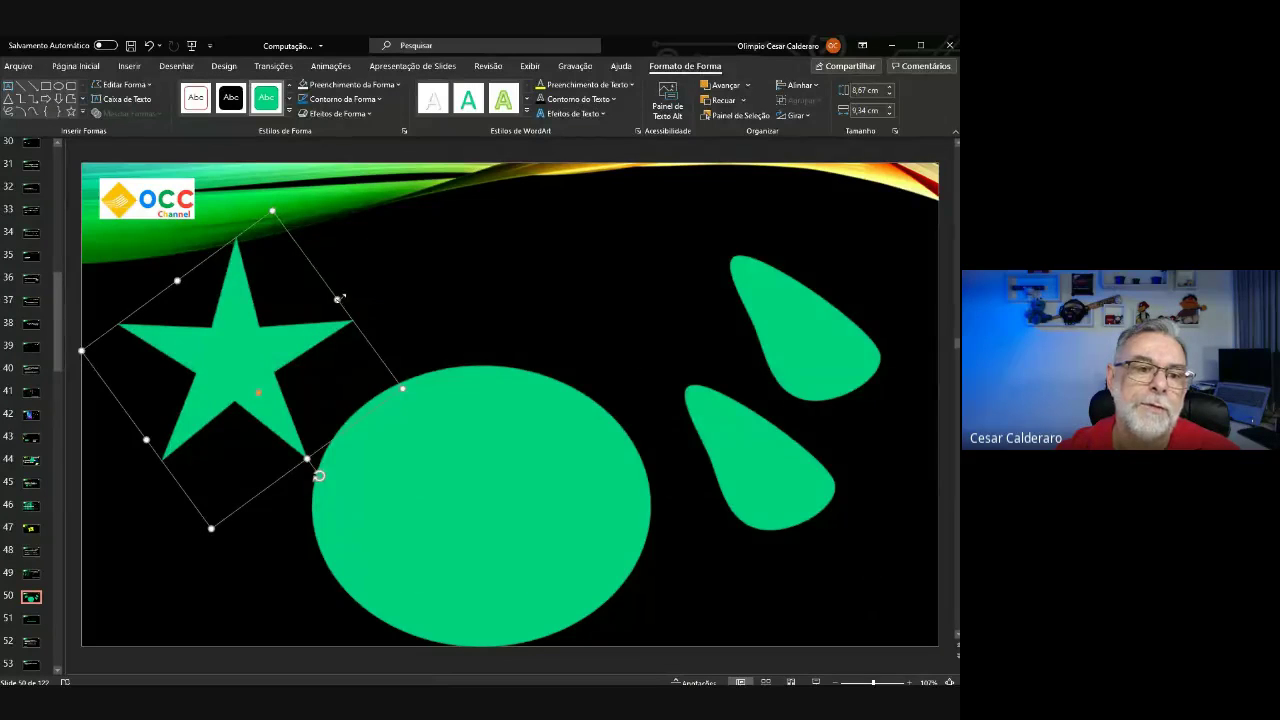
pyautogui.moveTo(272, 207); pyautogui.dragTo(246, 112)
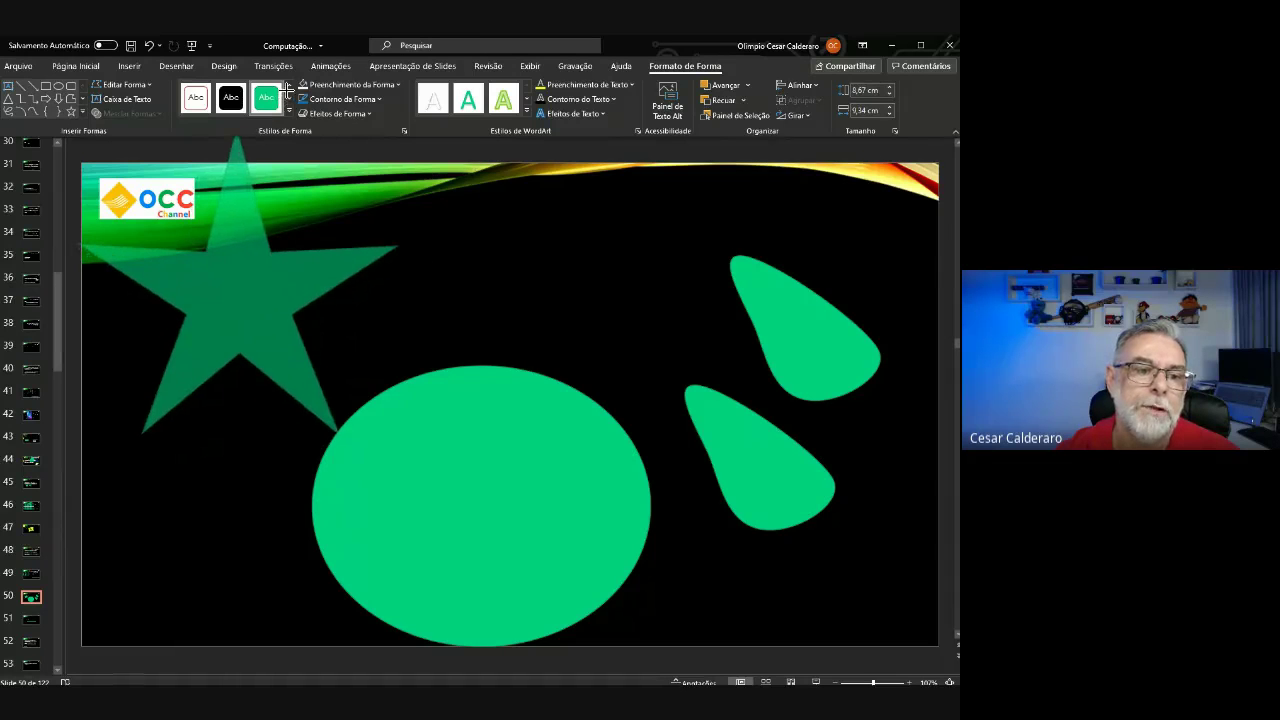
pyautogui.moveTo(246, 112)
pyautogui.mouseDown()
pyautogui.moveTo(231, 249)
pyautogui.moveTo(251, 268)
pyautogui.mouseUp()
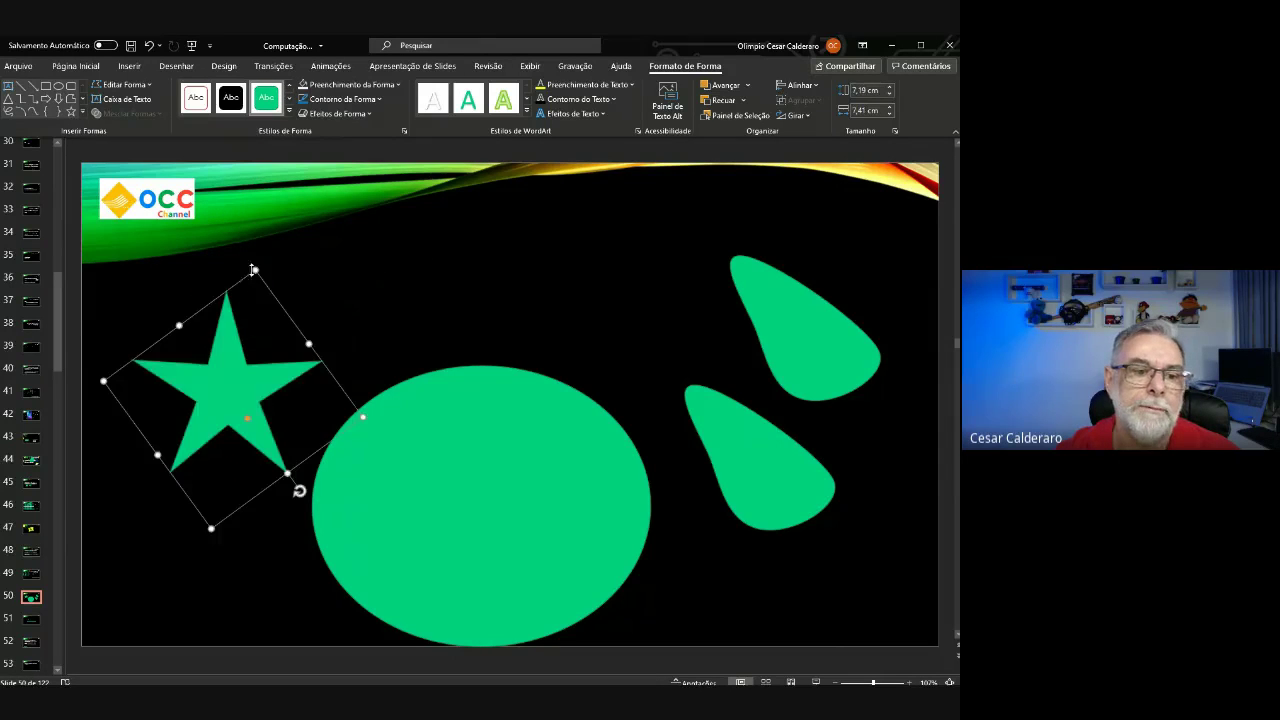
pyautogui.moveTo(299, 492)
pyautogui.mouseDown()
pyautogui.moveTo(331, 376)
pyautogui.moveTo(237, 235)
pyautogui.mouseUp()
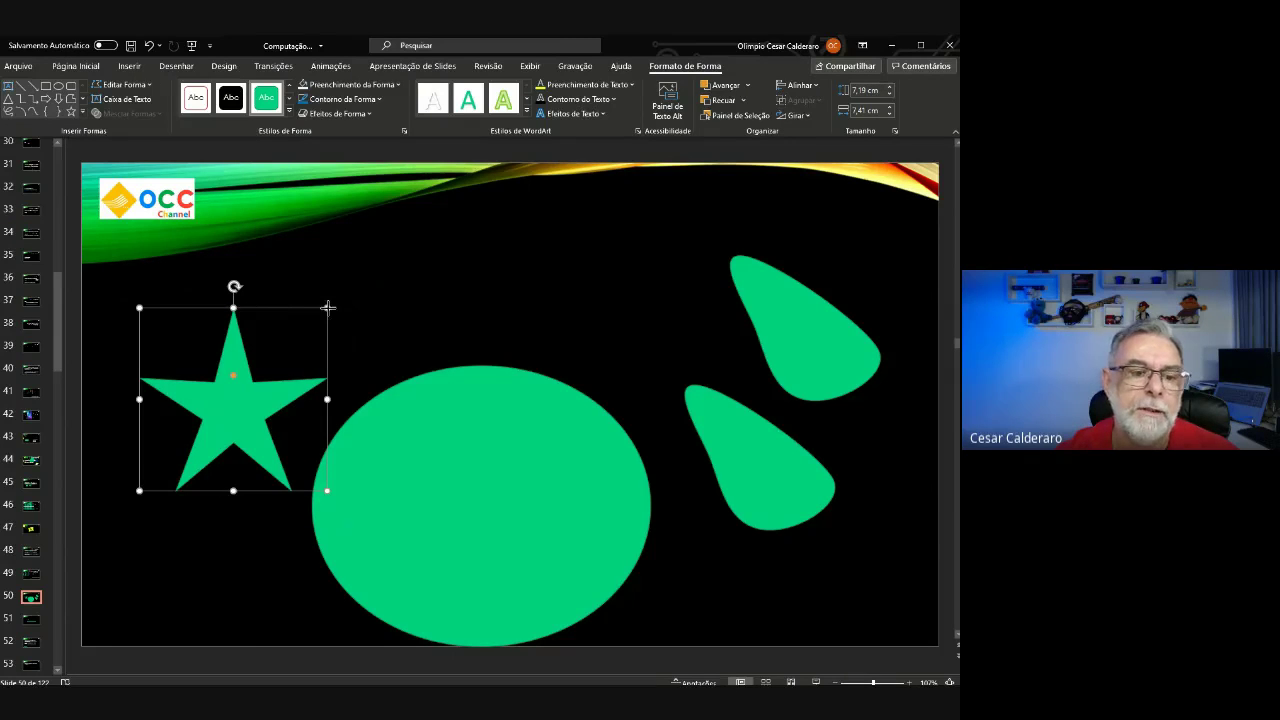
pyautogui.moveTo(328, 307); pyautogui.dragTo(421, 229)
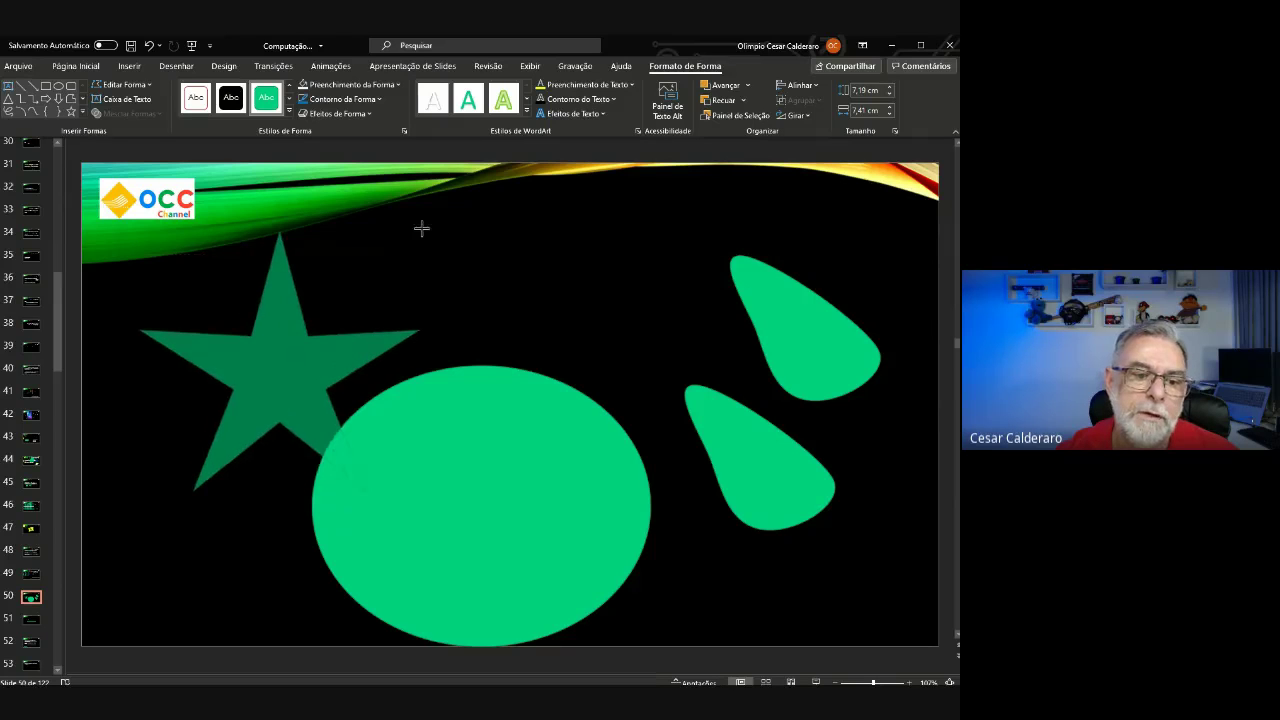
pyautogui.moveTo(421, 229); pyautogui.dragTo(497, 173)
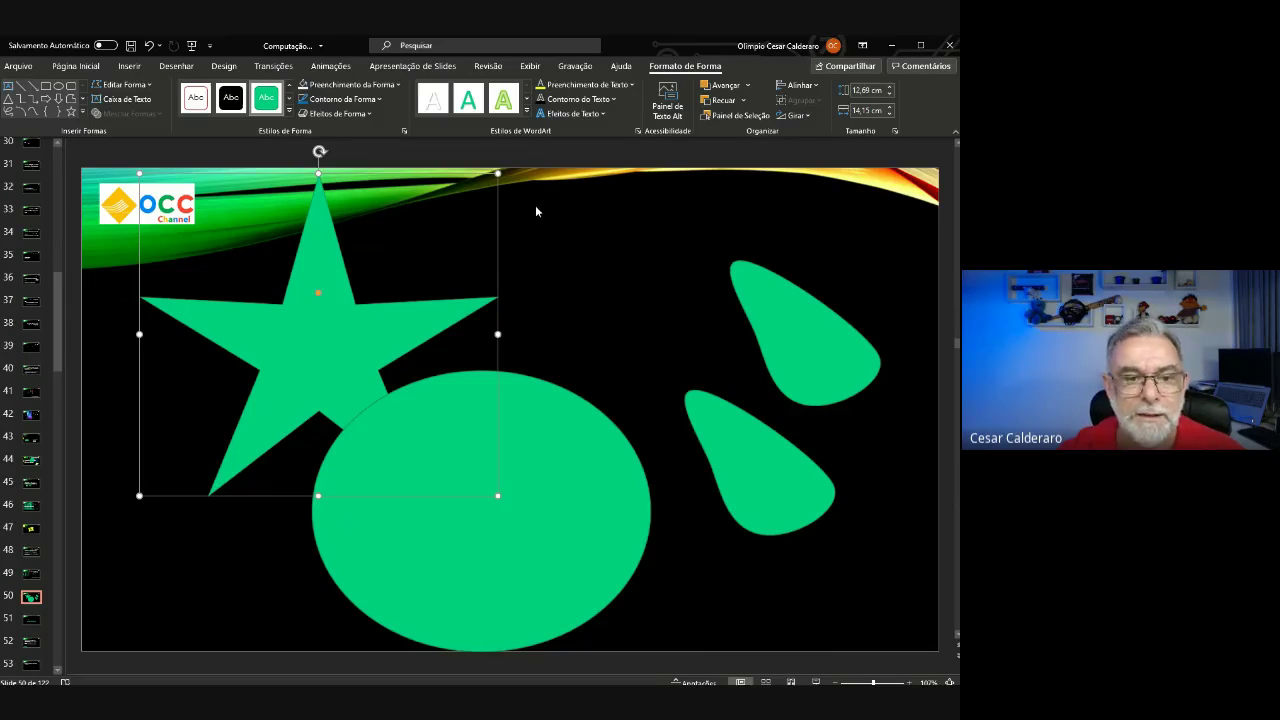
# Shrink the big ellipse into a roughly 8.9 cm circle between star and drops, then open slide 49.
pyautogui.click(544, 447)
pyautogui.moveTo(652, 364)
pyautogui.mouseDown()
pyautogui.moveTo(568, 441)
pyautogui.moveTo(634, 374)
pyautogui.mouseUp()
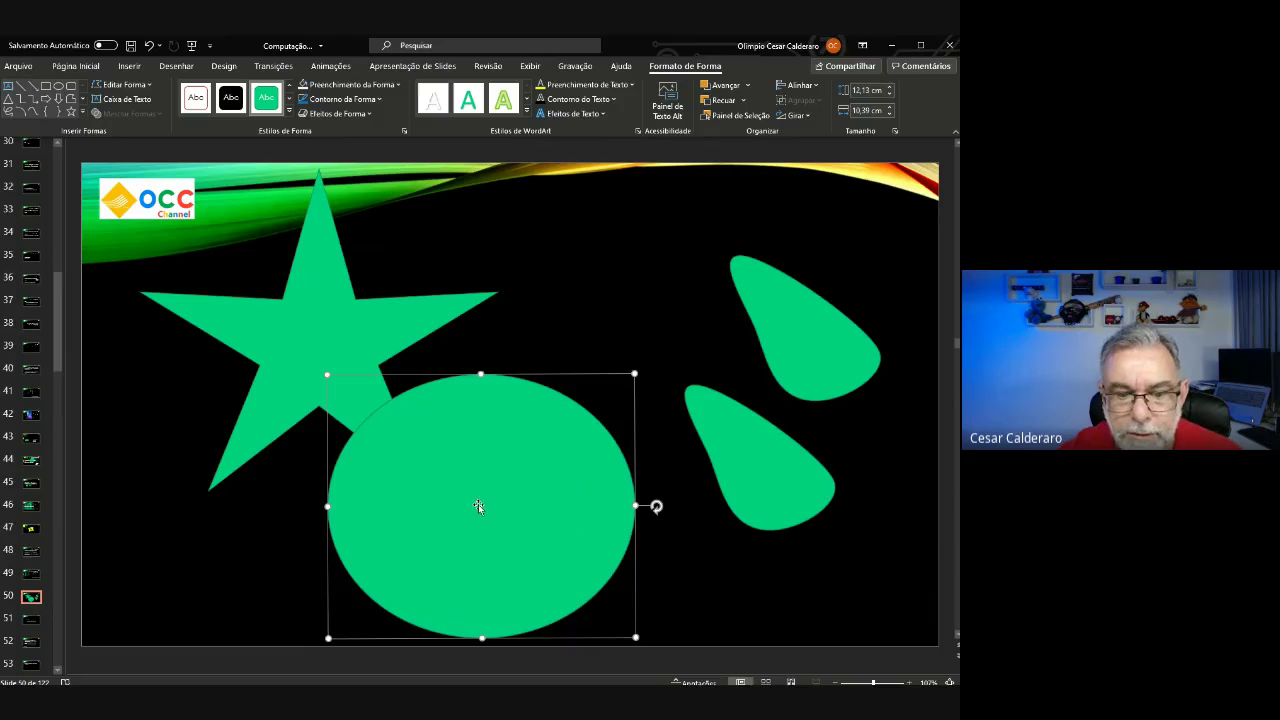
pyautogui.moveTo(481, 512); pyautogui.dragTo(582, 414)
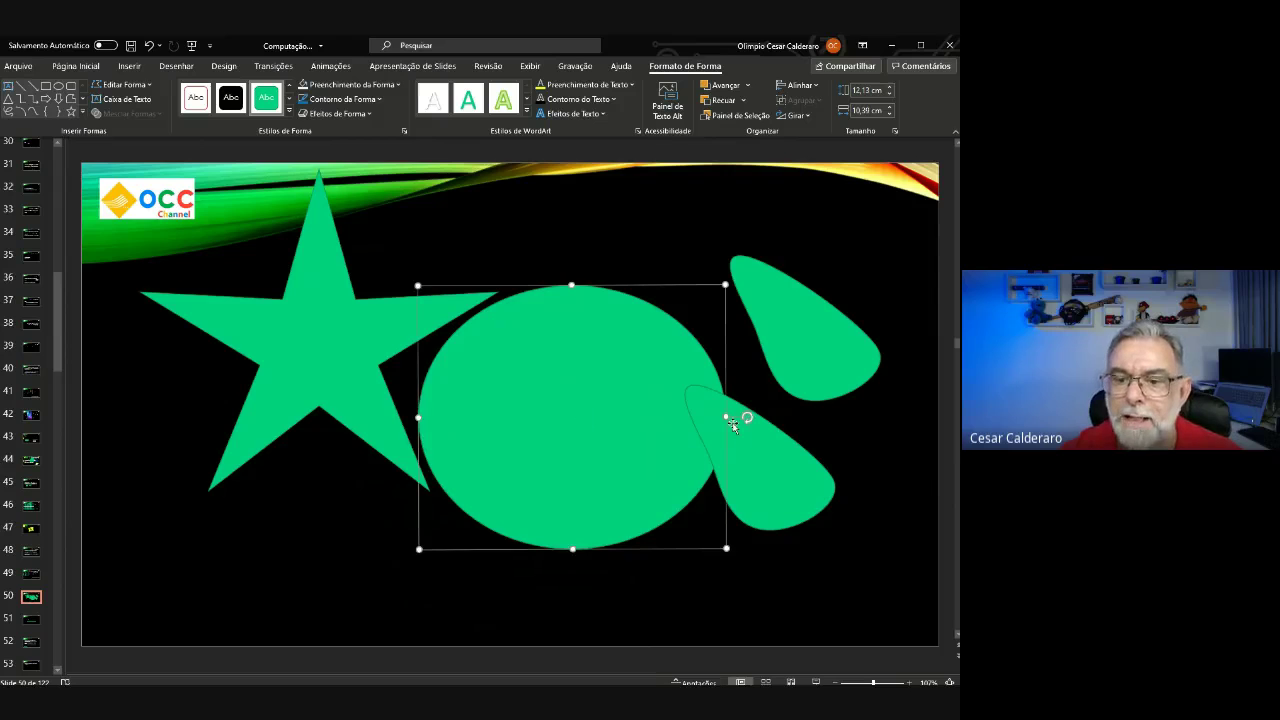
pyautogui.moveTo(723, 414); pyautogui.dragTo(643, 414)
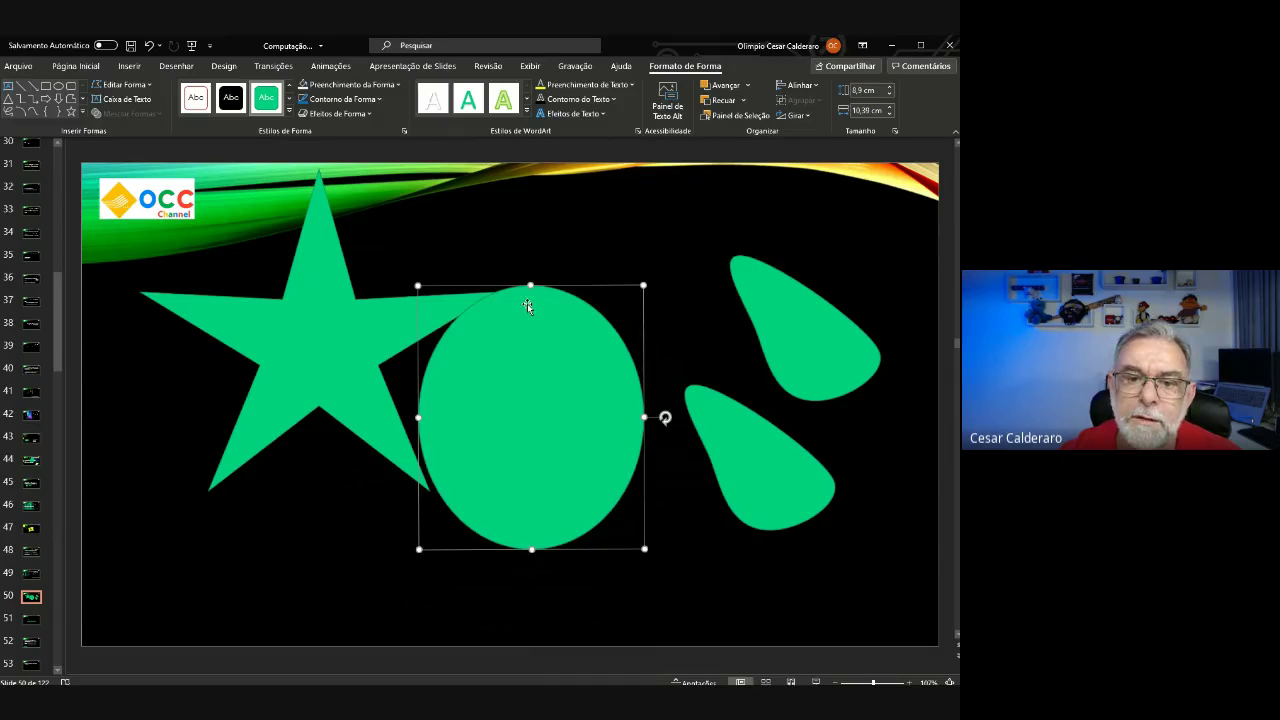
pyautogui.moveTo(527, 305); pyautogui.dragTo(530, 423)
pyautogui.moveTo(530, 618)
pyautogui.mouseDown()
pyautogui.moveTo(561, 557)
pyautogui.moveTo(560, 503)
pyautogui.mouseUp()
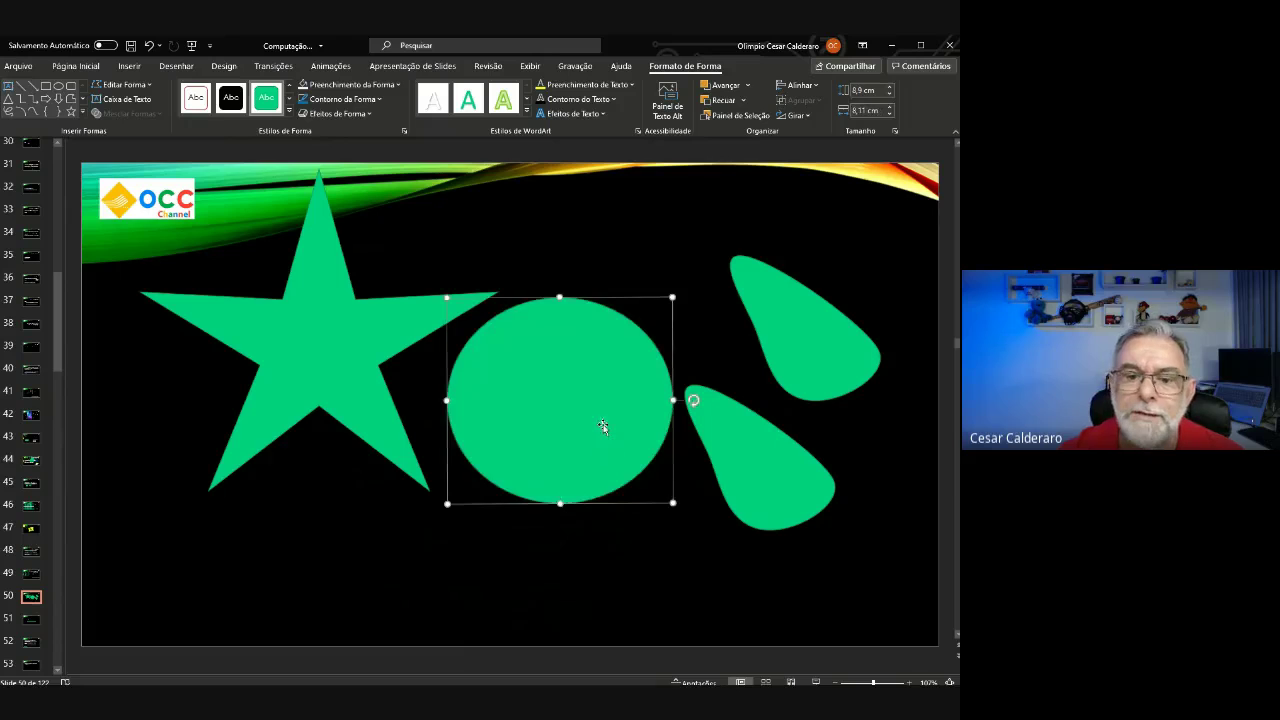
pyautogui.moveTo(603, 428); pyautogui.dragTo(597, 445)
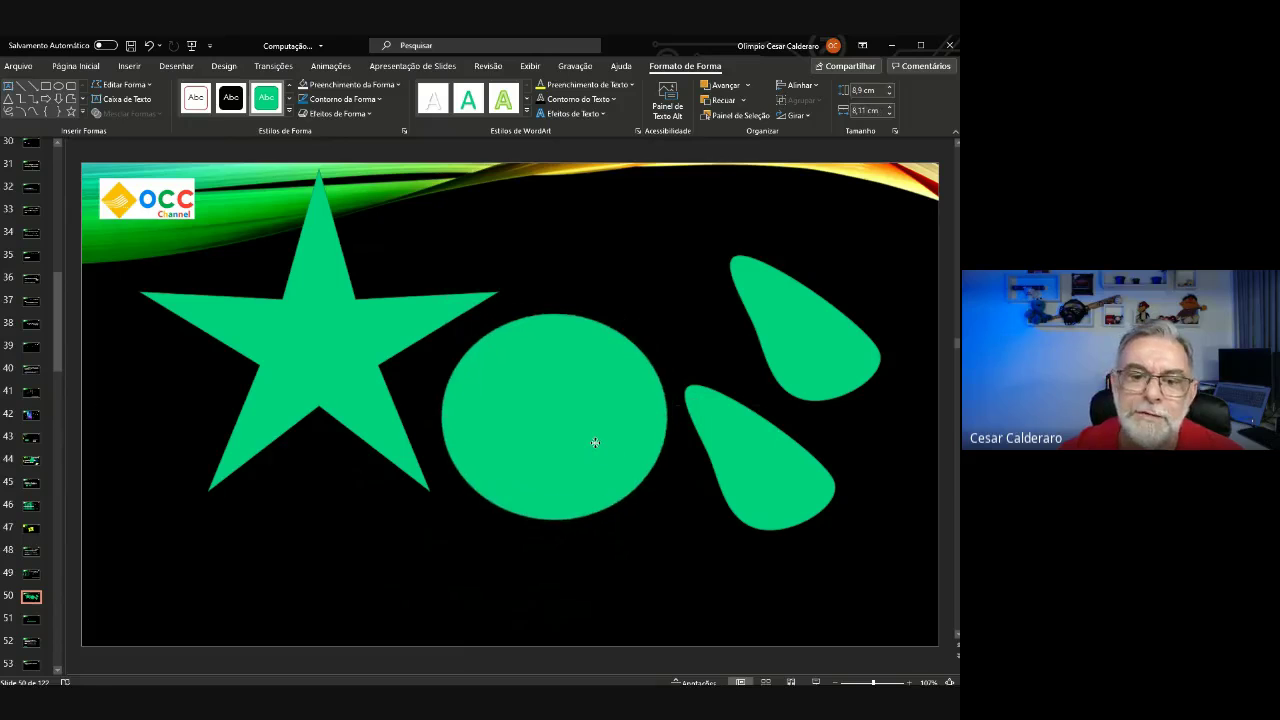
pyautogui.click(31, 574)
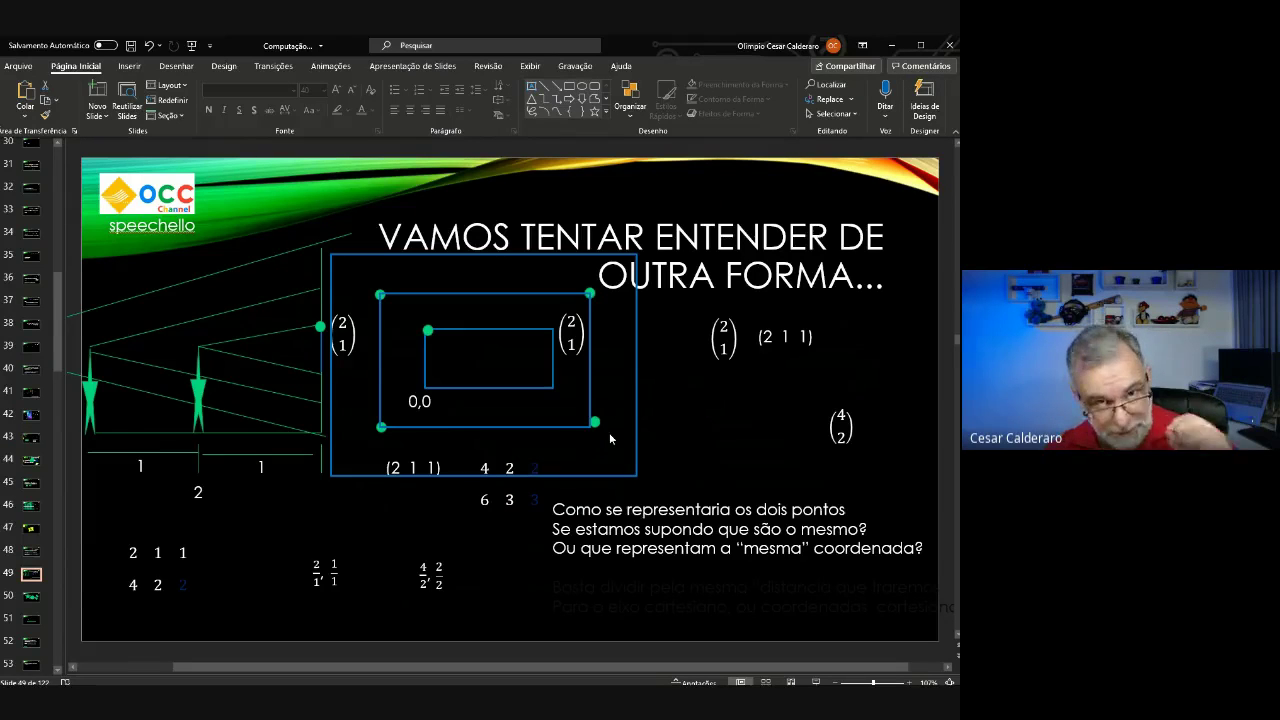
# Move slide 49's 4 2 equation beside the 4-over-2 vector.
pyautogui.click(590, 300)
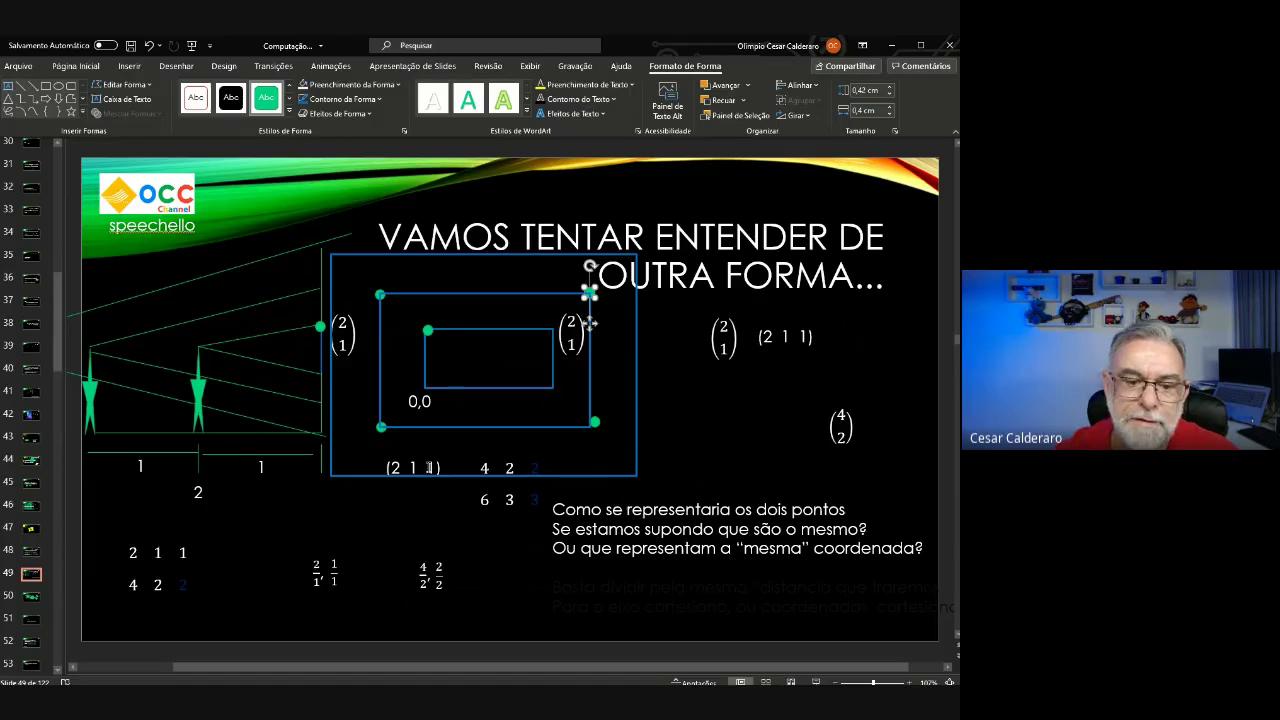
pyautogui.click(509, 470)
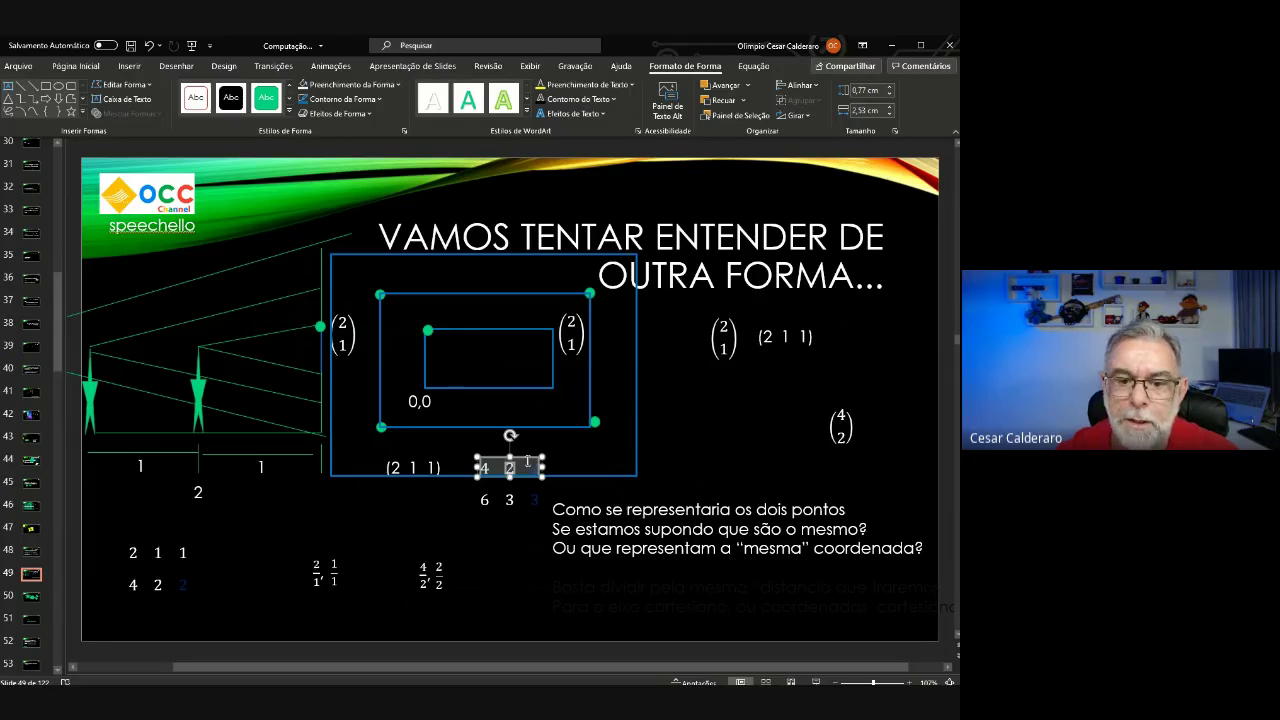
pyautogui.moveTo(527, 459); pyautogui.dragTo(714, 437)
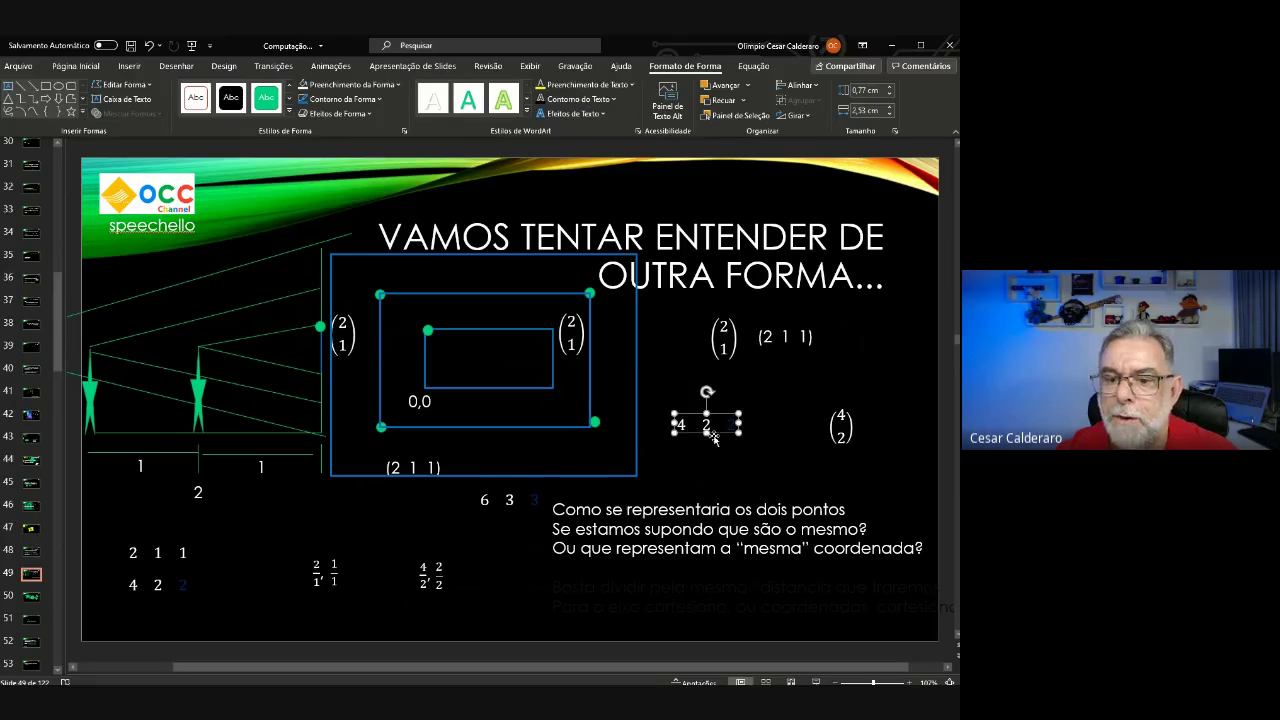
pyautogui.click(713, 484)
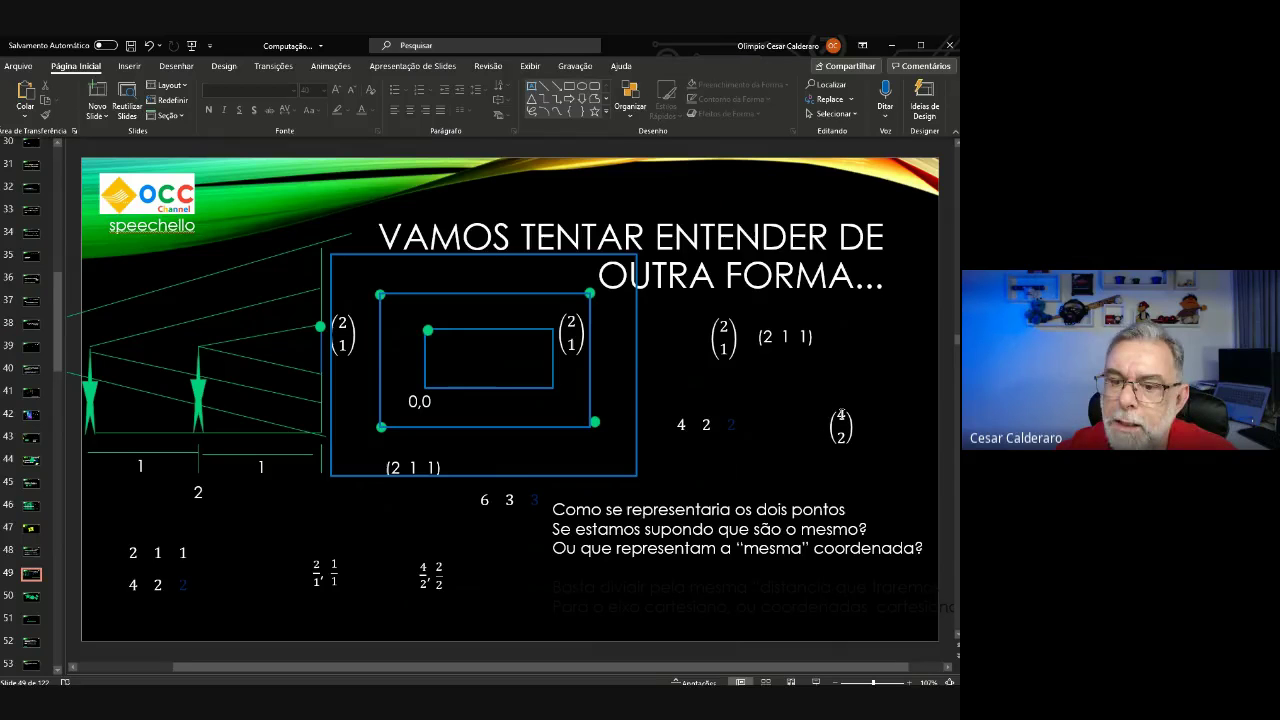
pyautogui.click(691, 425)
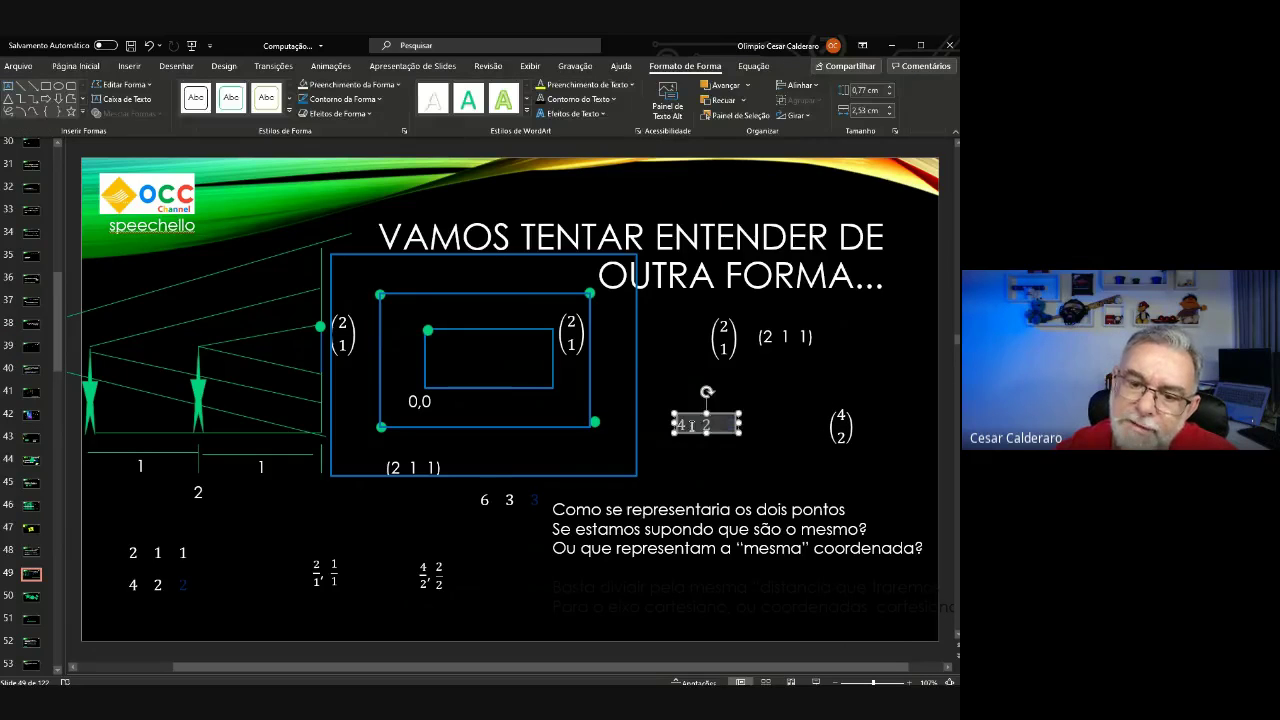
pyautogui.click(691, 425)
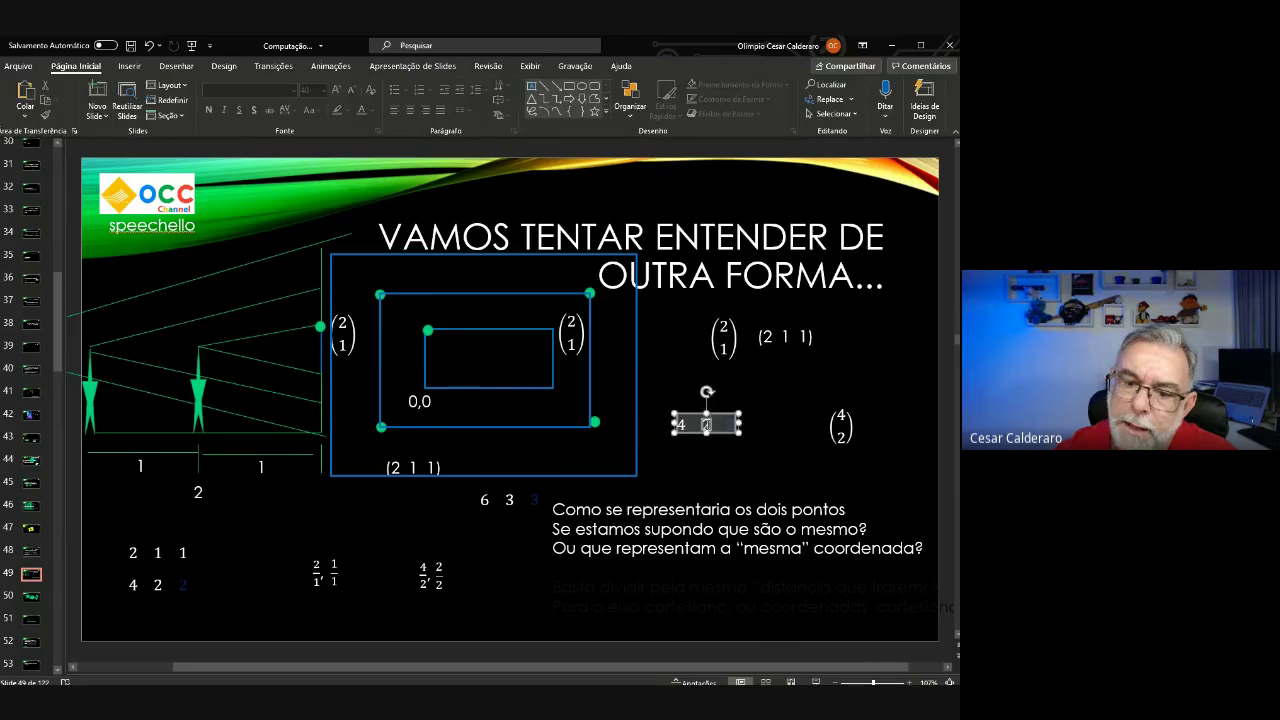
pyautogui.click(692, 457)
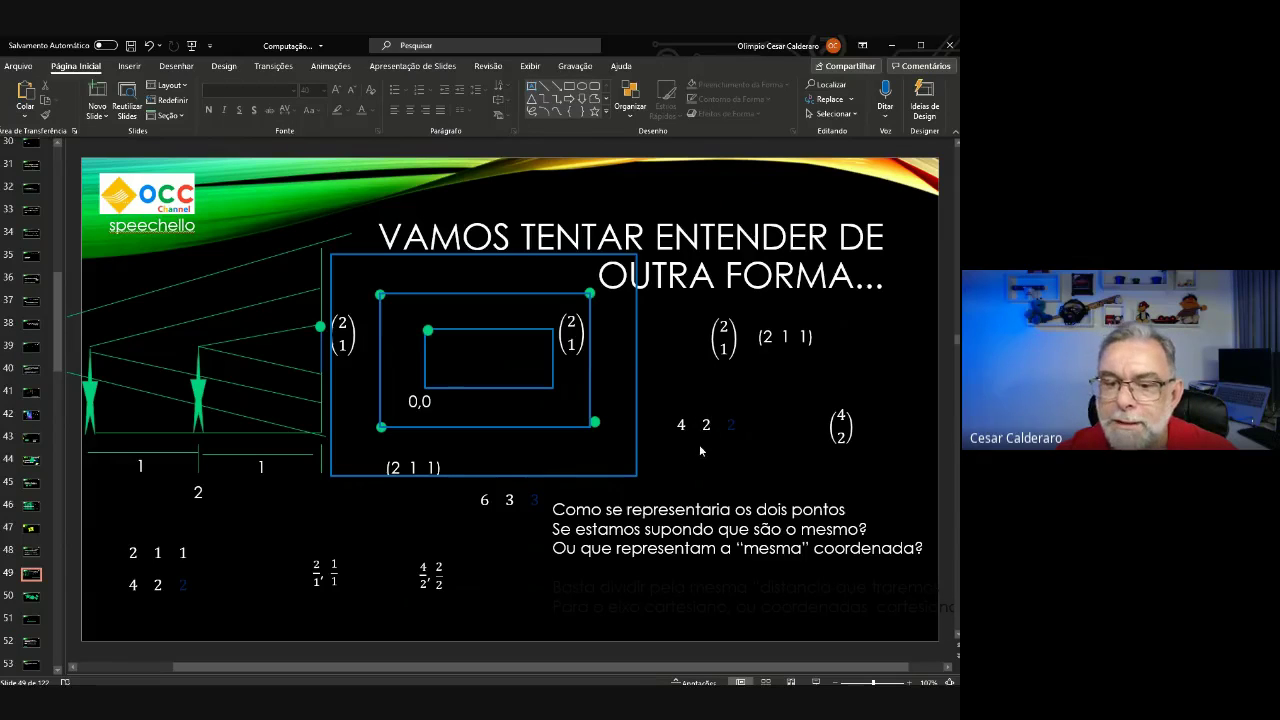
# Enlarge the equation text to 36 pt with Increase Font Size.
pyautogui.click(707, 430)
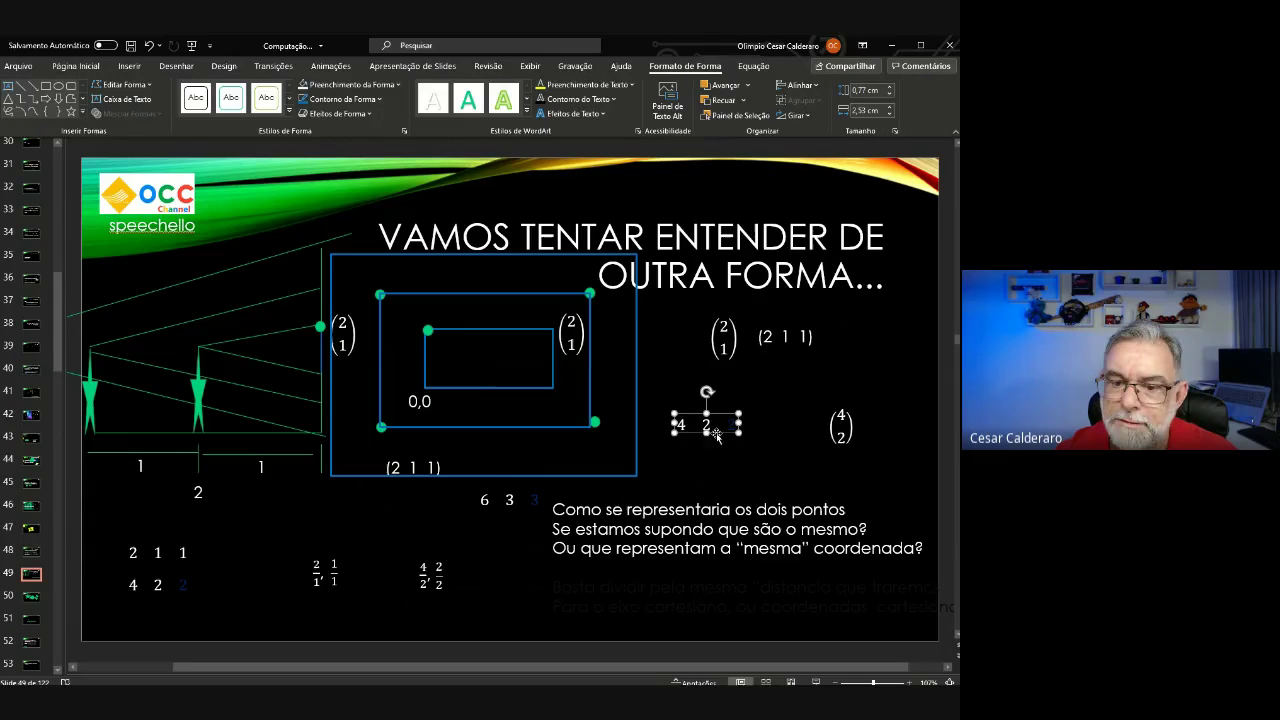
pyautogui.click(677, 424)
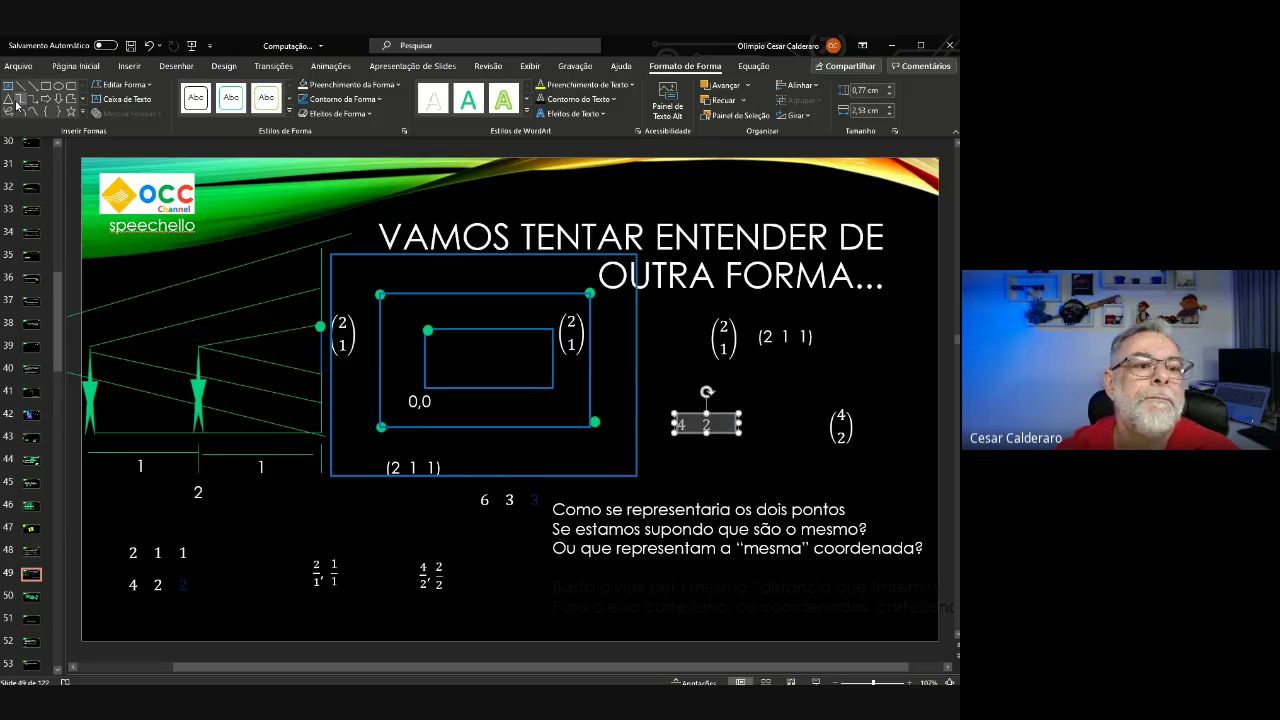
pyautogui.click(79, 66)
pyautogui.click(336, 90)
pyautogui.click(336, 90)
pyautogui.click(336, 90)
pyautogui.click(336, 90)
pyautogui.click(336, 90)
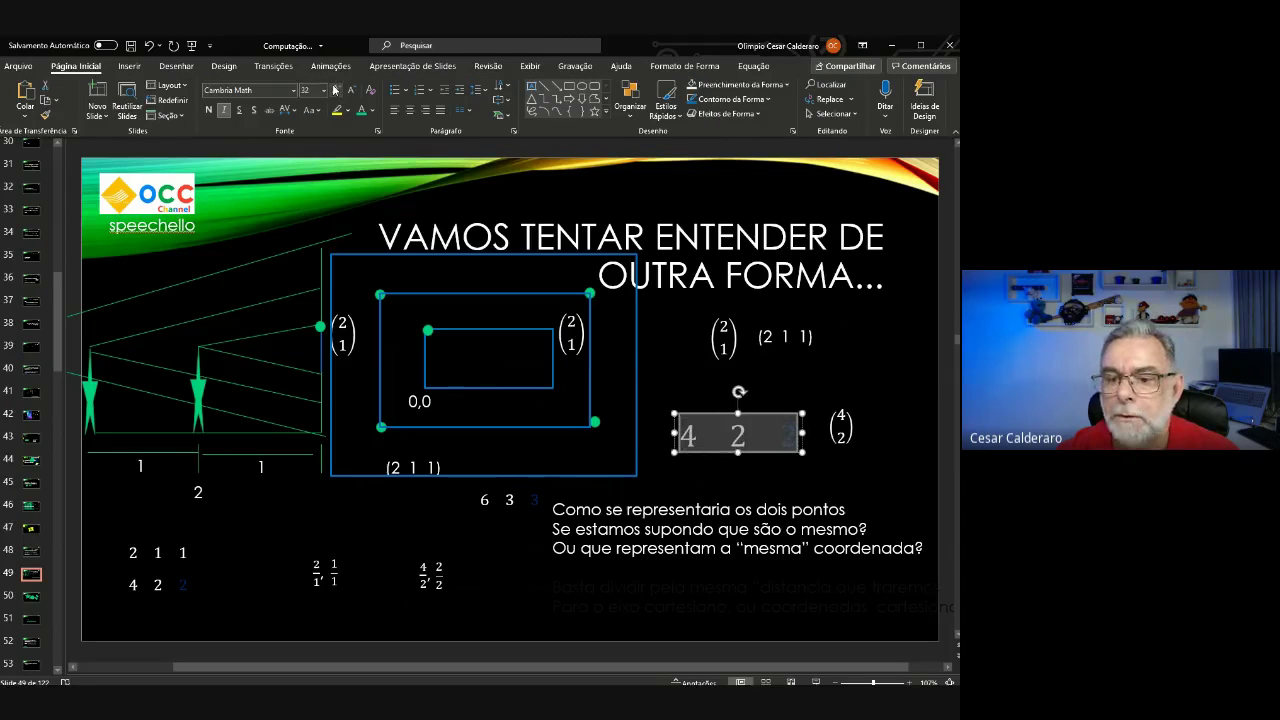
pyautogui.click(767, 455)
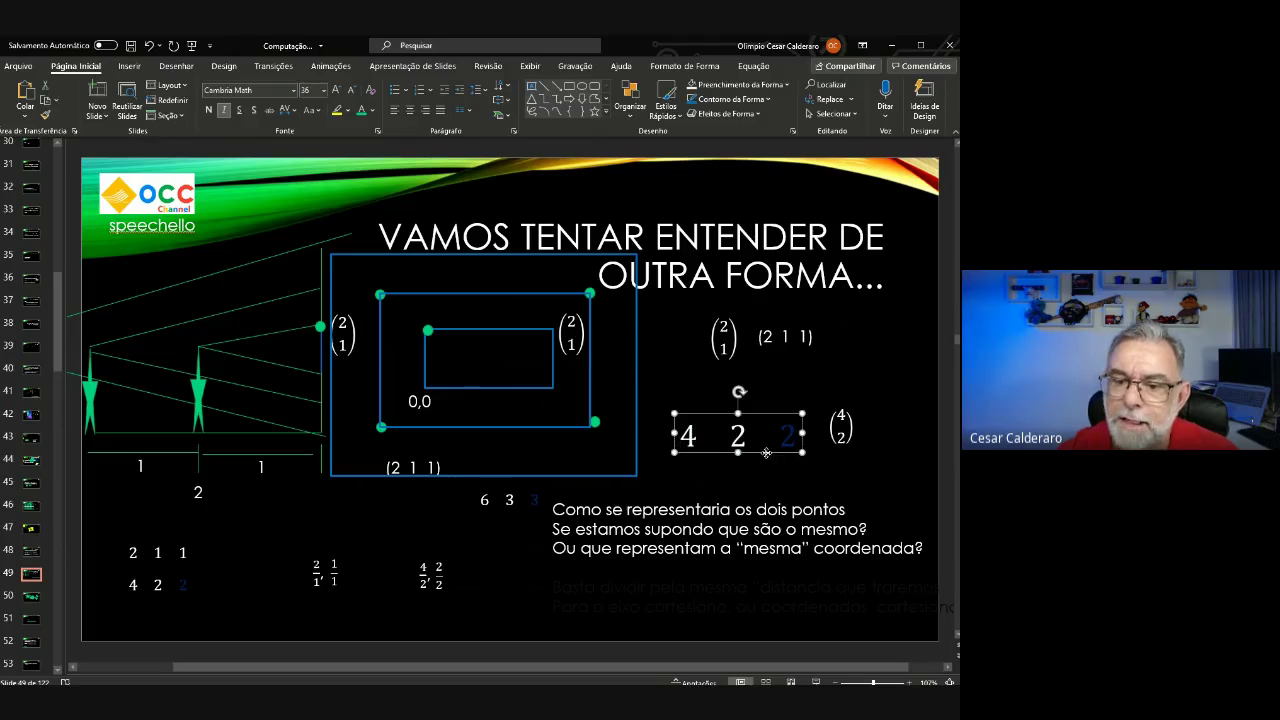
# Nudge the 4 2 2 equation up and left, then return to slide 50.
pyautogui.moveTo(763, 453); pyautogui.dragTo(748, 439)
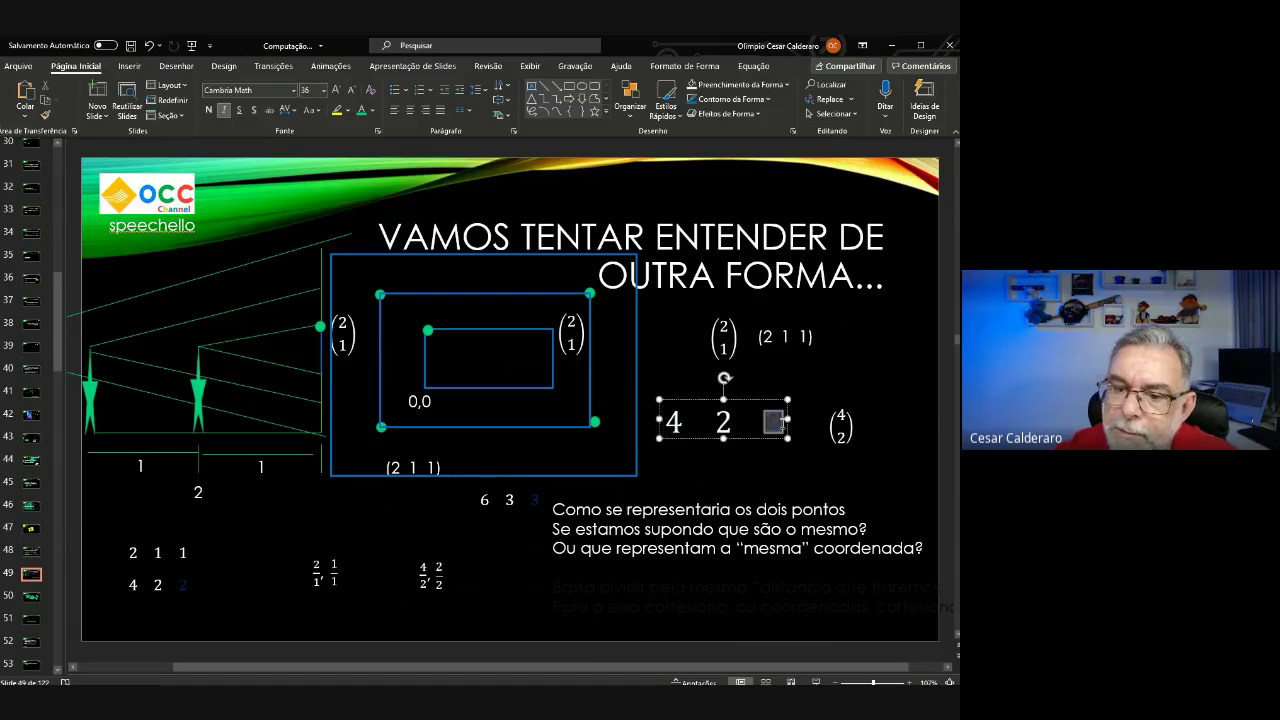
pyautogui.click(766, 469)
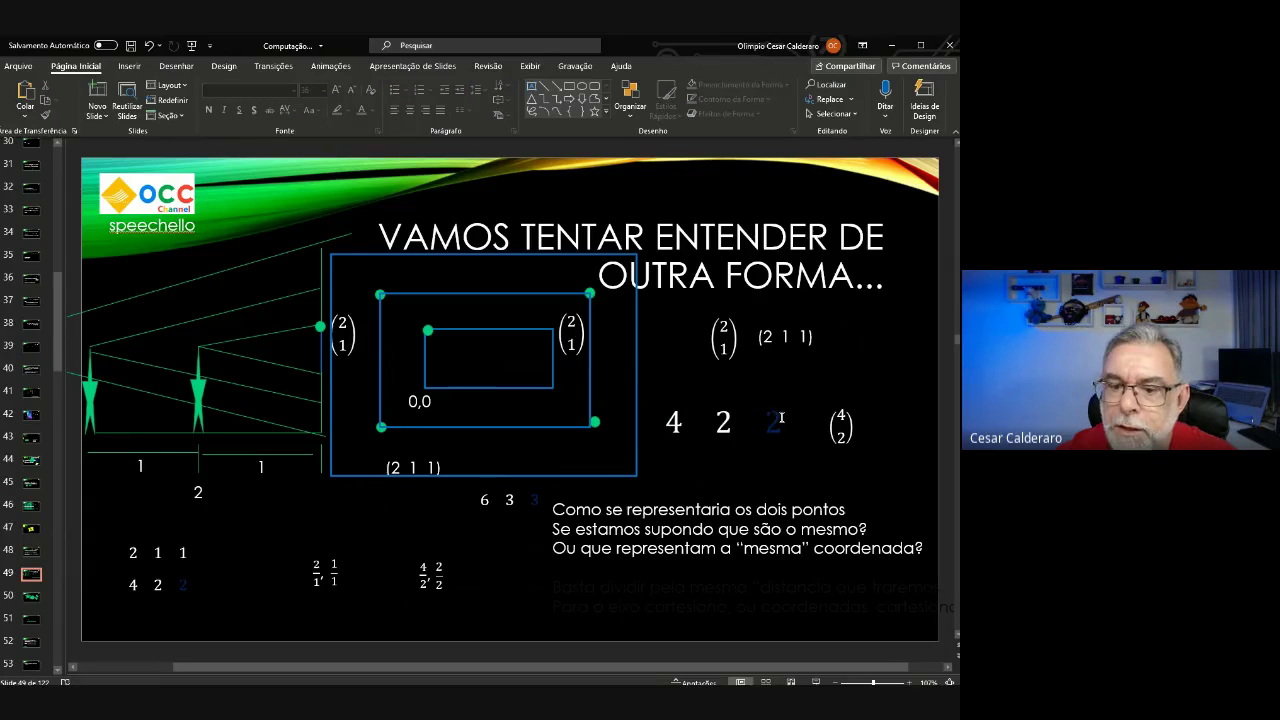
pyautogui.click(782, 418)
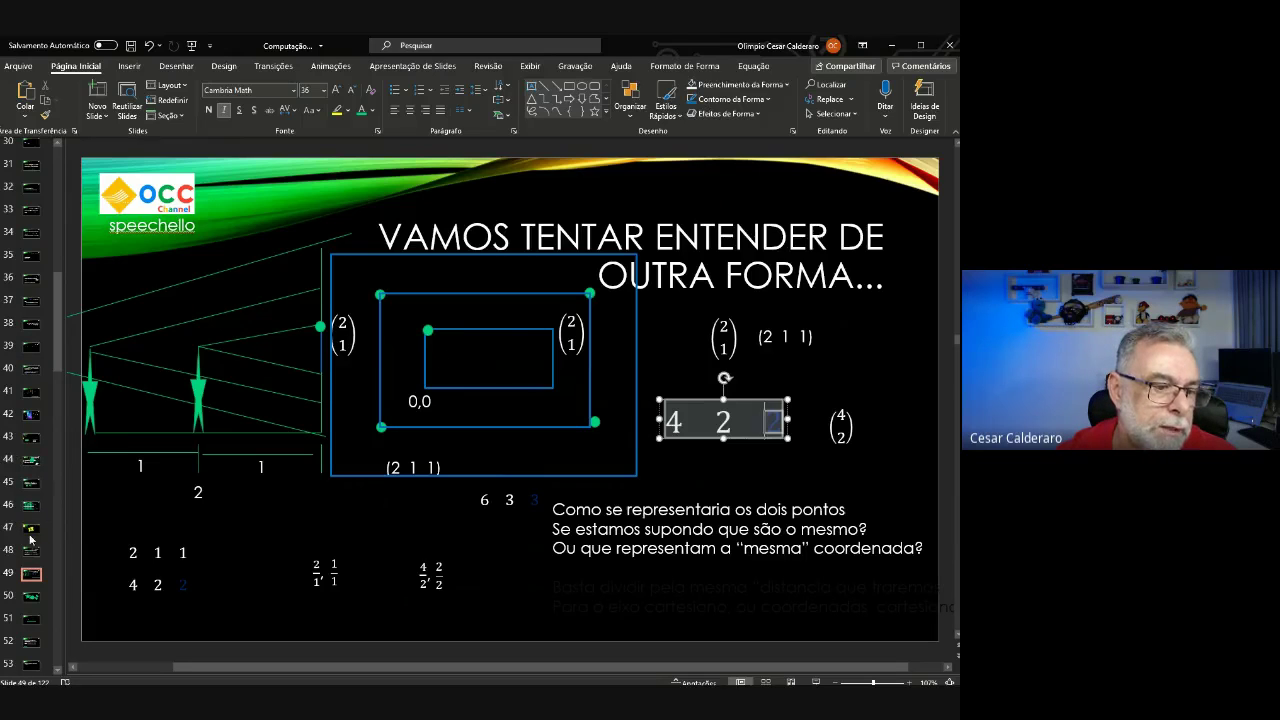
pyautogui.click(31, 596)
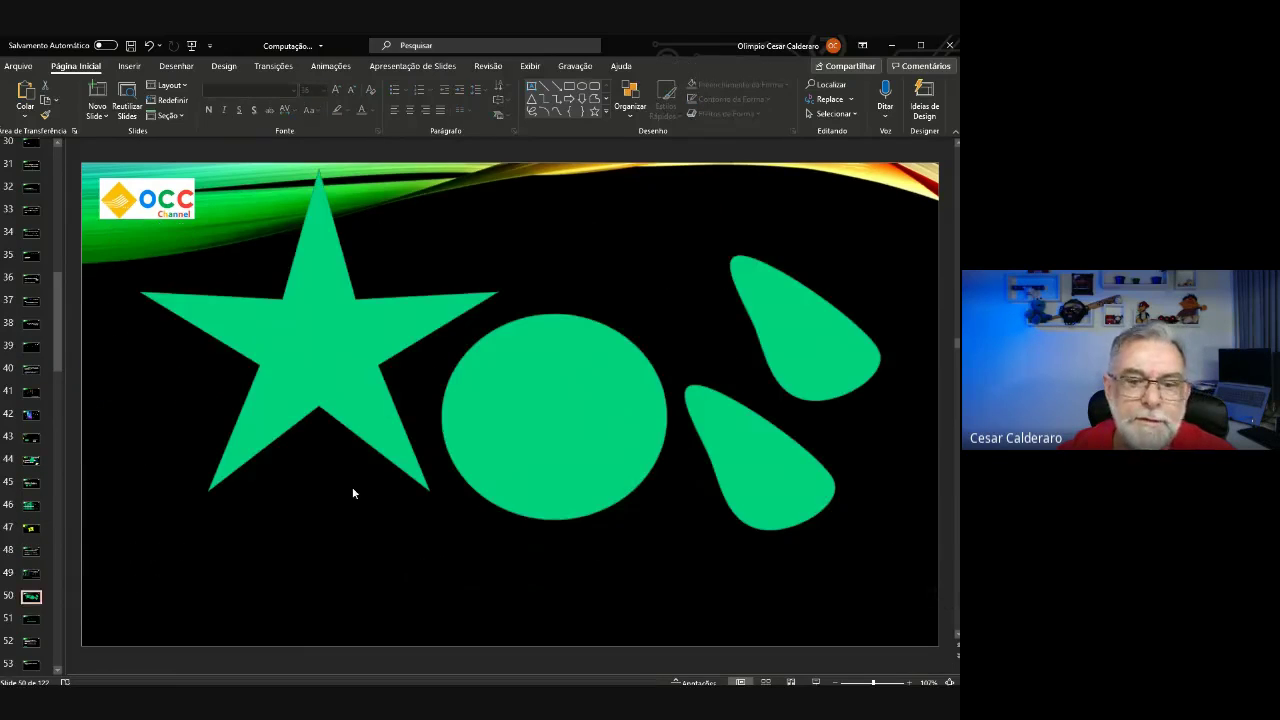
# Delete the green circle and both teardrop shapes from slide 50.
pyautogui.click(593, 426)
pyautogui.press('Delete')
pyautogui.click(730, 430)
pyautogui.press('Delete')
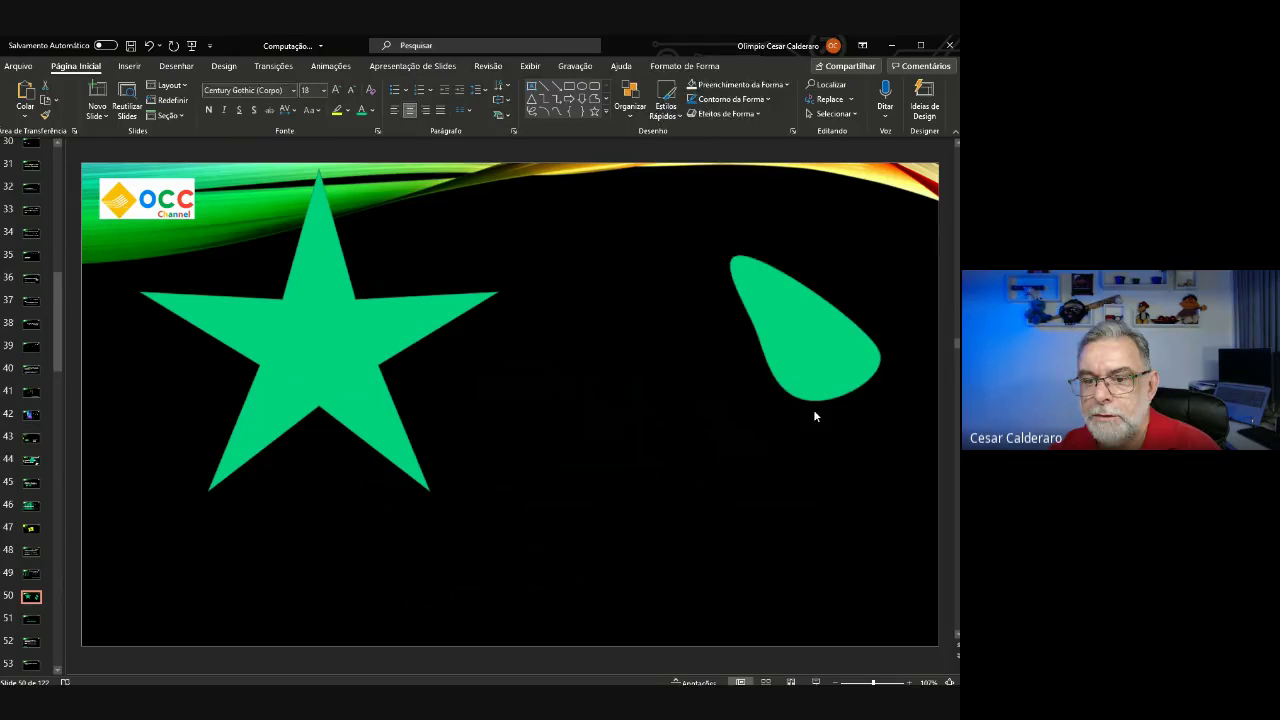
pyautogui.click(828, 360)
pyautogui.press('Delete')
# Move the green star to the slide centre and shrink it small.
pyautogui.moveTo(337, 354)
pyautogui.mouseDown()
pyautogui.moveTo(547, 426)
pyautogui.moveTo(518, 423)
pyautogui.mouseUp()
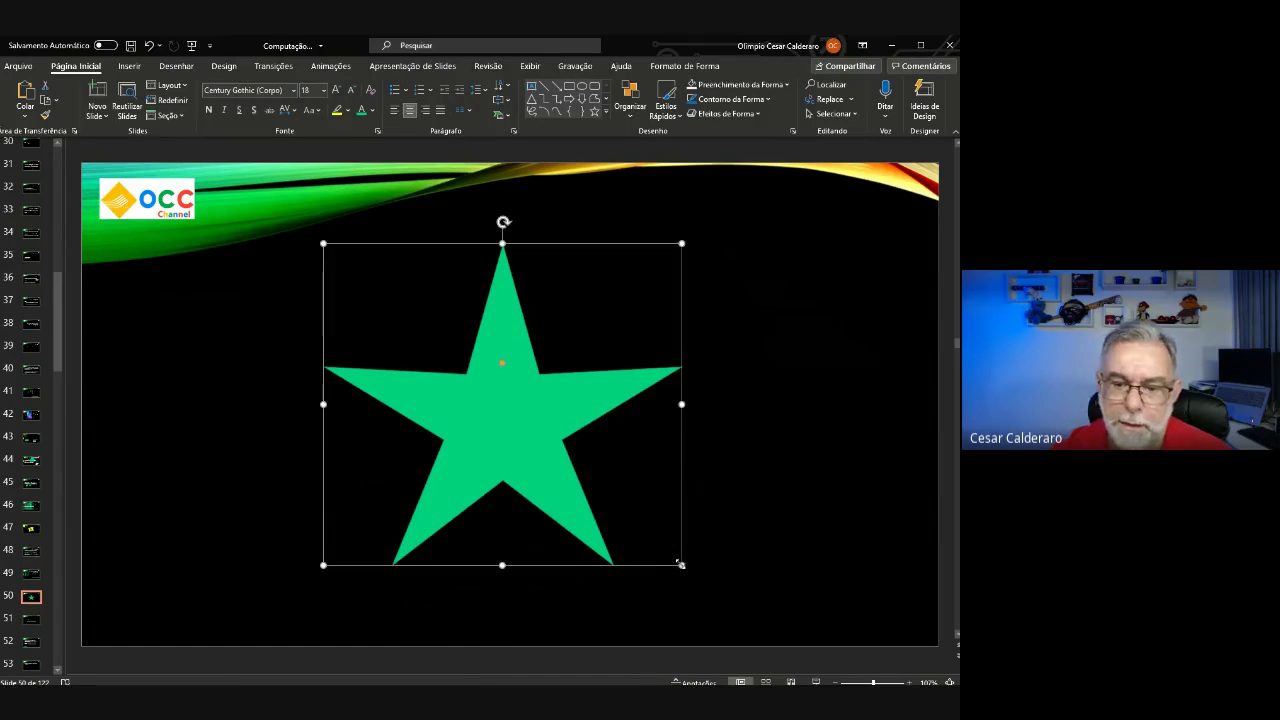
pyautogui.moveTo(681, 566); pyautogui.dragTo(546, 467)
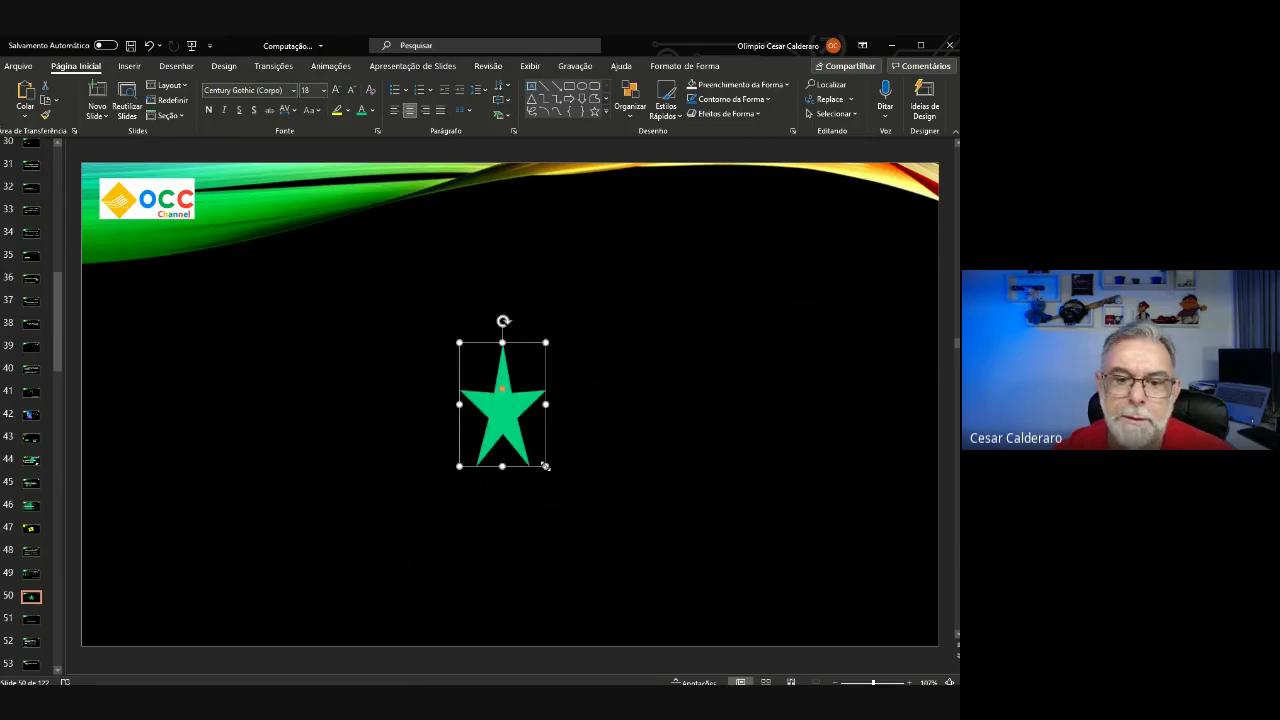
pyautogui.moveTo(502, 465); pyautogui.dragTo(502, 440)
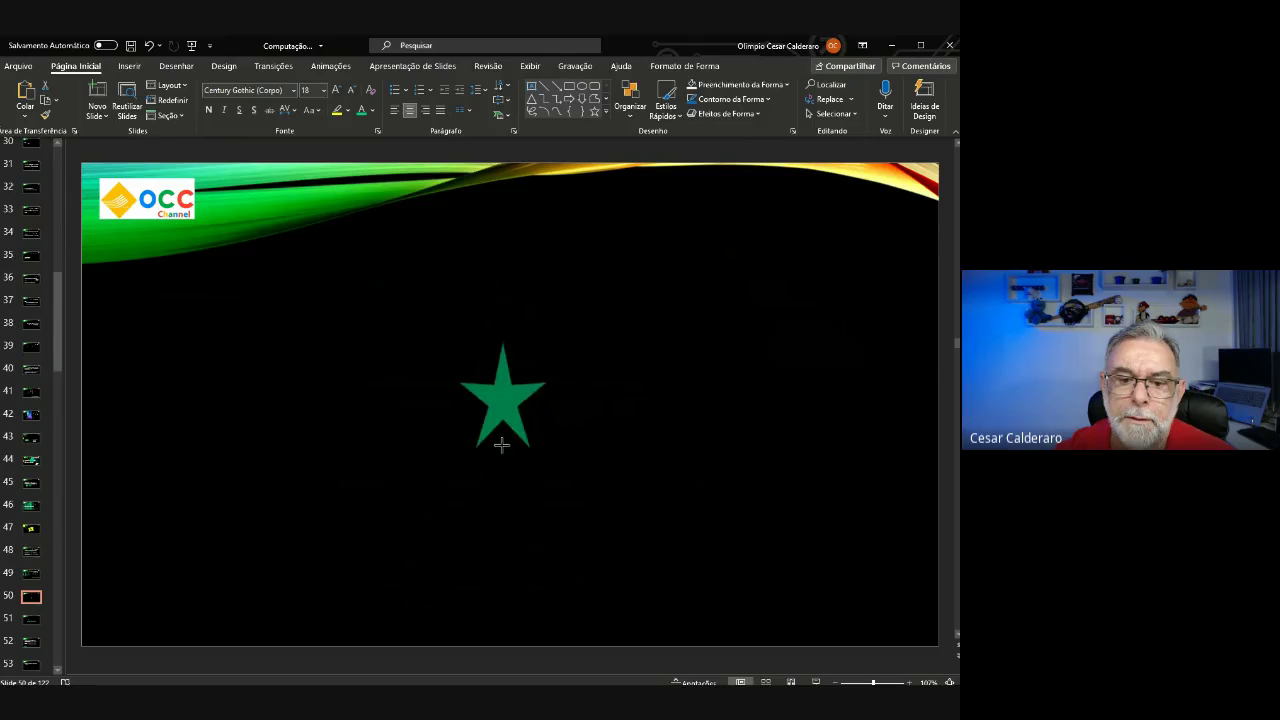
pyautogui.click(604, 428)
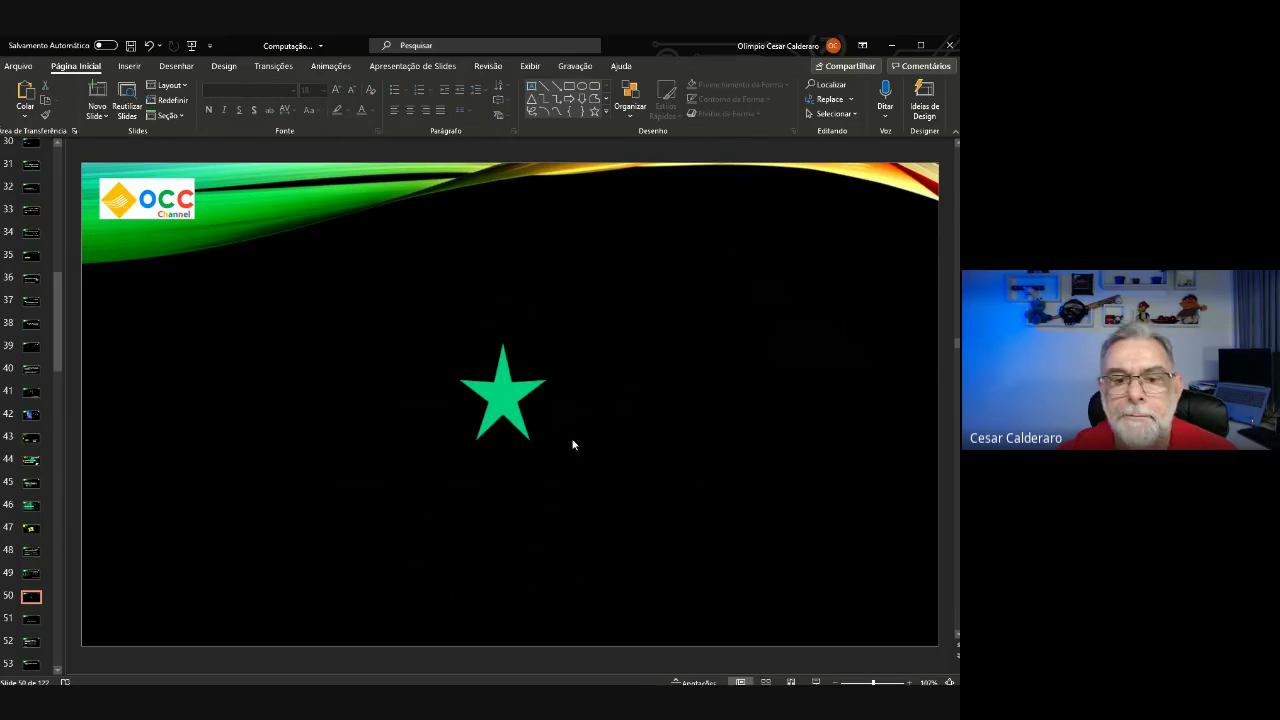
pyautogui.click(505, 401)
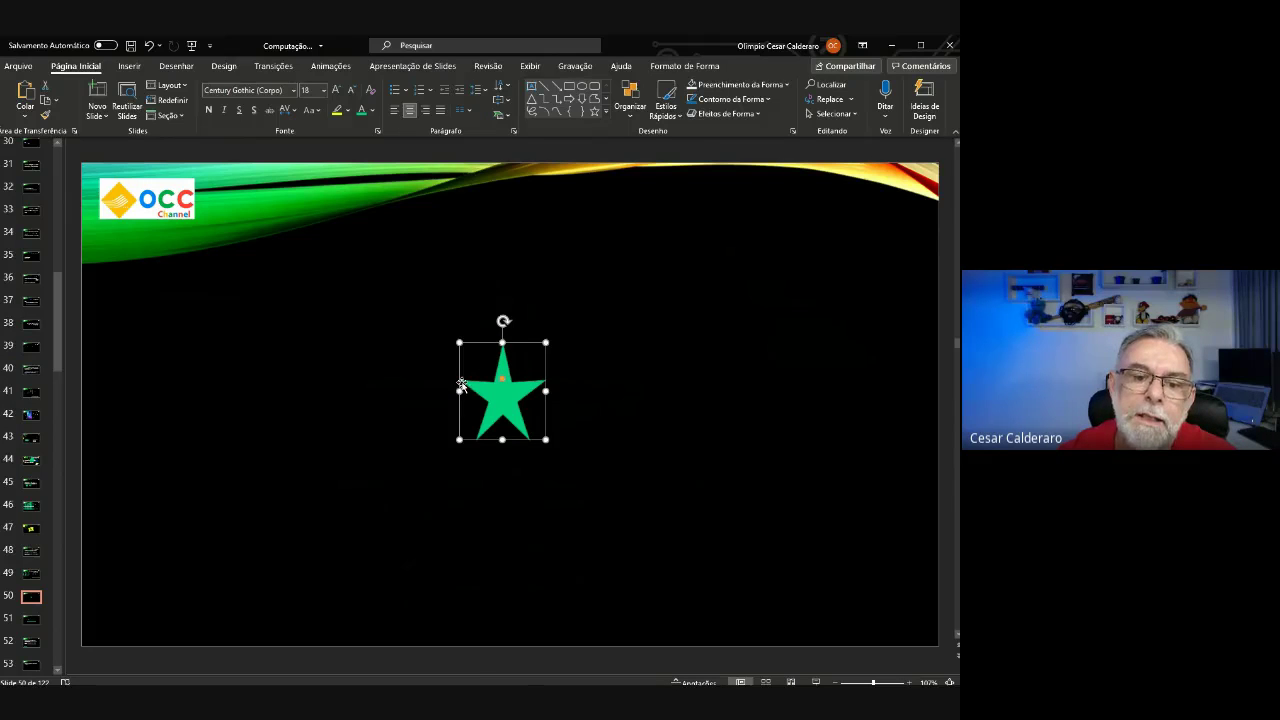
# Copy the 4 2 2 equation box on slide 49 and paste it onto slide 50.
pyautogui.click(615, 226)
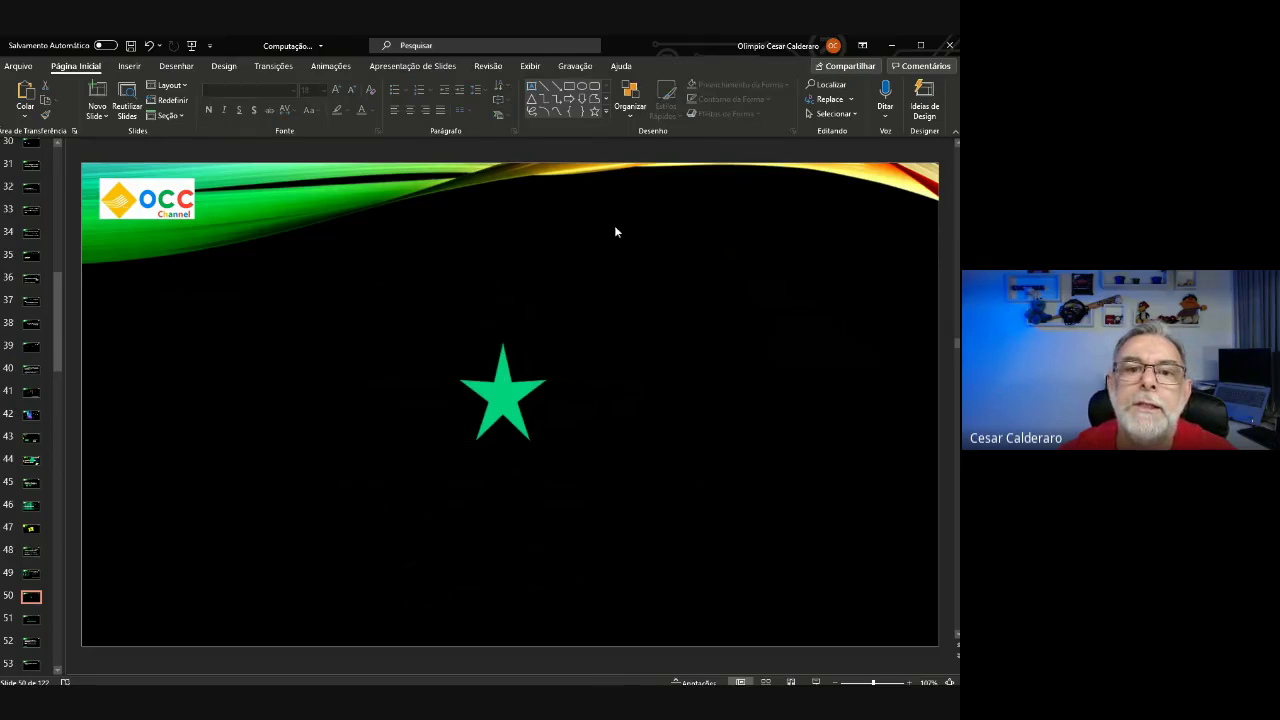
pyautogui.click(462, 381)
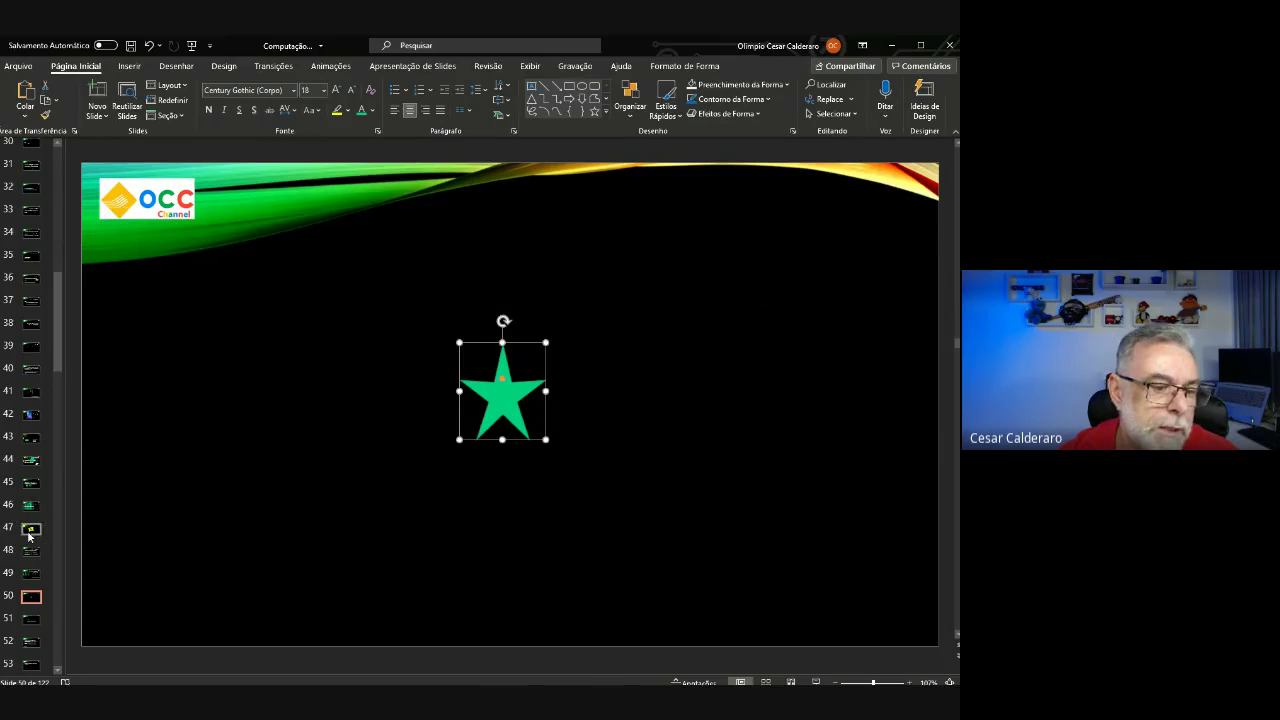
pyautogui.click(31, 574)
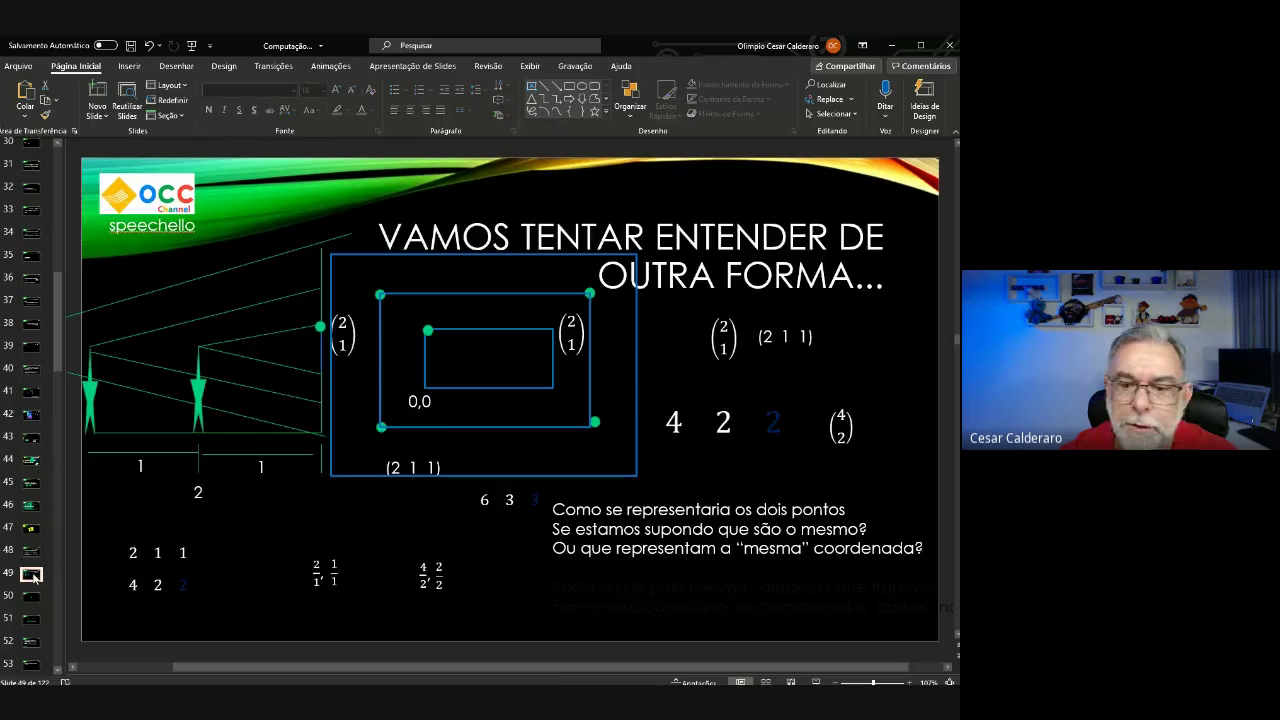
pyautogui.click(748, 430)
pyautogui.click(753, 437)
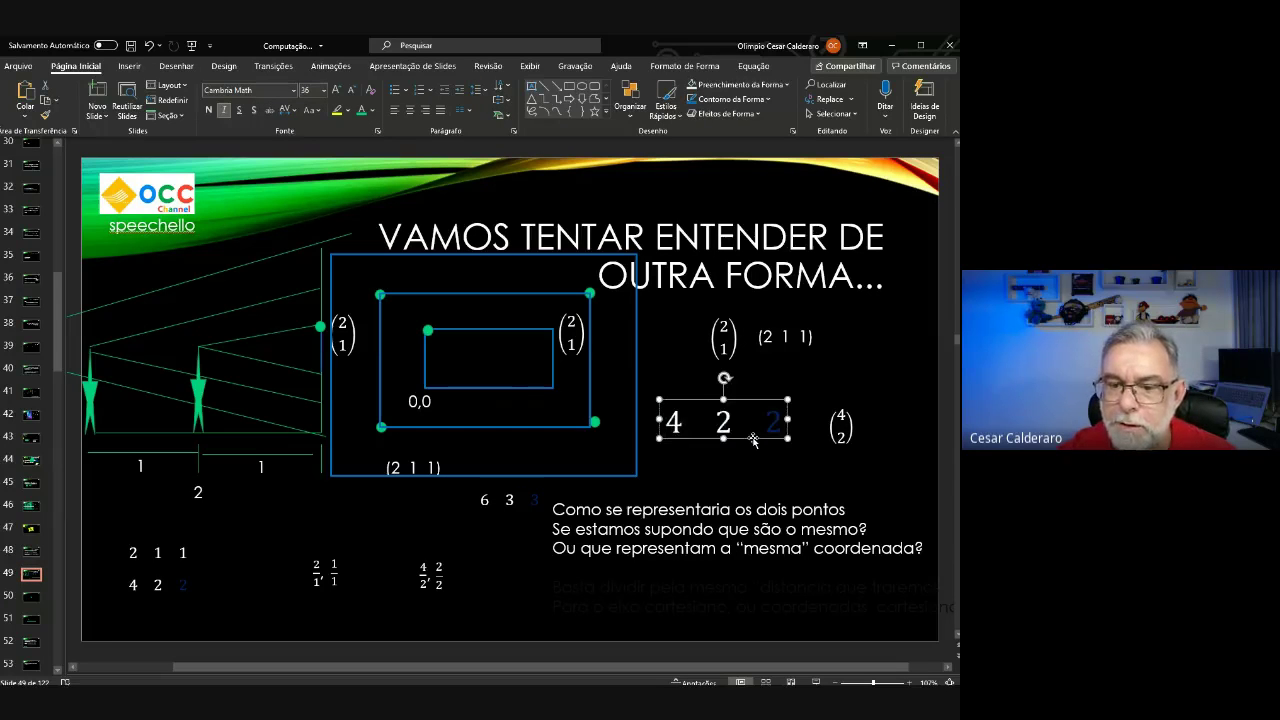
pyautogui.rightClick(753, 437)
pyautogui.click(794, 106)
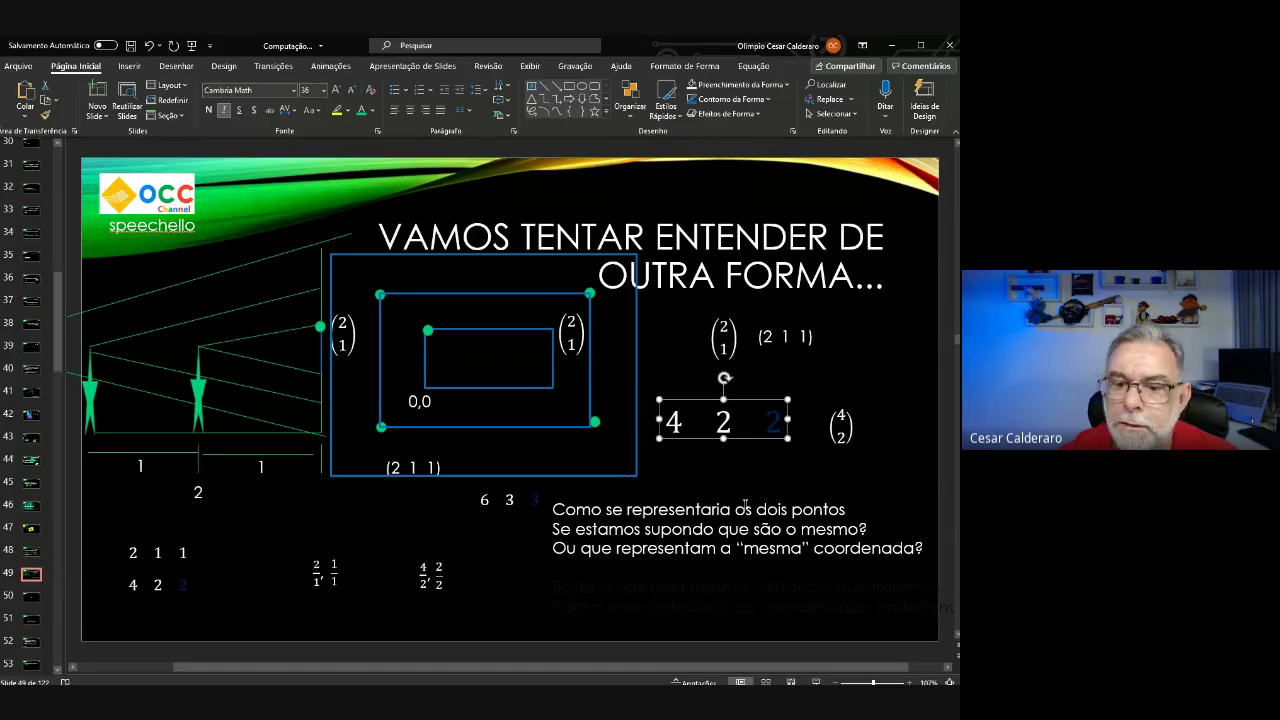
pyautogui.click(40, 593)
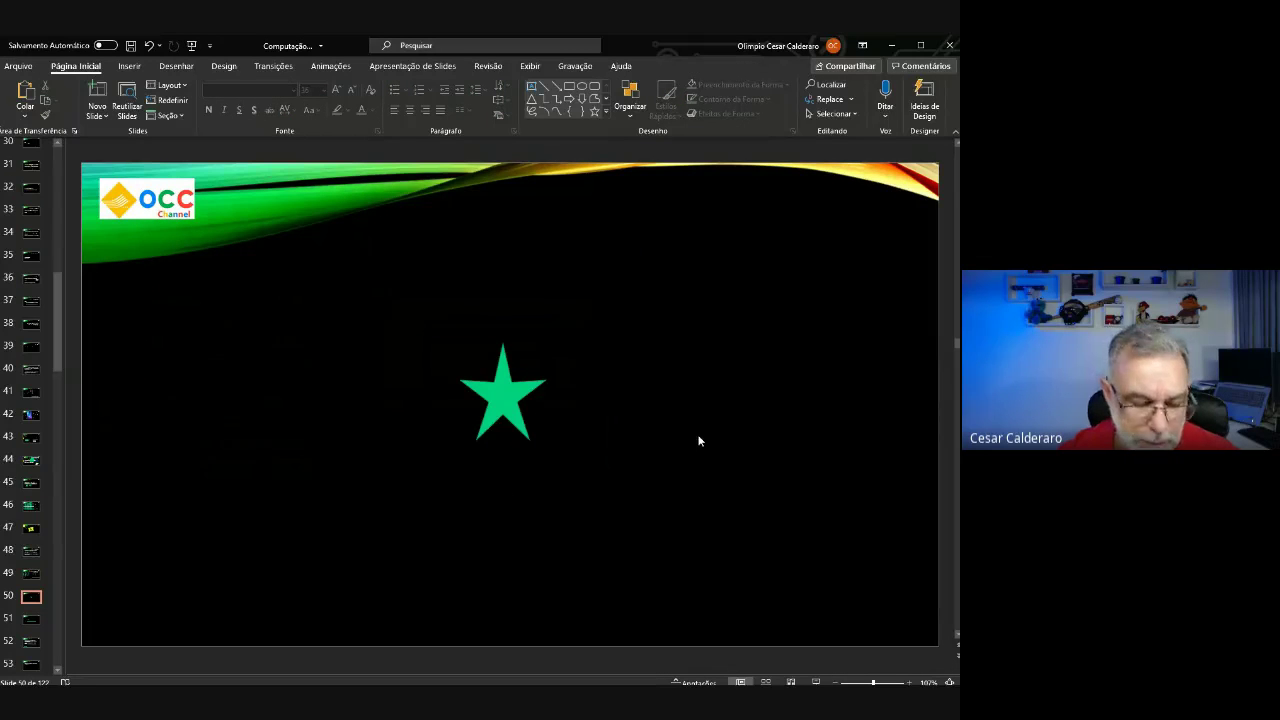
pyautogui.hotkey('ctrl', 'v')
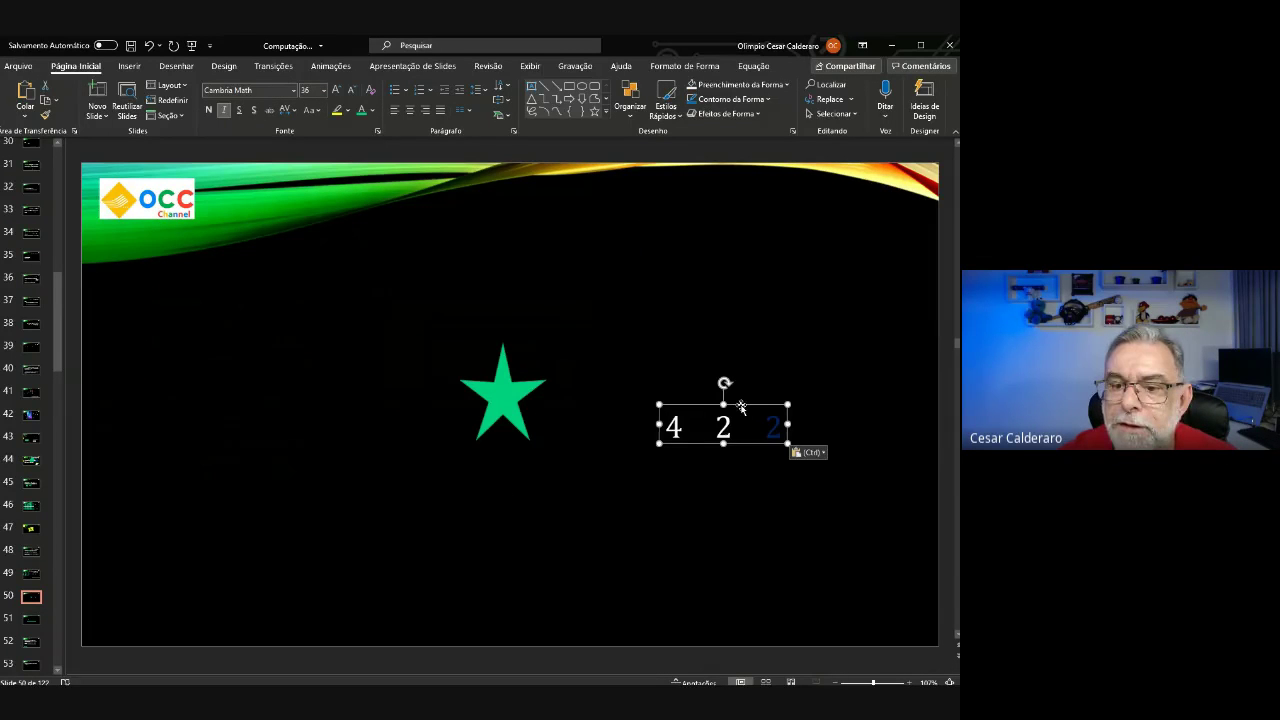
# Move the pasted equation to the upper right and draw a tiny oval at the star's tip.
pyautogui.moveTo(742, 402); pyautogui.dragTo(779, 271)
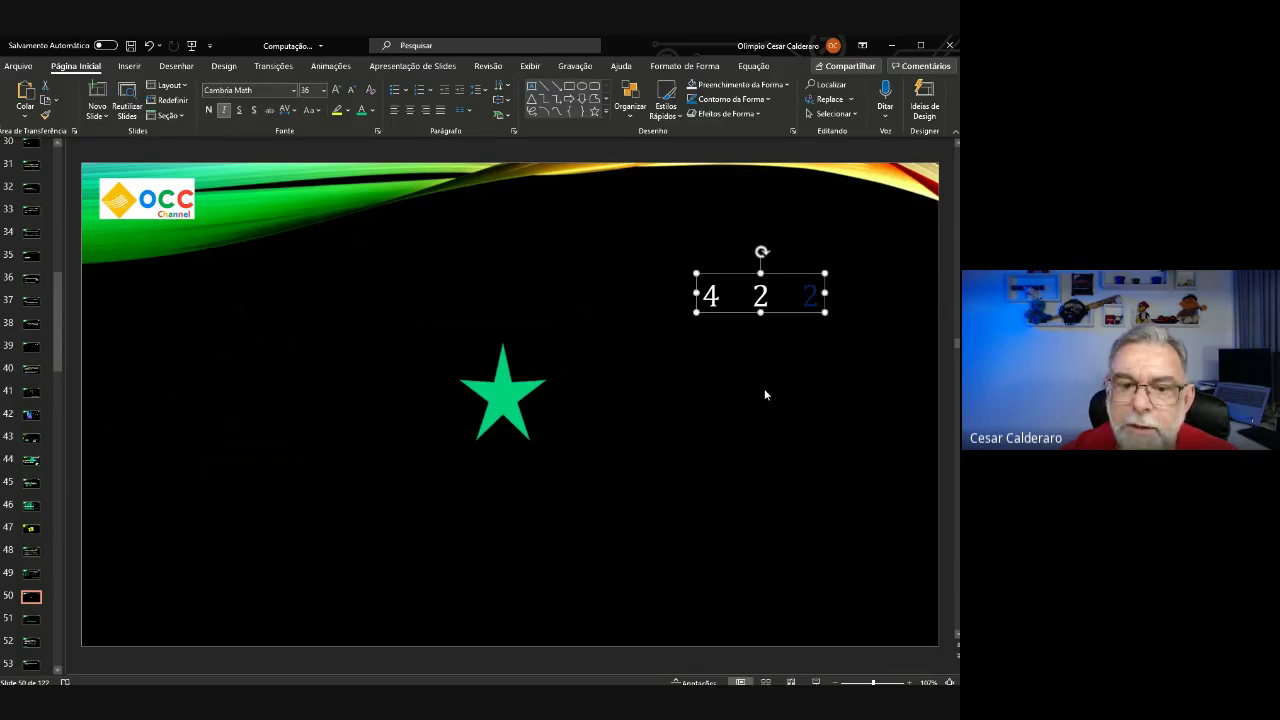
pyautogui.click(585, 88)
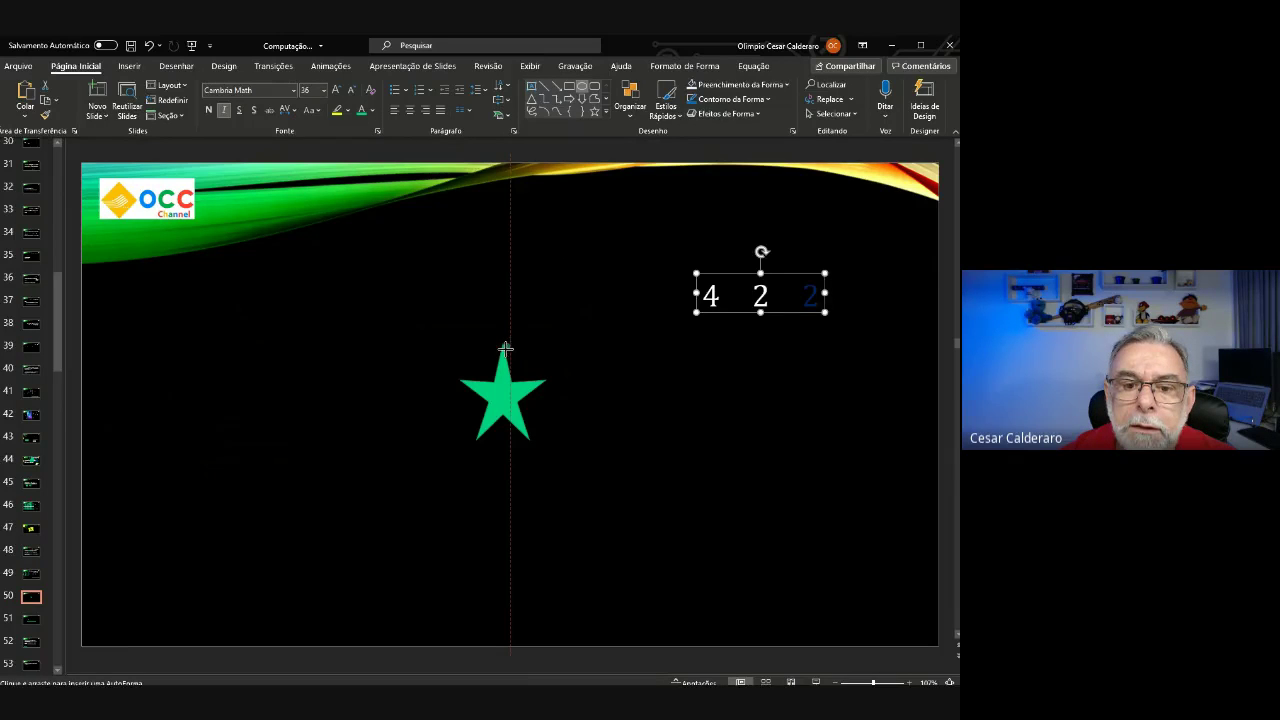
pyautogui.moveTo(503, 342); pyautogui.dragTo(503, 346)
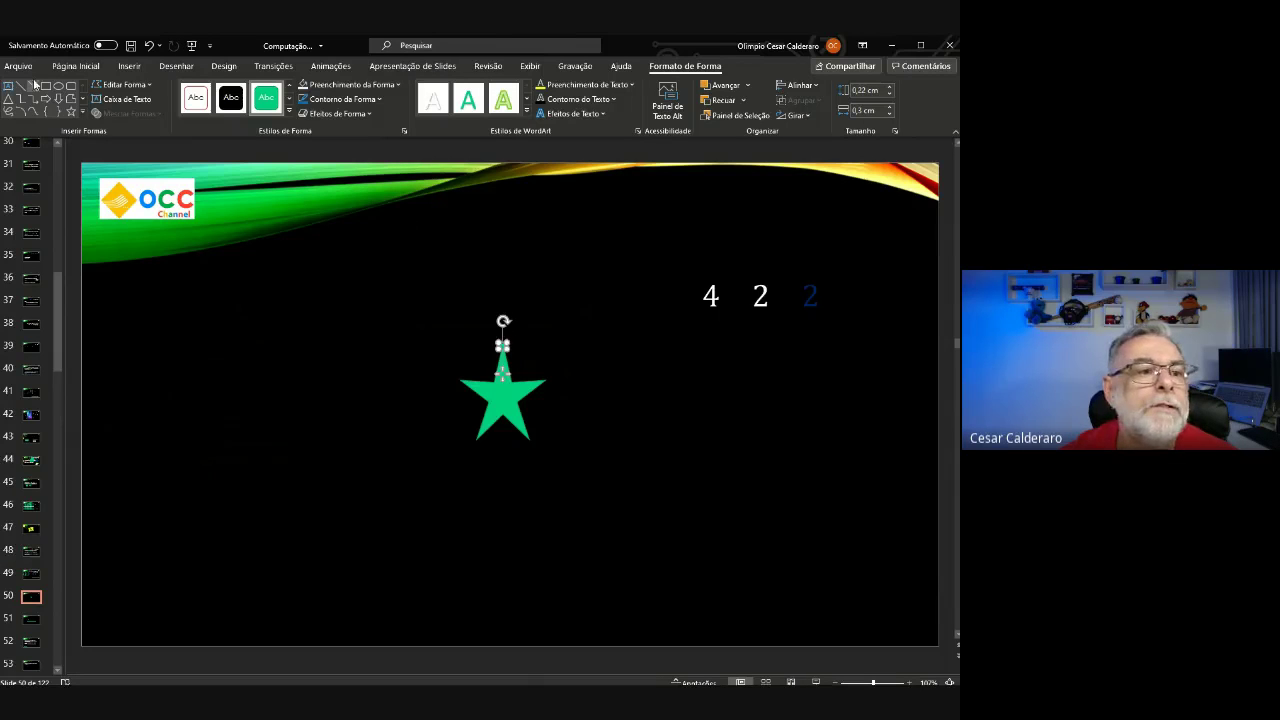
# Fill the tiny dot red and shift the 4 2 2 equation slightly left and down.
pyautogui.click(630, 85)
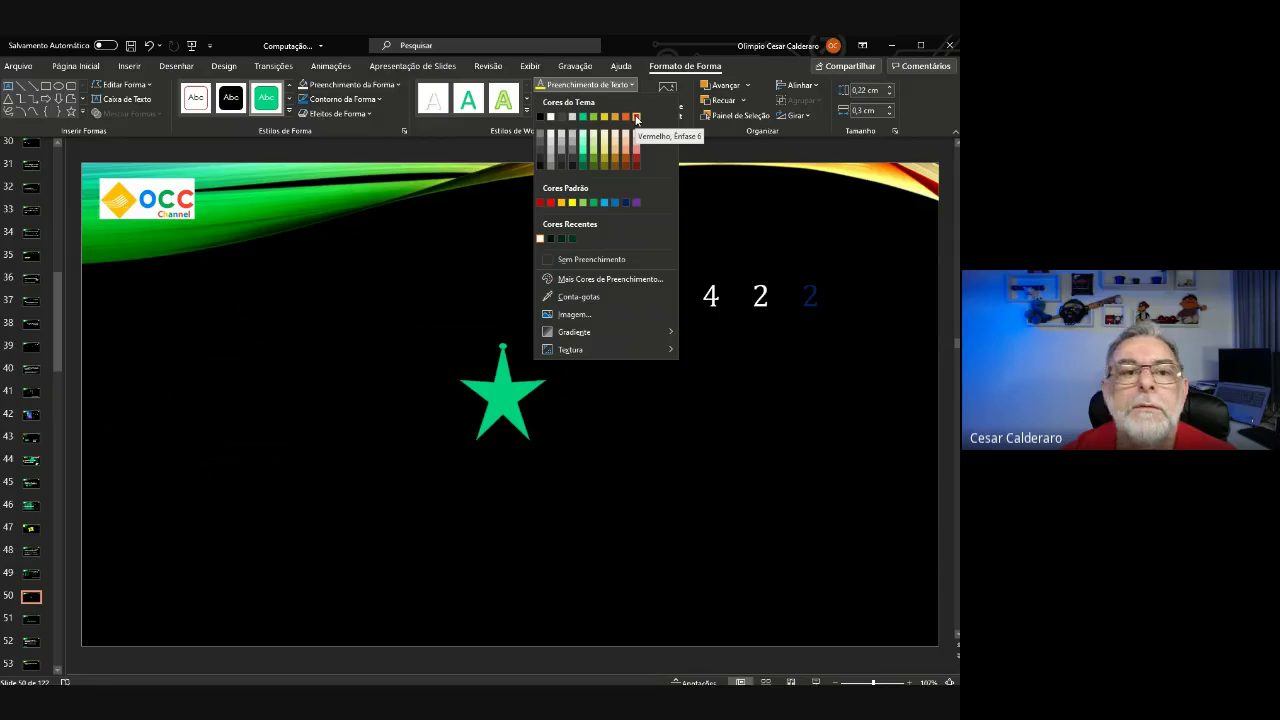
pyautogui.click(760, 65)
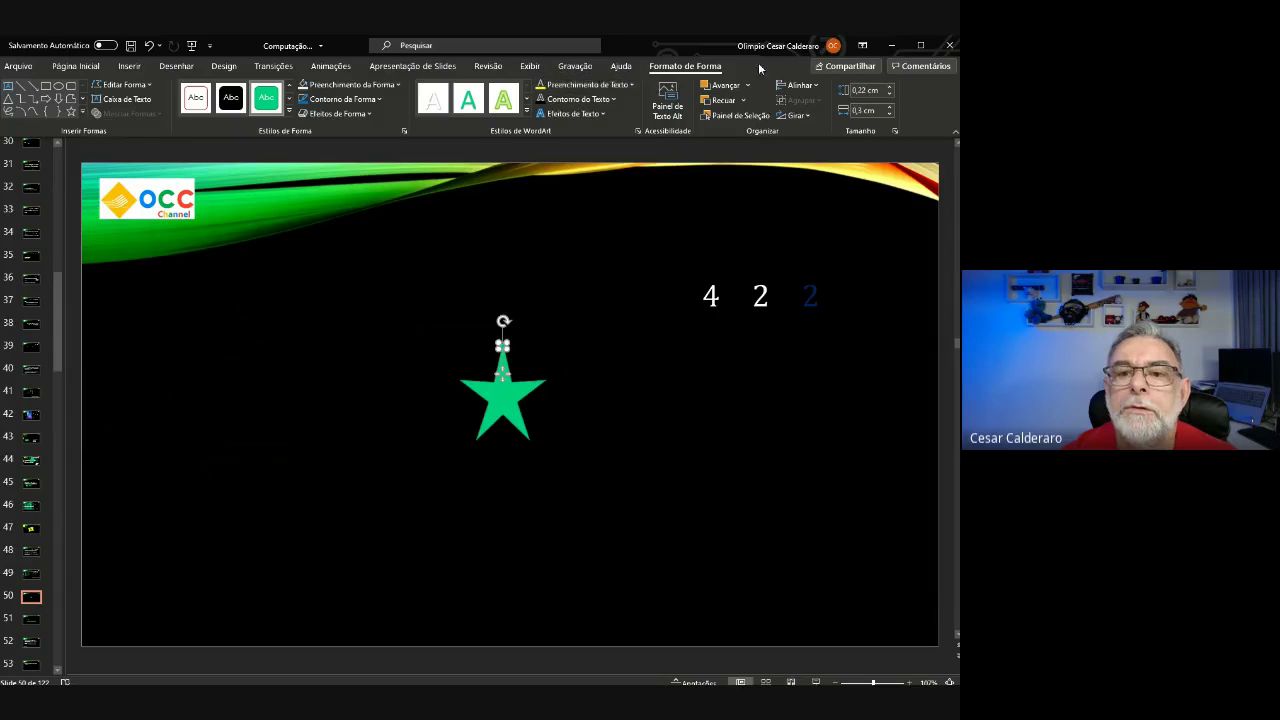
pyautogui.click(389, 86)
pyautogui.click(530, 262)
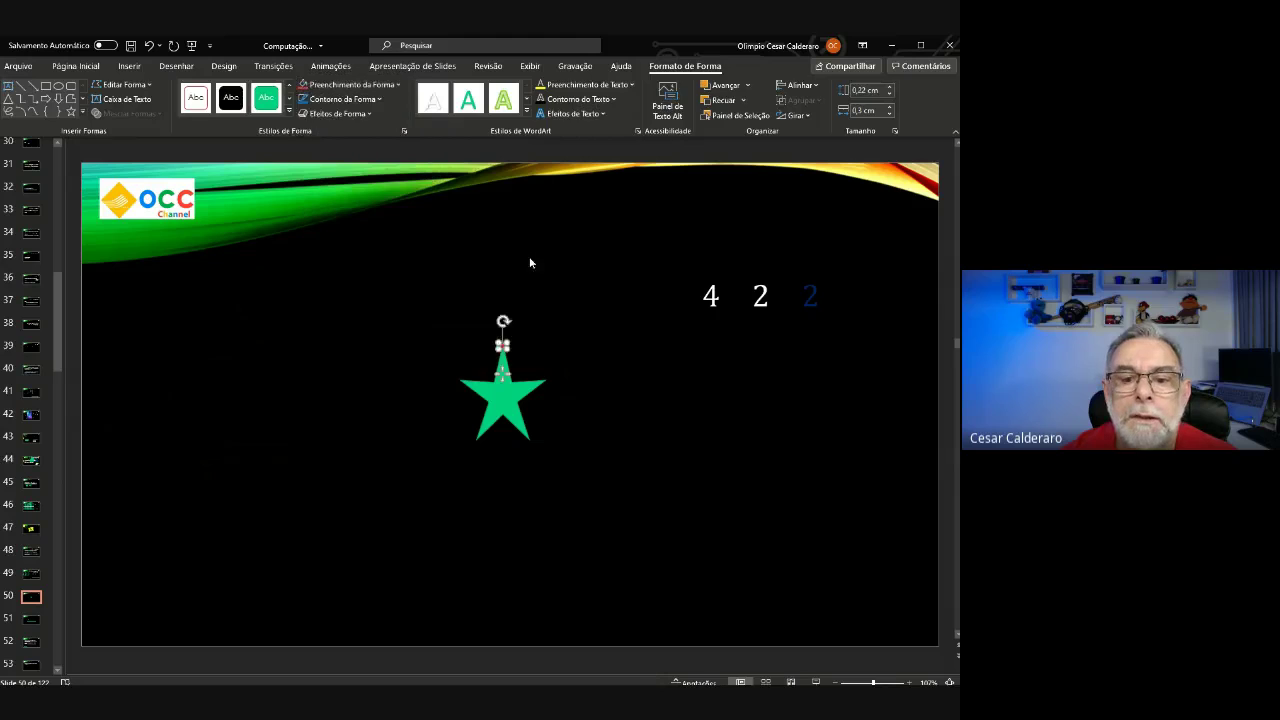
pyautogui.click(530, 262)
pyautogui.click(502, 346)
pyautogui.click(715, 463)
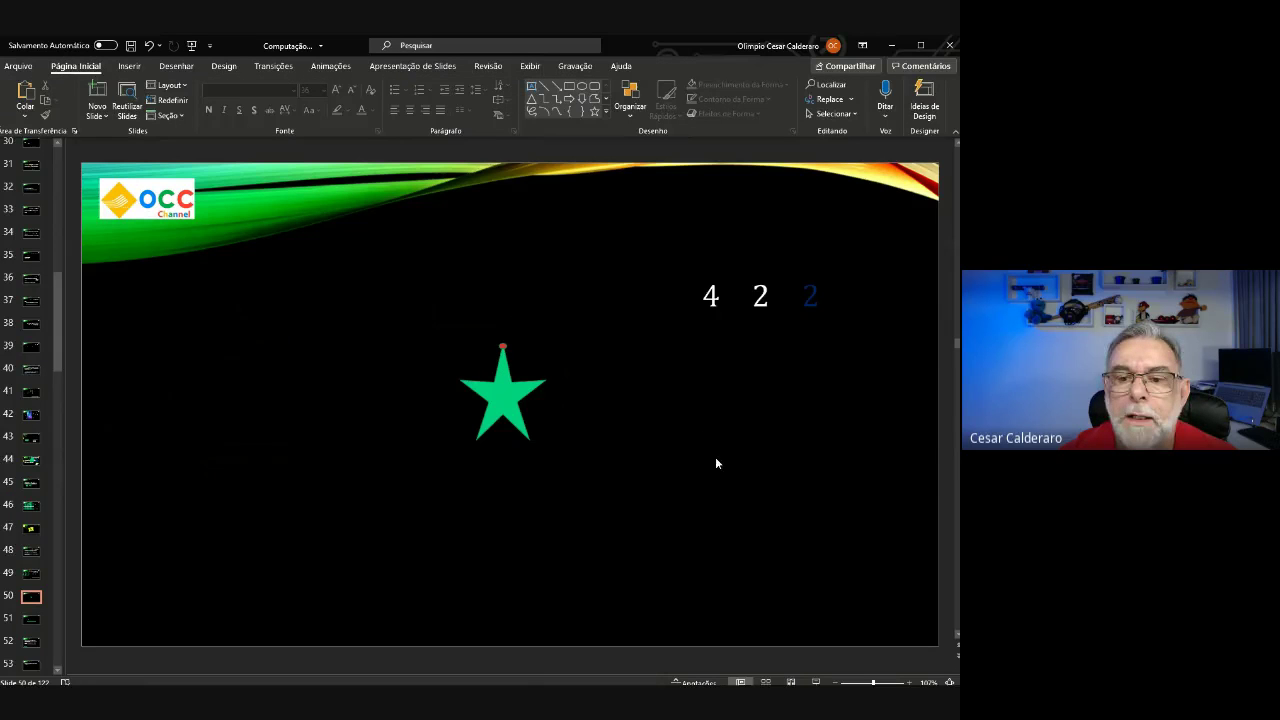
pyautogui.click(706, 302)
pyautogui.moveTo(726, 314); pyautogui.dragTo(682, 329)
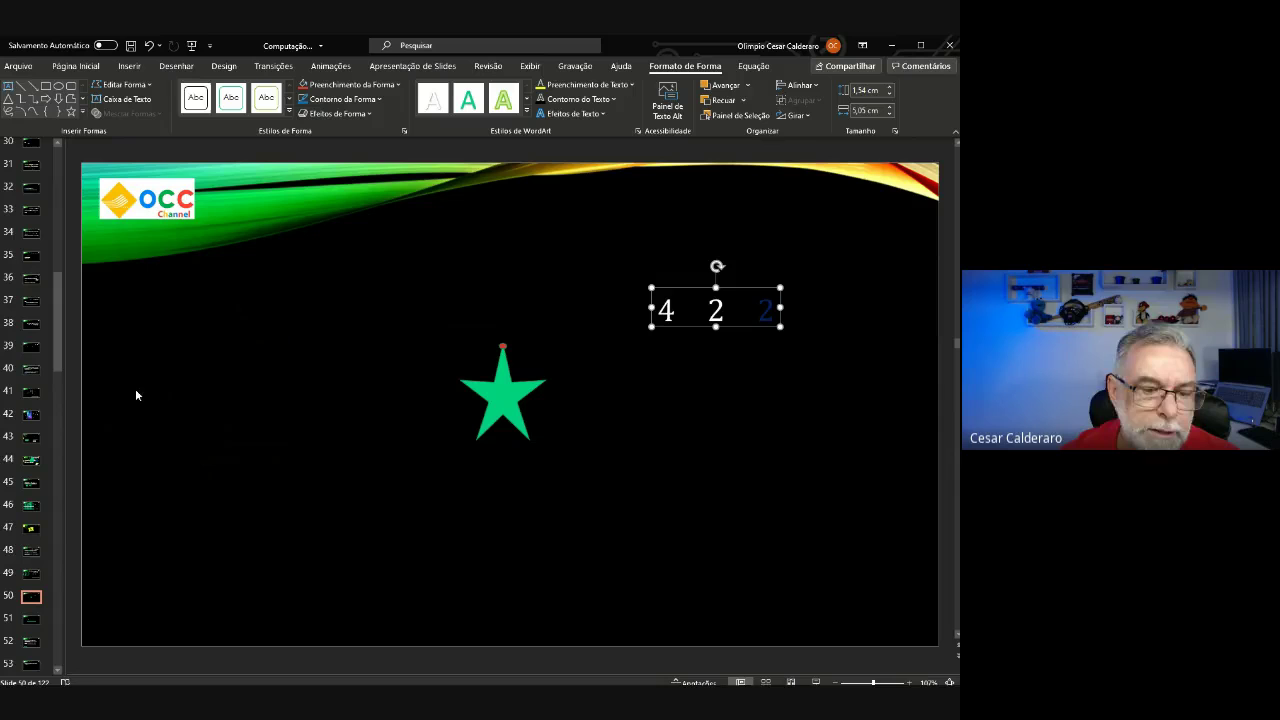
# Draw a vertical line left of the star and a horizontal line crossing it.
pyautogui.click(21, 88)
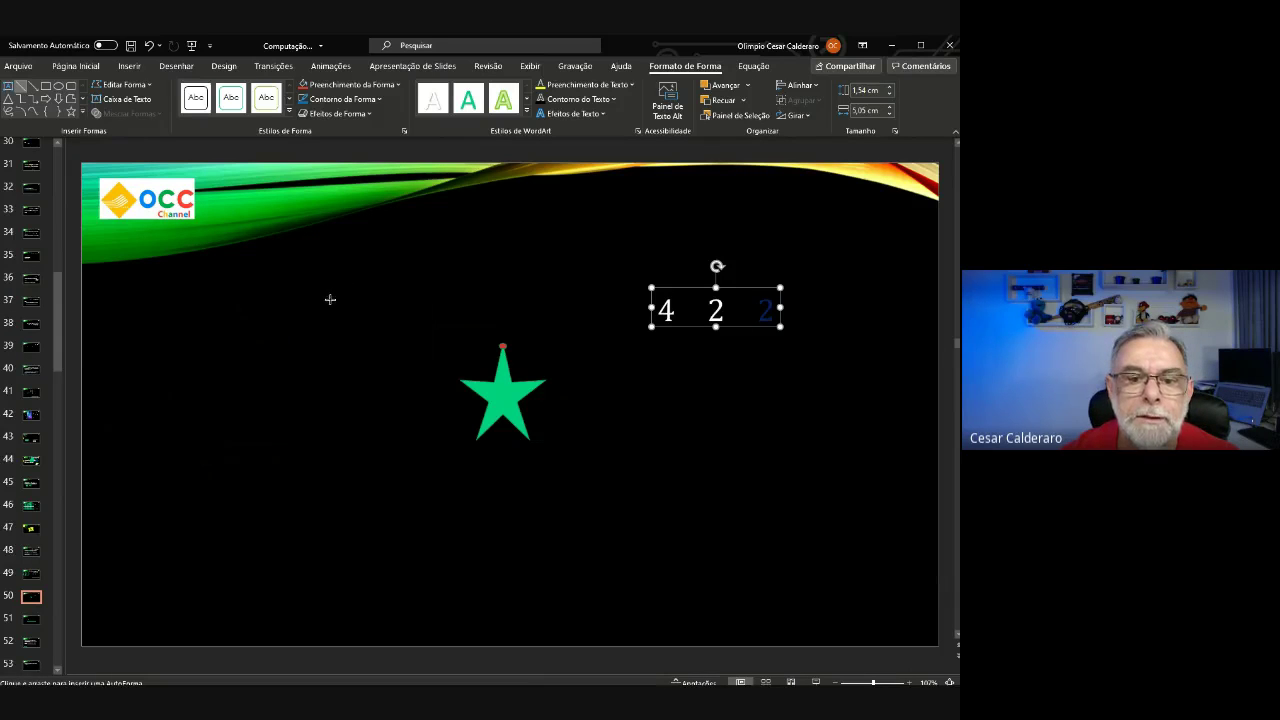
pyautogui.moveTo(329, 297); pyautogui.dragTo(330, 531)
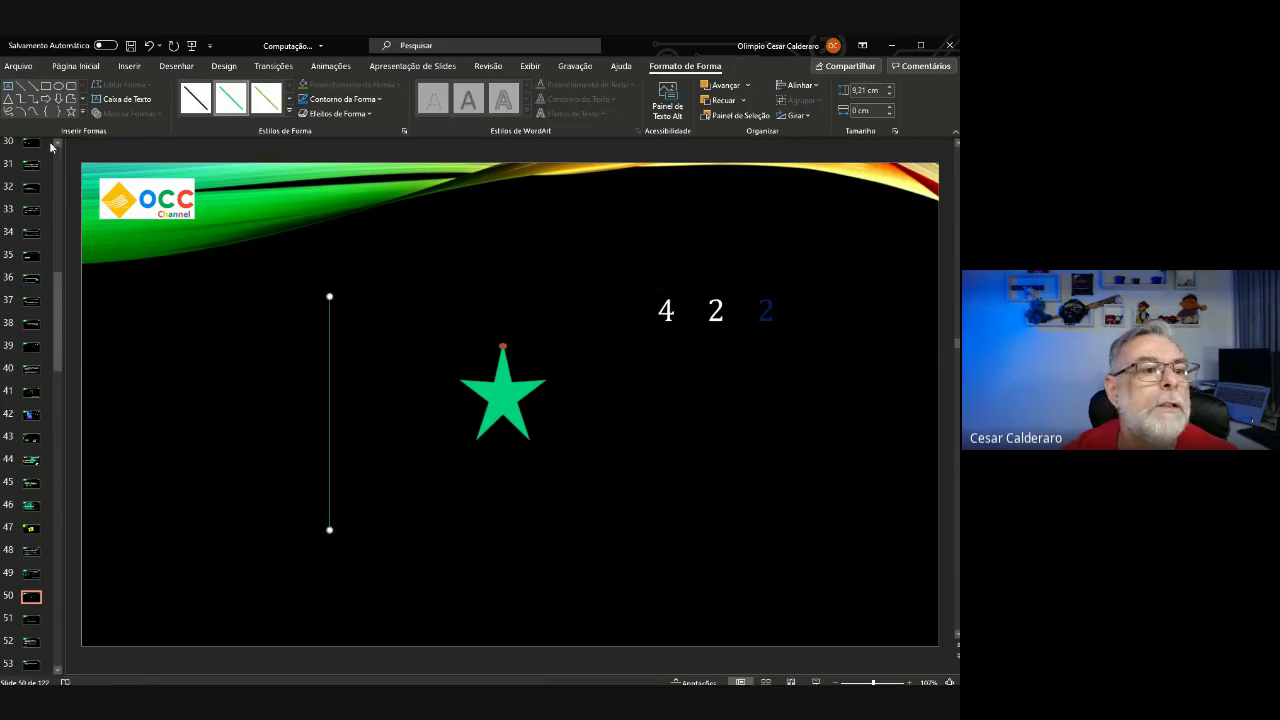
pyautogui.click(21, 87)
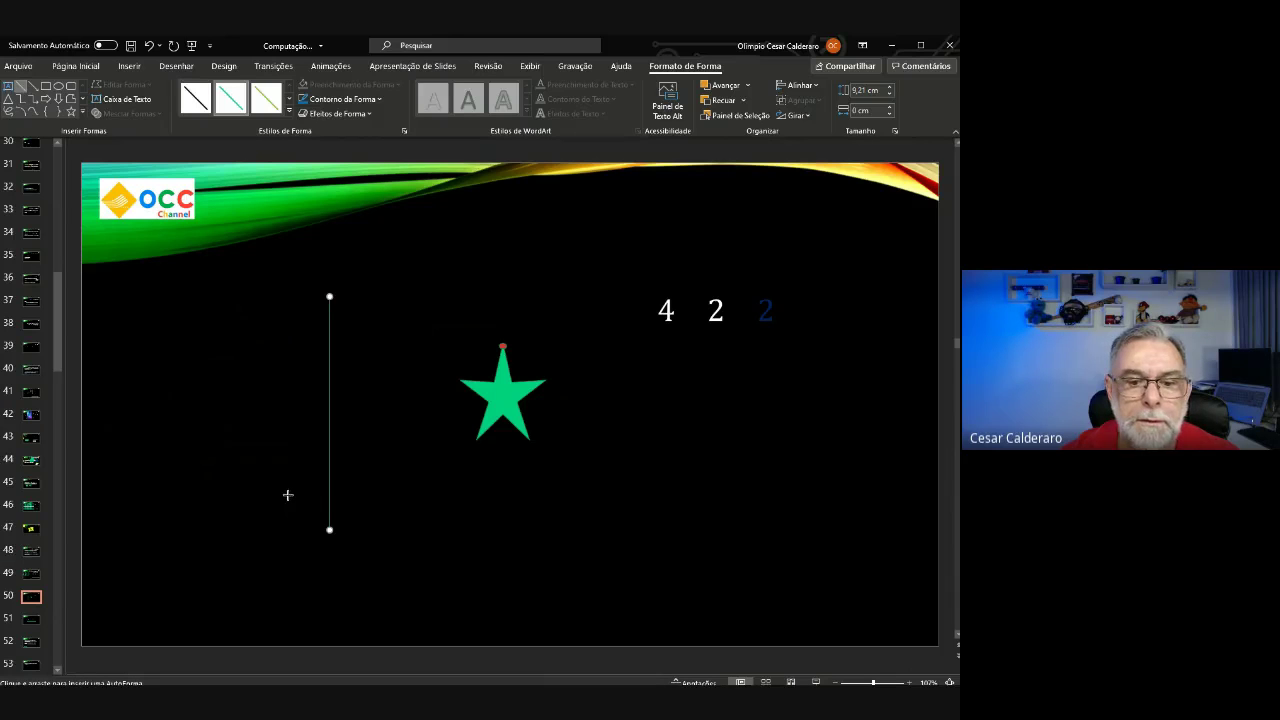
pyautogui.moveTo(288, 495); pyautogui.dragTo(586, 493)
pyautogui.click(642, 492)
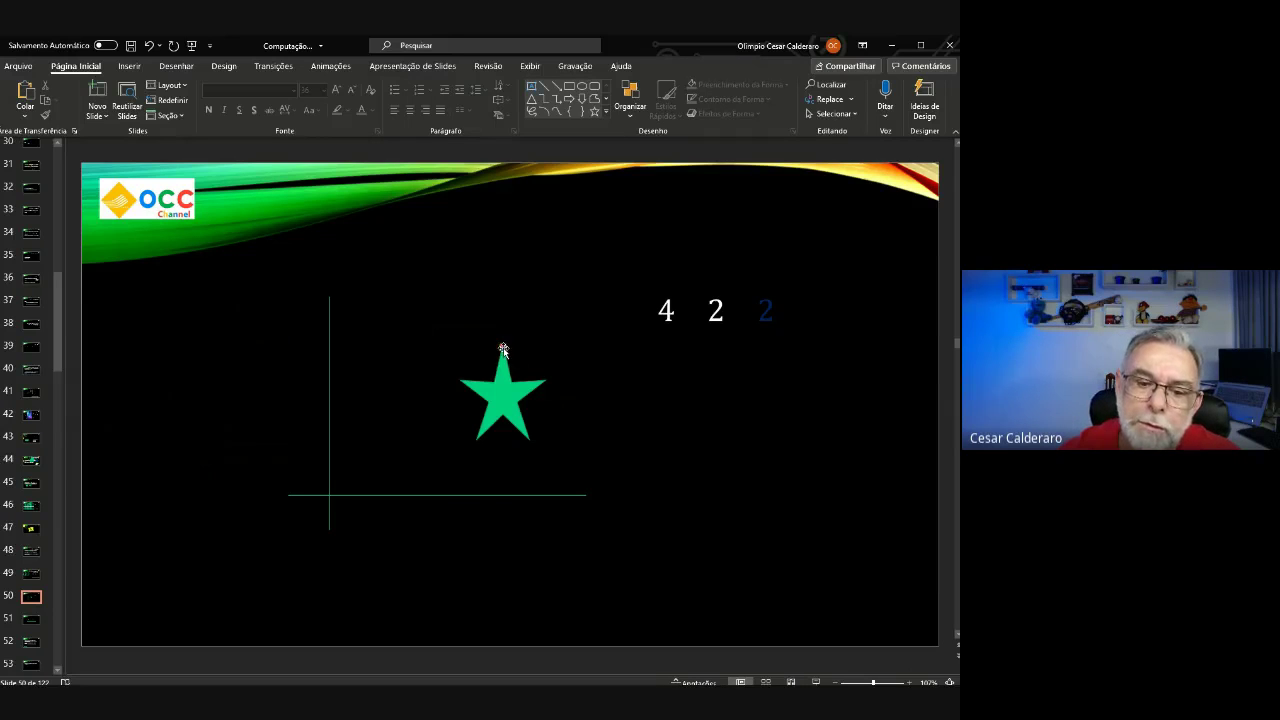
# Duplicate the equation below itself and change it to read 4/2 2/2.
pyautogui.click(770, 310)
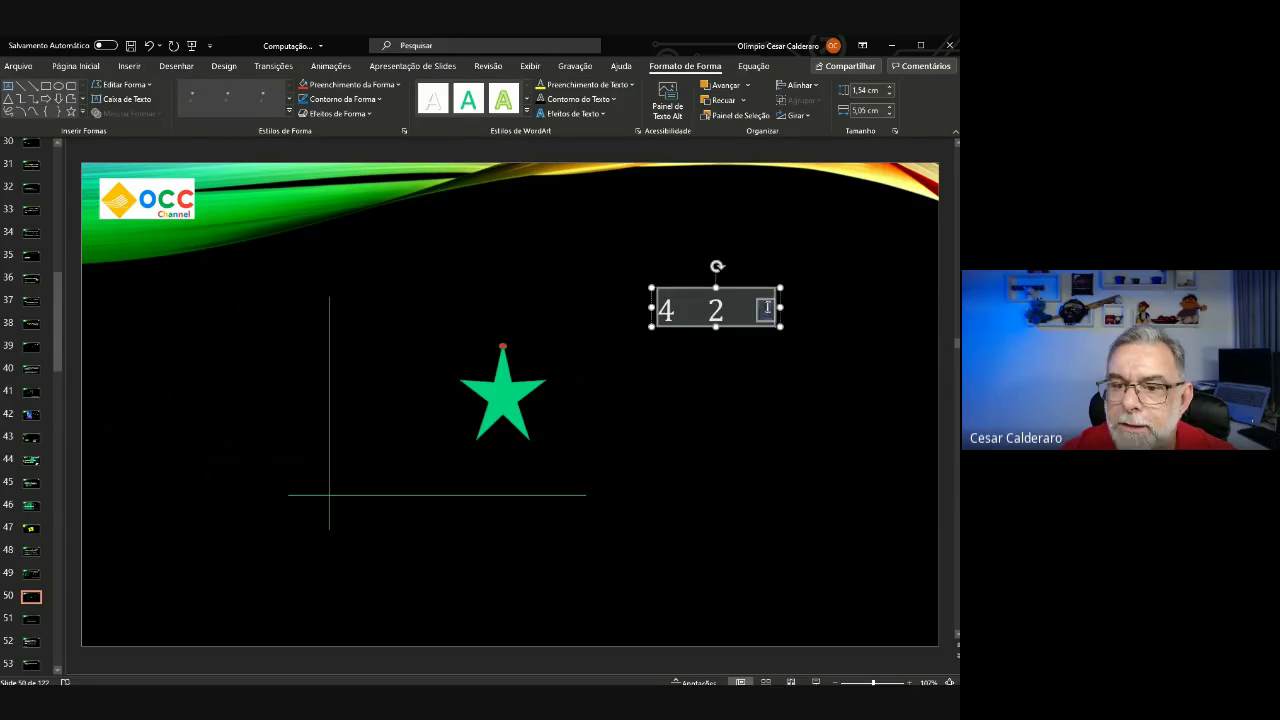
pyautogui.doubleClick(675, 318)
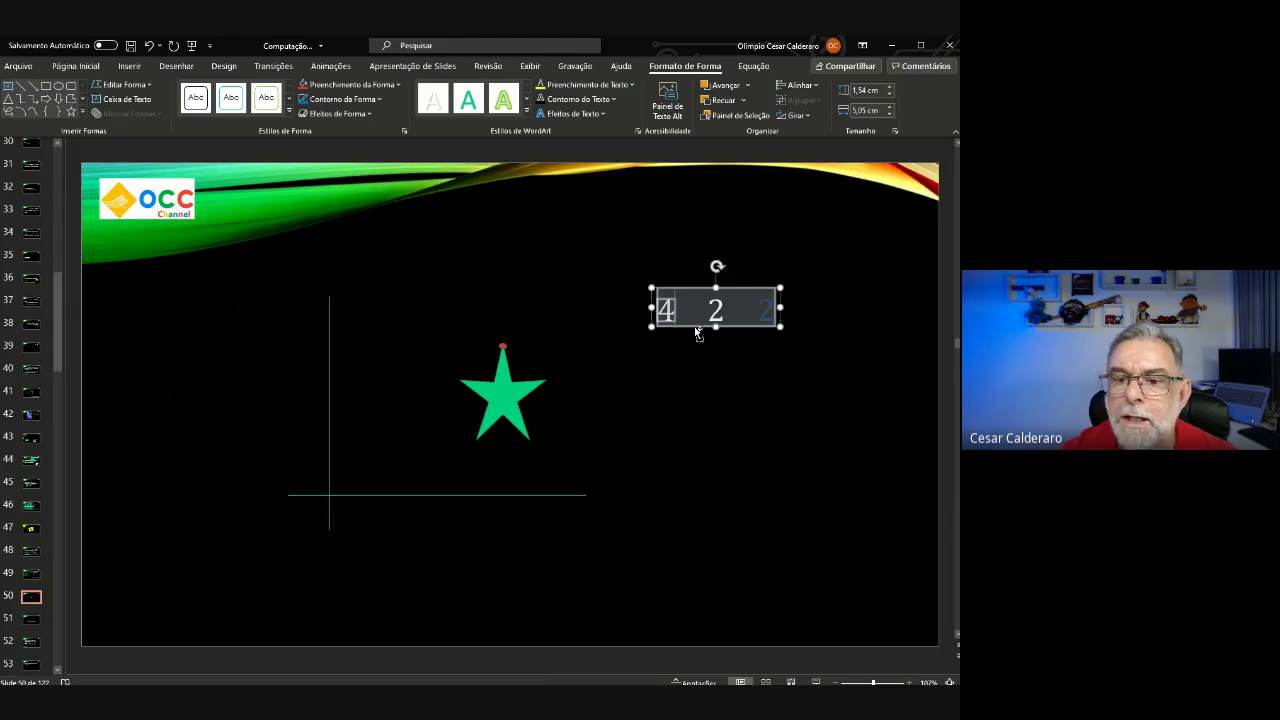
pyautogui.keyDown('ctrl'); pyautogui.moveTo(698, 333); pyautogui.dragTo(698, 407); pyautogui.keyUp('ctrl')
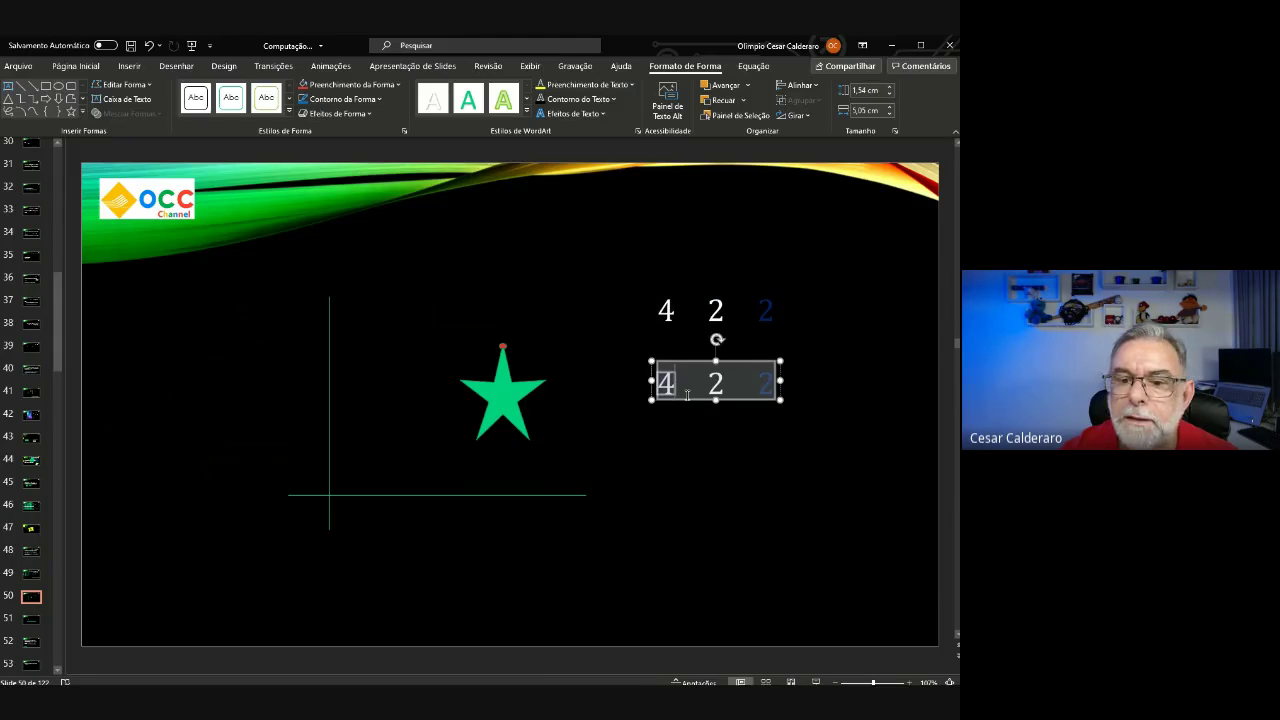
pyautogui.write('4/2')
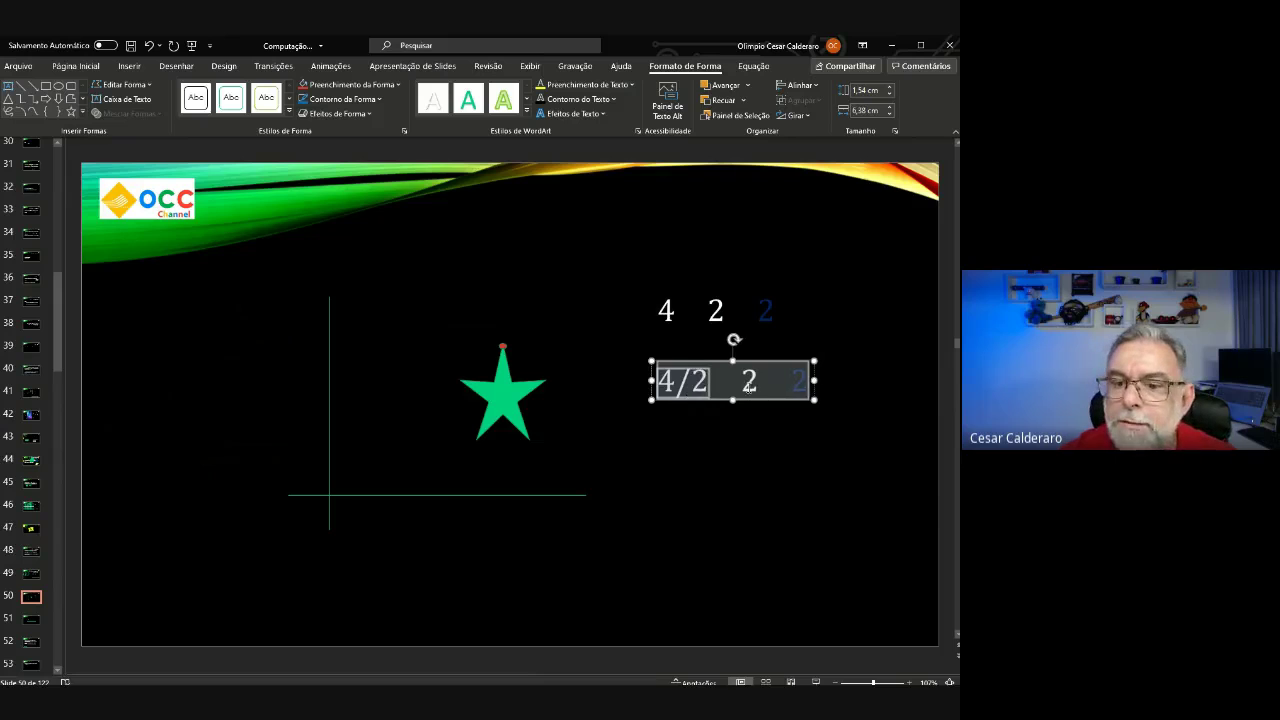
pyautogui.doubleClick(751, 381)
pyautogui.write('2/')
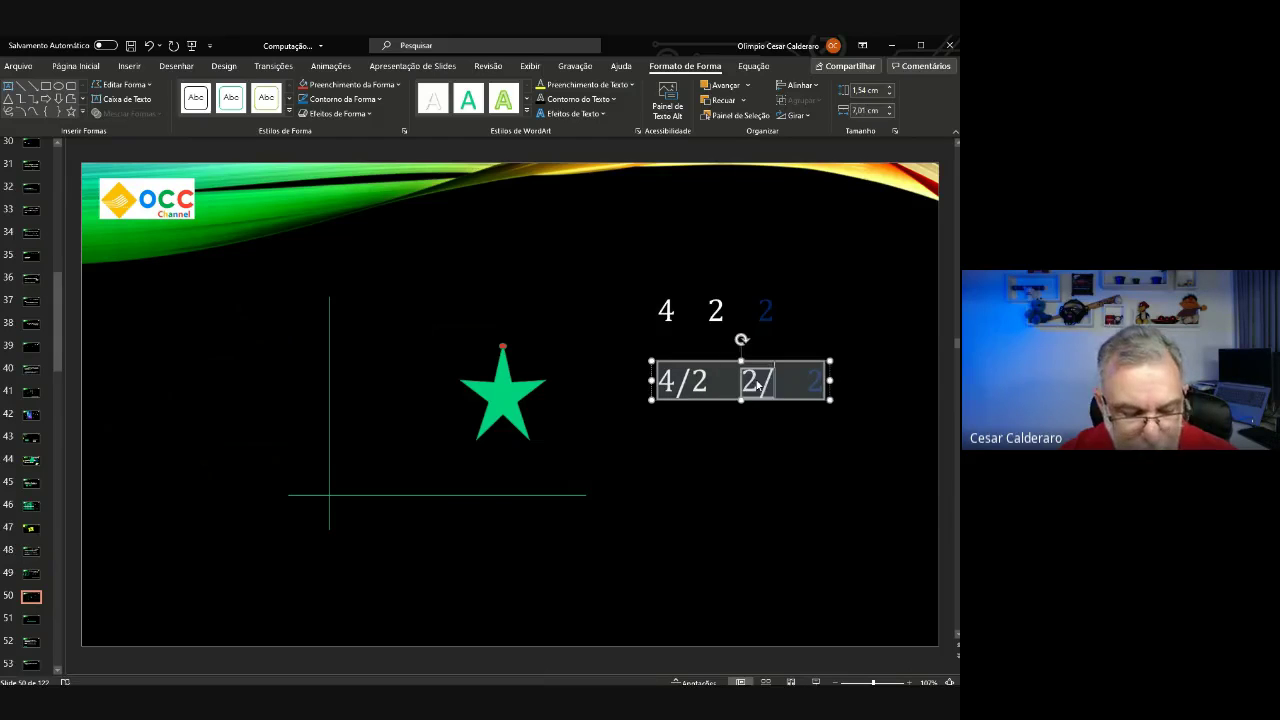
pyautogui.write('2')
# Duplicate the 4/2 2/2 row further down and delete the trailing 2, leaving an empty placeholder.
pyautogui.moveTo(829, 404); pyautogui.dragTo(829, 478)
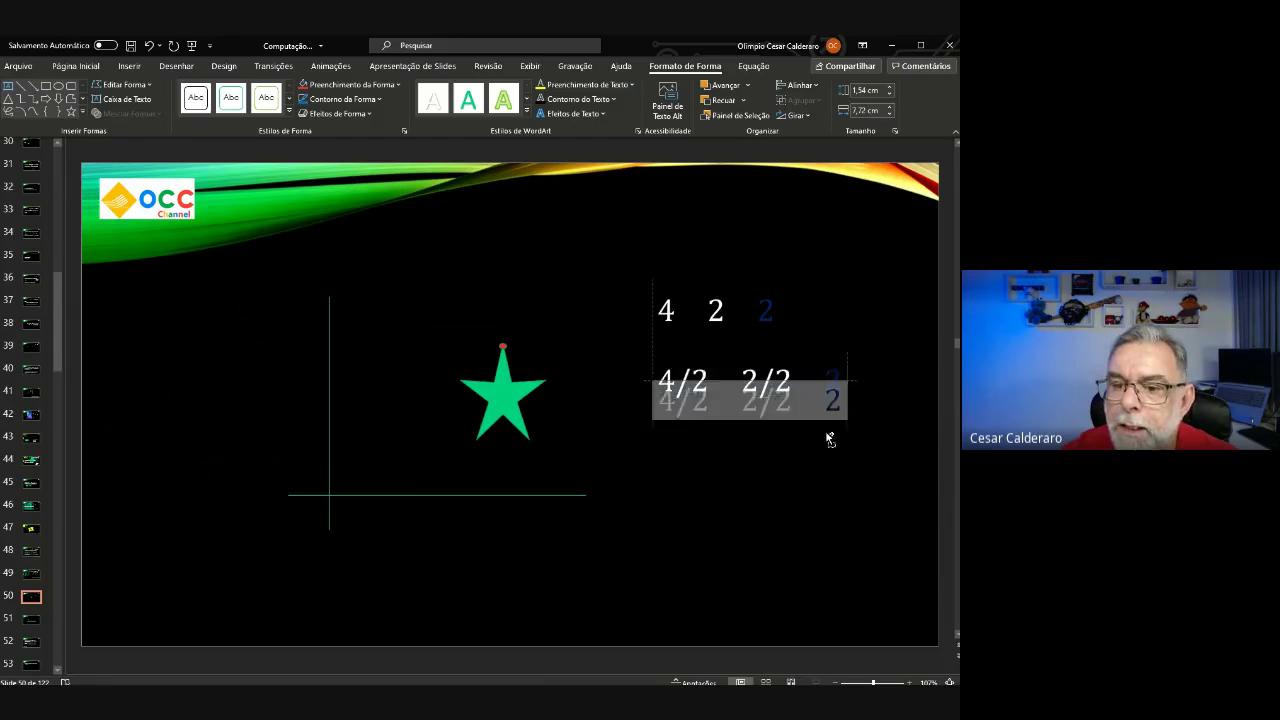
pyautogui.click(845, 385)
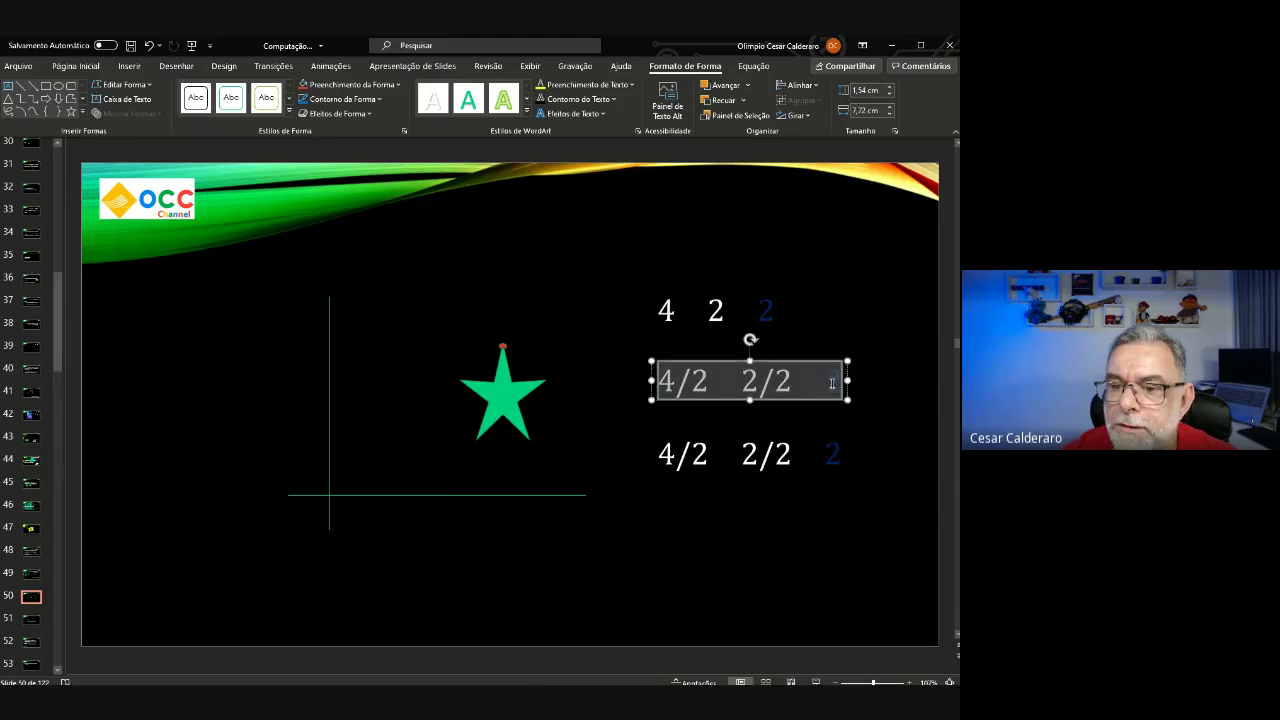
pyautogui.doubleClick(836, 384)
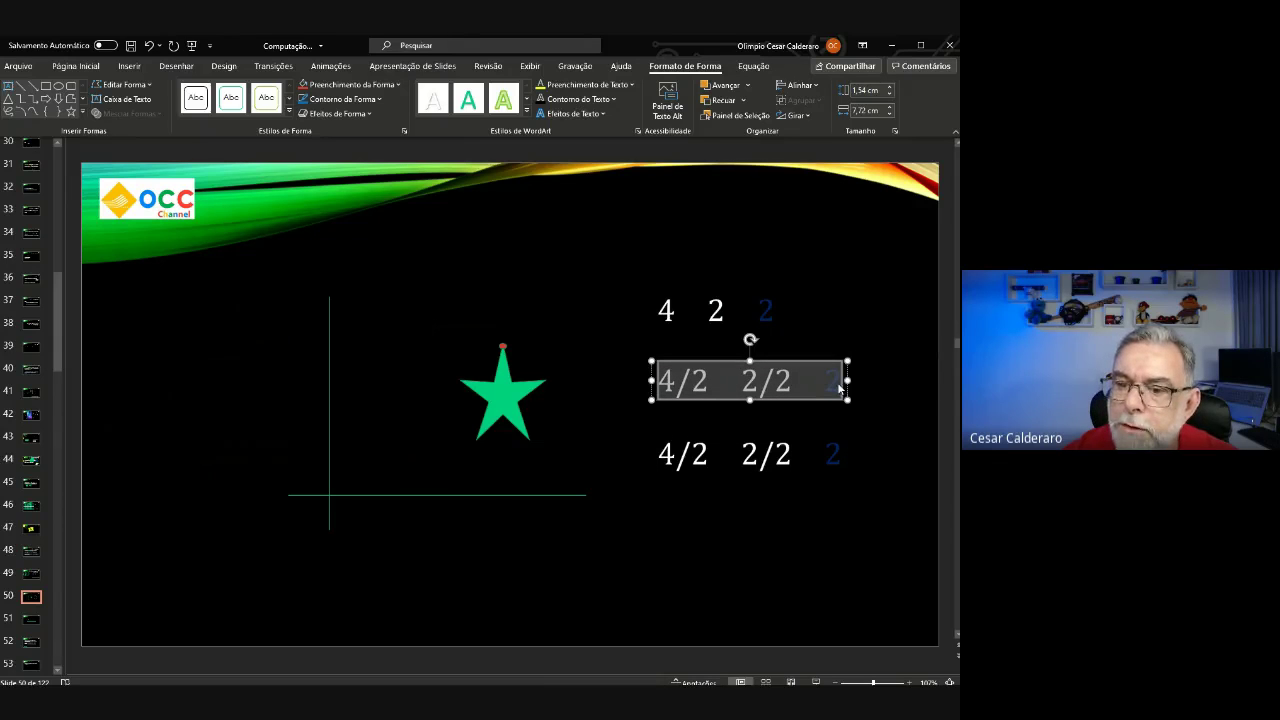
pyautogui.press('Delete')
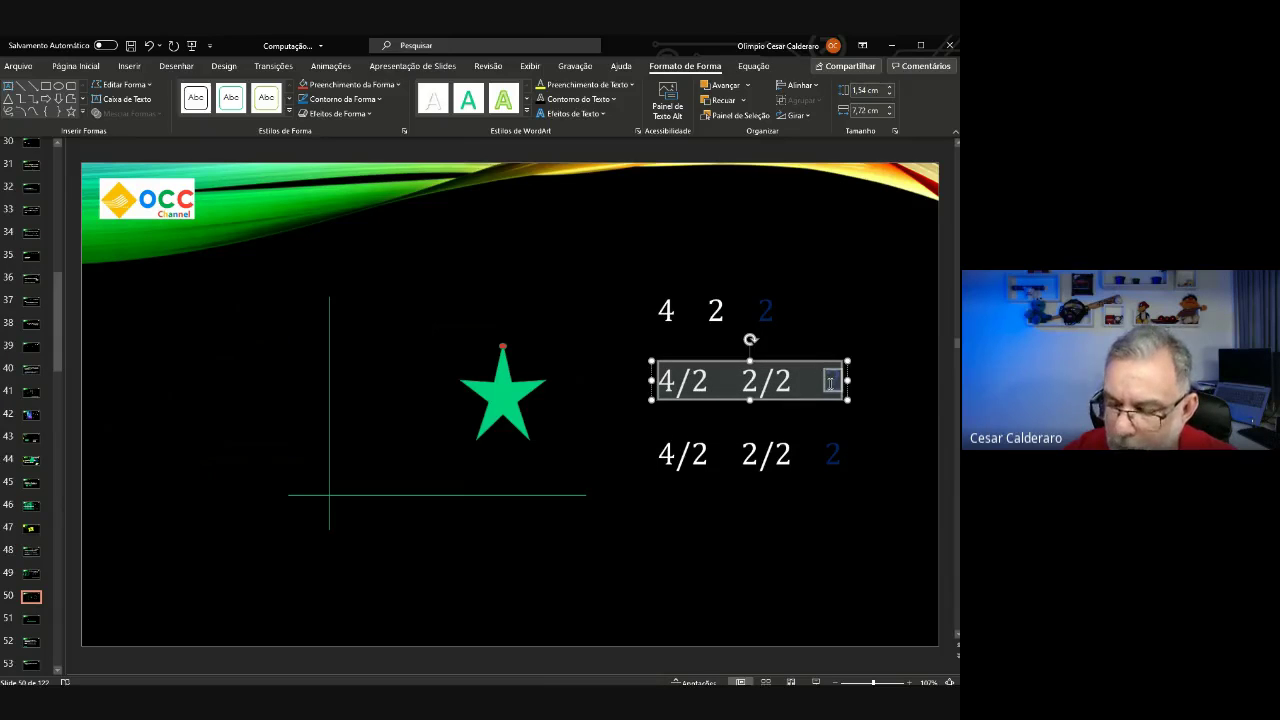
pyautogui.click(830, 384)
pyautogui.click(836, 456)
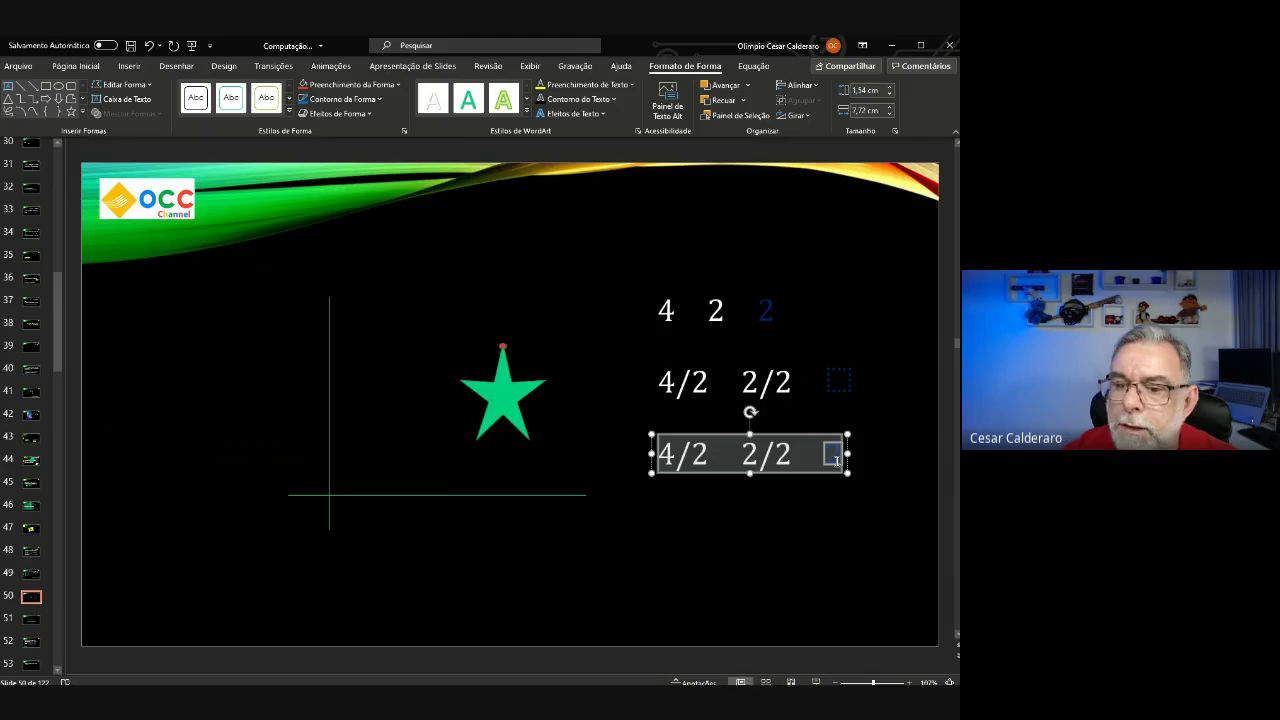
pyautogui.click(829, 457)
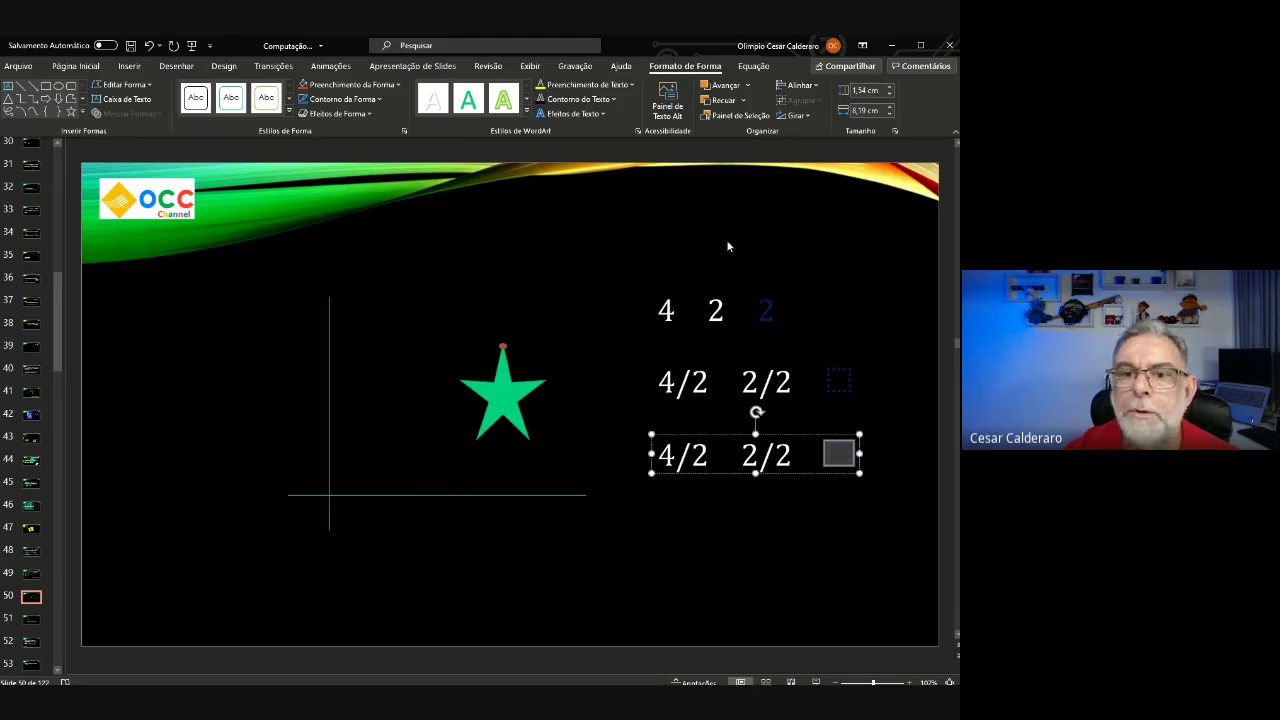
# Copy the 4 2 2 row, edit it to 2 1 with an empty third slot, and place it below the axes.
pyautogui.click(692, 320)
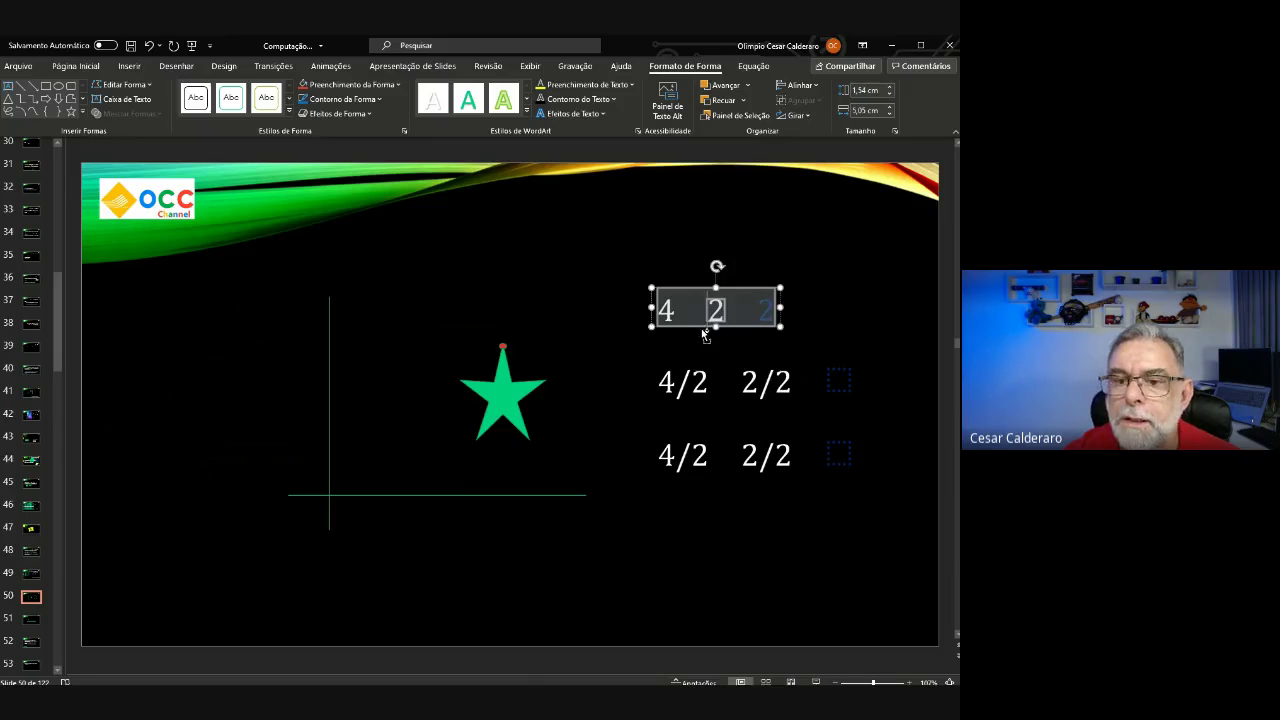
pyautogui.keyDown('ctrl'); pyautogui.moveTo(700, 328); pyautogui.dragTo(718, 548); pyautogui.keyUp('ctrl')
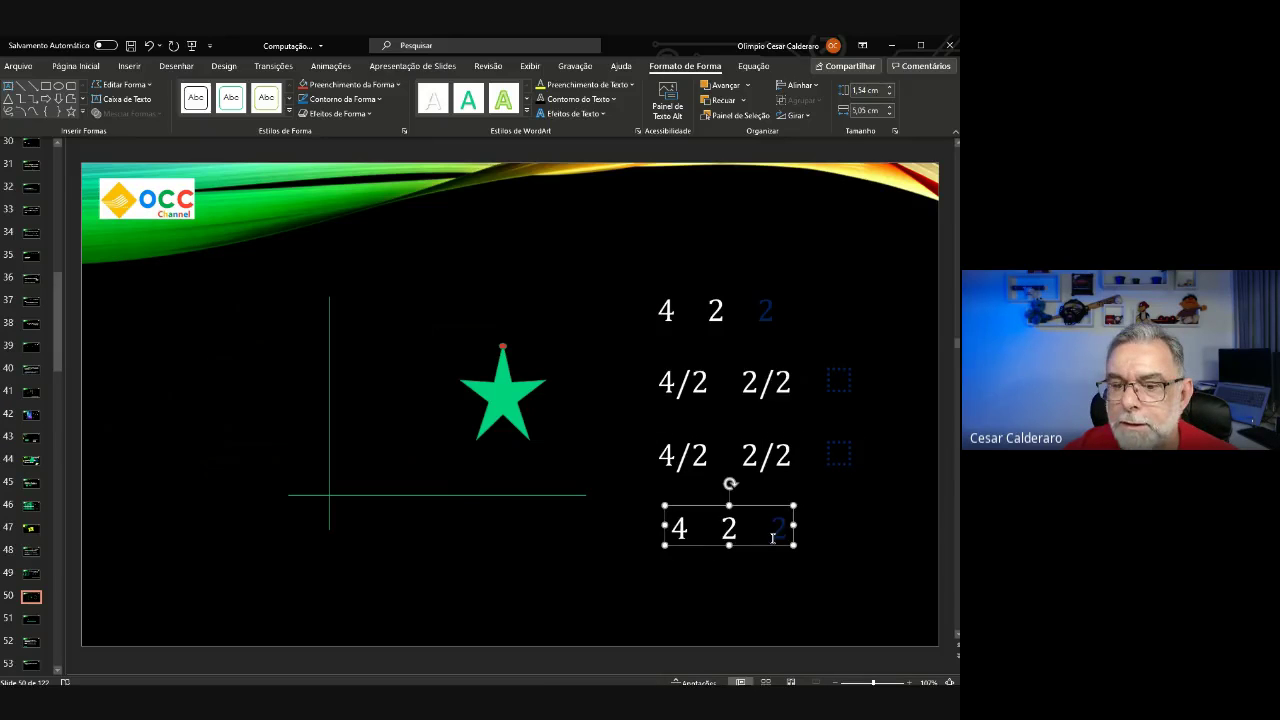
pyautogui.doubleClick(777, 530)
pyautogui.press('Delete')
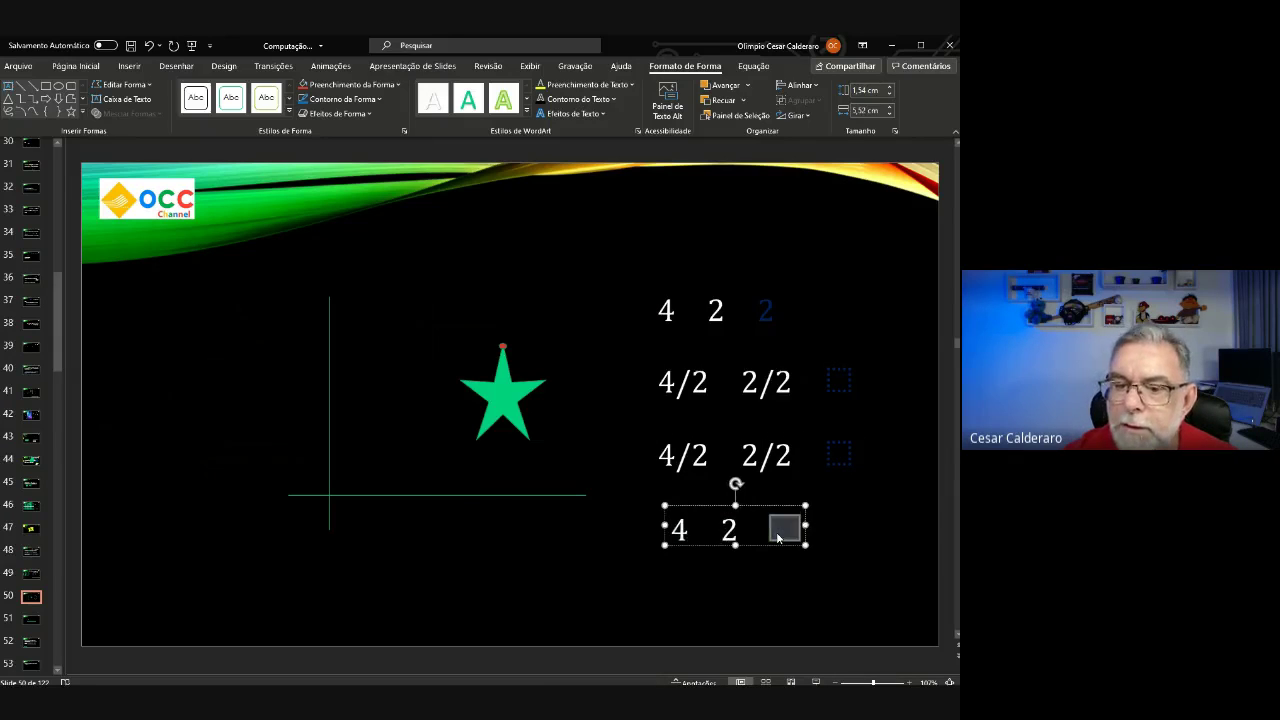
pyautogui.doubleClick(678, 530)
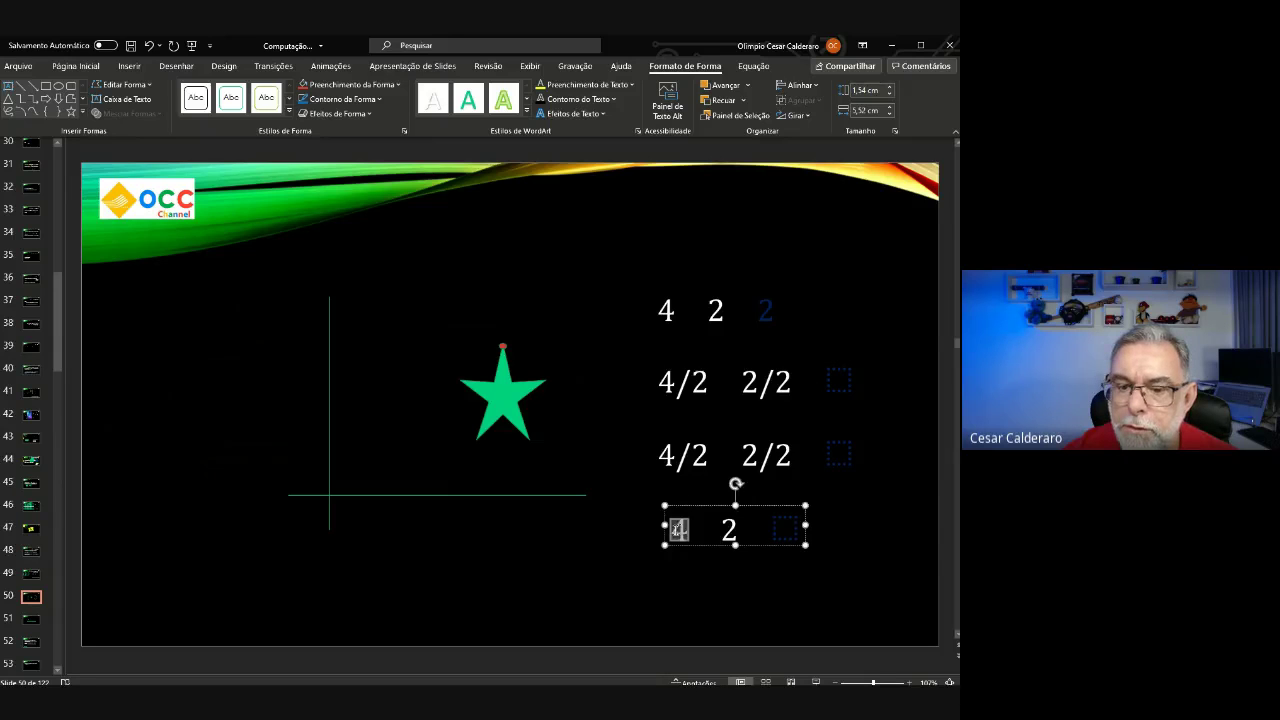
pyautogui.write('2')
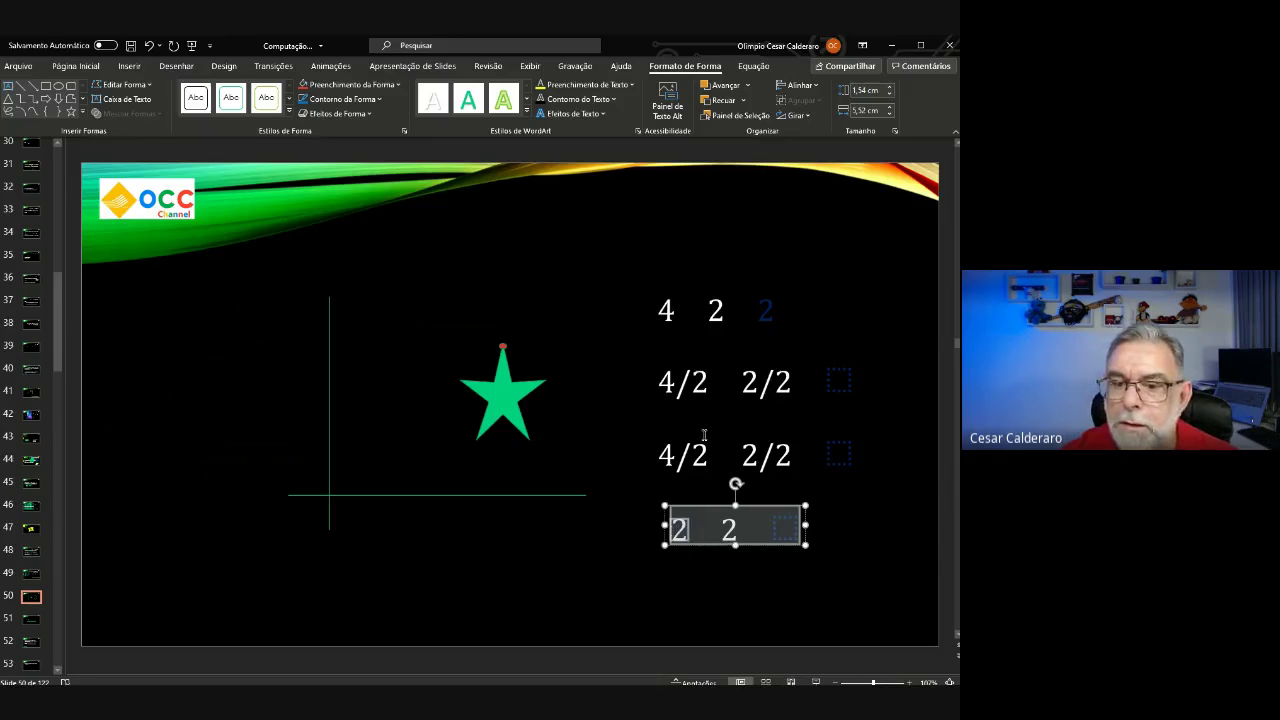
pyautogui.doubleClick(733, 529)
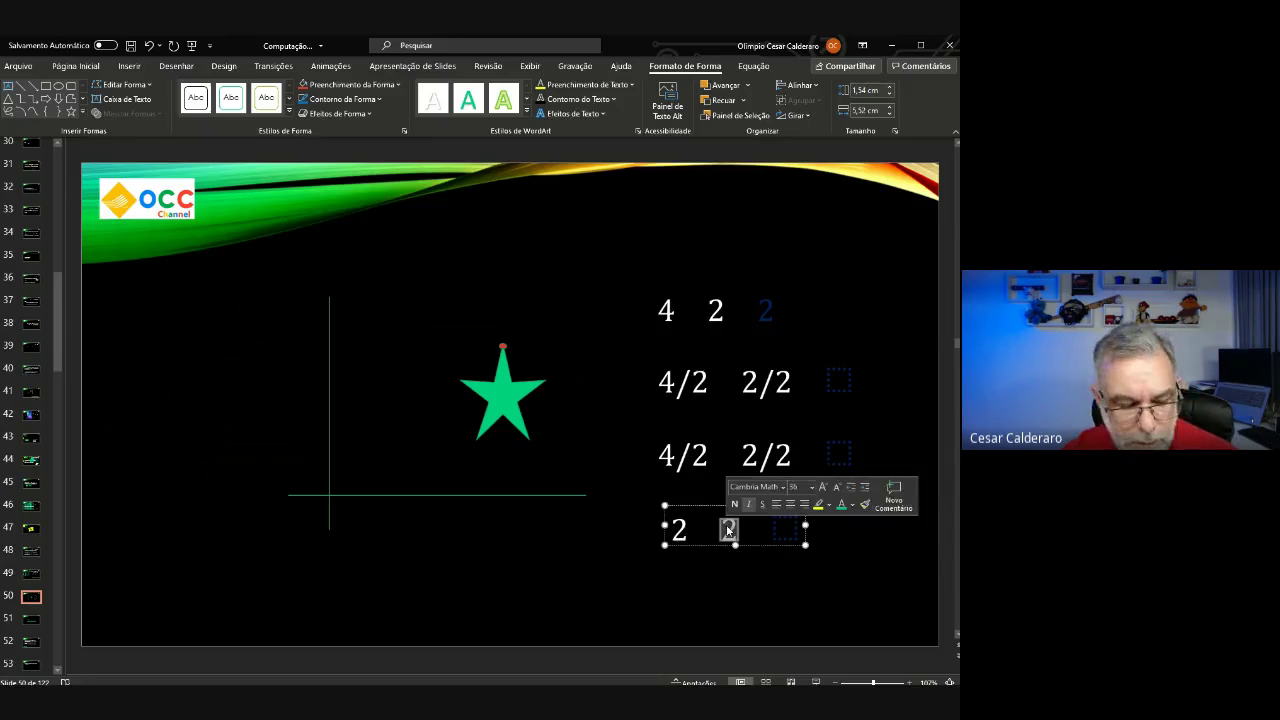
pyautogui.write('1')
pyautogui.click(753, 582)
pyautogui.click(748, 543)
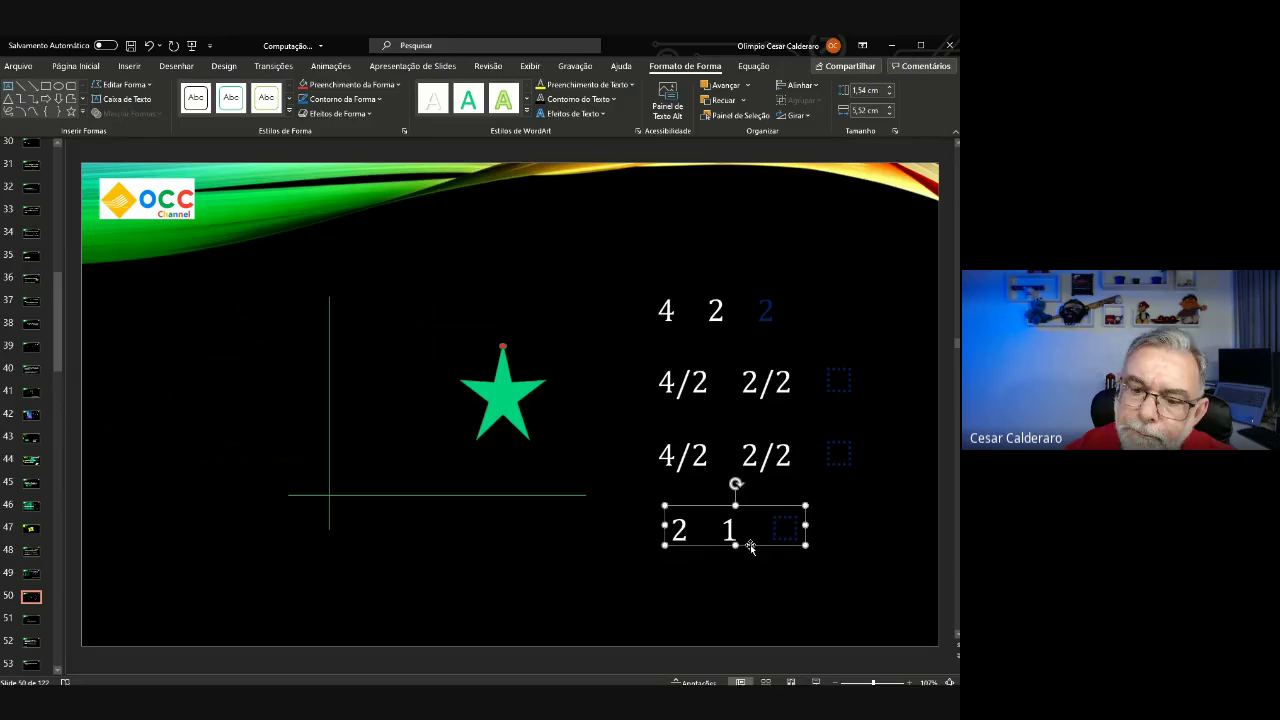
pyautogui.moveTo(747, 543)
pyautogui.mouseDown()
pyautogui.moveTo(437, 617)
pyautogui.moveTo(450, 617)
pyautogui.mouseUp()
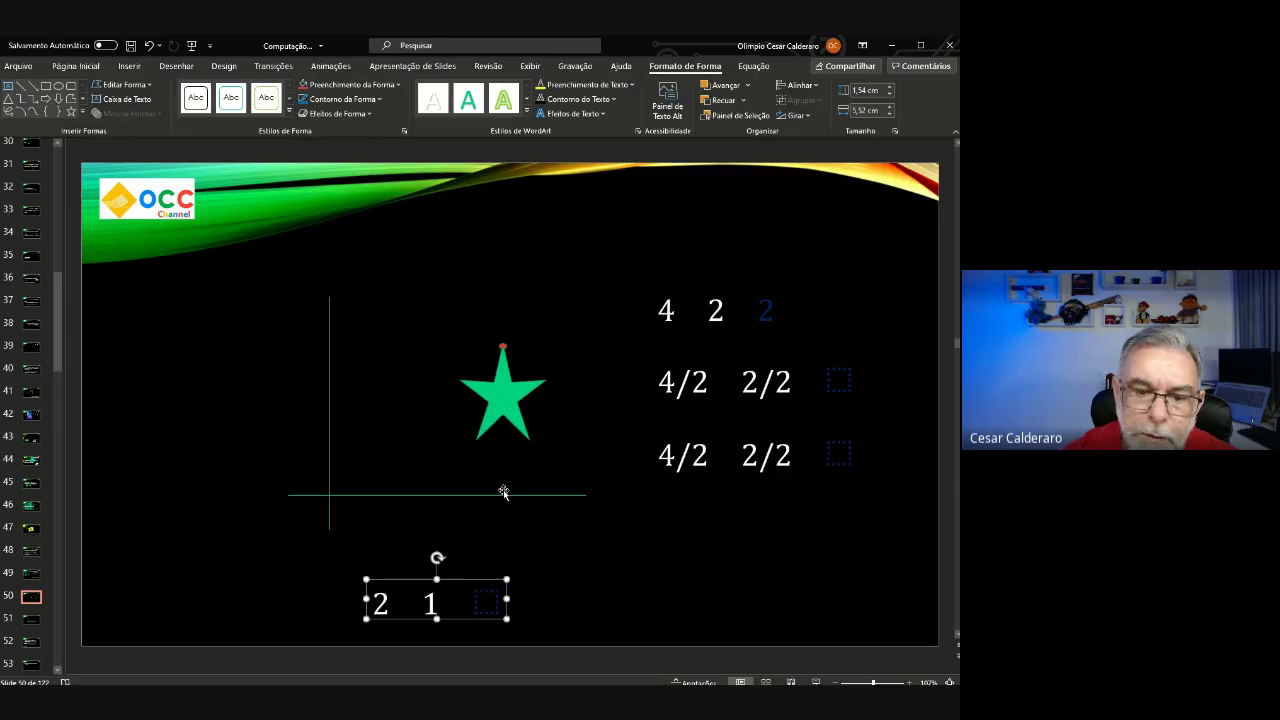
# Draw a vertical line from the horizontal axis up to the star and move the red dot onto the star's tip.
pyautogui.click(20, 87)
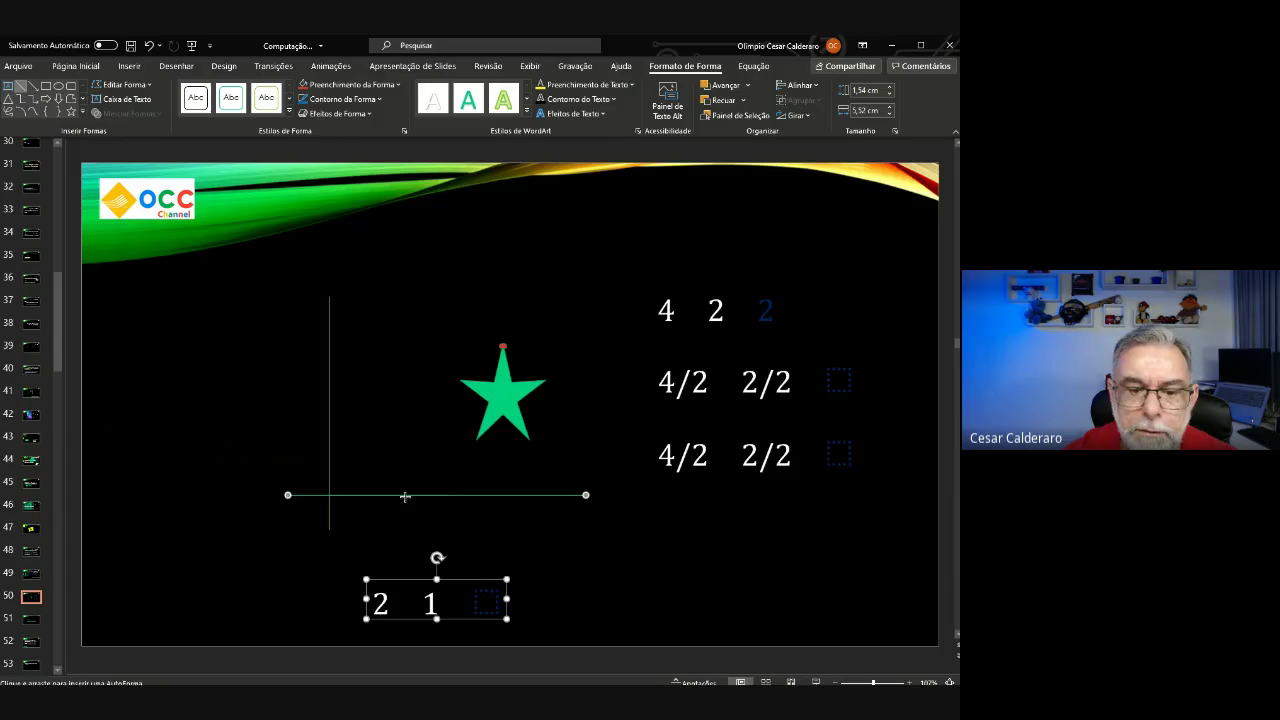
pyautogui.moveTo(503, 495)
pyautogui.mouseDown()
pyautogui.moveTo(503, 385)
pyautogui.moveTo(516, 435)
pyautogui.mouseUp()
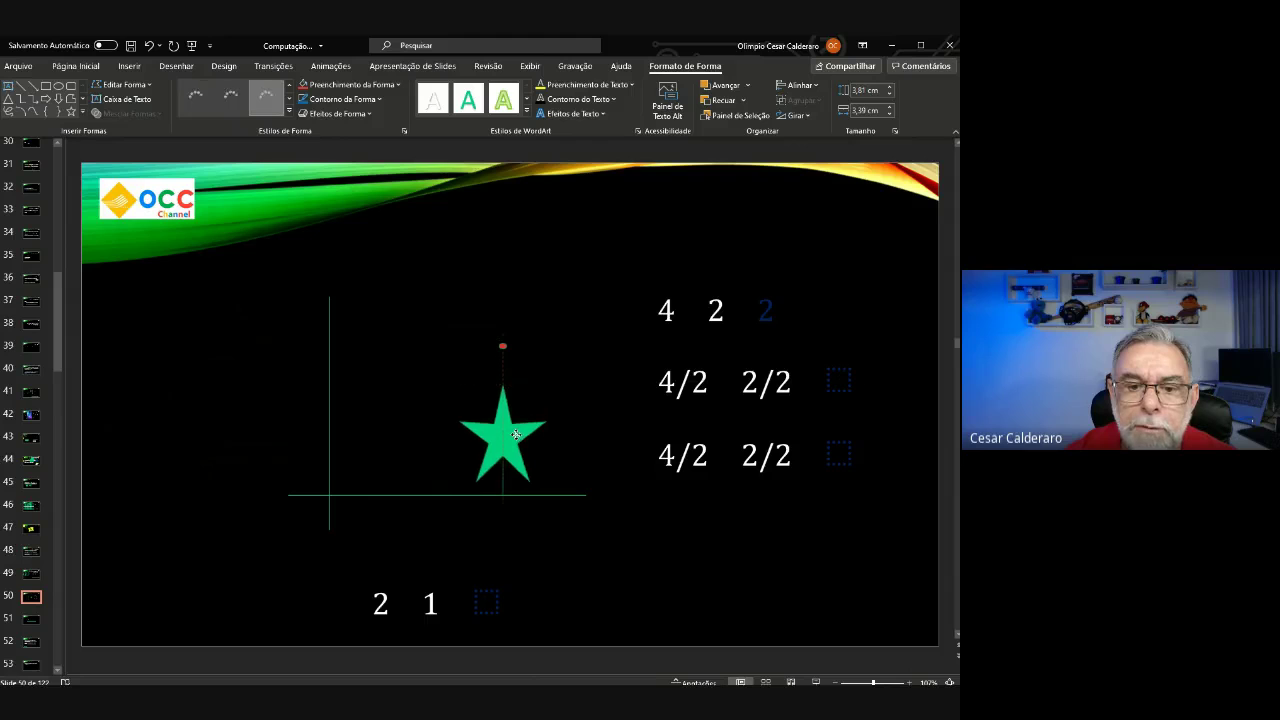
pyautogui.click(516, 435)
pyautogui.click(503, 347)
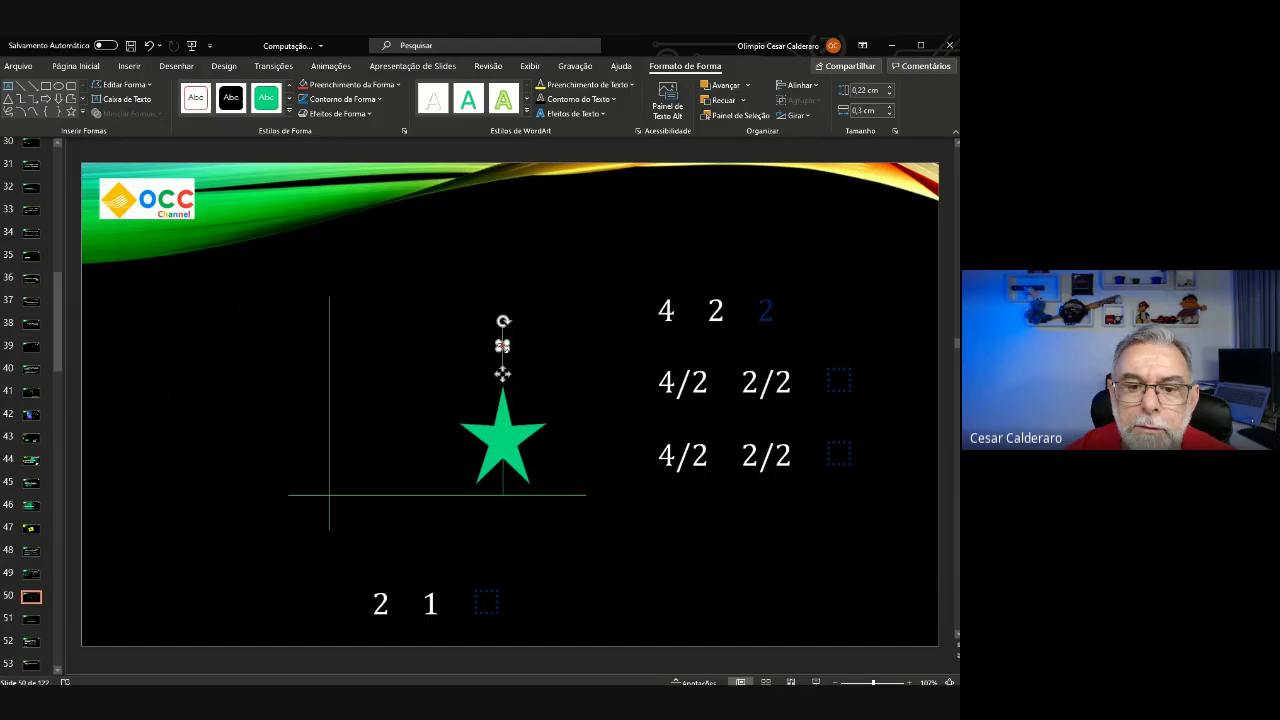
pyautogui.moveTo(502, 373); pyautogui.dragTo(501, 412)
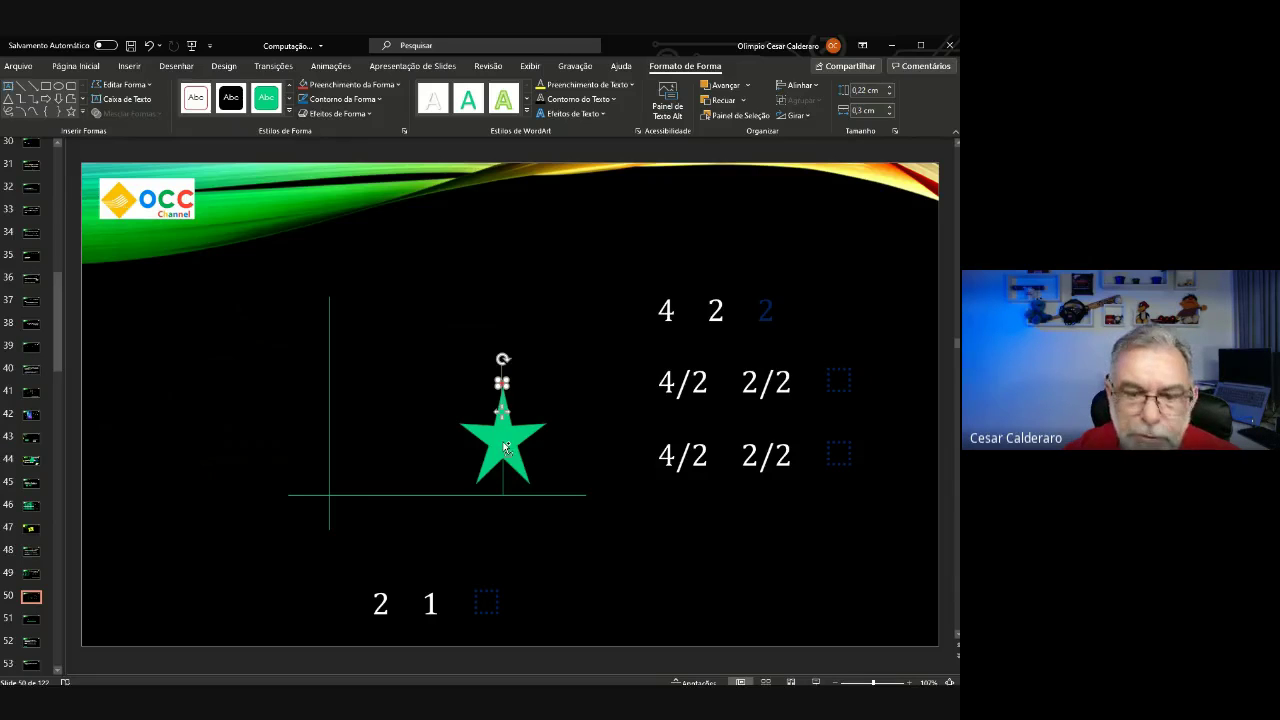
# Duplicate the red-tipped vertical line and place the copy beside the 4 2 equation.
pyautogui.moveTo(504, 447); pyautogui.dragTo(505, 363)
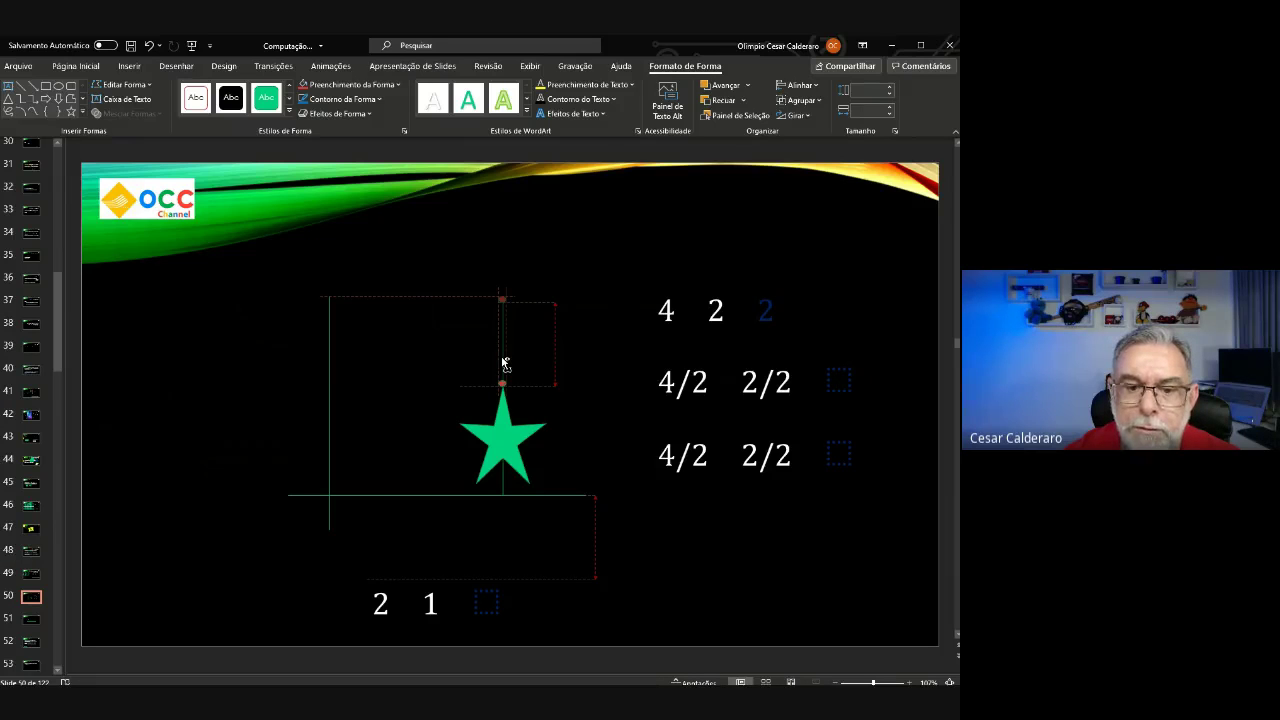
pyautogui.moveTo(505, 363); pyautogui.dragTo(659, 351)
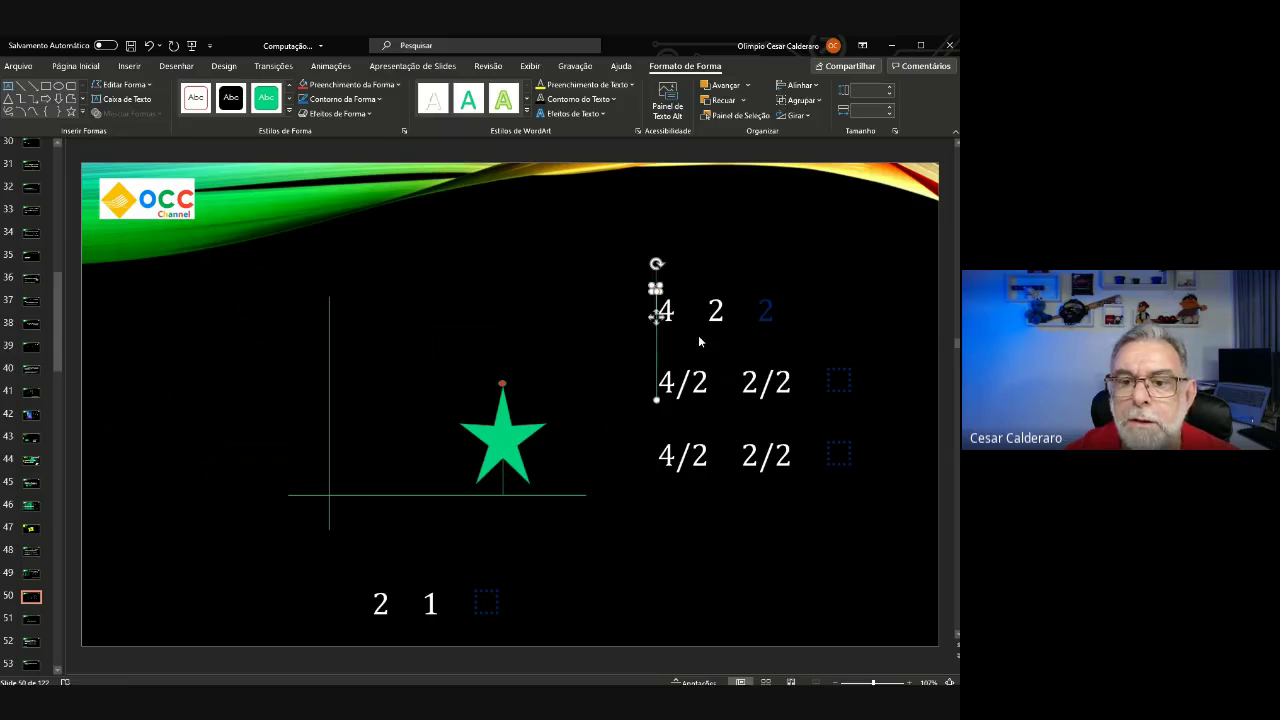
pyautogui.click(698, 335)
pyautogui.moveTo(657, 352); pyautogui.dragTo(636, 354)
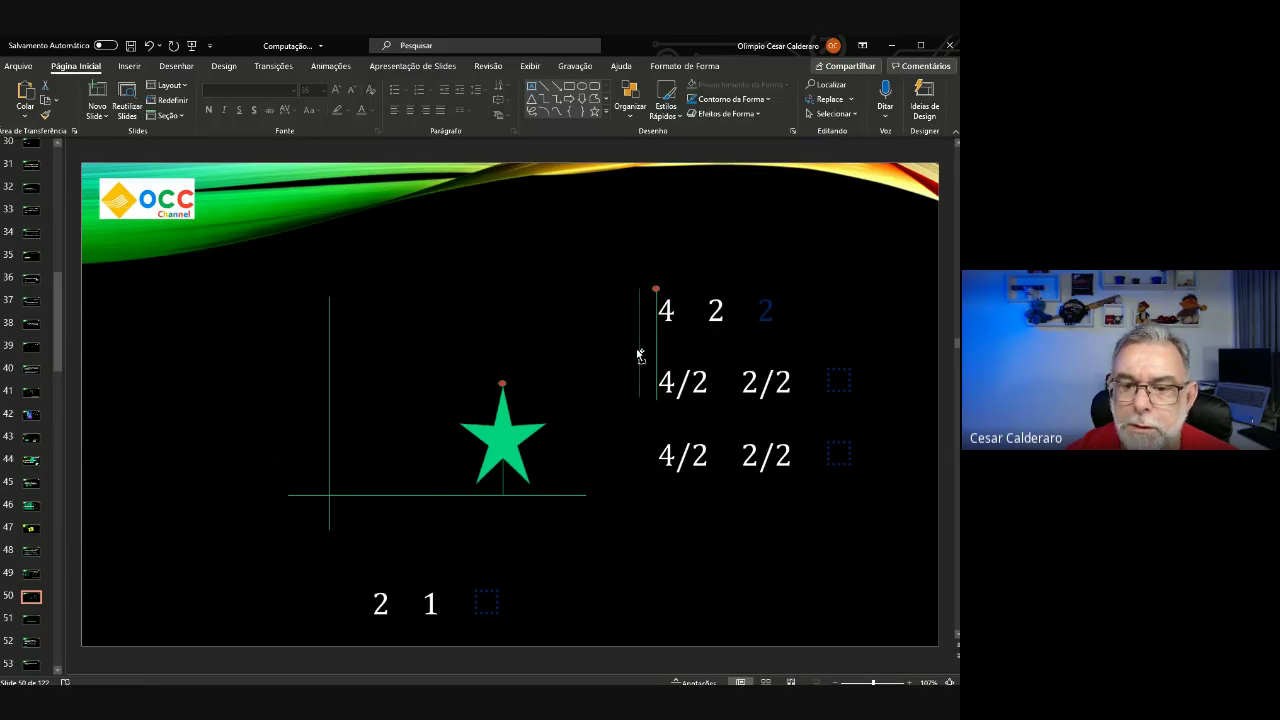
pyautogui.moveTo(636, 354); pyautogui.dragTo(657, 354)
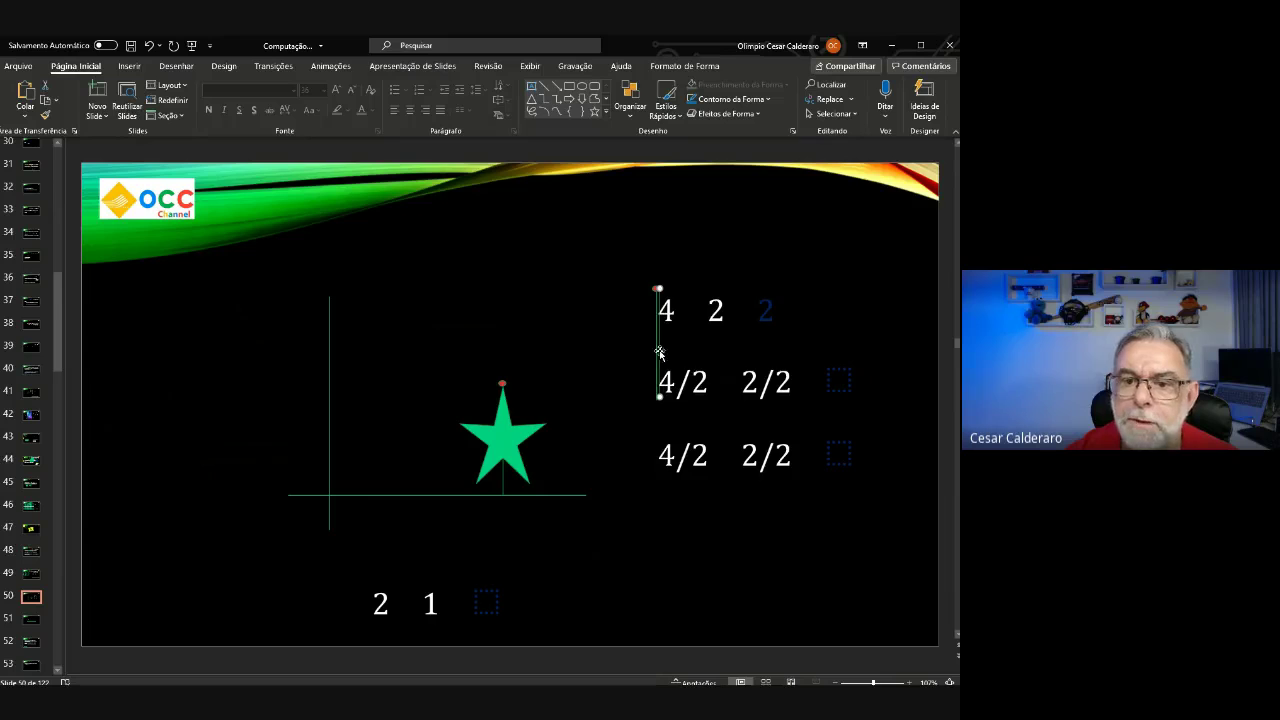
pyautogui.press('Escape')
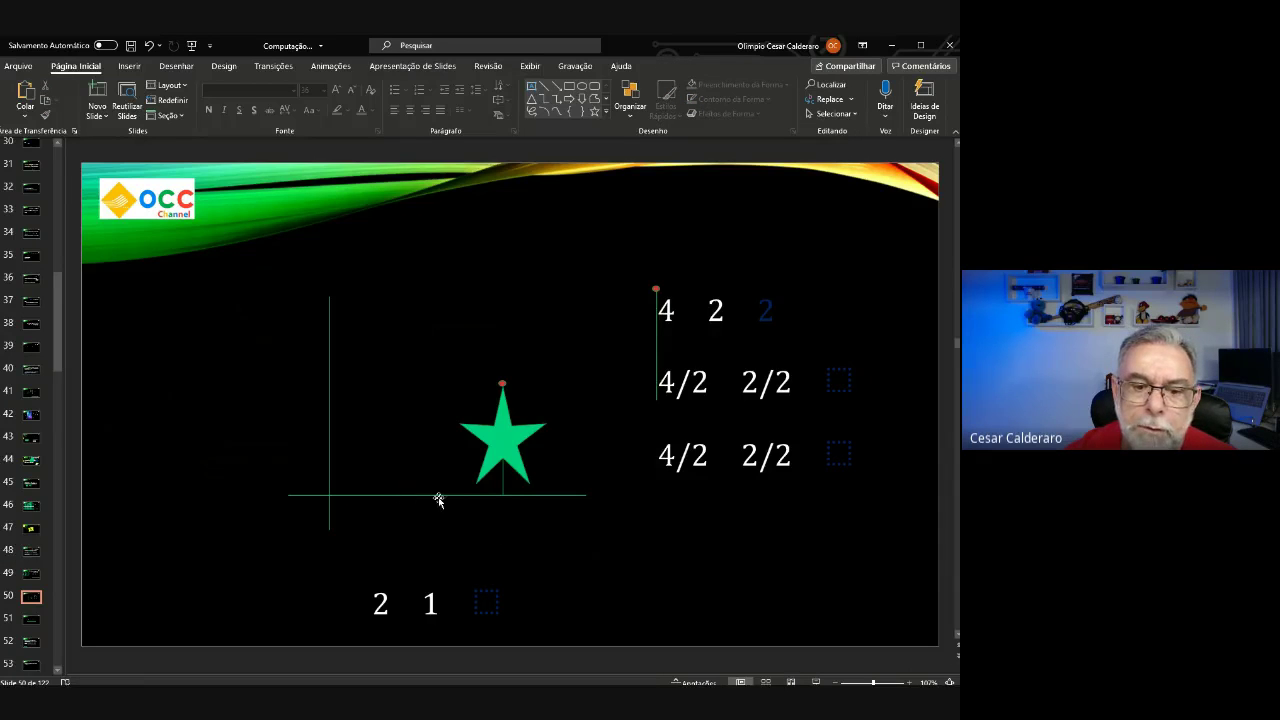
# Stretch the horizontal axis line further to the right.
pyautogui.click(584, 495)
pyautogui.moveTo(586, 495); pyautogui.dragTo(700, 495)
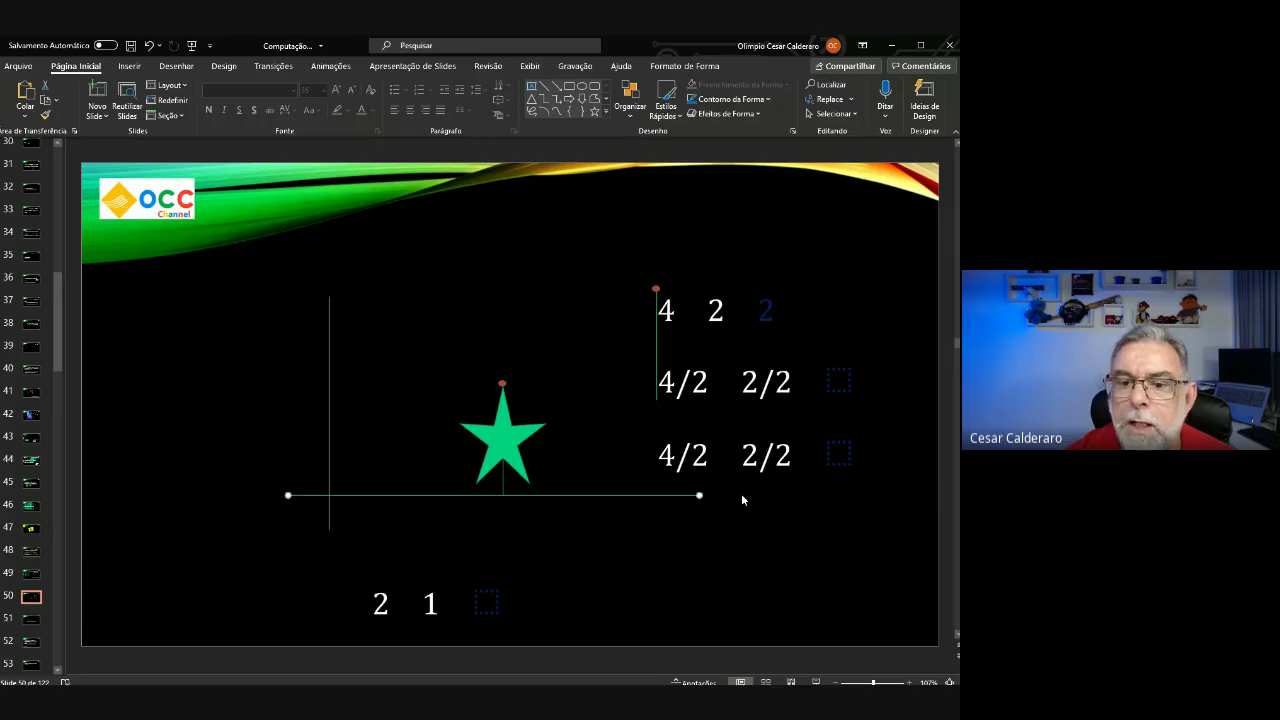
pyautogui.click(741, 493)
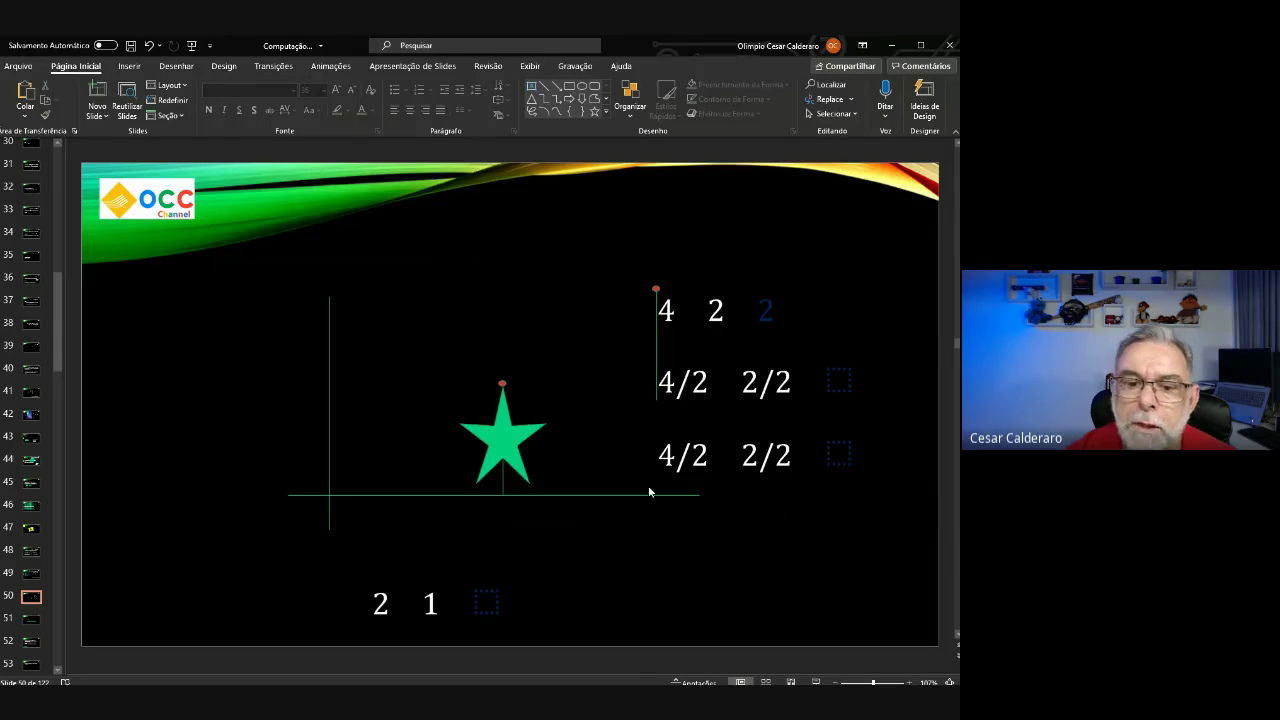
# Enlarge the green star toward the bottom-right so it covers most of the axes.
pyautogui.click(533, 432)
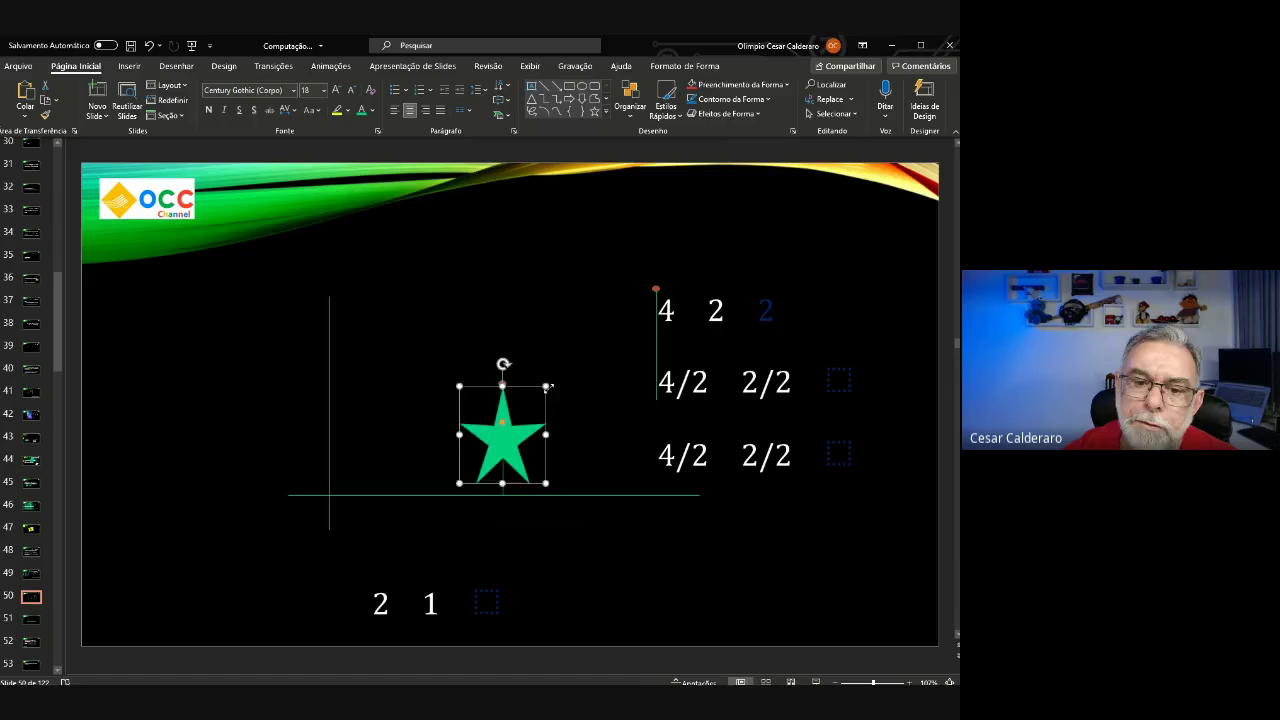
pyautogui.moveTo(548, 387)
pyautogui.mouseDown()
pyautogui.moveTo(786, 273)
pyautogui.moveTo(764, 288)
pyautogui.moveTo(841, 285)
pyautogui.mouseUp()
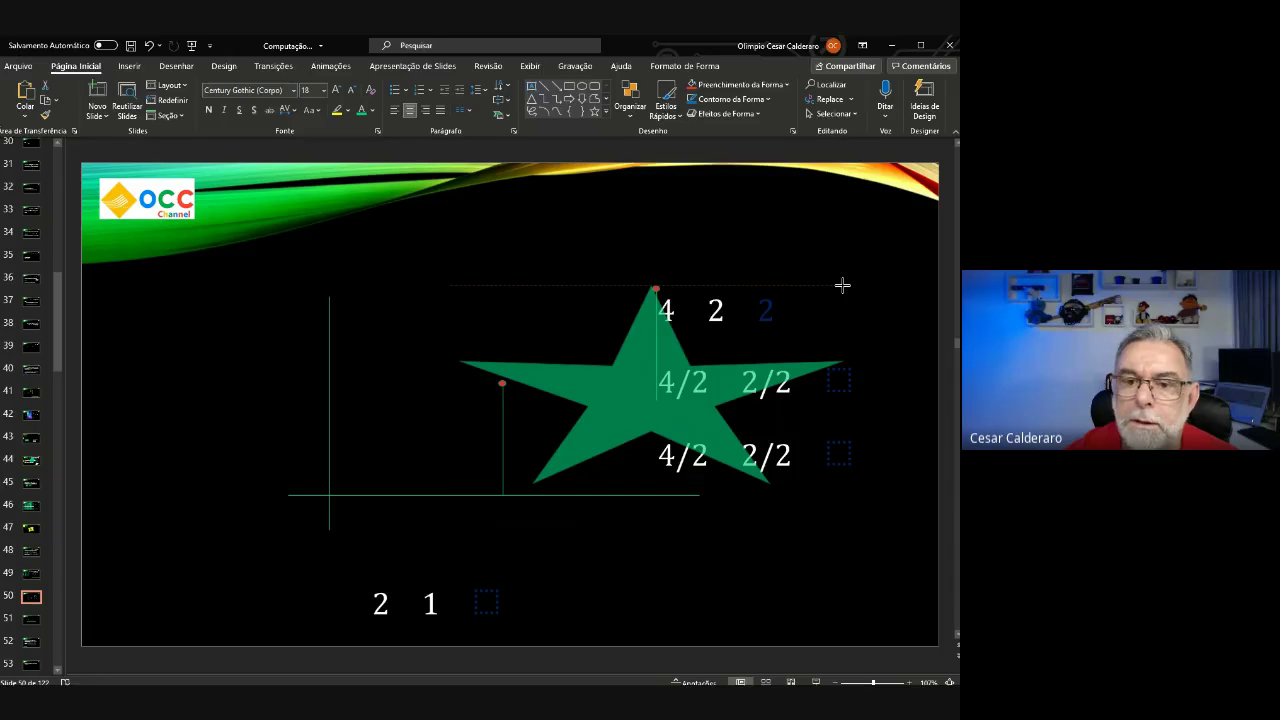
pyautogui.moveTo(841, 285); pyautogui.dragTo(549, 384)
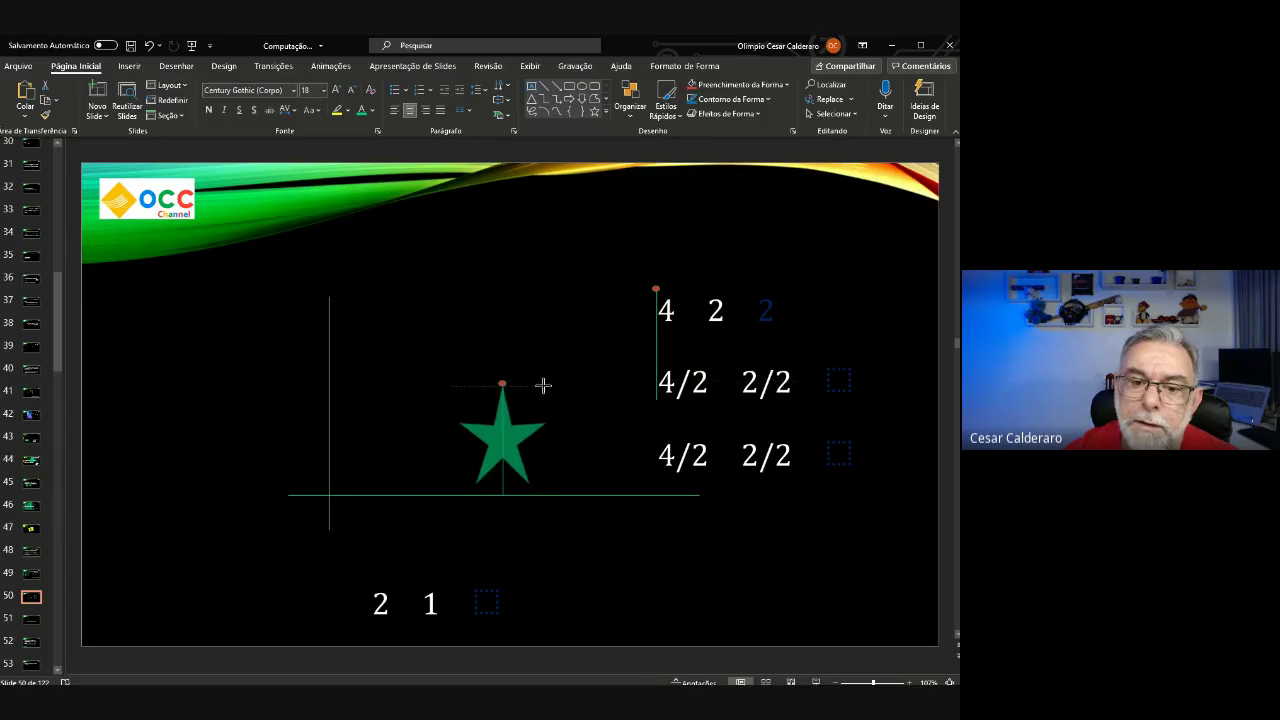
pyautogui.moveTo(549, 384); pyautogui.dragTo(546, 382)
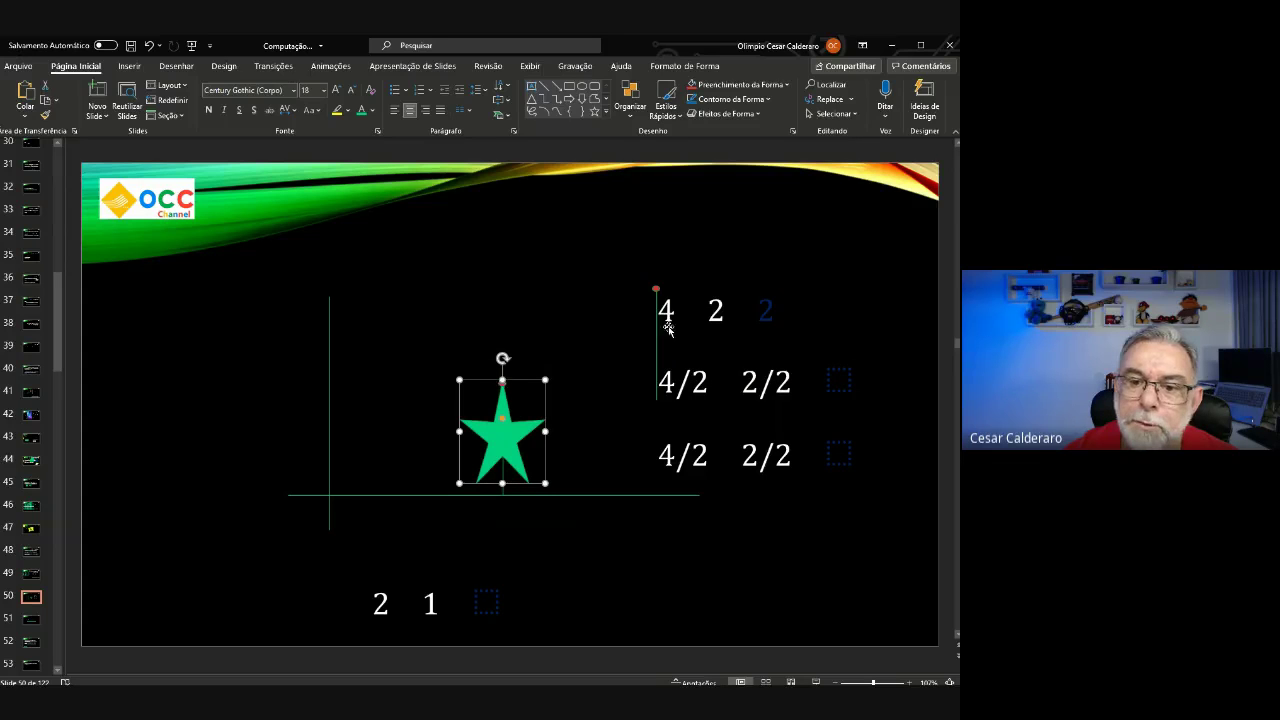
pyautogui.moveTo(510, 438); pyautogui.dragTo(510, 442)
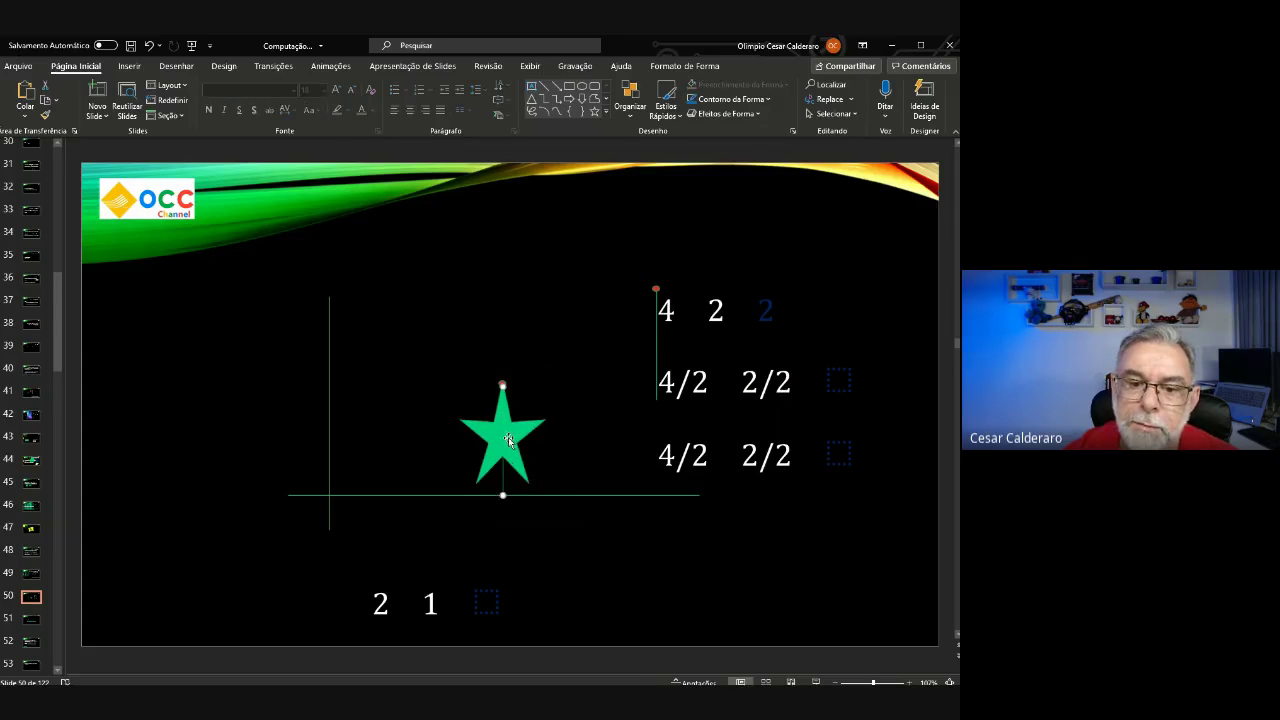
pyautogui.moveTo(543, 483); pyautogui.dragTo(759, 619)
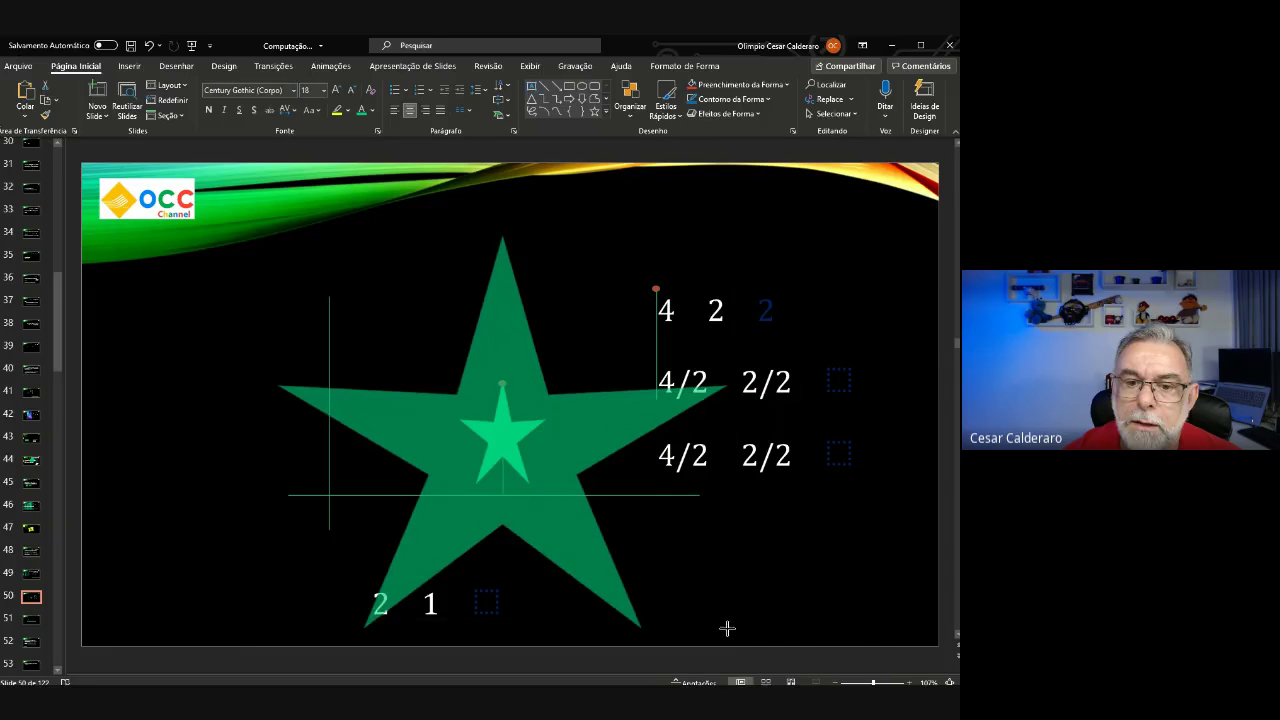
pyautogui.moveTo(759, 619); pyautogui.dragTo(736, 634)
pyautogui.moveTo(575, 502); pyautogui.dragTo(585, 510)
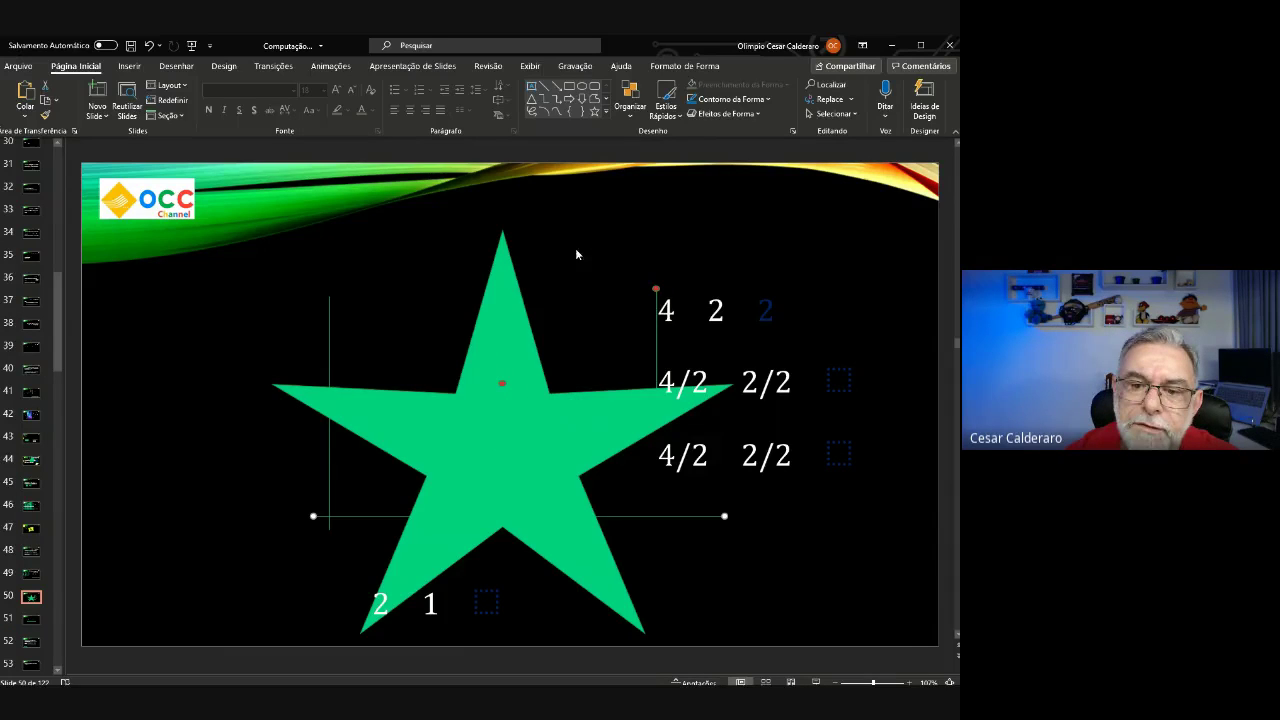
# Delete the enlarged green star and its vertical line, then nudge the small red dot lower.
pyautogui.click(656, 290)
pyautogui.press('Escape')
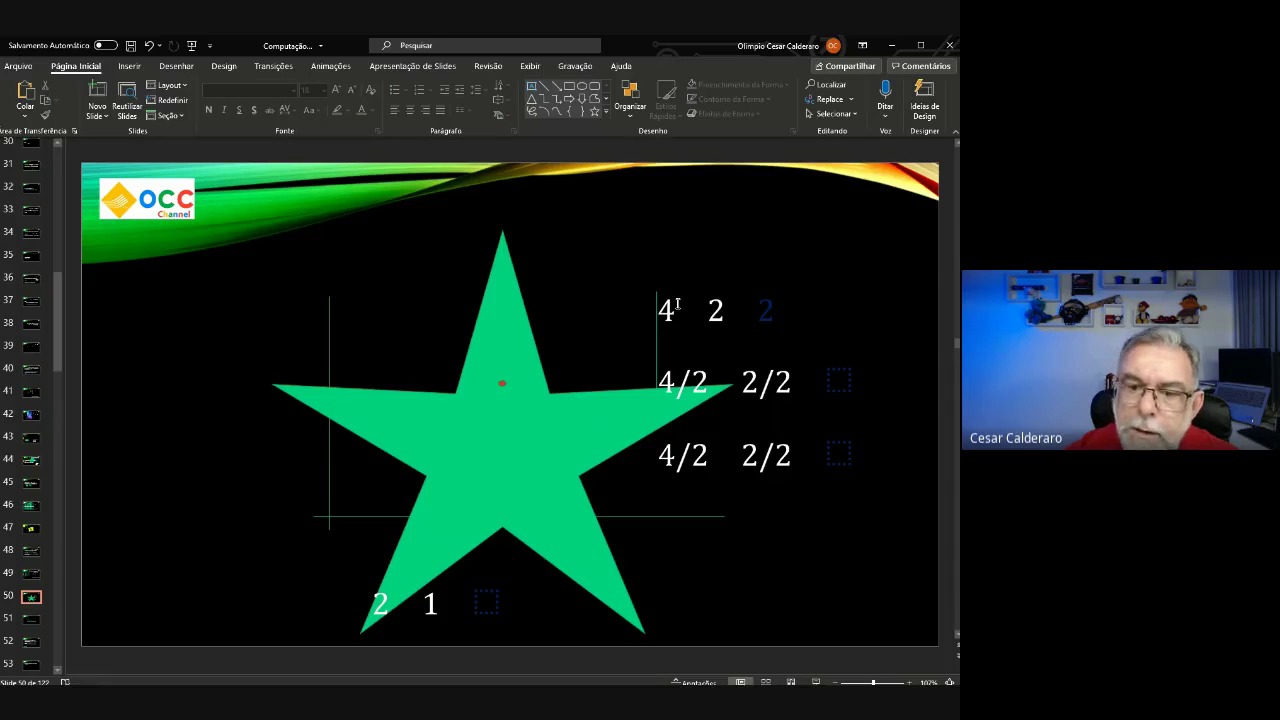
pyautogui.click(657, 349)
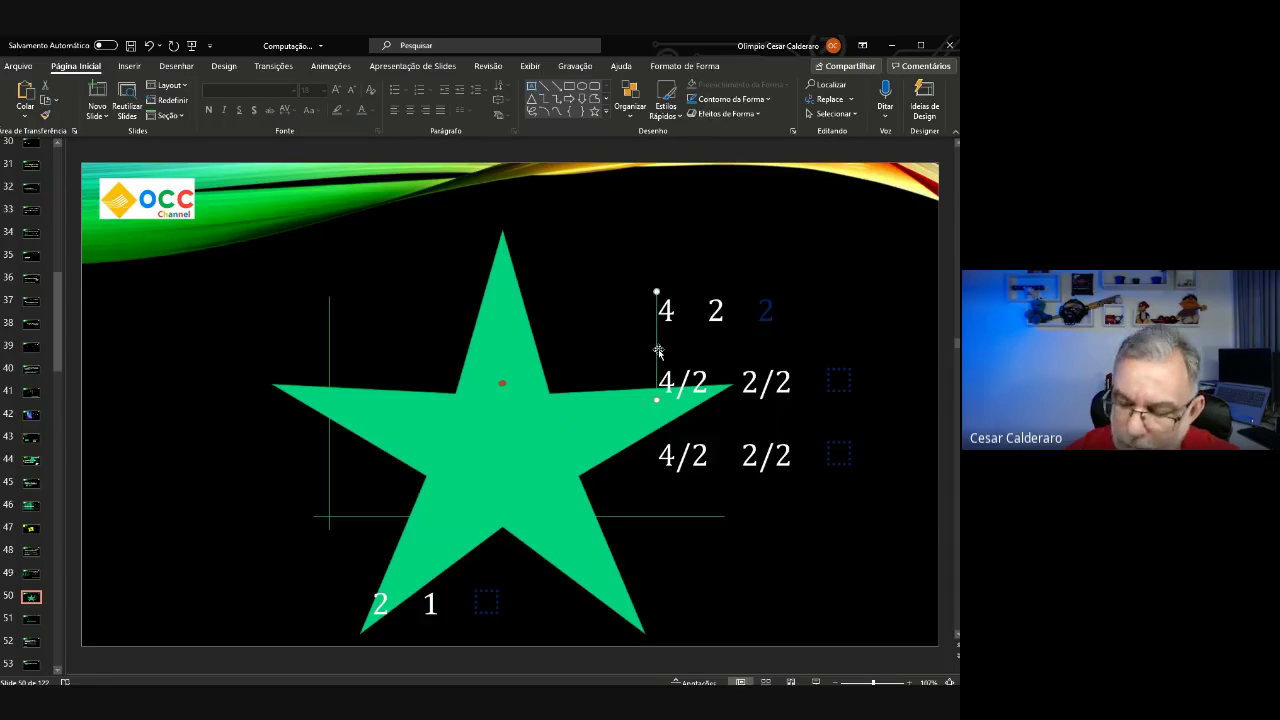
pyautogui.click(542, 433)
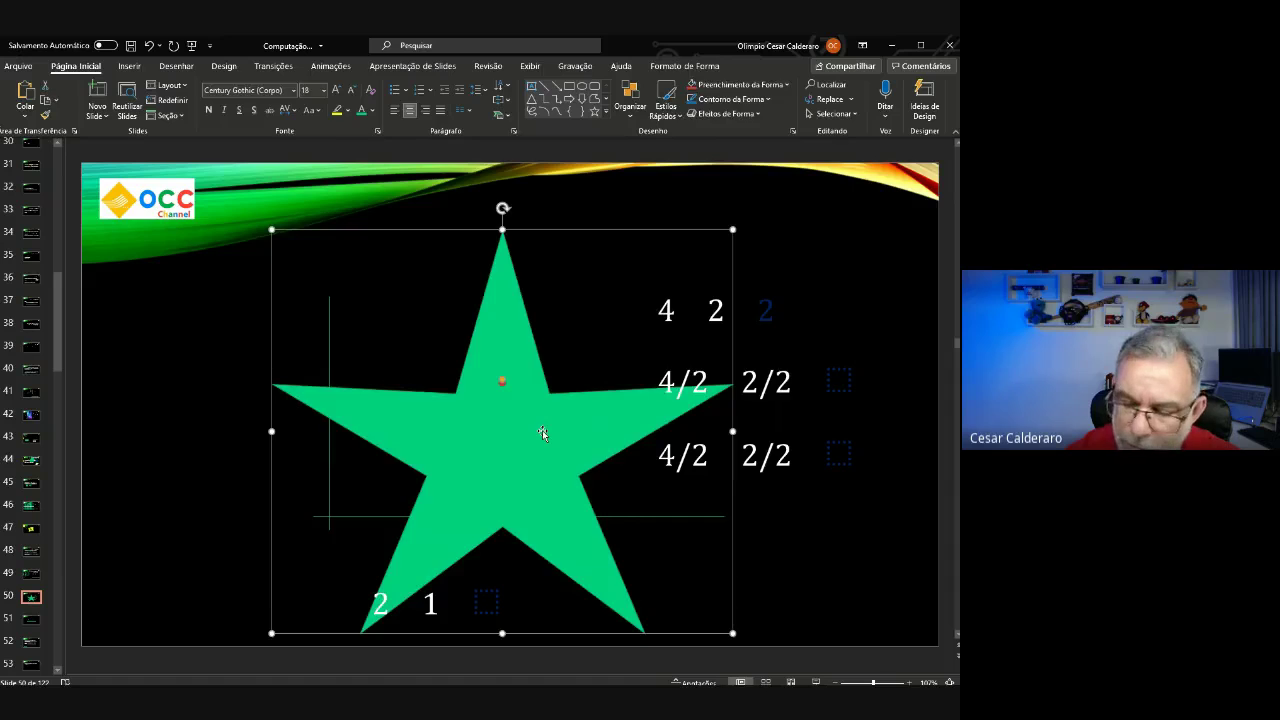
pyautogui.press('Delete')
pyautogui.click(503, 437)
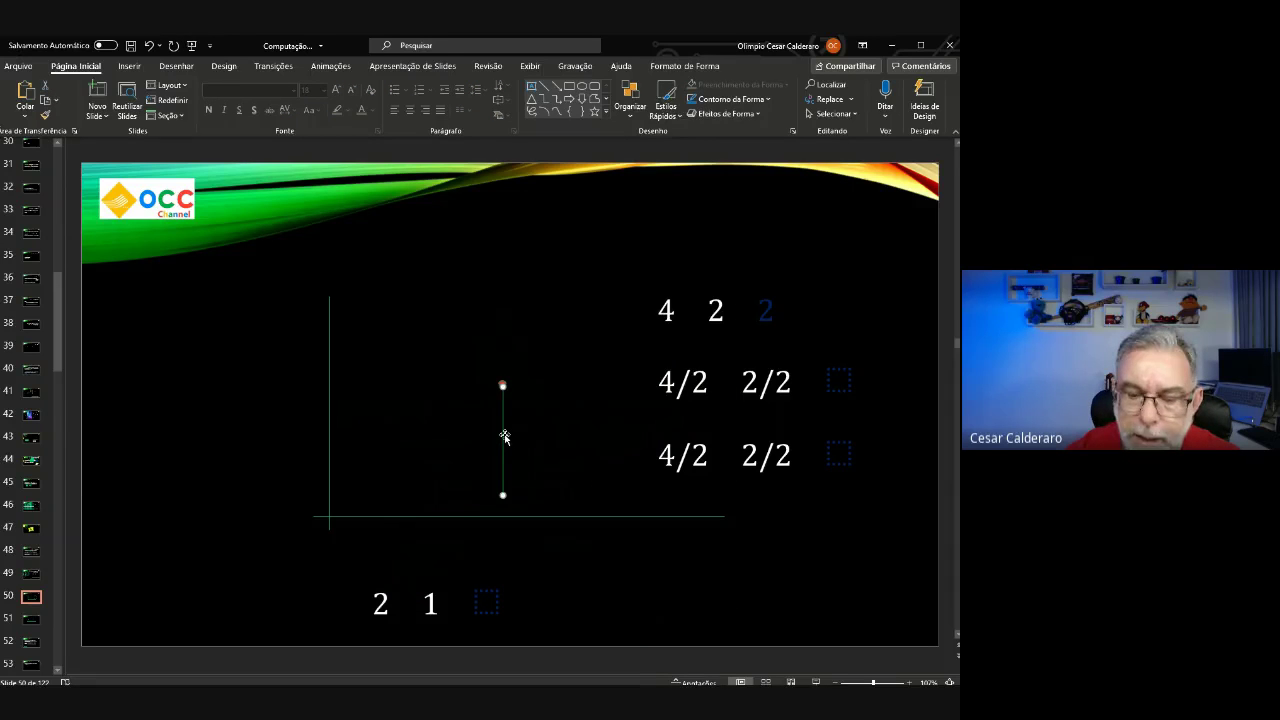
pyautogui.press('Delete')
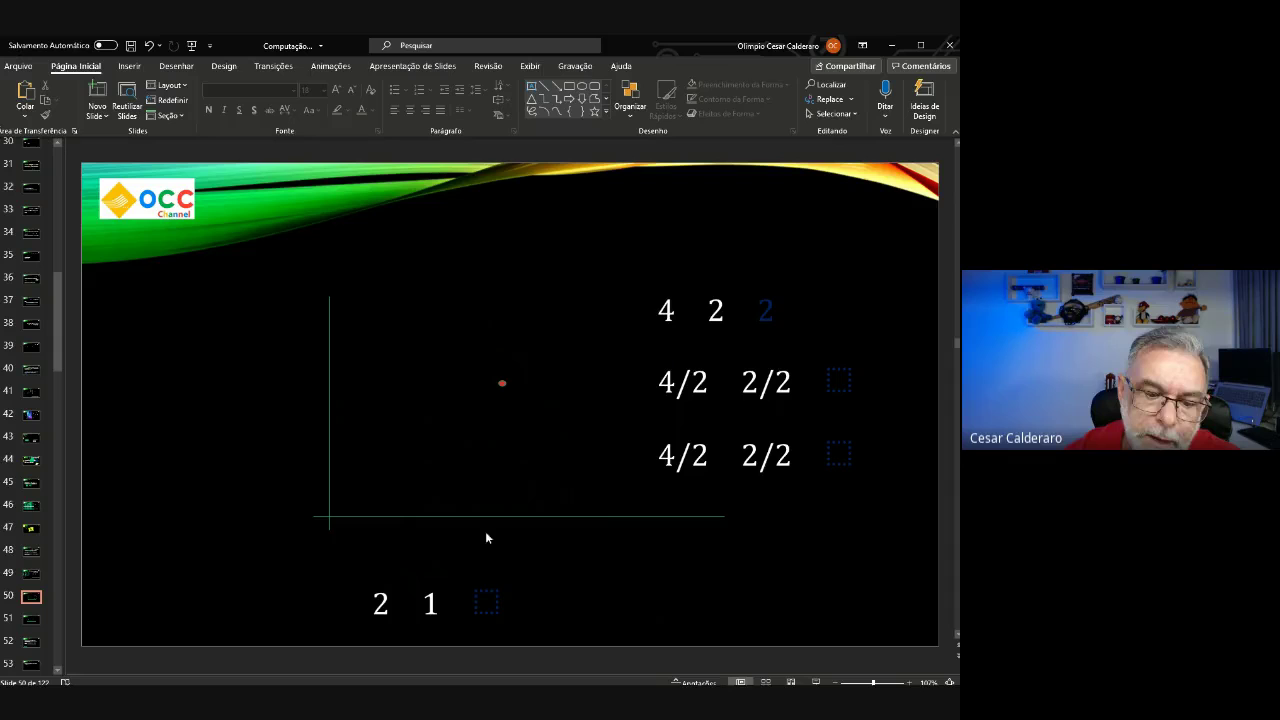
pyautogui.click(502, 383)
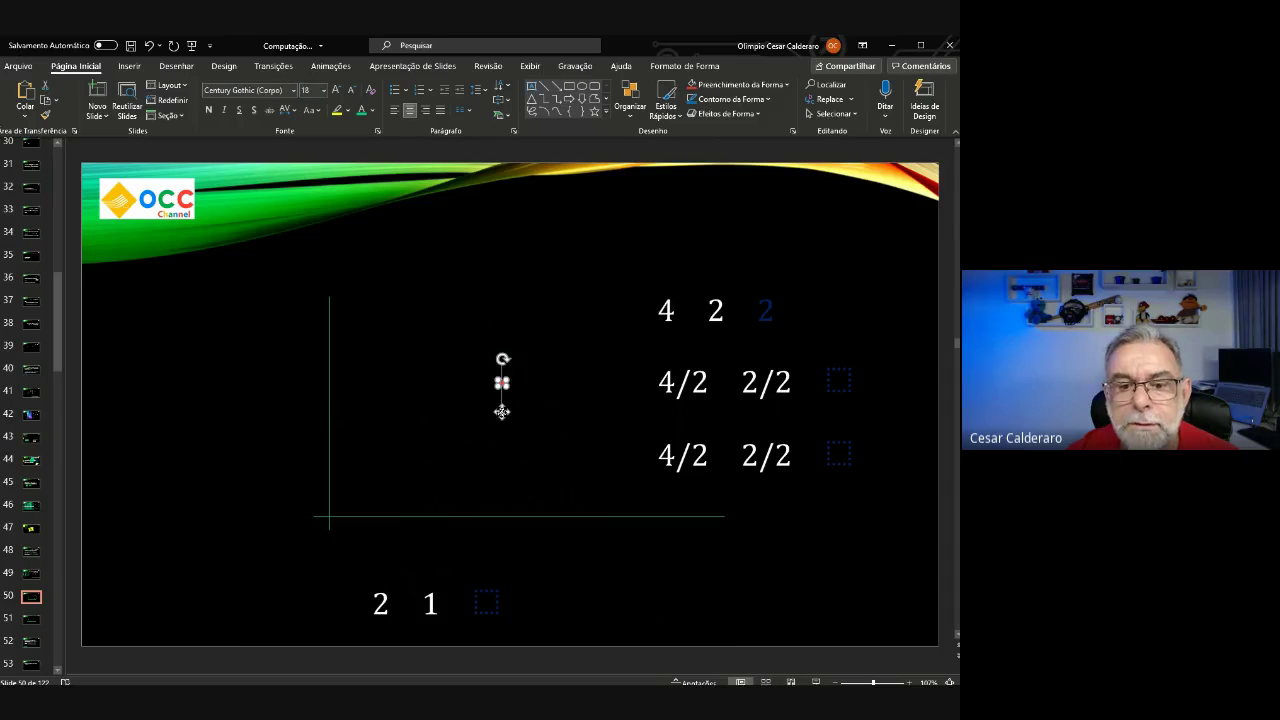
pyautogui.moveTo(502, 383); pyautogui.dragTo(503, 412)
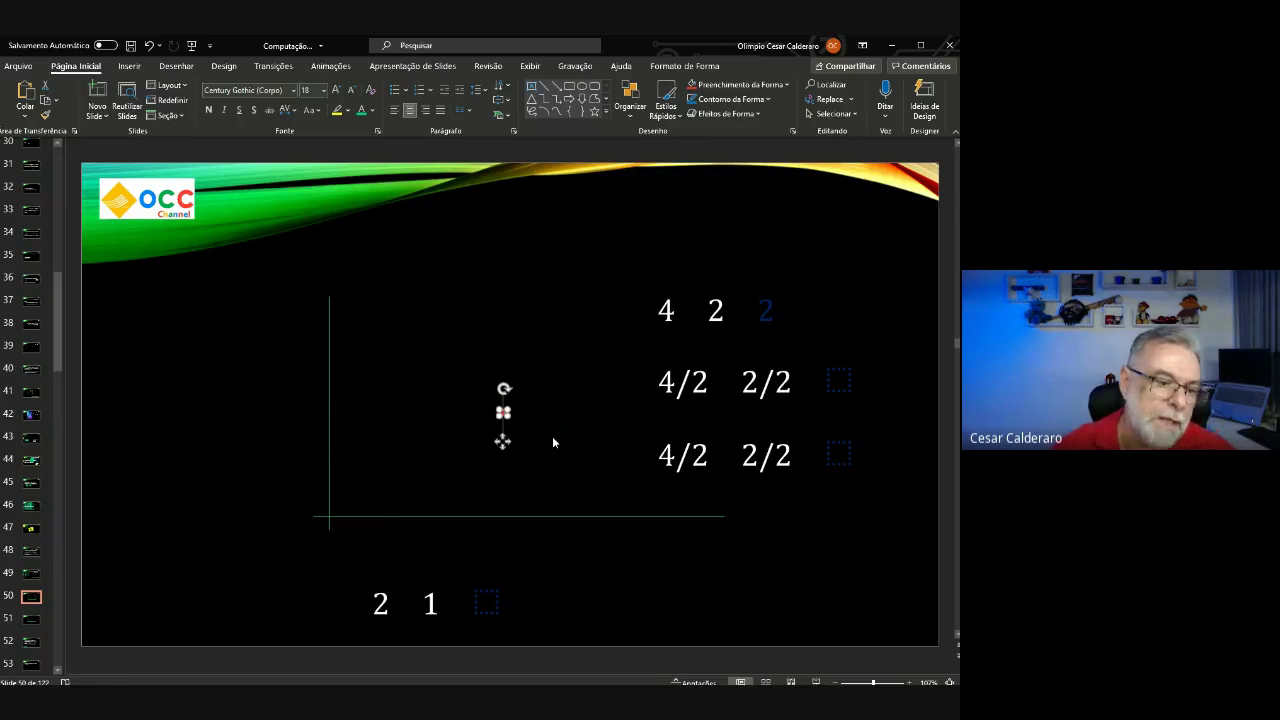
# Go to slide 51, which holds the (2,3) vector and the number line.
pyautogui.click(31, 621)
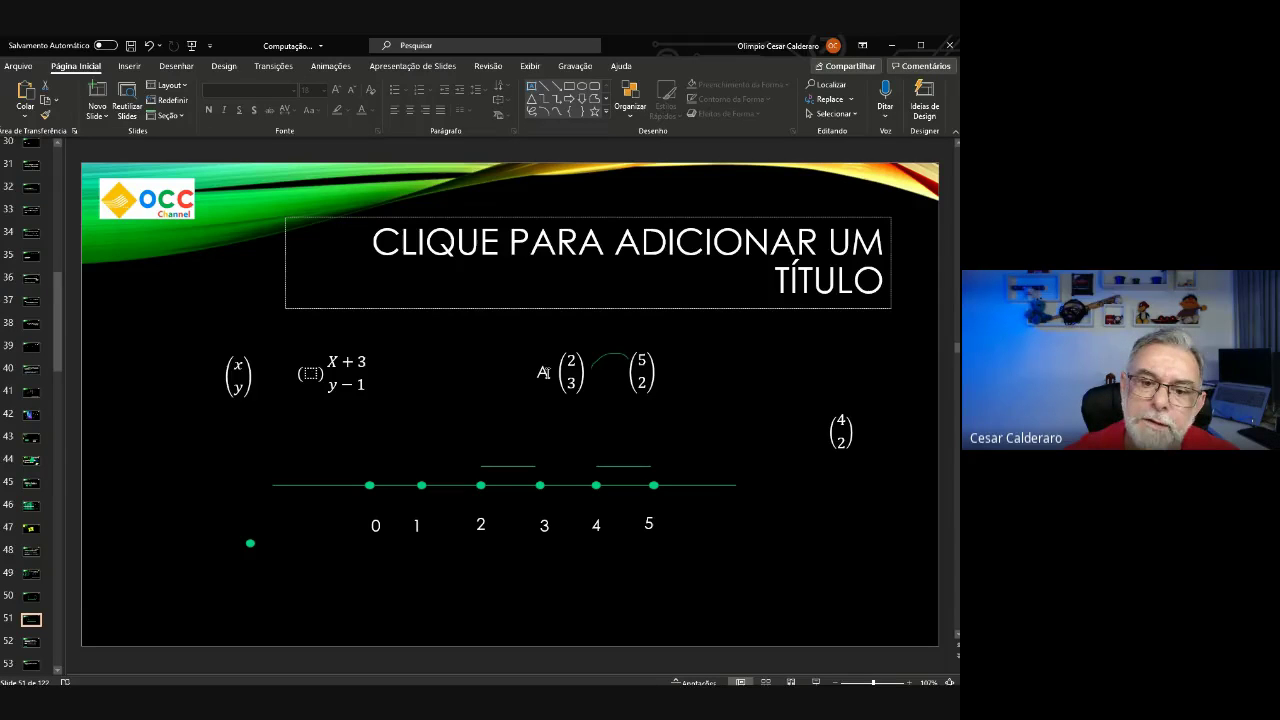
# Shift the A label left and insert a blank equation positioned below the vectors.
pyautogui.click(541, 372)
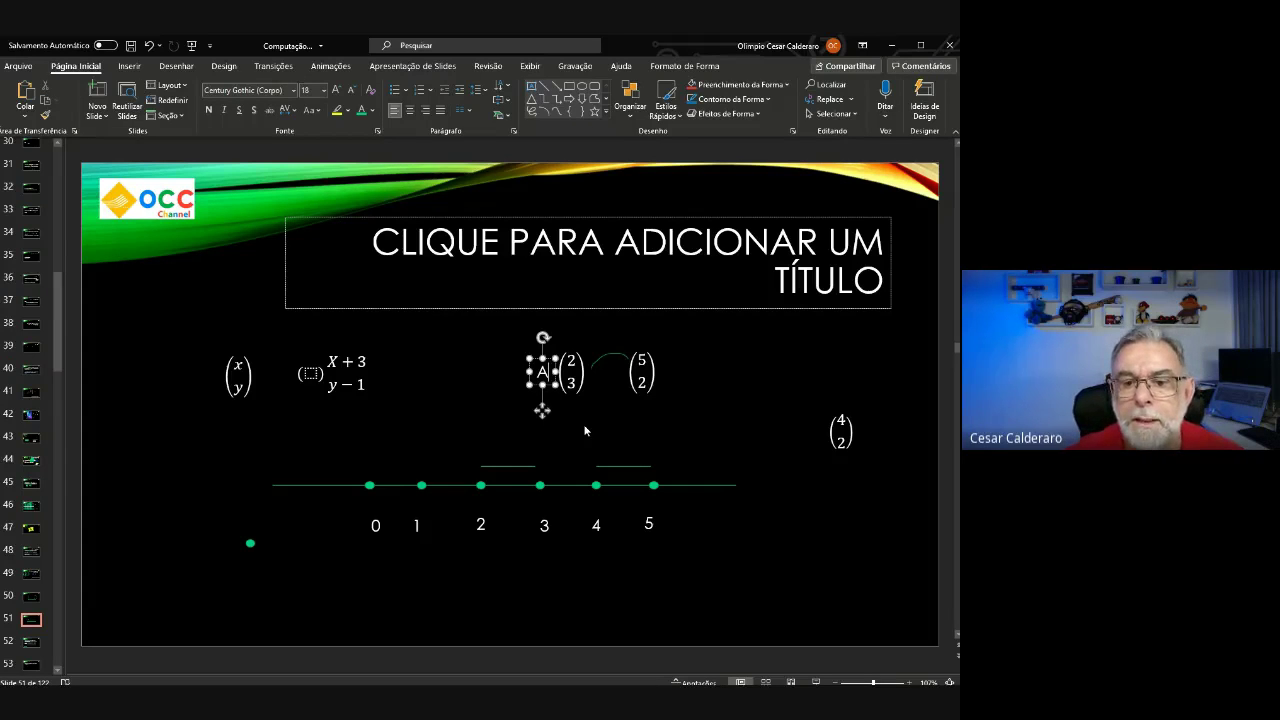
pyautogui.moveTo(541, 410); pyautogui.dragTo(465, 412)
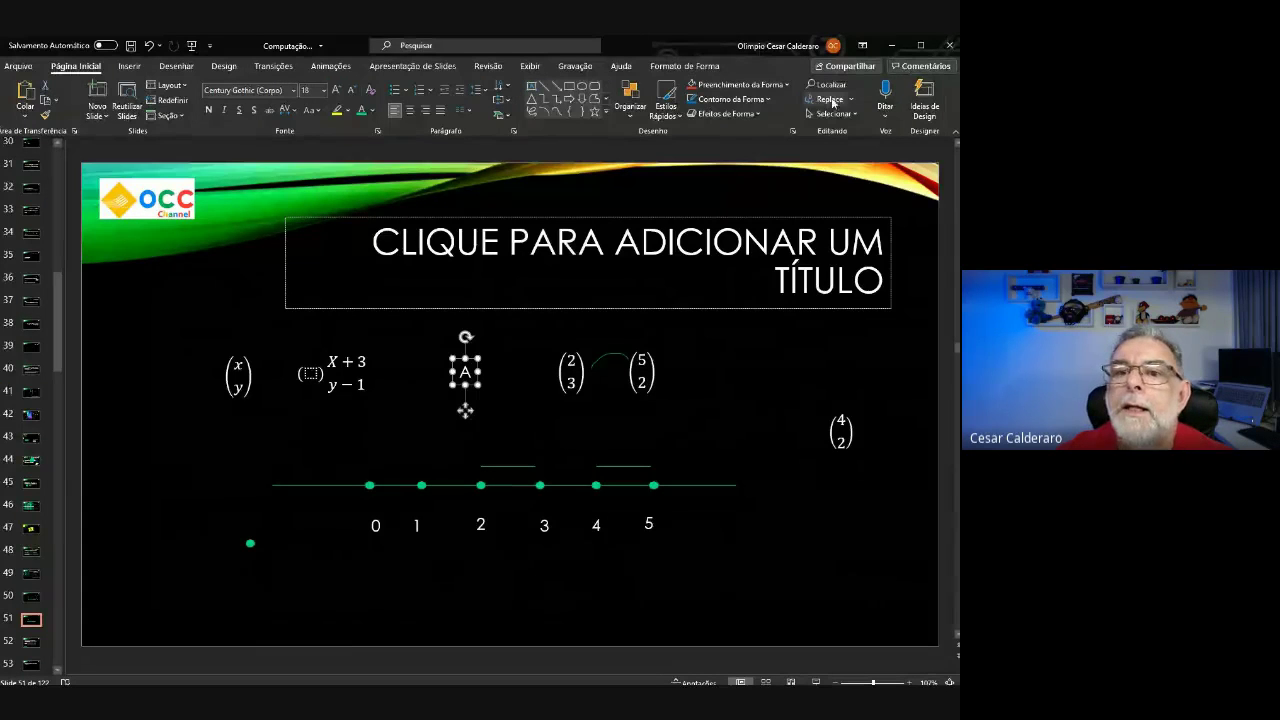
pyautogui.click(129, 66)
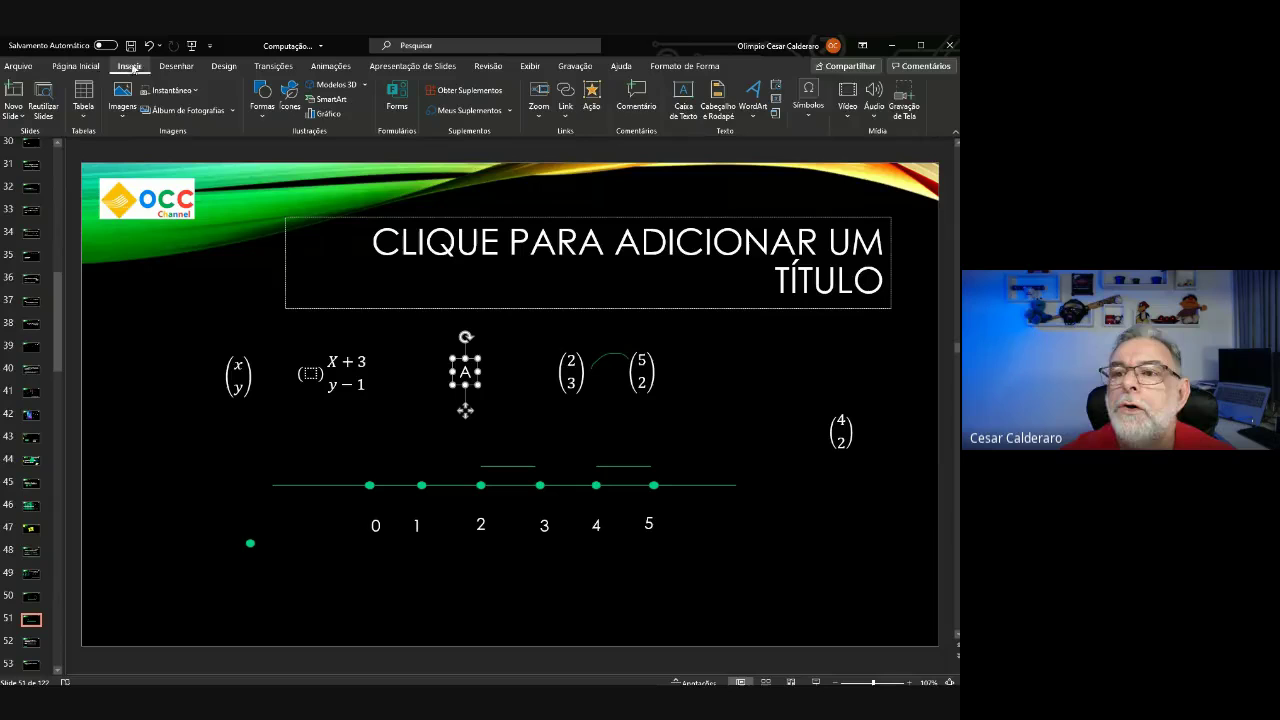
pyautogui.click(812, 116)
pyautogui.click(809, 180)
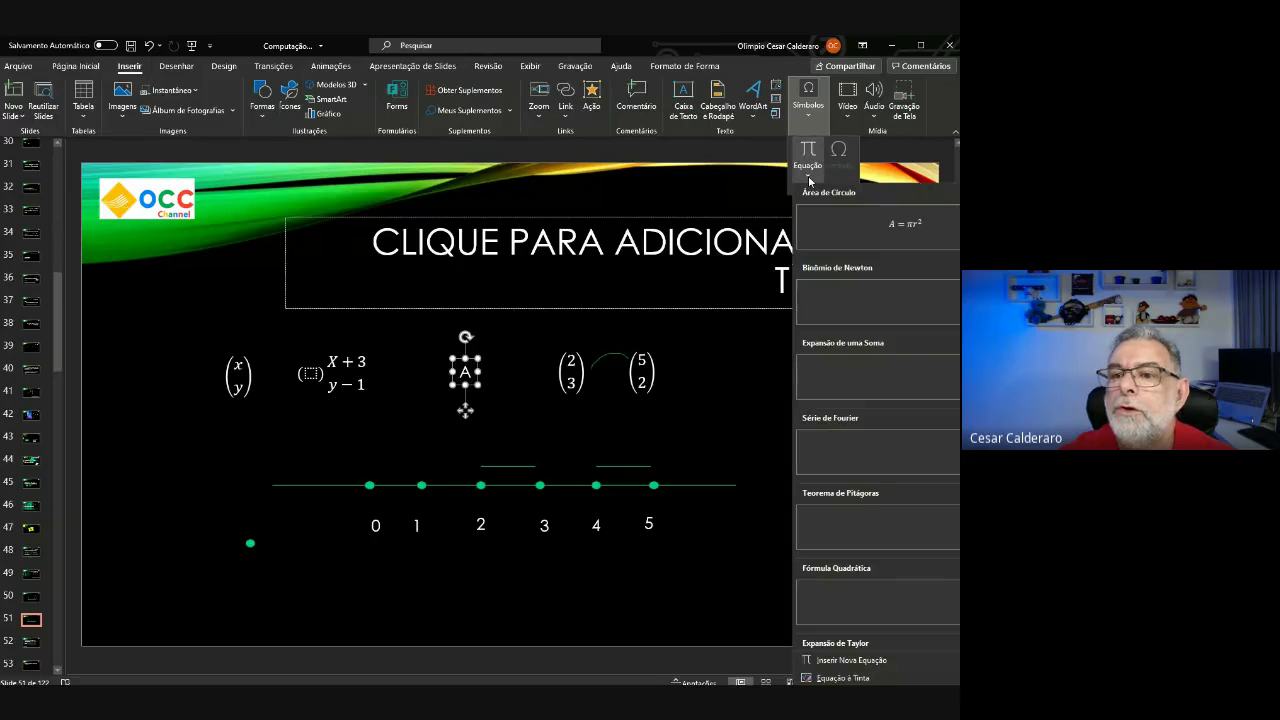
pyautogui.click(808, 151)
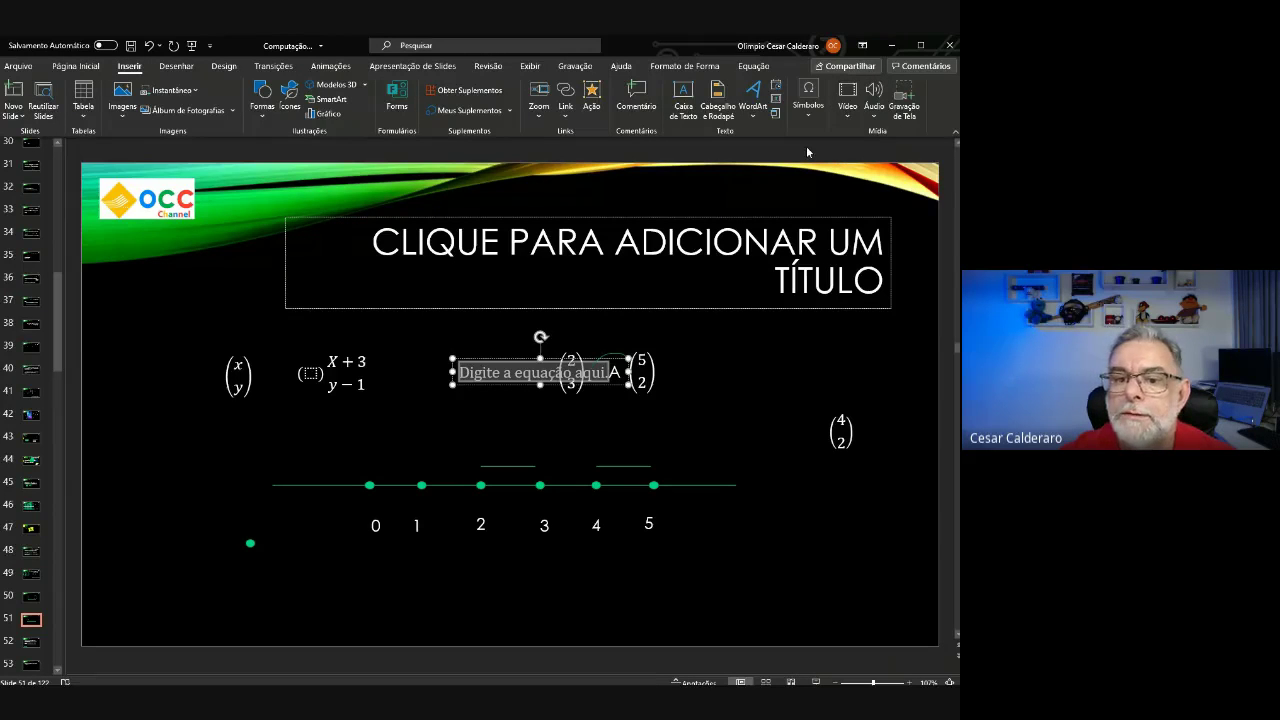
pyautogui.click(529, 368)
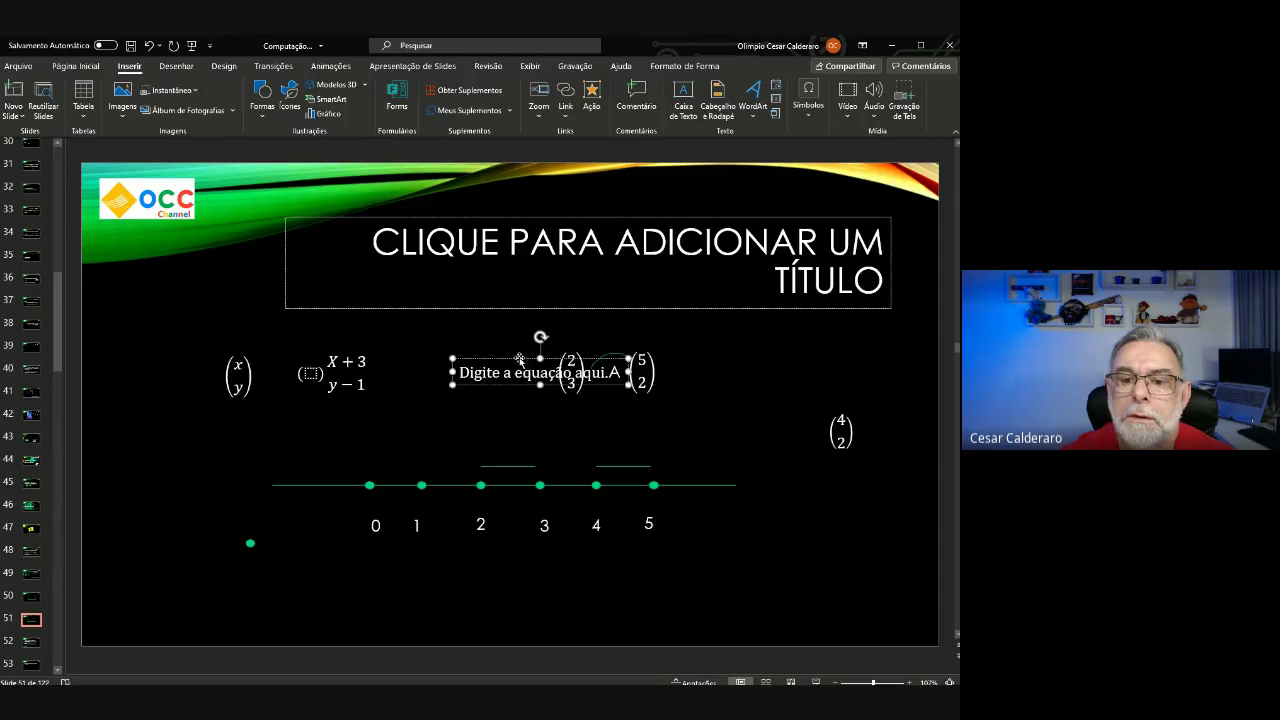
pyautogui.moveTo(523, 357); pyautogui.dragTo(641, 420)
pyautogui.click(624, 436)
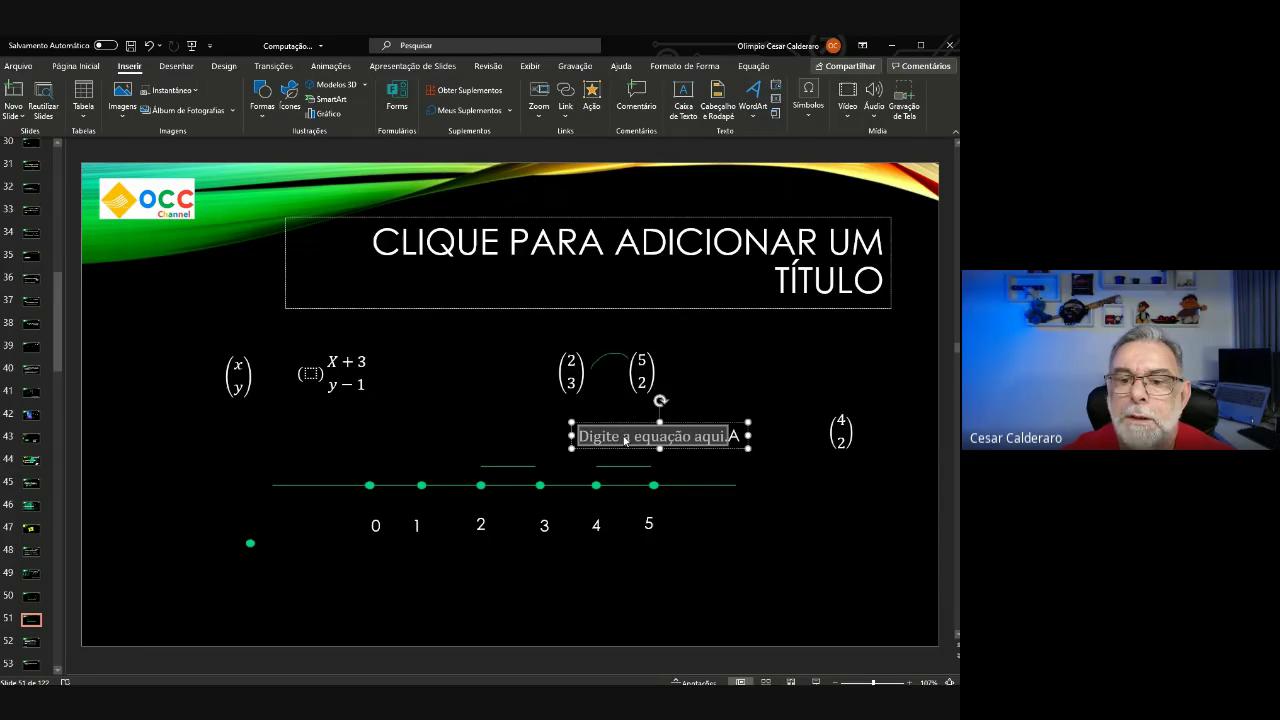
# Place the A label beside the (2,3) vector and insert another blank equation.
pyautogui.click(808, 100)
pyautogui.click(808, 150)
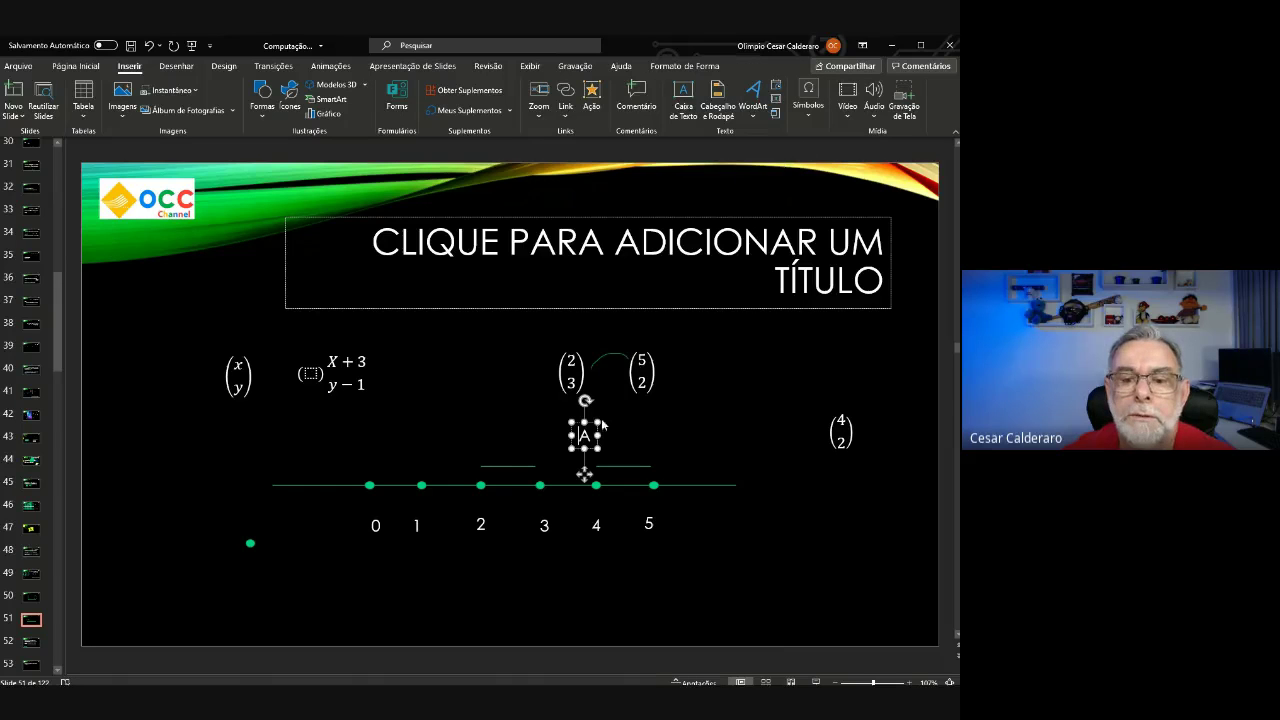
pyautogui.moveTo(592, 440); pyautogui.dragTo(549, 375)
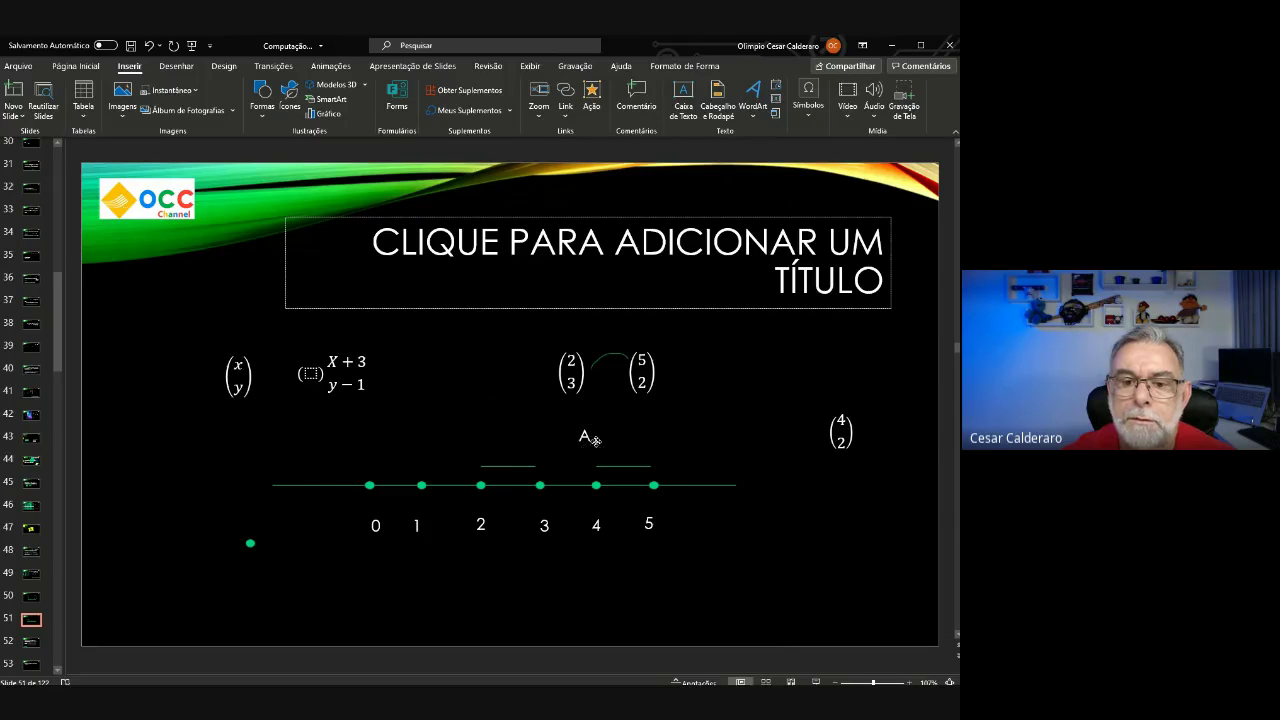
pyautogui.click(720, 334)
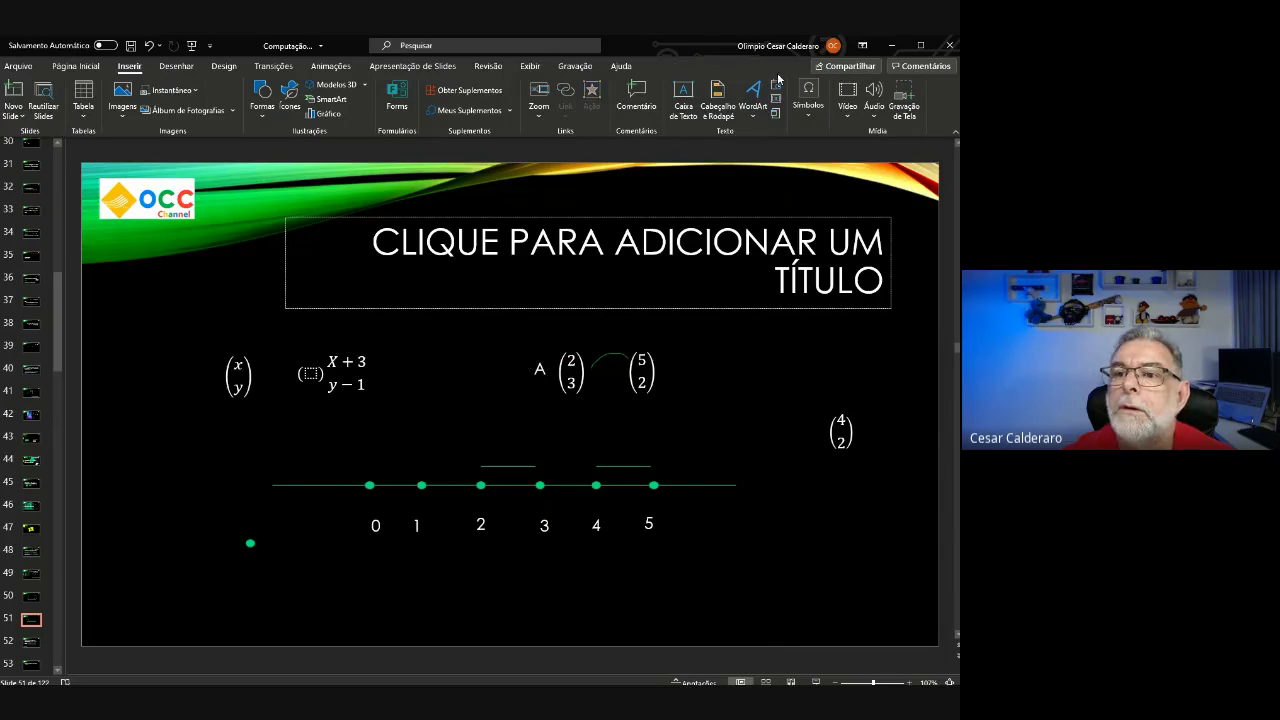
pyautogui.click(808, 105)
pyautogui.click(807, 150)
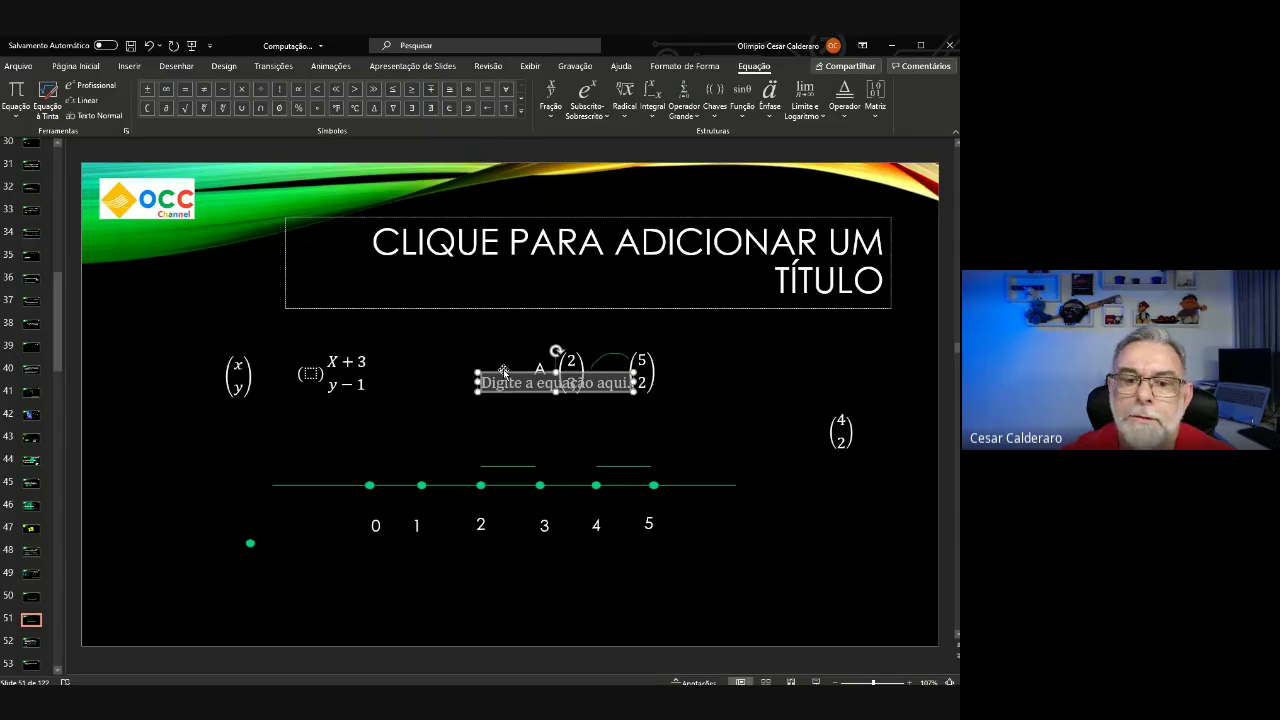
# Insert a 2×2 identity matrix (1 0 / 0 1) from the Matriz gallery beside the (4,2) vector.
pyautogui.moveTo(503, 369); pyautogui.dragTo(753, 355)
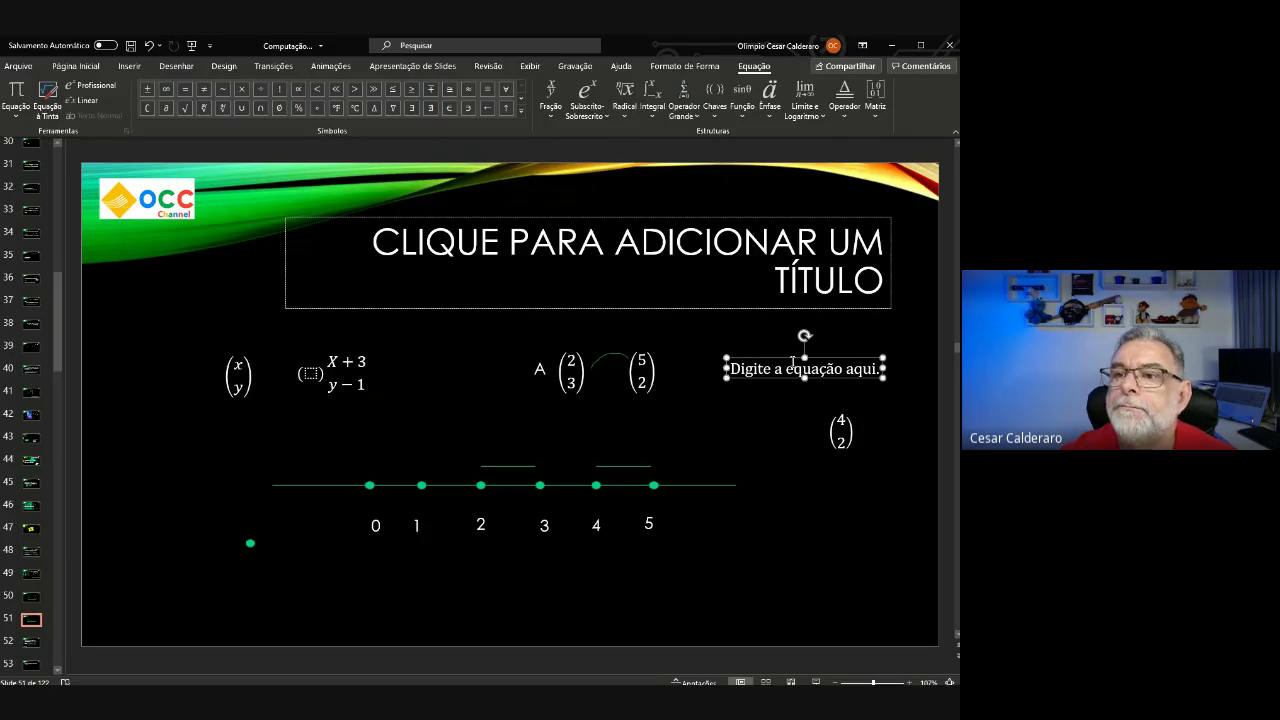
pyautogui.click(875, 116)
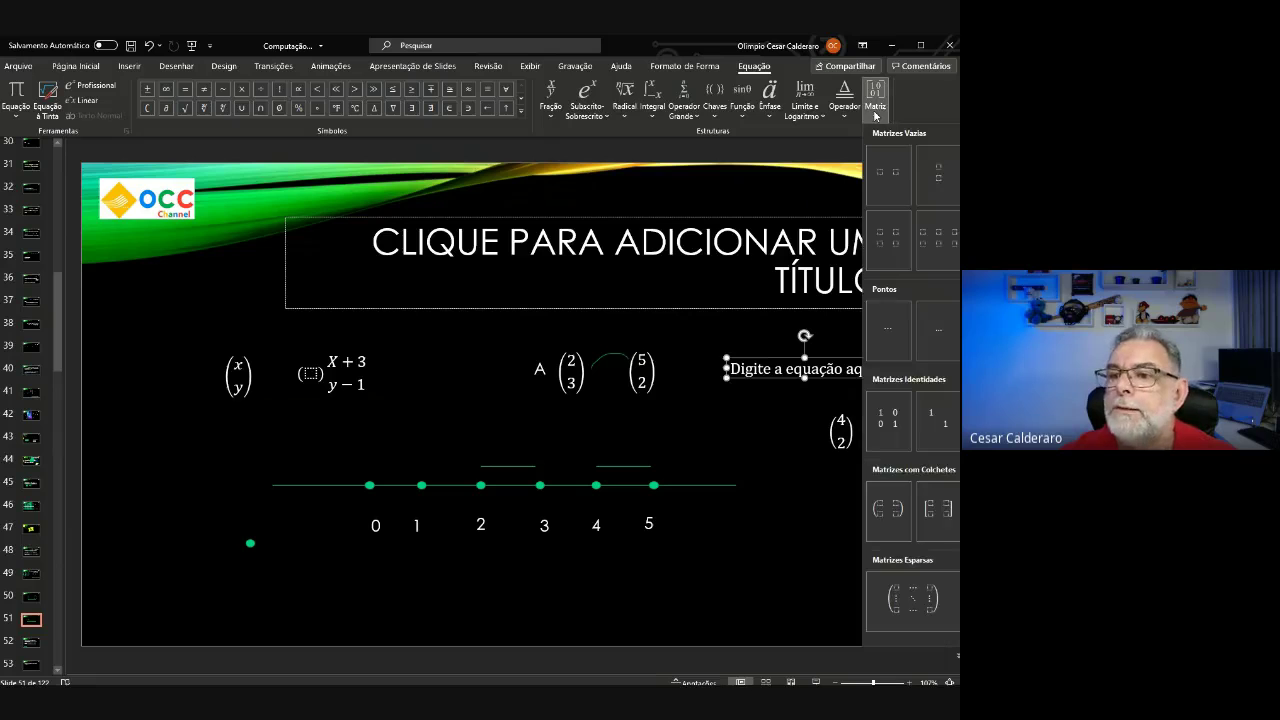
pyautogui.click(888, 418)
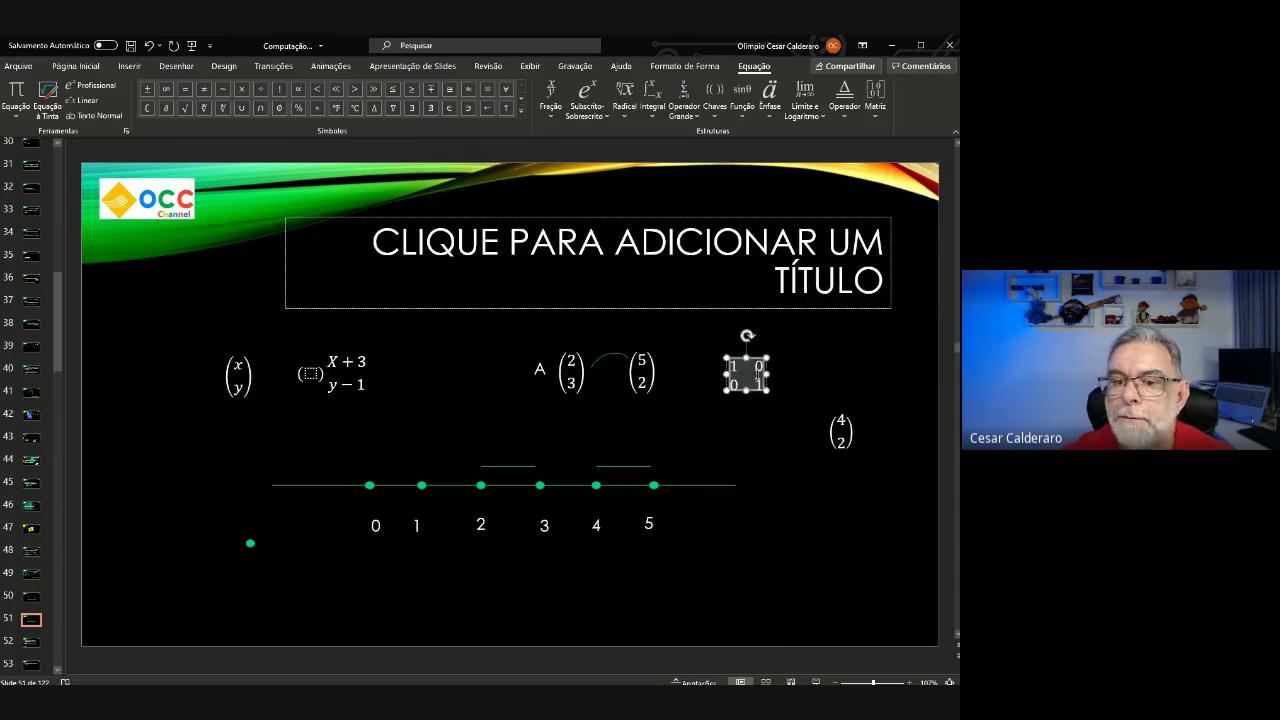
pyautogui.moveTo(745, 388)
pyautogui.mouseDown()
pyautogui.moveTo(436, 389)
pyautogui.moveTo(774, 393)
pyautogui.moveTo(891, 442)
pyautogui.mouseUp()
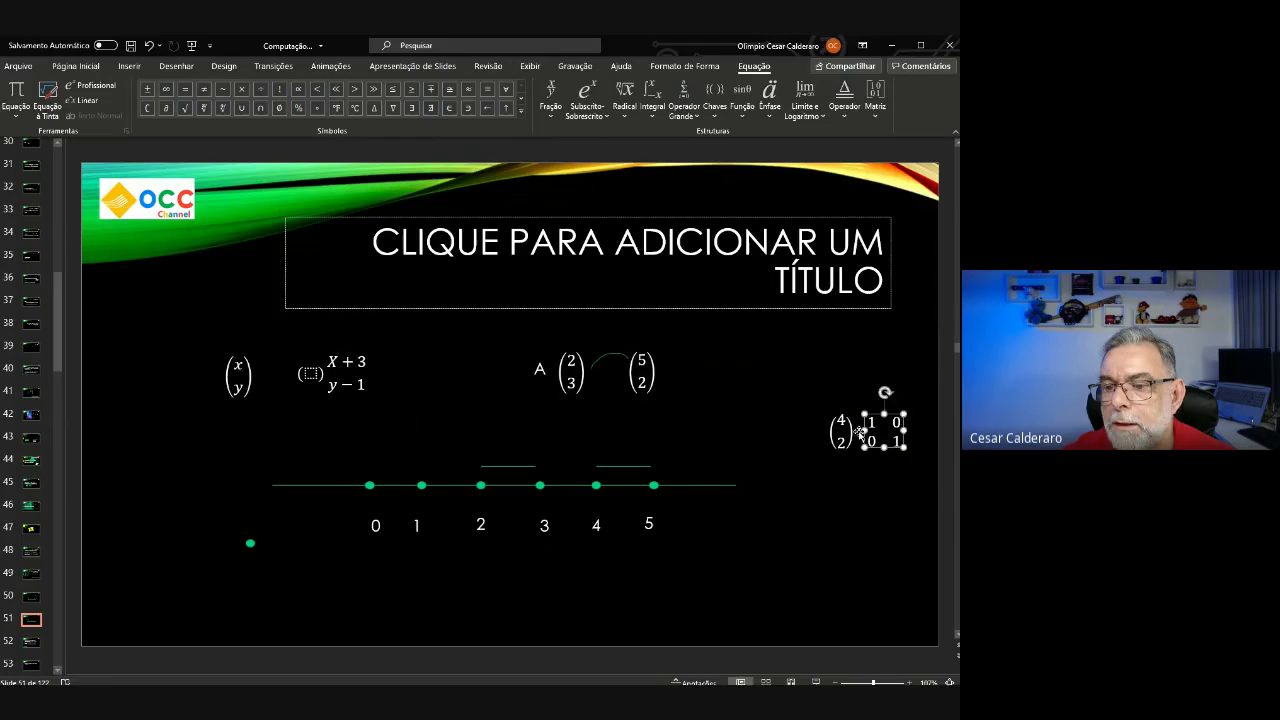
pyautogui.click(870, 467)
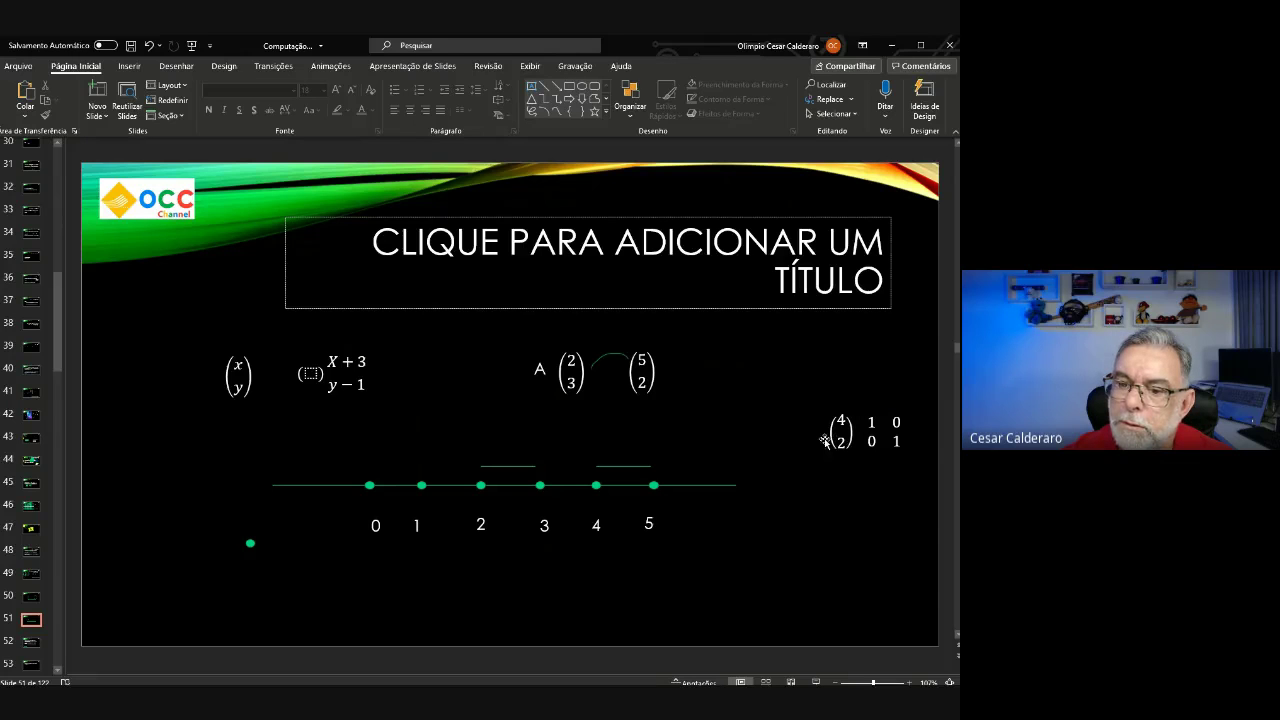
# Shift the (4,2) vector and identity matrix left, and copy (4,2) to the matrix's right.
pyautogui.click(824, 441)
pyautogui.moveTo(824, 441); pyautogui.dragTo(792, 441)
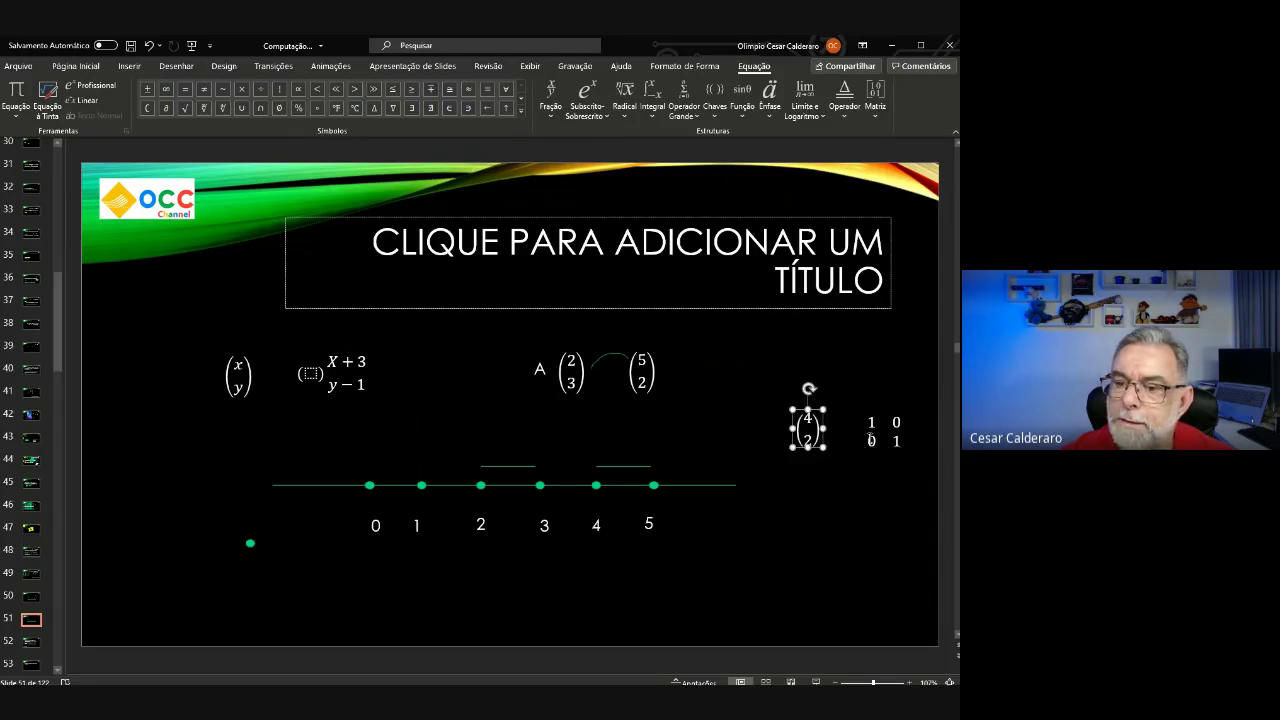
pyautogui.click(870, 437)
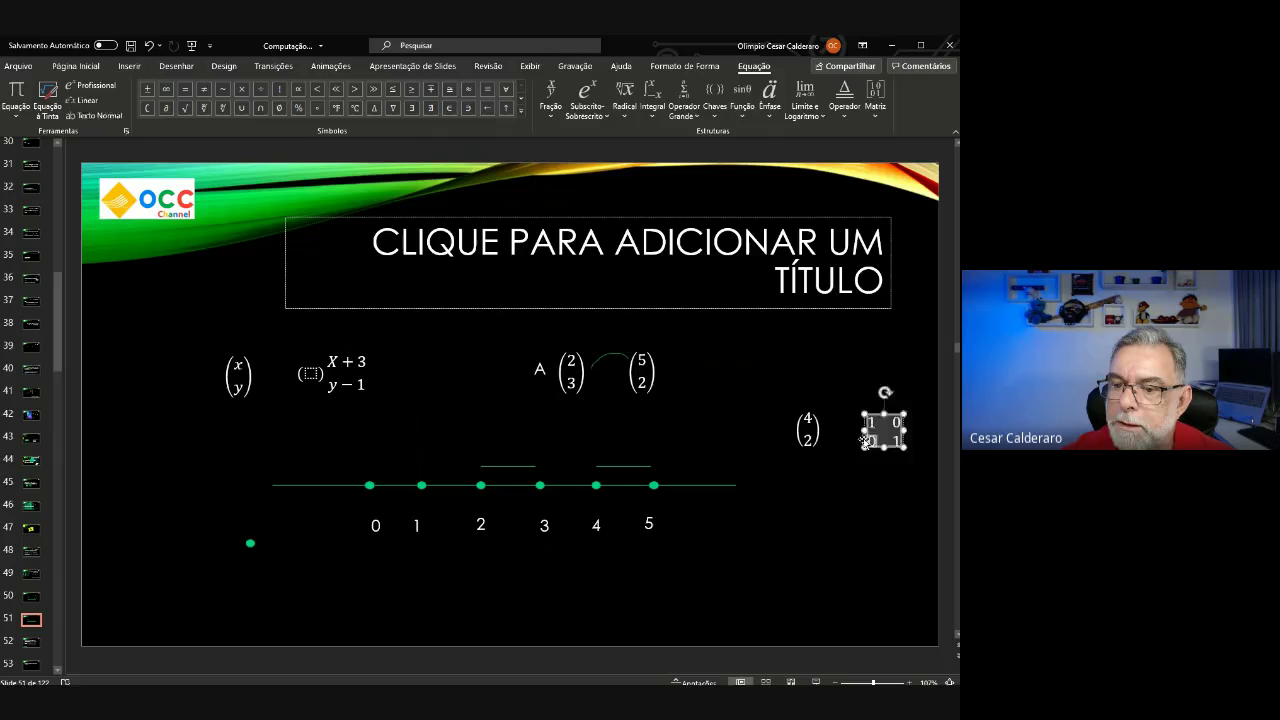
pyautogui.moveTo(864, 438); pyautogui.dragTo(830, 438)
pyautogui.click(826, 437)
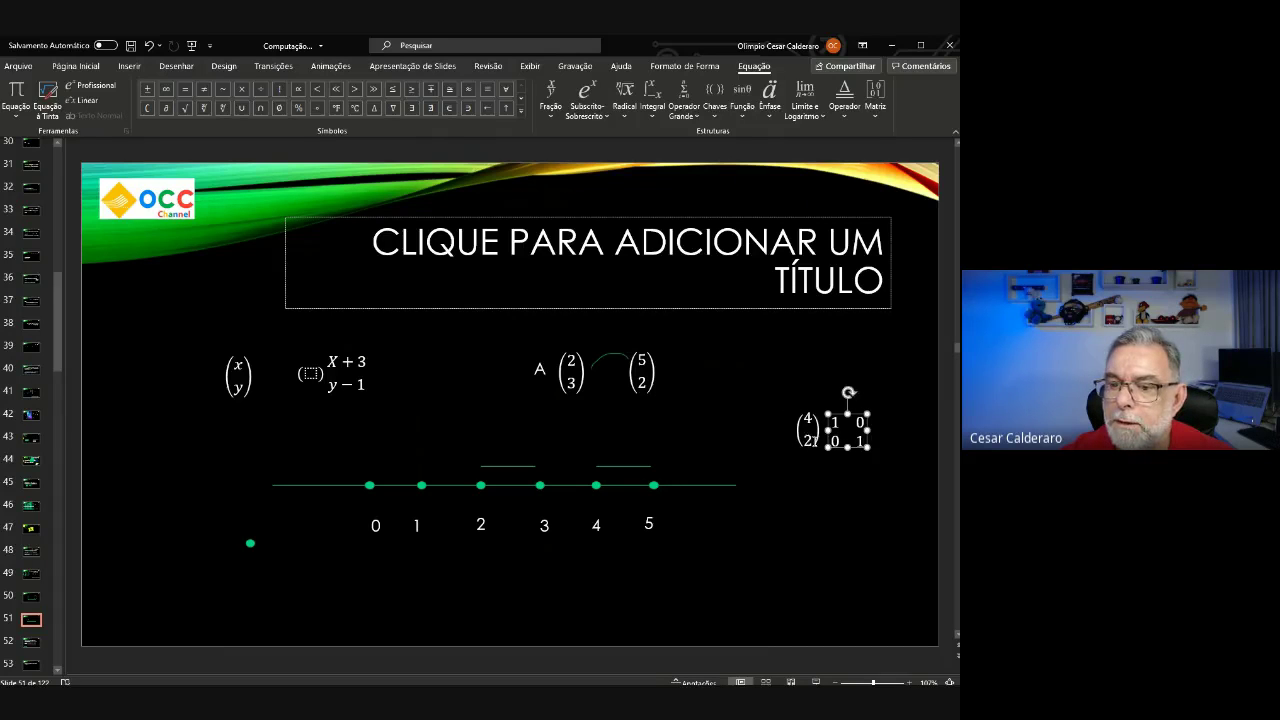
pyautogui.moveTo(810, 433); pyautogui.dragTo(904, 459)
pyautogui.click(874, 488)
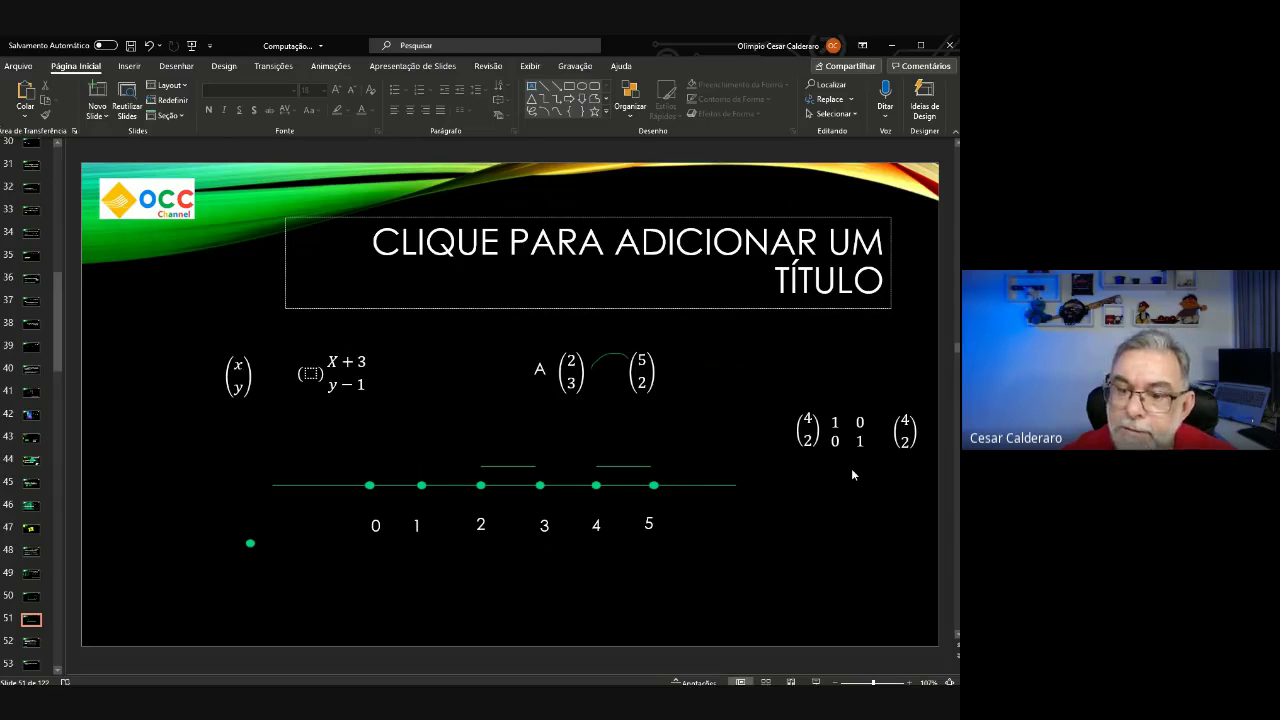
# Replace the matrix's top-left 1 with 0,5, undoing an accidental whole-matrix replacement.
pyautogui.click(836, 421)
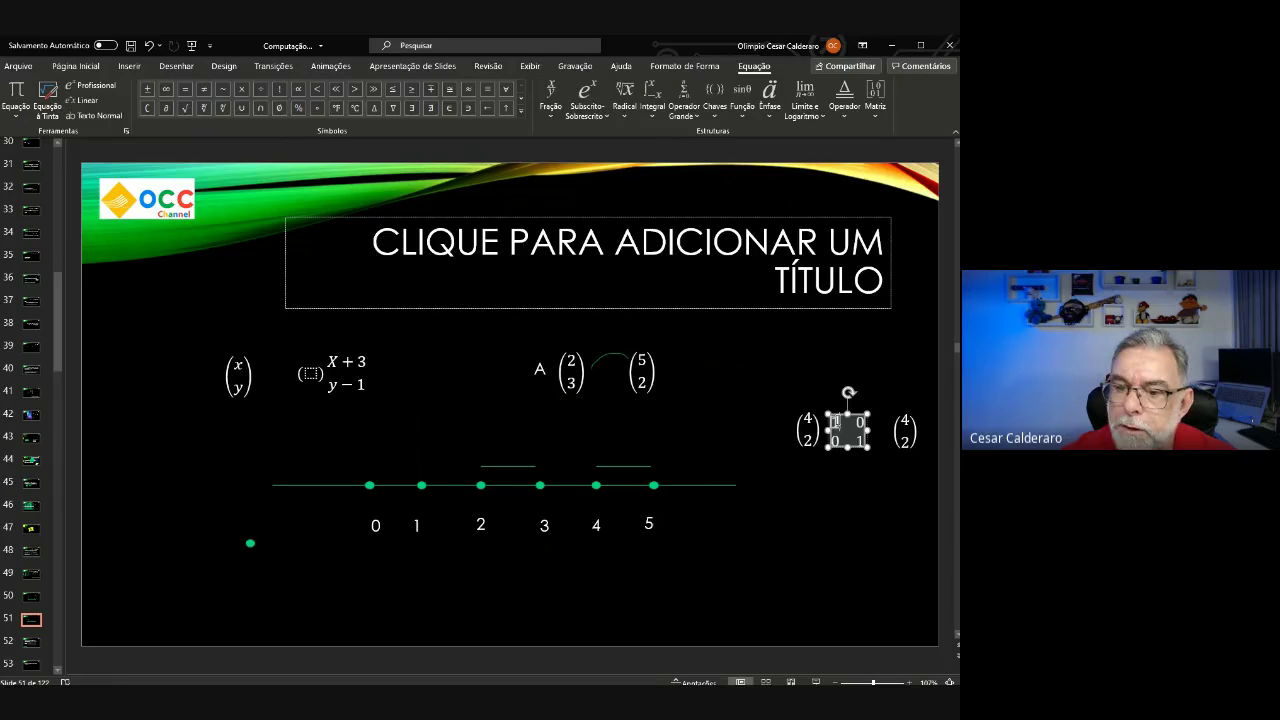
pyautogui.doubleClick(835, 421)
pyautogui.write('0')
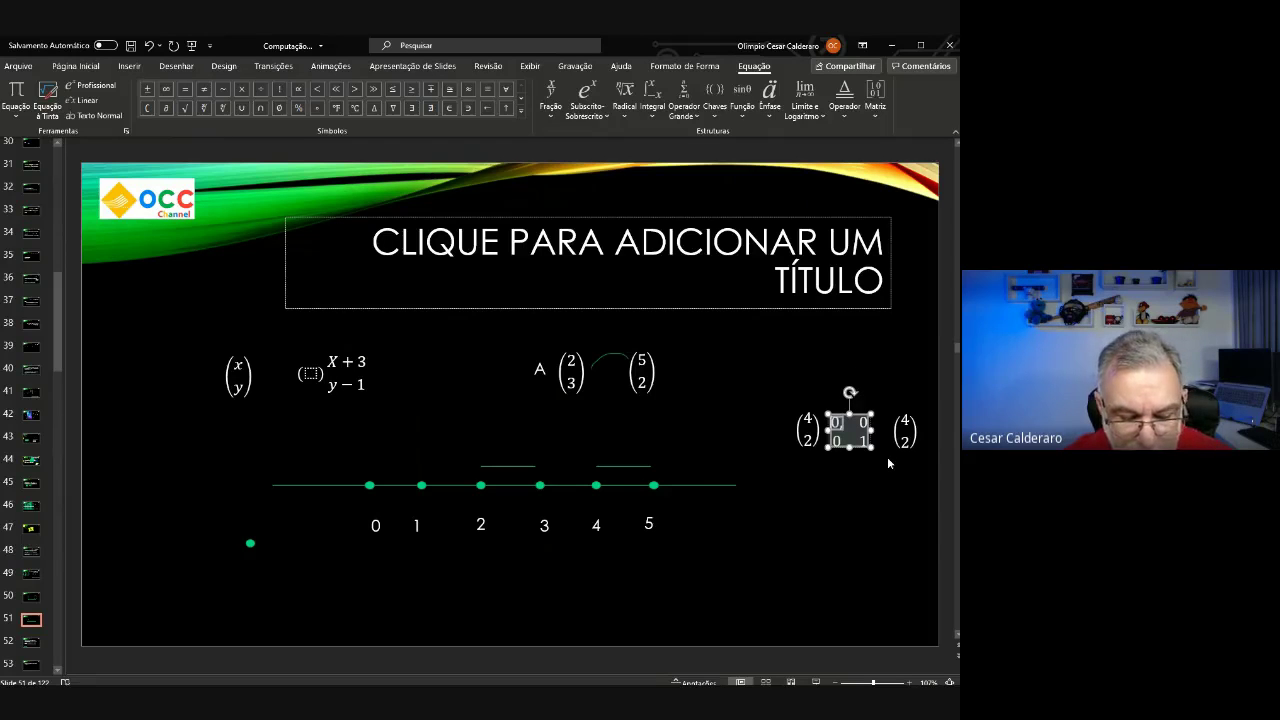
pyautogui.write(',5')
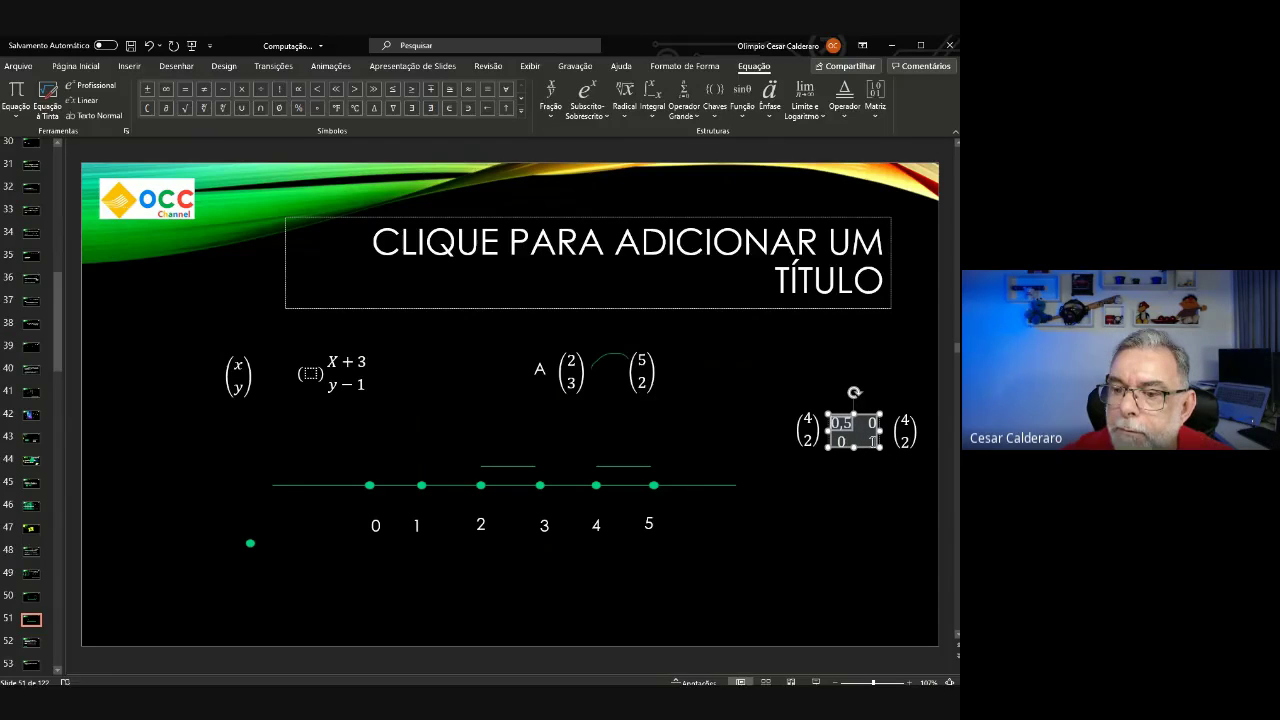
pyautogui.click(871, 441)
pyautogui.tripleClick(869, 441)
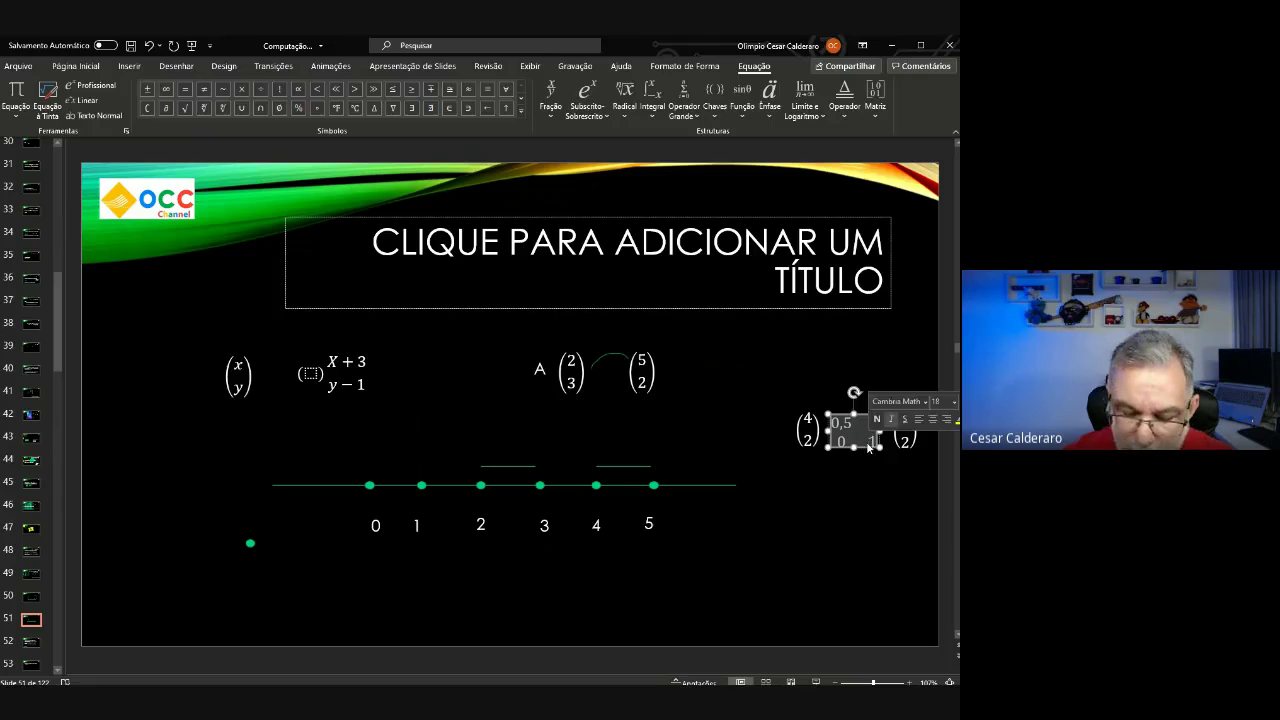
pyautogui.write('0')
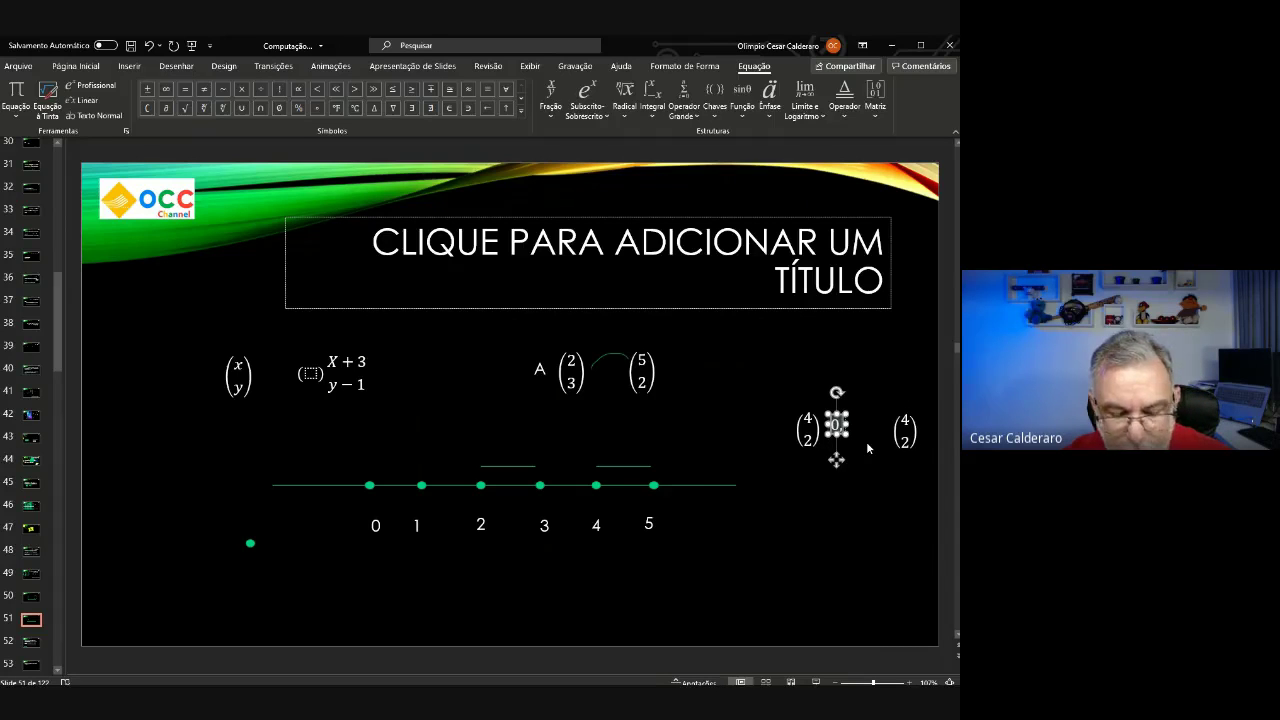
pyautogui.write(',5')
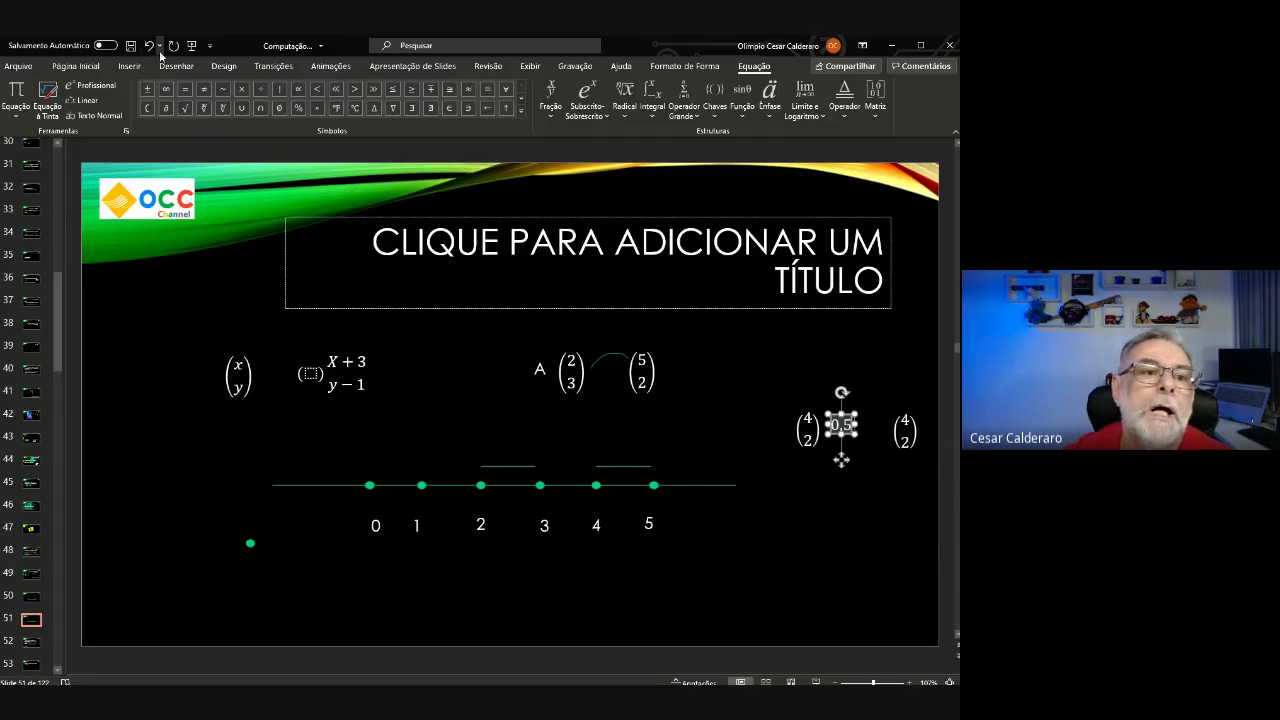
pyautogui.click(148, 45)
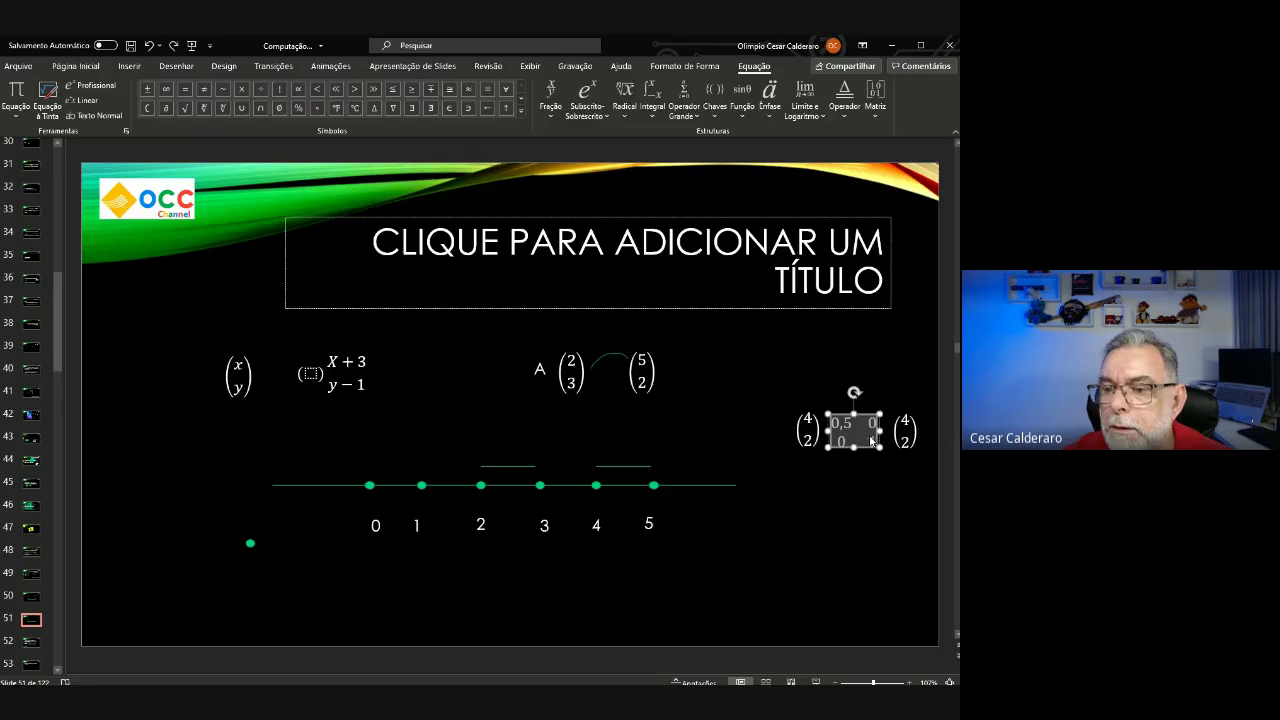
# Enter 0,5 in the matrix's bottom-right cell, undoing the stray entries along the way.
pyautogui.press('Left')
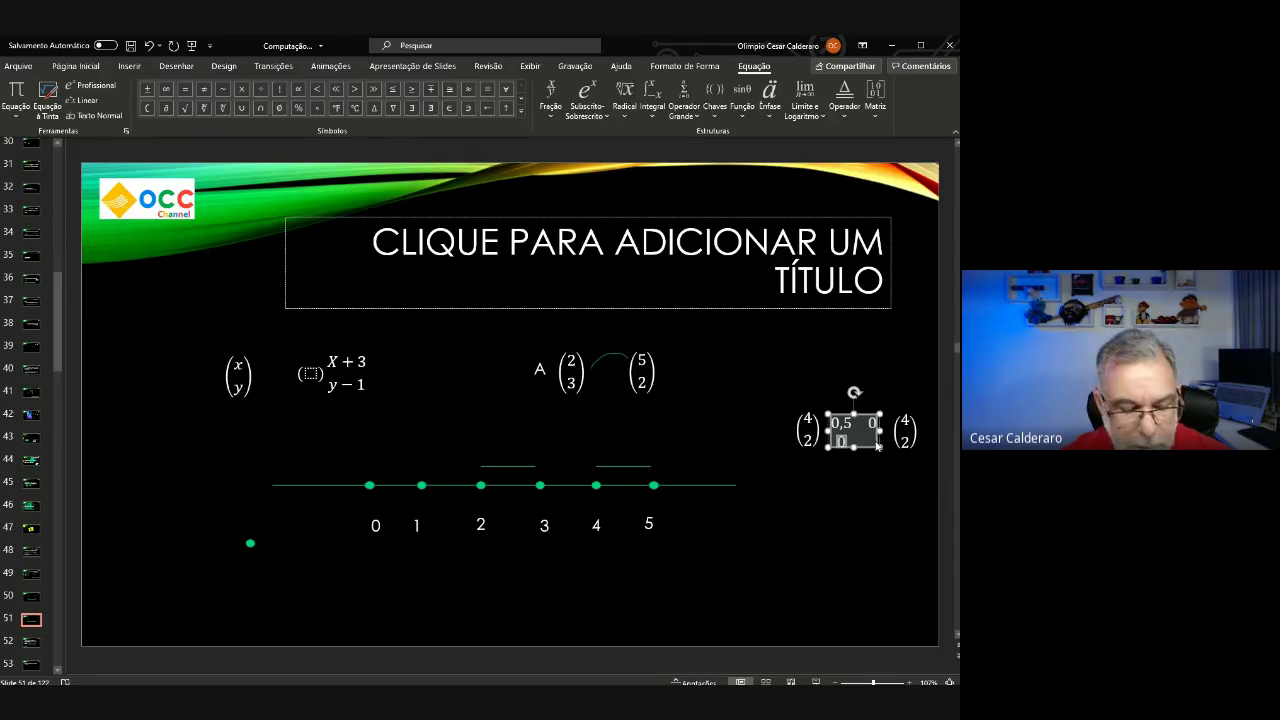
pyautogui.press('Right')
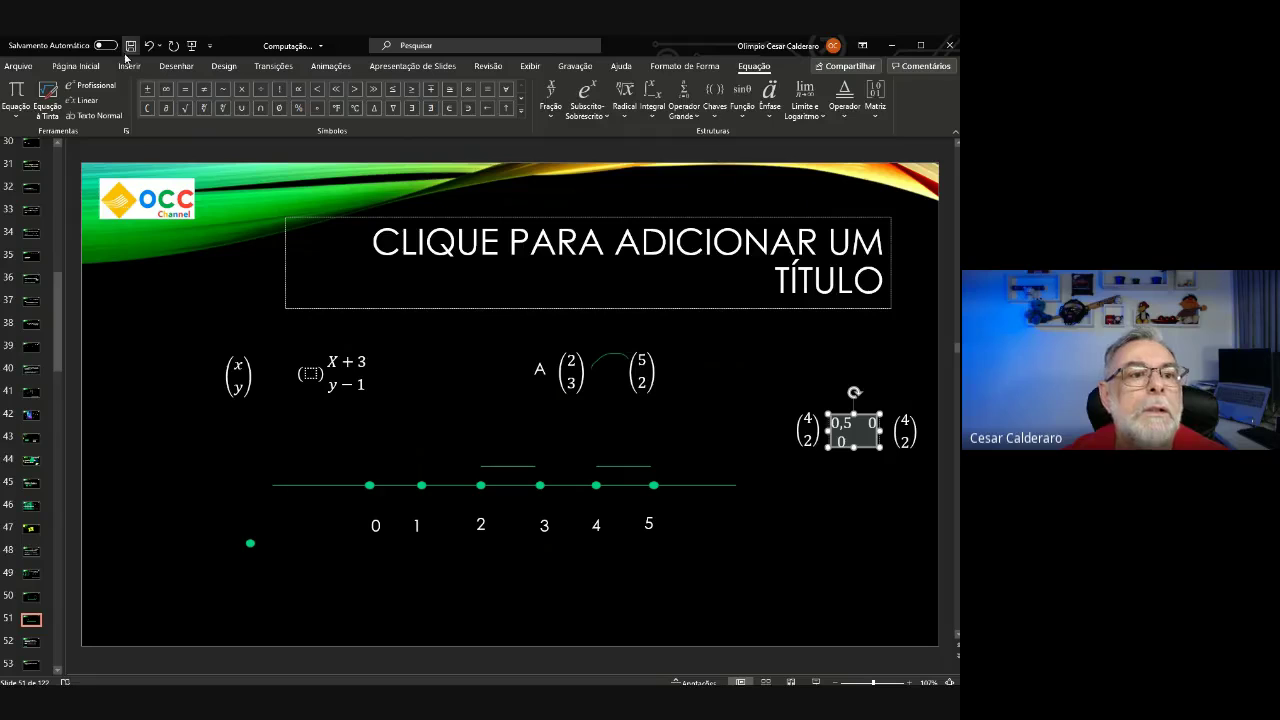
pyautogui.press('Left')
pyautogui.press('Right')
pyautogui.write('1')
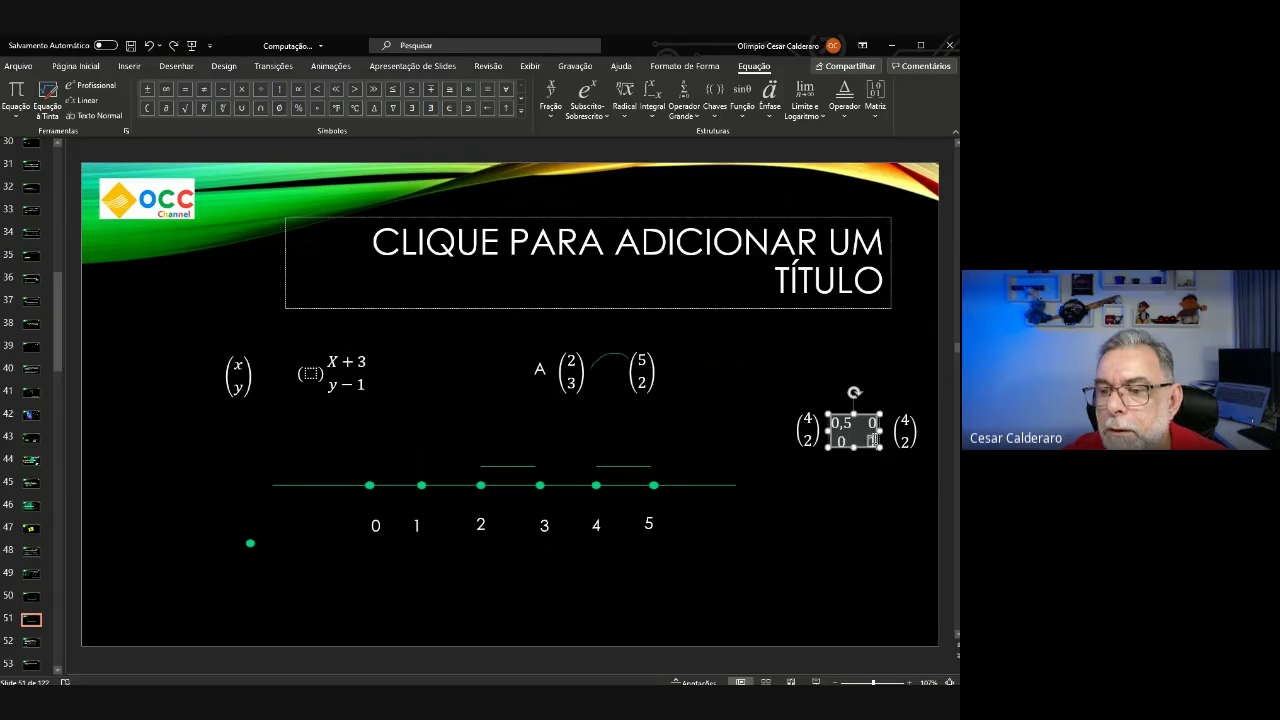
pyautogui.hotkey('ctrl', 'z')
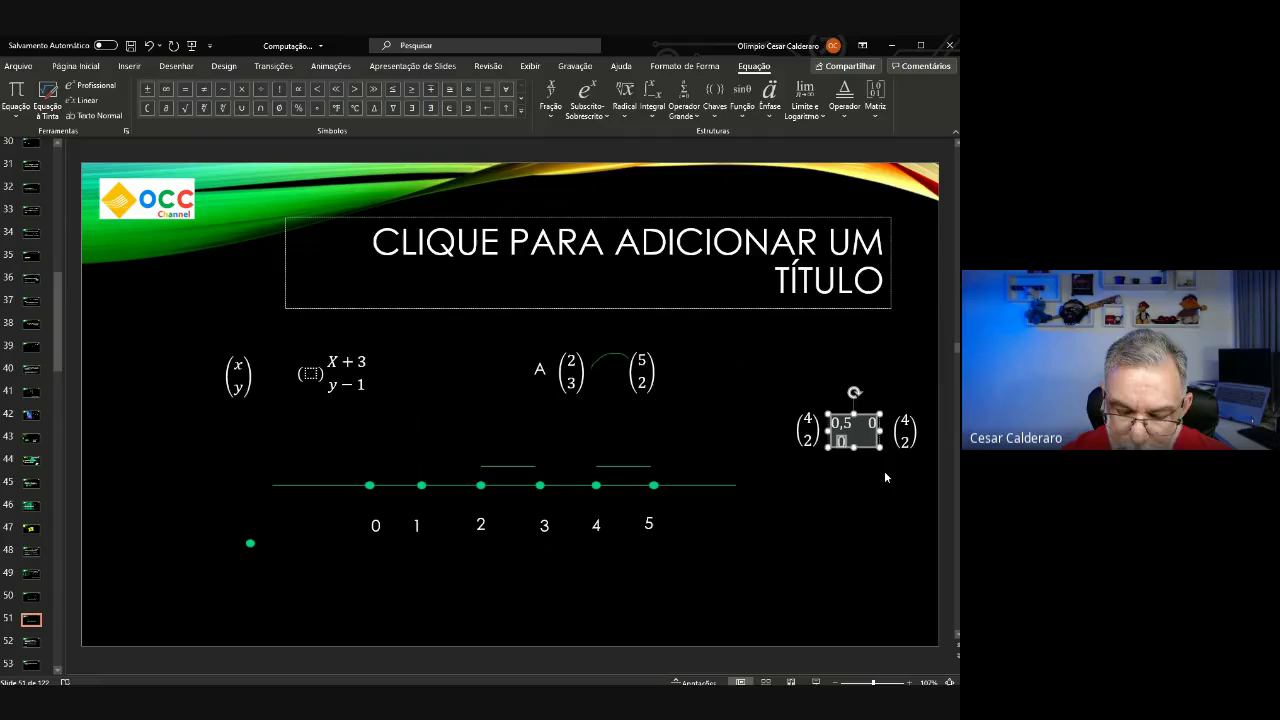
pyautogui.write('0,5')
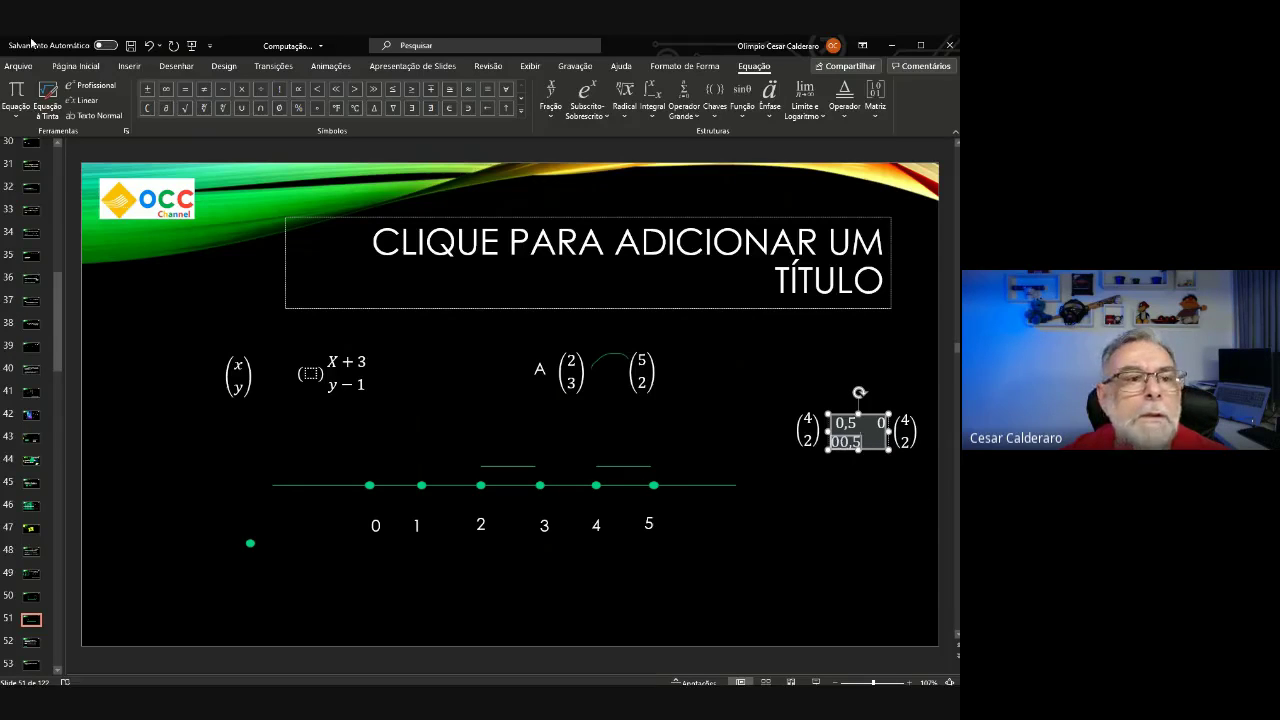
pyautogui.click(150, 45)
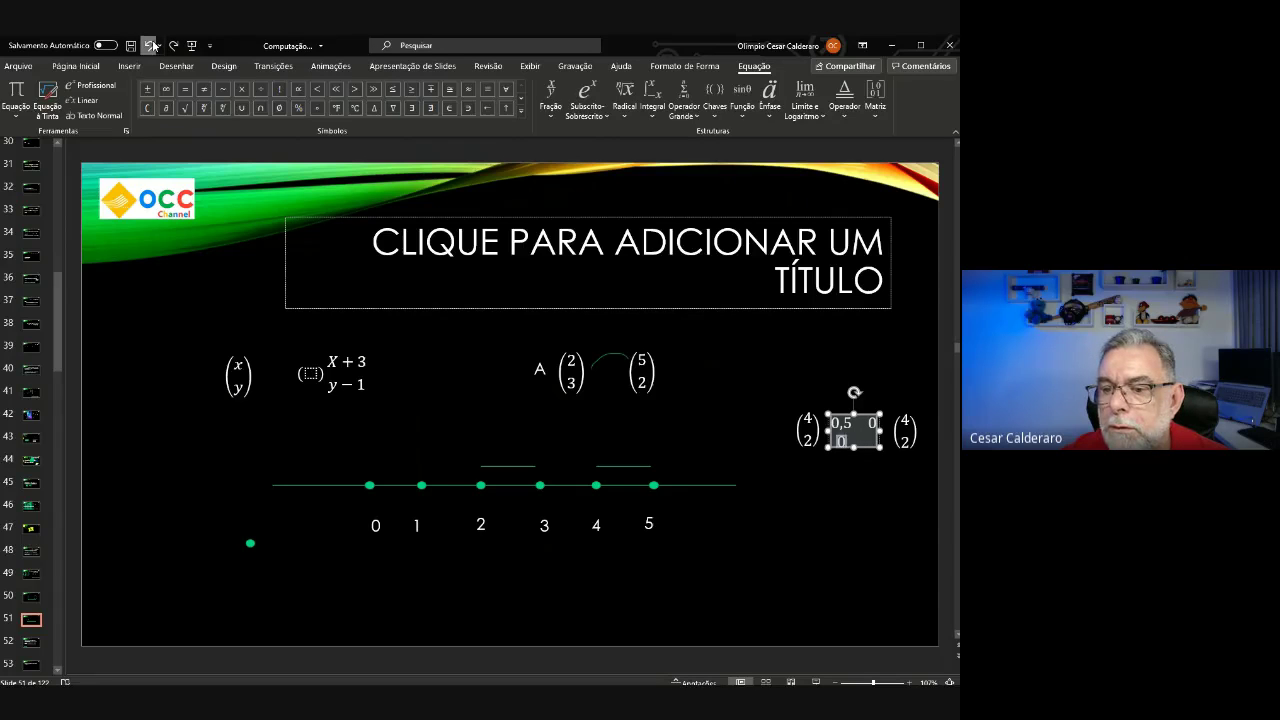
pyautogui.click(871, 440)
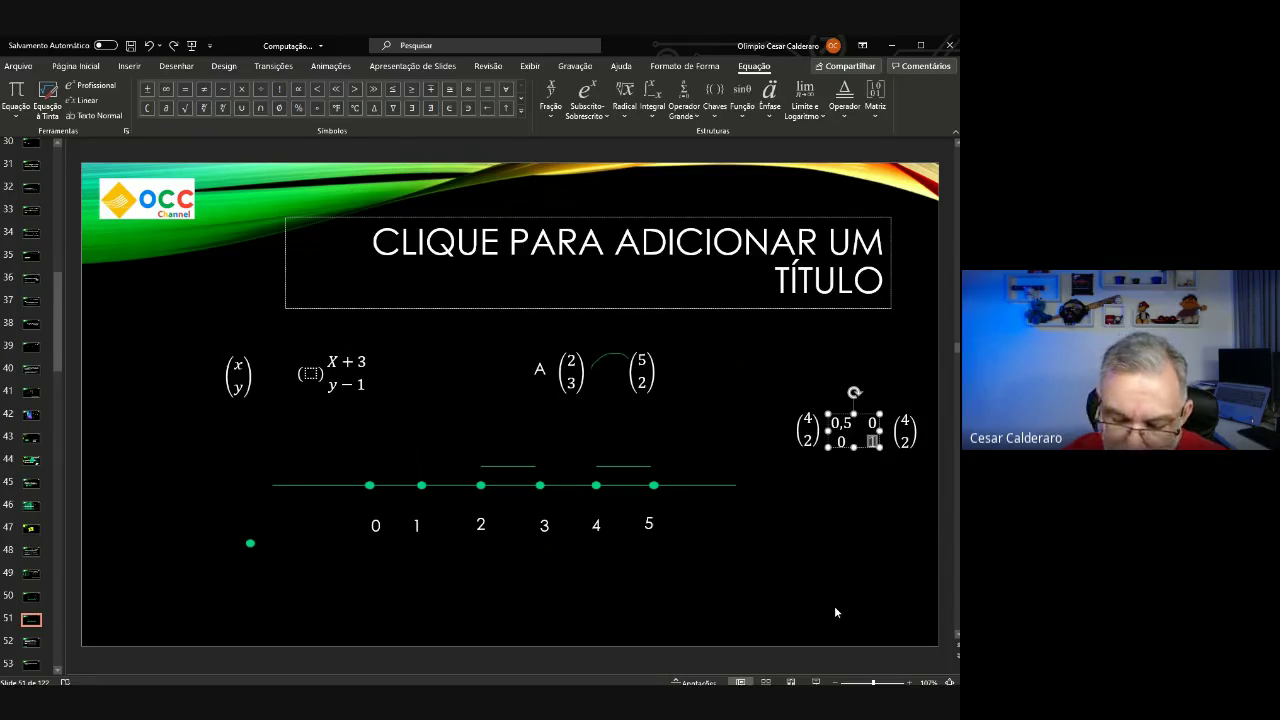
pyautogui.write('0,5')
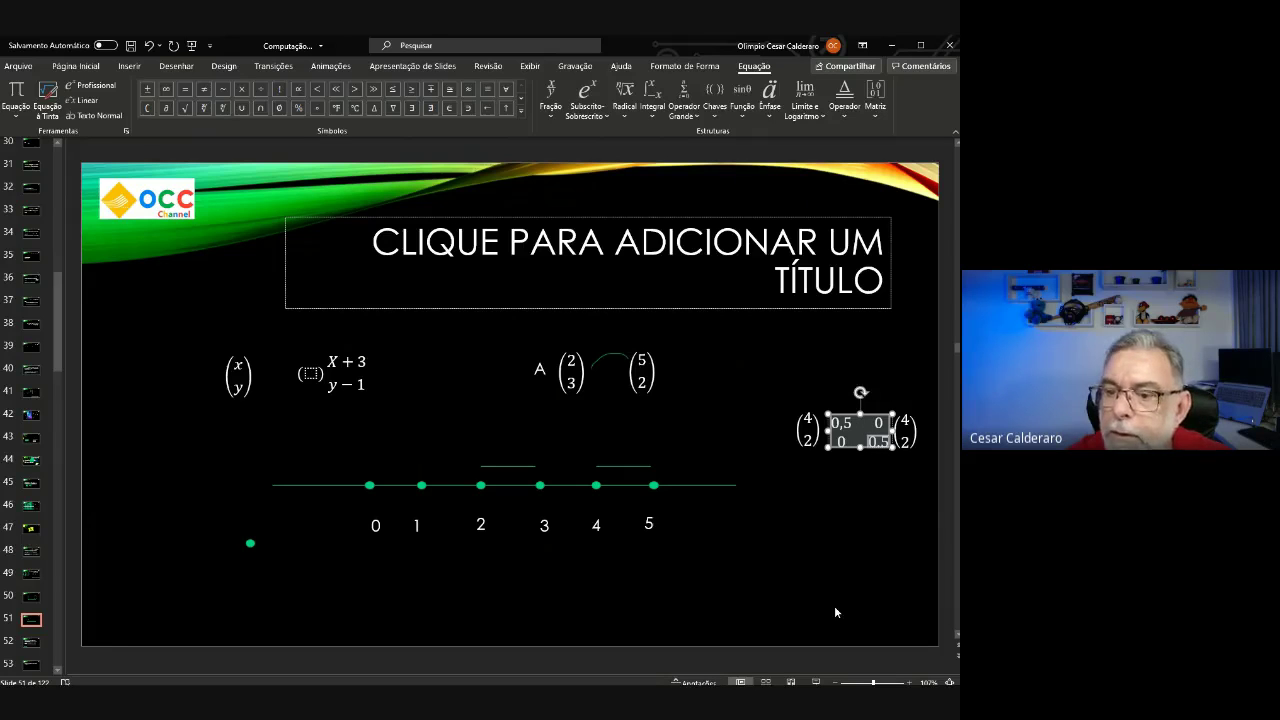
pyautogui.click(880, 537)
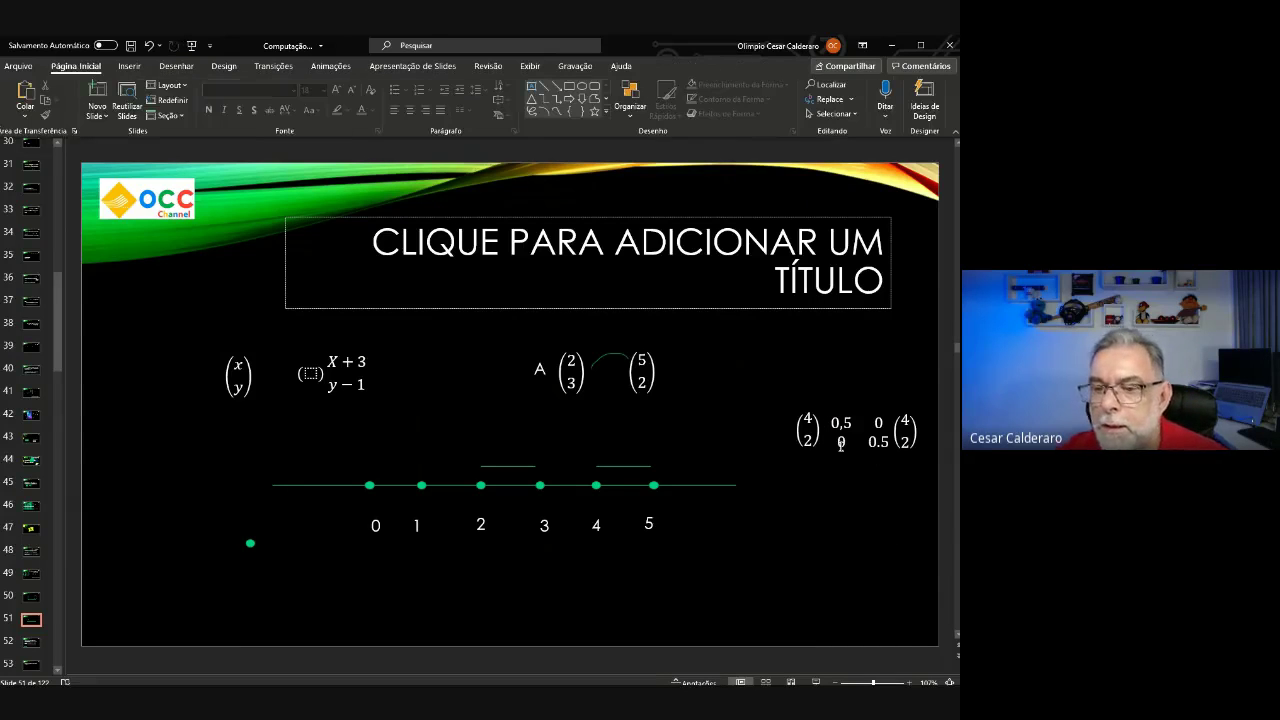
# Shift the (4 2) vector and scaling matrix left, and type 2 as the result vector's top entry.
pyautogui.moveTo(817, 441); pyautogui.dragTo(778, 442)
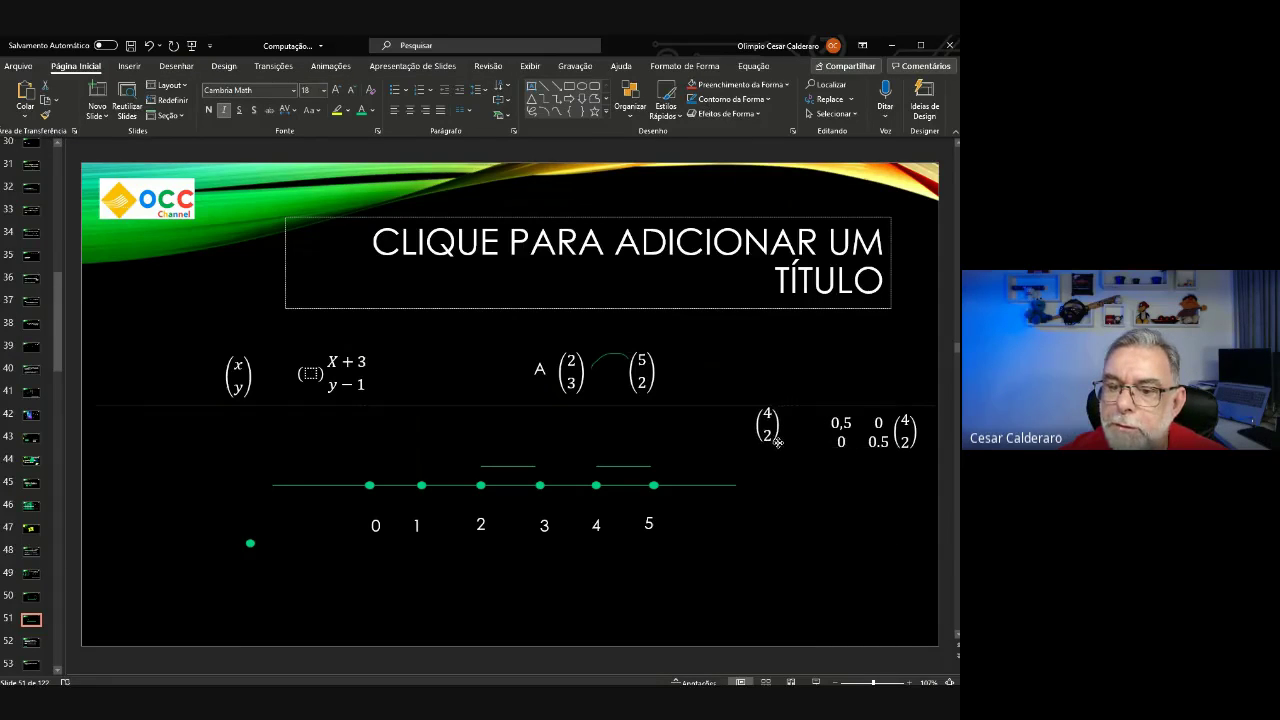
pyautogui.click(853, 446)
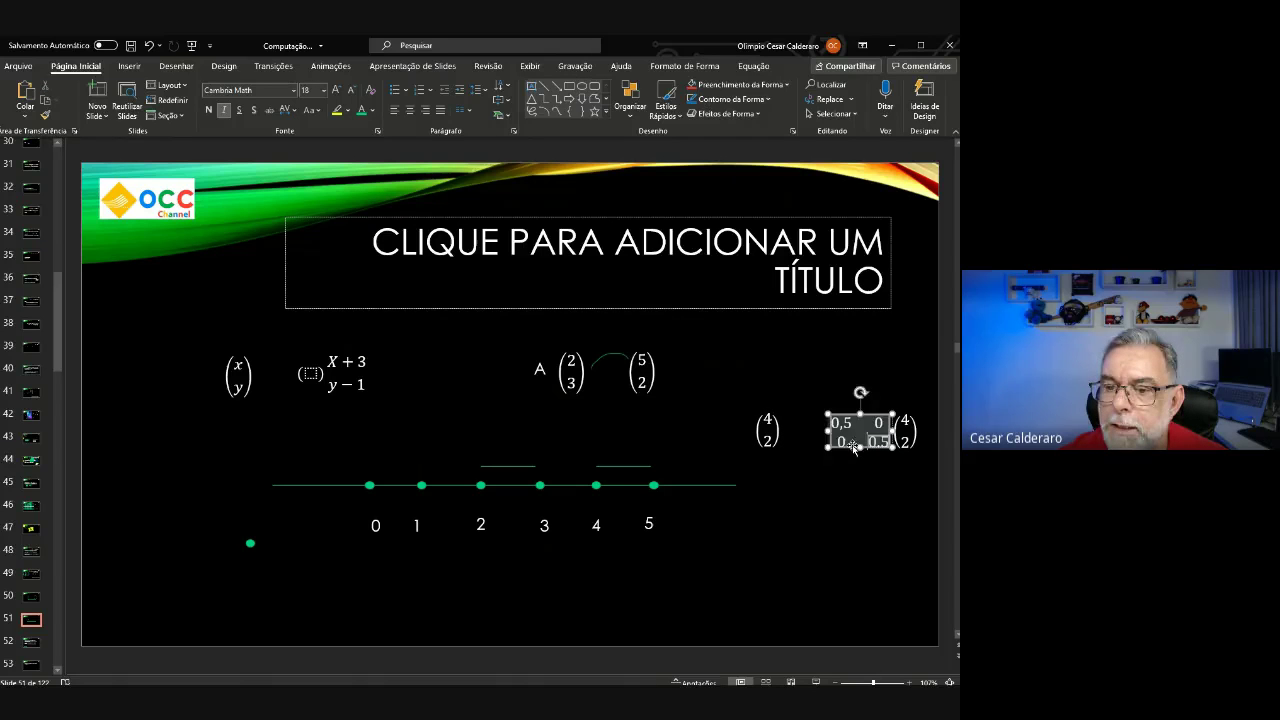
pyautogui.moveTo(853, 446); pyautogui.dragTo(816, 442)
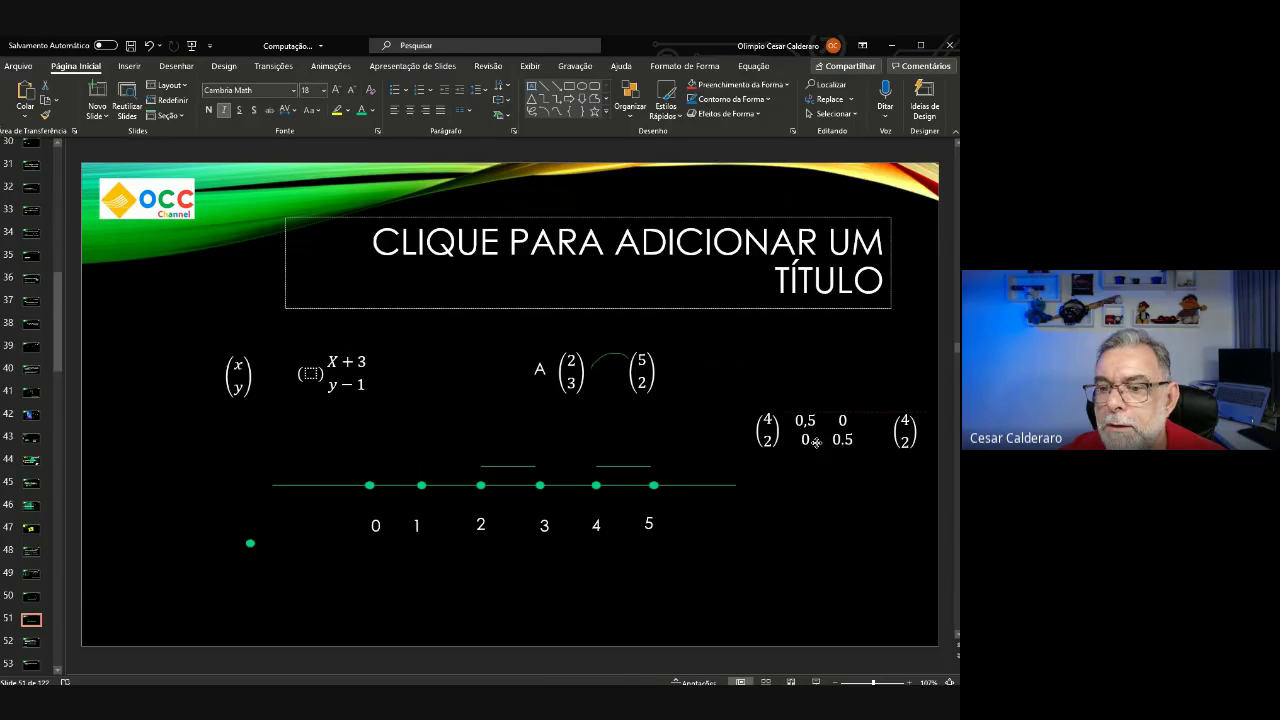
pyautogui.click(818, 495)
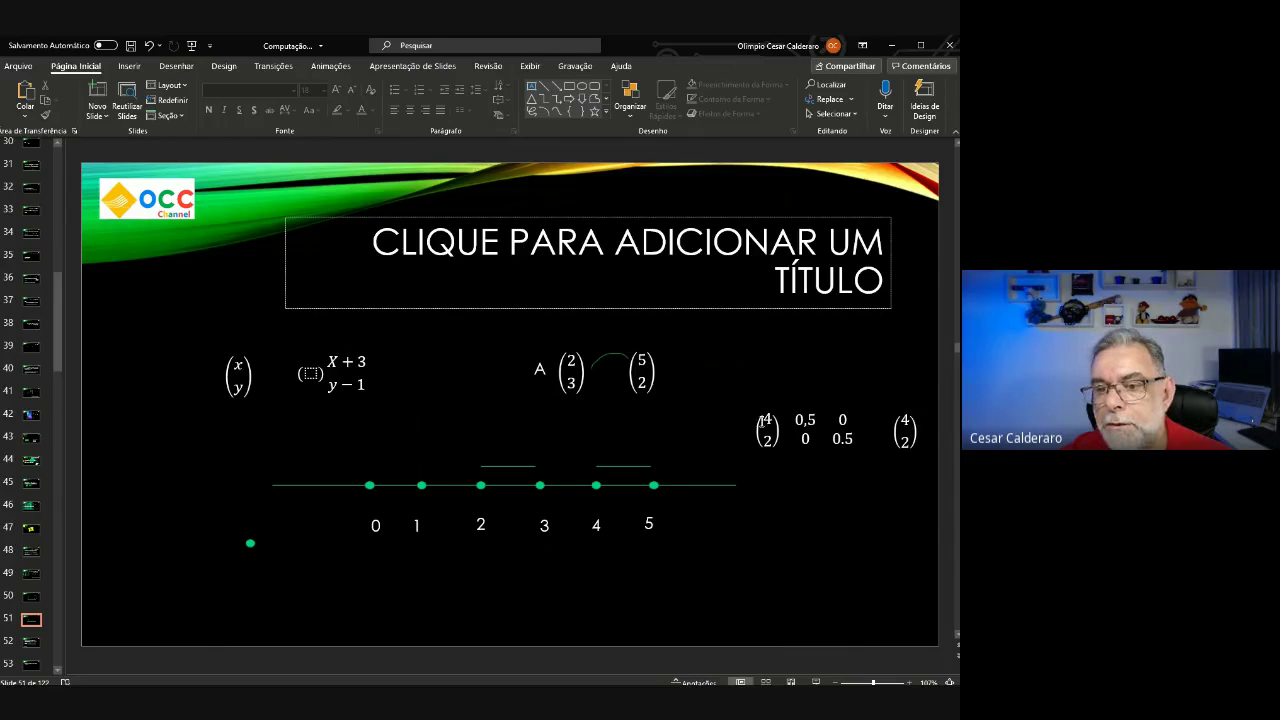
pyautogui.click(905, 421)
pyautogui.write('2')
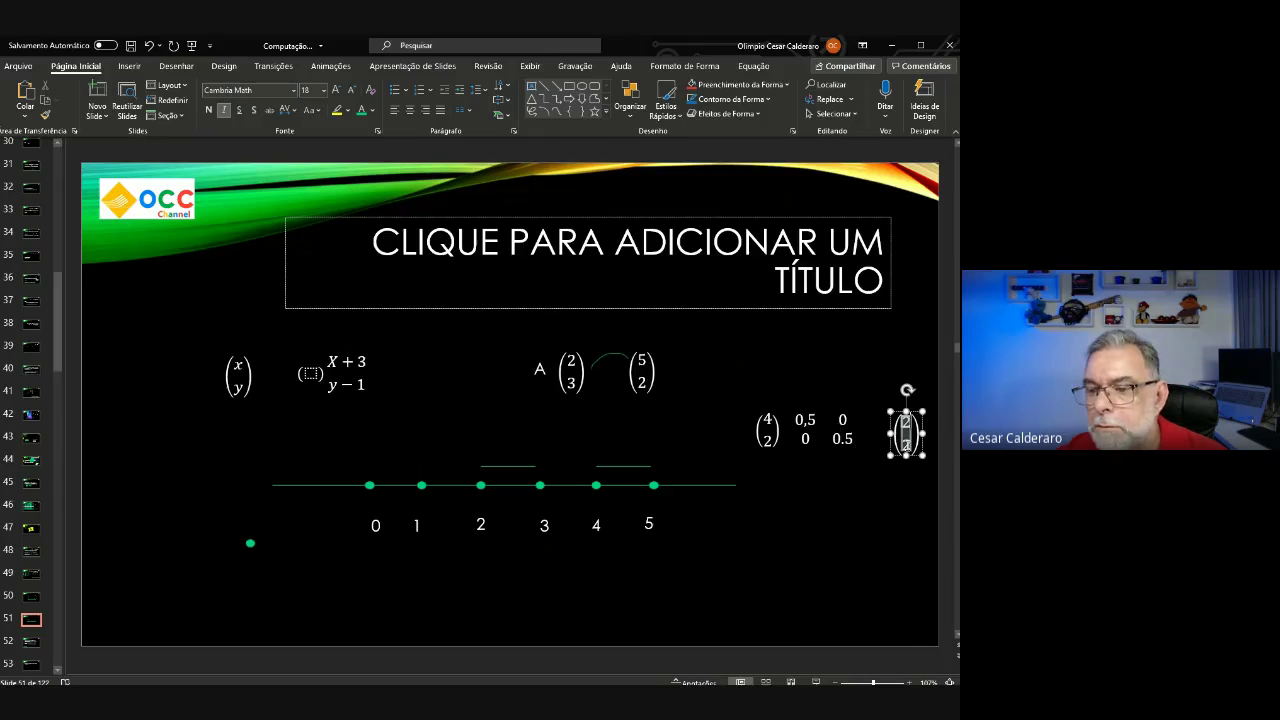
# Change the result vector's bottom entry to 1 so it reads 2 over 1.
pyautogui.doubleClick(906, 444)
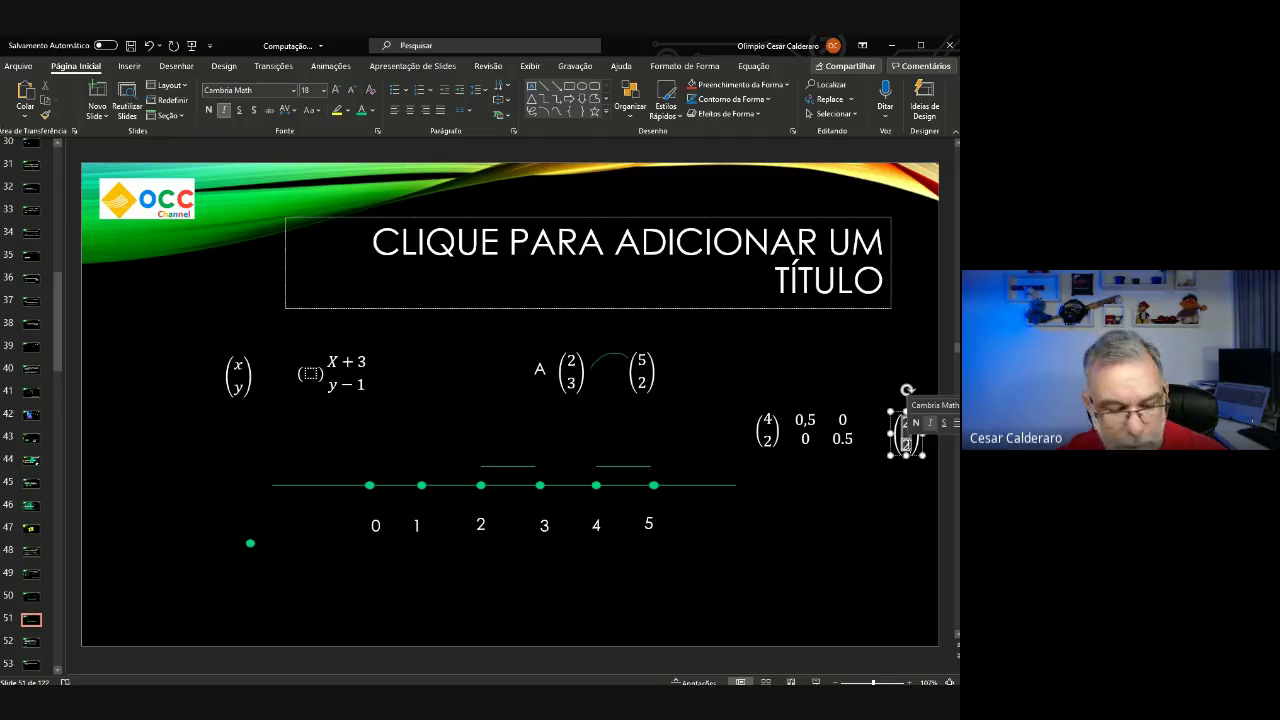
pyautogui.write('21')
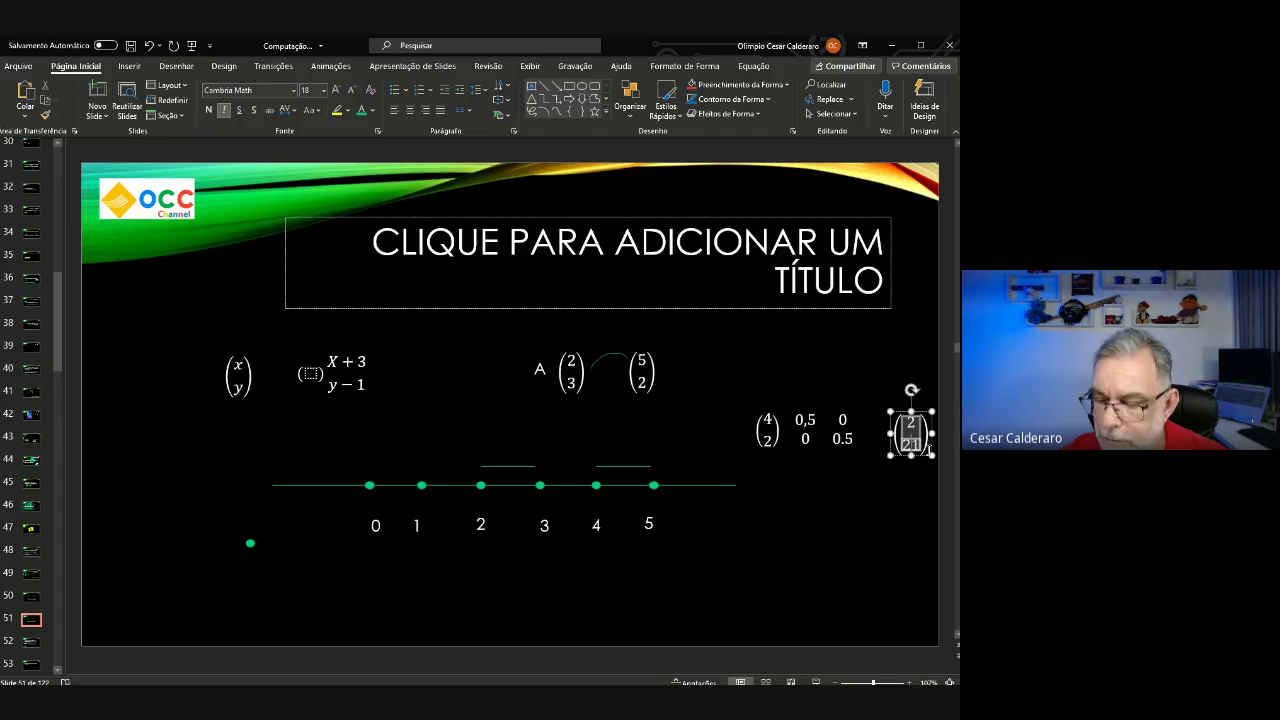
pyautogui.press('BackSpace')
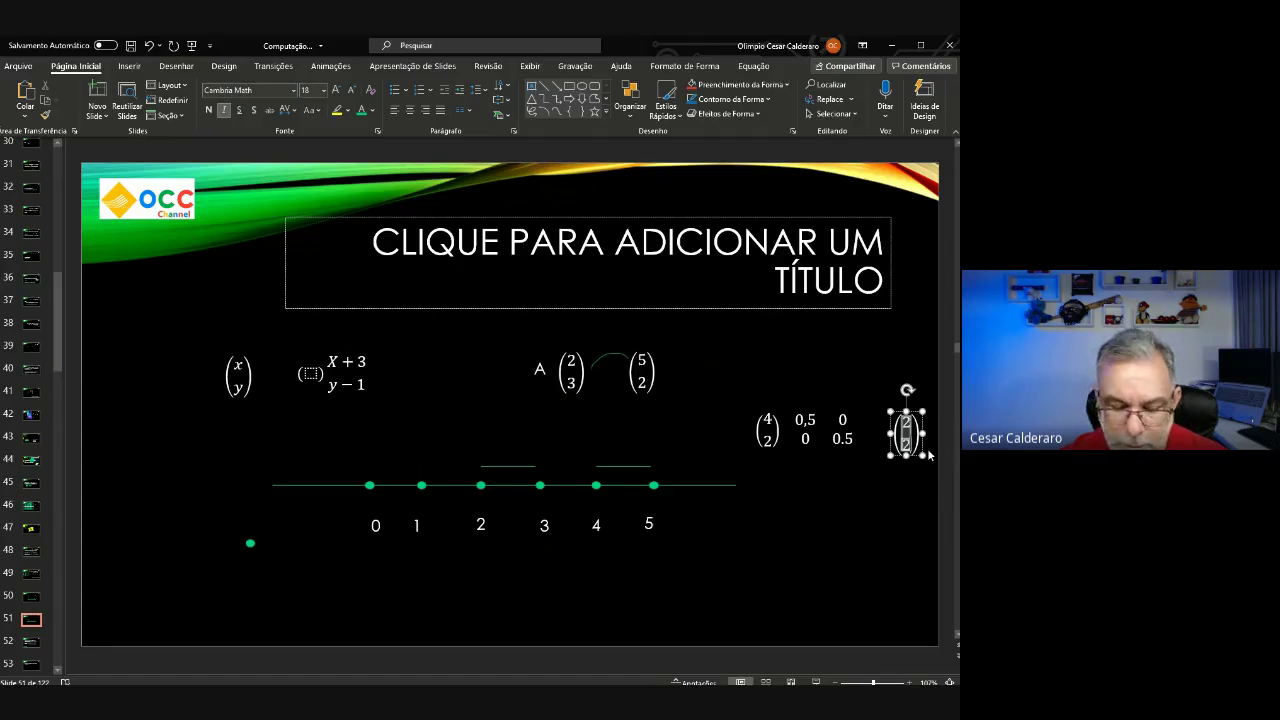
pyautogui.press('BackSpace')
pyautogui.write('1')
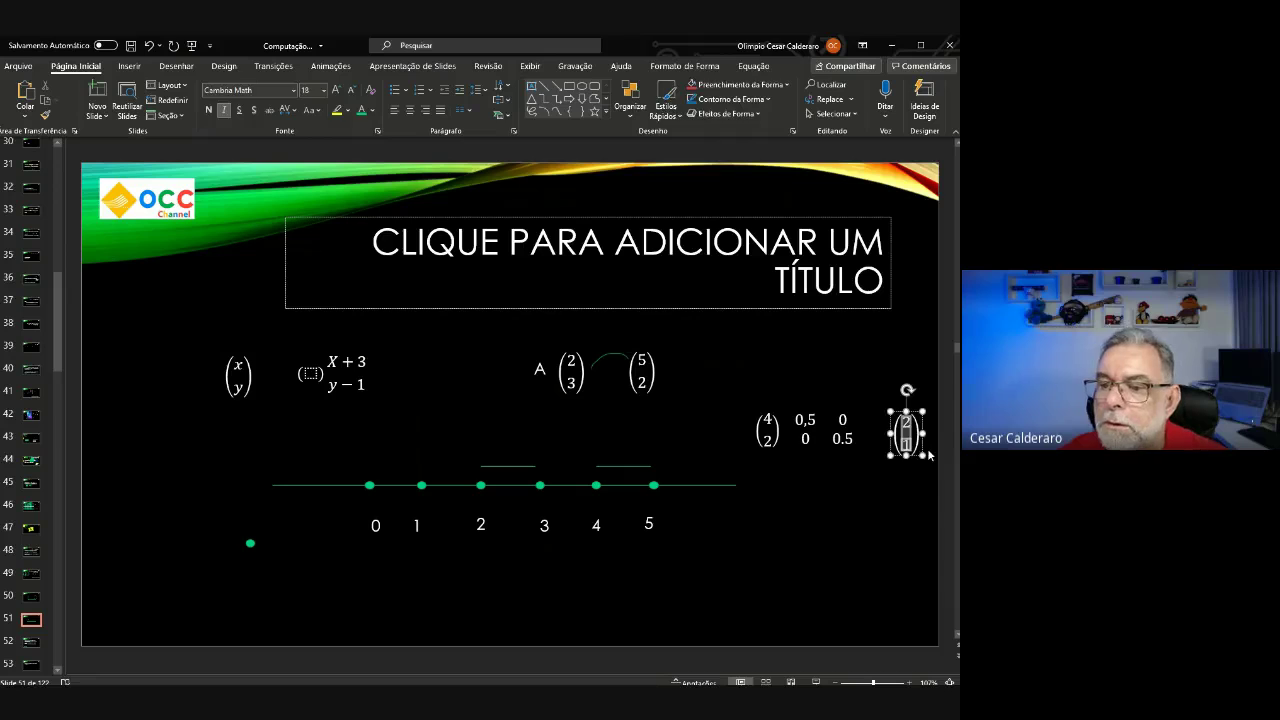
pyautogui.click(879, 500)
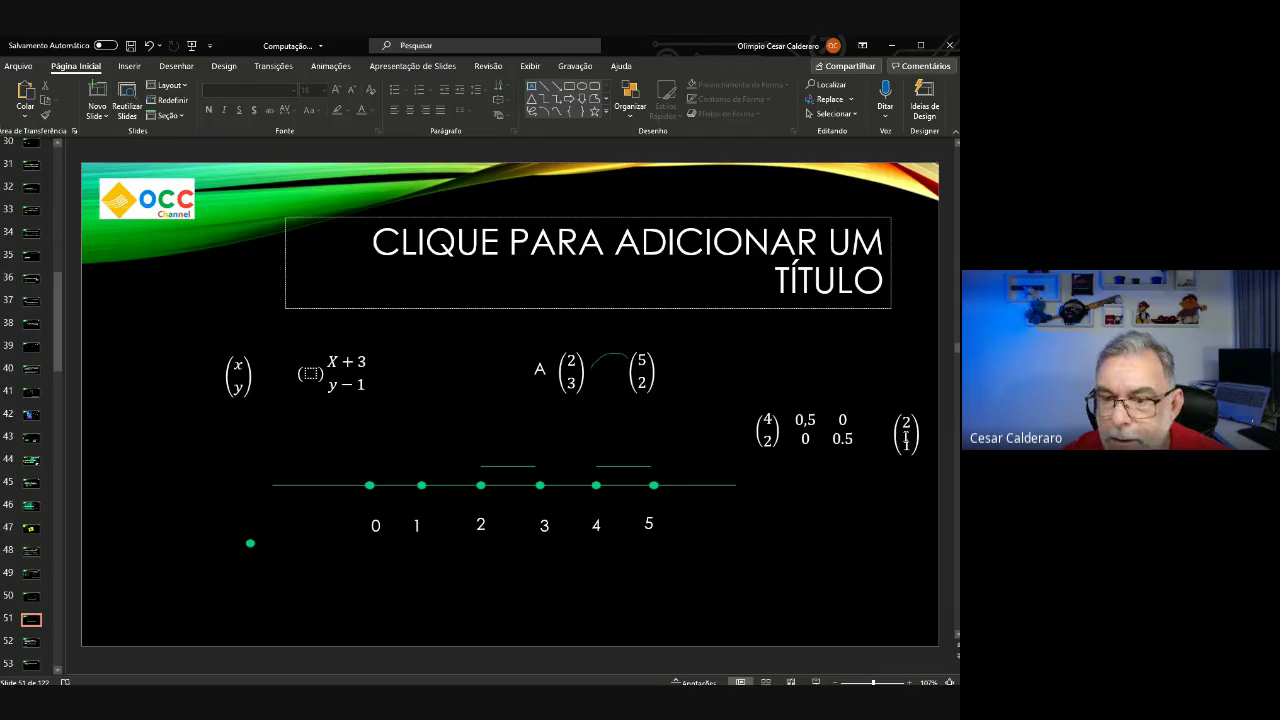
pyautogui.click(30, 575)
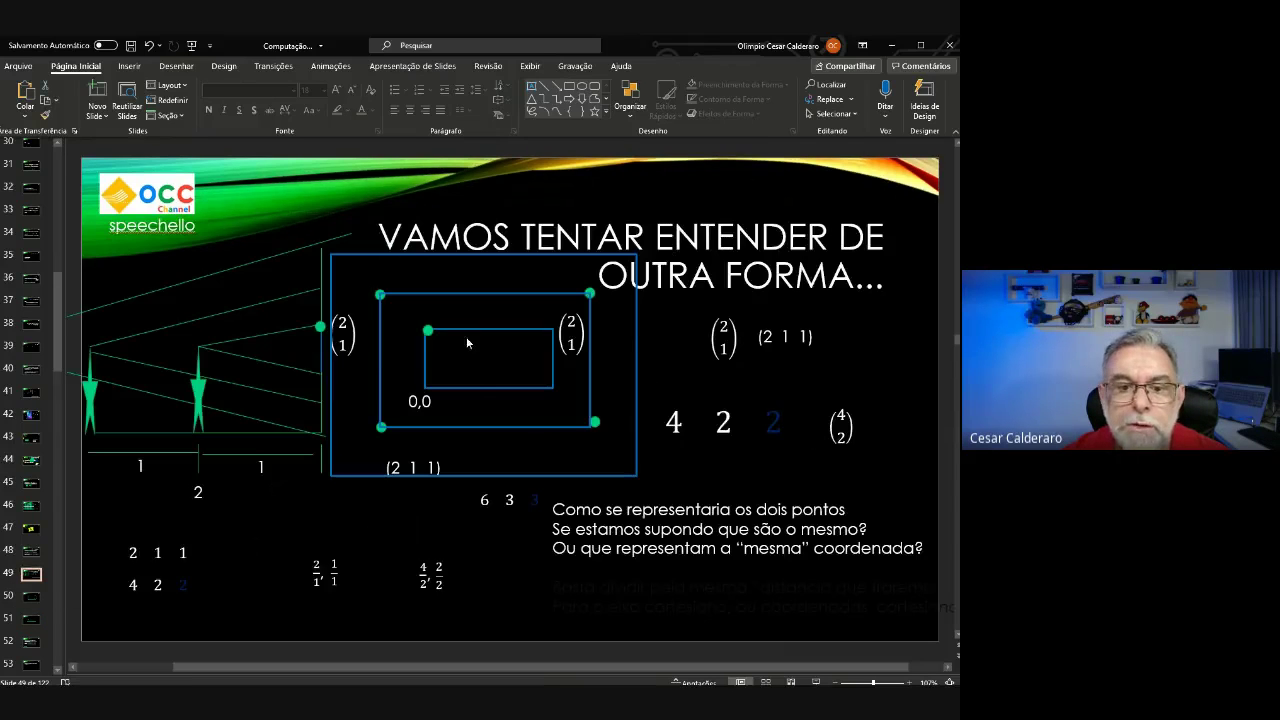
pyautogui.click(533, 500)
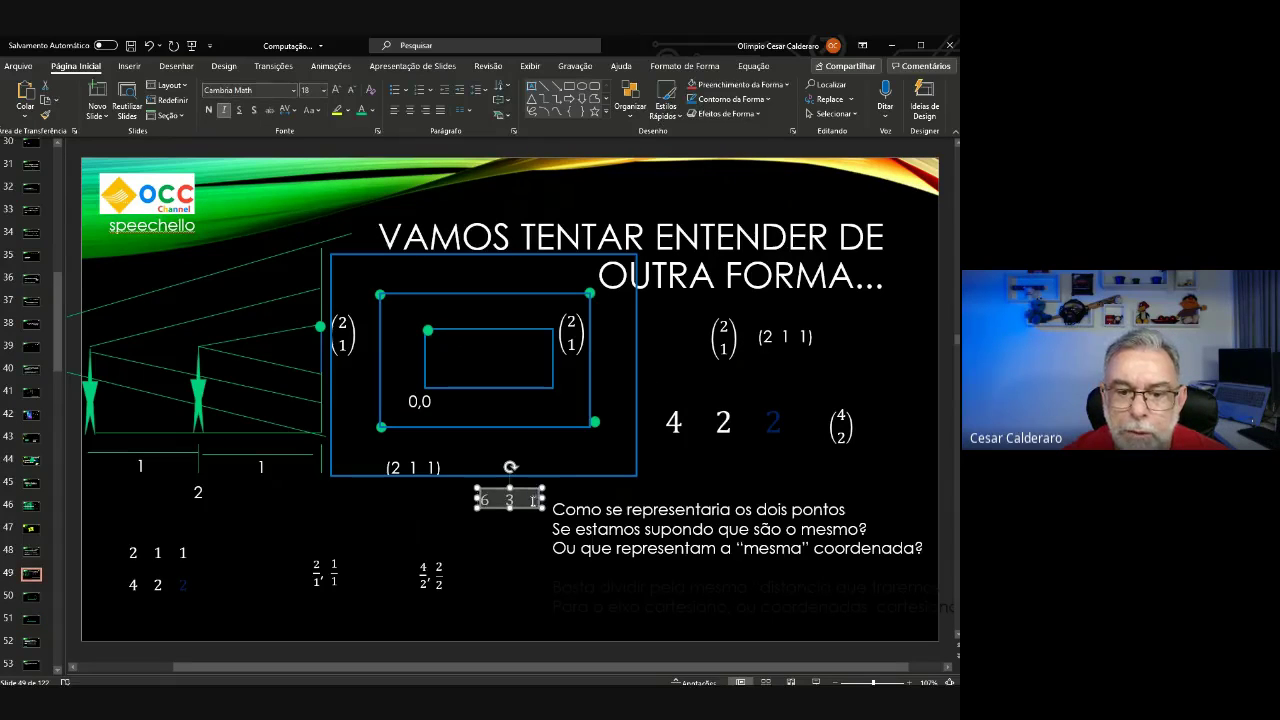
pyautogui.doubleClick(431, 466)
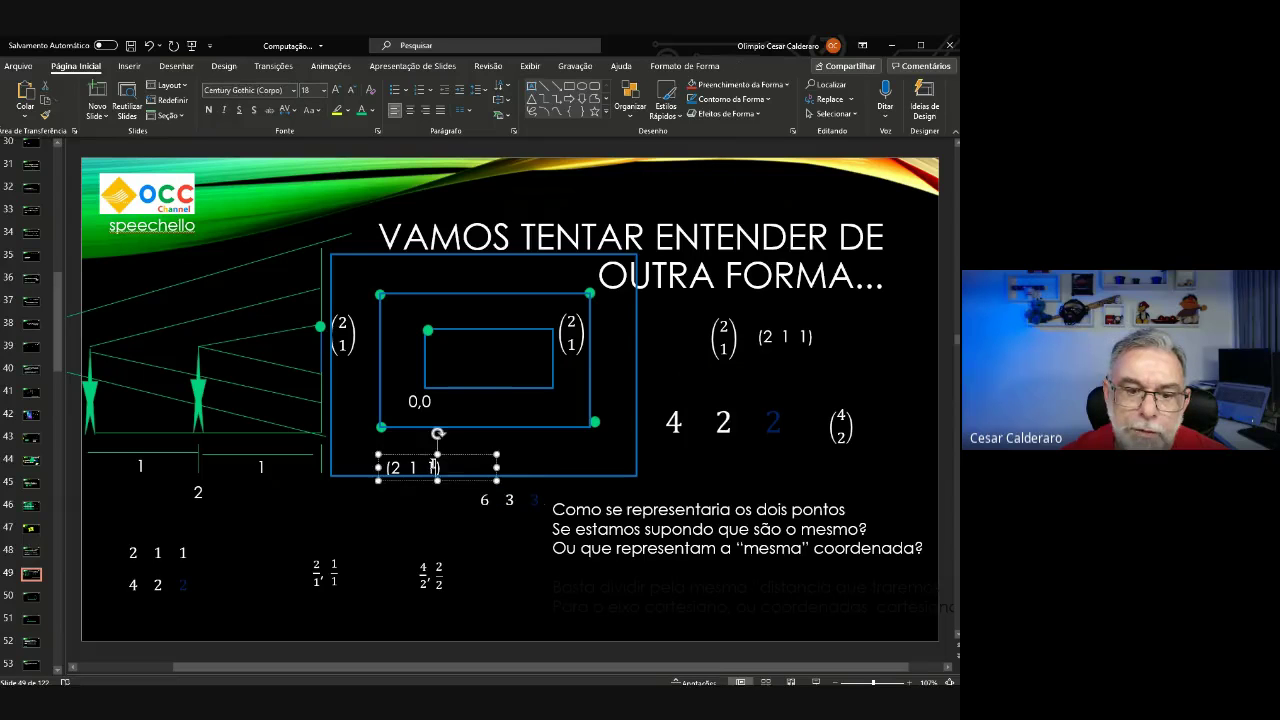
pyautogui.click(31, 576)
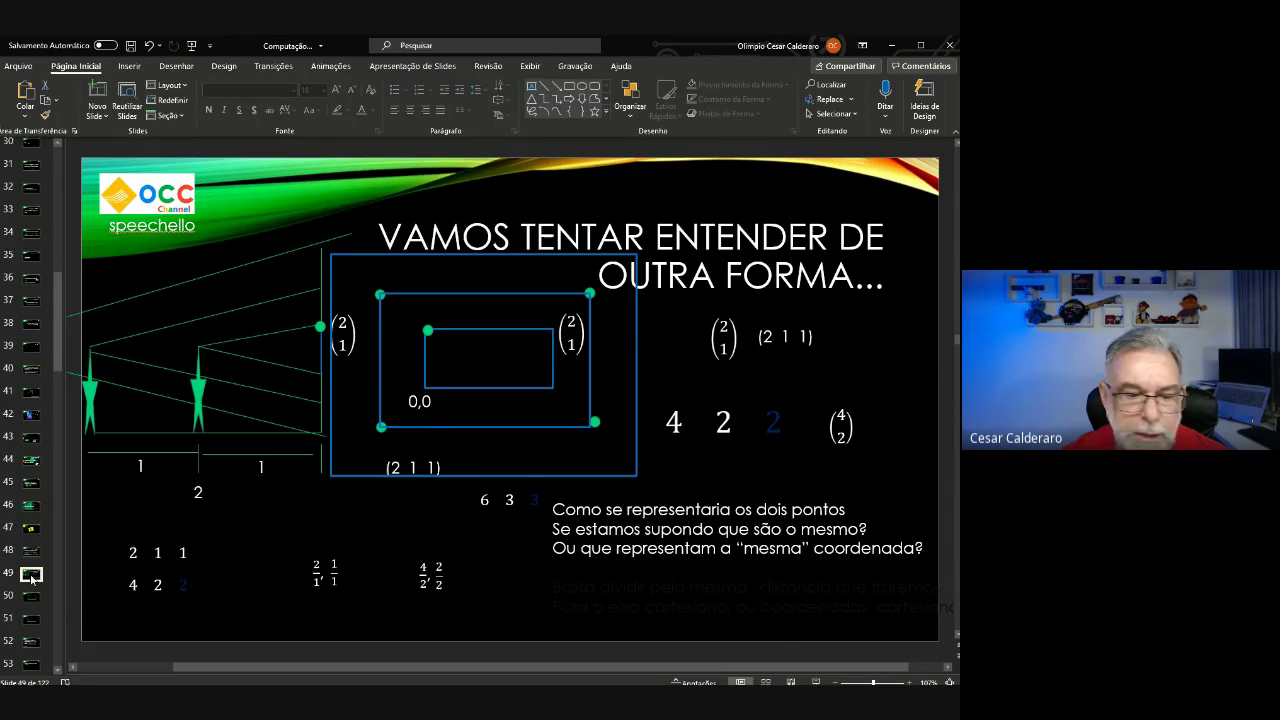
pyautogui.click(33, 601)
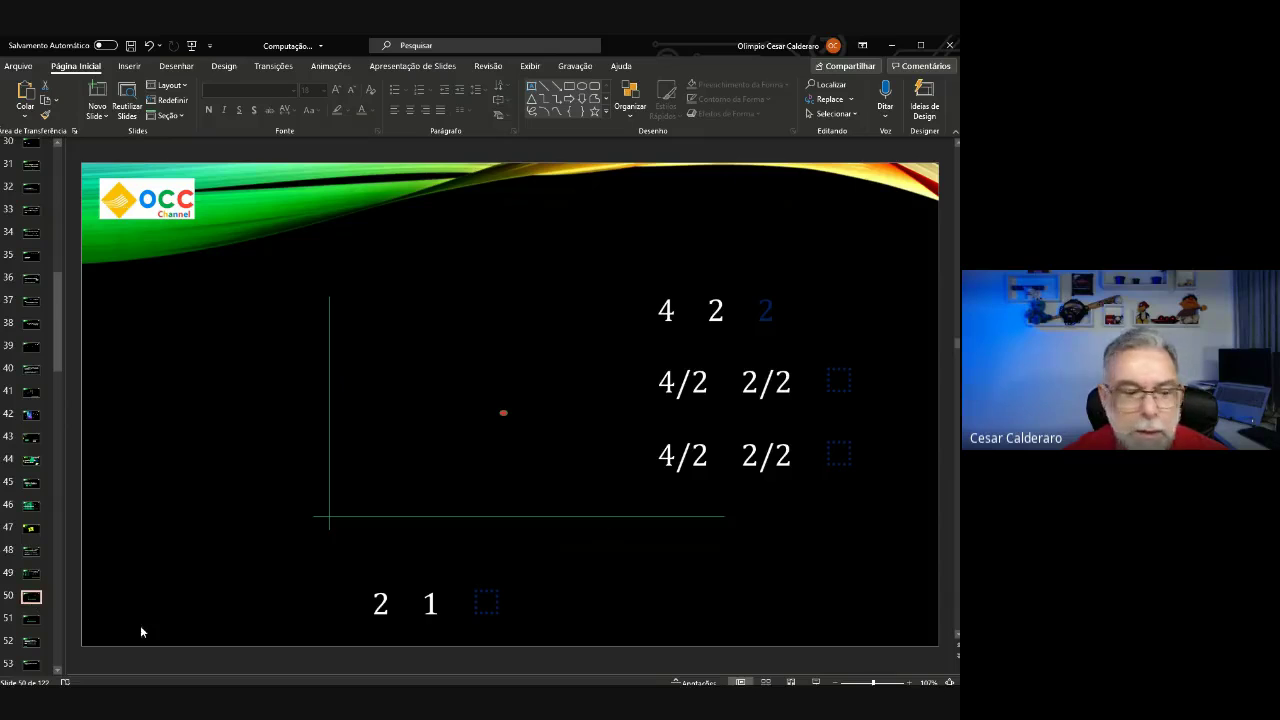
pyautogui.click(31, 619)
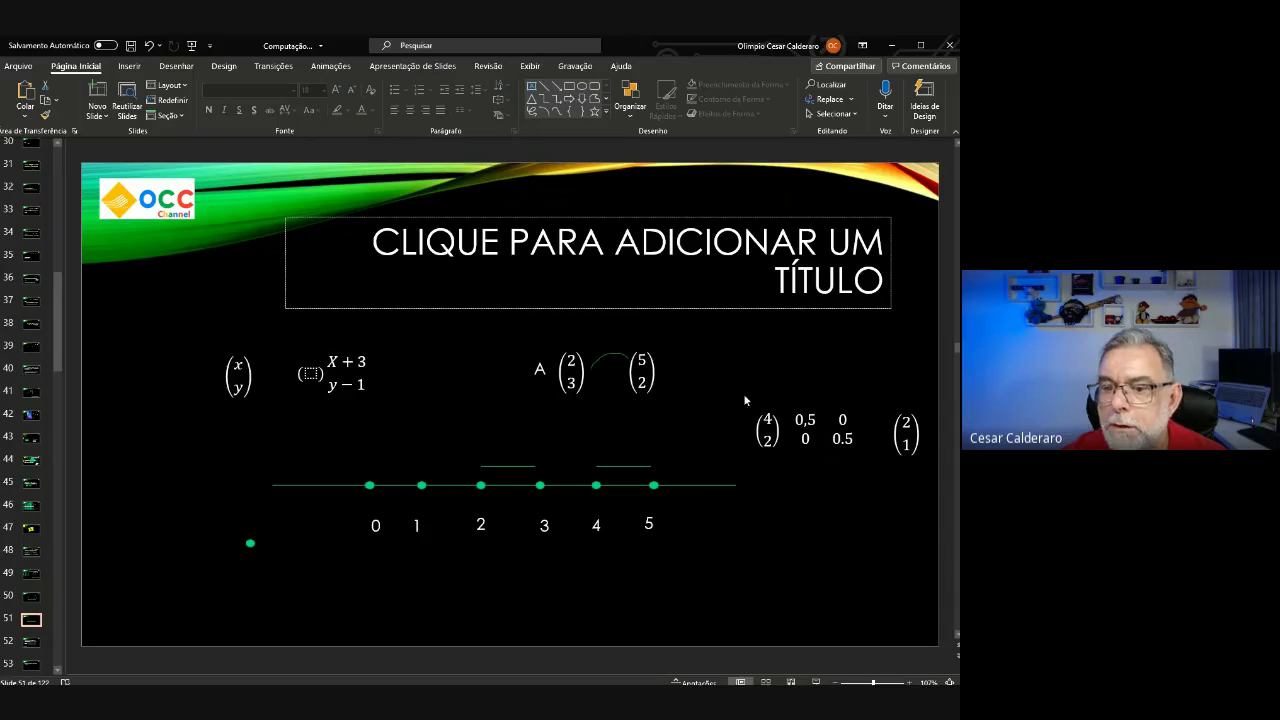
pyautogui.moveTo(737, 390); pyautogui.dragTo(930, 469)
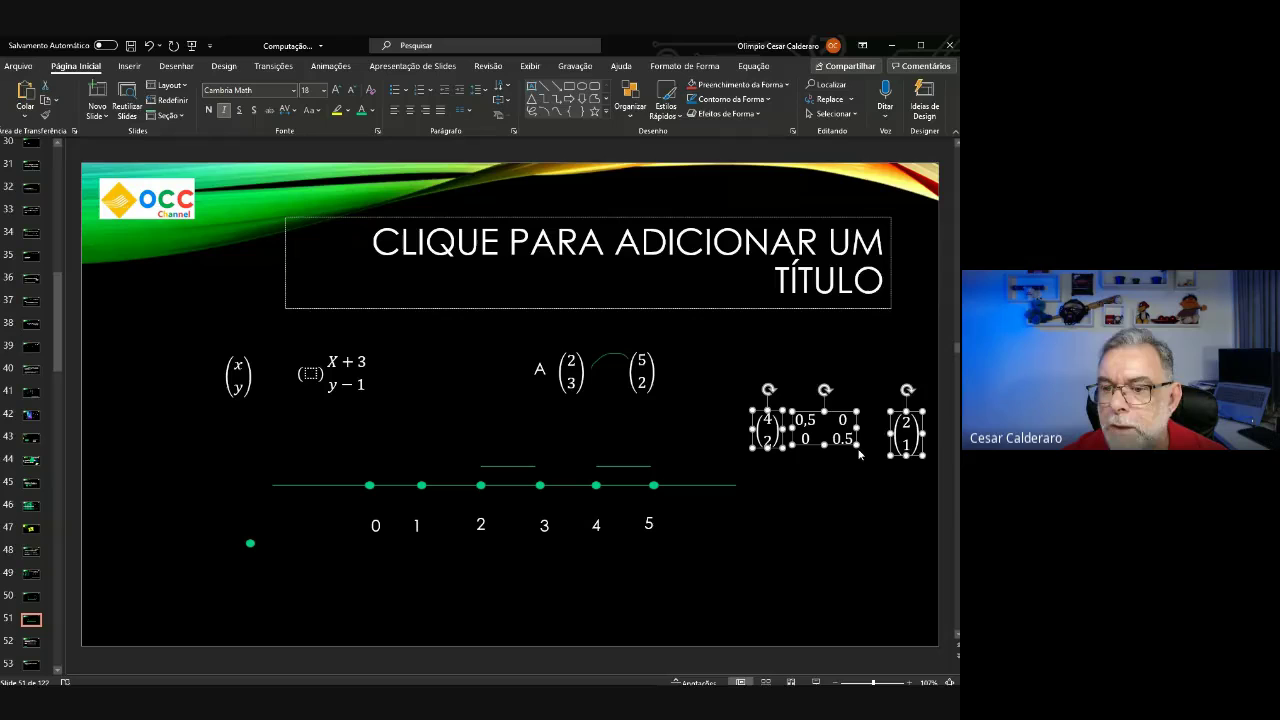
pyautogui.rightClick(858, 453)
pyautogui.click(886, 234)
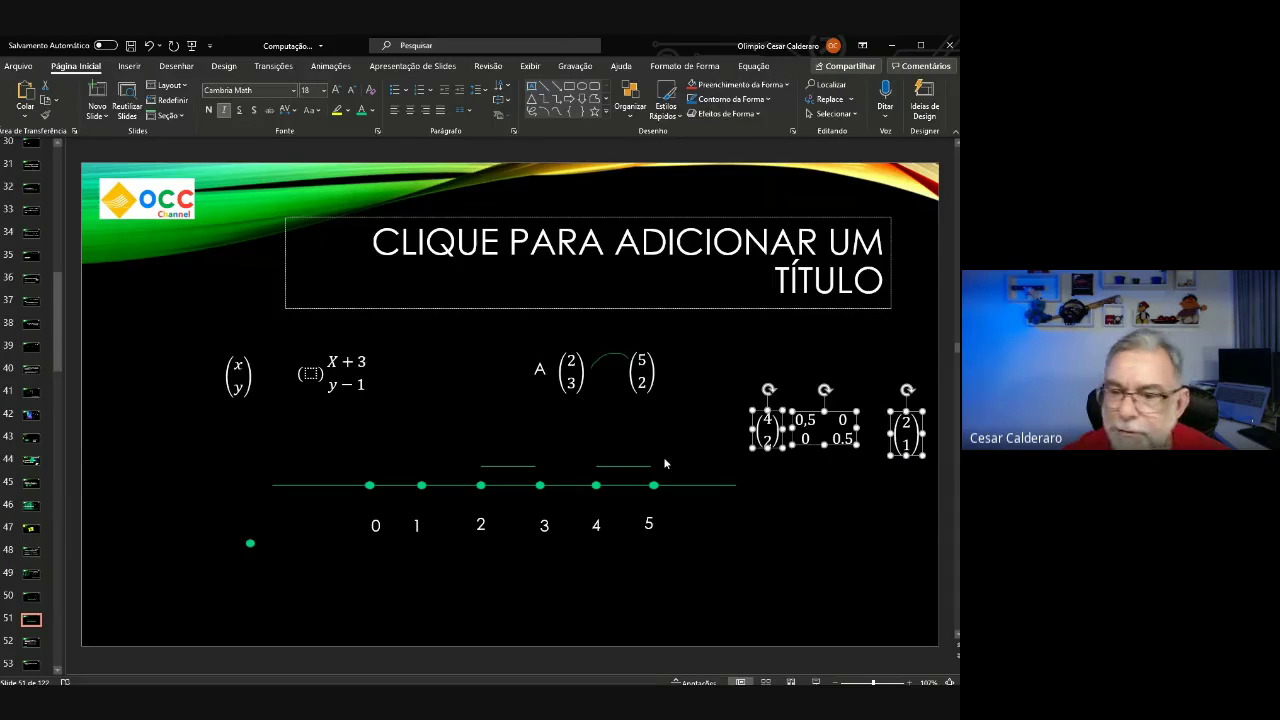
pyautogui.click(838, 473)
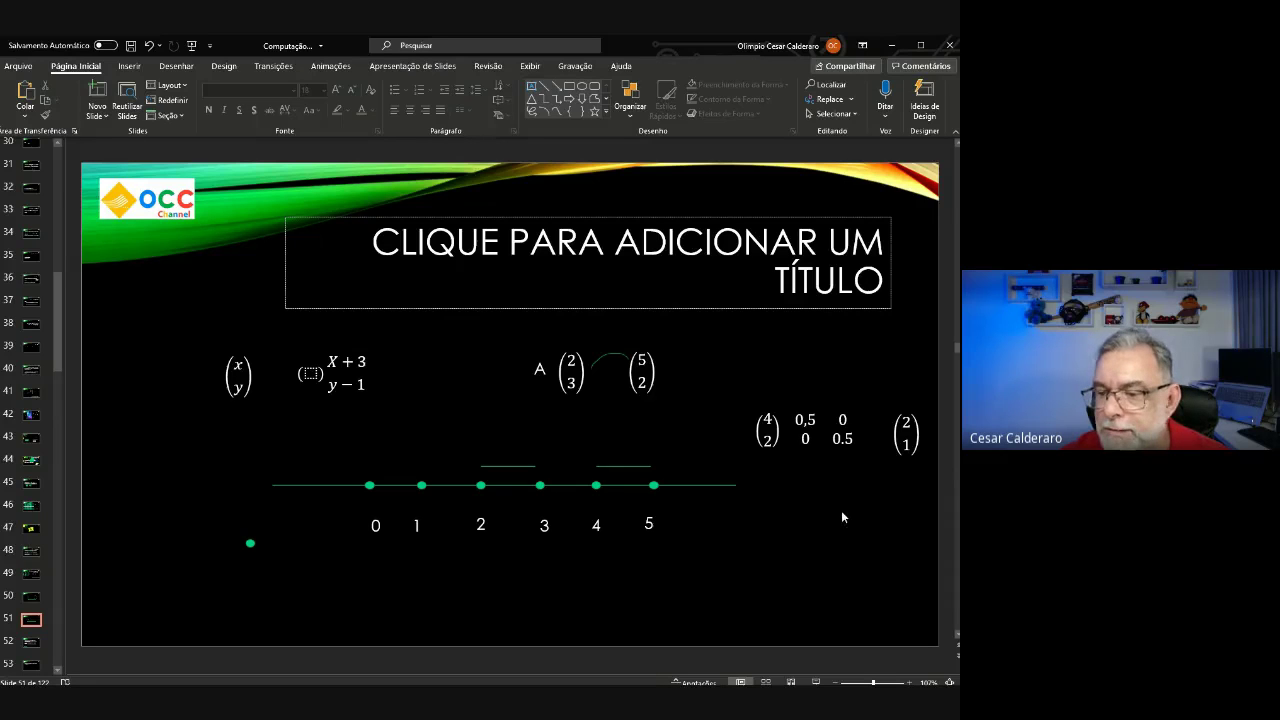
pyautogui.click(831, 436)
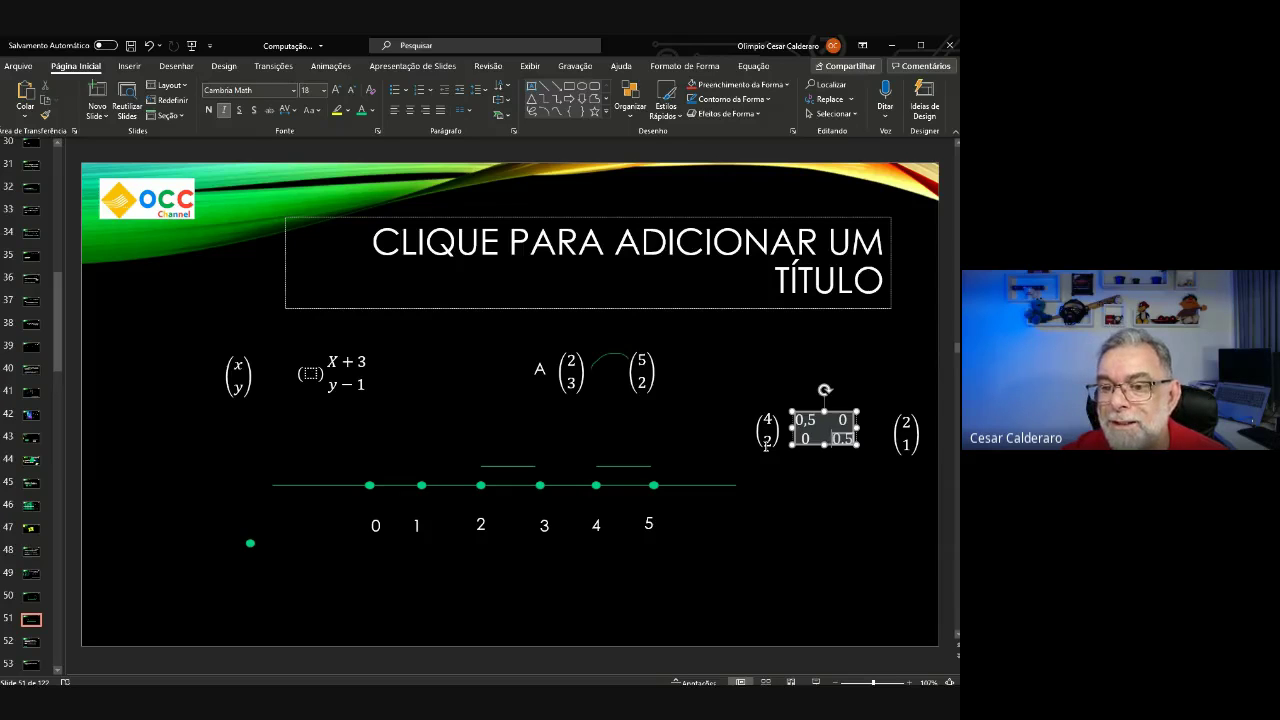
pyautogui.click(805, 502)
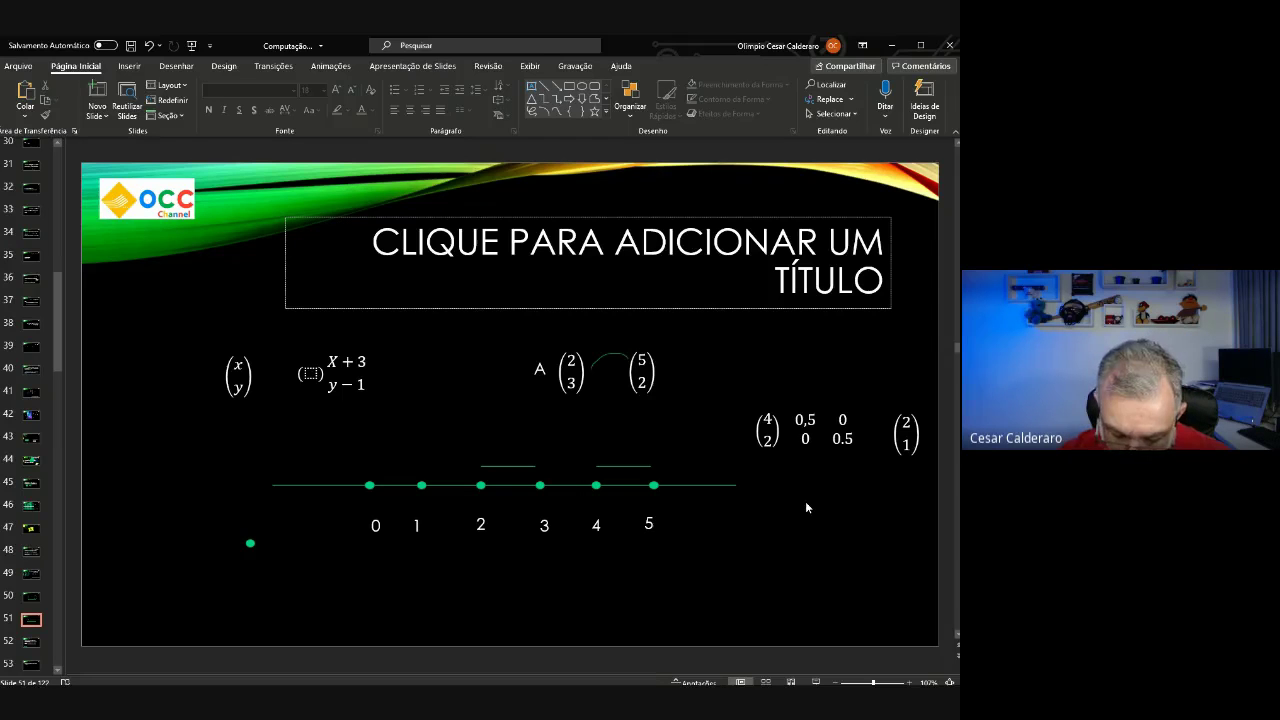
pyautogui.click(518, 466)
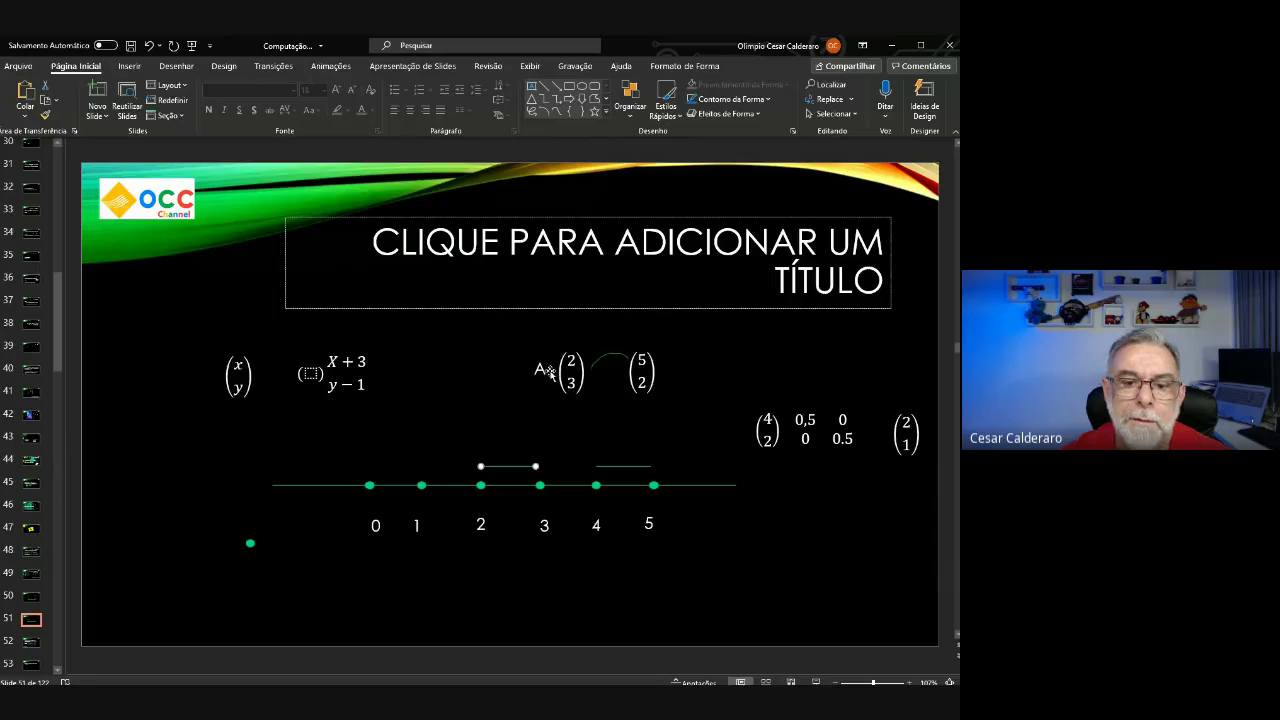
pyautogui.click(540, 369)
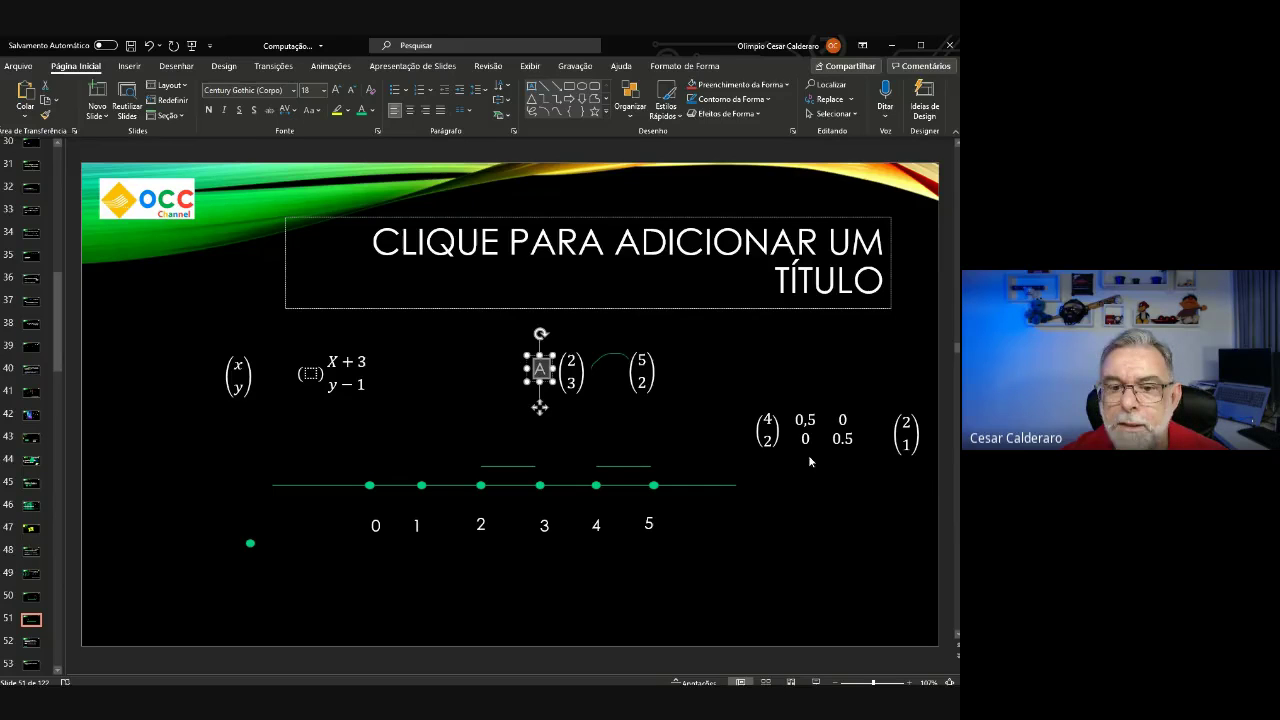
# Move the A label left and copy the 0,5 / 0.5 matrix next to the (2 3) vector.
pyautogui.click(541, 406)
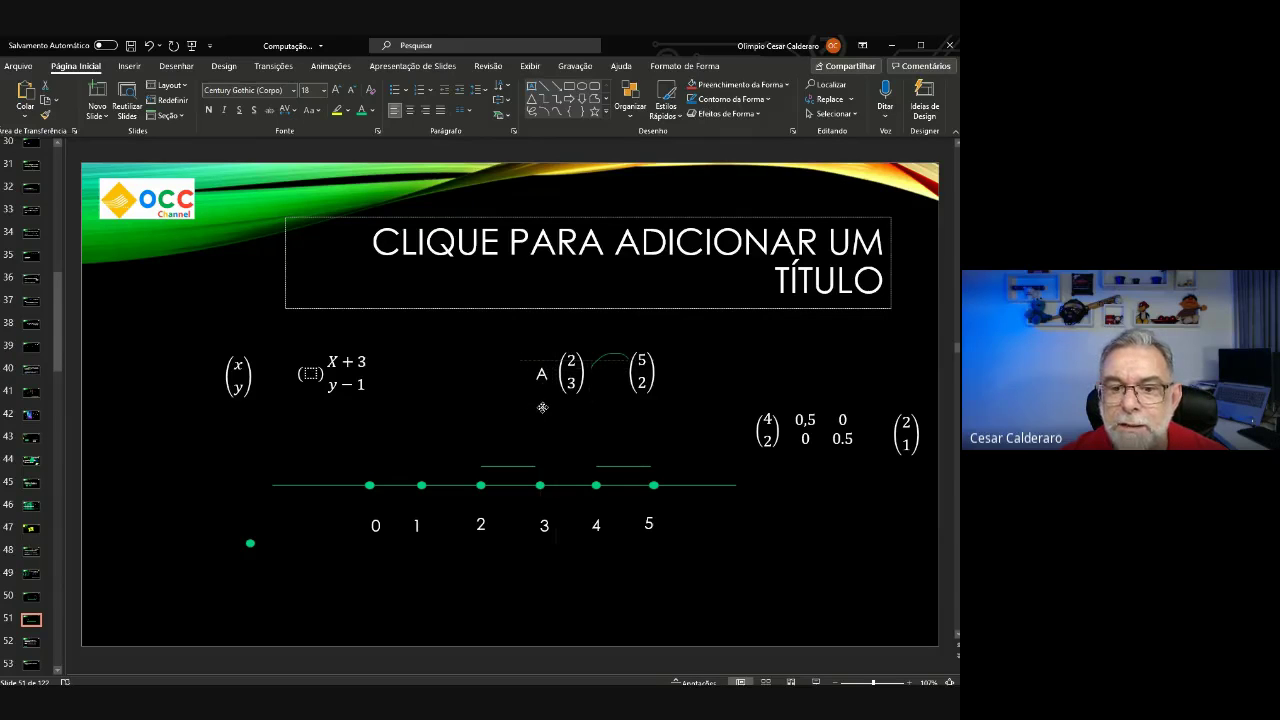
pyautogui.moveTo(542, 407); pyautogui.dragTo(543, 408)
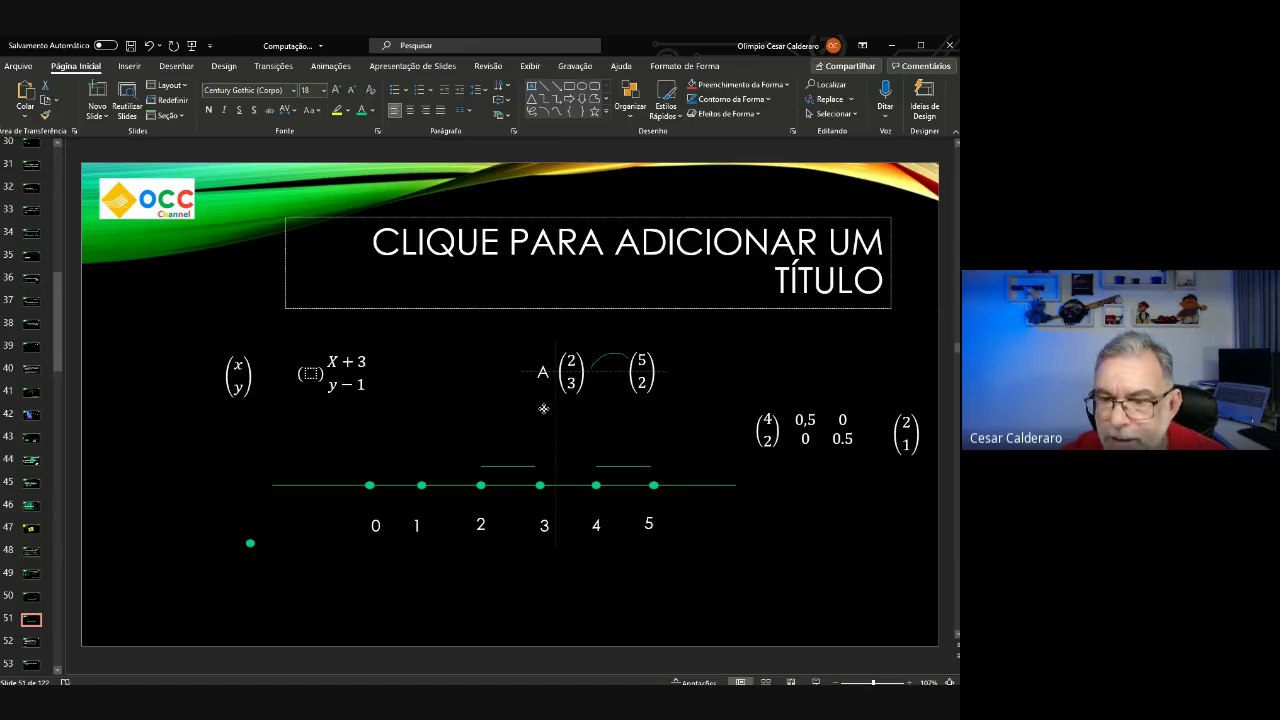
pyautogui.moveTo(543, 408); pyautogui.dragTo(444, 412)
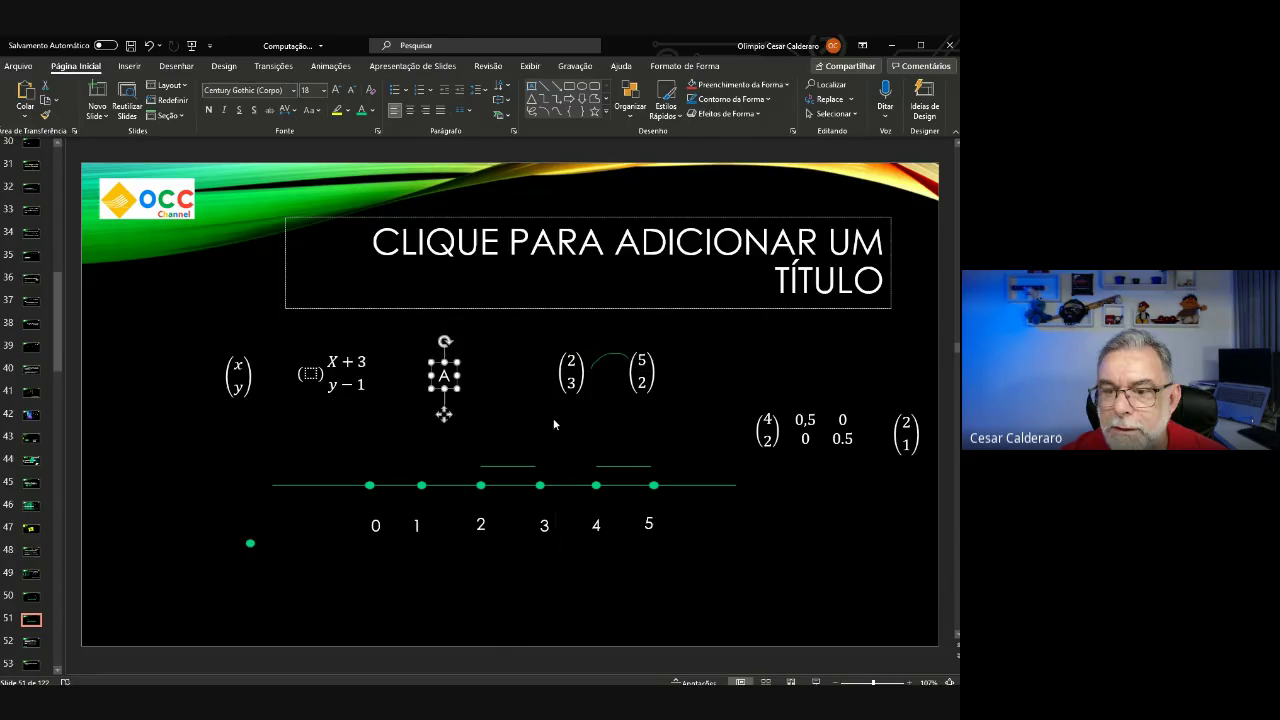
pyautogui.click(828, 450)
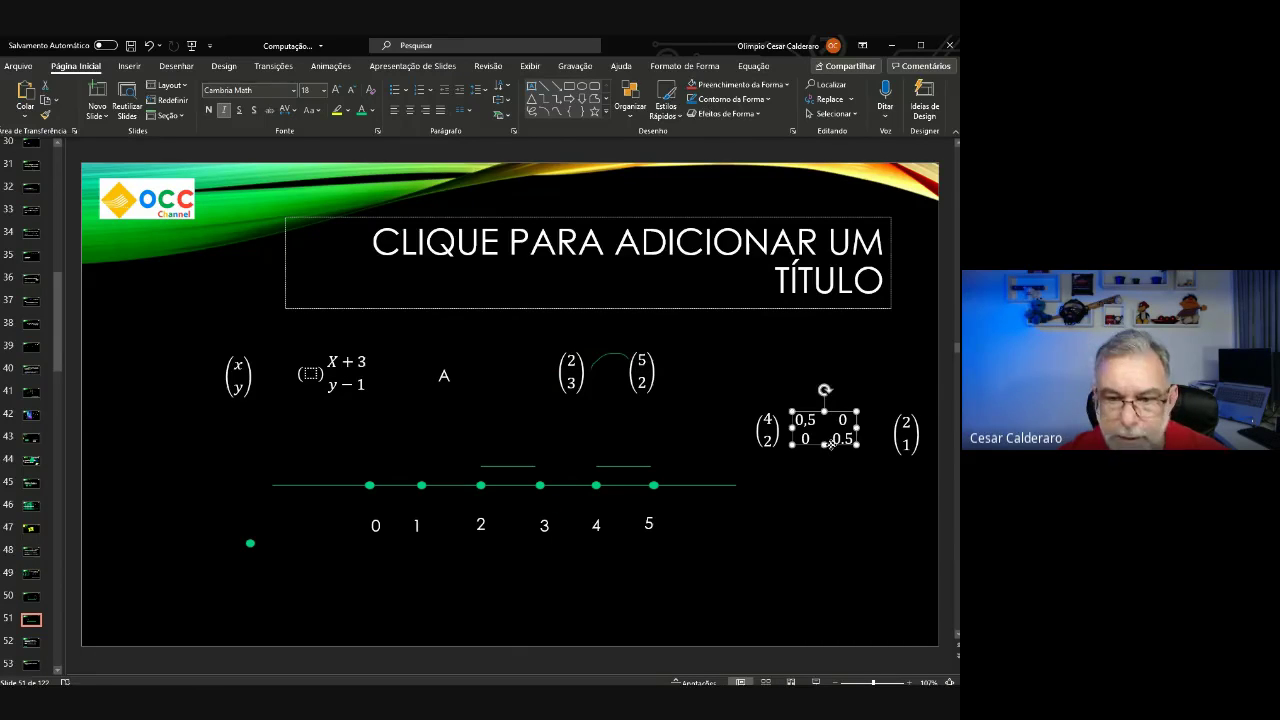
pyautogui.moveTo(830, 445); pyautogui.dragTo(531, 392)
pyautogui.click(694, 413)
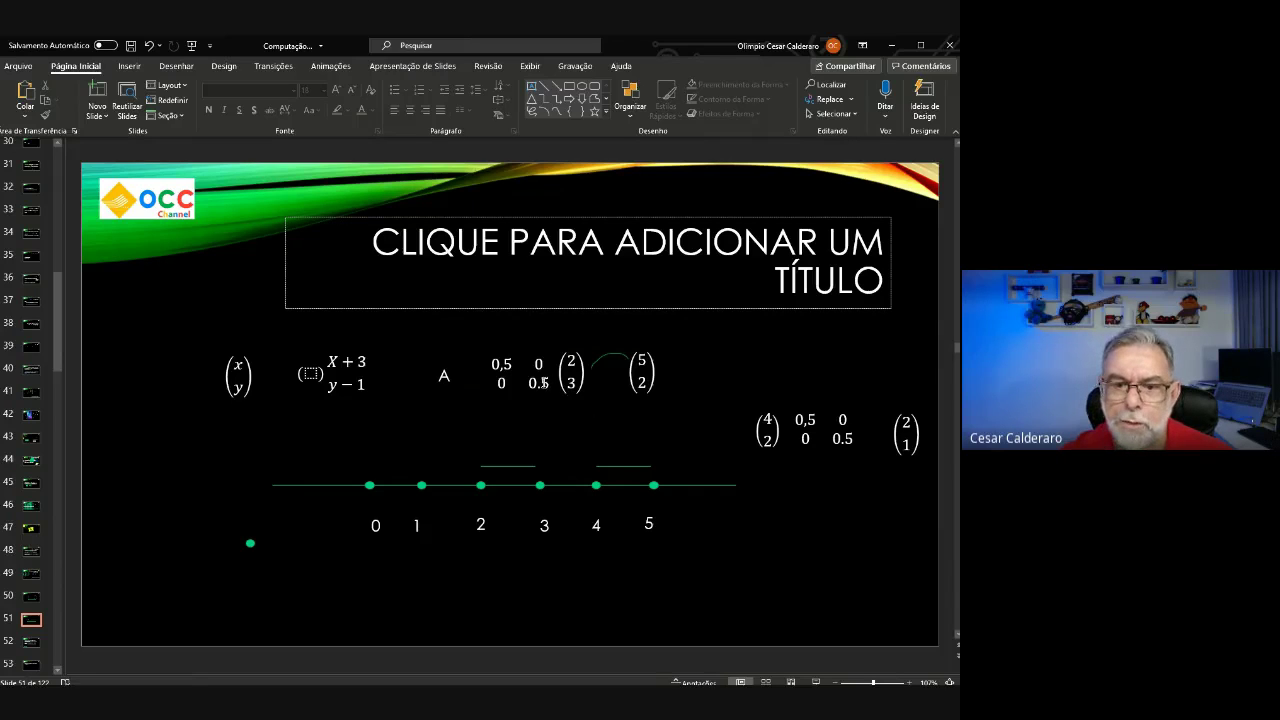
pyautogui.click(541, 385)
pyautogui.moveTo(545, 392); pyautogui.dragTo(521, 392)
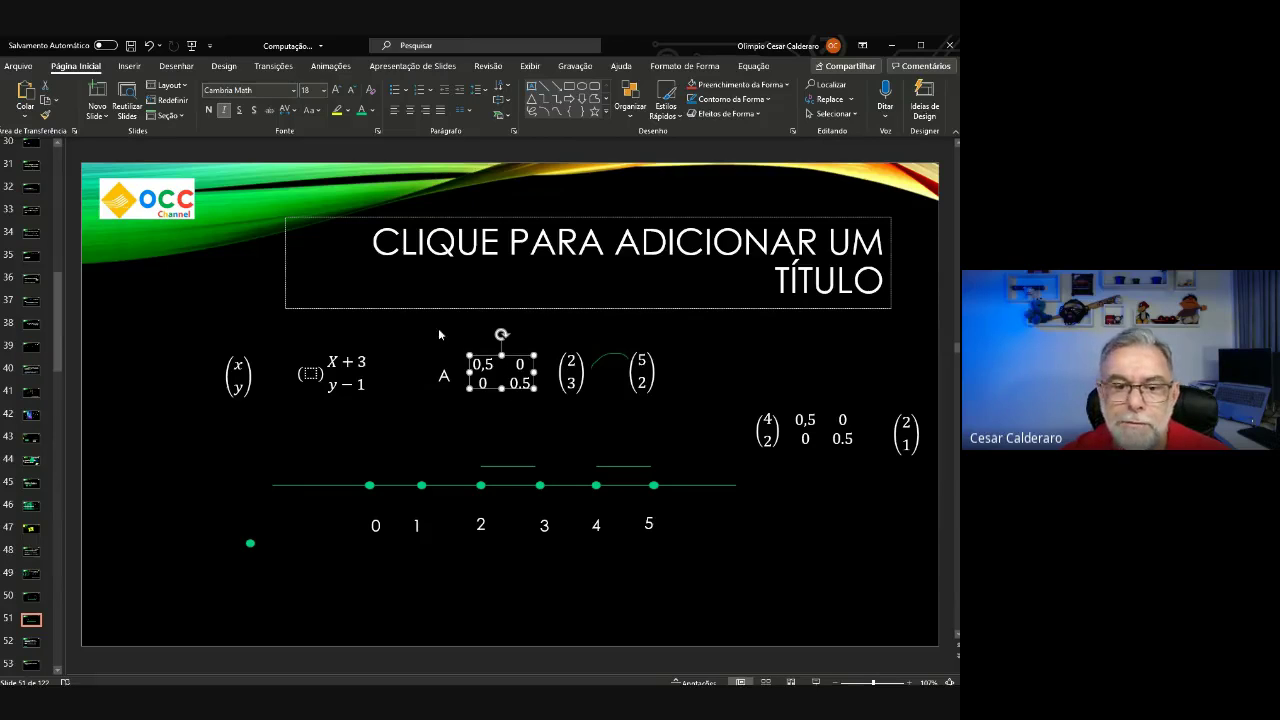
# Delete the A label, copied matrix and arc, then drop the 2–3 and 4–5 segments onto the axis.
pyautogui.moveTo(421, 334); pyautogui.dragTo(673, 414)
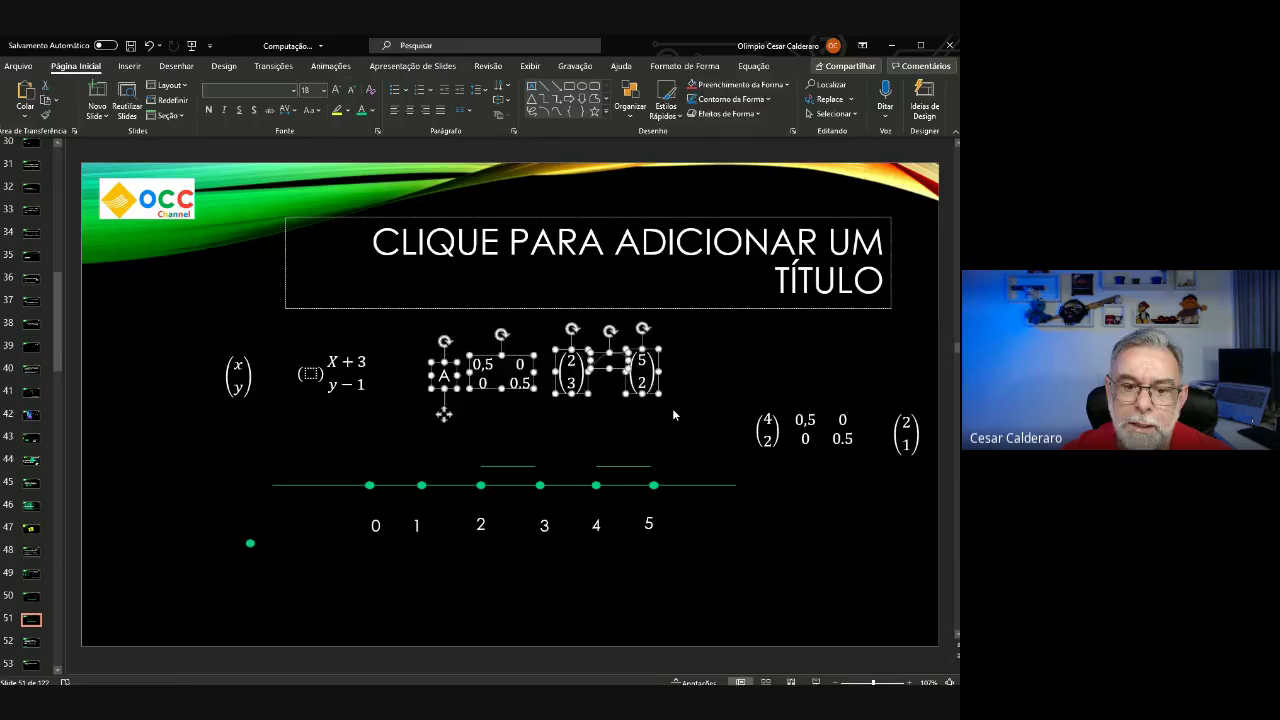
pyautogui.press('Delete')
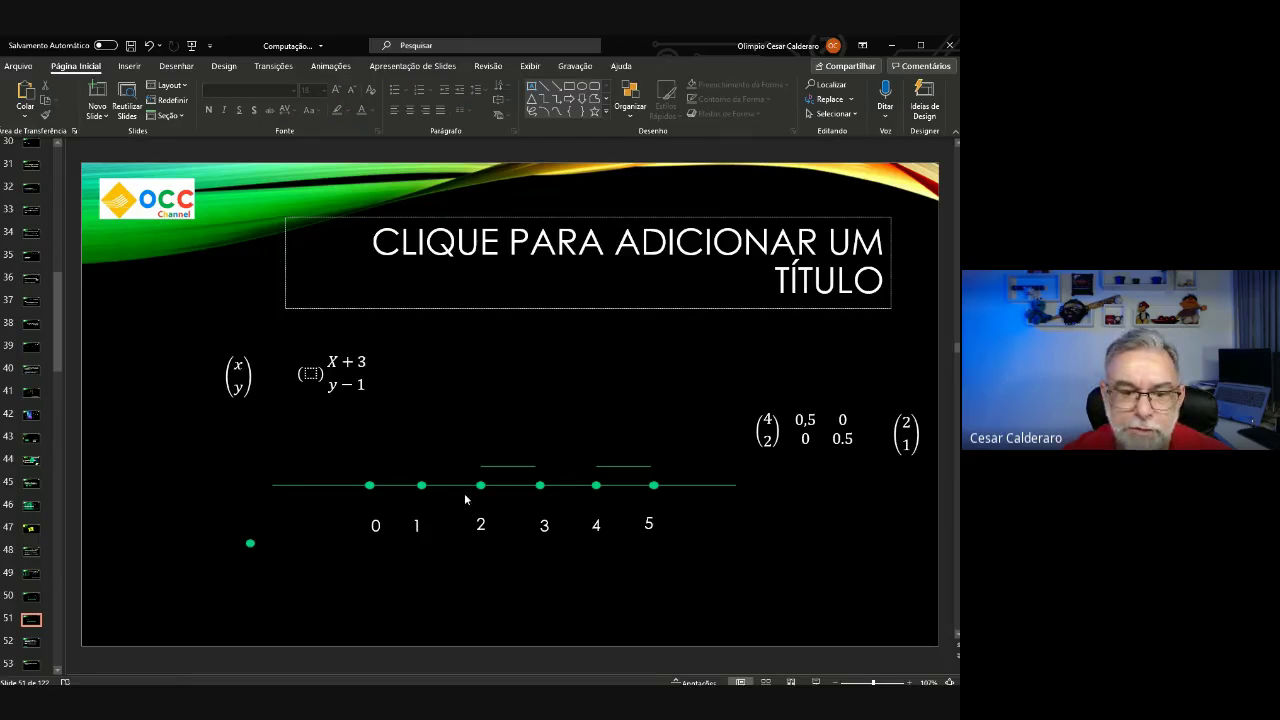
pyautogui.click(505, 467)
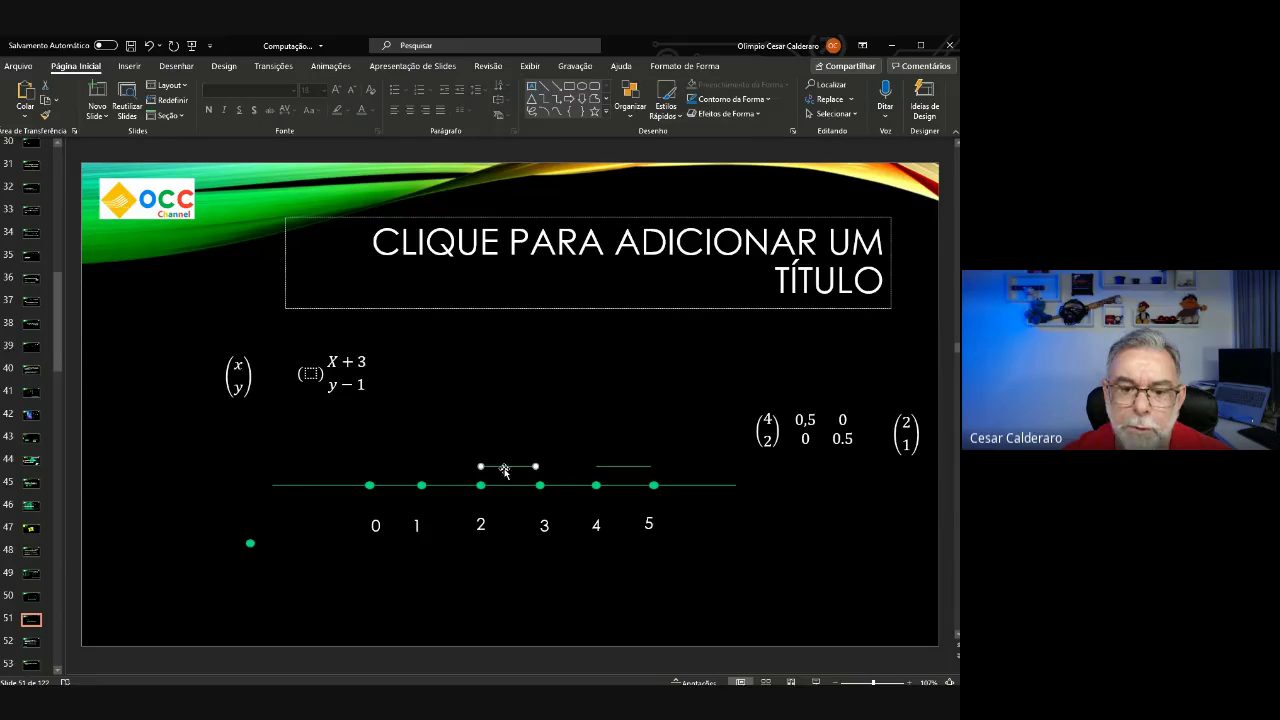
pyautogui.moveTo(505, 467); pyautogui.dragTo(508, 476)
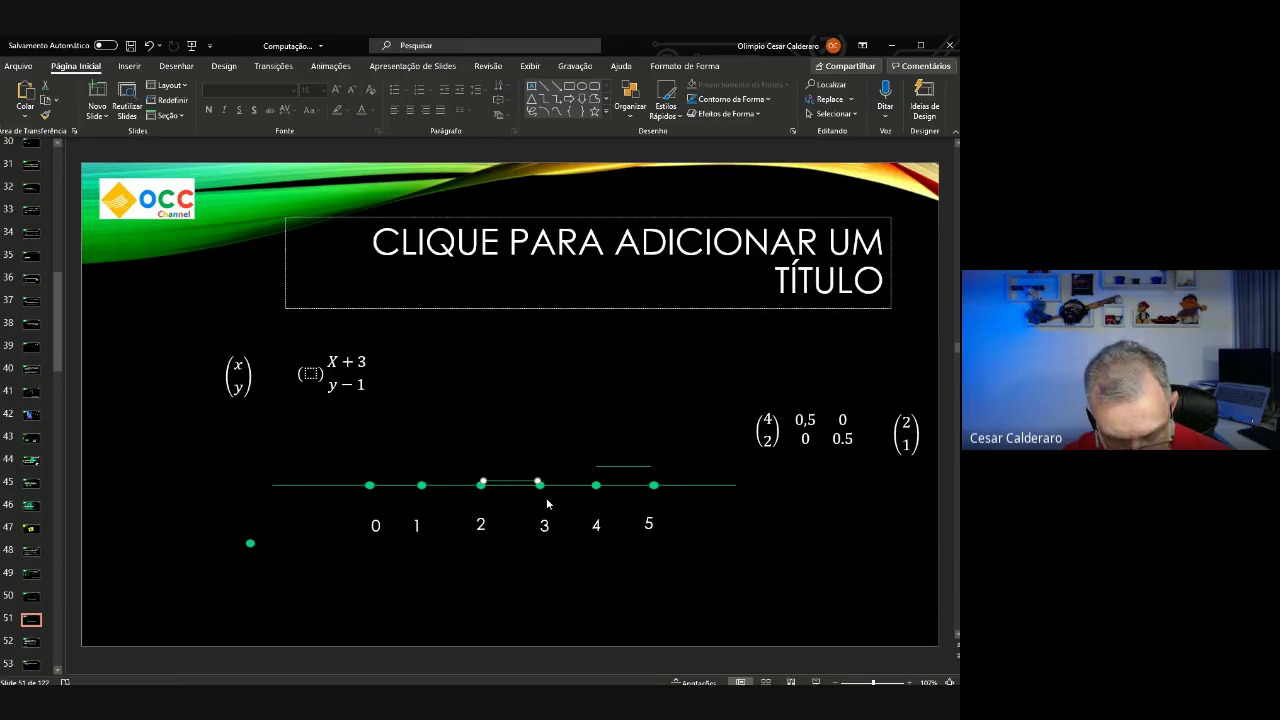
pyautogui.moveTo(622, 466); pyautogui.dragTo(624, 483)
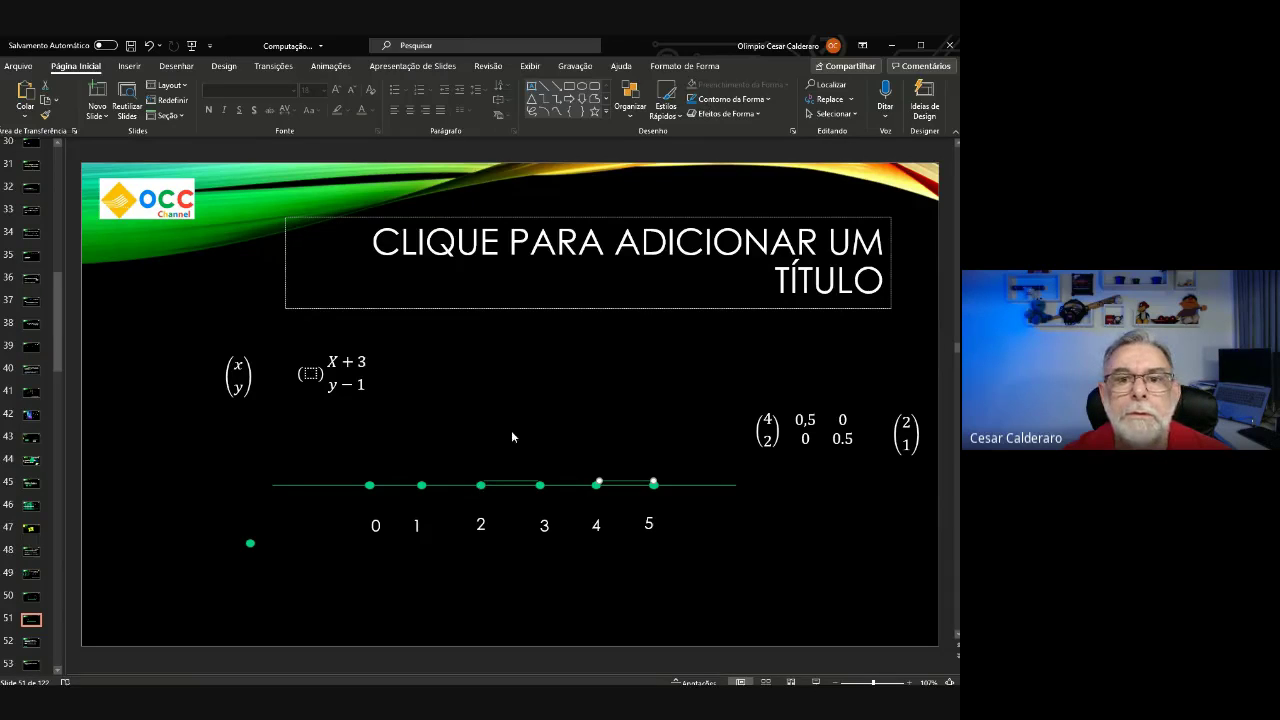
# Draw lines along the axis from 0 to 2 and 0 to 3, then undo the recent edits.
pyautogui.click(557, 87)
pyautogui.click(369, 485)
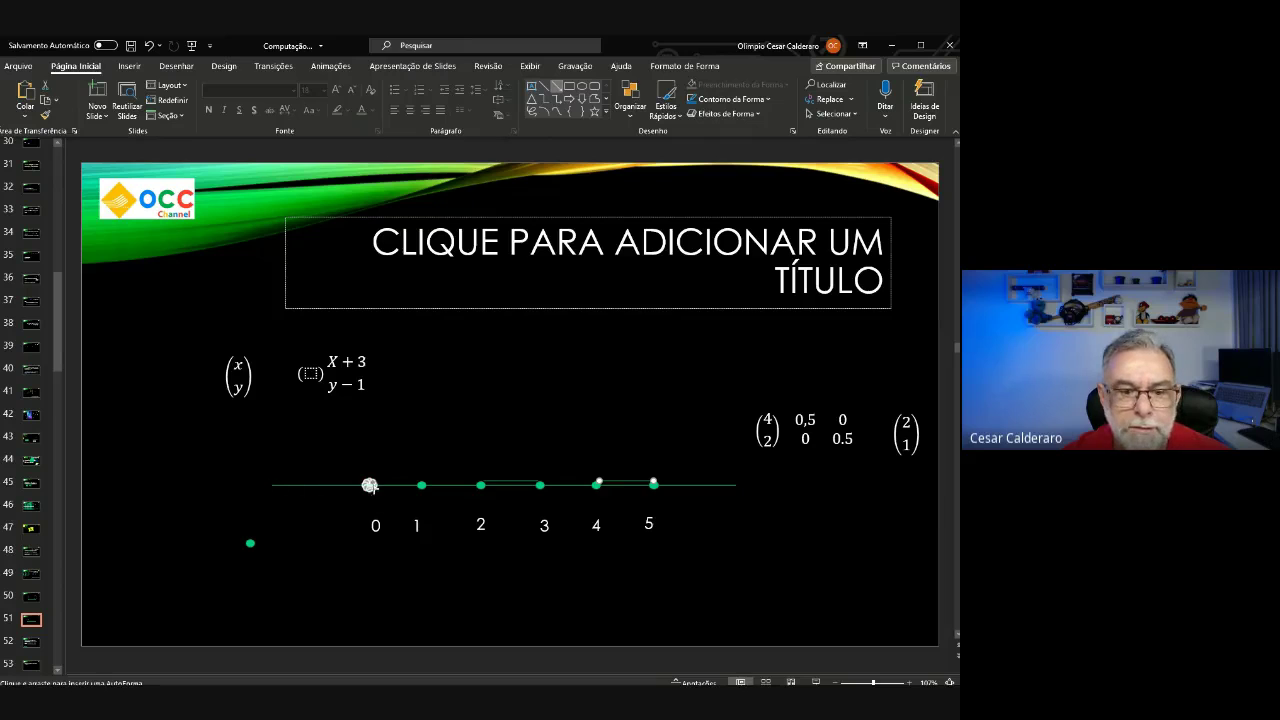
pyautogui.moveTo(369, 485); pyautogui.dragTo(479, 484)
pyautogui.click(495, 522)
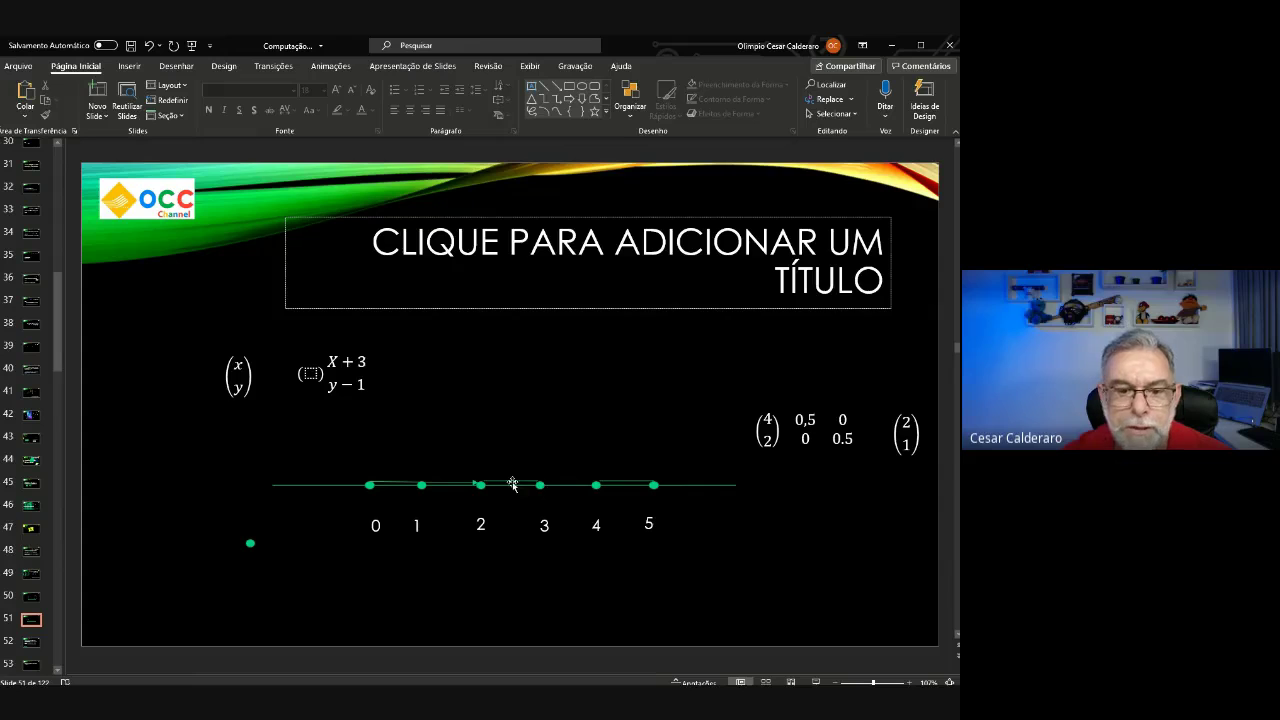
pyautogui.click(556, 88)
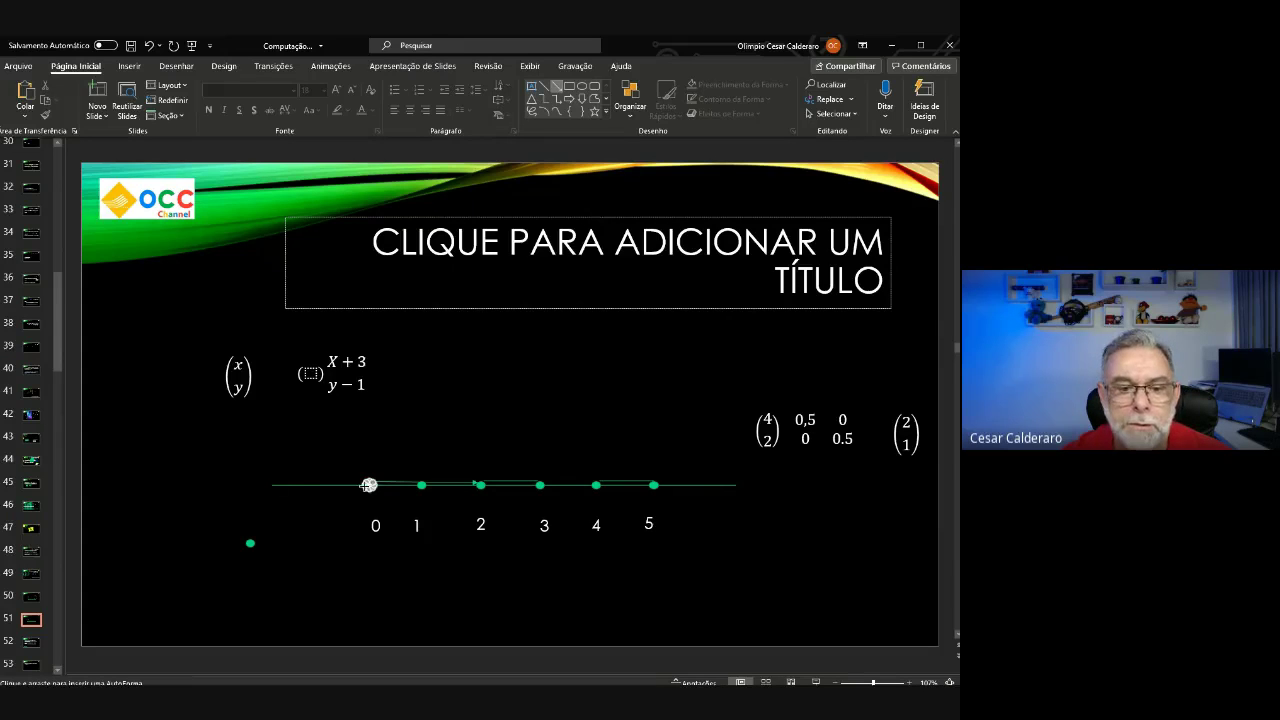
pyautogui.moveTo(369, 484); pyautogui.dragTo(533, 482)
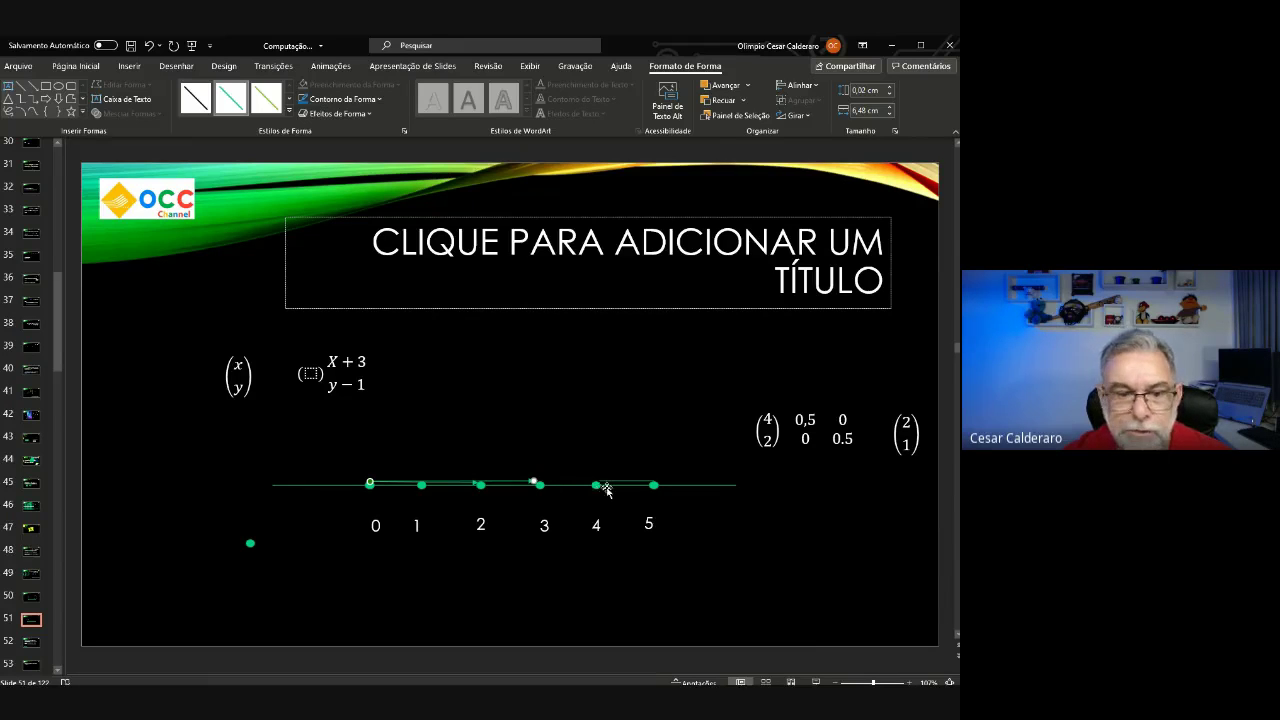
pyautogui.click(148, 46)
pyautogui.click(148, 46)
# Undo to restore the deleted equations, then delete both 0,5 scaling matrices.
pyautogui.click(148, 46)
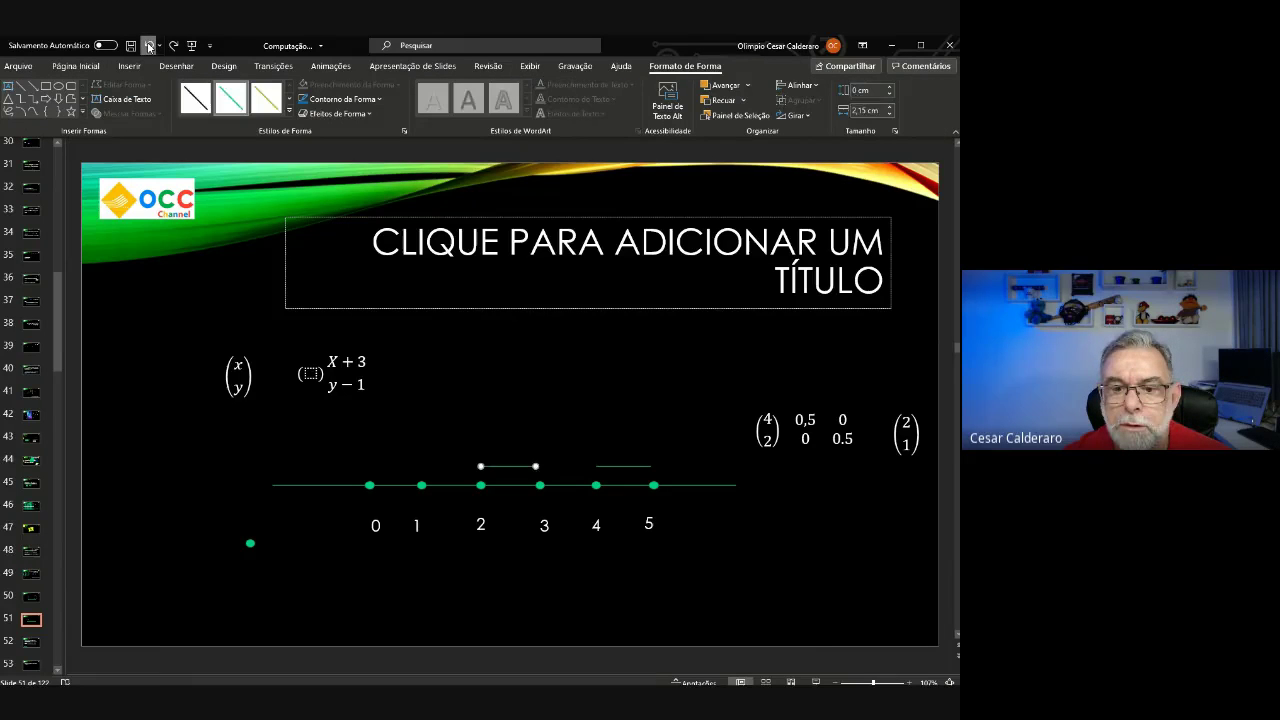
pyautogui.click(148, 46)
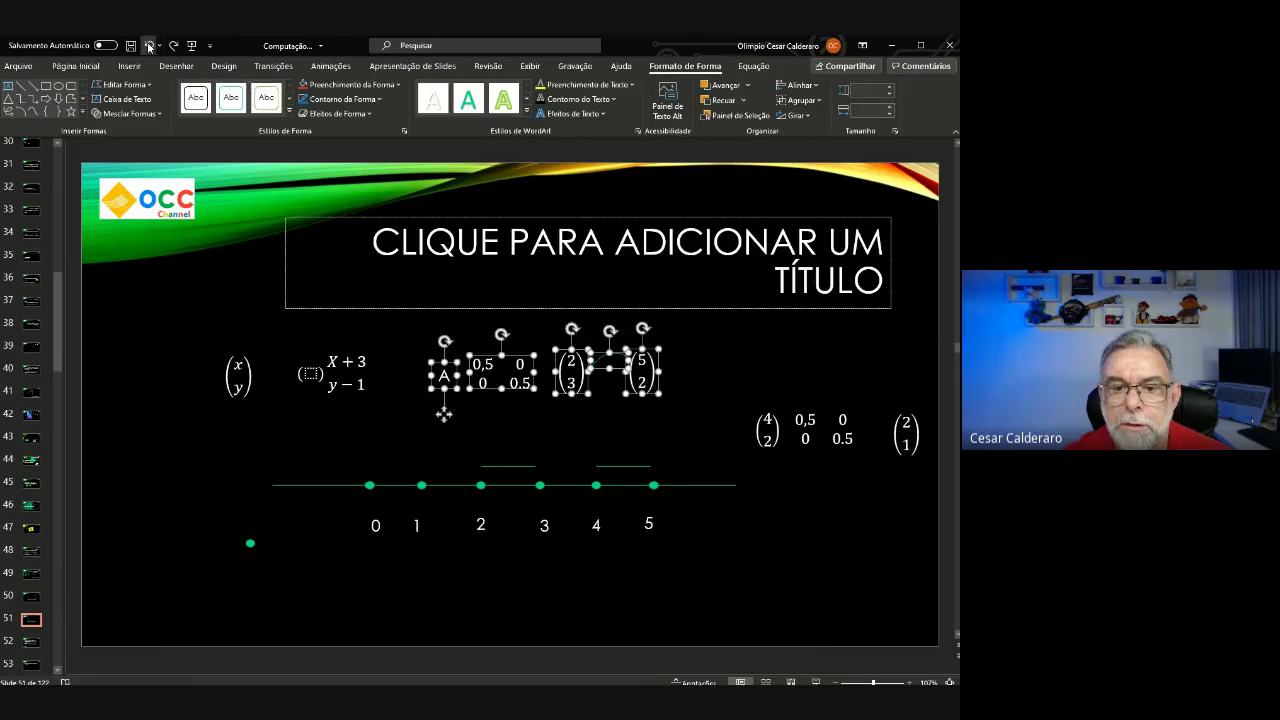
pyautogui.click(529, 416)
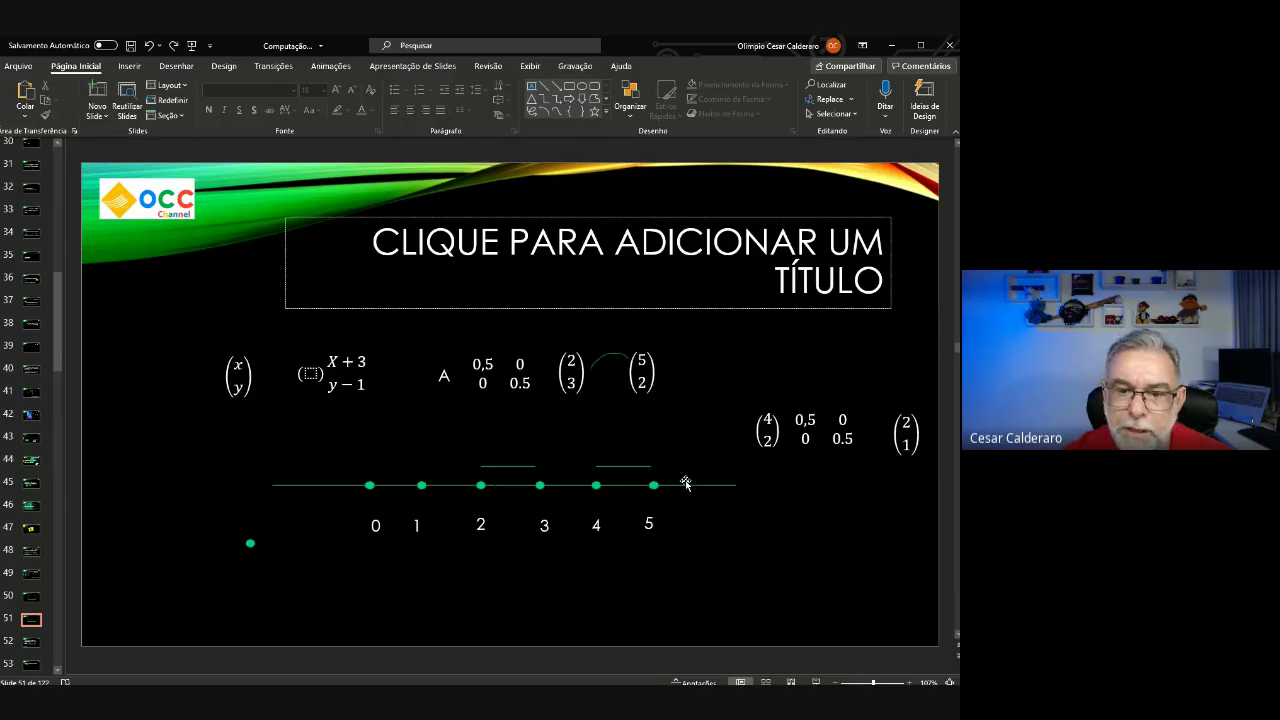
pyautogui.click(508, 383)
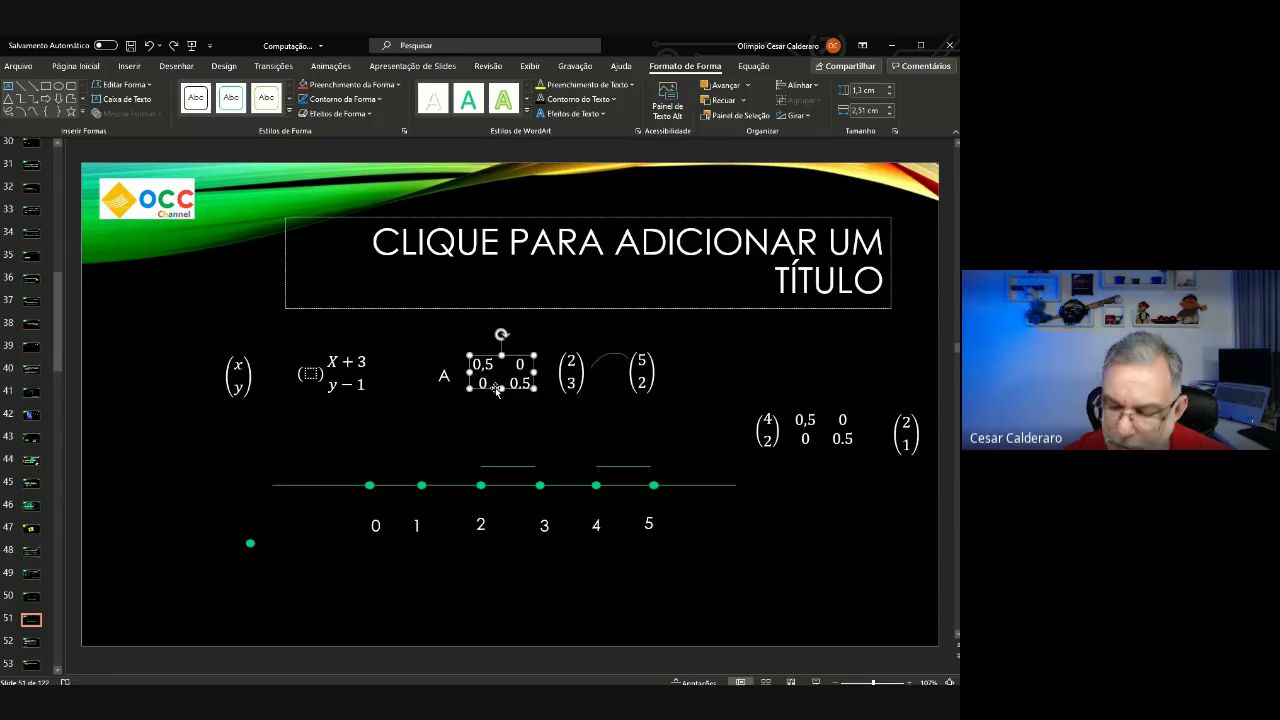
pyautogui.press('Delete')
pyautogui.click(826, 437)
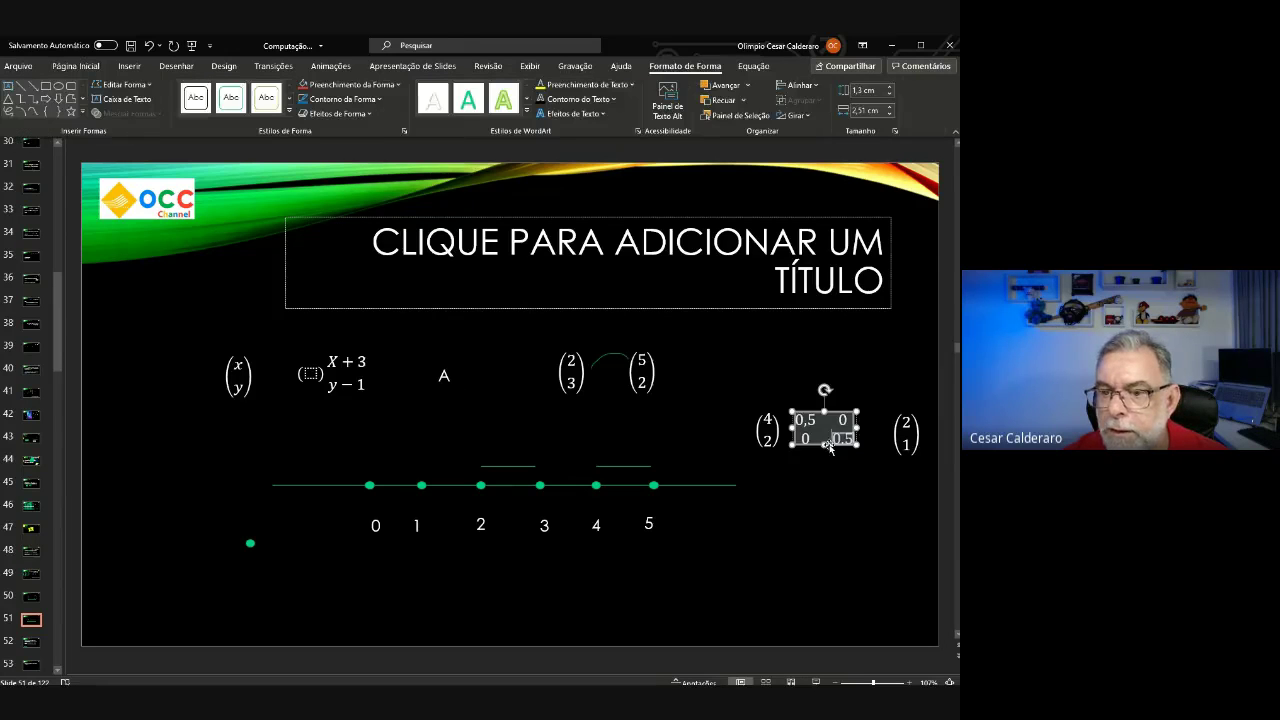
pyautogui.press('Delete')
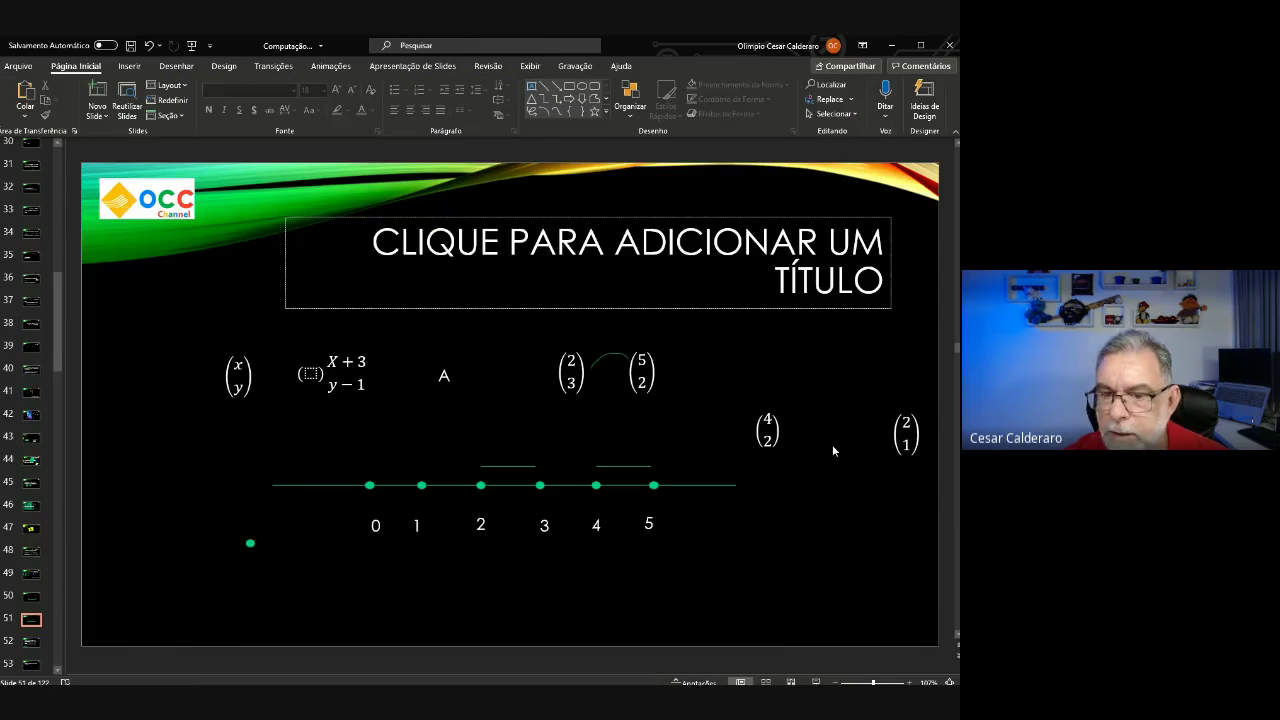
# Move the (4 2) vector beside (2 1) and the A label beside (2 3).
pyautogui.click(780, 430)
pyautogui.moveTo(785, 440); pyautogui.dragTo(887, 443)
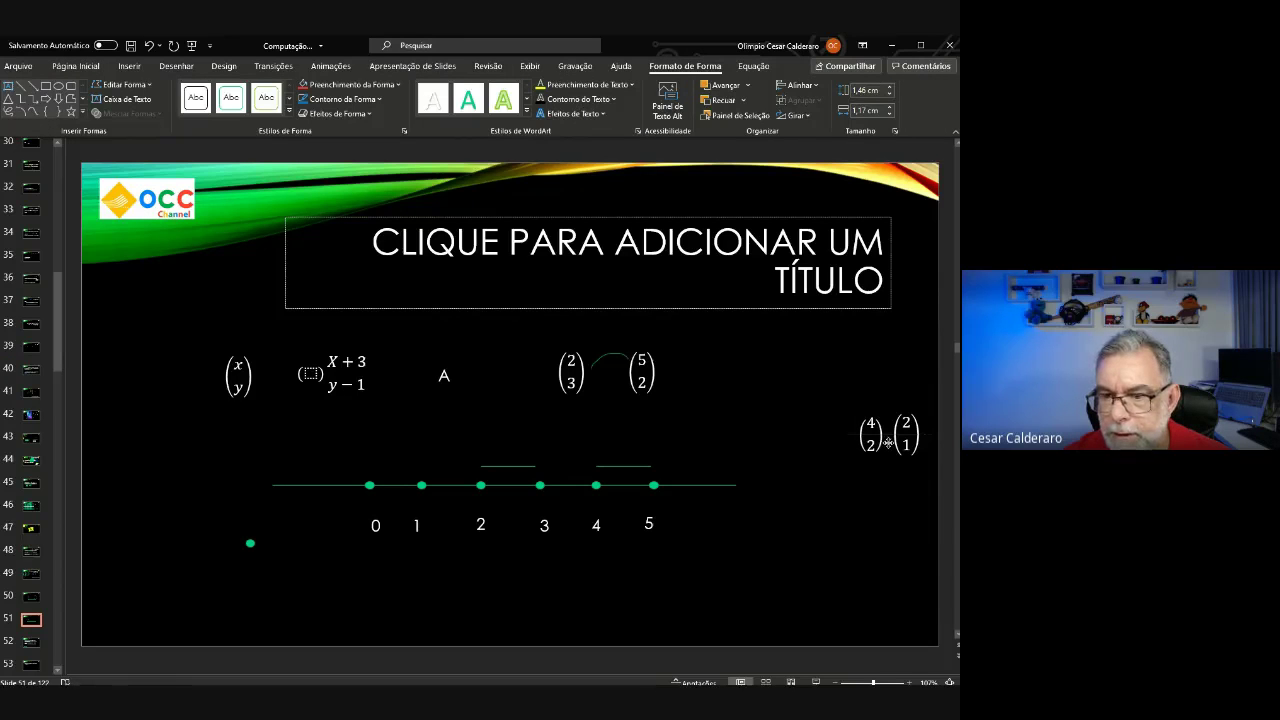
pyautogui.click(829, 491)
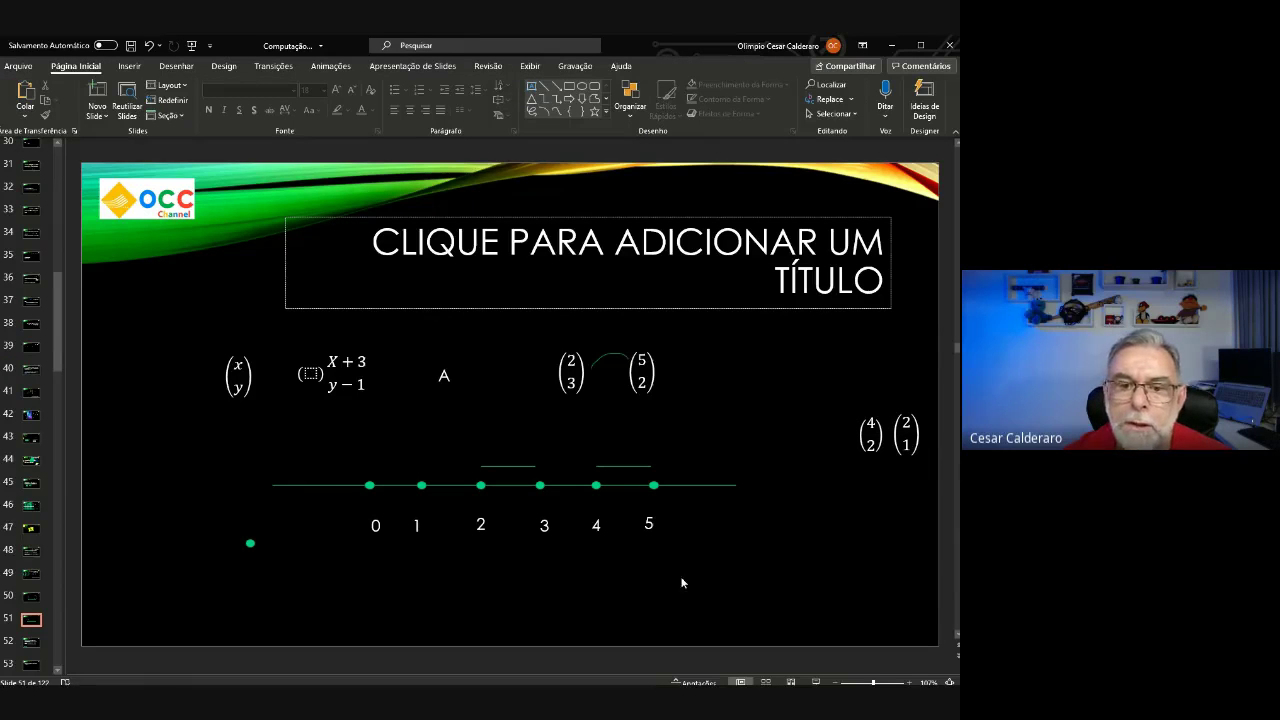
pyautogui.click(447, 384)
pyautogui.moveTo(446, 412); pyautogui.dragTo(543, 410)
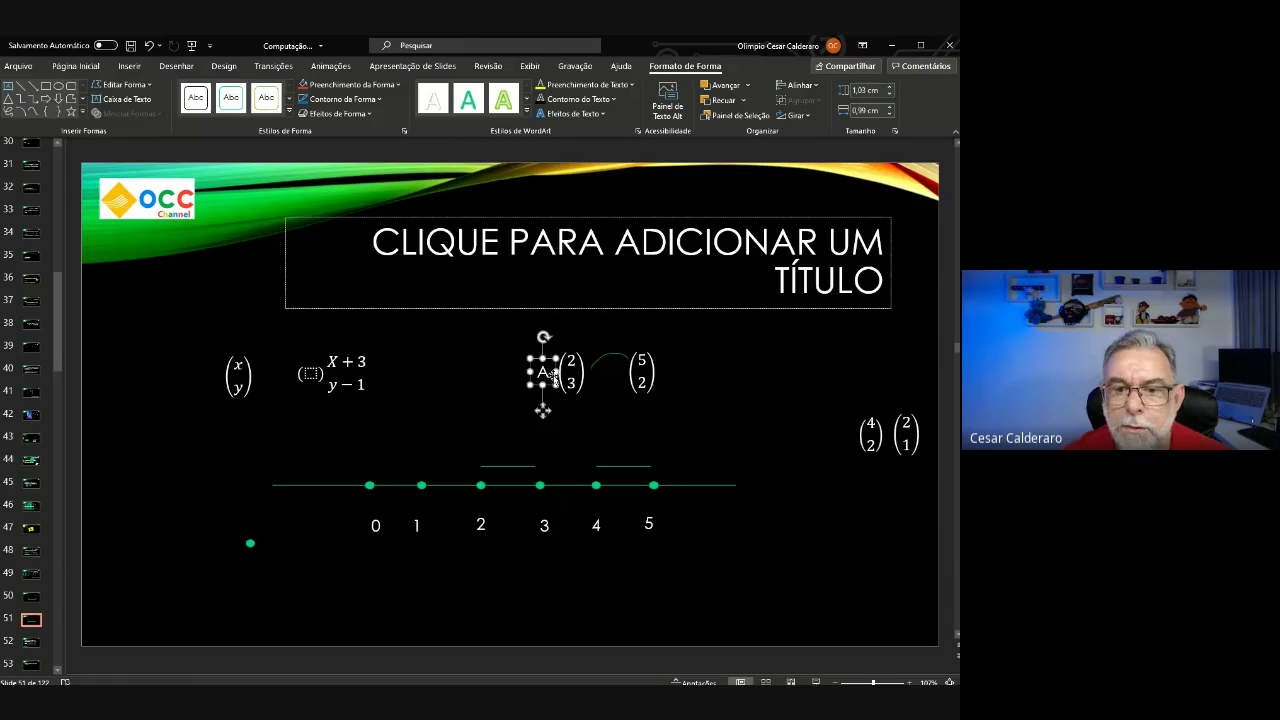
pyautogui.moveTo(615, 353); pyautogui.dragTo(646, 360)
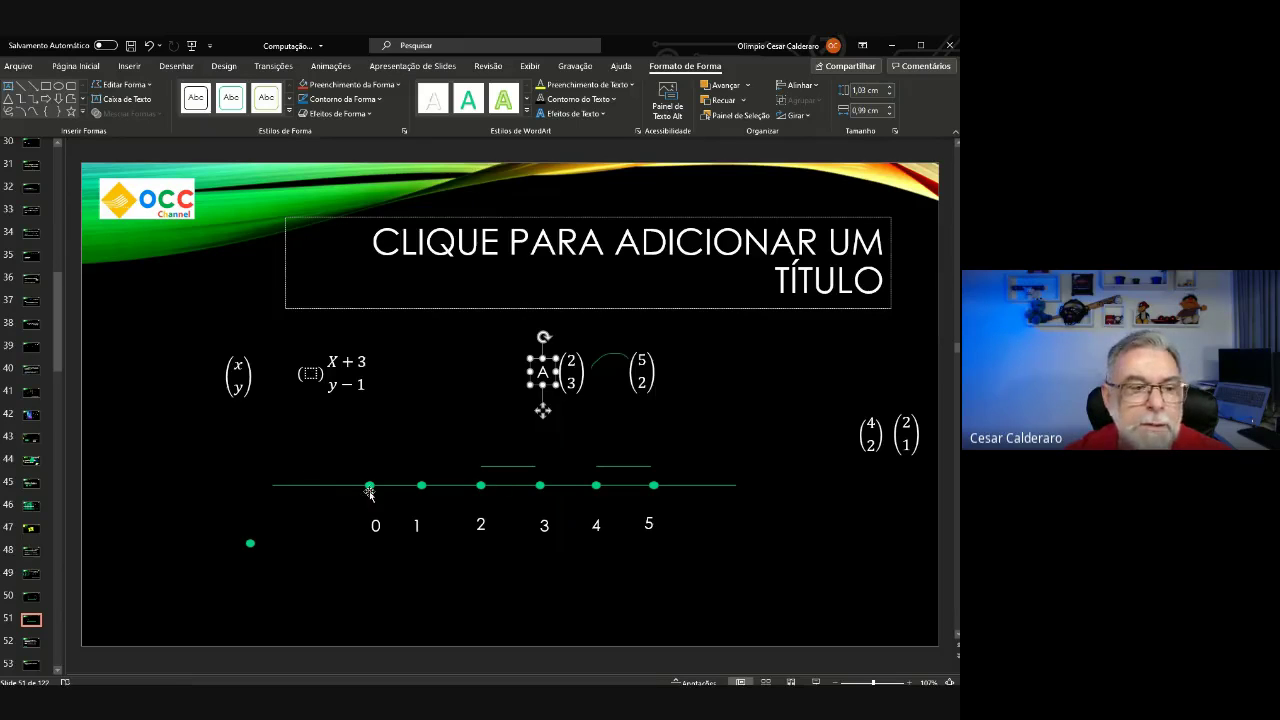
# Draw a vertical axis line rising straight up from 0.
pyautogui.click(22, 87)
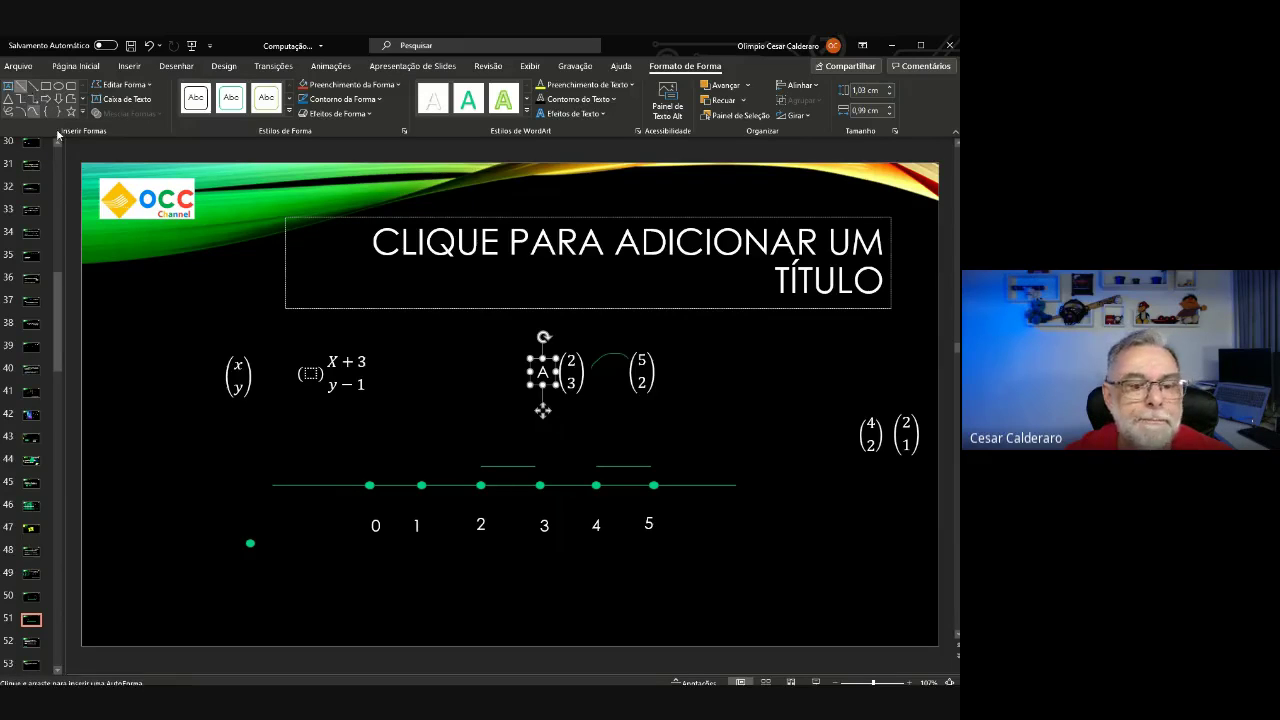
pyautogui.moveTo(369, 503); pyautogui.dragTo(368, 447)
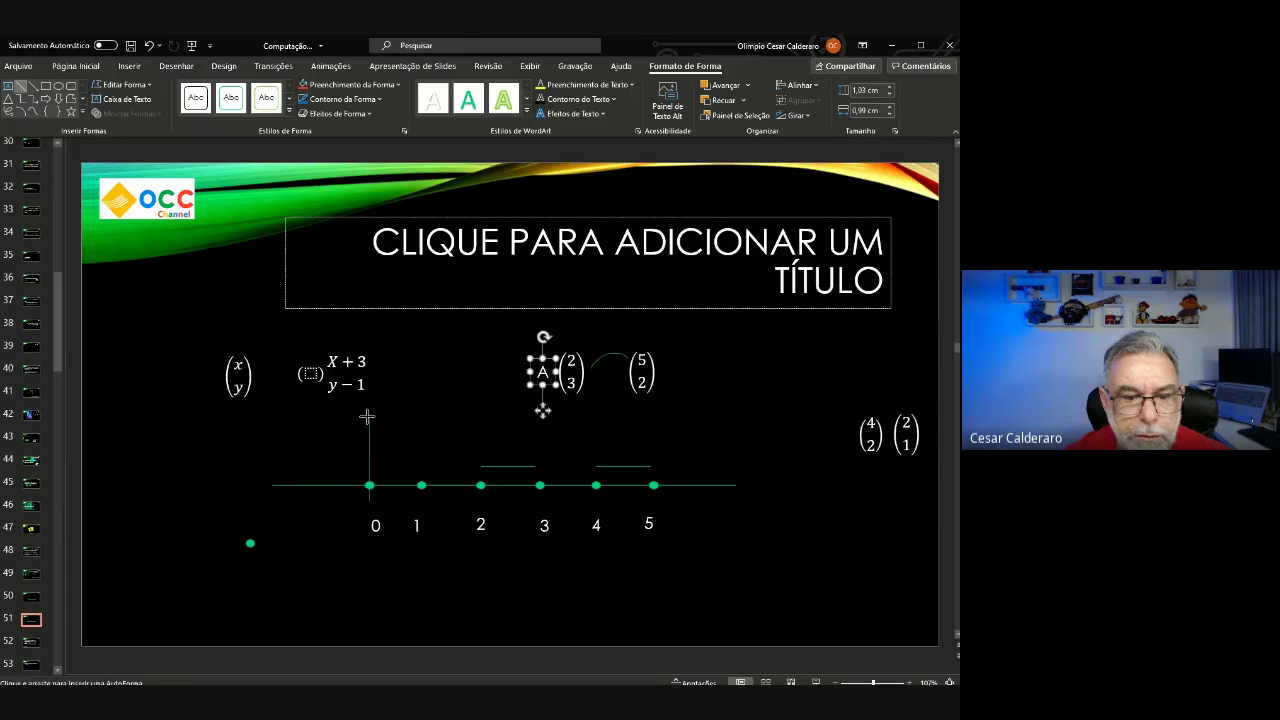
pyautogui.moveTo(368, 447); pyautogui.dragTo(369, 417)
pyautogui.click(378, 439)
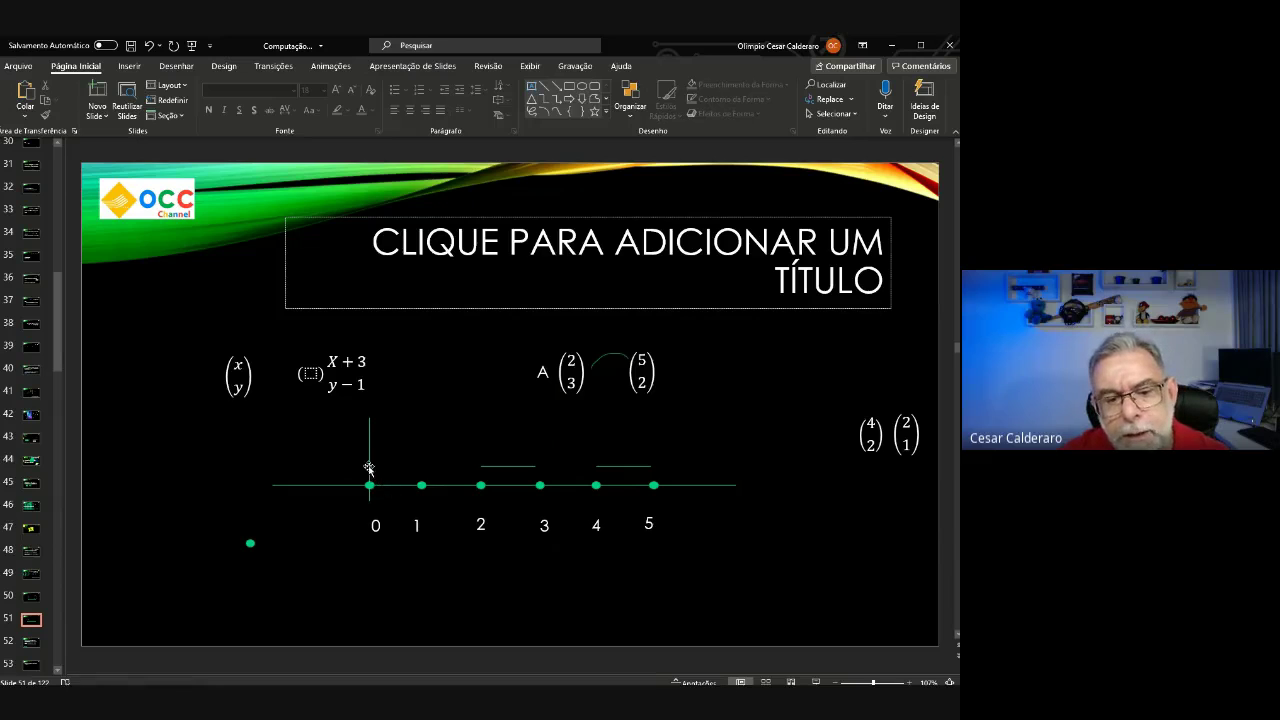
# Move the green point onto the vertical axis and place a copy of the 1 label beside it.
pyautogui.click(250, 545)
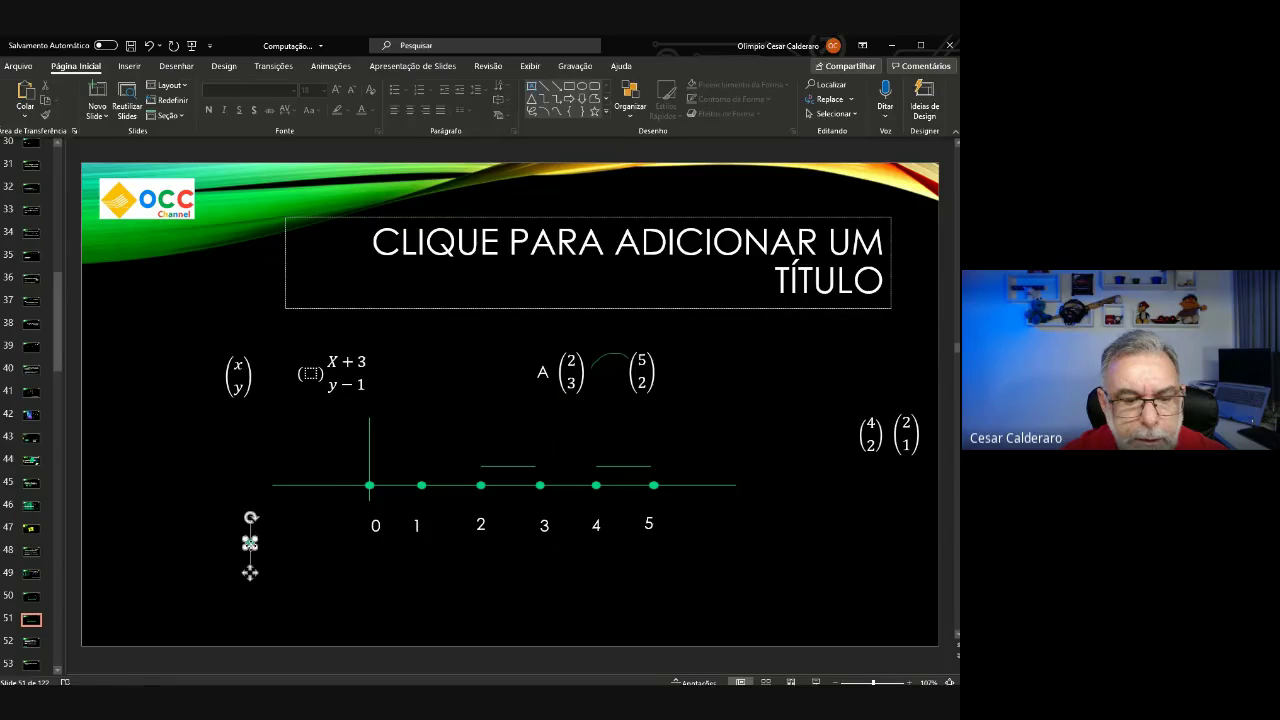
pyautogui.moveTo(250, 572); pyautogui.dragTo(367, 468)
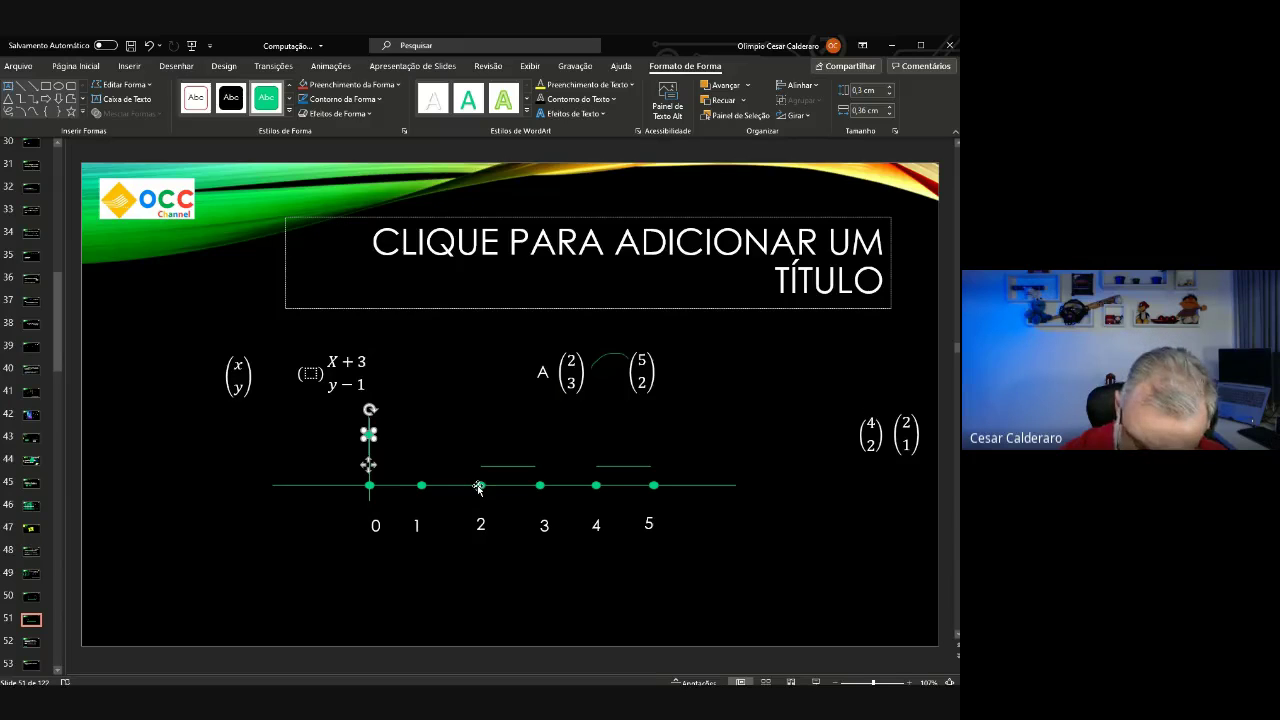
pyautogui.click(369, 458)
pyautogui.click(417, 525)
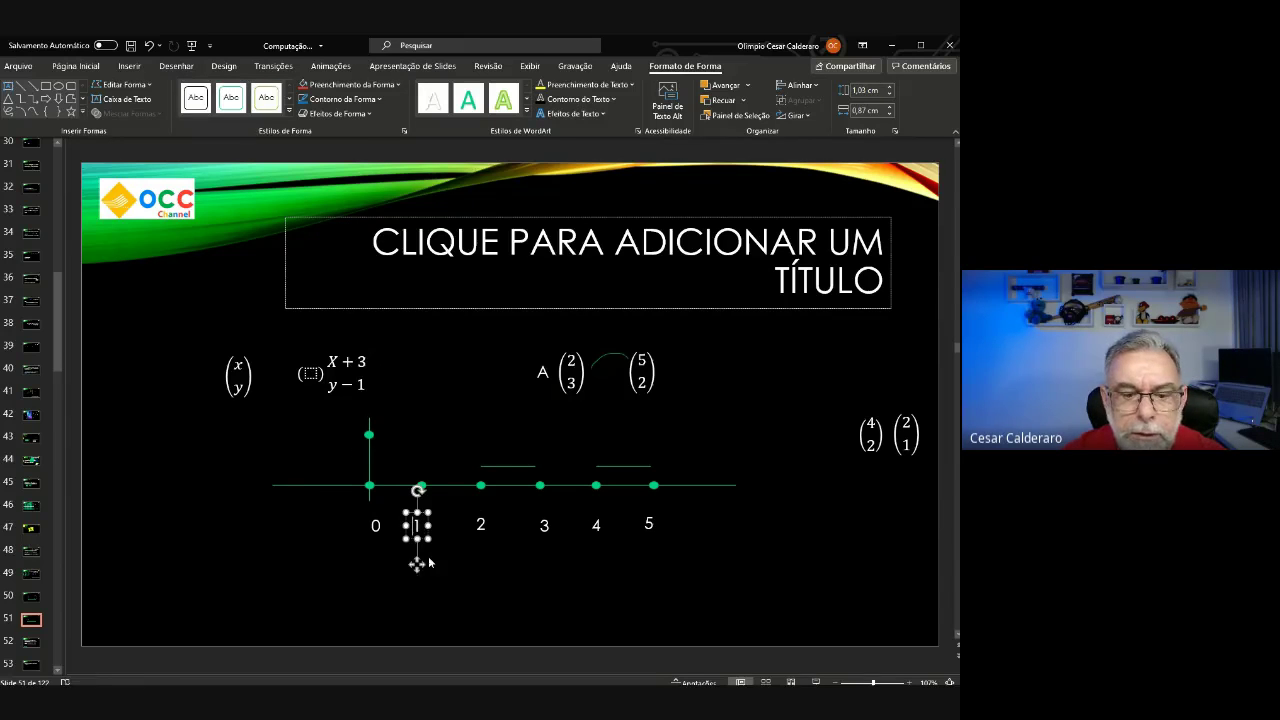
pyautogui.keyDown('ctrl'); pyautogui.moveTo(417, 566); pyautogui.dragTo(339, 474); pyautogui.keyUp('ctrl')
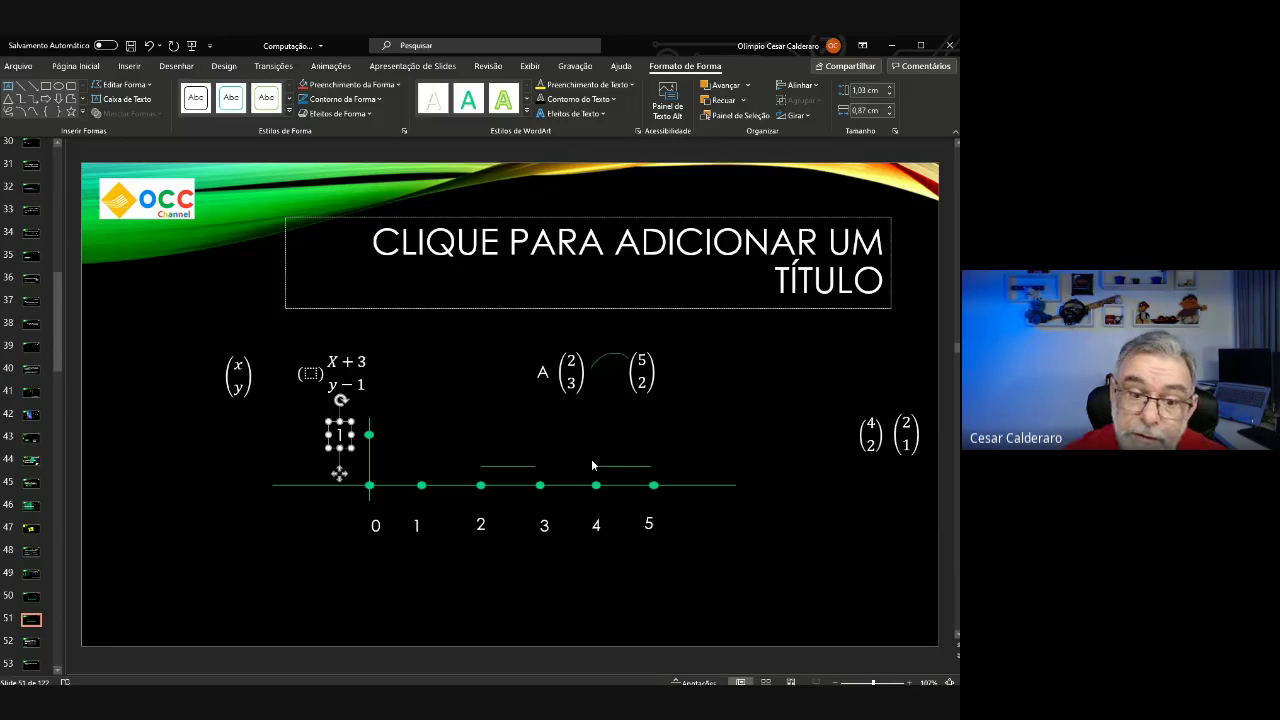
pyautogui.click(517, 427)
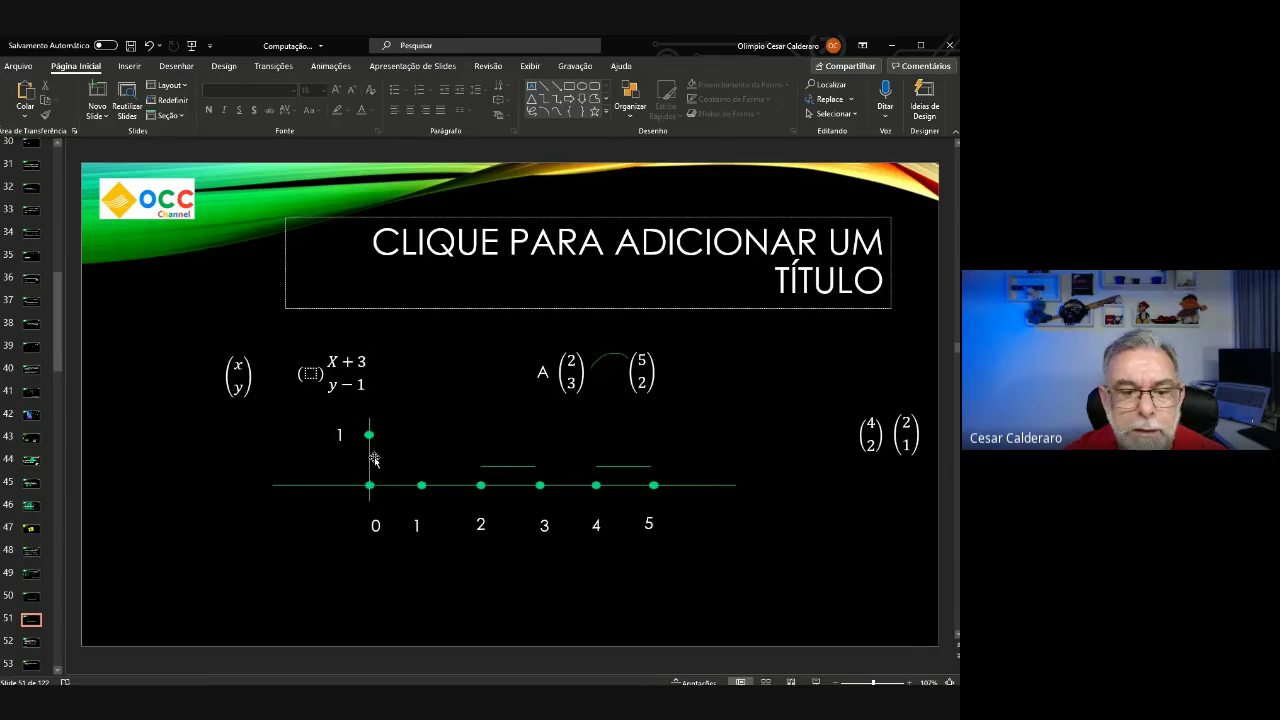
# Draw two arrow vectors from 0 rising up-right, plus a short horizontal line segment.
pyautogui.click(555, 87)
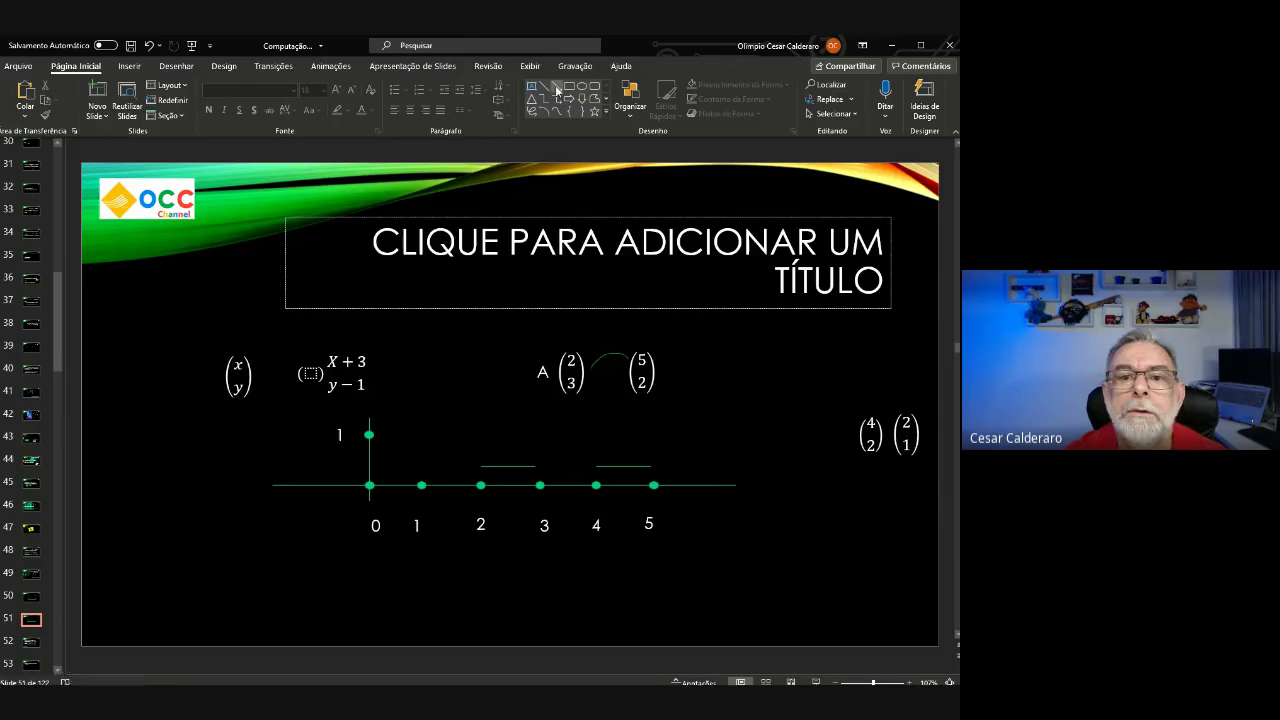
pyautogui.moveTo(369, 485); pyautogui.dragTo(477, 435)
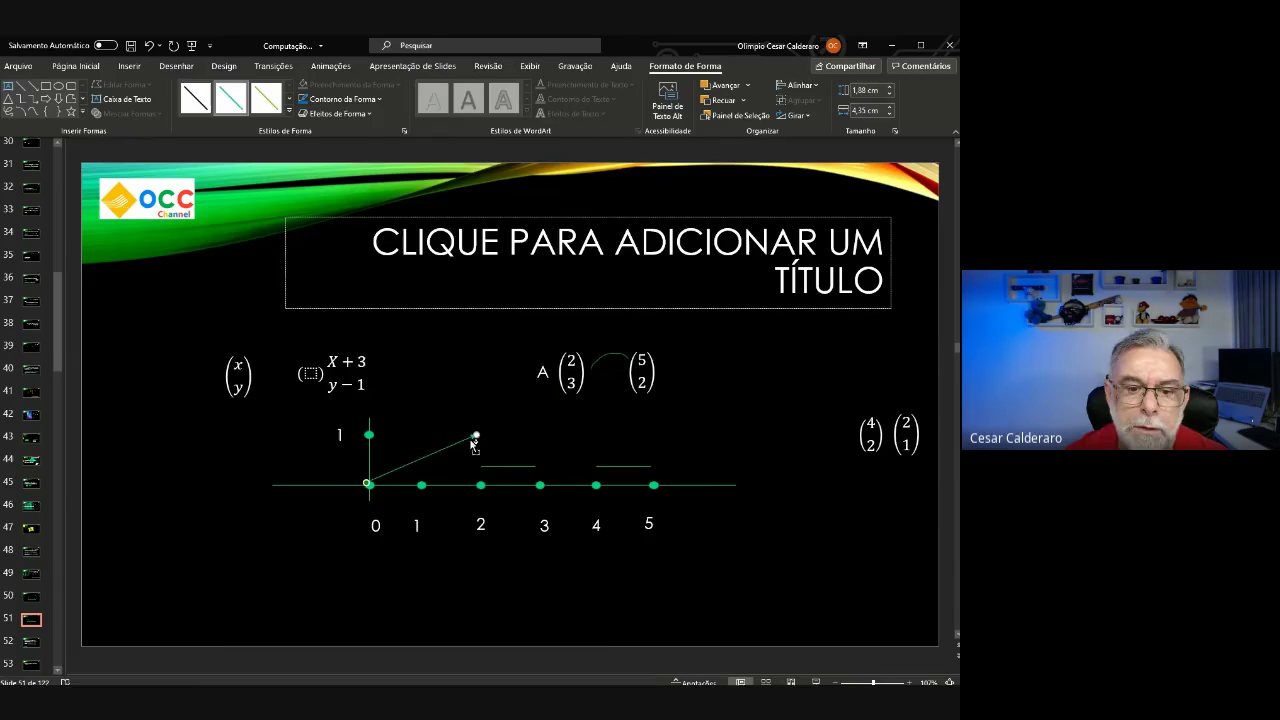
pyautogui.click(33, 86)
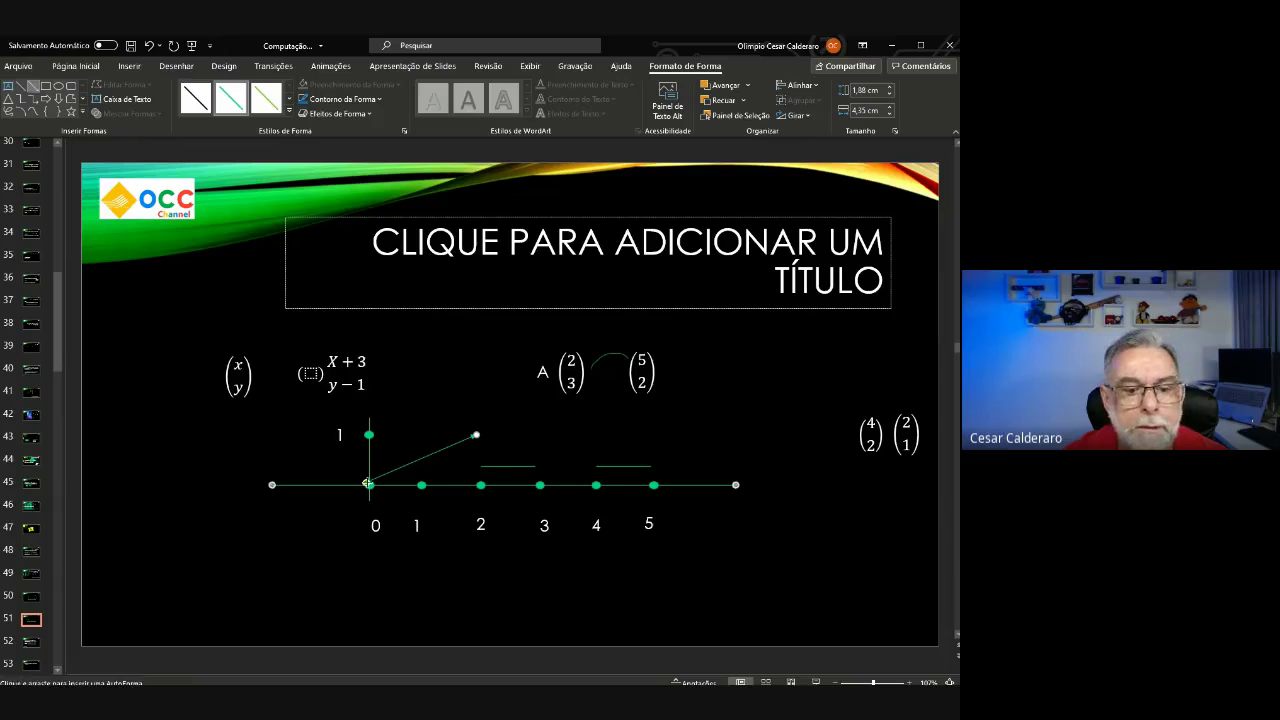
pyautogui.moveTo(369, 485); pyautogui.dragTo(539, 432)
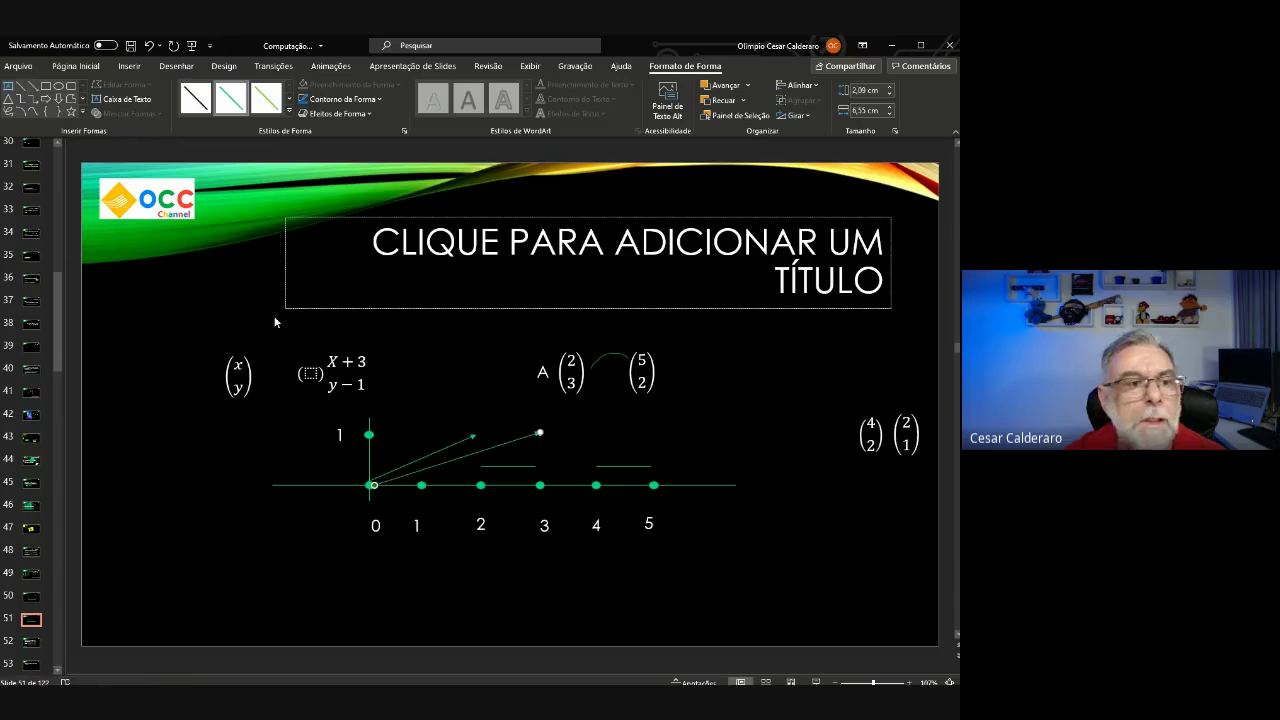
pyautogui.click(520, 457)
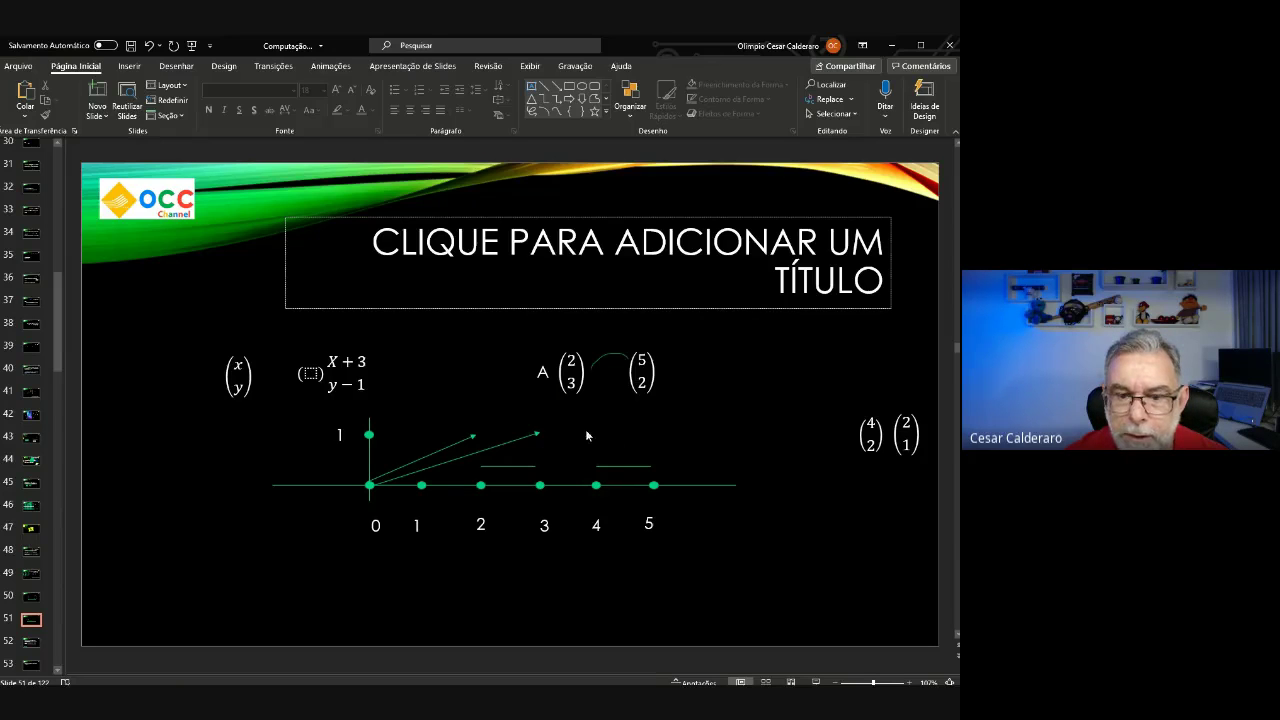
pyautogui.click(549, 89)
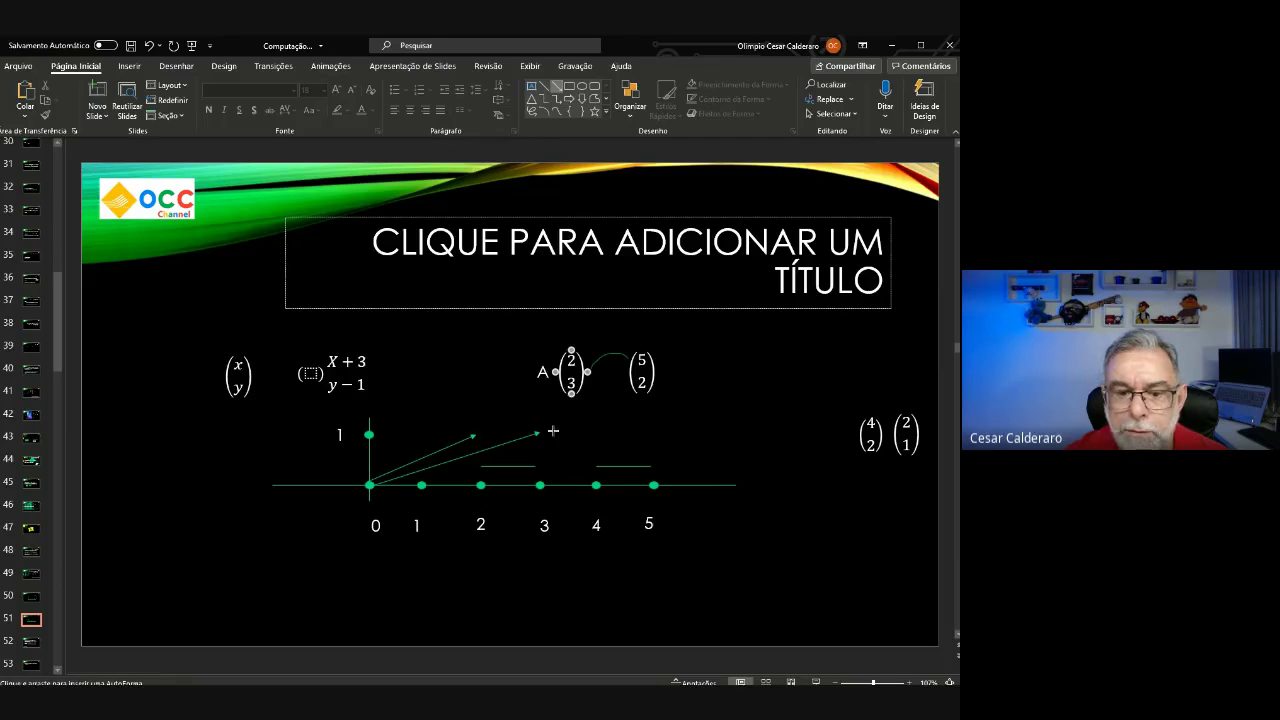
pyautogui.moveTo(650, 466); pyautogui.dragTo(596, 466)
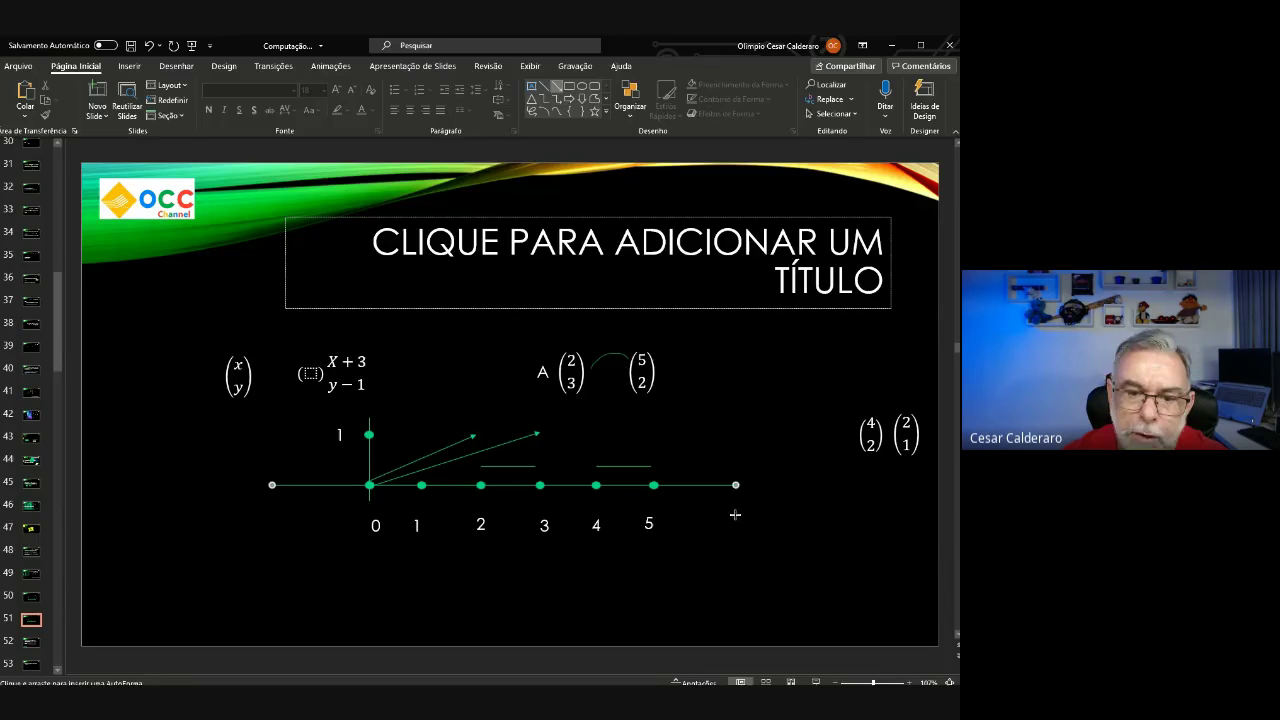
pyautogui.click(661, 264)
pyautogui.press('Tab')
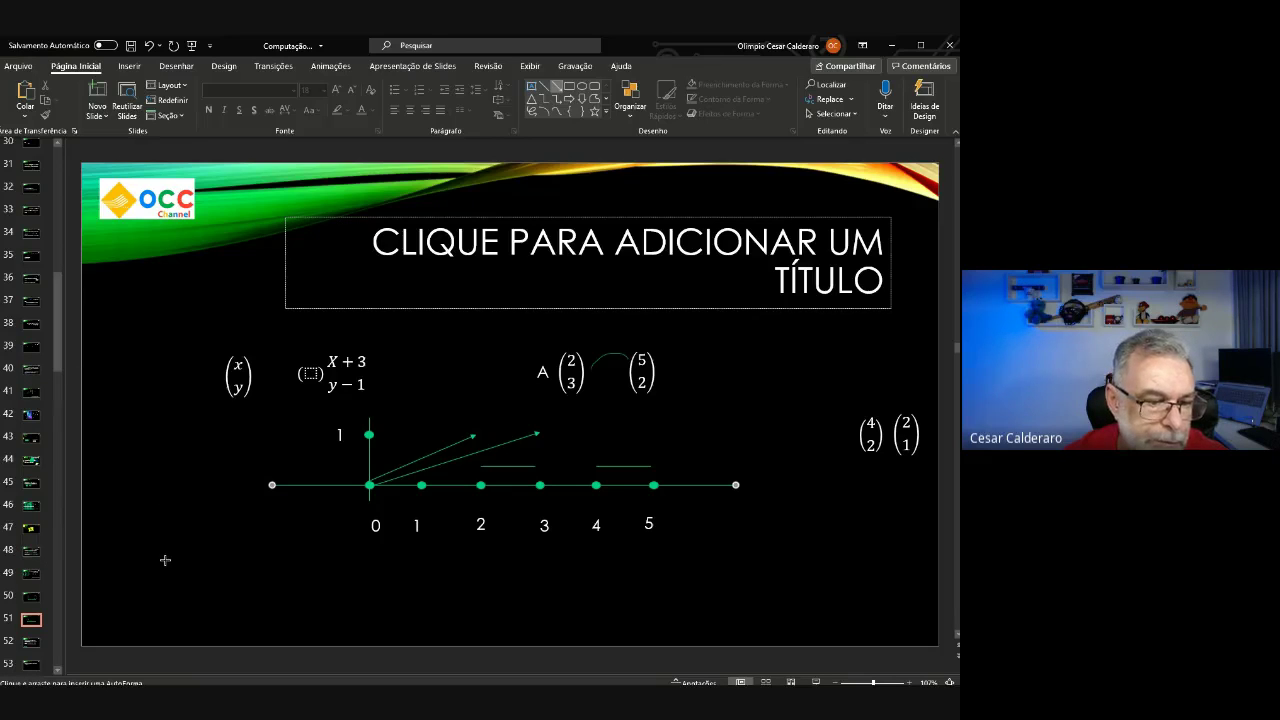
pyautogui.press('Tab')
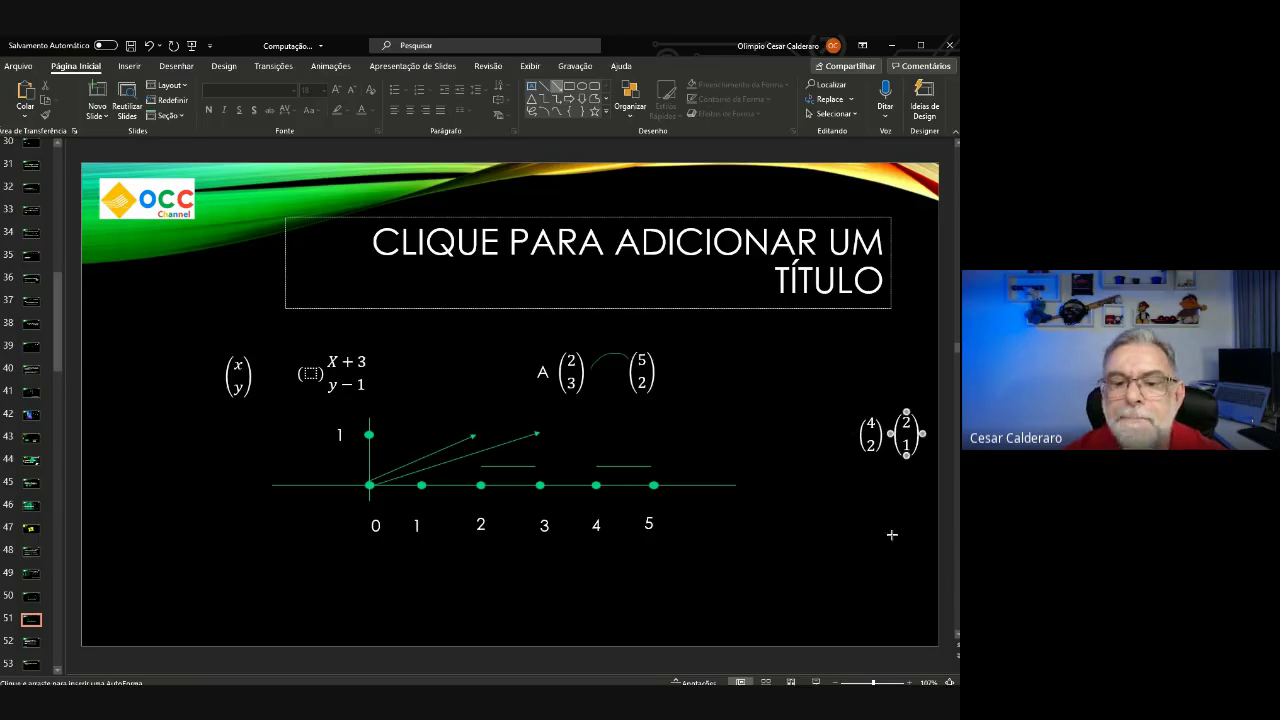
pyautogui.press('Tab')
pyautogui.press('Tab')
pyautogui.press('Tab')
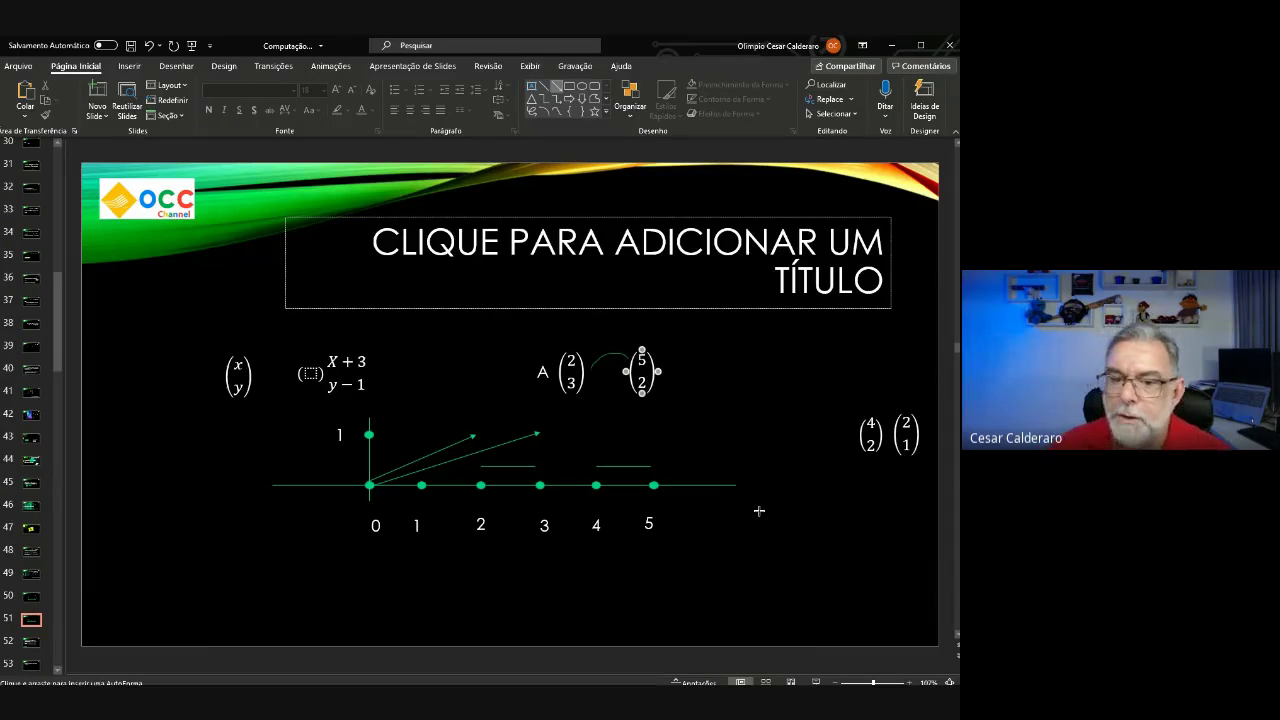
pyautogui.press('Escape')
pyautogui.press('Tab')
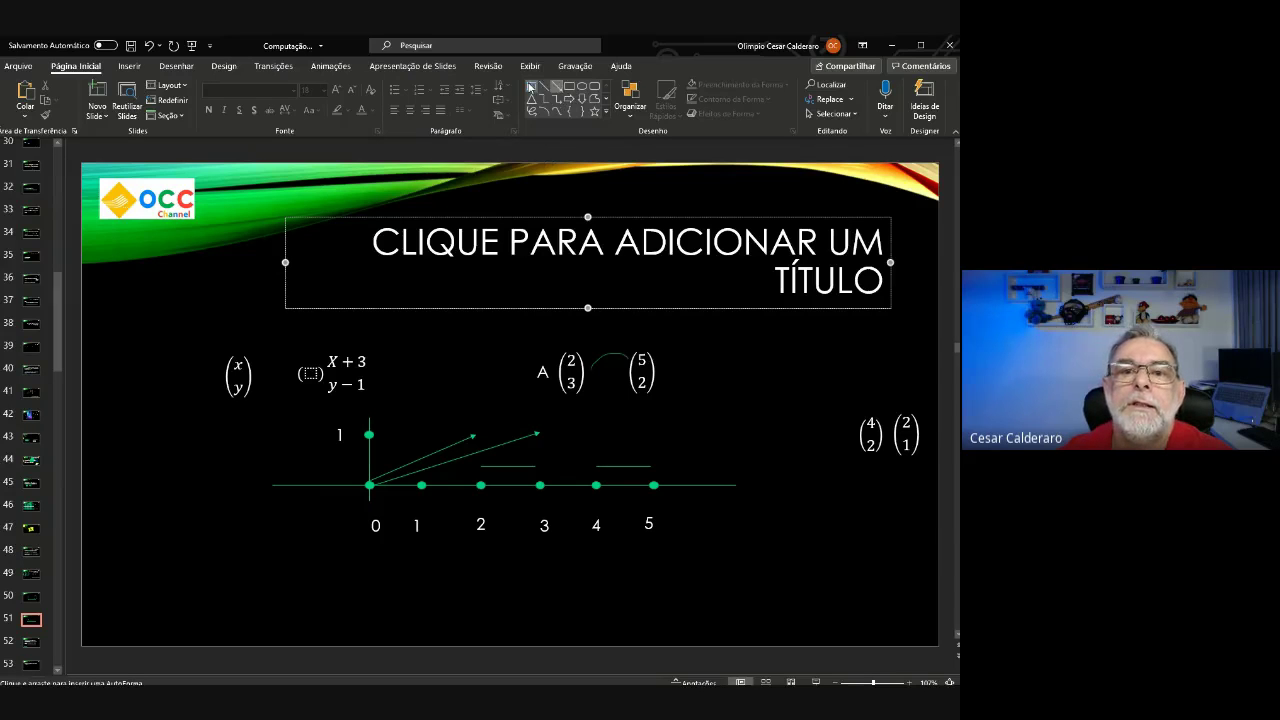
# Add a text box at the lower left reading R24.
pyautogui.click(531, 86)
pyautogui.click(152, 577)
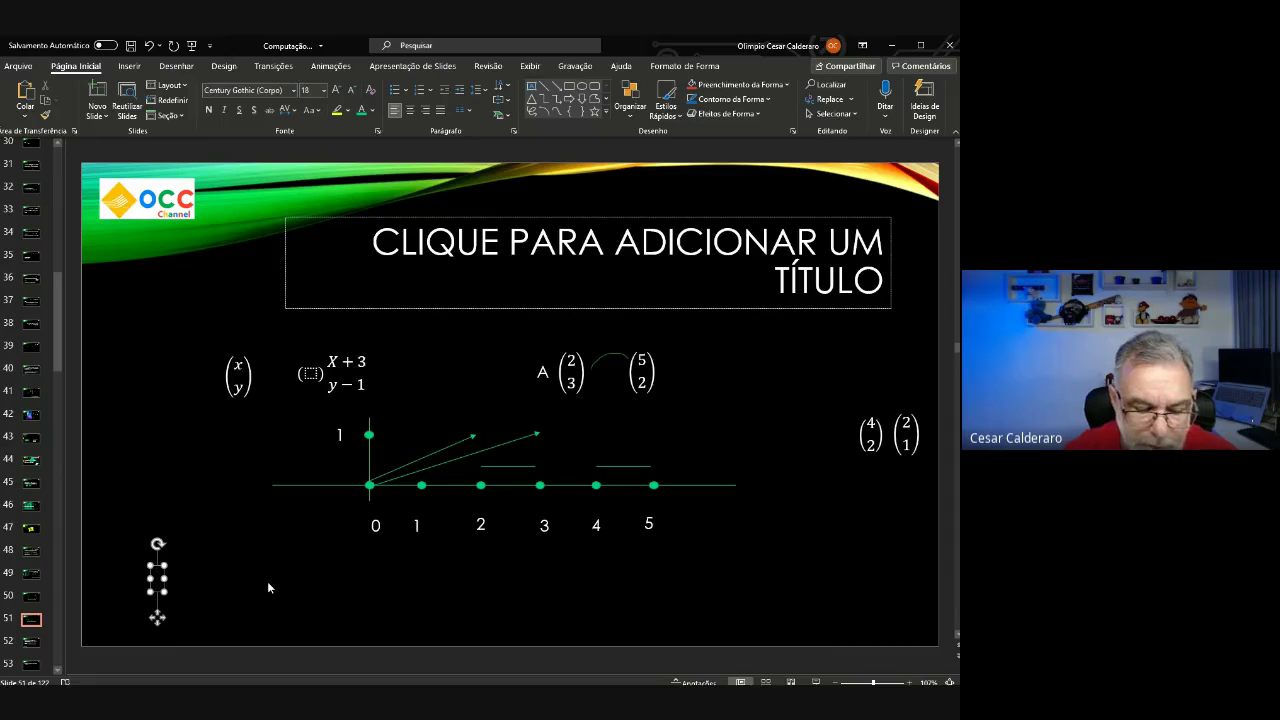
pyautogui.write('R')
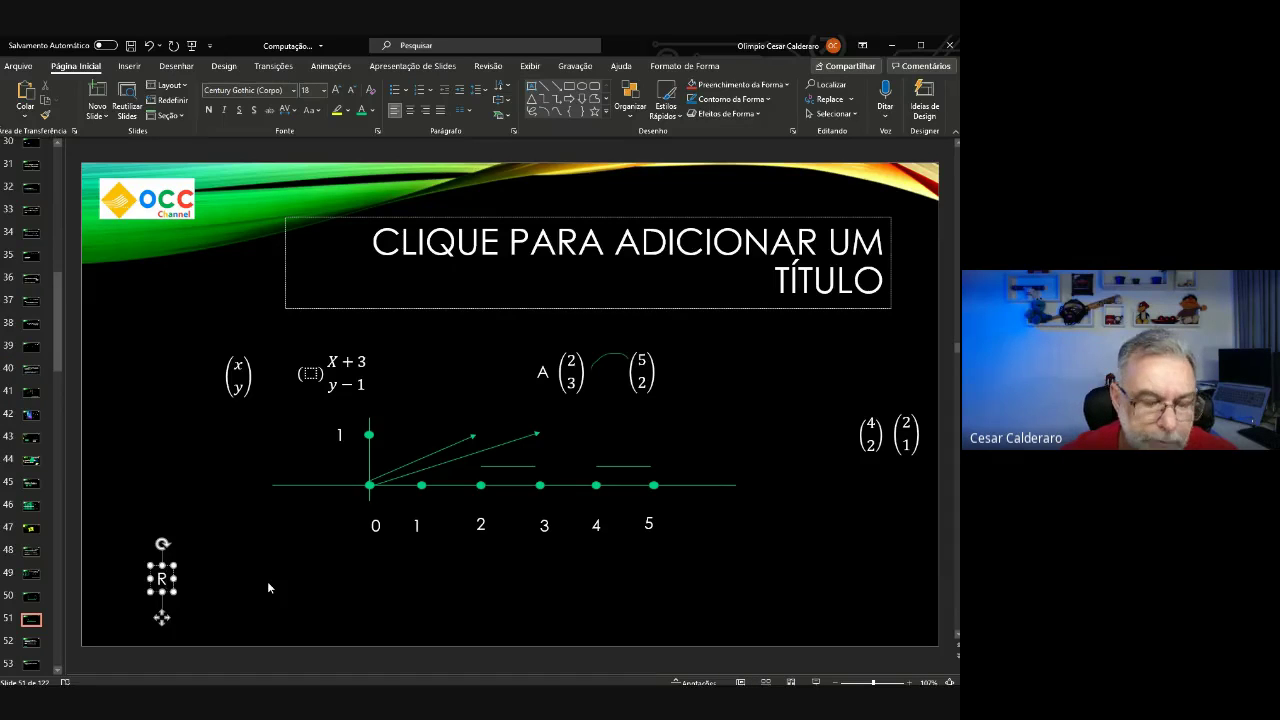
pyautogui.write('2')
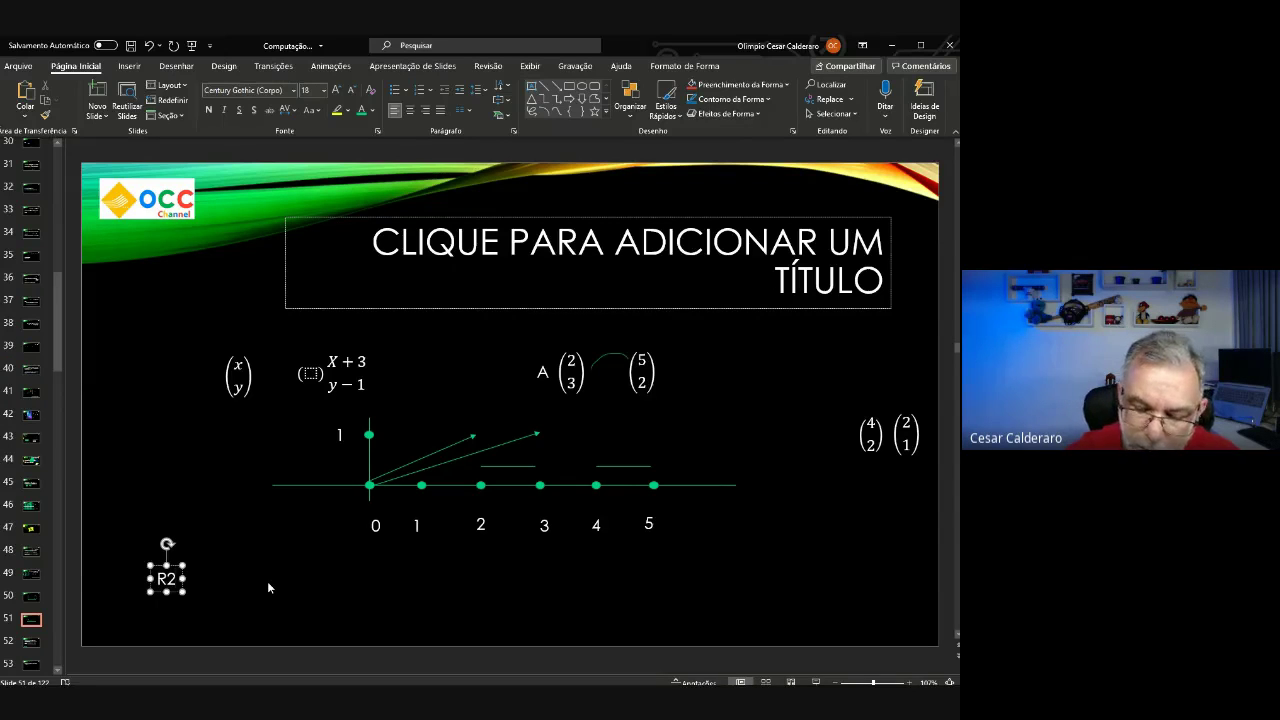
pyautogui.write('4')
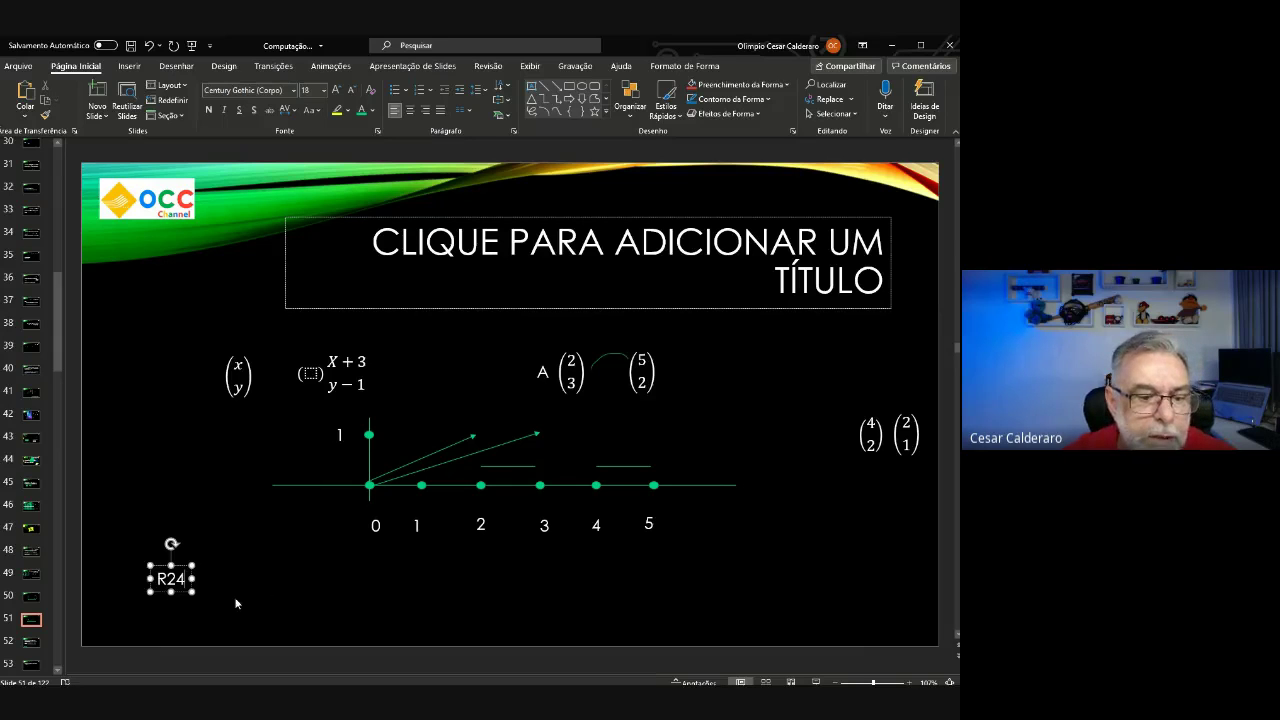
# Format the digits 24 as superscript (Sobrescrito) in the Font dialog.
pyautogui.doubleClick(171, 578)
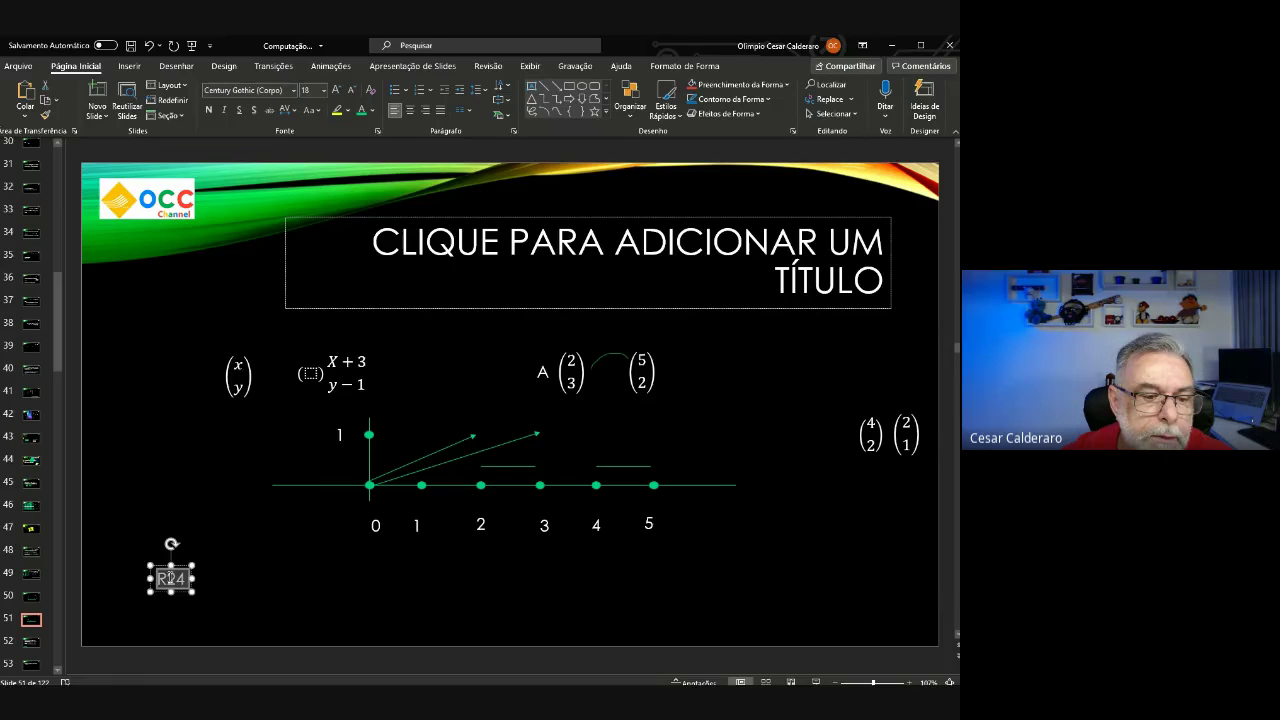
pyautogui.moveTo(171, 578); pyautogui.dragTo(165, 578)
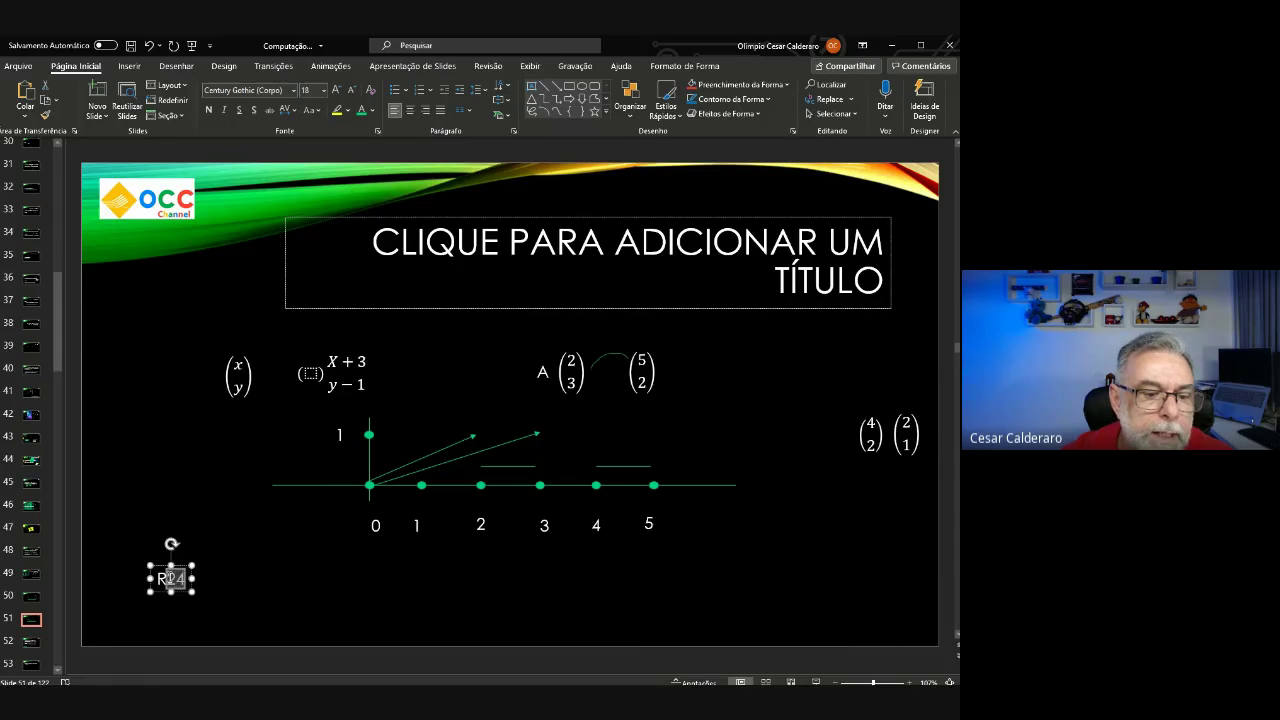
pyautogui.click(378, 132)
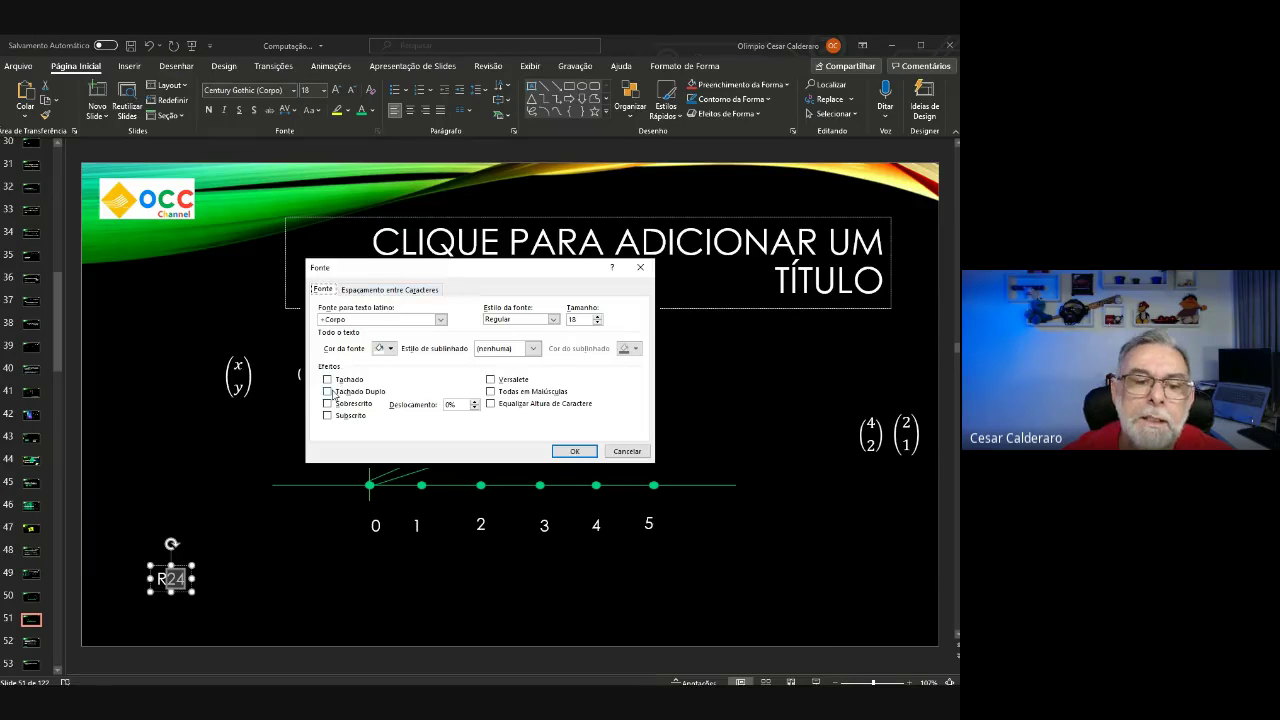
pyautogui.click(328, 403)
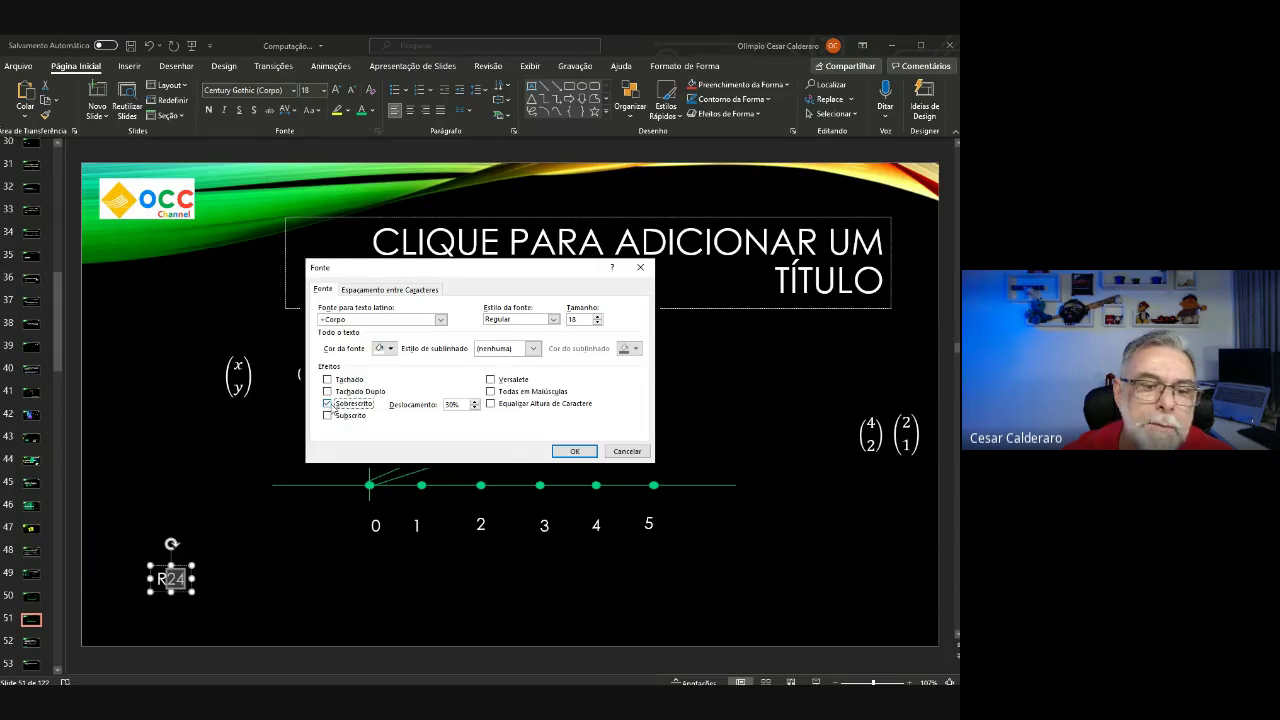
pyautogui.click(575, 451)
pyautogui.click(325, 575)
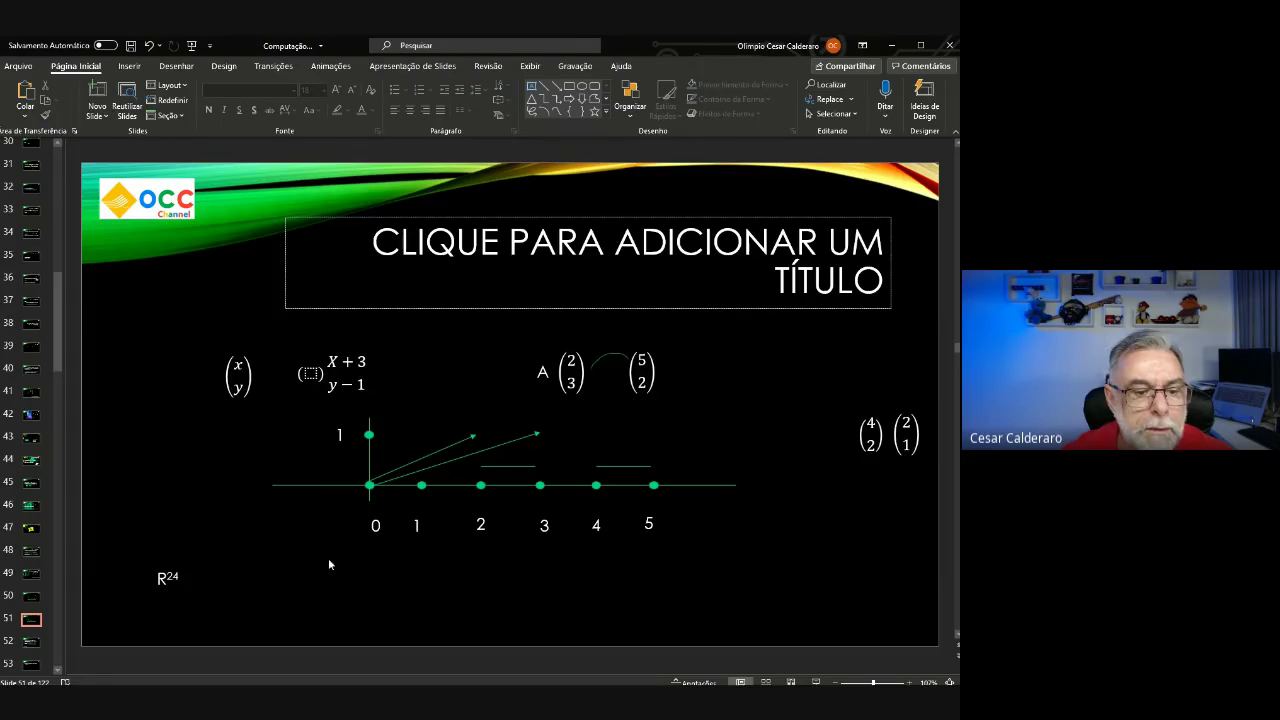
# Move the R²⁴ label beside the (x y) vector and extend its superscript toward 24+1.
pyautogui.moveTo(172, 580); pyautogui.dragTo(176, 388)
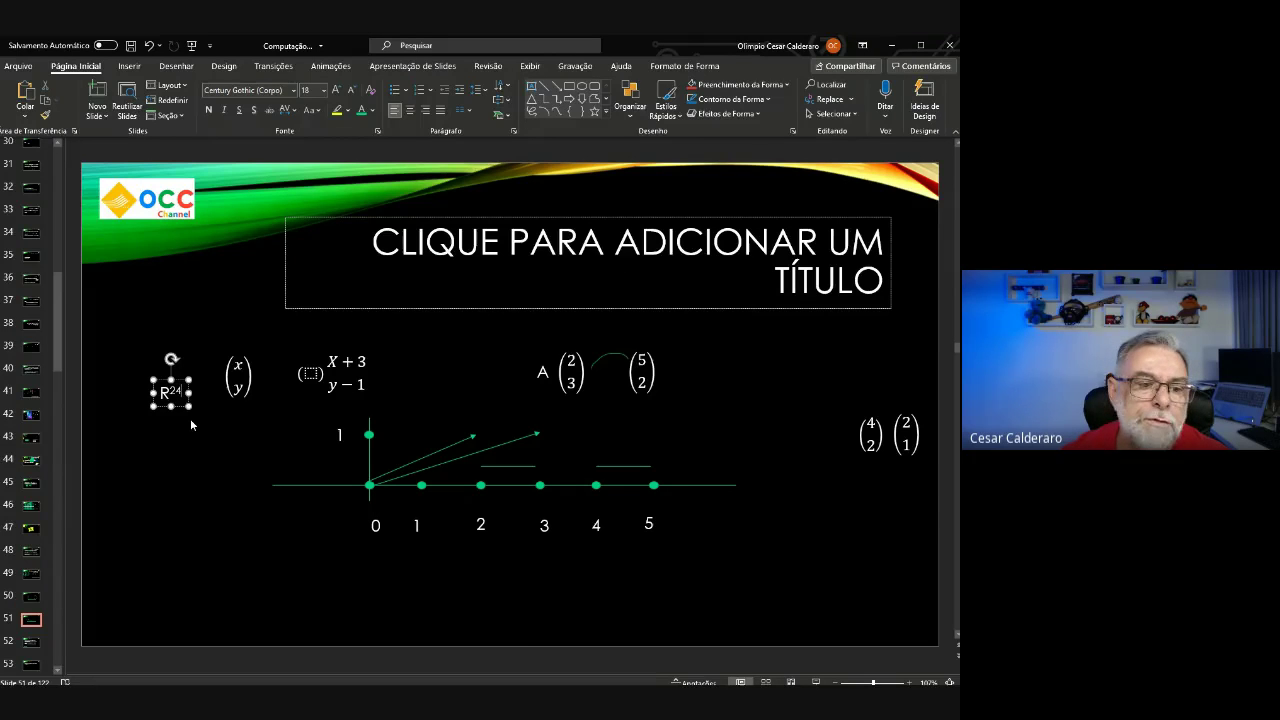
pyautogui.write('1')
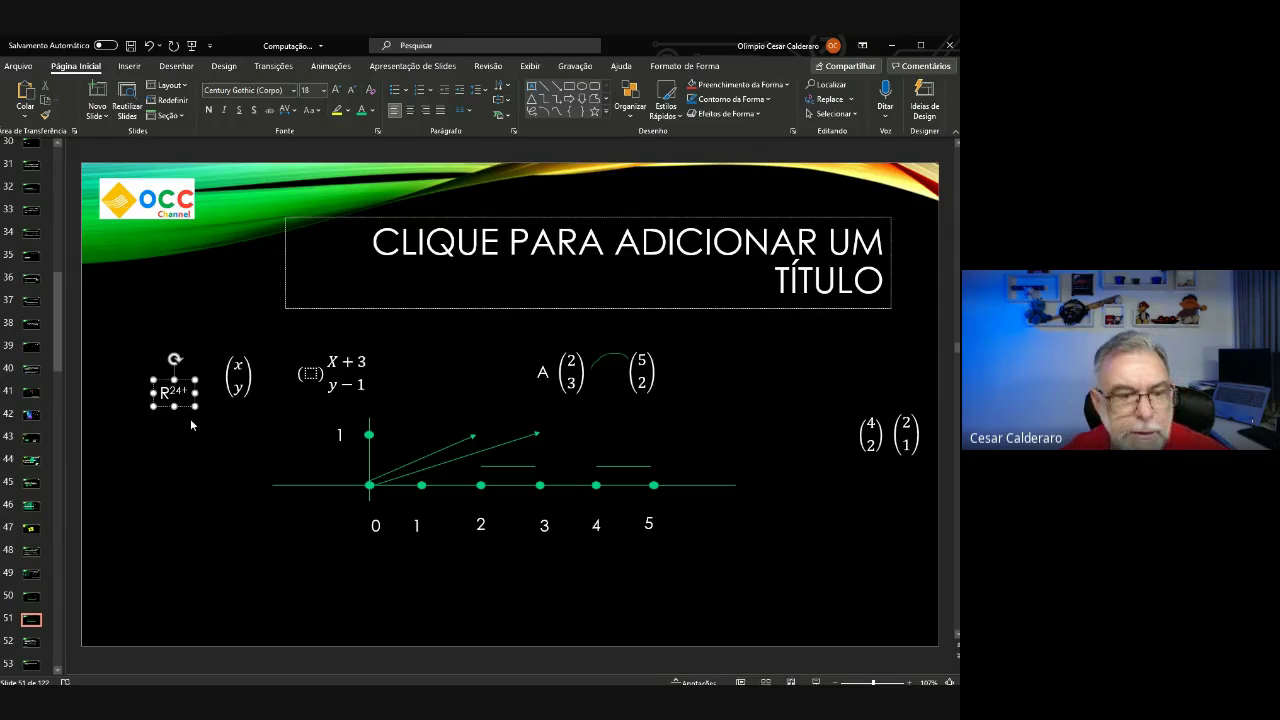
pyautogui.write('1')
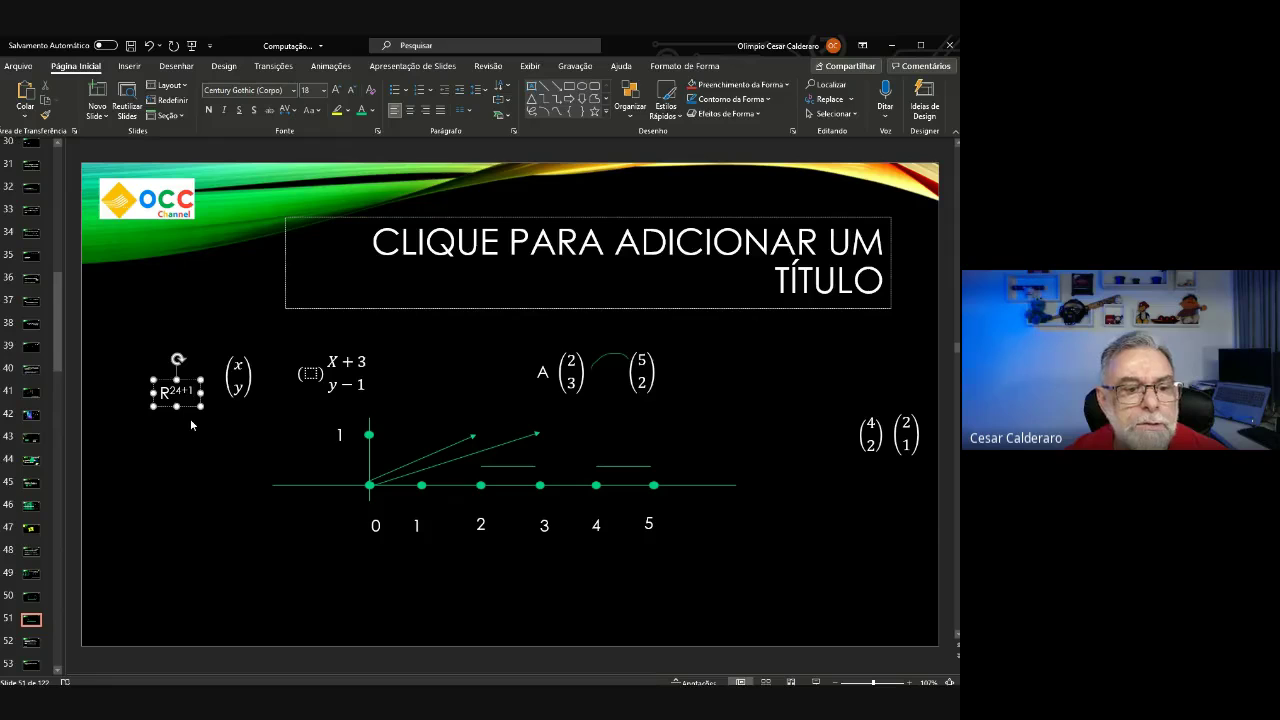
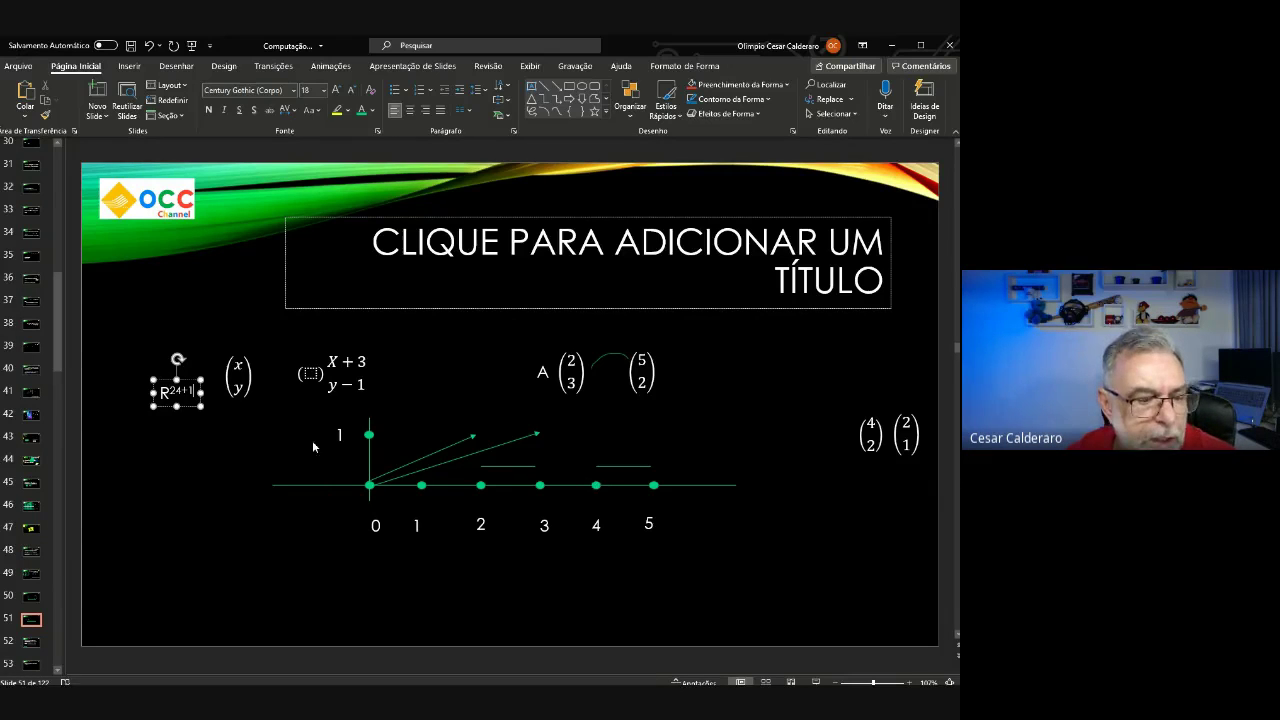
# Open slide 52, where (6,4) + (4,0) gives (10,4).
pyautogui.click(33, 645)
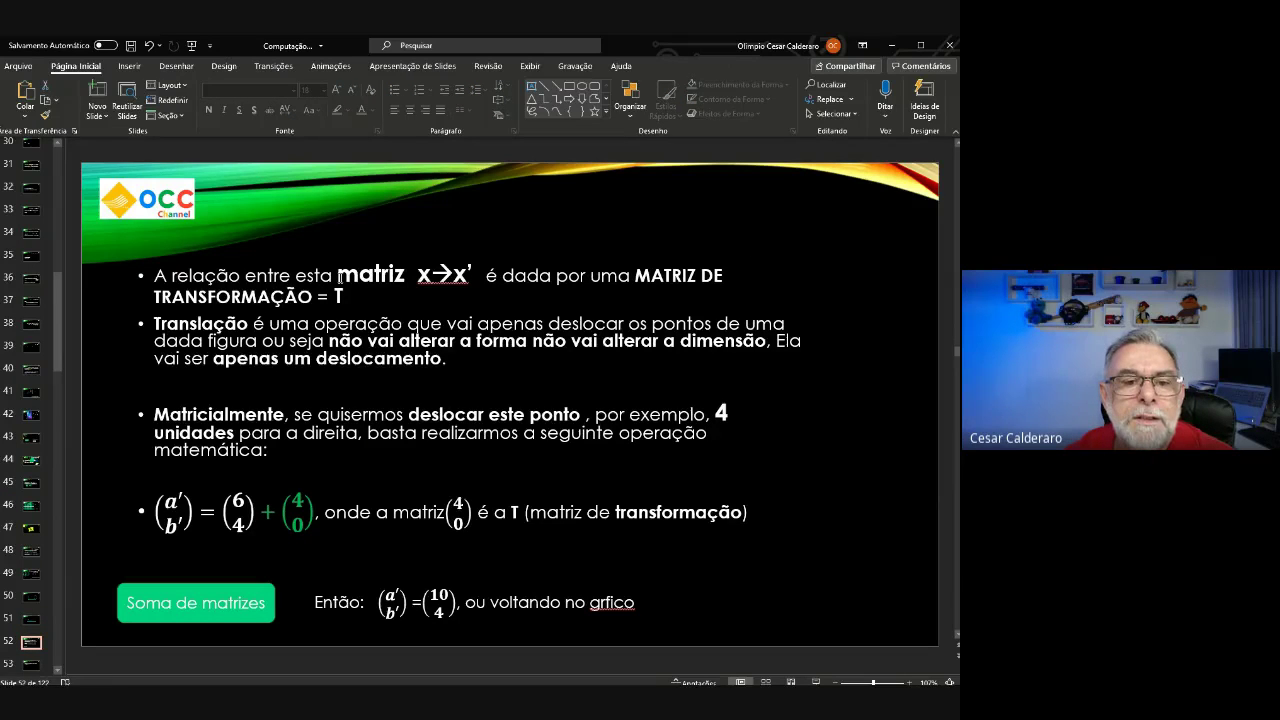
# Colour the phrase 'uma MATRIZ DE TRANSFORMAÇÃO' green in the bullet text.
pyautogui.click(422, 274)
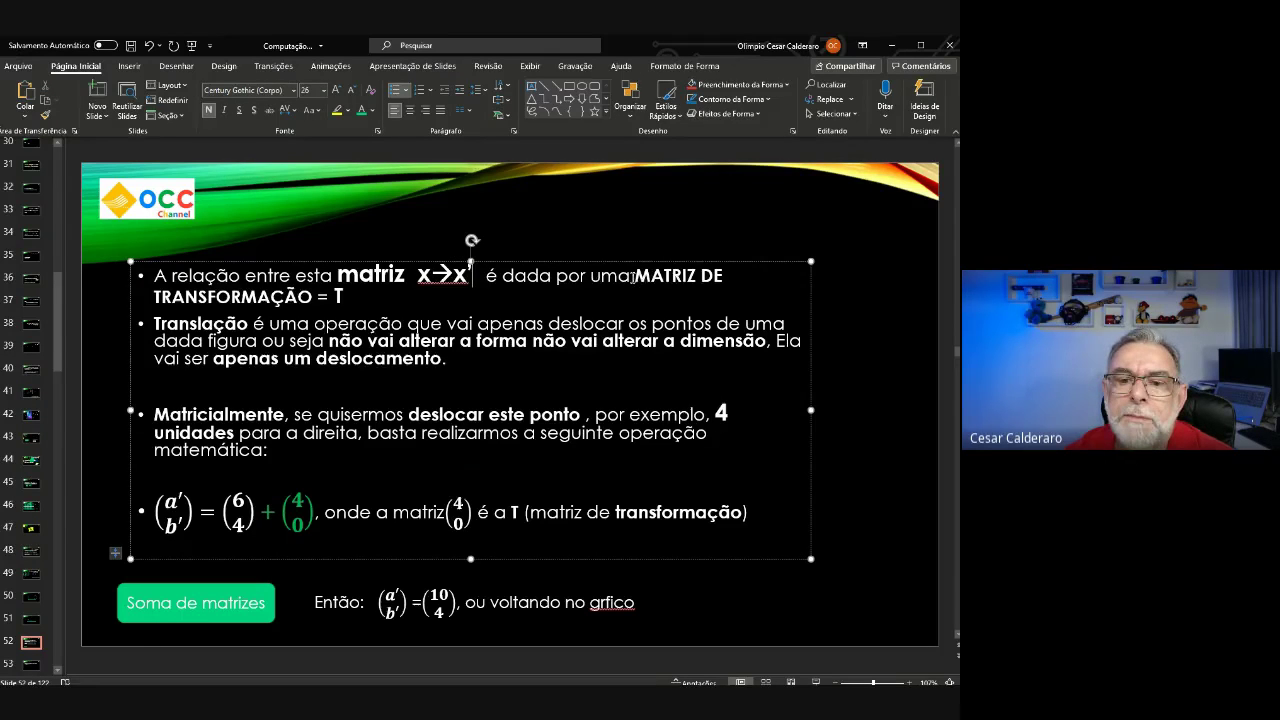
pyautogui.moveTo(634, 279); pyautogui.dragTo(314, 297)
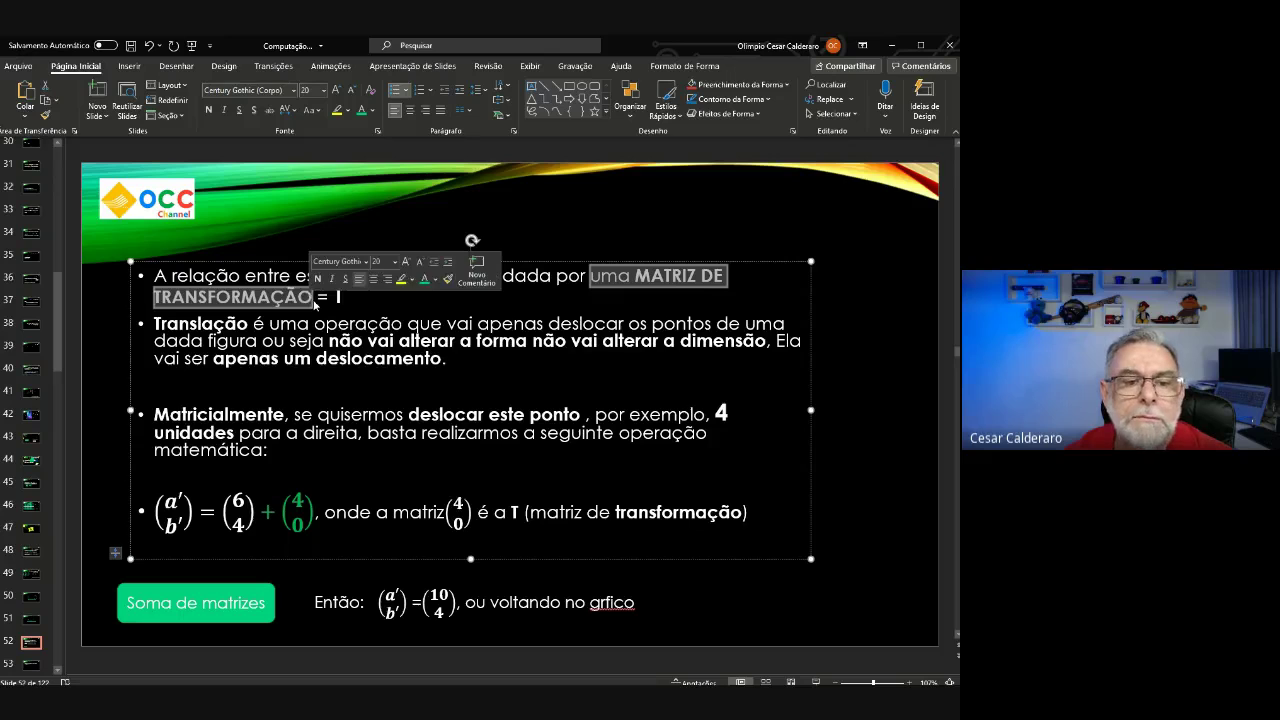
pyautogui.click(424, 279)
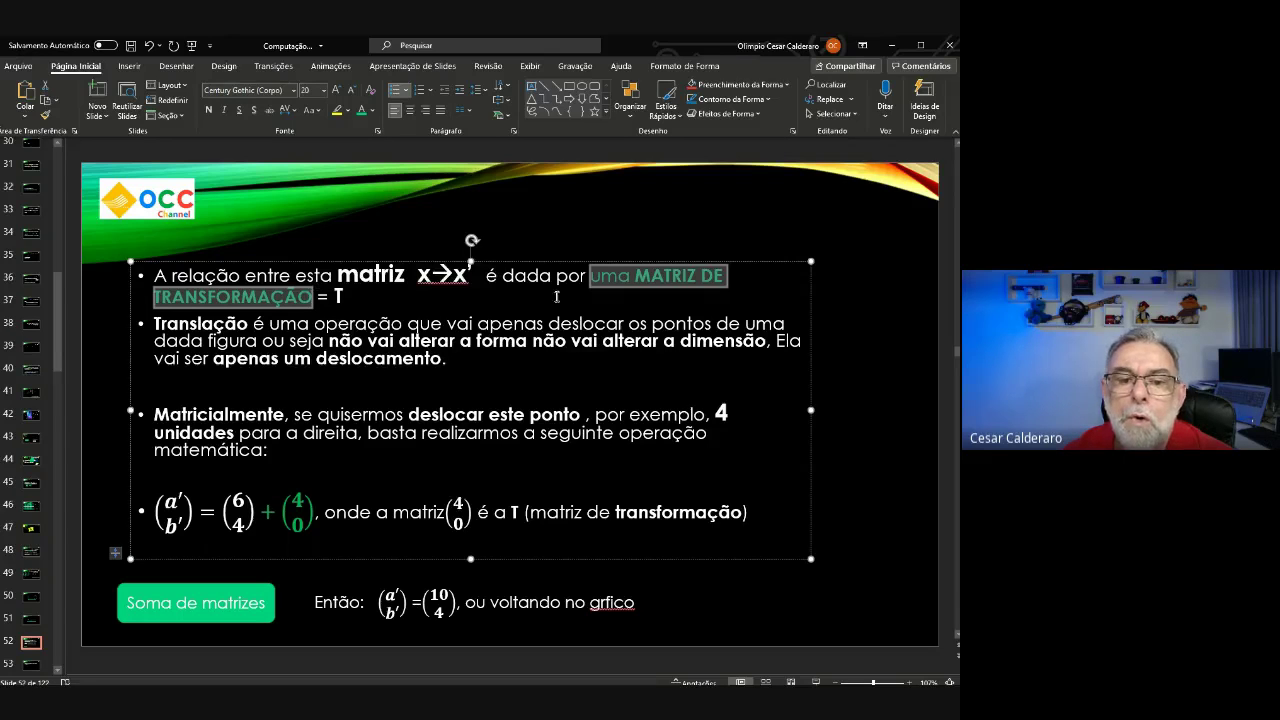
# Add '(MODELO)' after the phrase, with no spaces inside the parentheses.
pyautogui.click(316, 297)
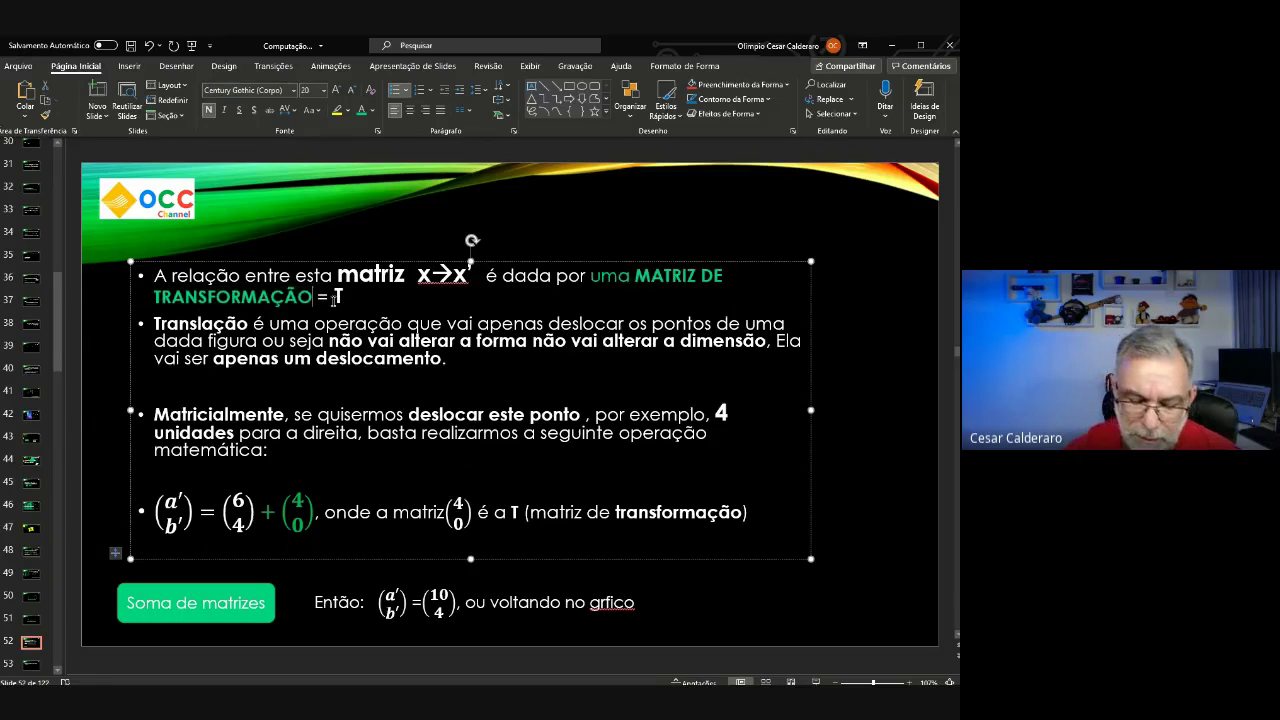
pyautogui.write('( MO')
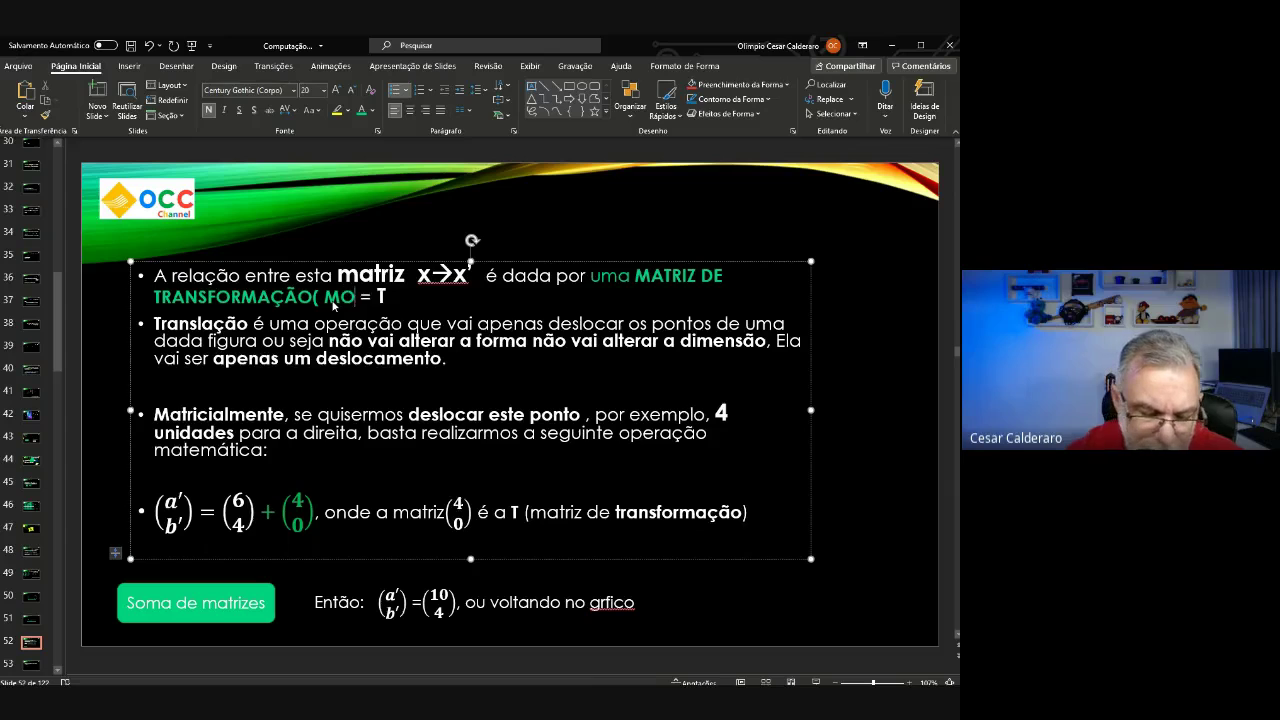
pyautogui.write('DELO )')
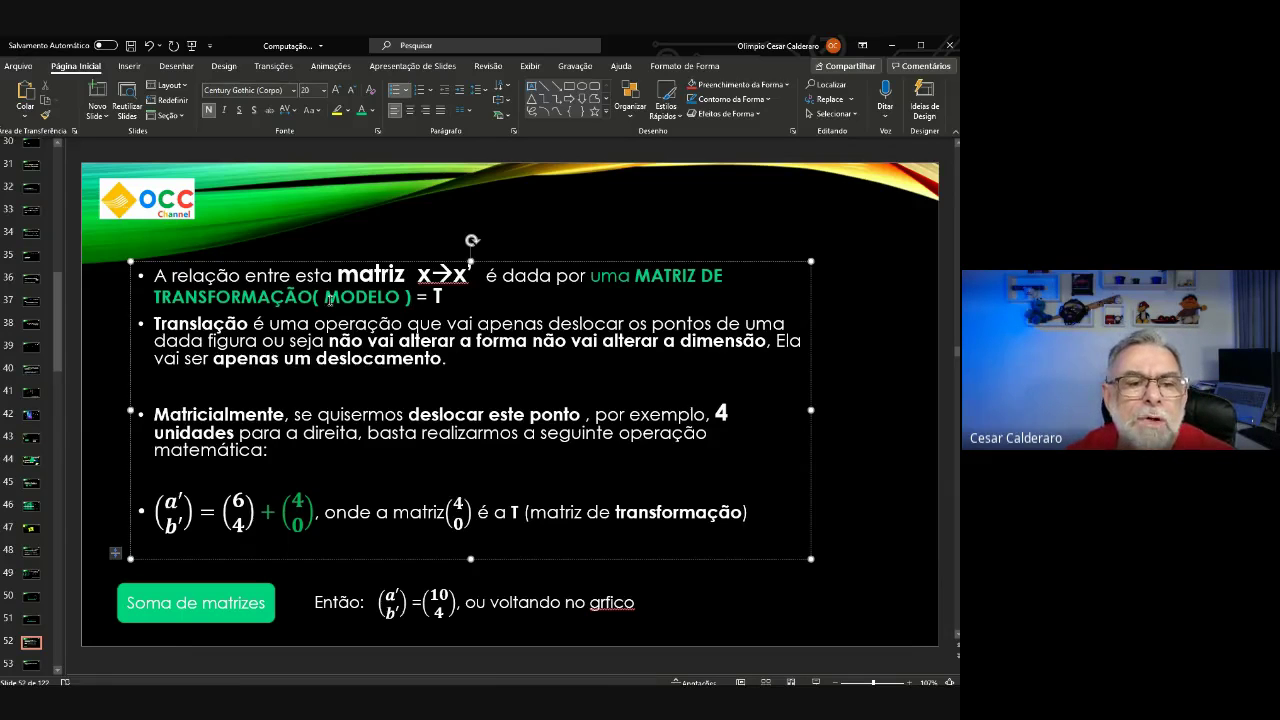
pyautogui.click(314, 297)
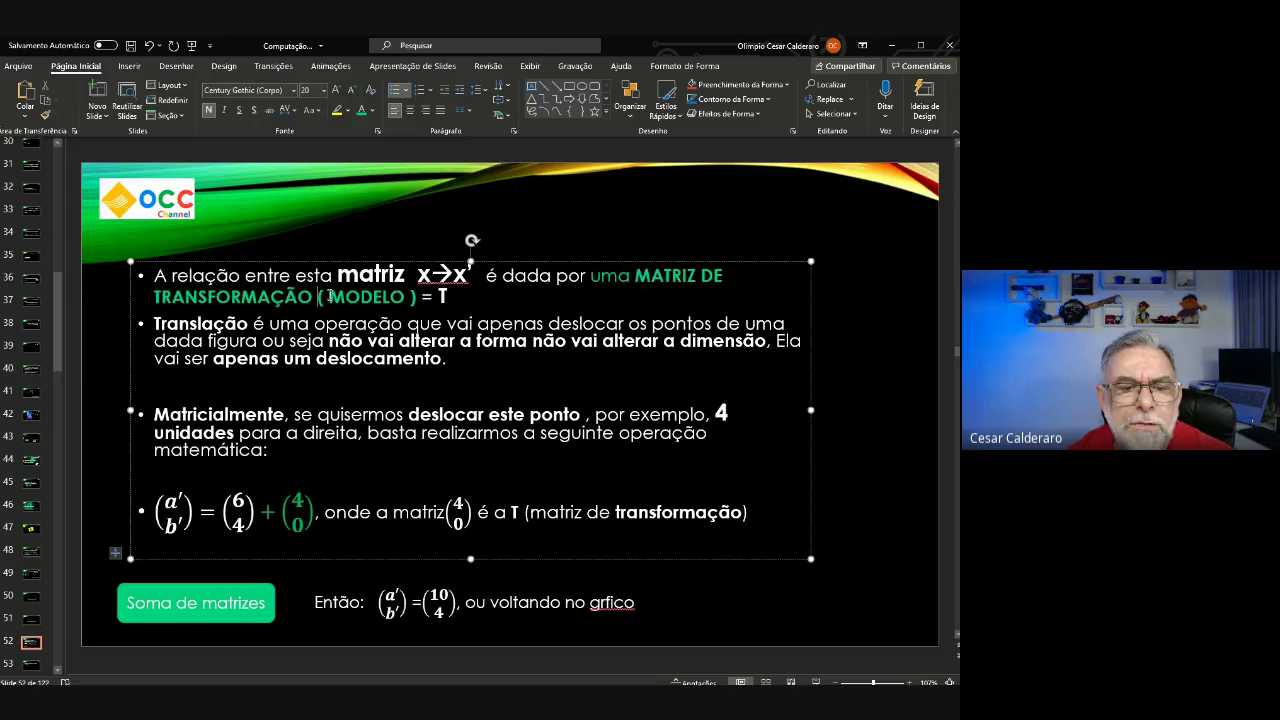
pyautogui.press('Right')
pyautogui.press('Delete')
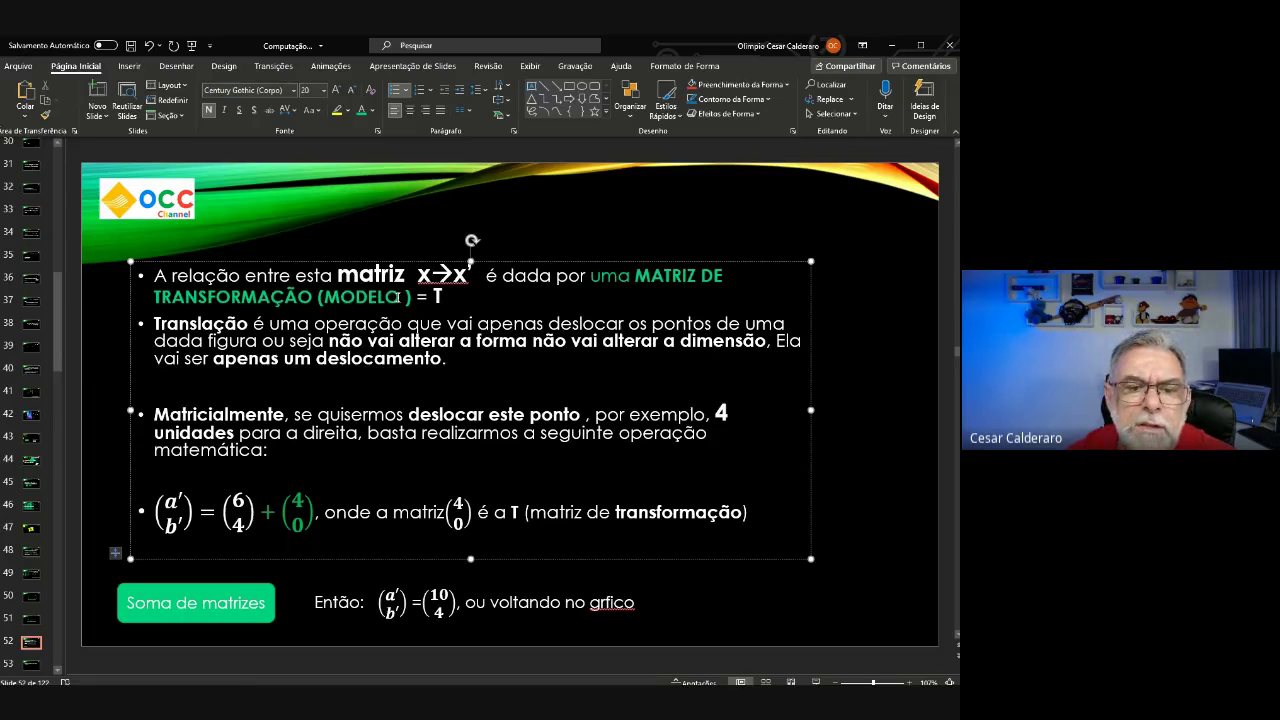
pyautogui.click(405, 297)
pyautogui.press('BackSpace')
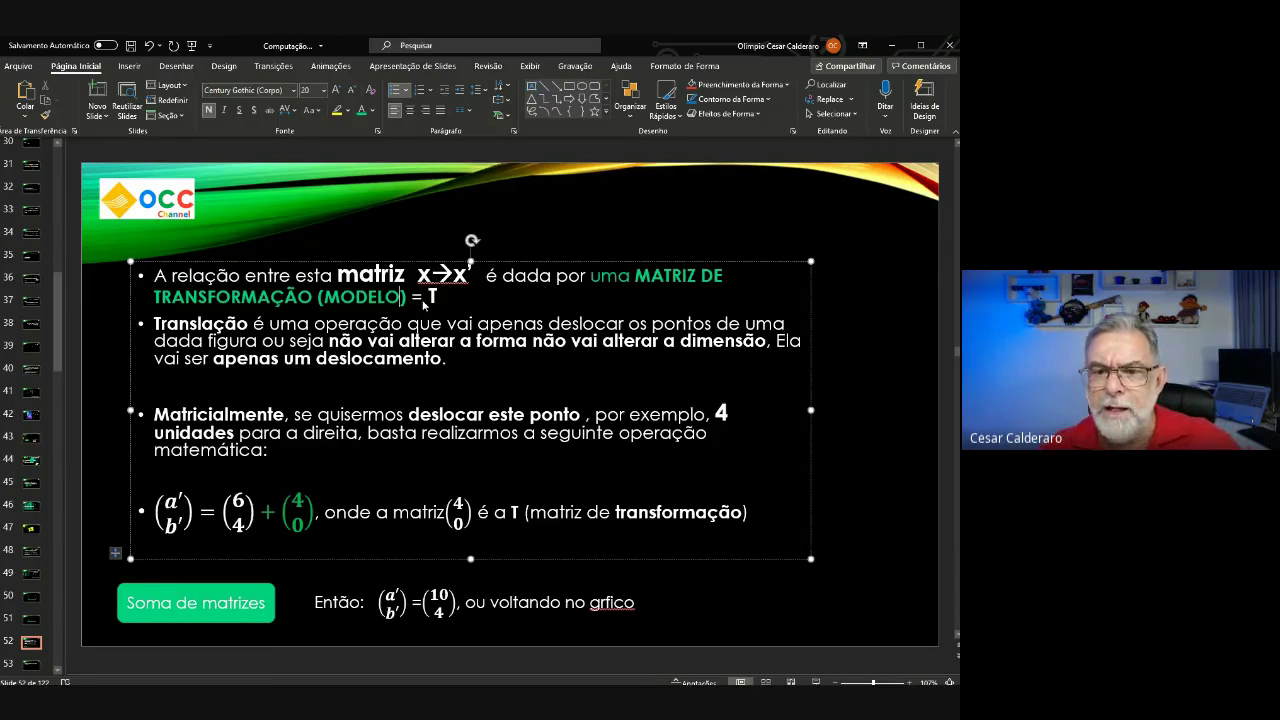
pyautogui.click(601, 196)
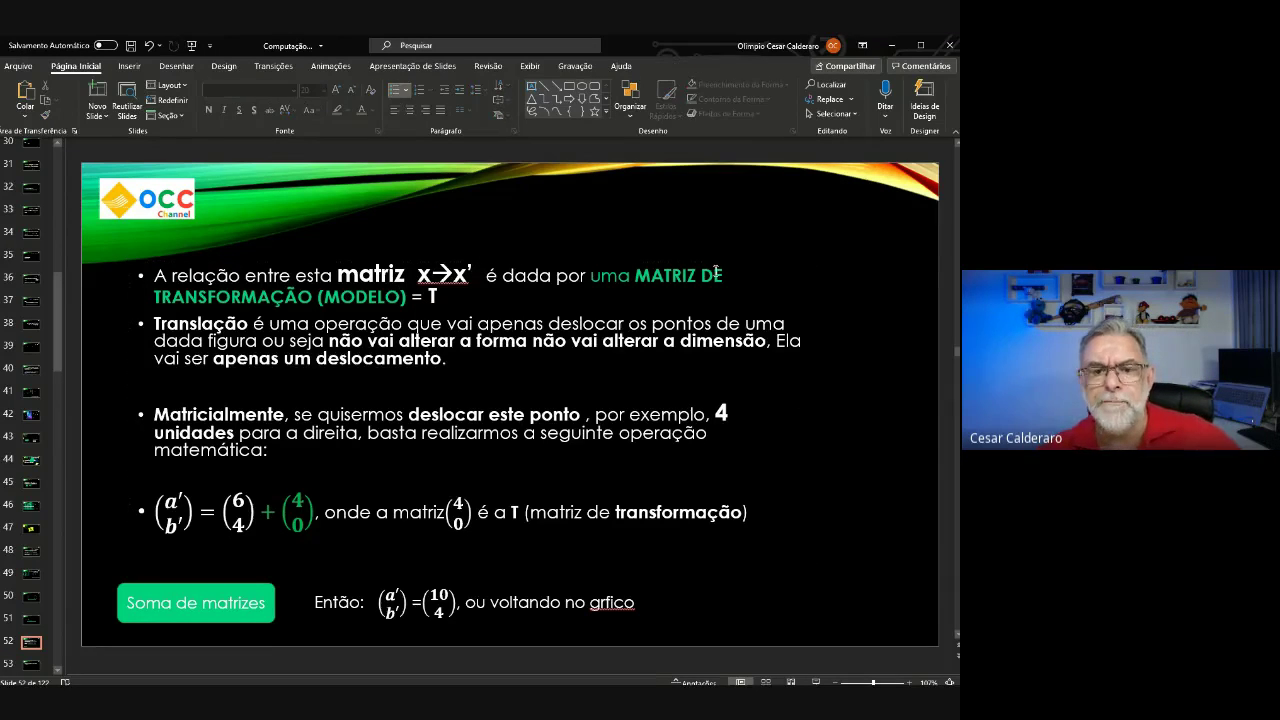
pyautogui.click(433, 296)
pyautogui.doubleClick(433, 296)
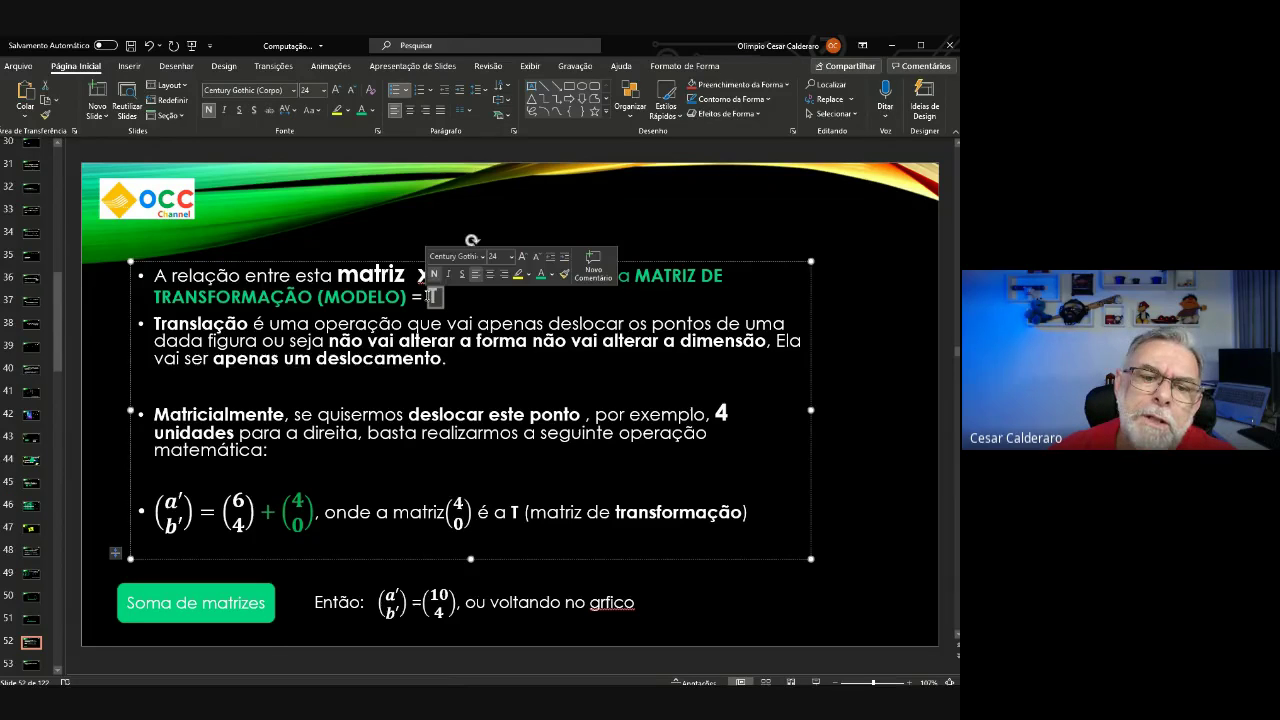
pyautogui.click(506, 299)
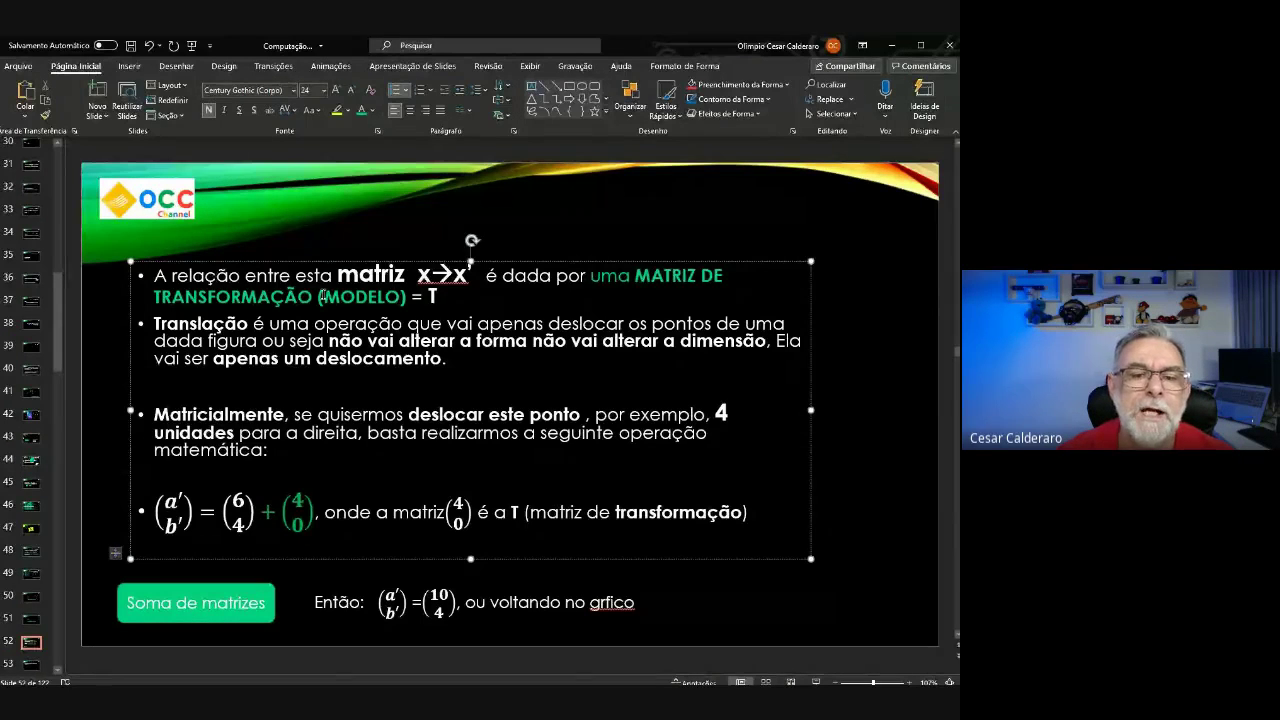
pyautogui.moveTo(638, 276); pyautogui.dragTo(309, 300)
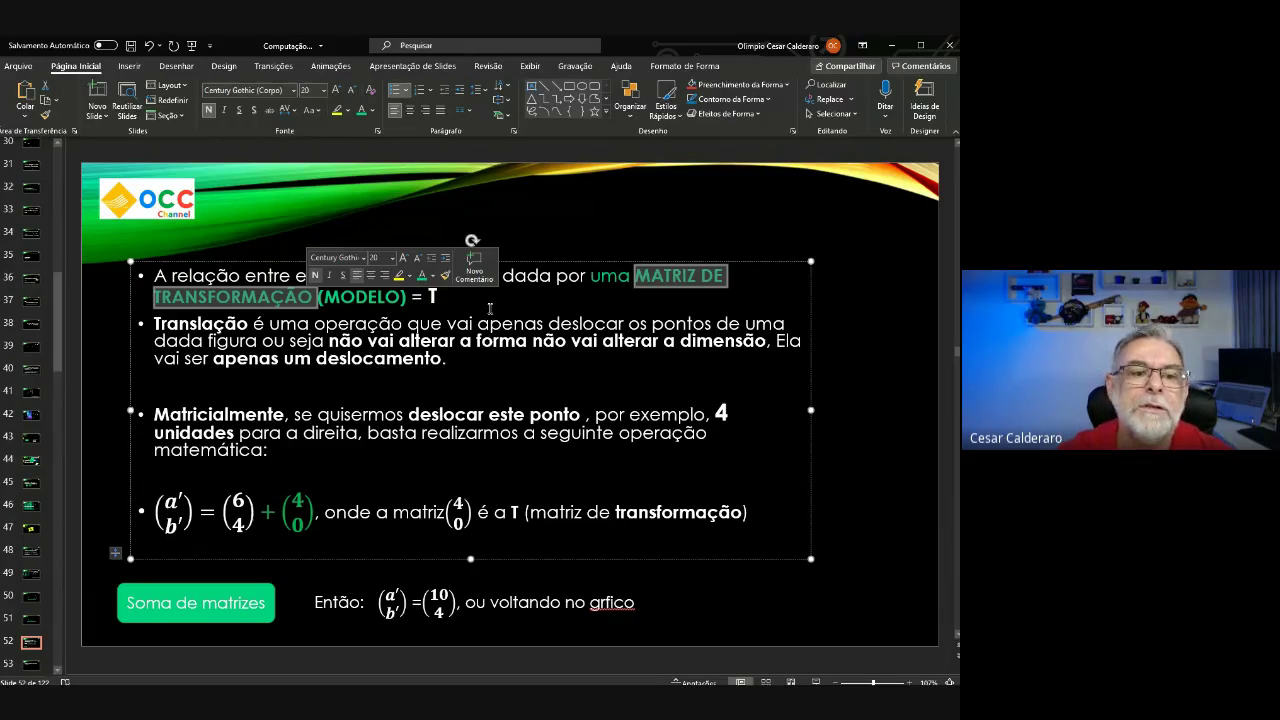
# Colour Translação and deslocamento green and bold the phrase about keeping shape and size.
pyautogui.click(482, 311)
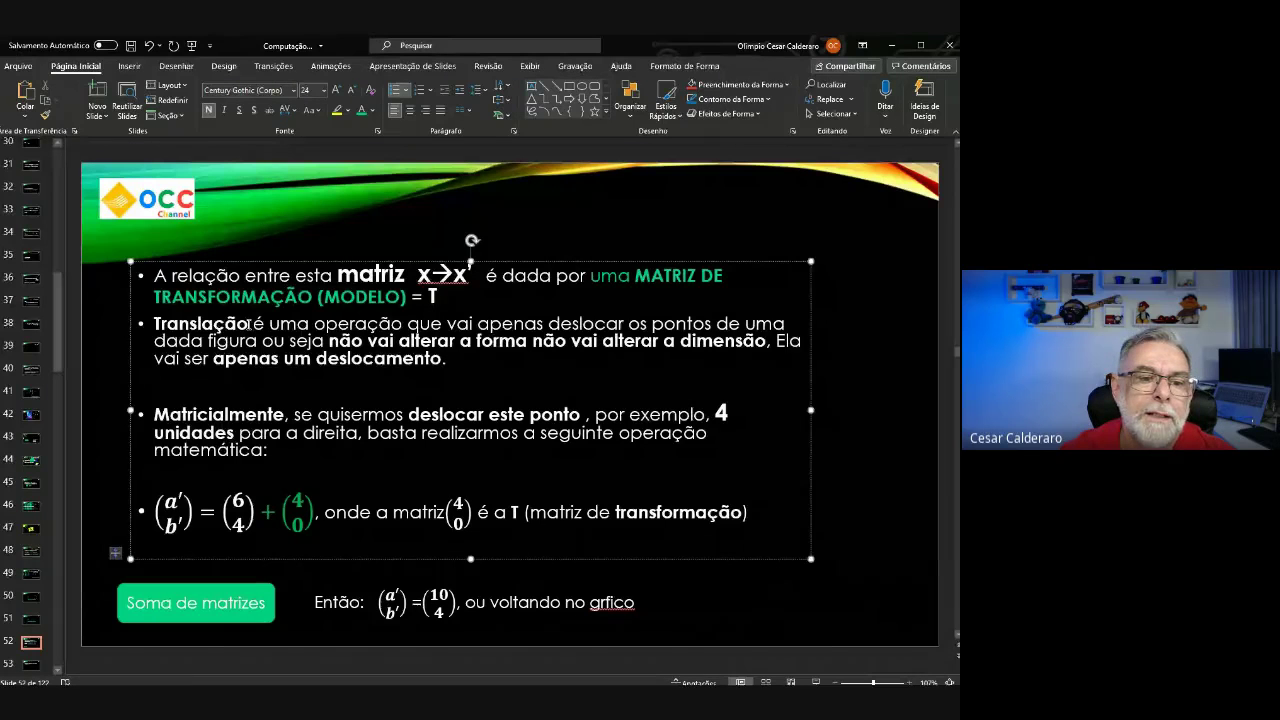
pyautogui.moveTo(248, 323); pyautogui.dragTo(155, 325)
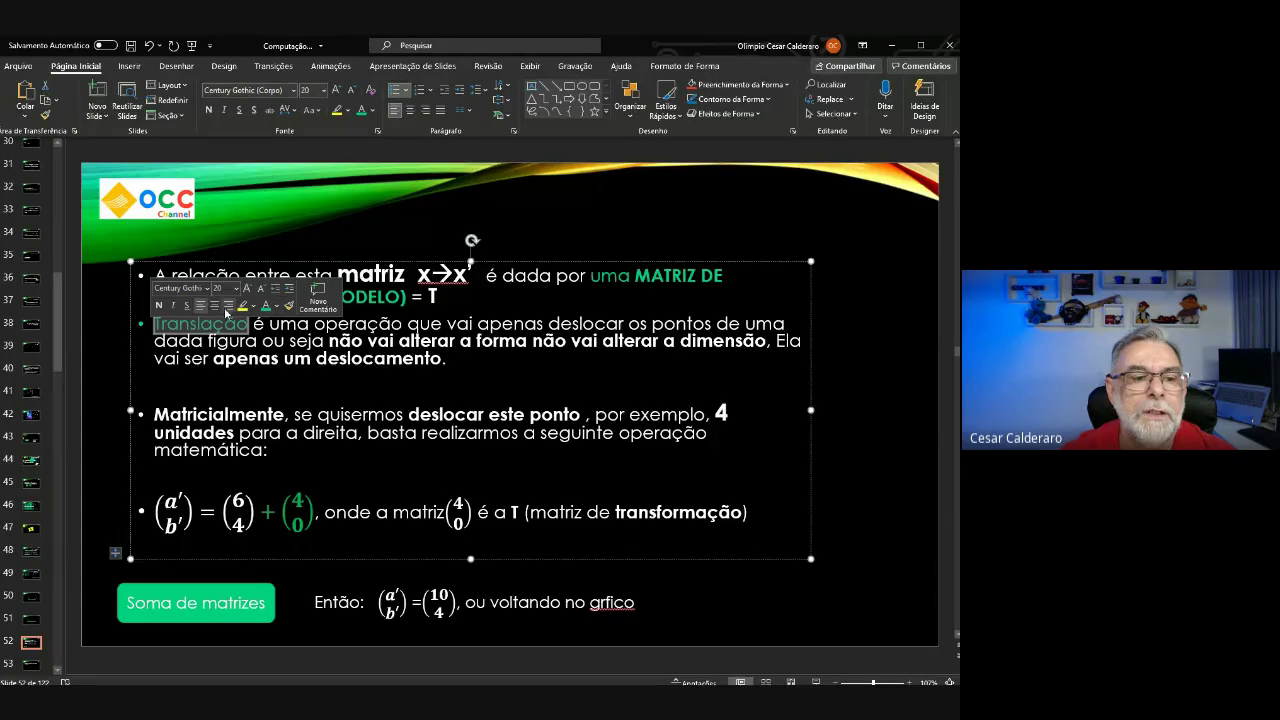
pyautogui.click(314, 338)
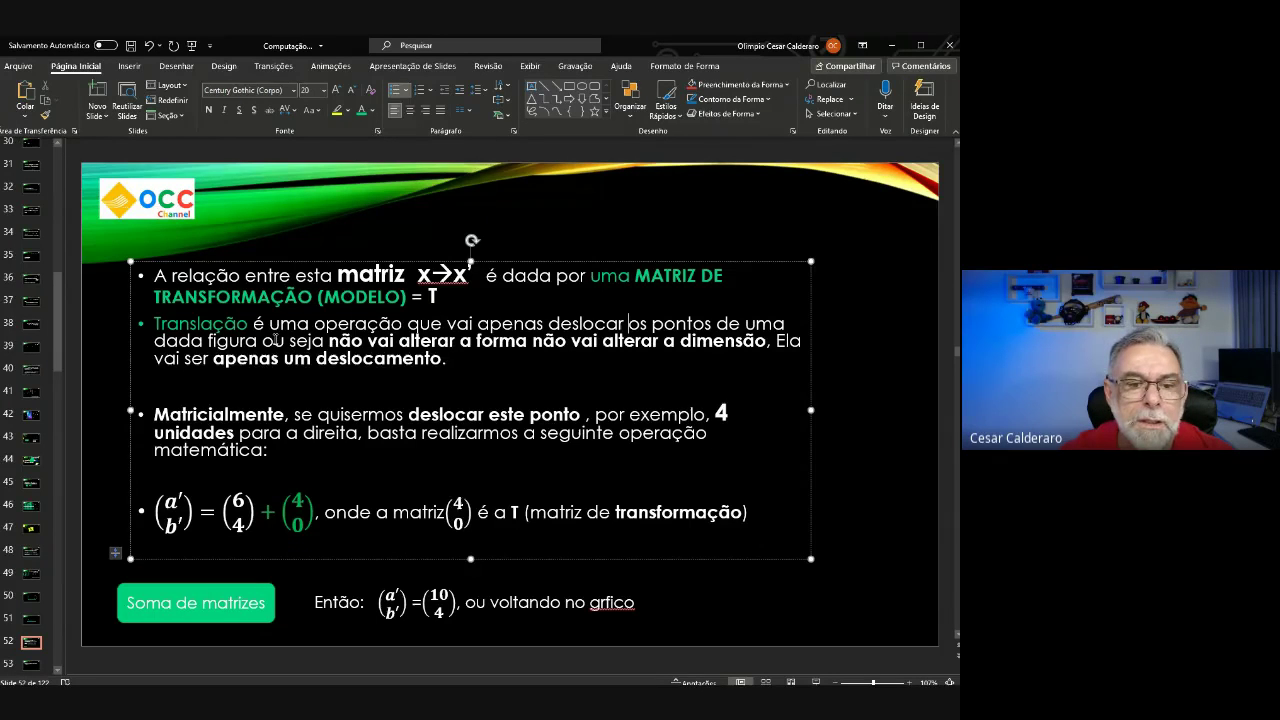
pyautogui.moveTo(327, 341); pyautogui.dragTo(730, 342)
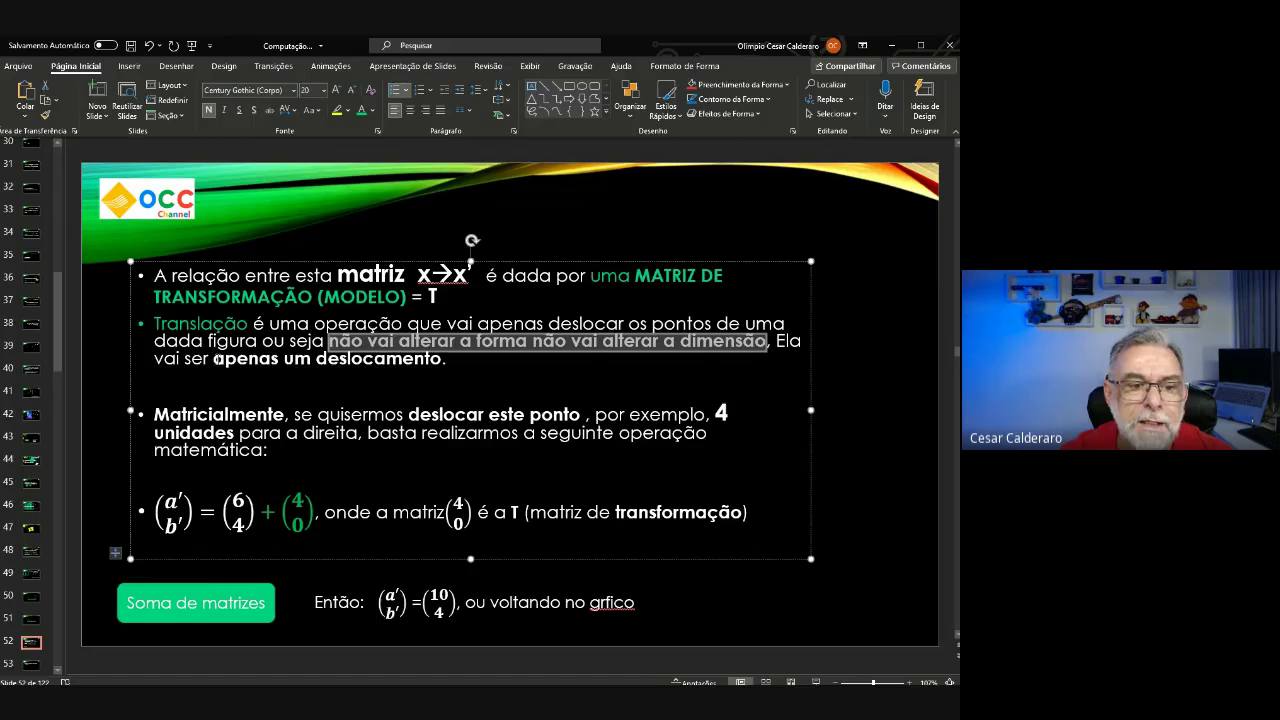
pyautogui.hotkey('ctrl', 'b')
pyautogui.moveTo(443, 358); pyautogui.dragTo(328, 362)
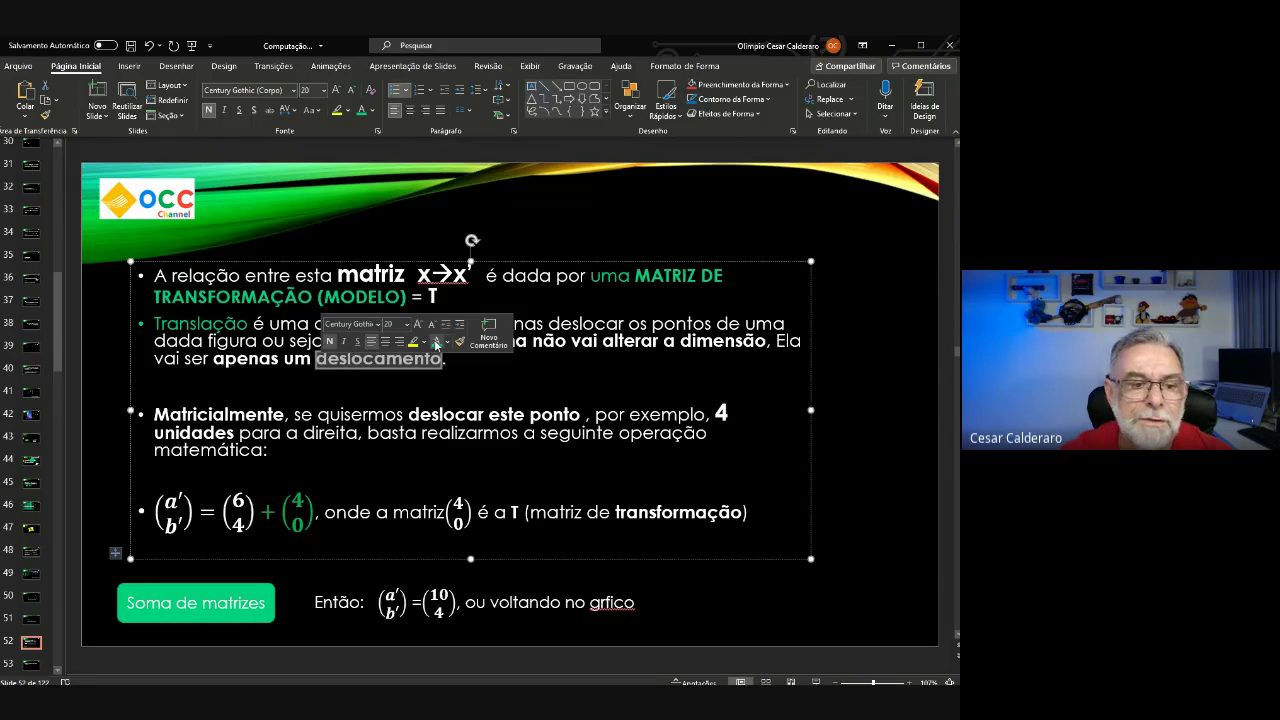
pyautogui.click(436, 341)
pyautogui.click(461, 385)
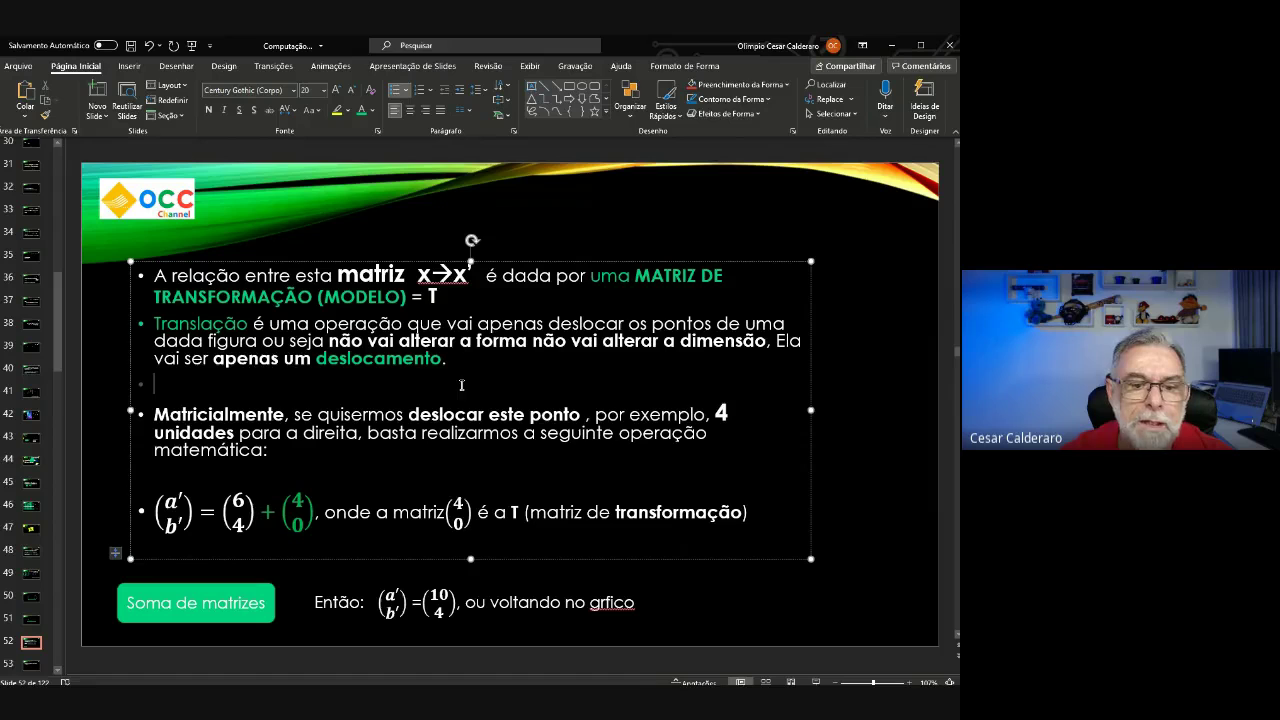
# Remove the bold from 'deslocar este ponto' and review the following operation sentence.
pyautogui.moveTo(408, 414); pyautogui.dragTo(573, 414)
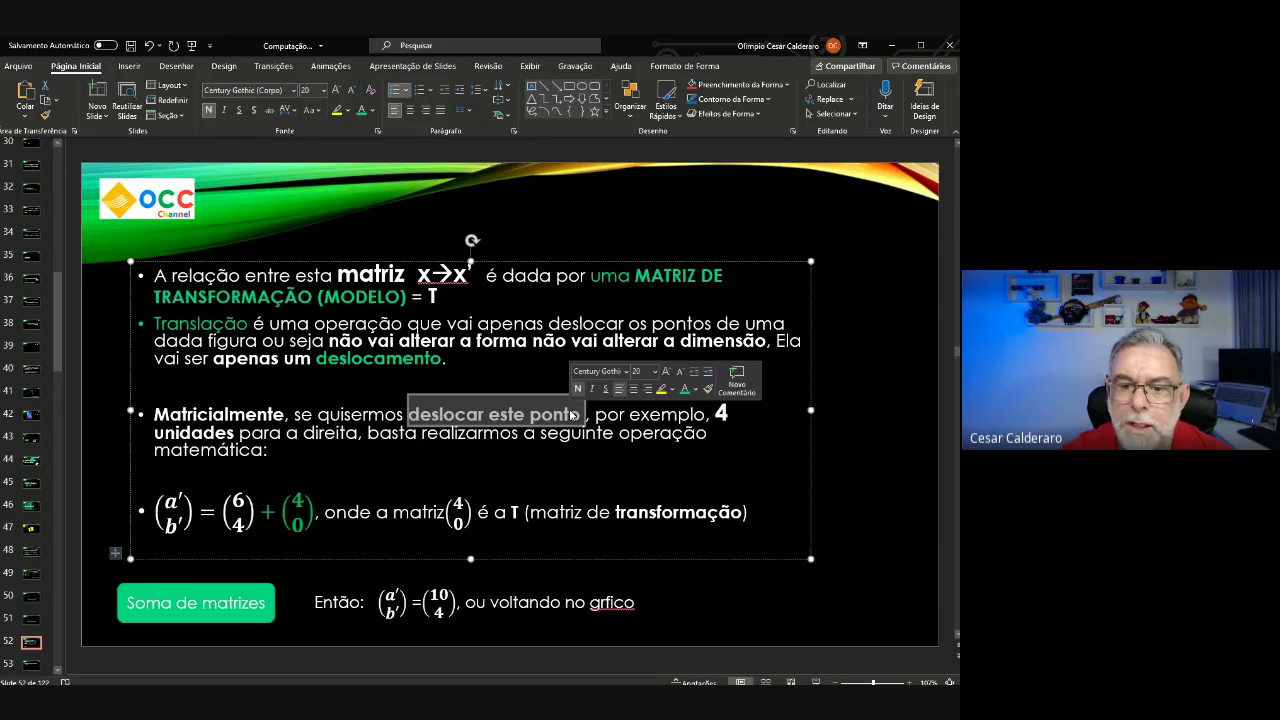
pyautogui.click(577, 388)
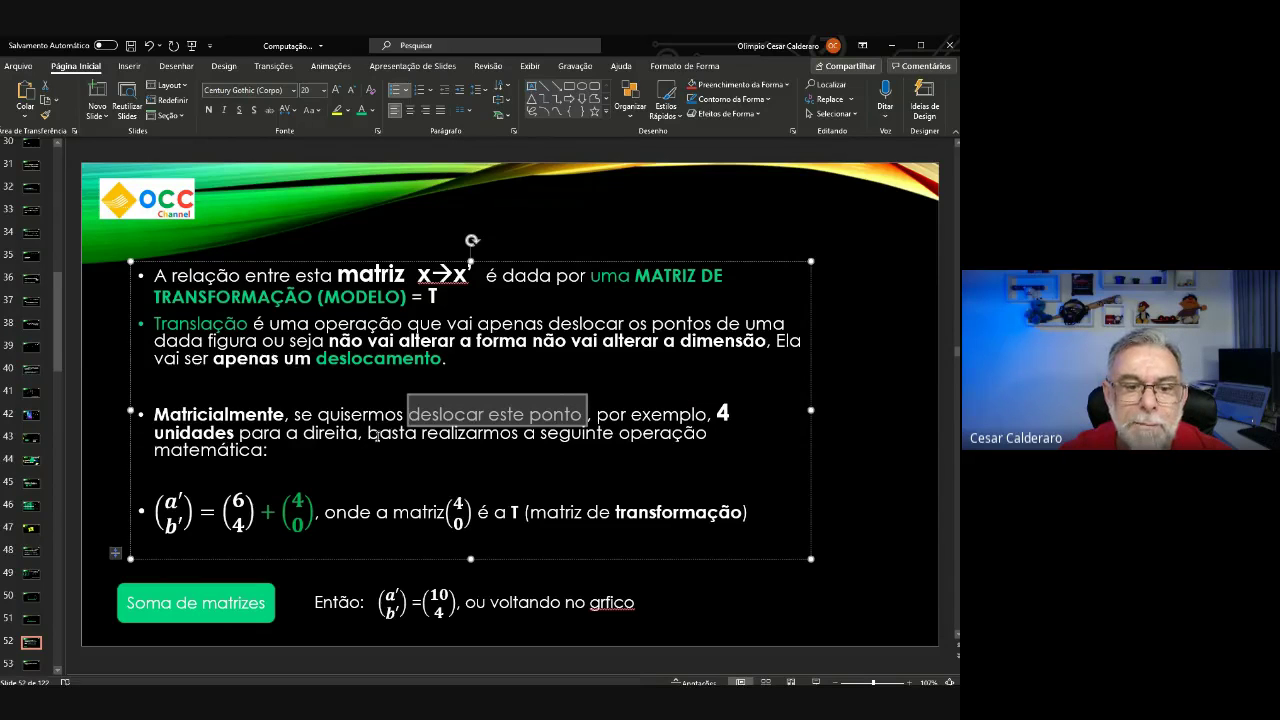
pyautogui.moveTo(368, 433); pyautogui.dragTo(265, 455)
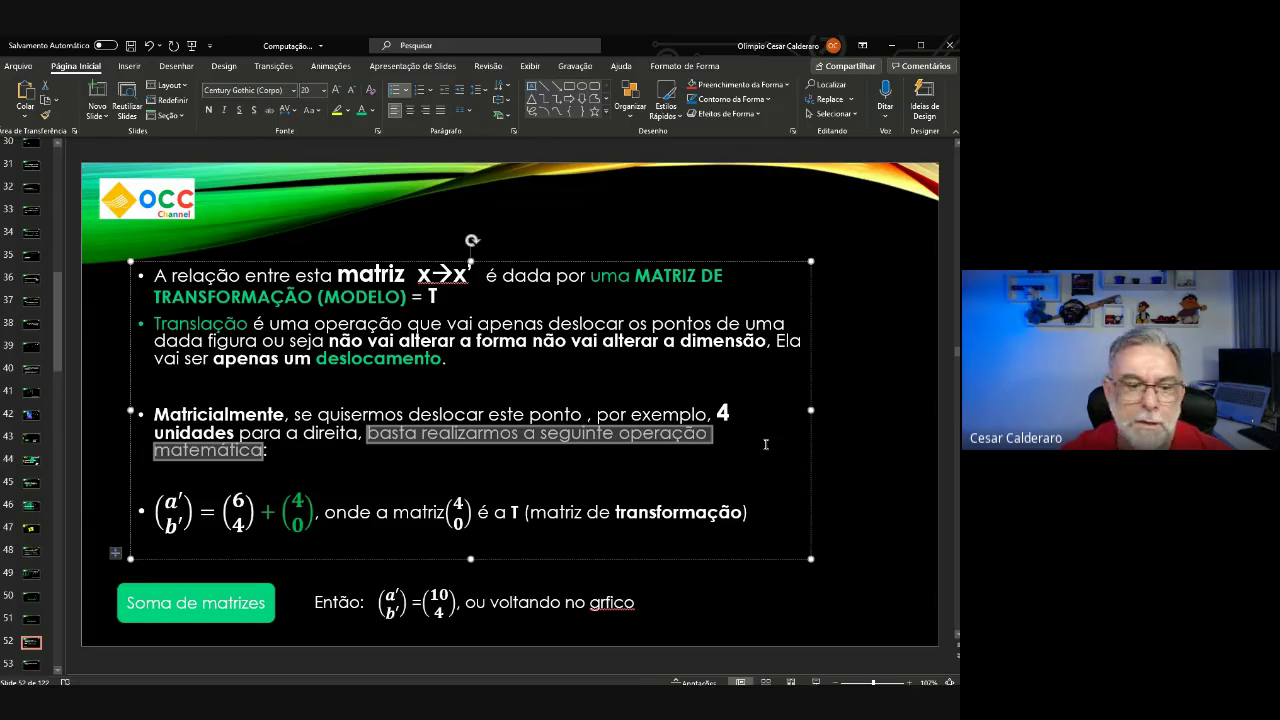
pyautogui.click(706, 481)
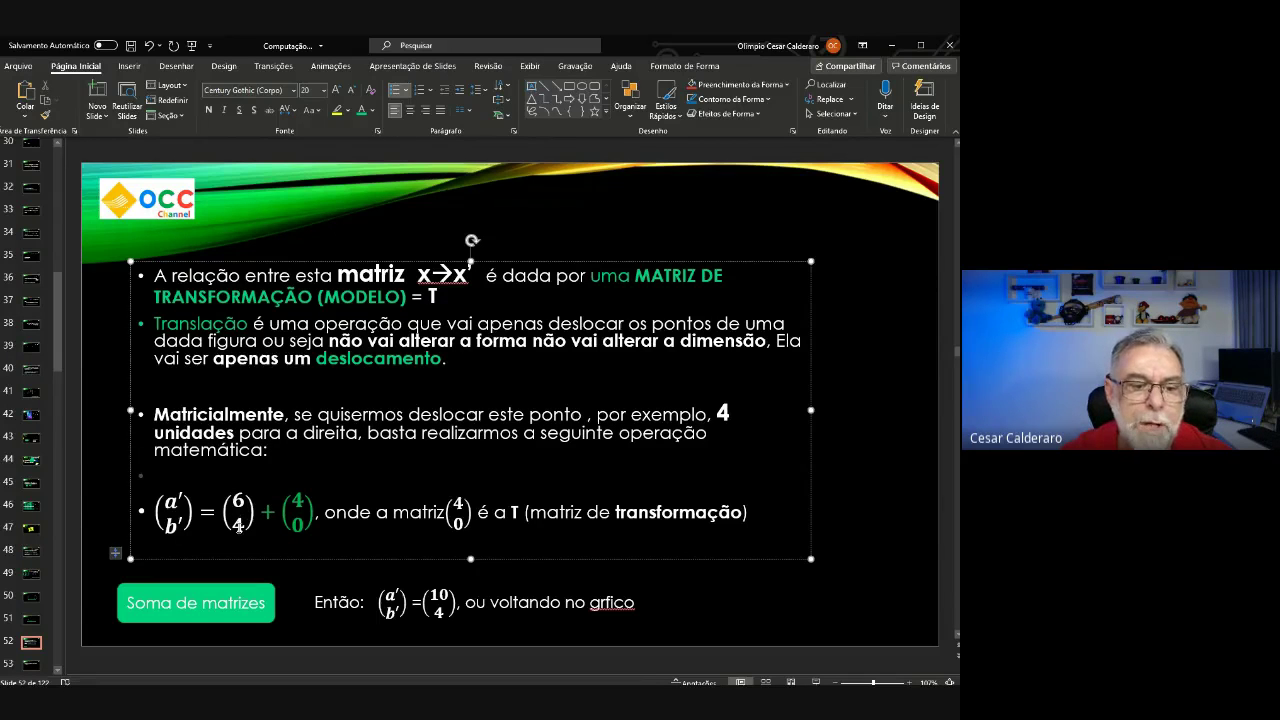
pyautogui.click(32, 508)
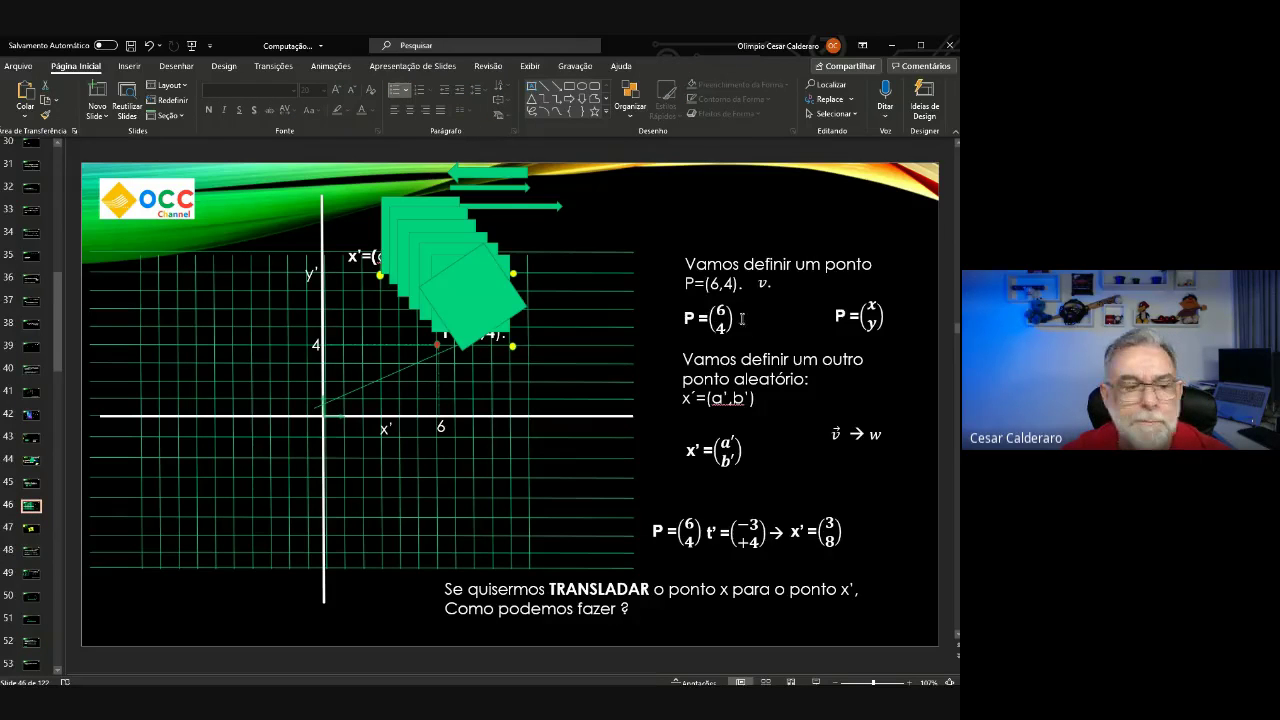
pyautogui.click(31, 552)
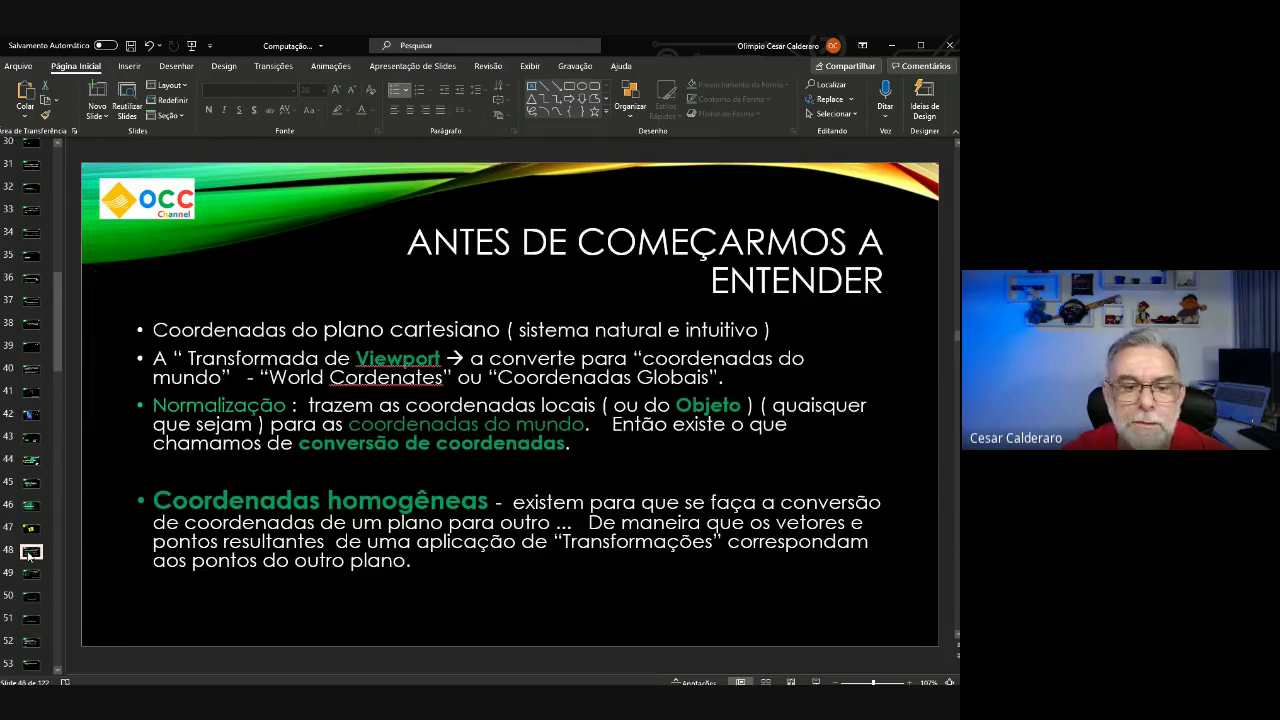
pyautogui.click(31, 576)
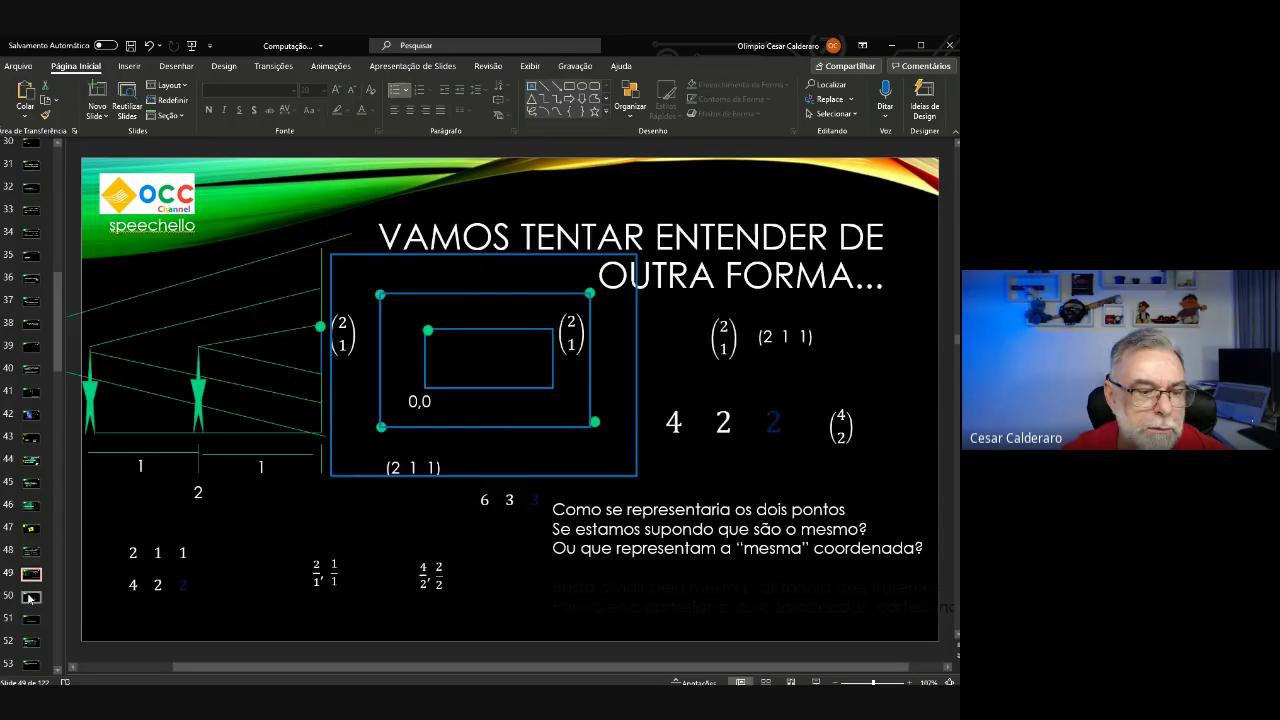
pyautogui.click(31, 597)
pyautogui.click(25, 621)
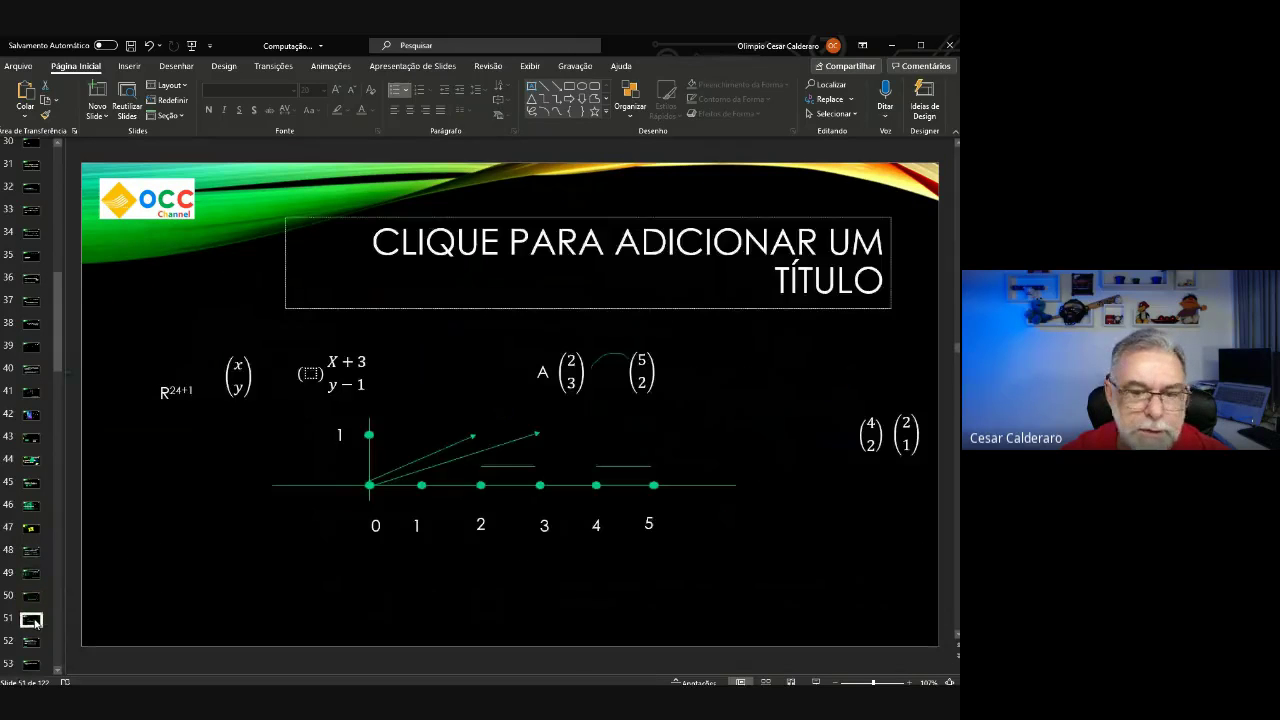
pyautogui.click(33, 644)
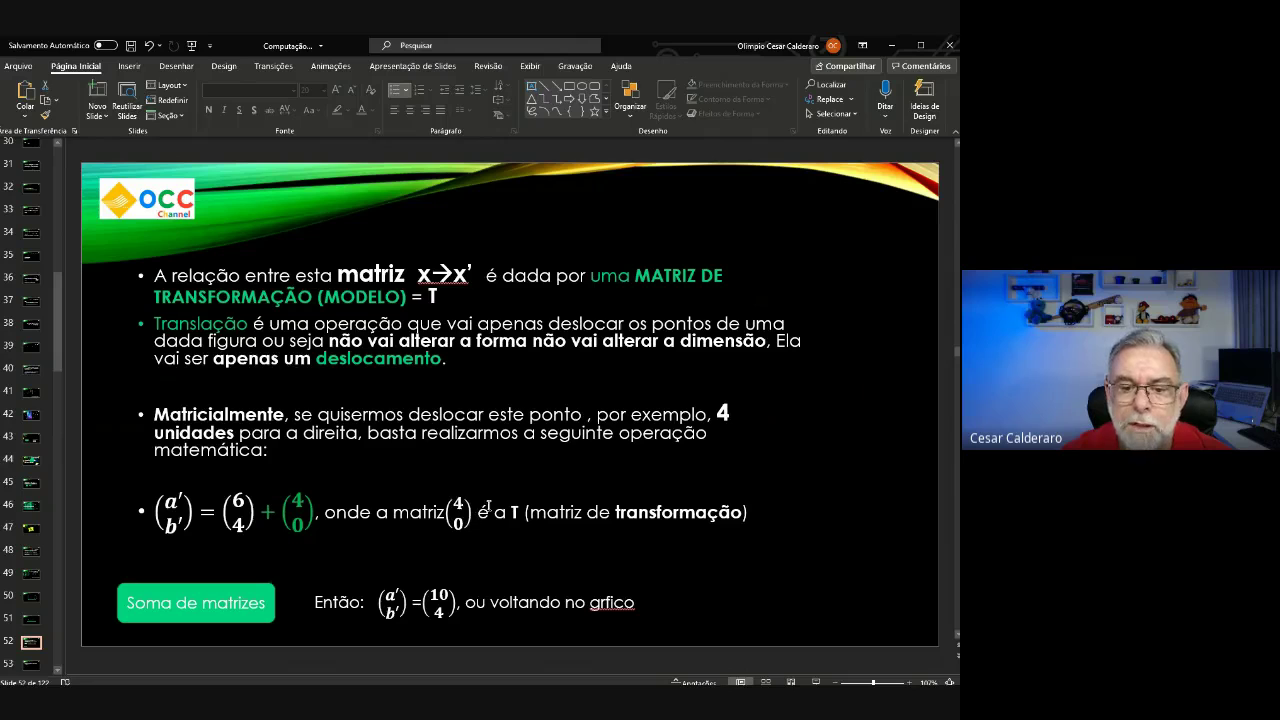
# Make the letter T in the first bullet green.
pyautogui.doubleClick(520, 511)
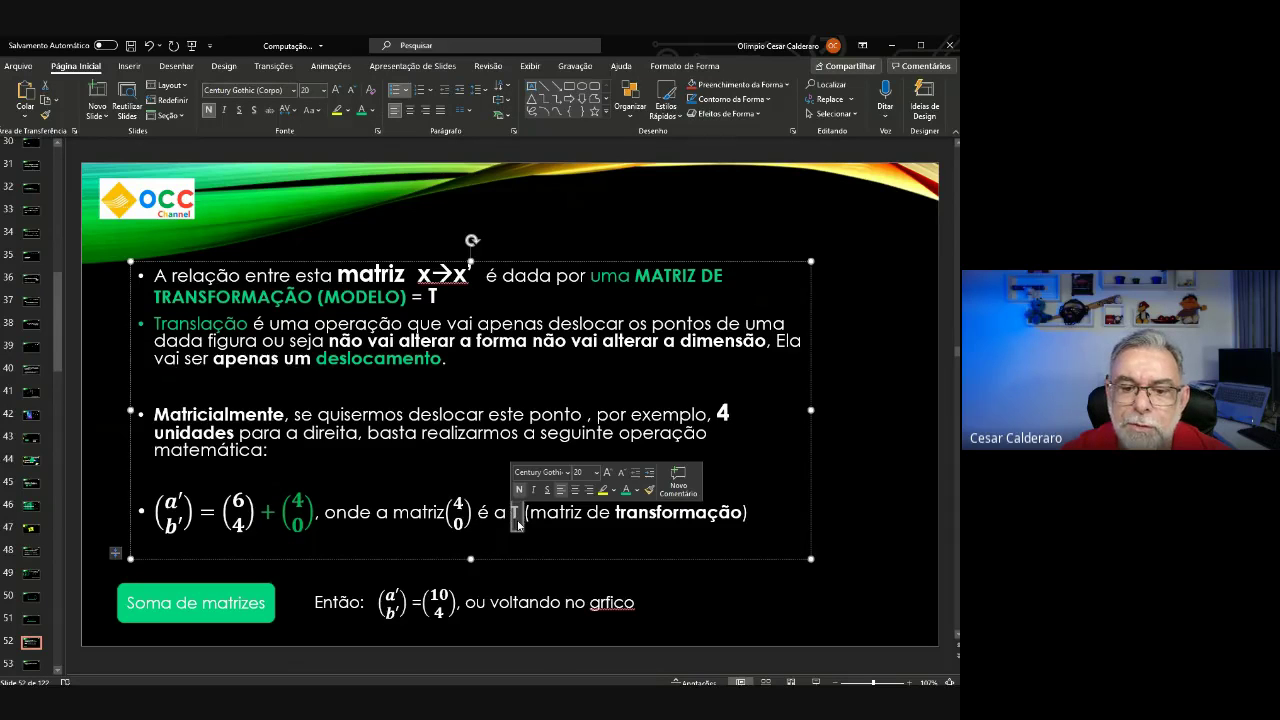
pyautogui.click(626, 492)
pyautogui.click(628, 540)
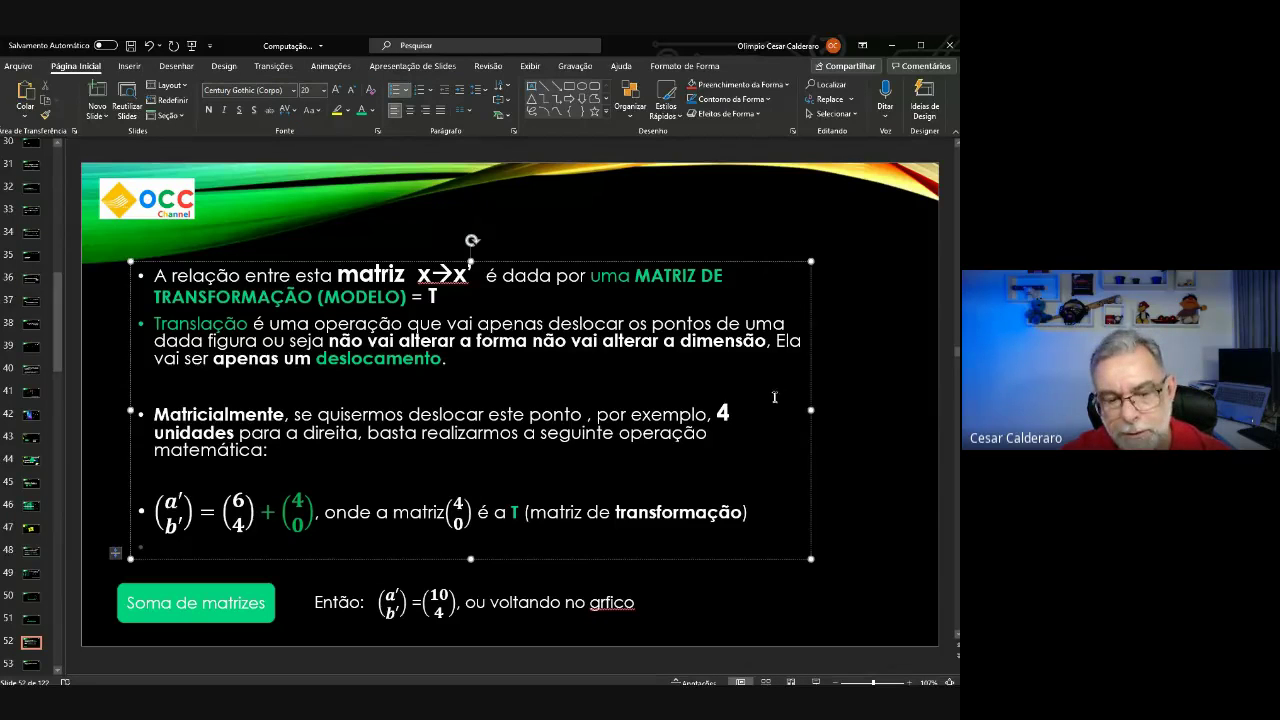
# Correct 'grfico' to 'gráfico' in the Então line, then move to slide 53.
pyautogui.click(609, 603)
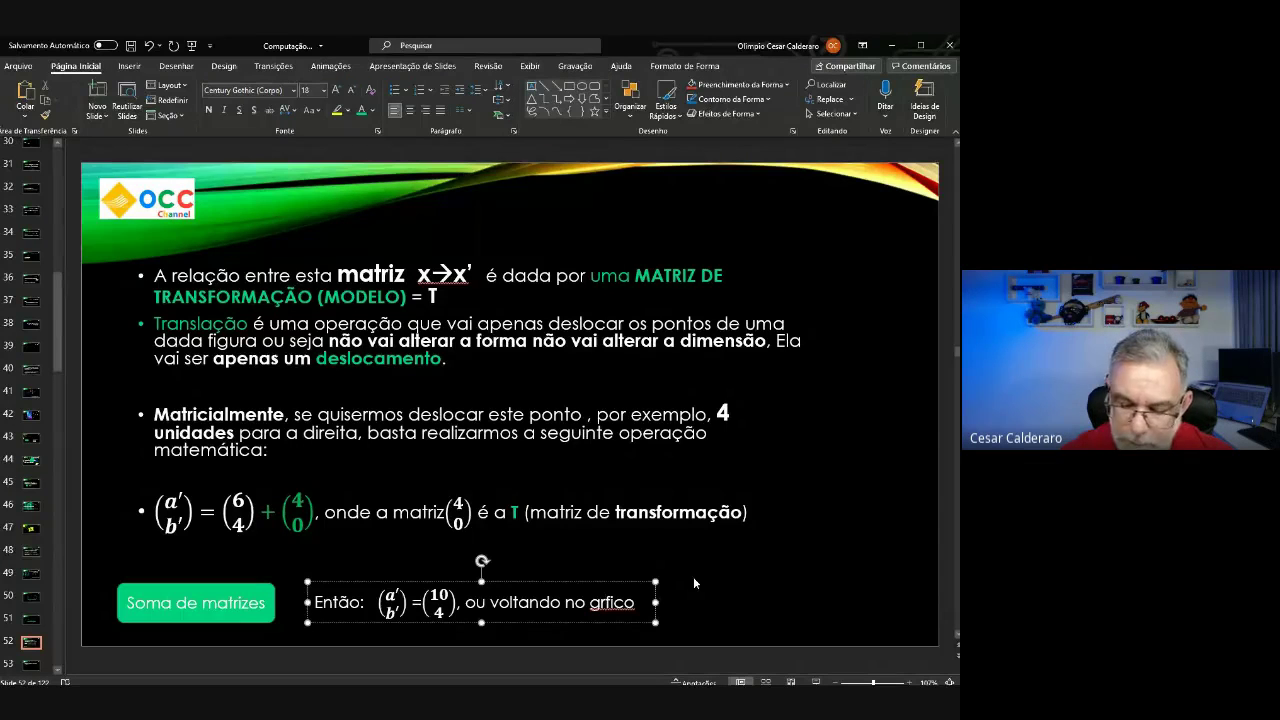
pyautogui.write('á')
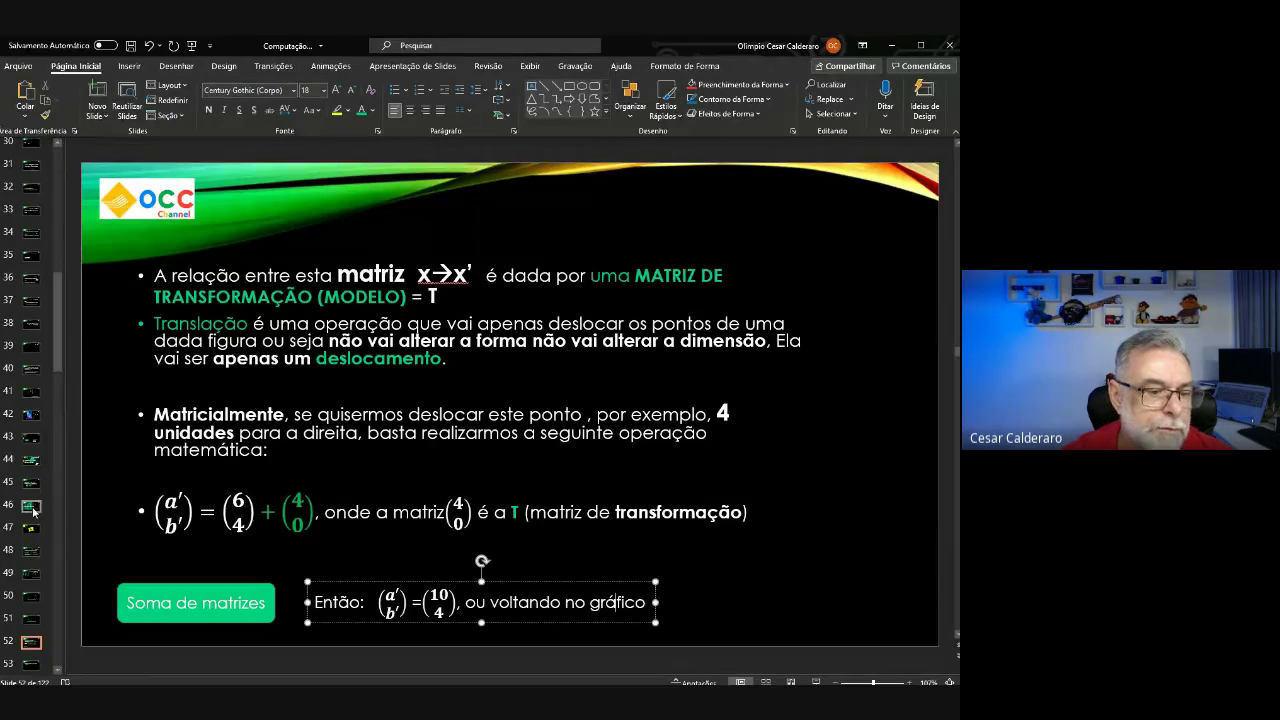
pyautogui.click(33, 664)
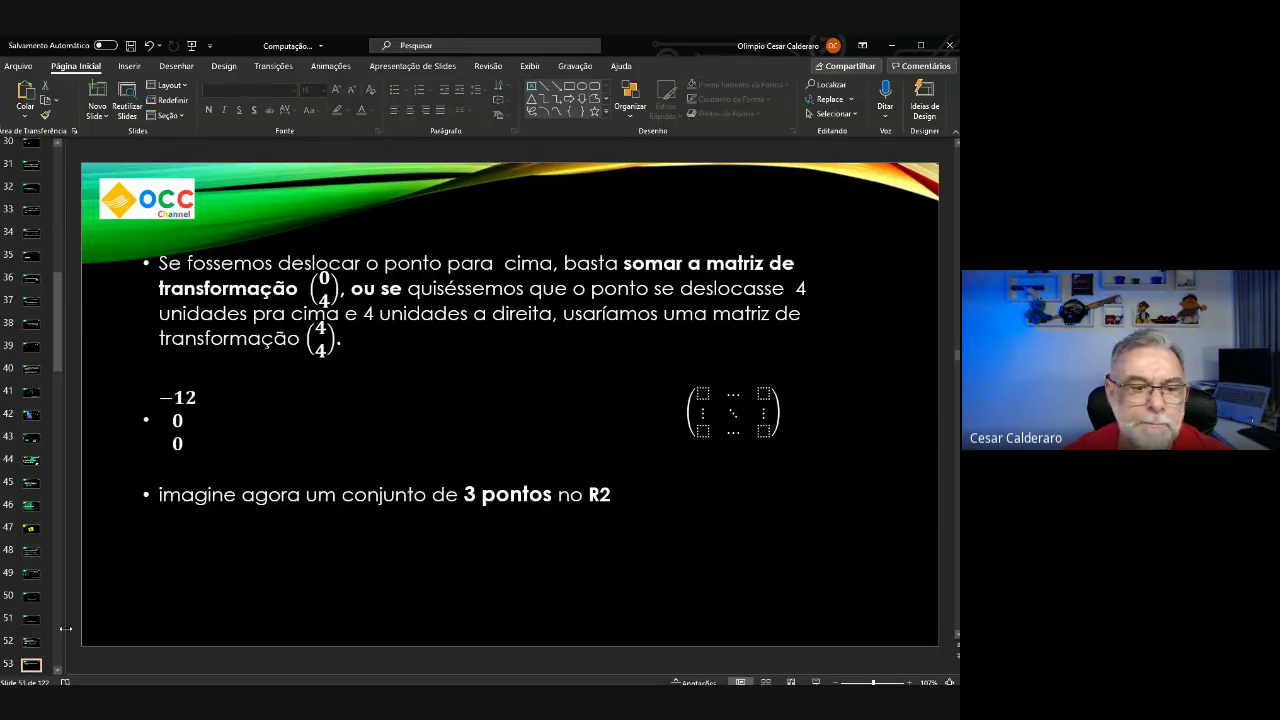
# Add a blank slide after 52, then select slide 46's grid, 6 and 4 labels, and point equations.
pyautogui.click(31, 642)
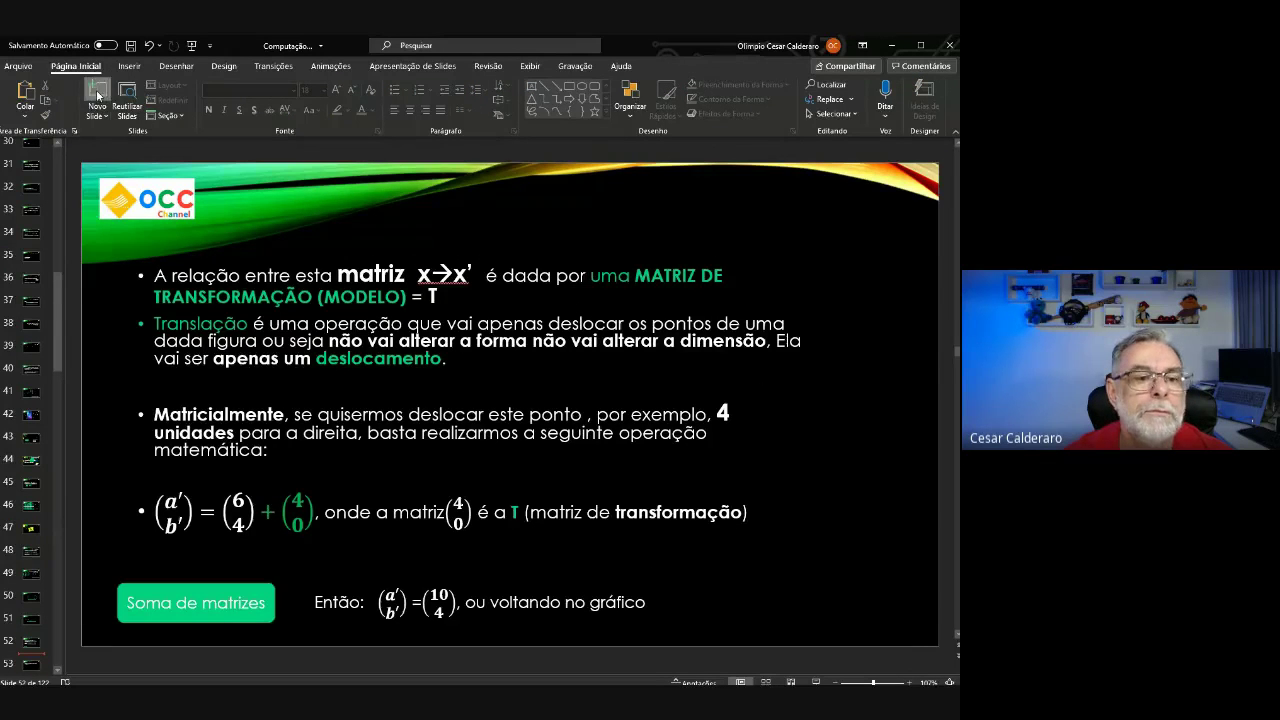
pyautogui.press('Down')
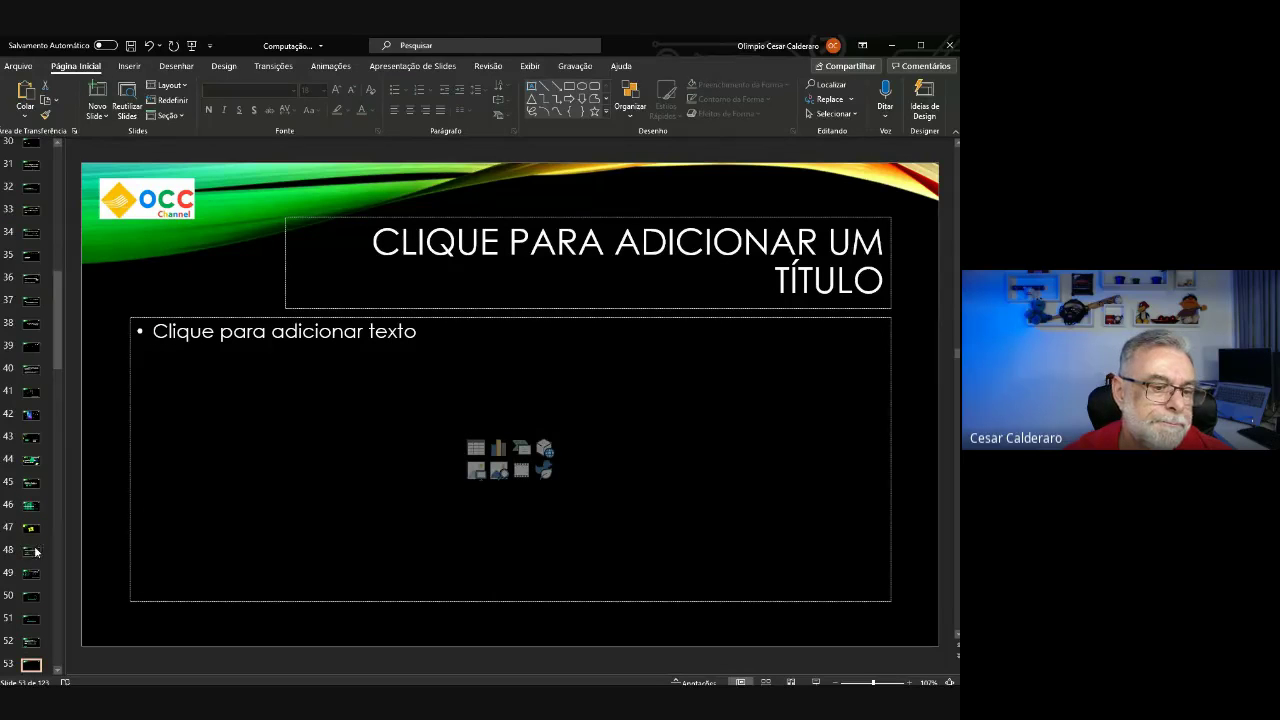
pyautogui.click(31, 507)
pyautogui.click(508, 398)
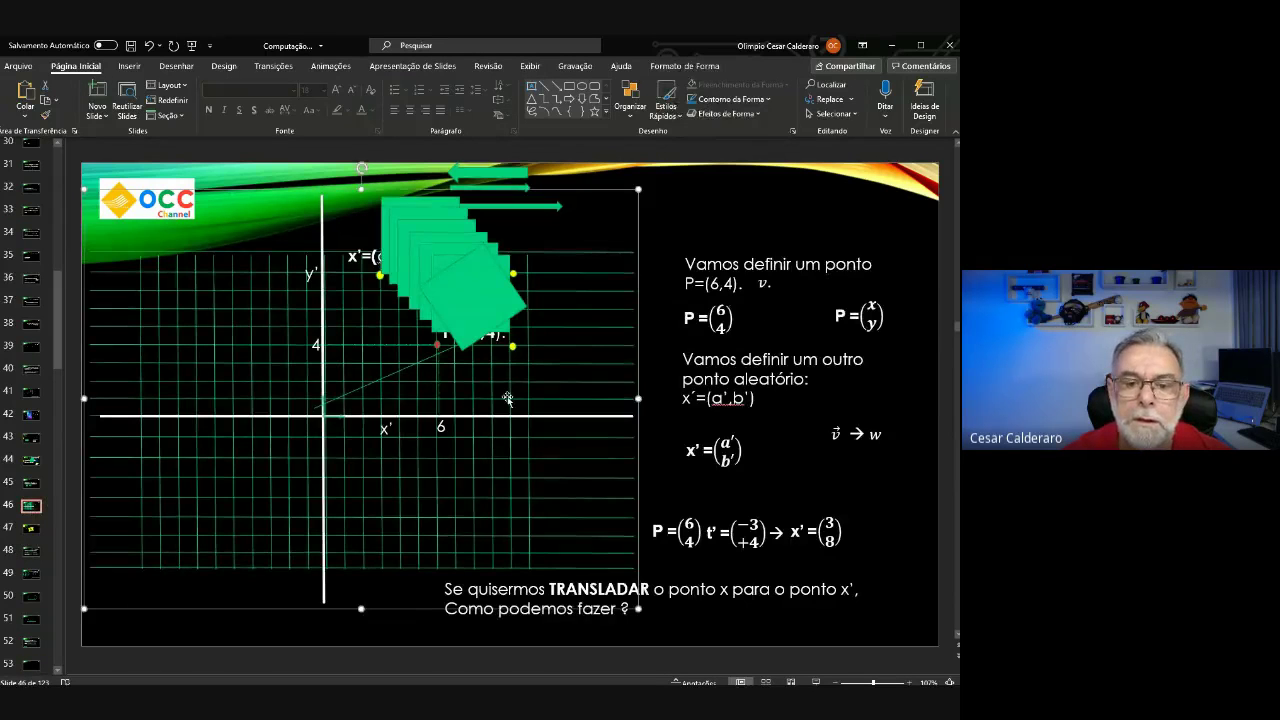
pyautogui.click(441, 428)
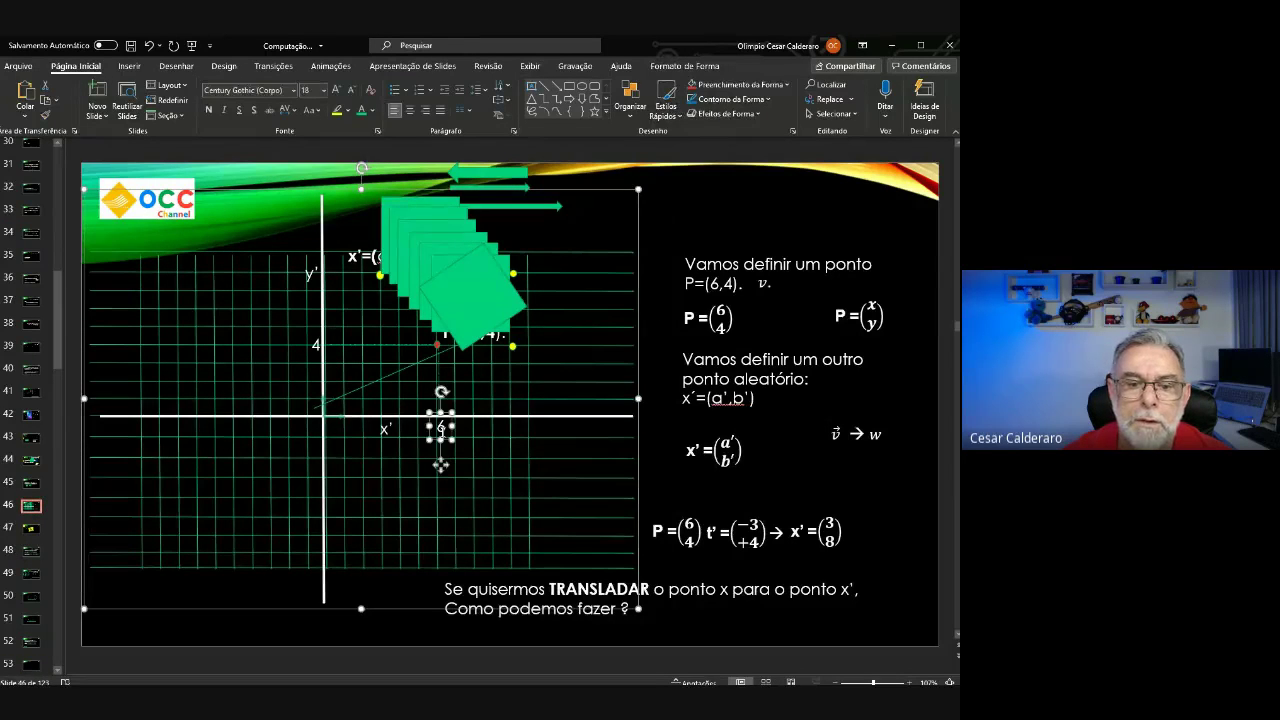
pyautogui.keyDown('shift'); pyautogui.click(316, 346); pyautogui.keyUp('shift')
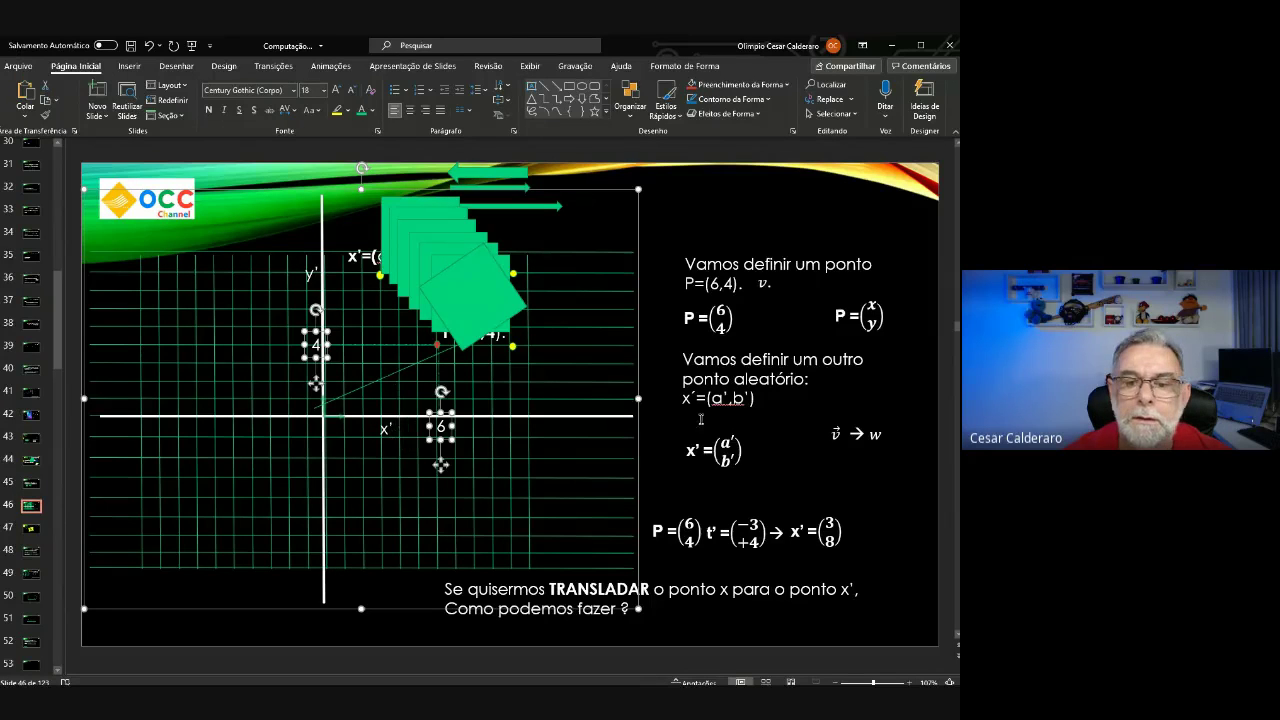
pyautogui.keyDown('shift'); pyautogui.click(688, 317); pyautogui.keyUp('shift')
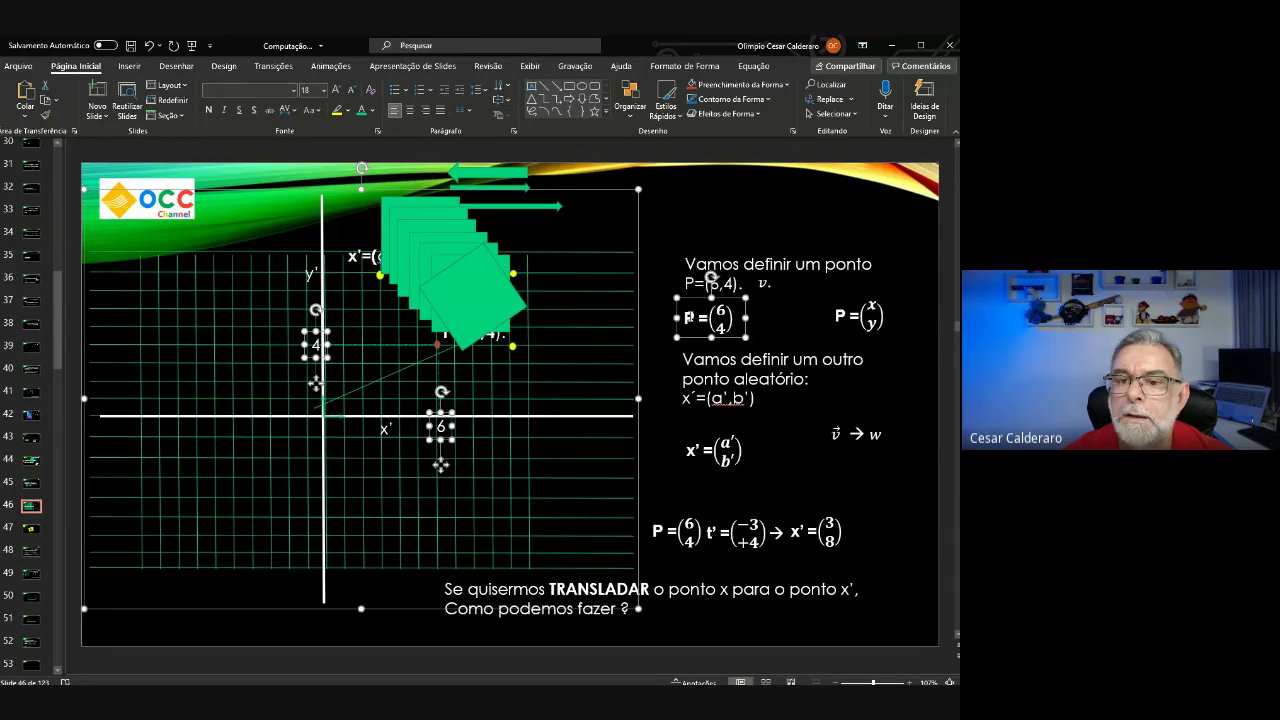
pyautogui.keyDown('shift'); pyautogui.click(789, 264); pyautogui.keyUp('shift')
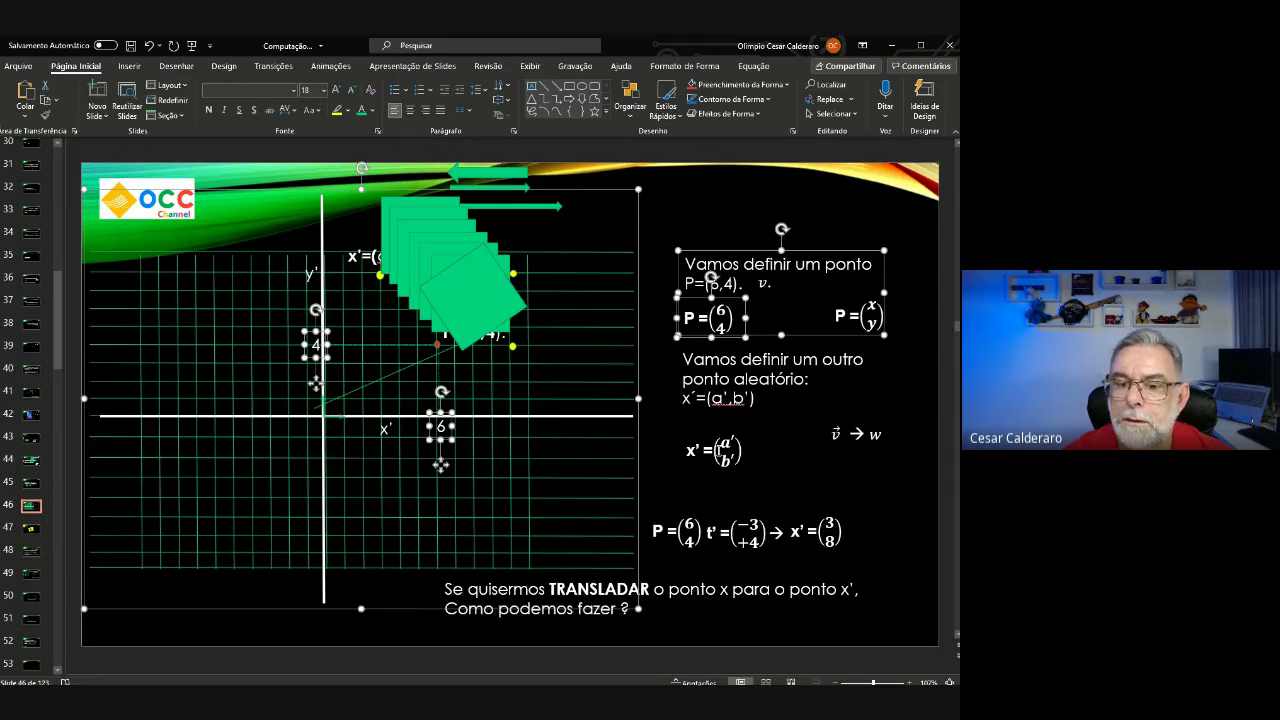
pyautogui.keyDown('shift'); pyautogui.click(718, 450); pyautogui.keyUp('shift')
# Paste the copied grid, labels and equations onto slide 53 and delete both empty placeholders.
pyautogui.rightClick(814, 338)
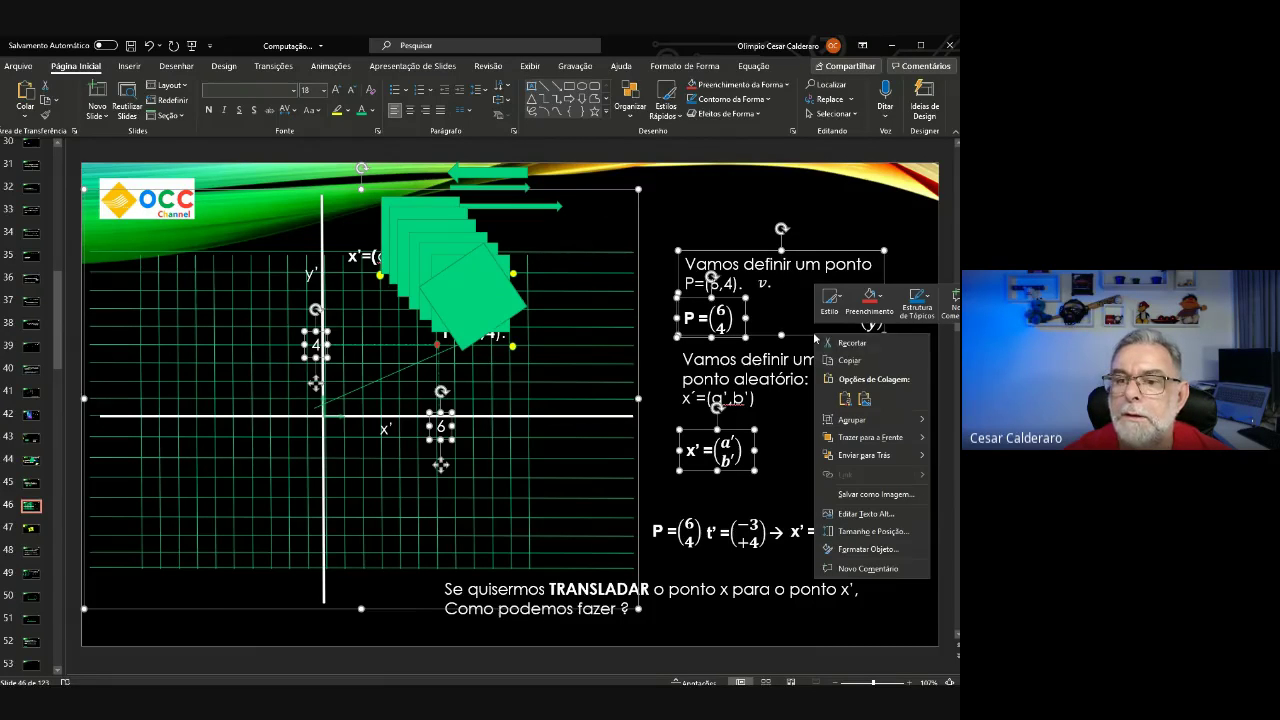
pyautogui.click(858, 361)
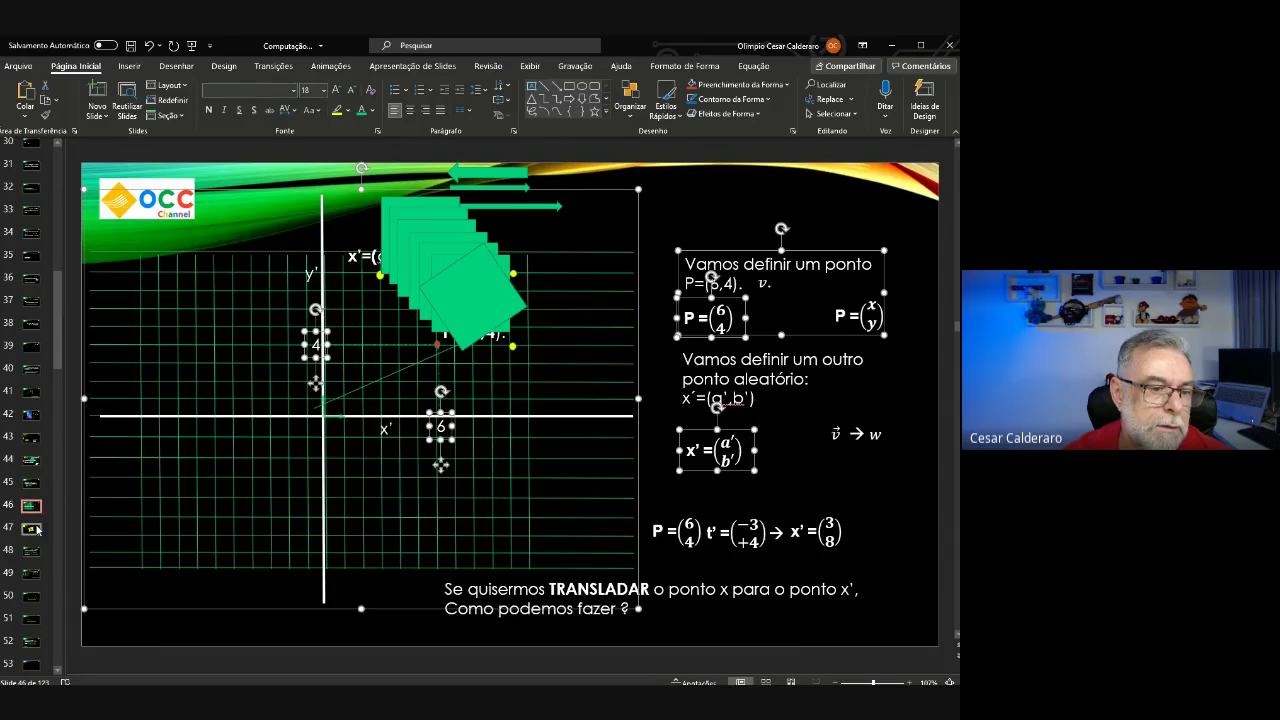
pyautogui.click(31, 665)
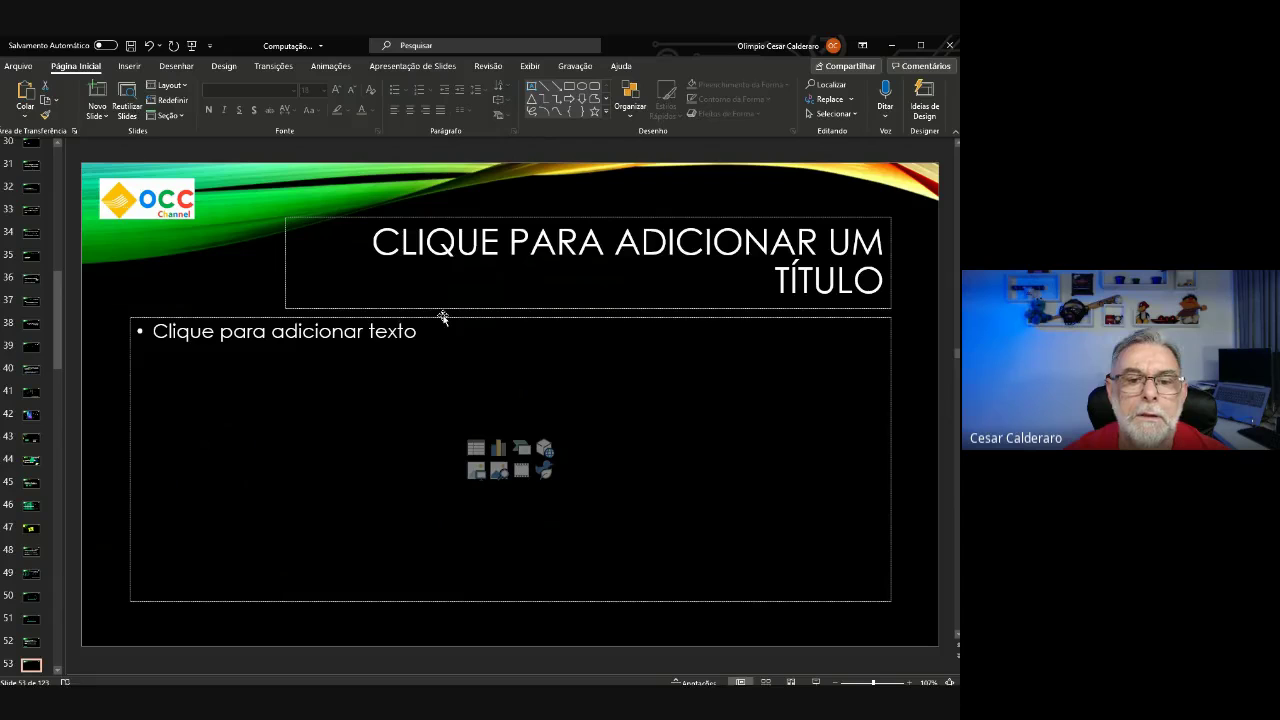
pyautogui.click(443, 317)
pyautogui.press('Delete')
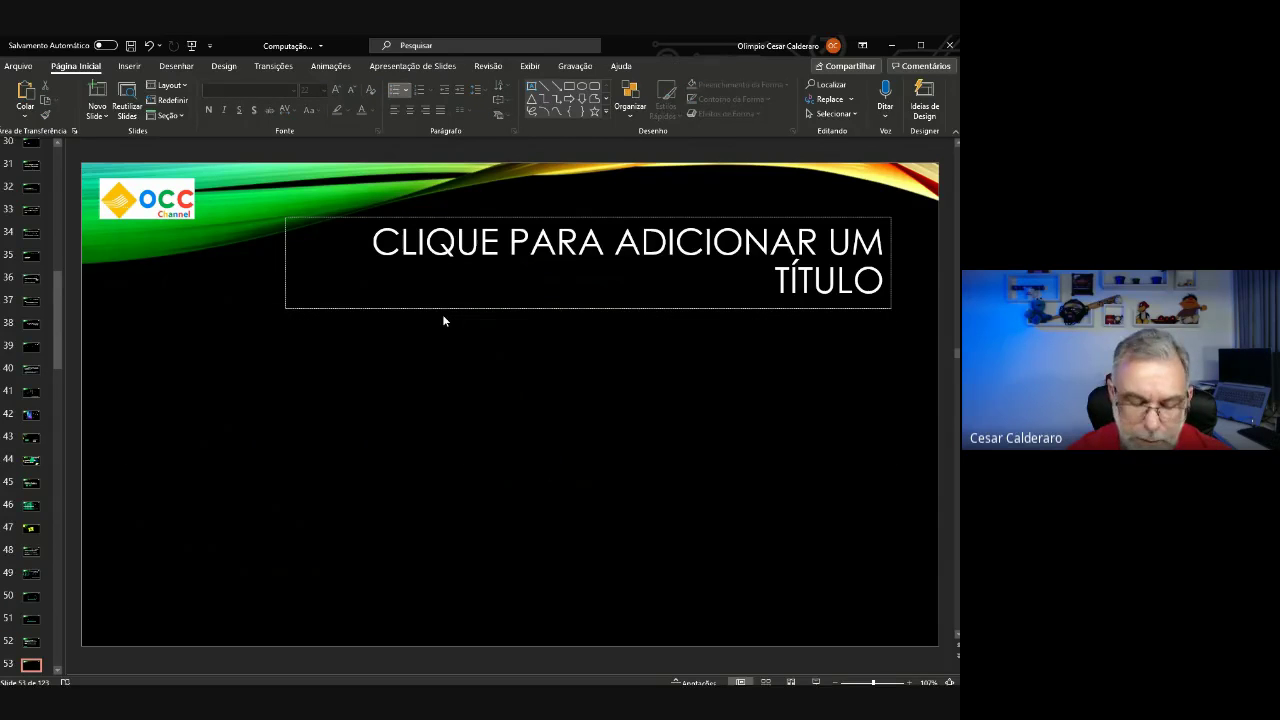
pyautogui.hotkey('ctrl', 'v')
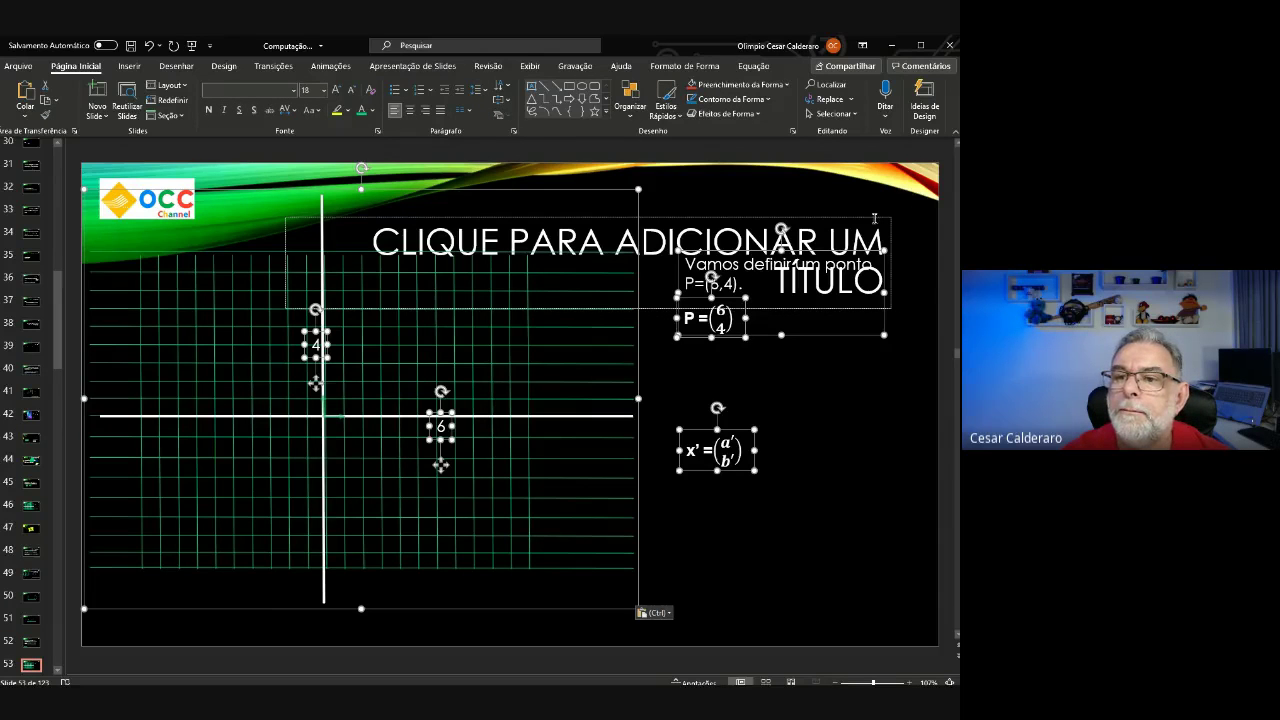
pyautogui.click(874, 215)
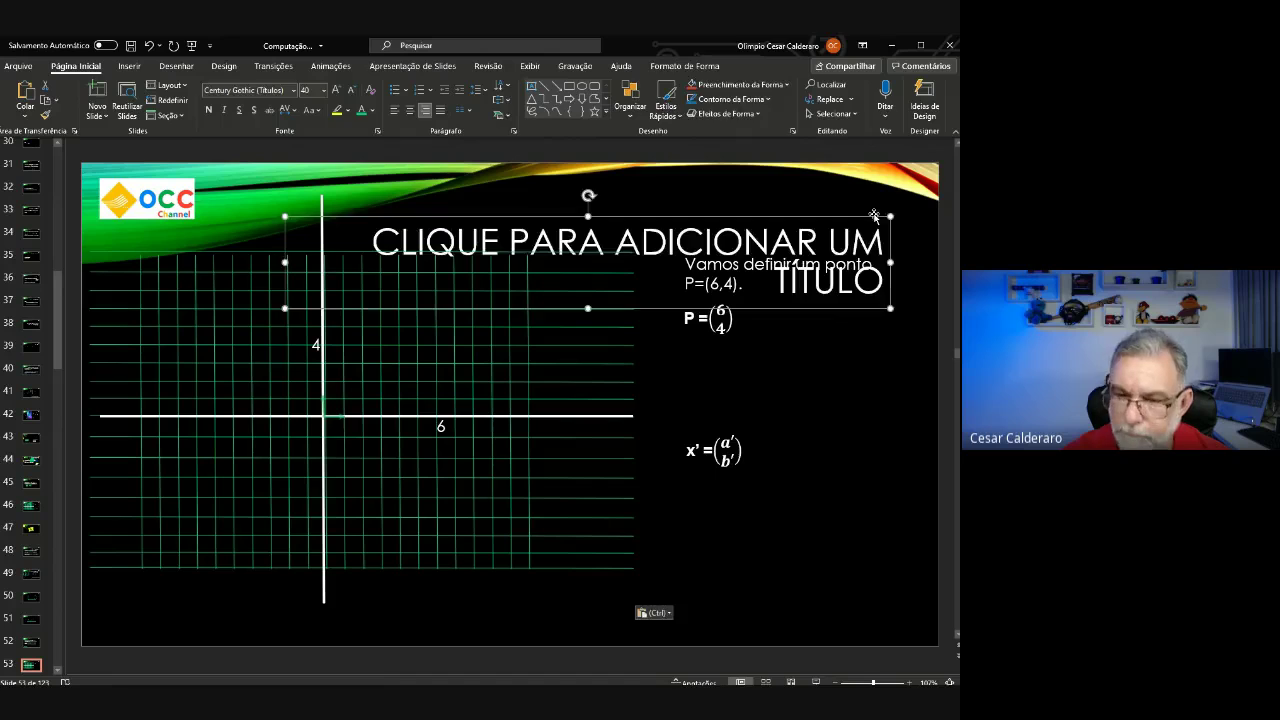
pyautogui.press('Delete')
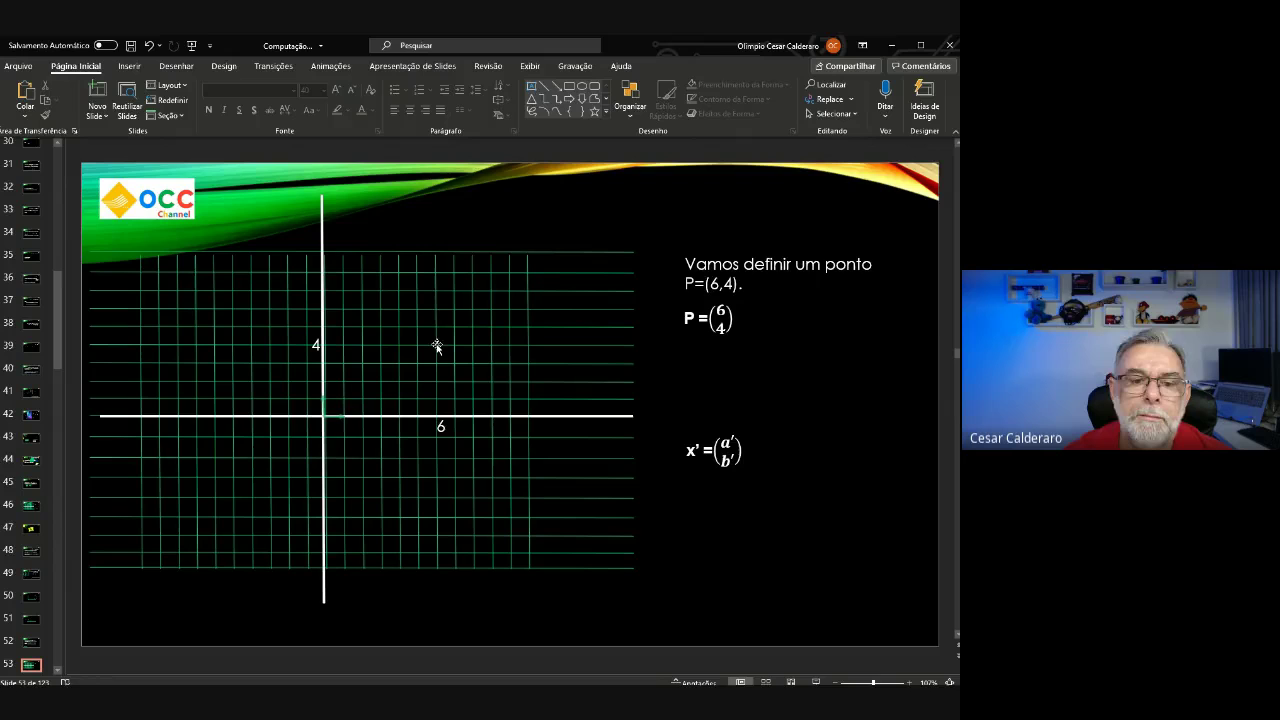
# Draw a small oval dot at point (6,4) on slide 53's grid, then return to slide 52.
pyautogui.click(581, 86)
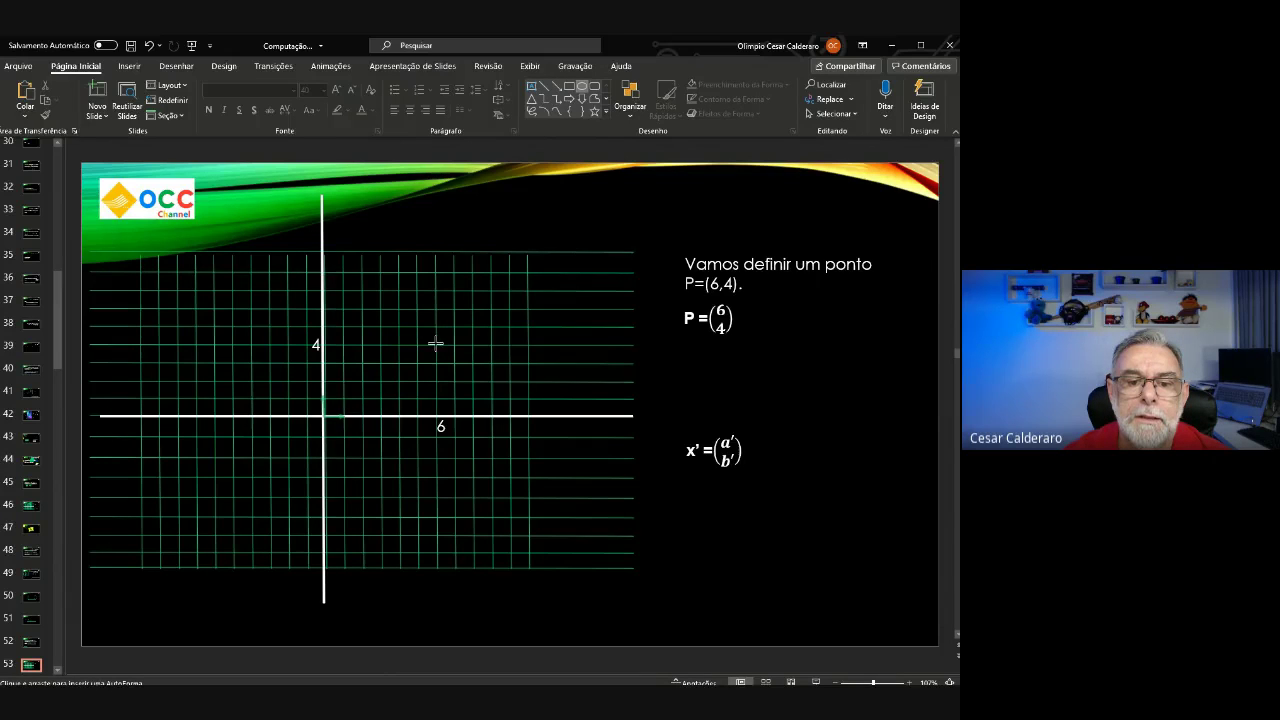
pyautogui.moveTo(436, 343); pyautogui.dragTo(437, 372)
pyautogui.hotkey('ctrl', 'z')
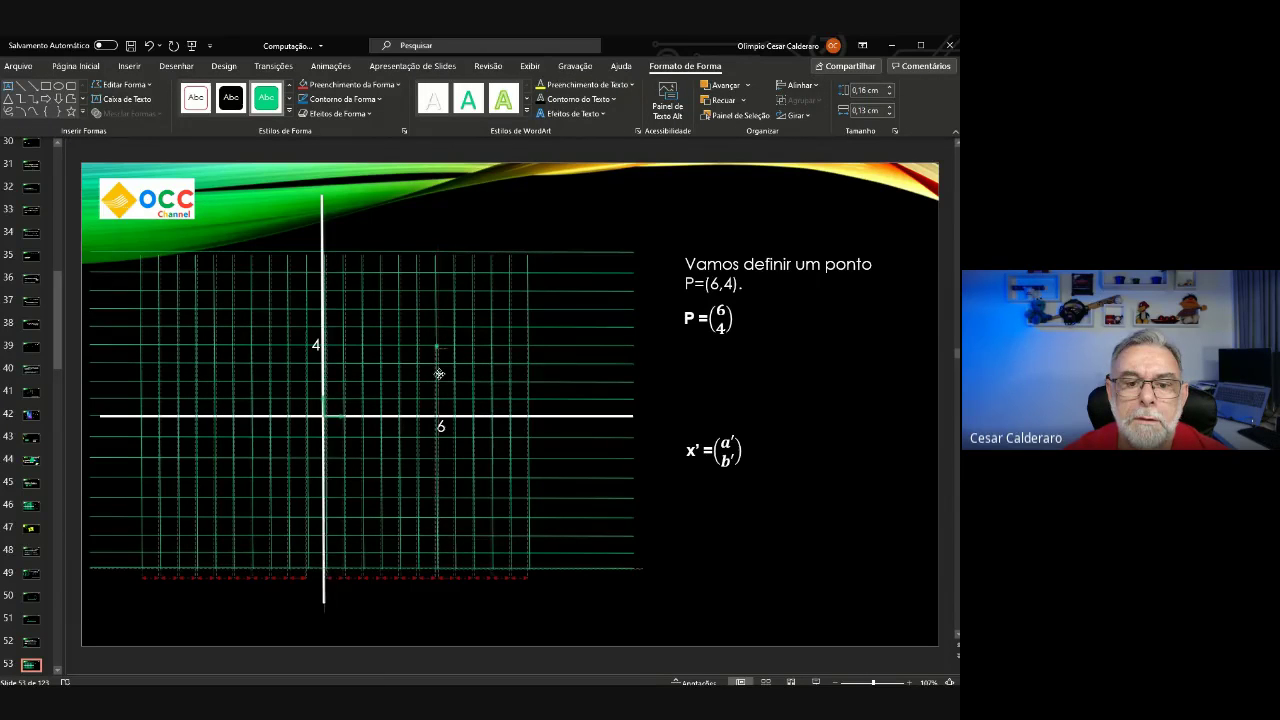
pyautogui.click(778, 383)
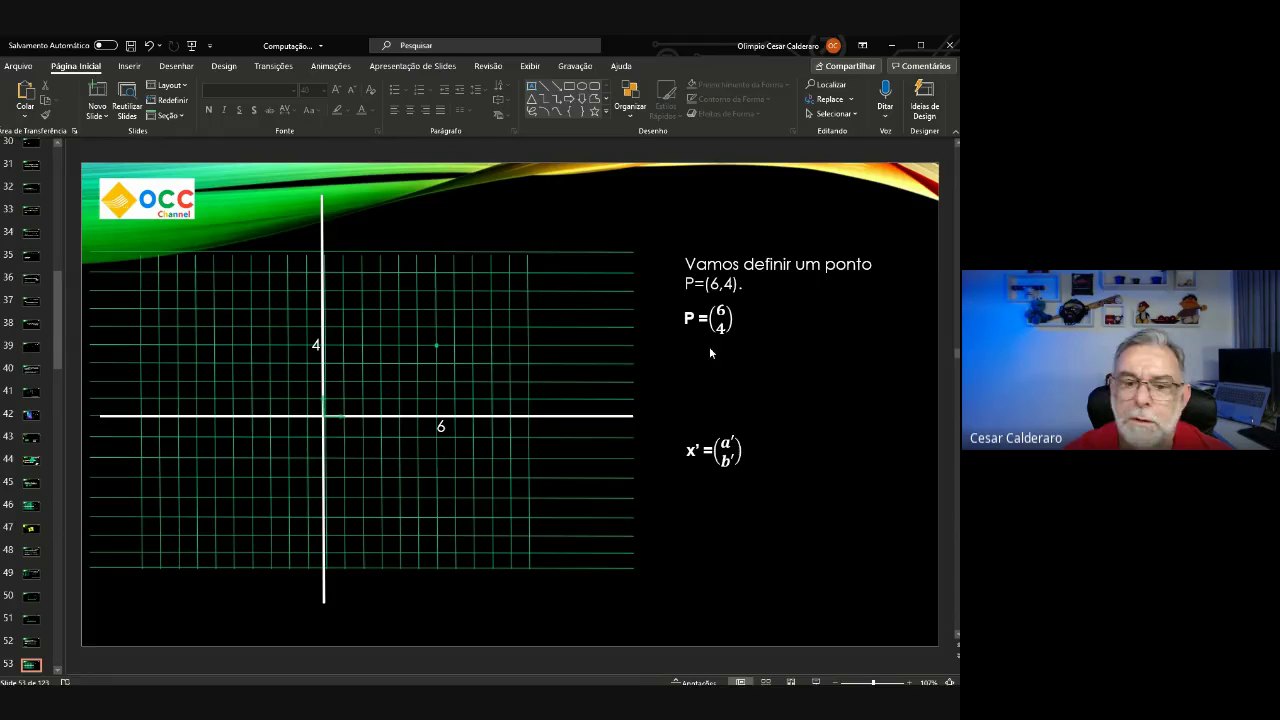
pyautogui.click(33, 643)
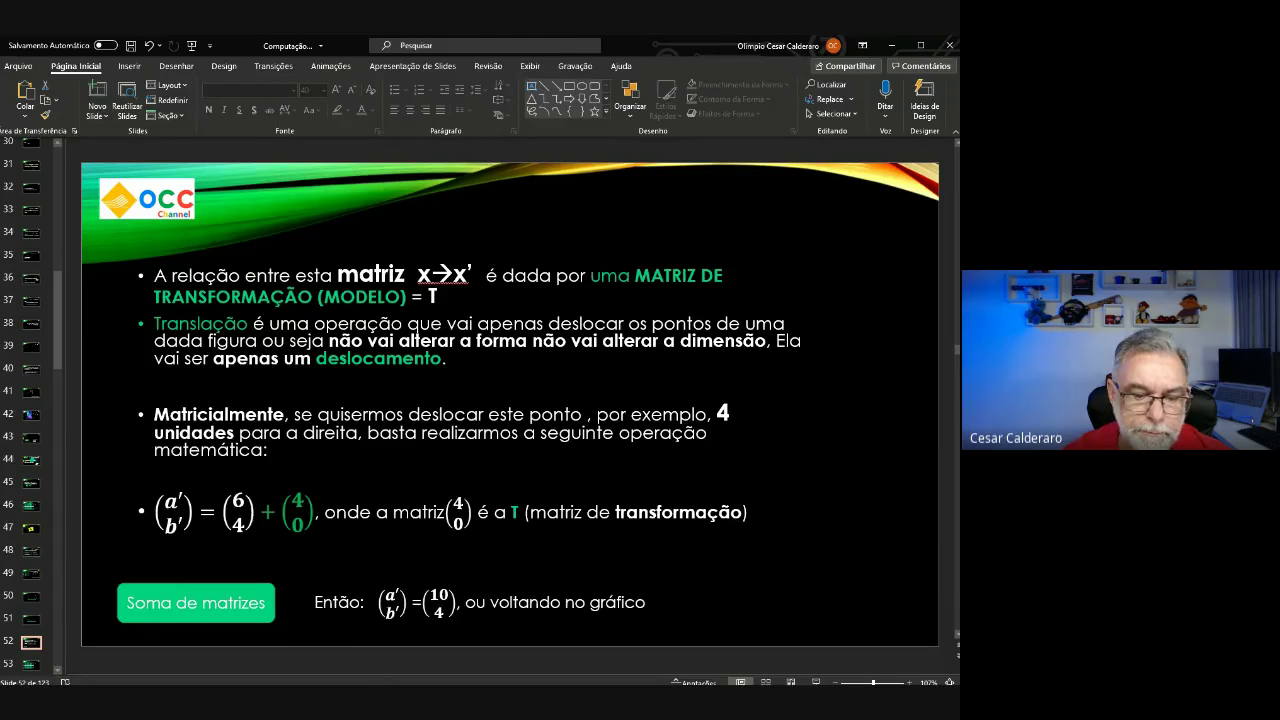
# After checking slide 52's (4 0) matrix, copy slide 53's dot to point (10,4).
pyautogui.click(293, 522)
pyautogui.doubleClick(295, 522)
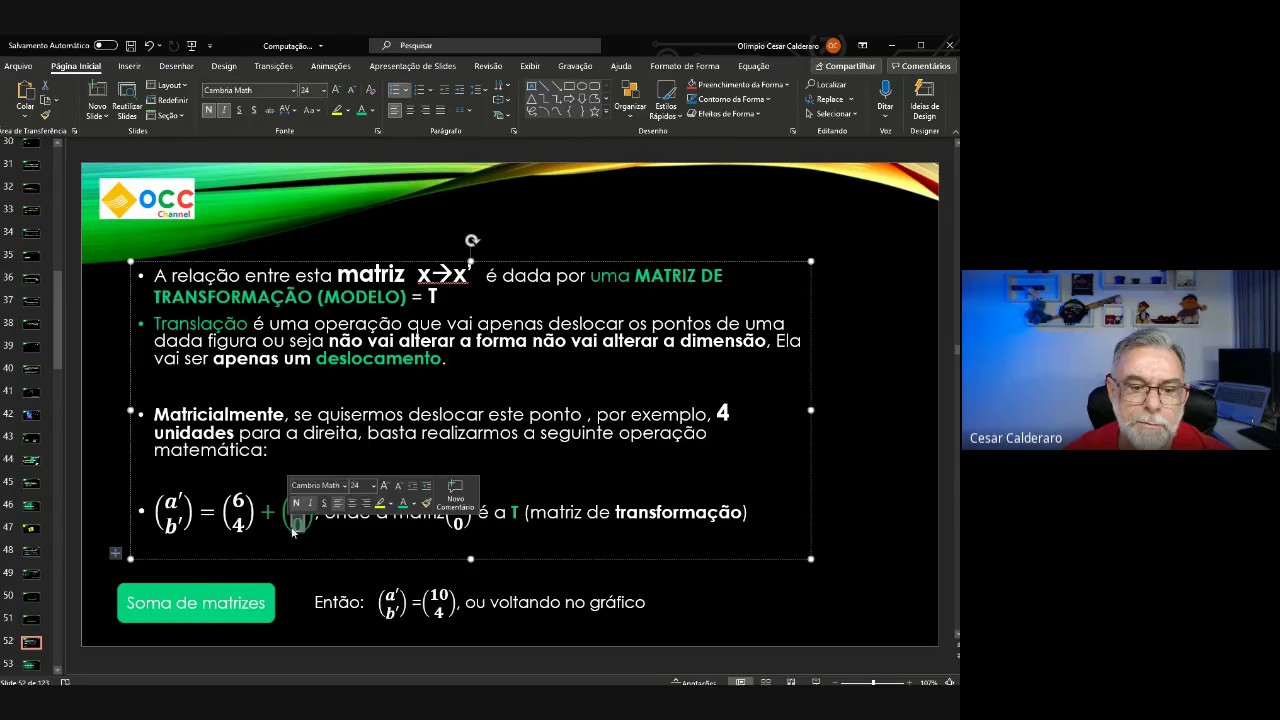
pyautogui.click(397, 546)
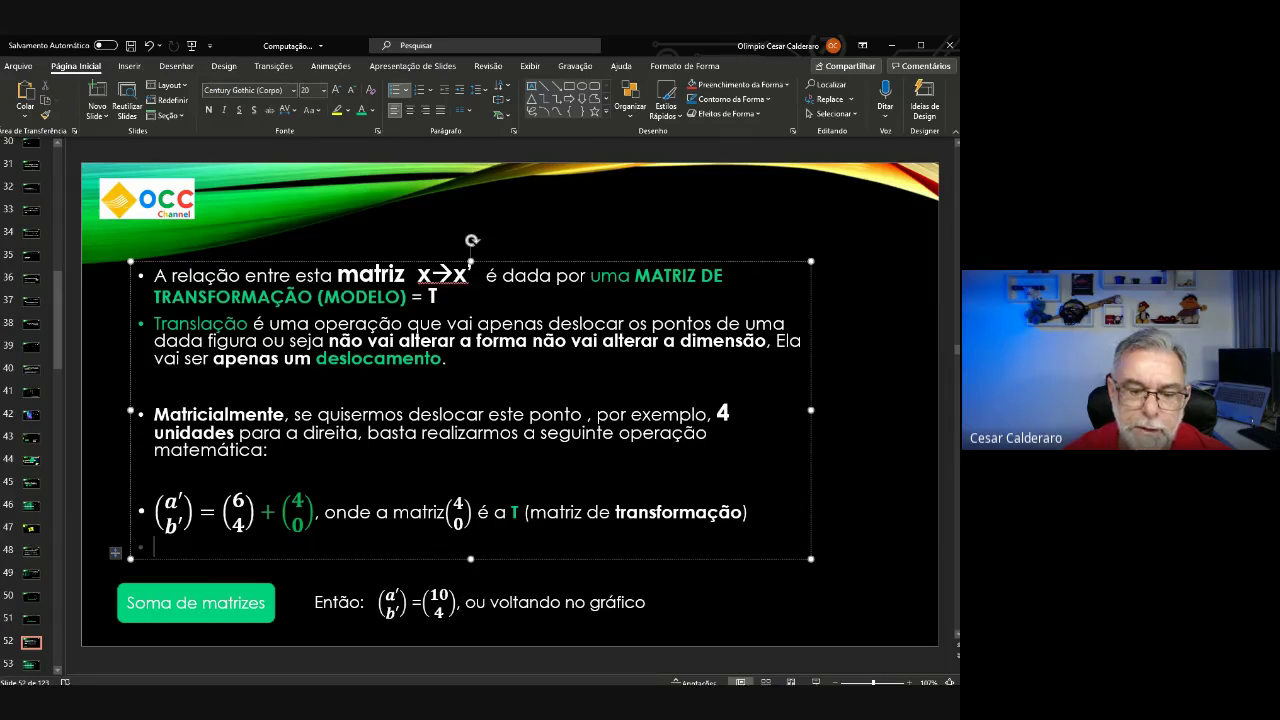
pyautogui.click(33, 664)
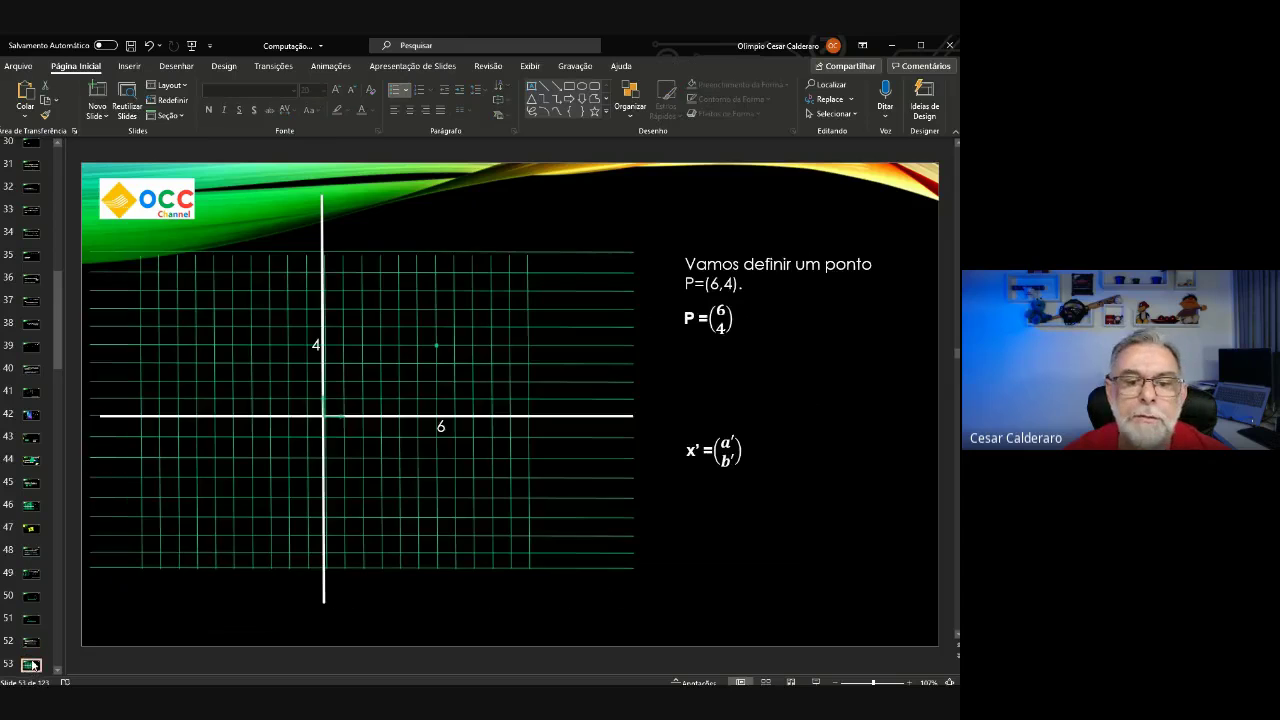
pyautogui.click(436, 346)
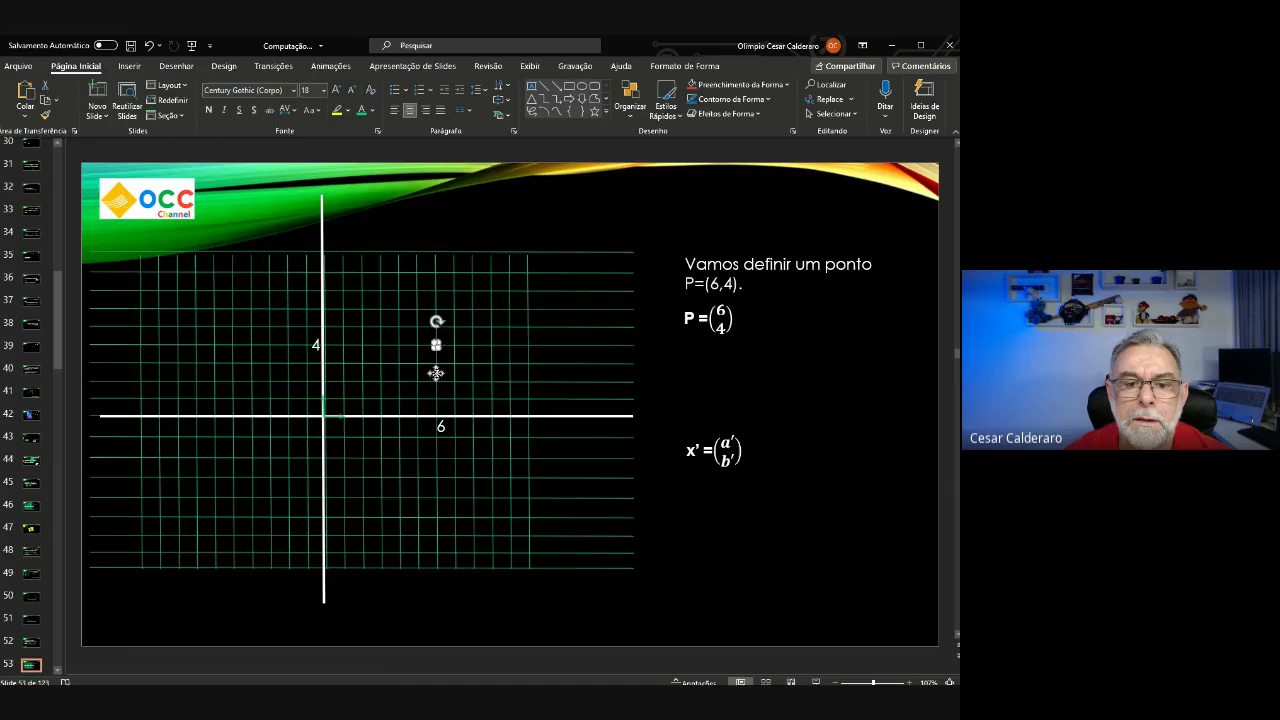
pyautogui.moveTo(436, 373); pyautogui.dragTo(478, 380)
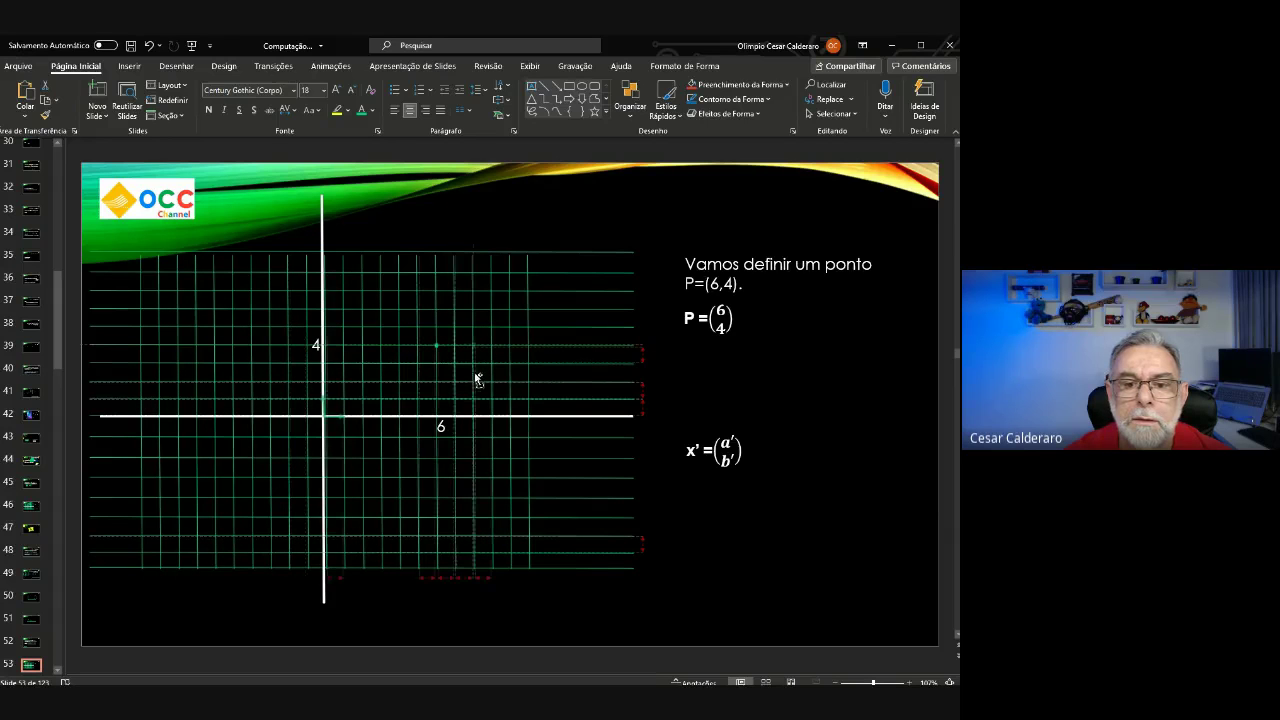
pyautogui.moveTo(478, 380); pyautogui.dragTo(510, 375)
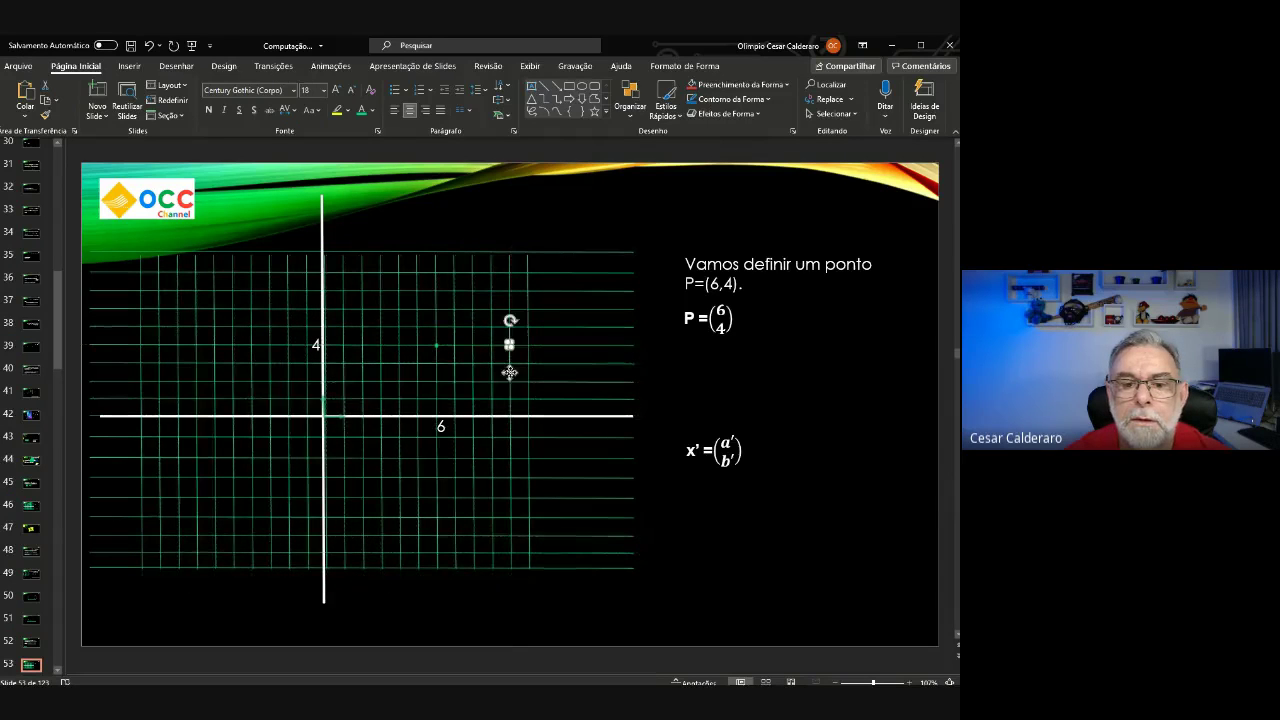
pyautogui.click(760, 385)
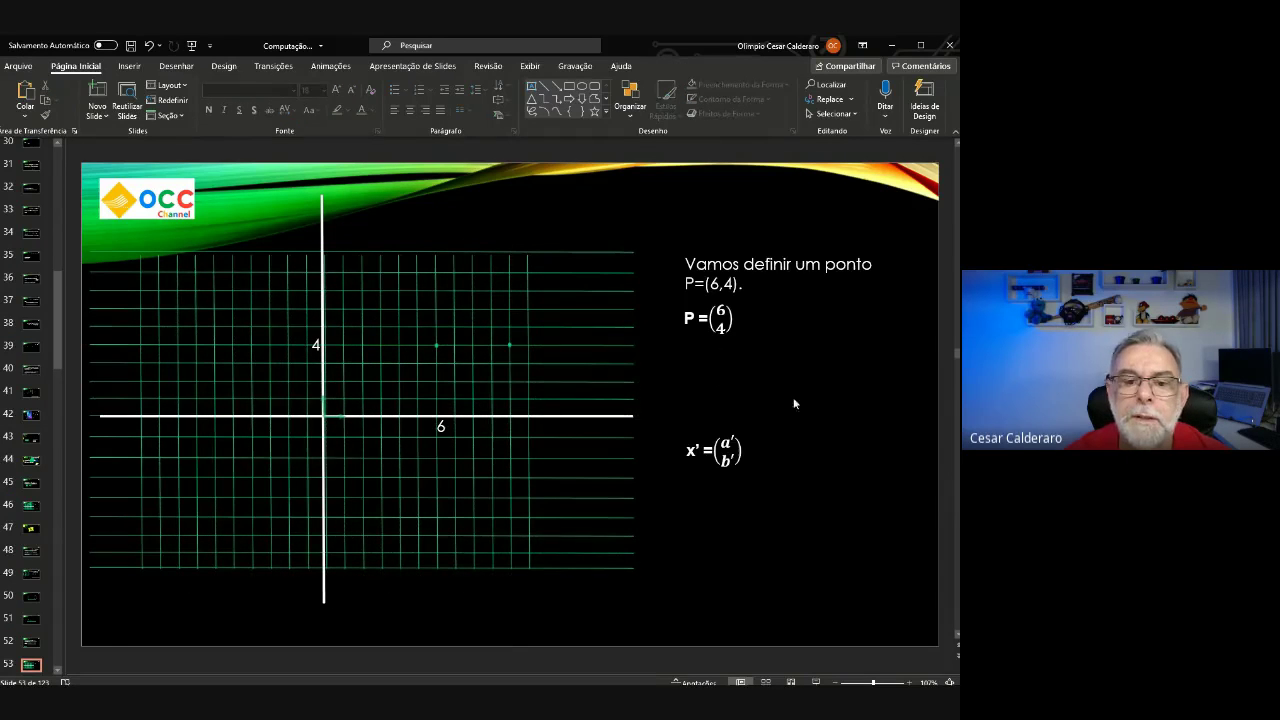
# Colour the dot at (10,4) green.
pyautogui.click(508, 345)
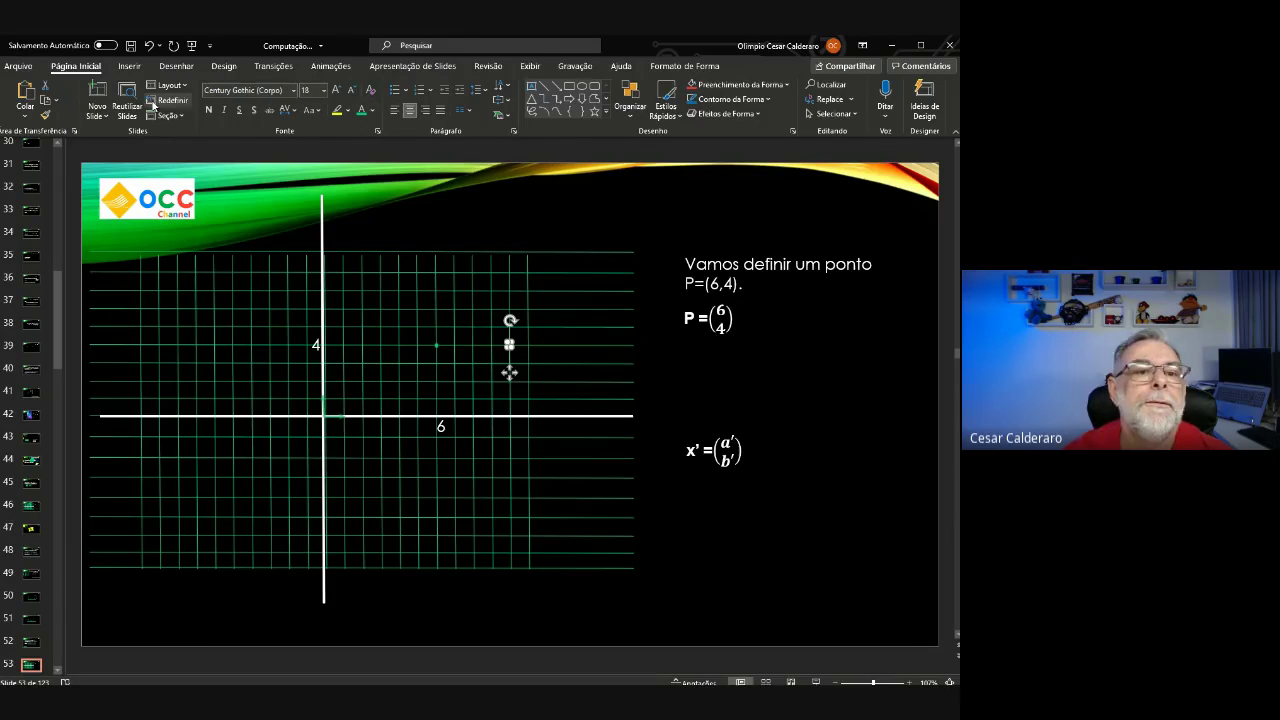
pyautogui.click(369, 112)
pyautogui.click(459, 147)
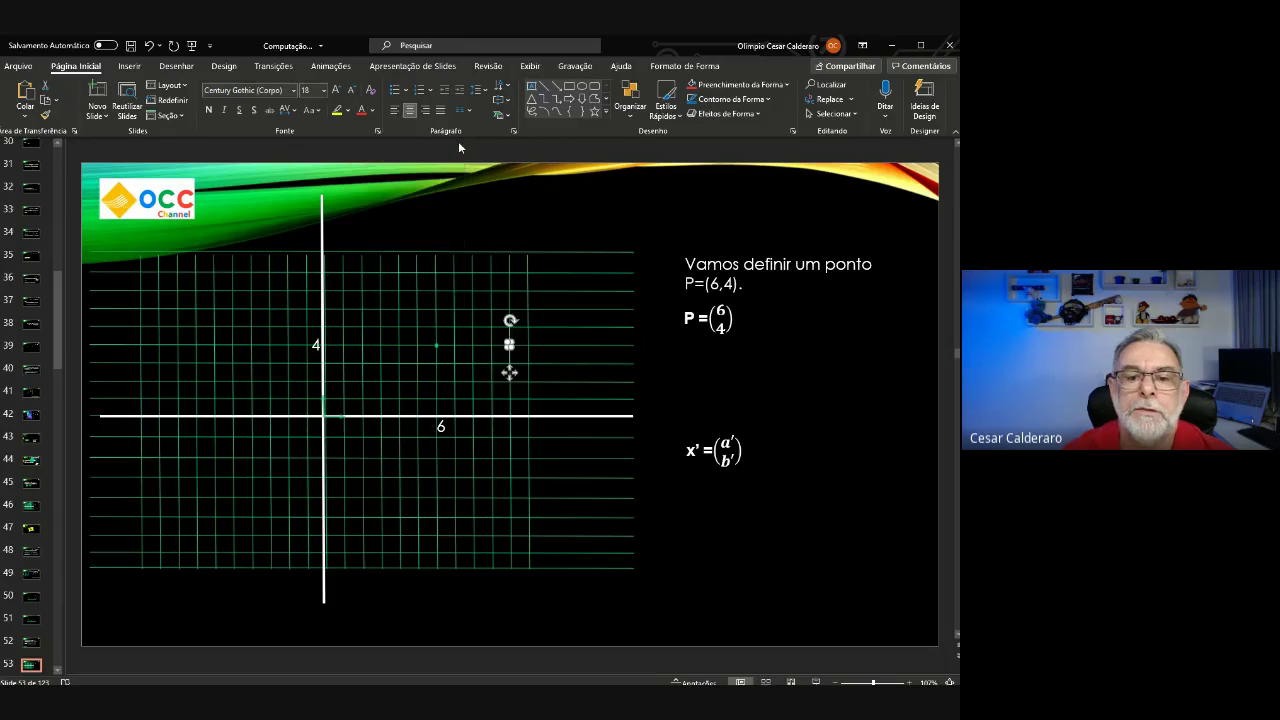
pyautogui.click(596, 226)
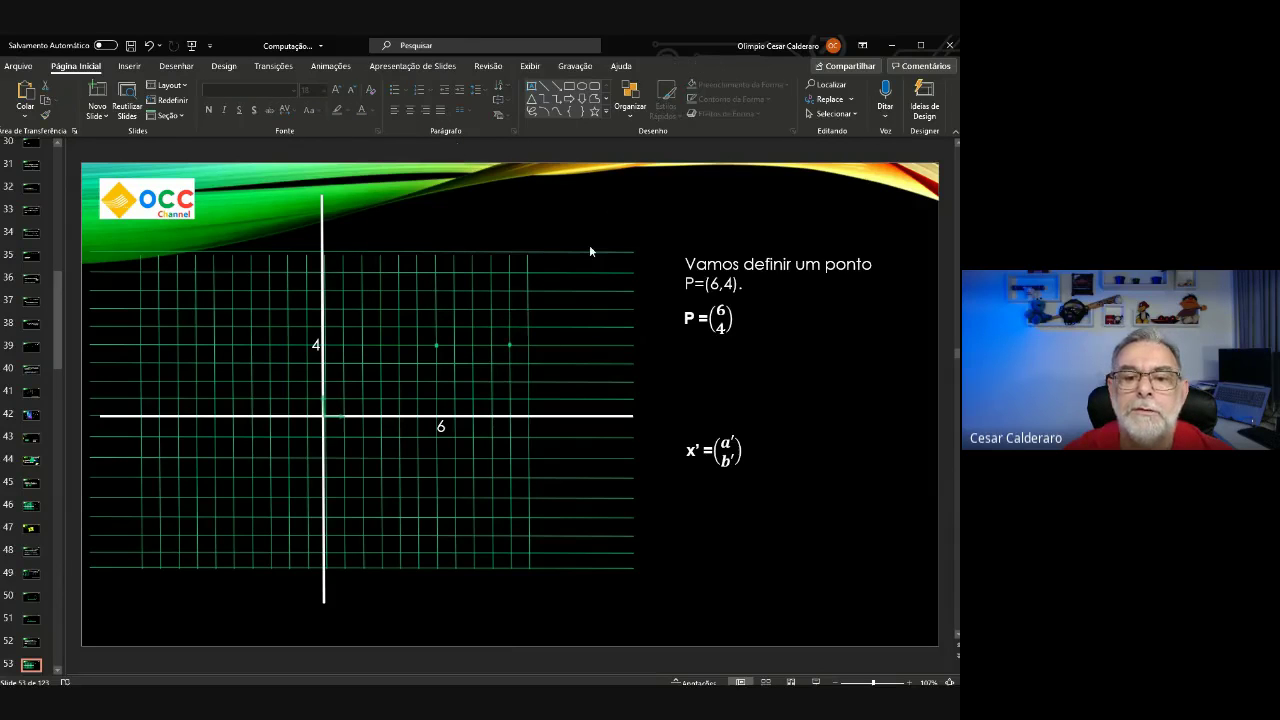
# Replace the old (6,4) dot with a copy of the green dot, then return to slide 52.
pyautogui.click(510, 347)
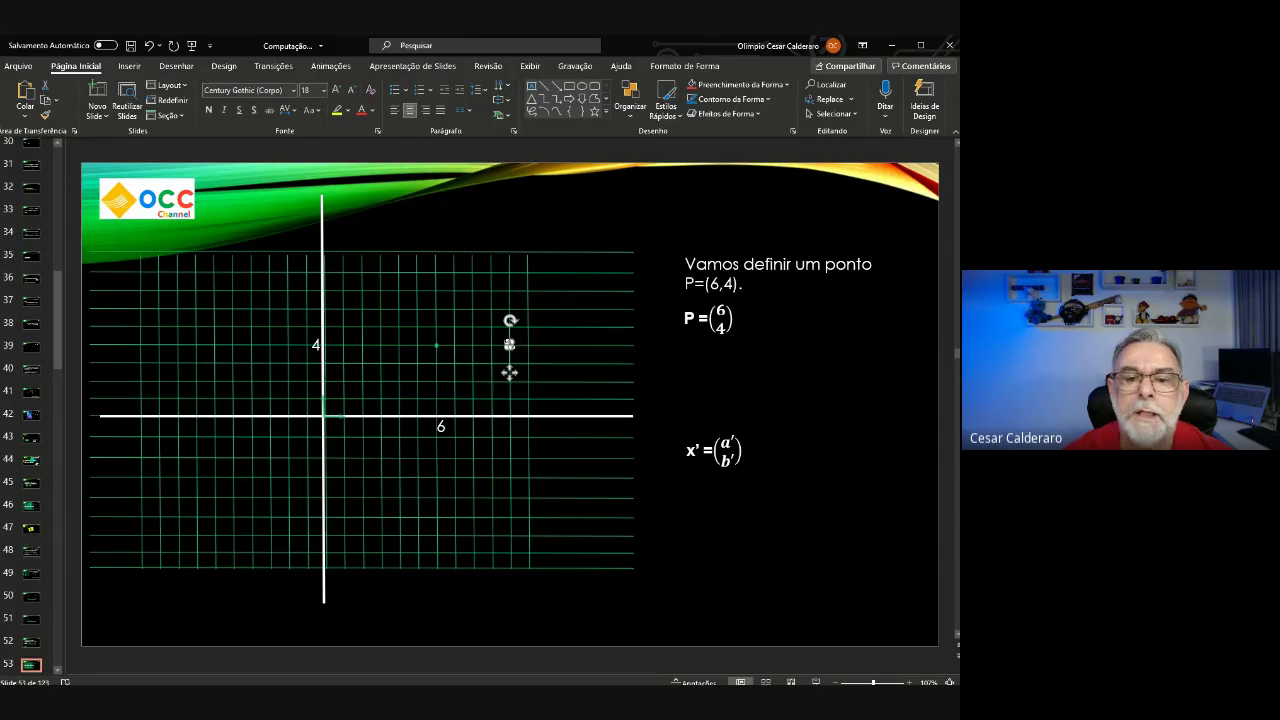
pyautogui.moveTo(511, 343)
pyautogui.mouseDown()
pyautogui.moveTo(437, 348)
pyautogui.moveTo(434, 380)
pyautogui.moveTo(437, 346)
pyautogui.mouseUp()
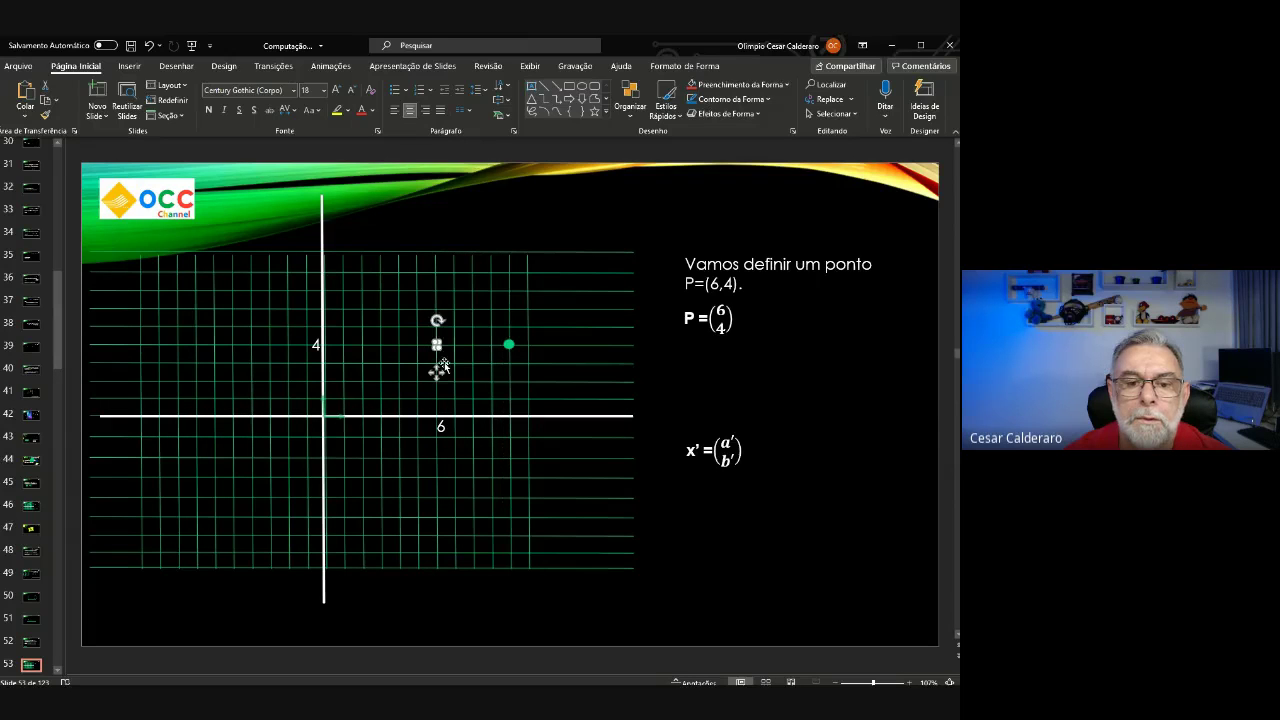
pyautogui.press('Delete')
pyautogui.click(436, 345)
pyautogui.click(435, 345)
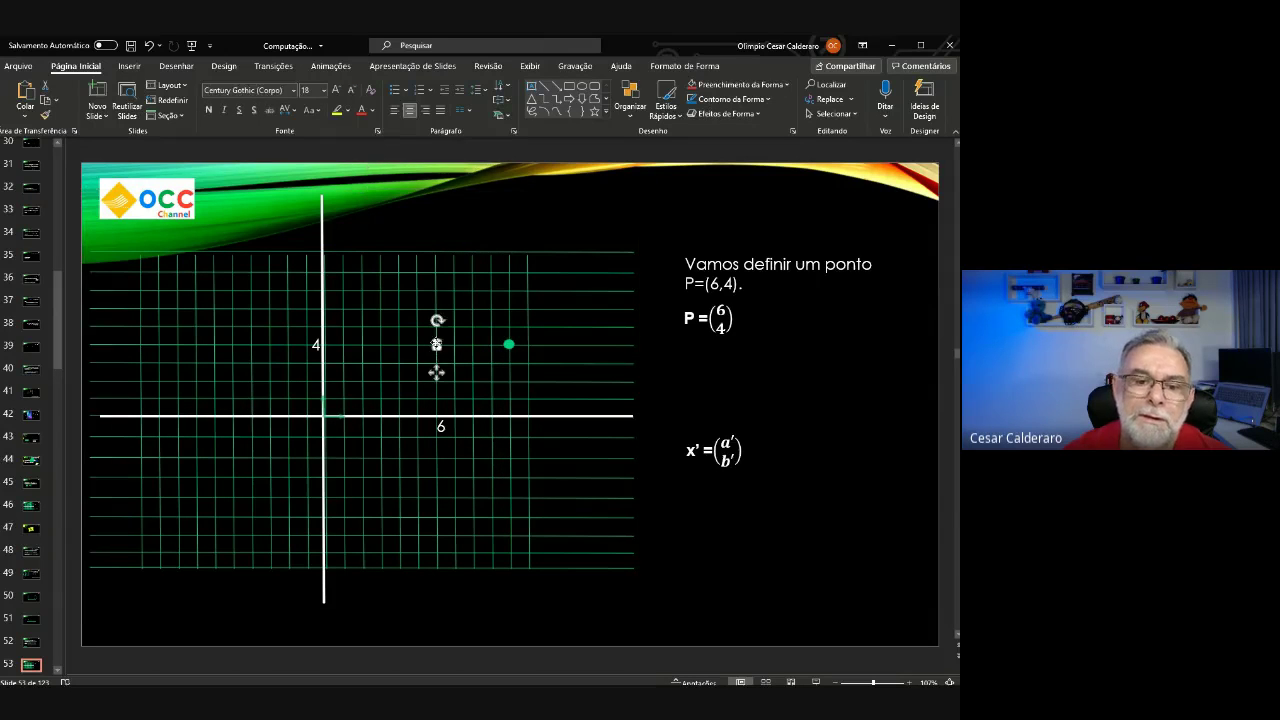
pyautogui.press('Escape')
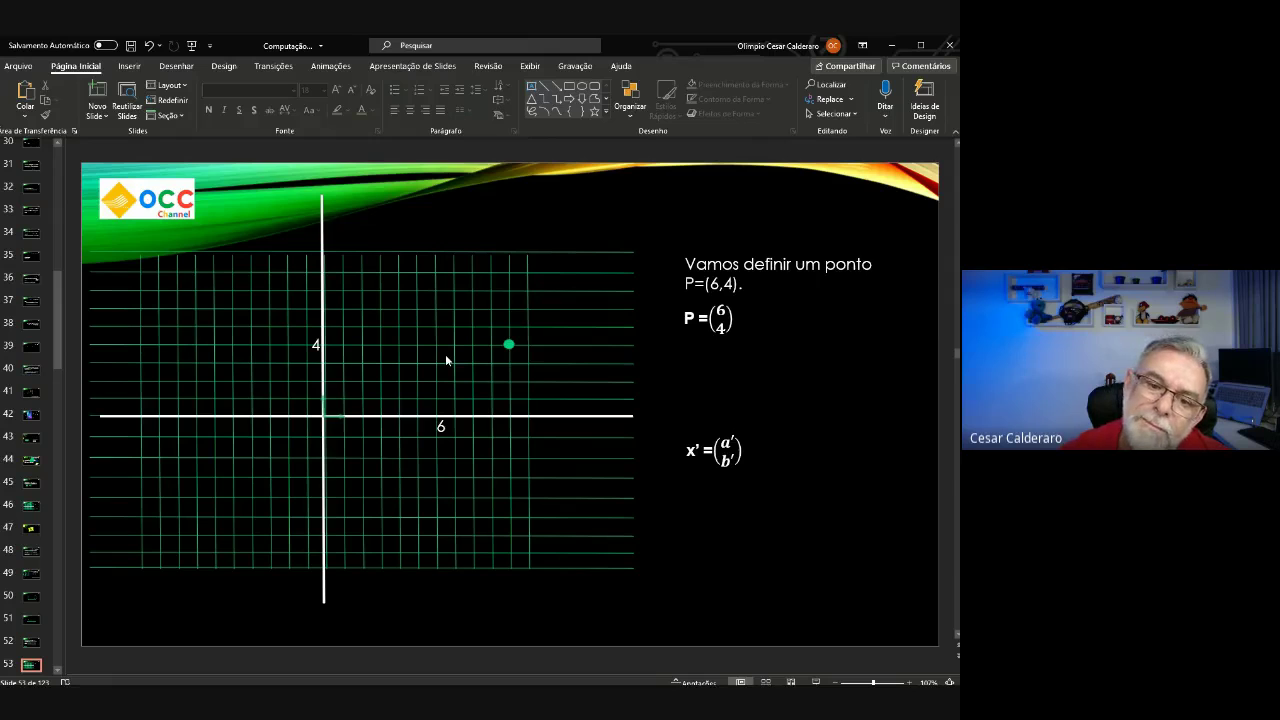
pyautogui.click(509, 344)
pyautogui.moveTo(509, 376); pyautogui.dragTo(441, 388)
pyautogui.click(674, 385)
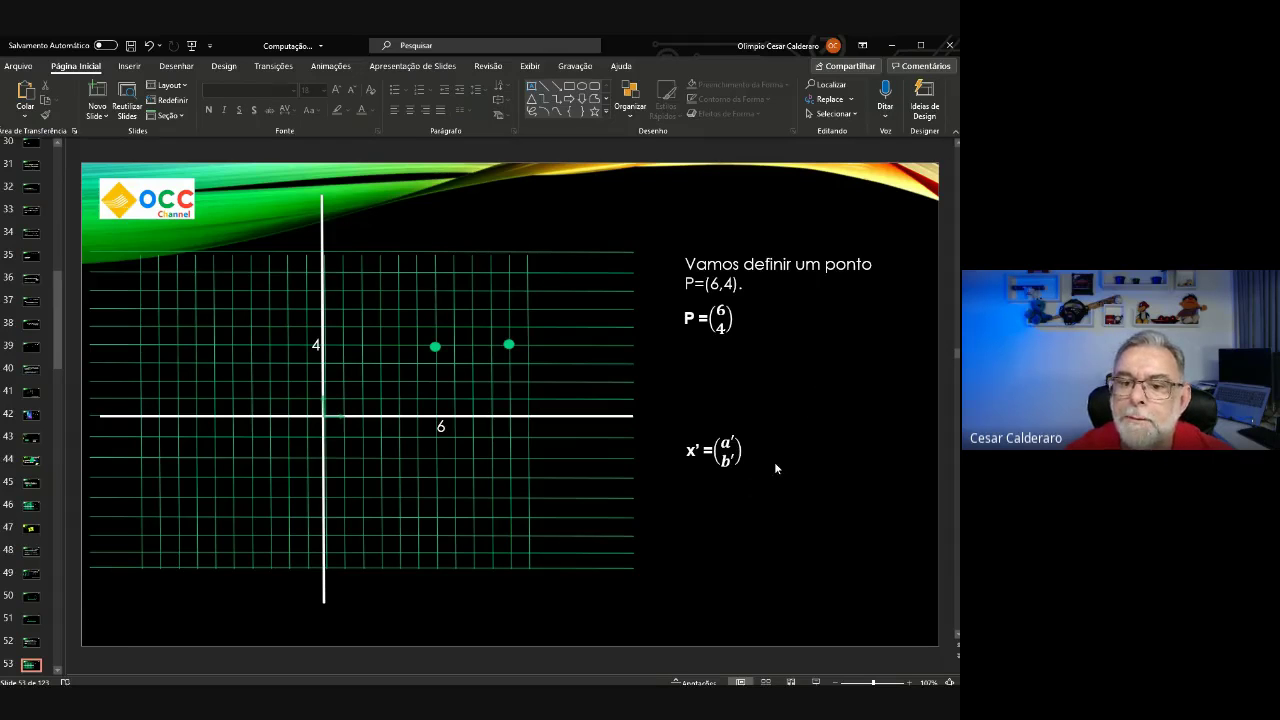
pyautogui.click(32, 645)
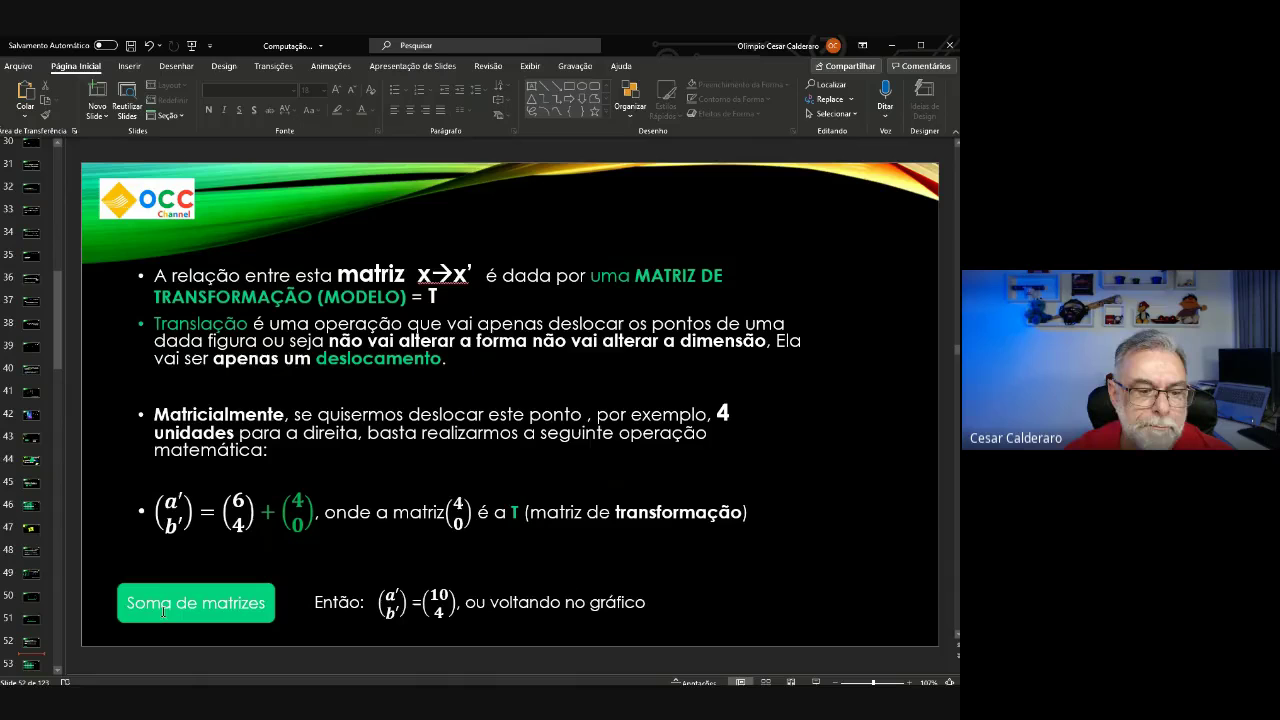
# Review 'Soma de matrizes' on slide 52 and 'para cima' on slide 54, then reselect point (6,4) on slide 53.
pyautogui.moveTo(130, 601); pyautogui.dragTo(275, 603)
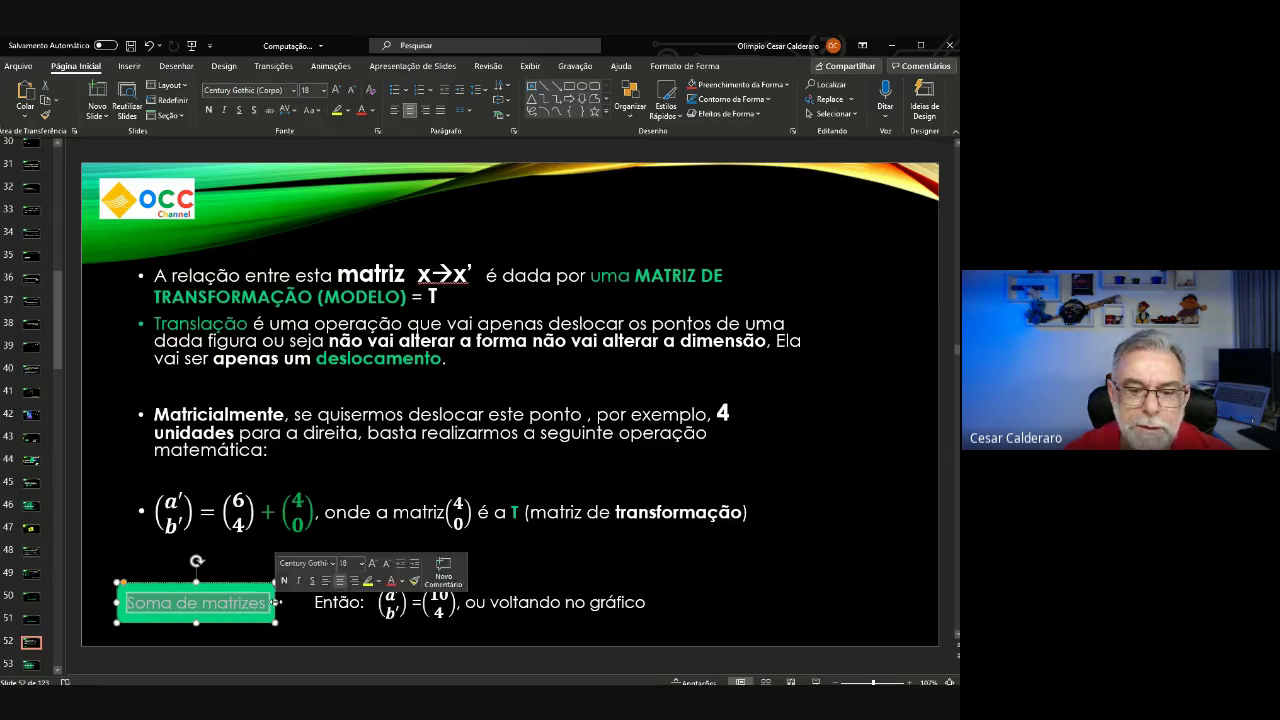
pyautogui.click(58, 671)
pyautogui.moveTo(58, 673); pyautogui.dragTo(58, 673)
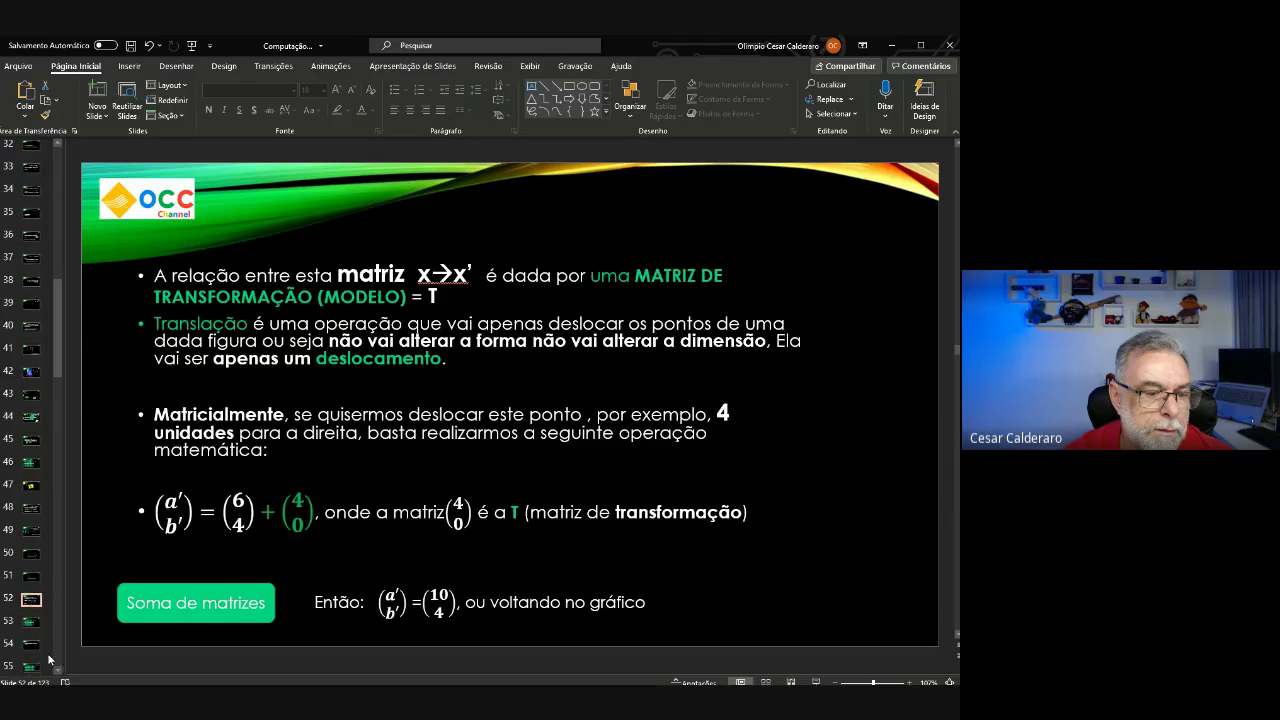
pyautogui.click(33, 646)
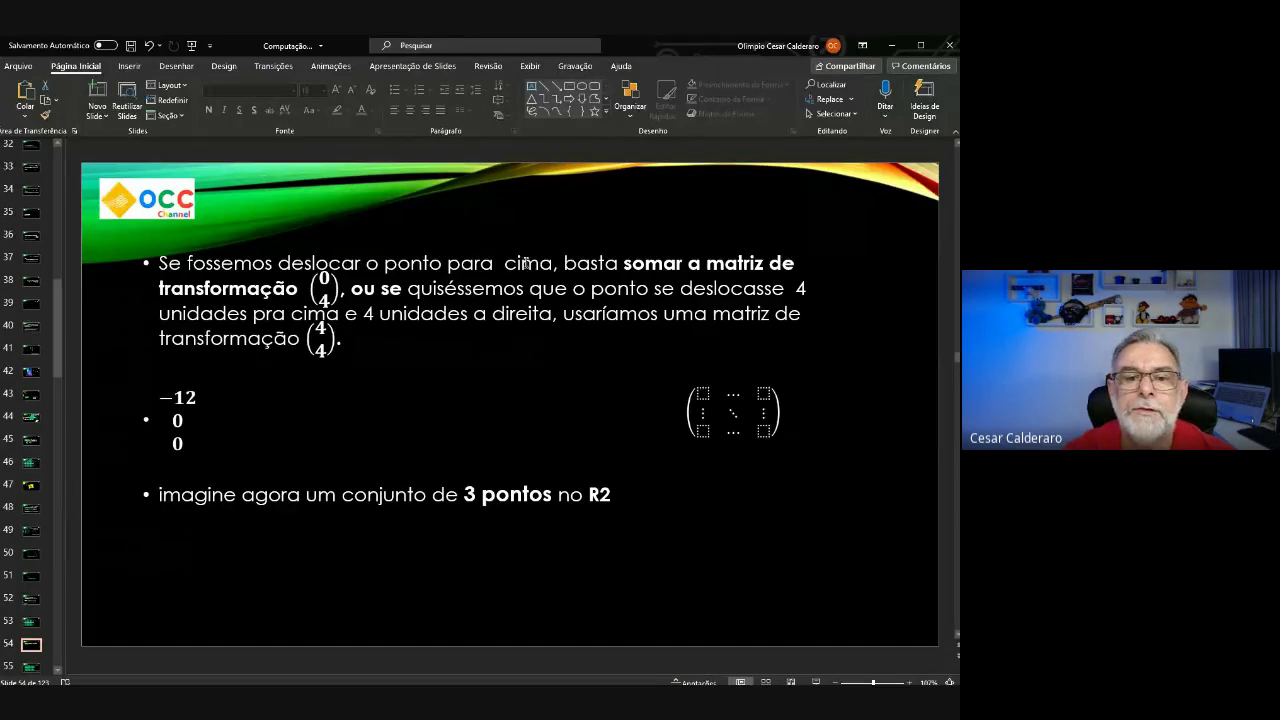
pyautogui.moveTo(447, 263); pyautogui.dragTo(552, 263)
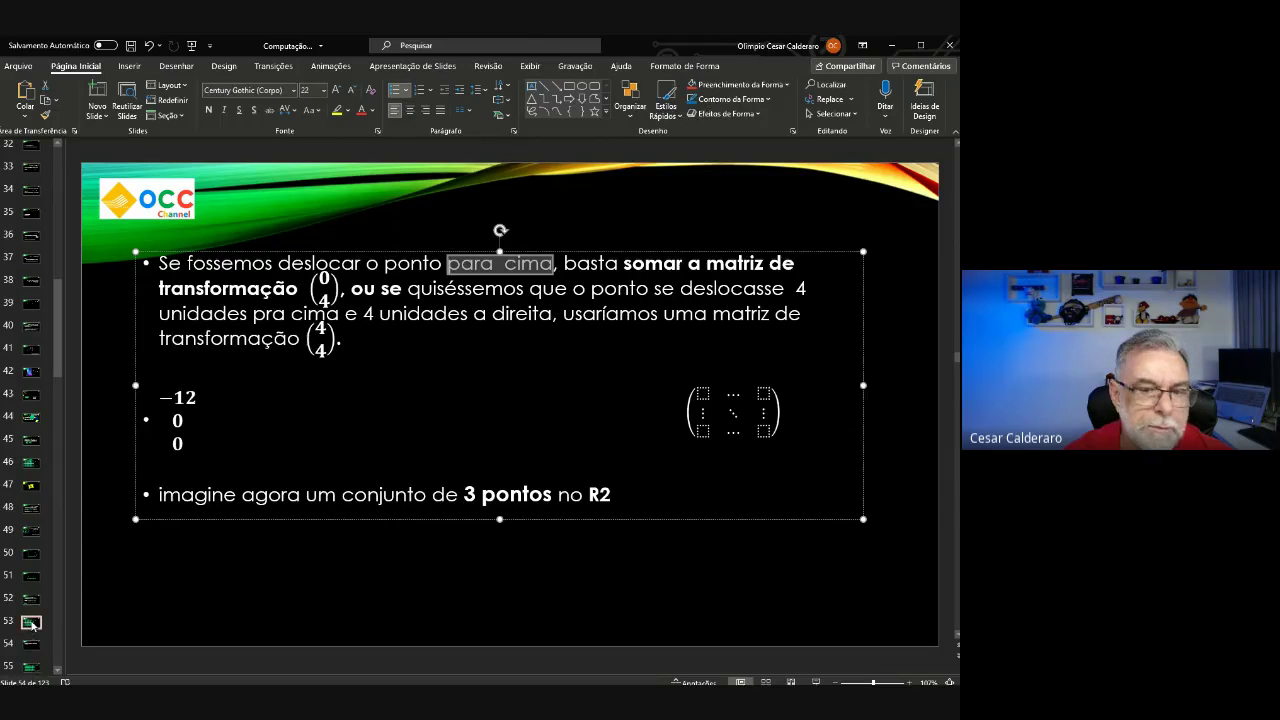
pyautogui.click(31, 621)
pyautogui.click(435, 347)
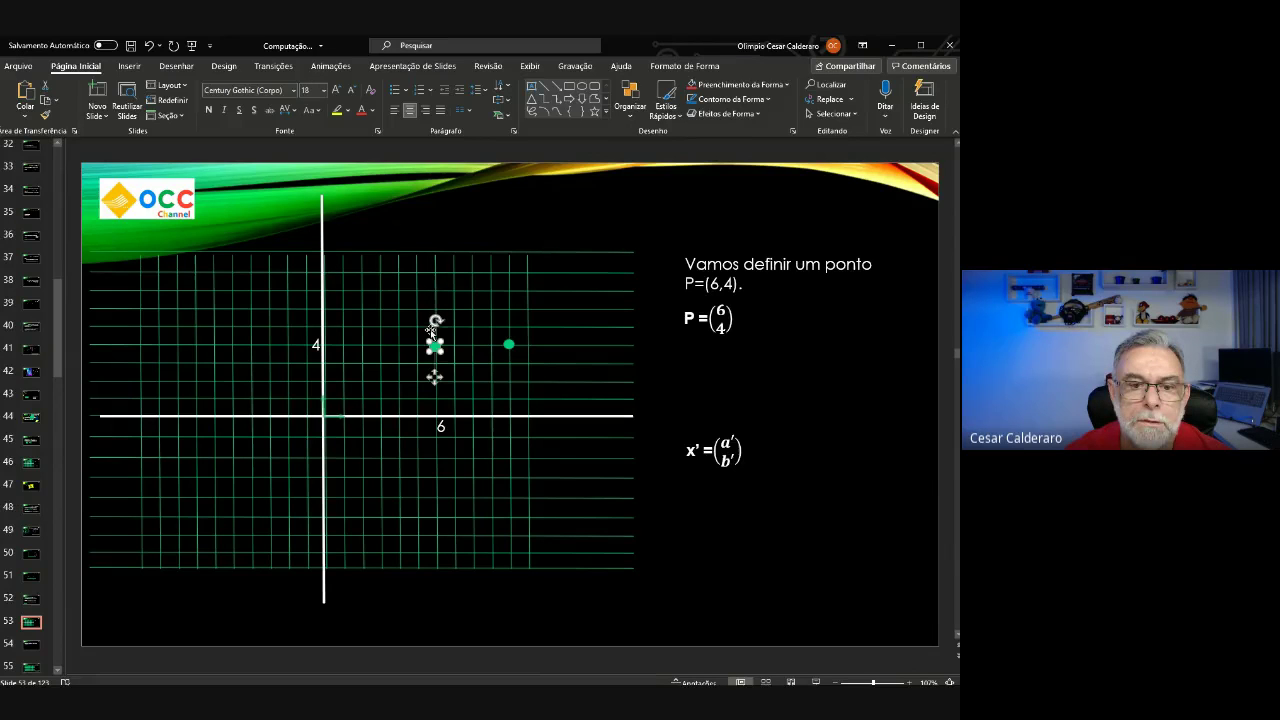
# Copy the green point to (6,8) and (10,8) on the grid, then move to slide 54.
pyautogui.moveTo(434, 376); pyautogui.dragTo(437, 309)
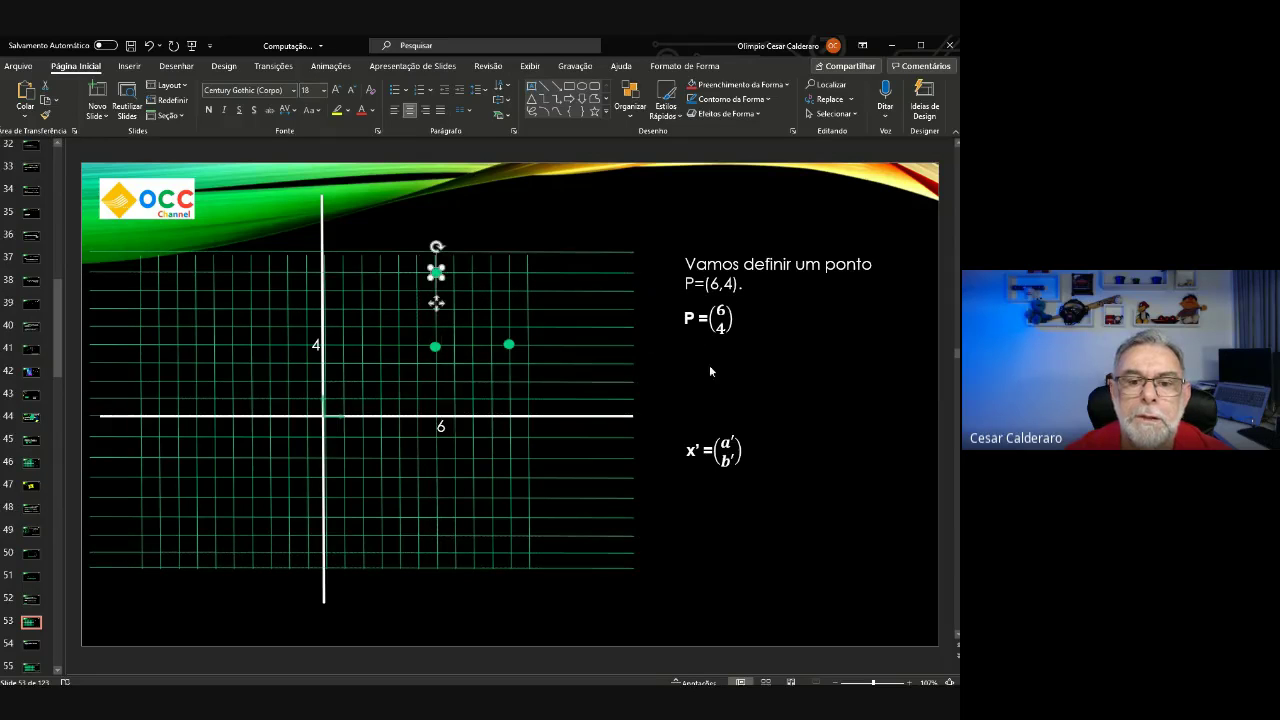
pyautogui.click(749, 397)
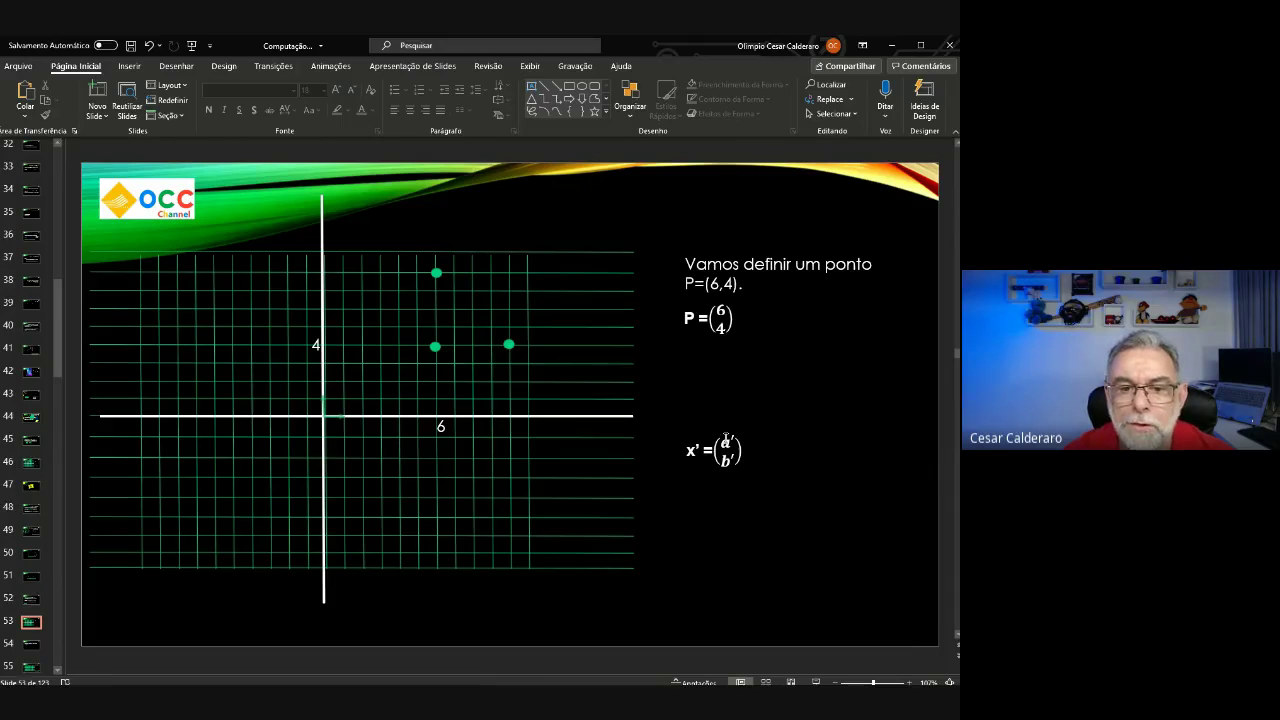
pyautogui.click(434, 346)
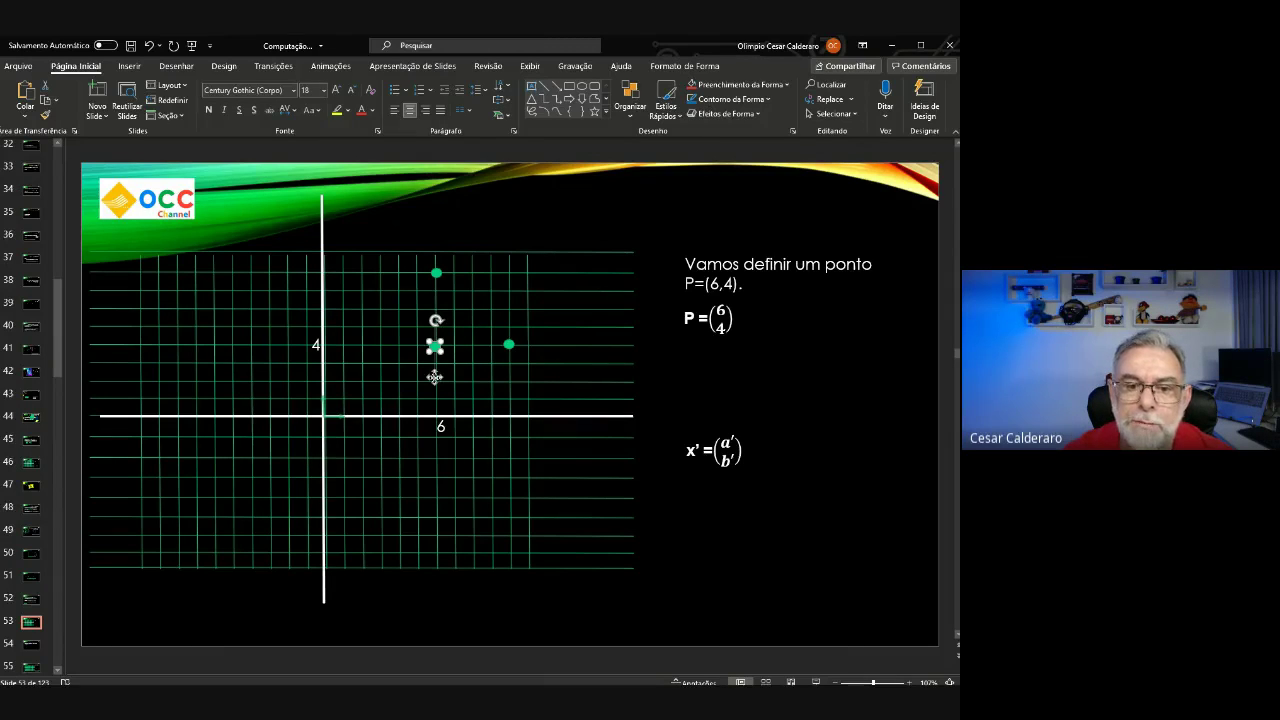
pyautogui.moveTo(434, 377); pyautogui.dragTo(509, 307)
pyautogui.click(844, 425)
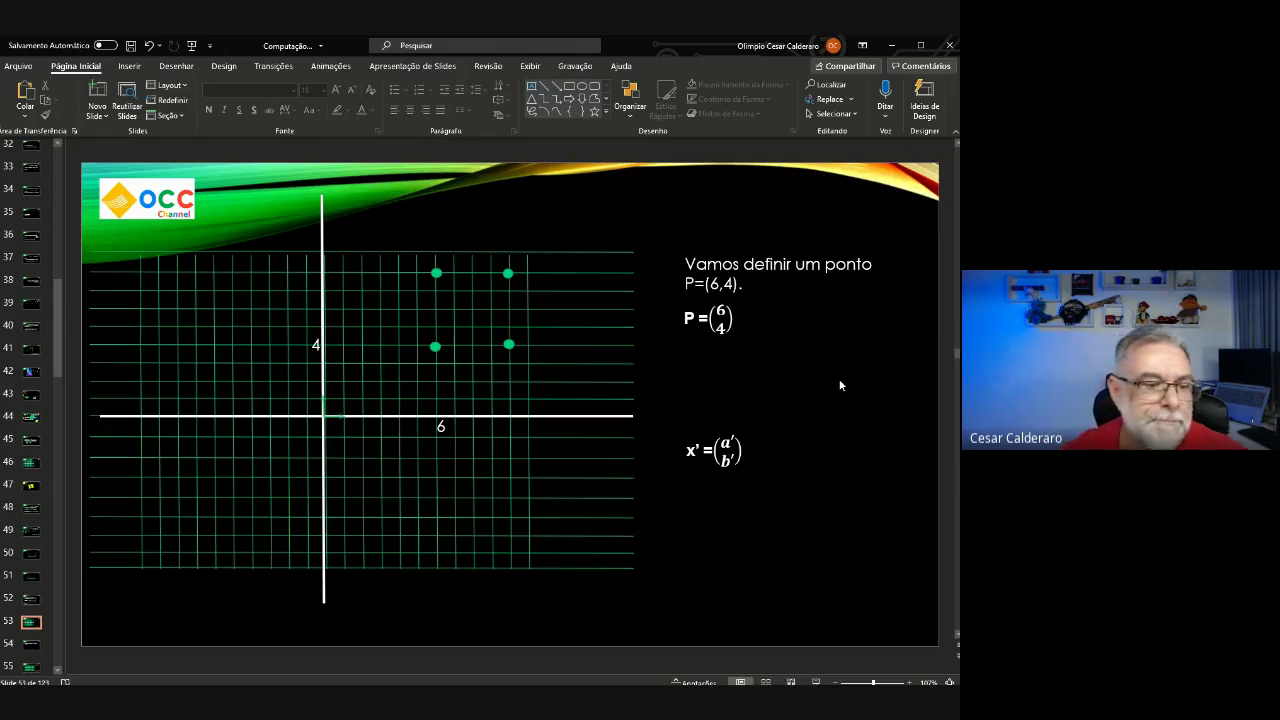
pyautogui.click(22, 649)
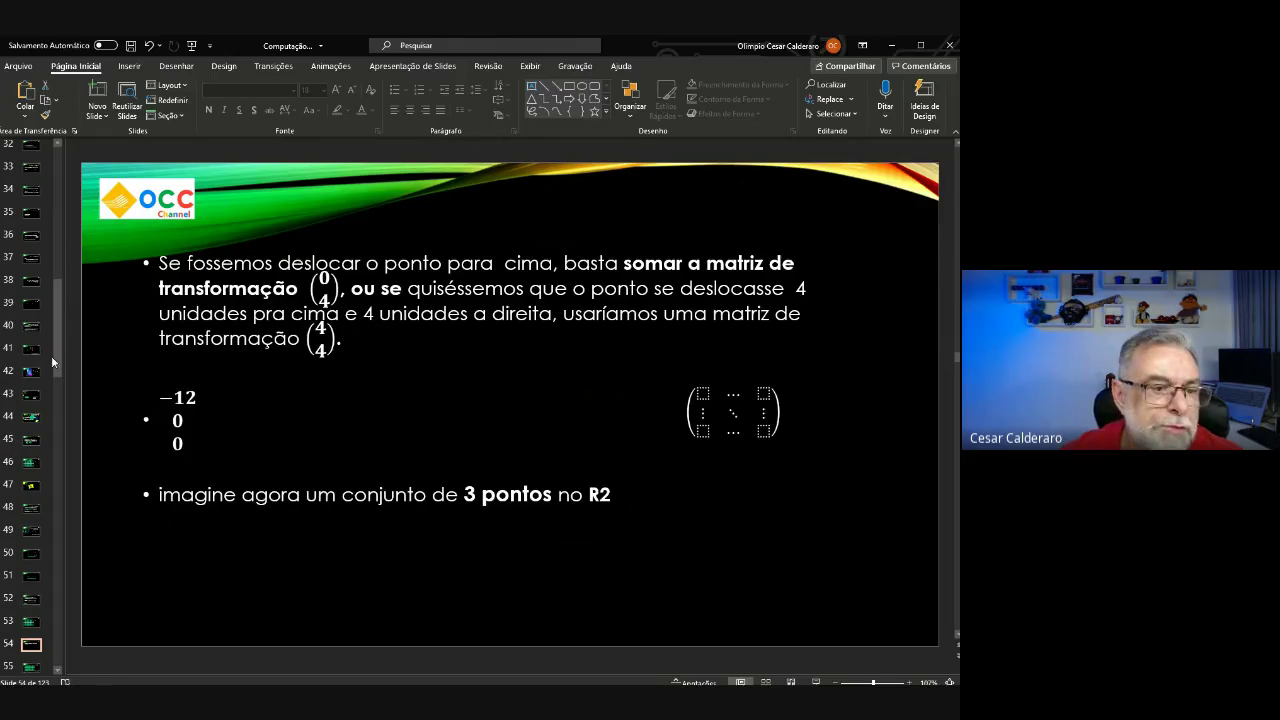
# Scroll the thumbnail pane and go to slide 55 with the point grid.
pyautogui.scroll(-2, 57, 372)
pyautogui.scroll(-1, 57, 372)
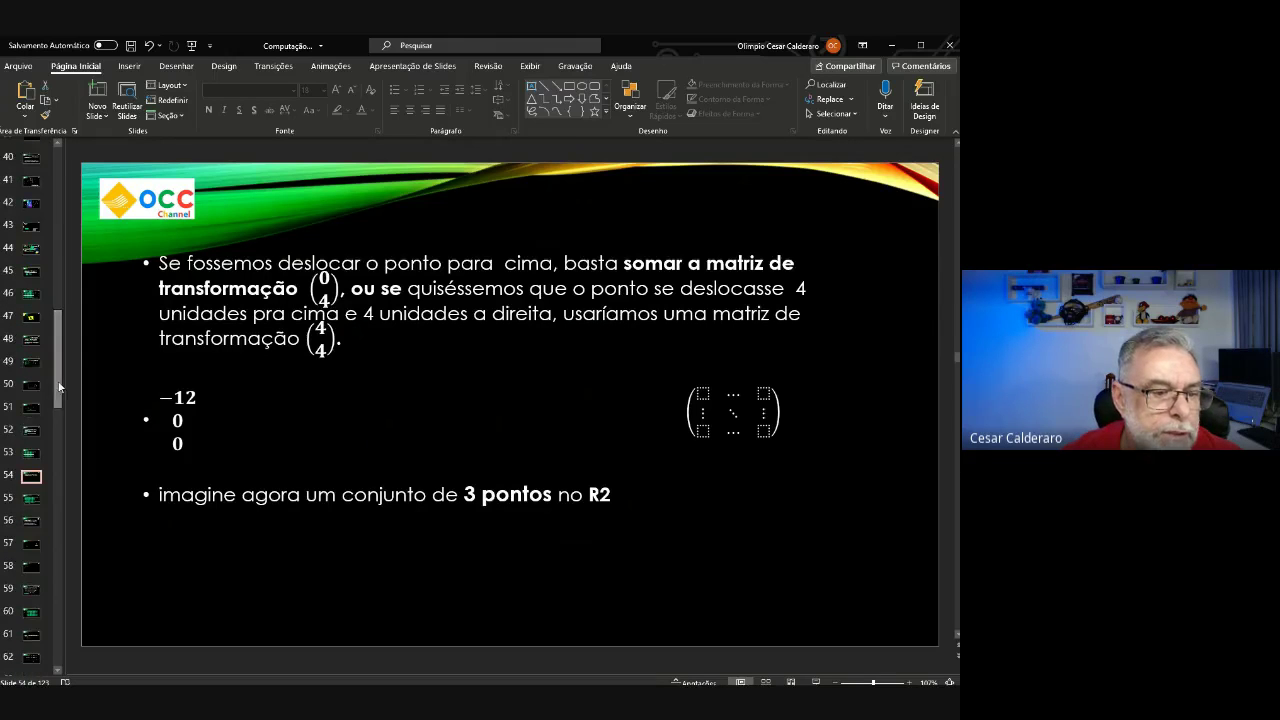
pyautogui.click(30, 498)
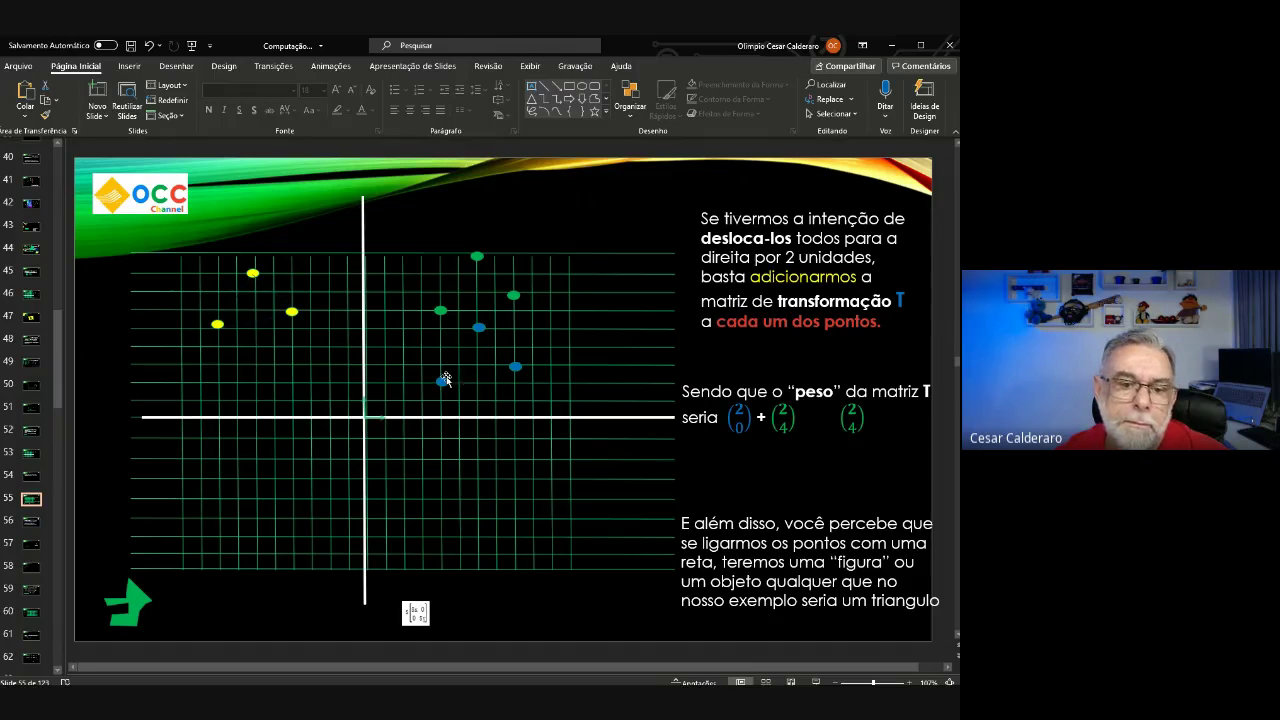
# Select the third matrix in the 'Sendo que o peso' text box.
pyautogui.click(442, 381)
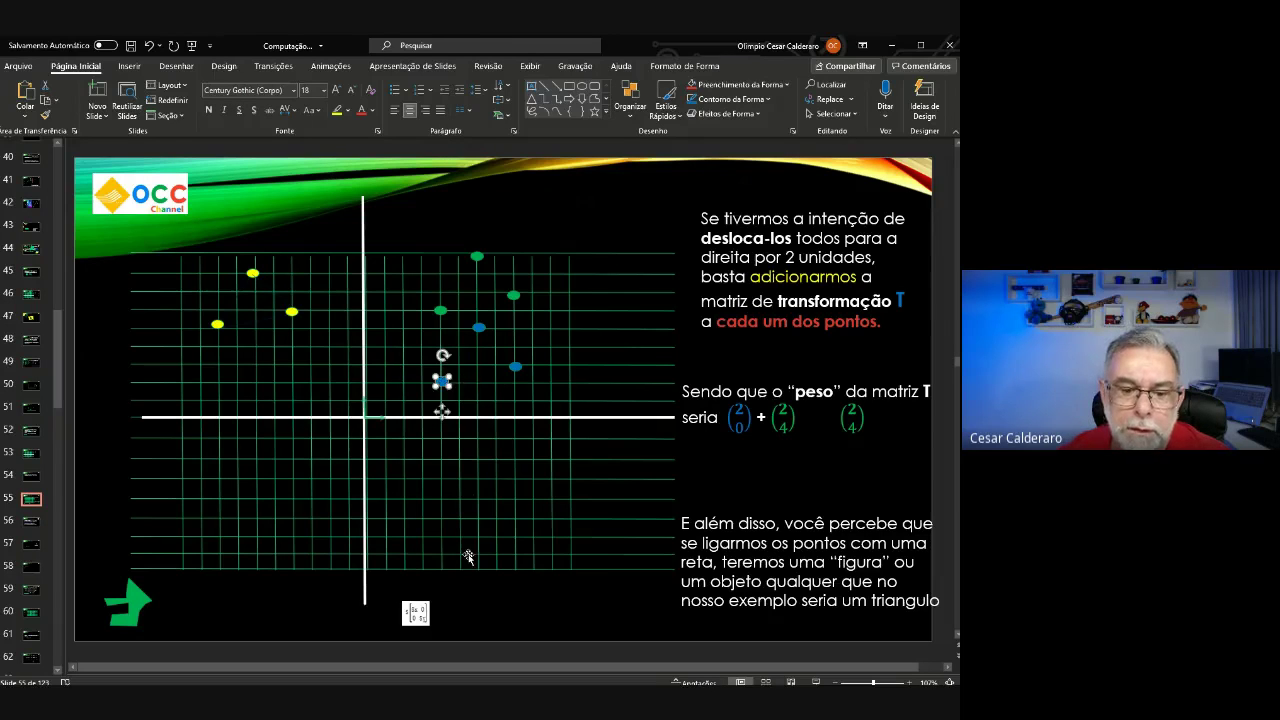
pyautogui.click(534, 218)
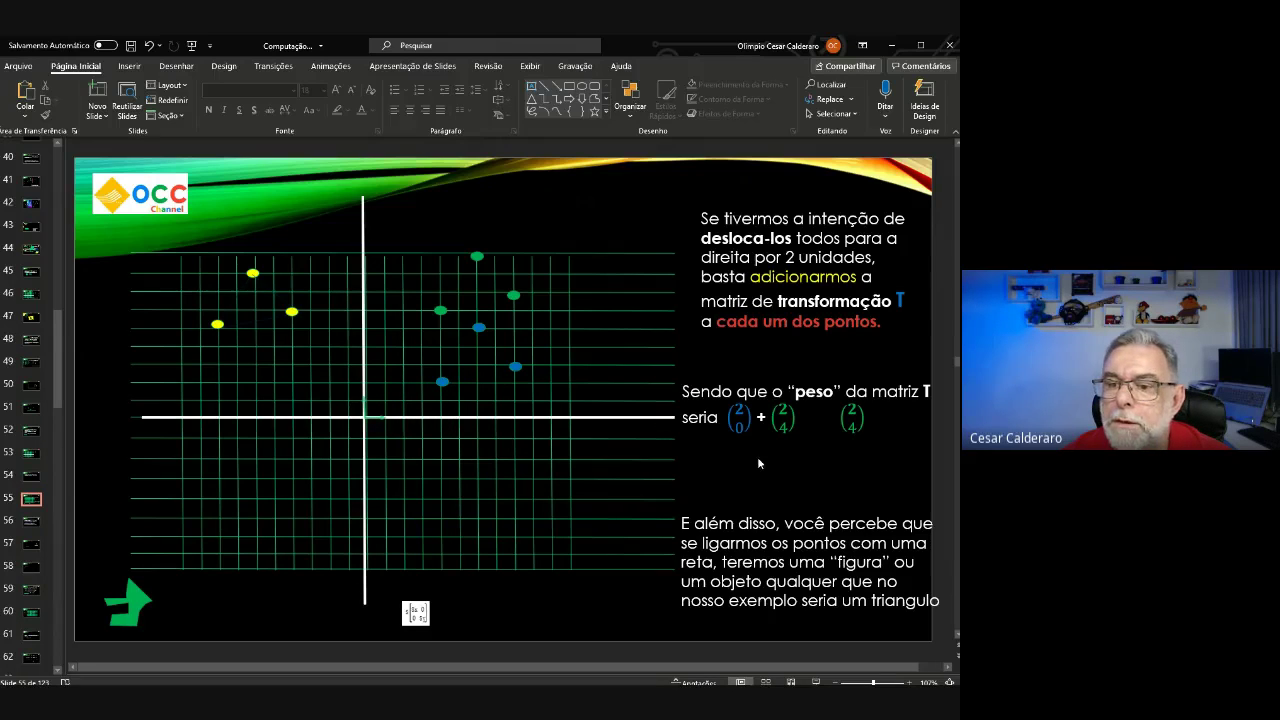
pyautogui.click(853, 427)
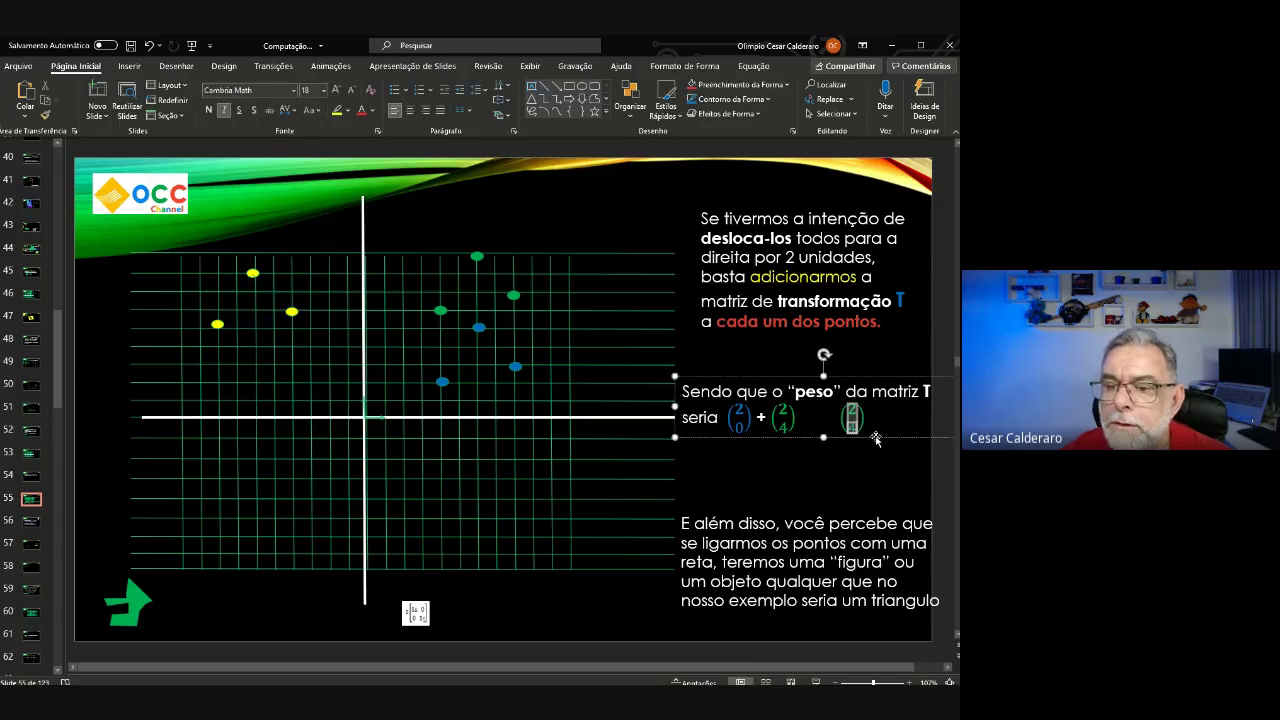
pyautogui.click(850, 420)
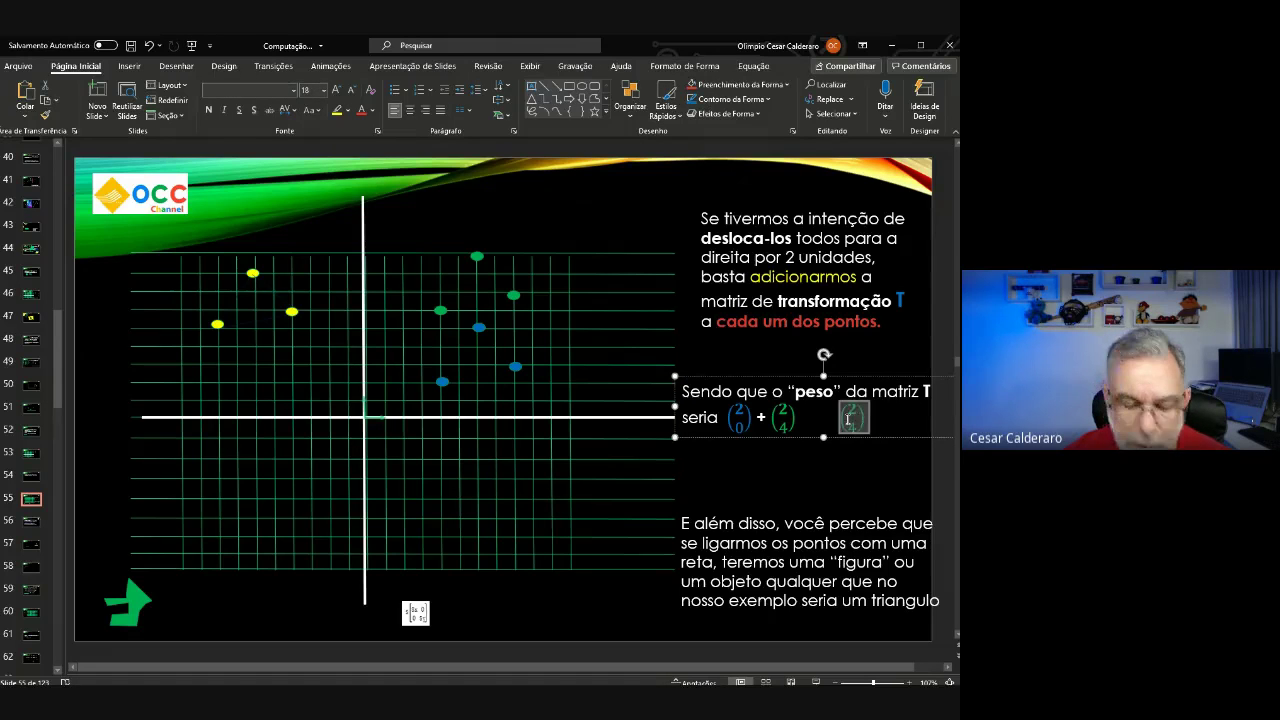
# Remove the third matrix from the text and paste it as a separate, narrowed box above the grid.
pyautogui.press('Delete')
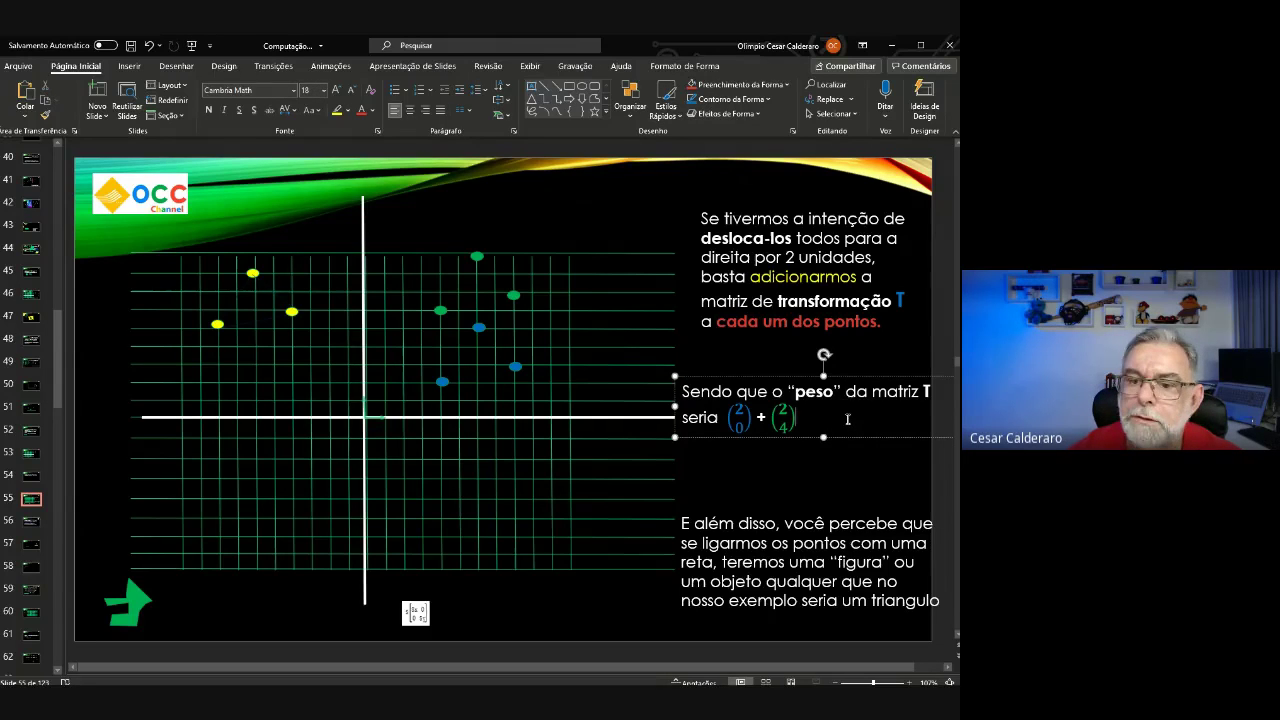
pyautogui.click(462, 215)
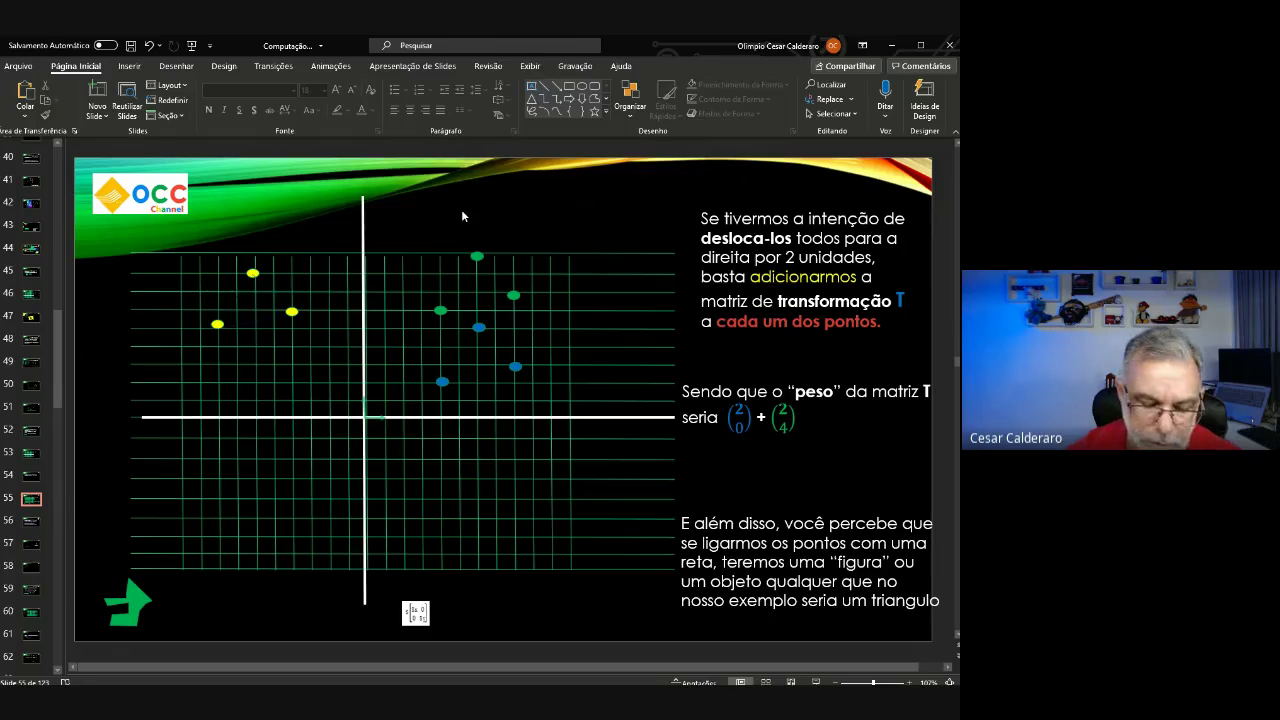
pyautogui.hotkey('ctrl', 'v')
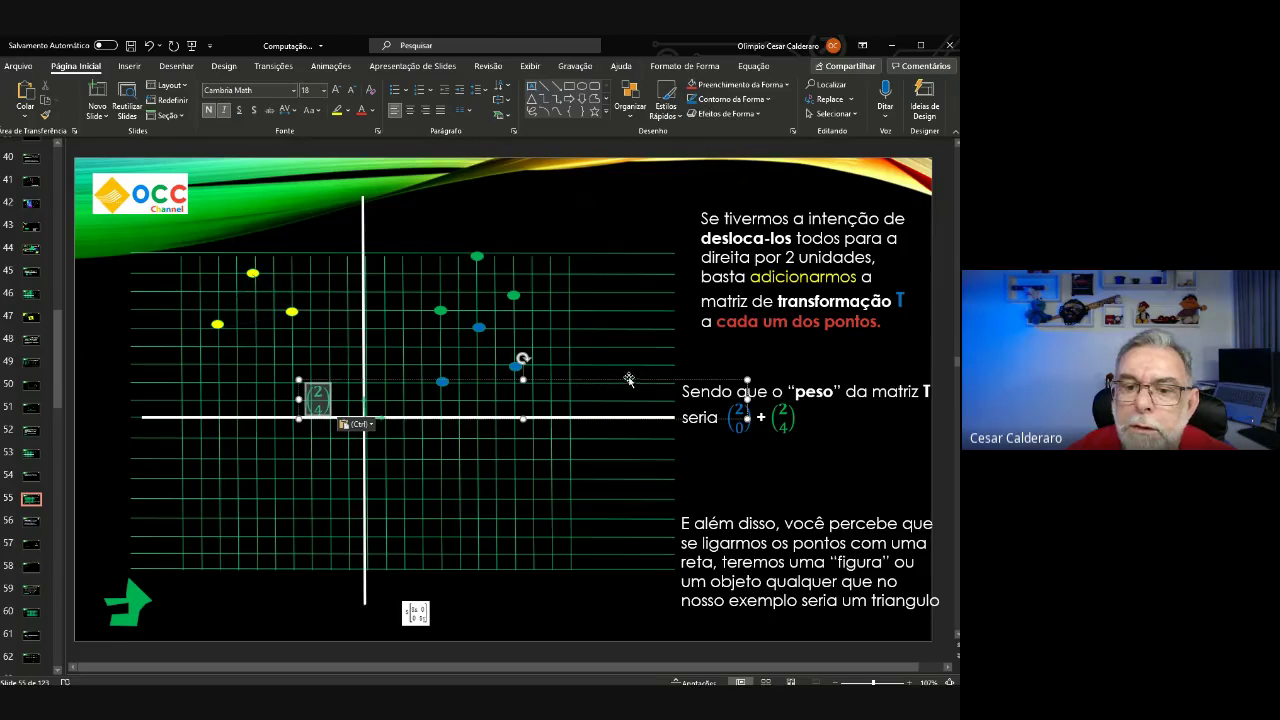
pyautogui.moveTo(628, 377)
pyautogui.mouseDown()
pyautogui.moveTo(670, 256)
pyautogui.moveTo(760, 200)
pyautogui.mouseUp()
pyautogui.moveTo(881, 196); pyautogui.dragTo(481, 190)
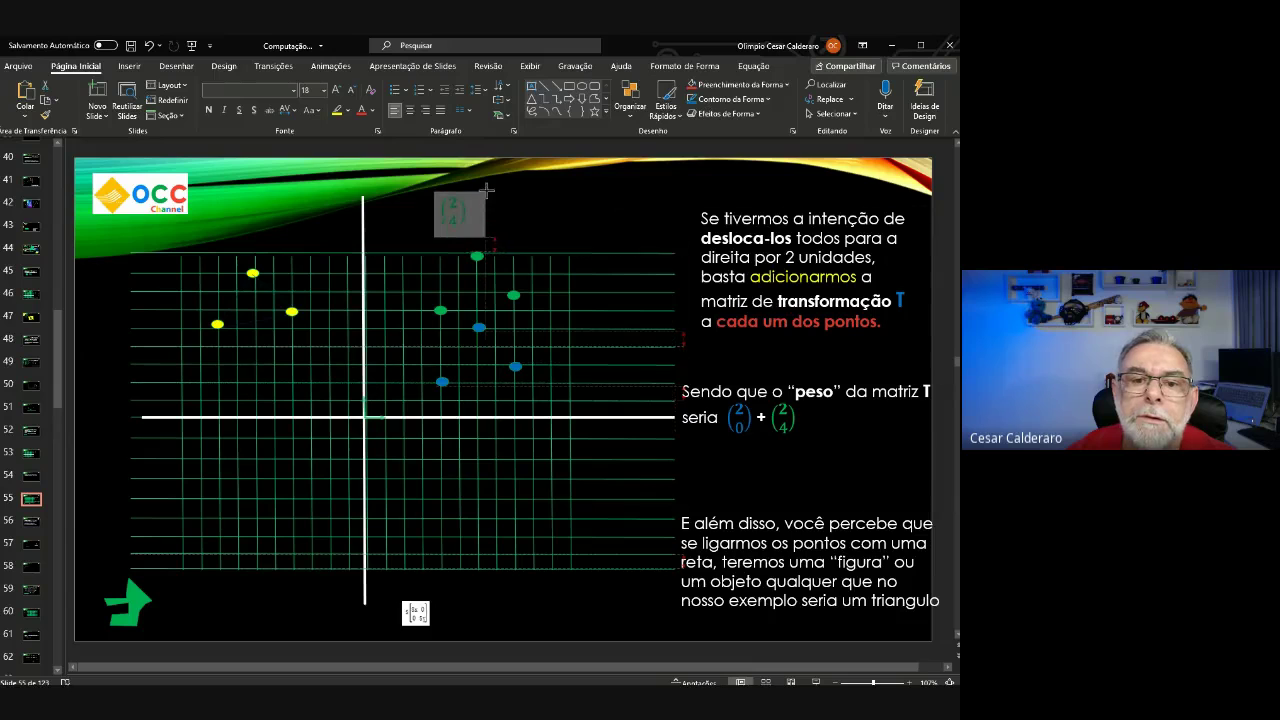
# Finish the (4 2) matrix and place it beside the lowest blue point, leaving a copy on top.
pyautogui.doubleClick(452, 204)
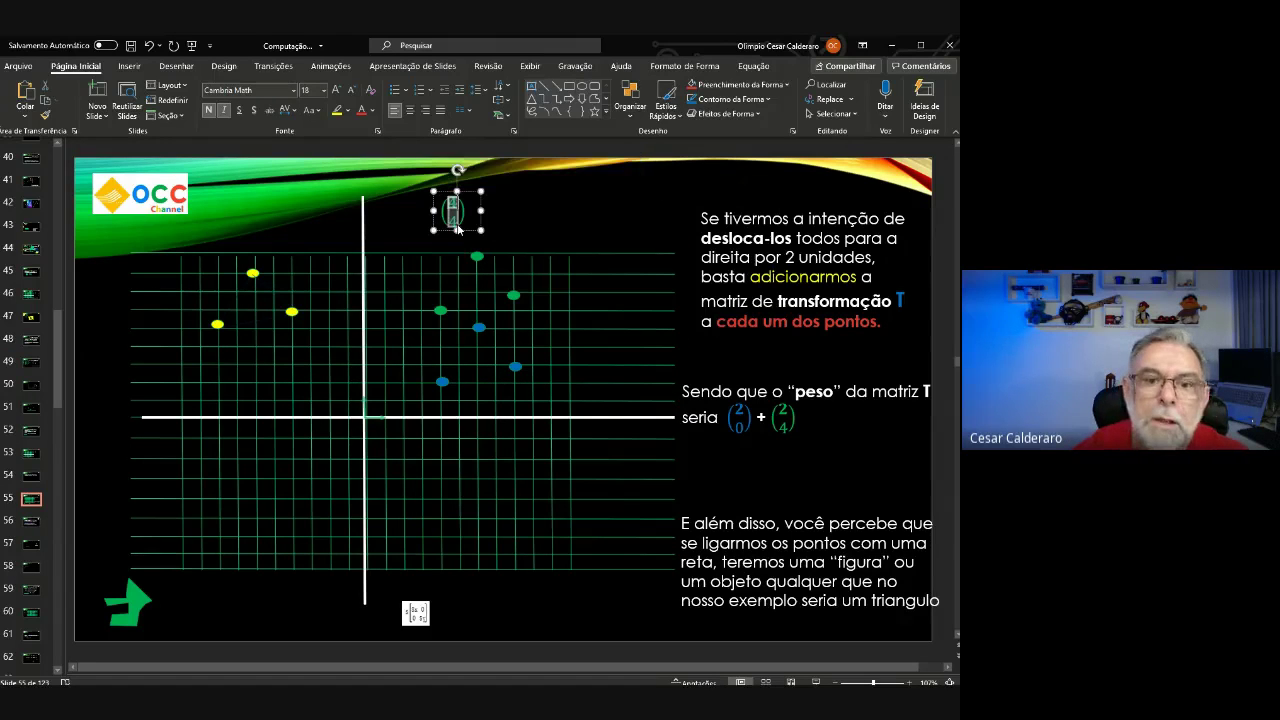
pyautogui.click(457, 228)
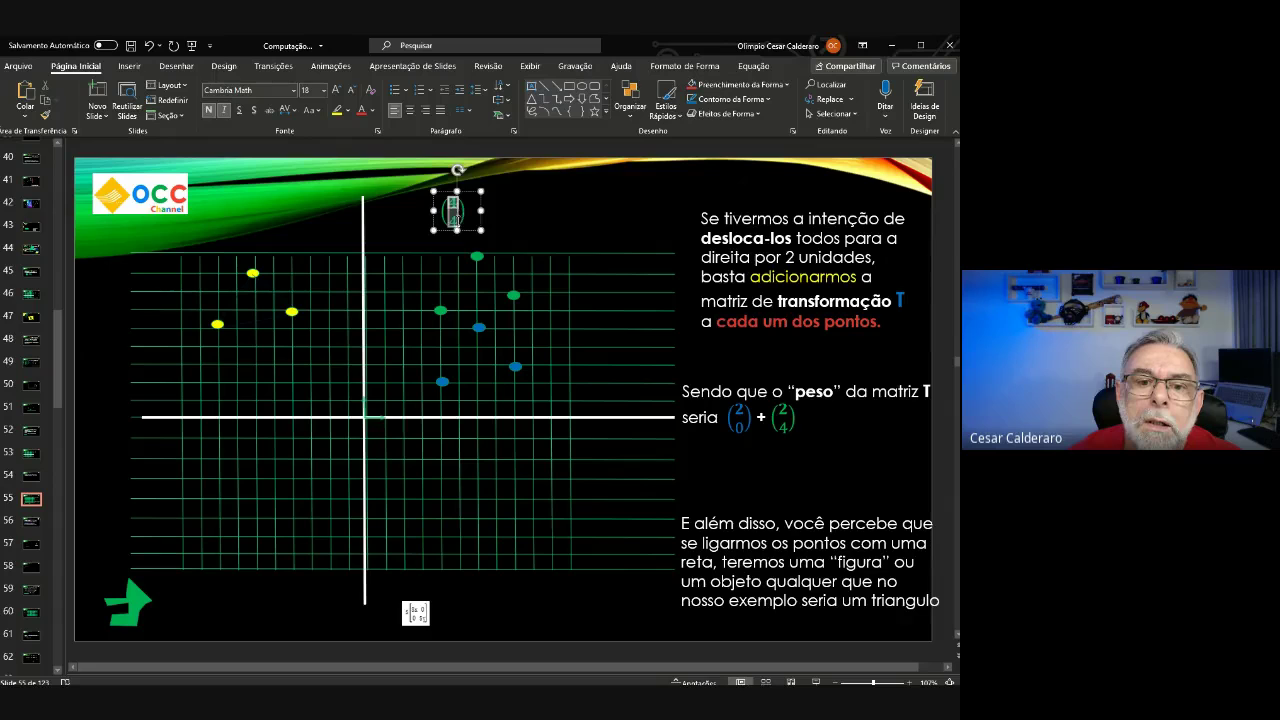
pyautogui.press('Delete')
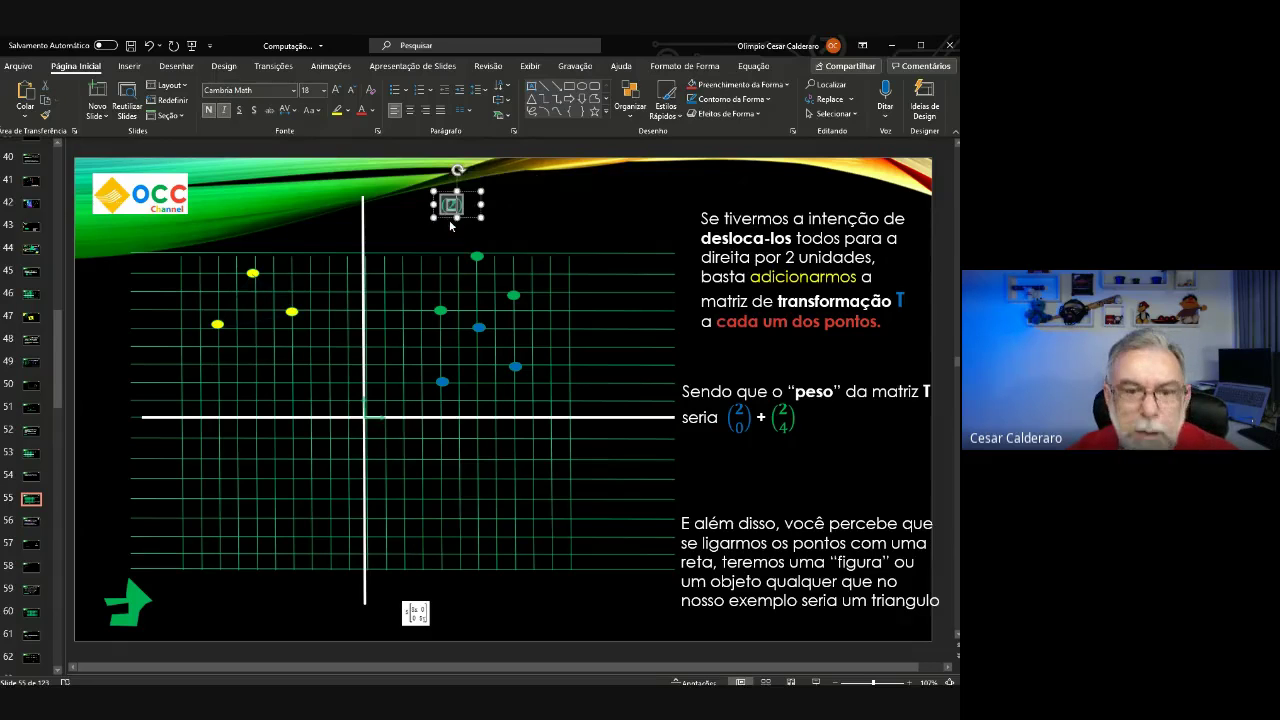
pyautogui.click(148, 45)
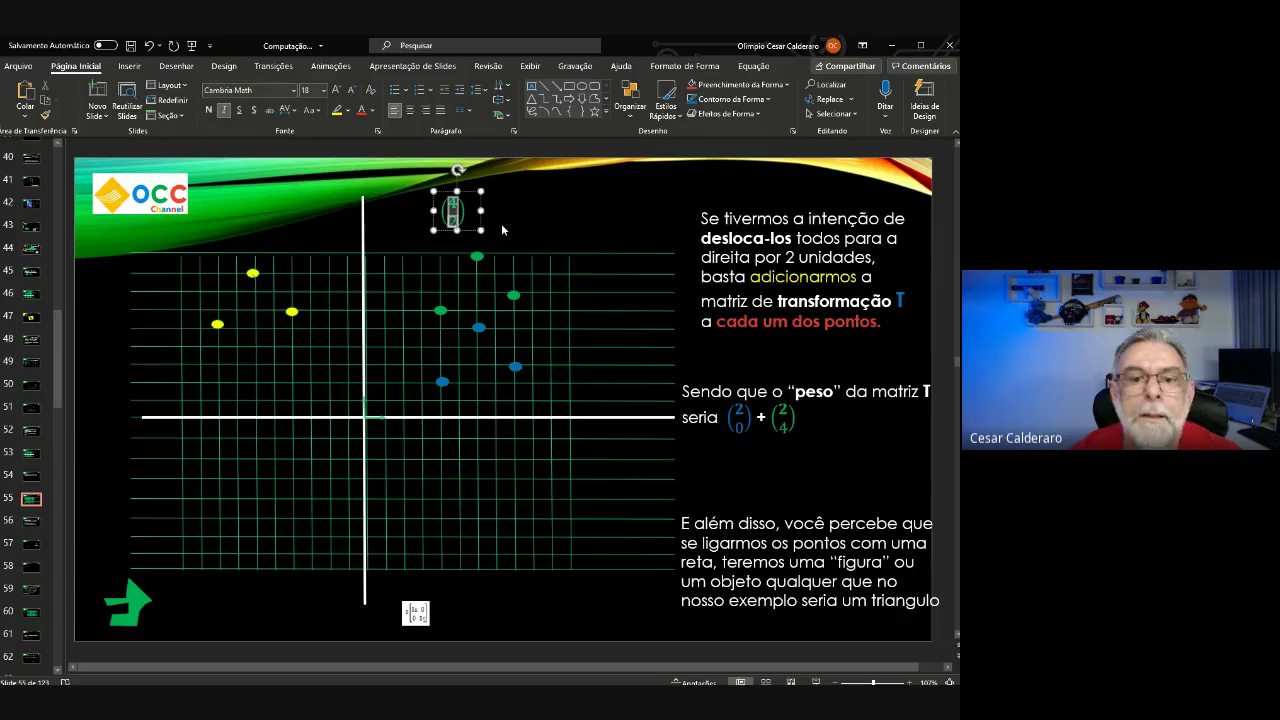
pyautogui.click(605, 212)
pyautogui.moveTo(460, 218)
pyautogui.mouseDown()
pyautogui.moveTo(488, 395)
pyautogui.moveTo(472, 400)
pyautogui.mouseUp()
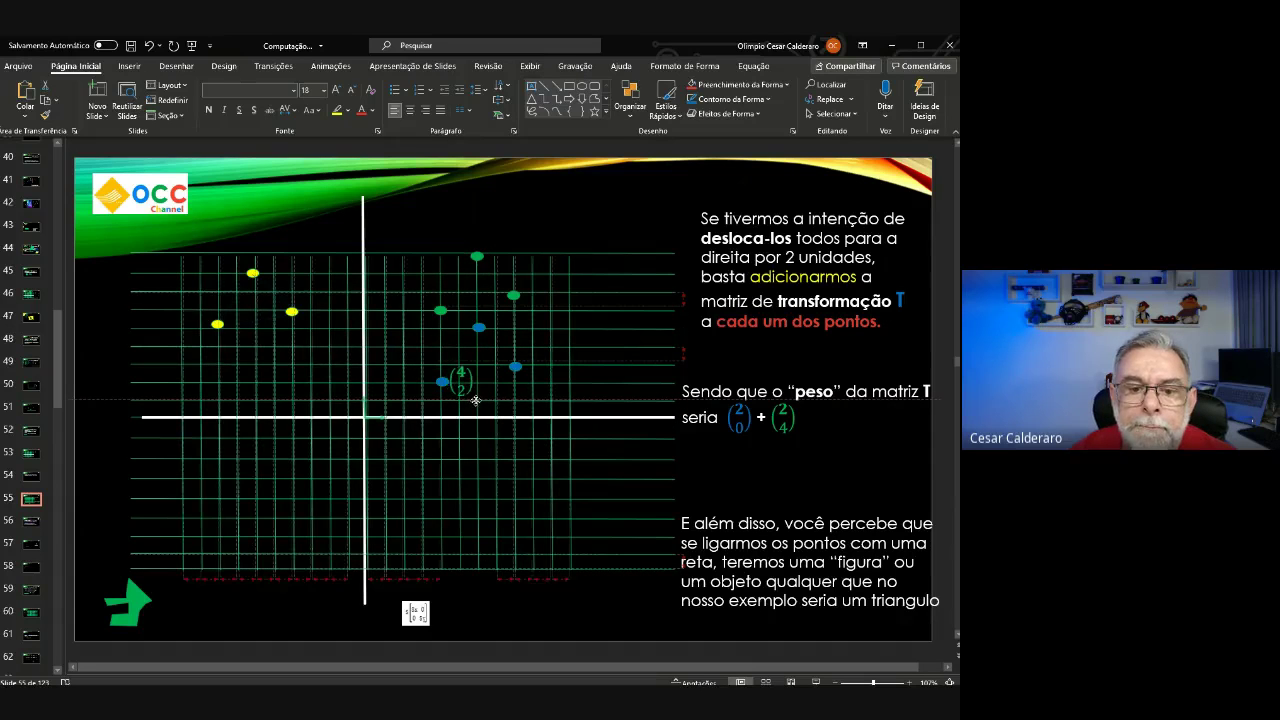
pyautogui.moveTo(472, 400); pyautogui.dragTo(476, 398)
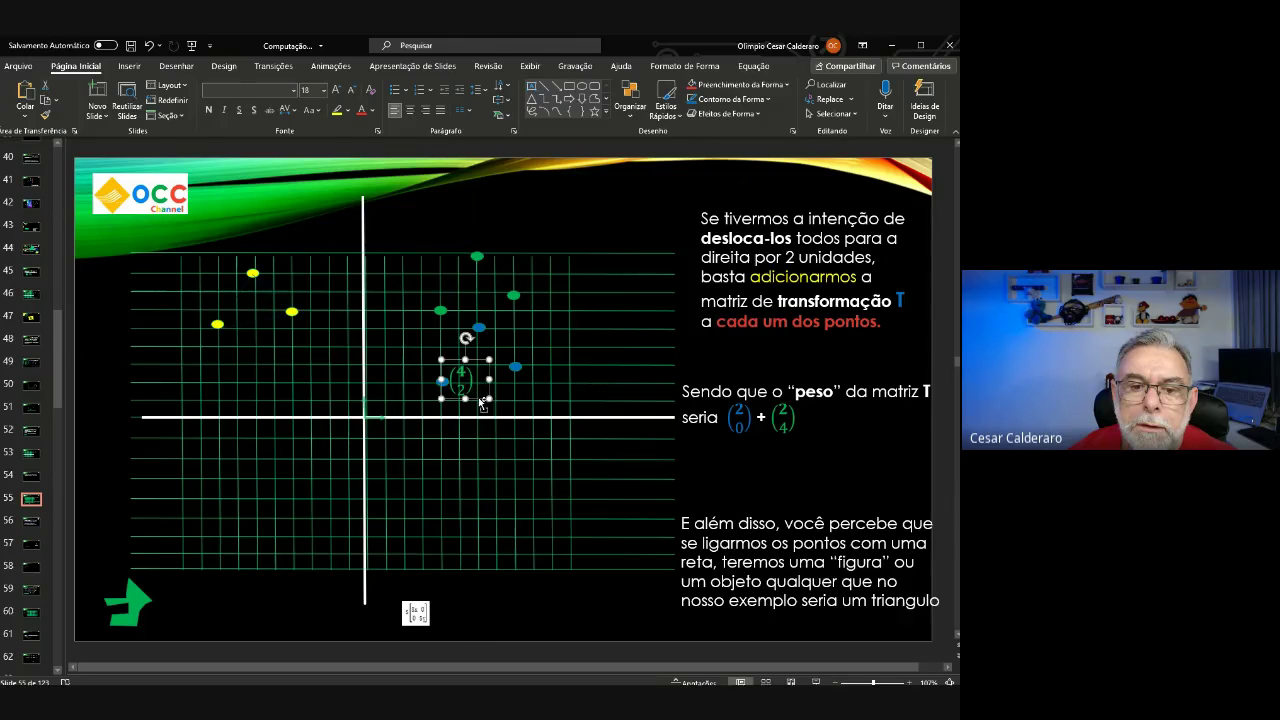
pyautogui.keyDown('ctrl'); pyautogui.moveTo(481, 402); pyautogui.dragTo(472, 188); pyautogui.keyUp('ctrl')
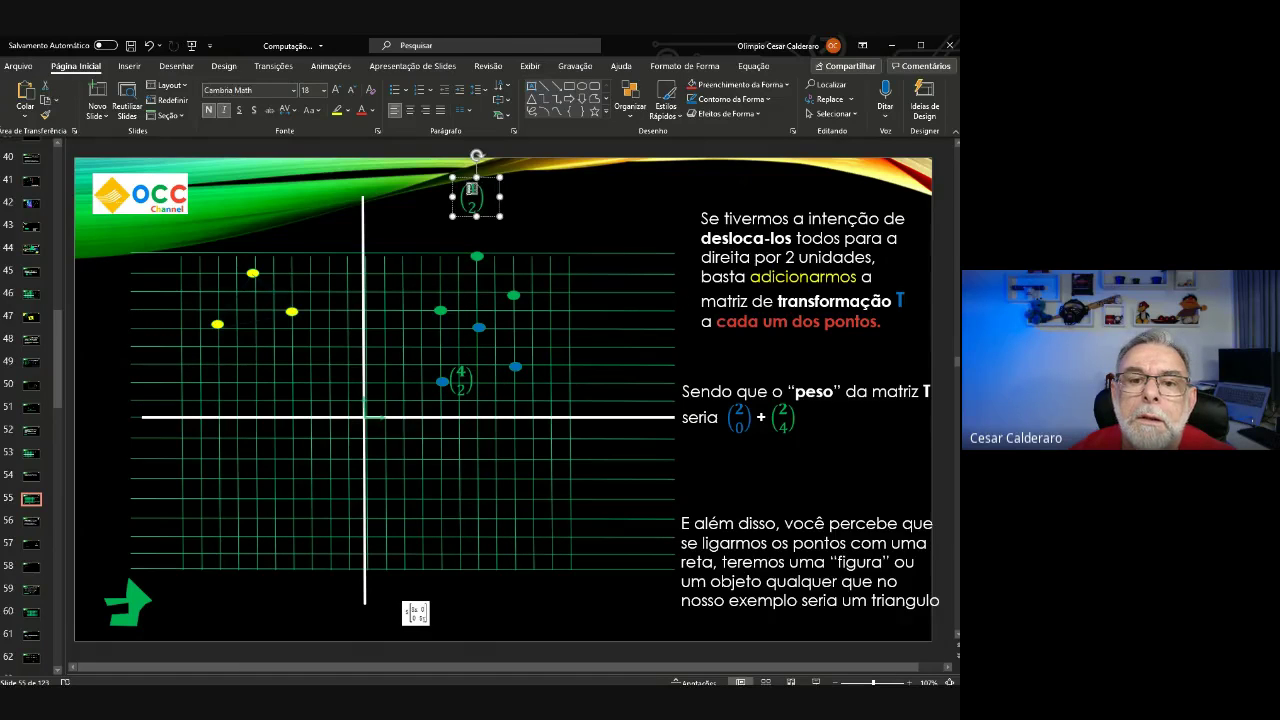
# Turn the copied equation into (8 3), place it beside the right blue point, and copy it to the top.
pyautogui.click(471, 195)
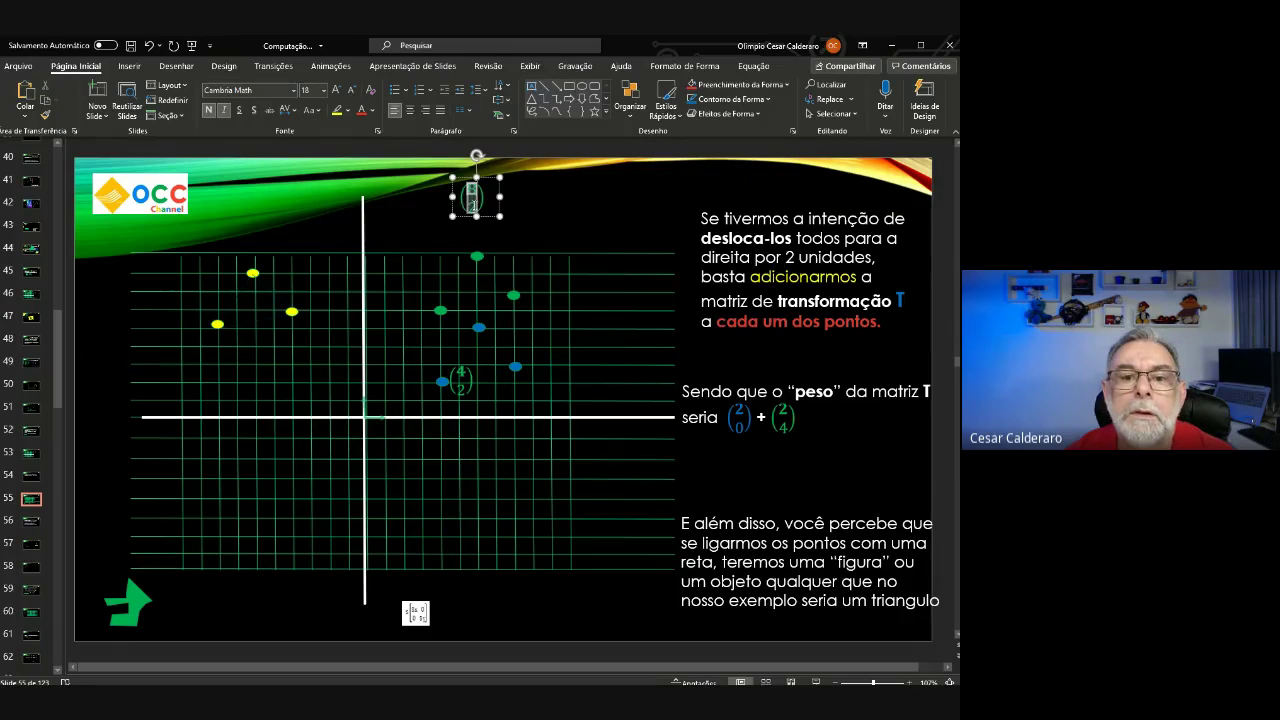
pyautogui.doubleClick(470, 205)
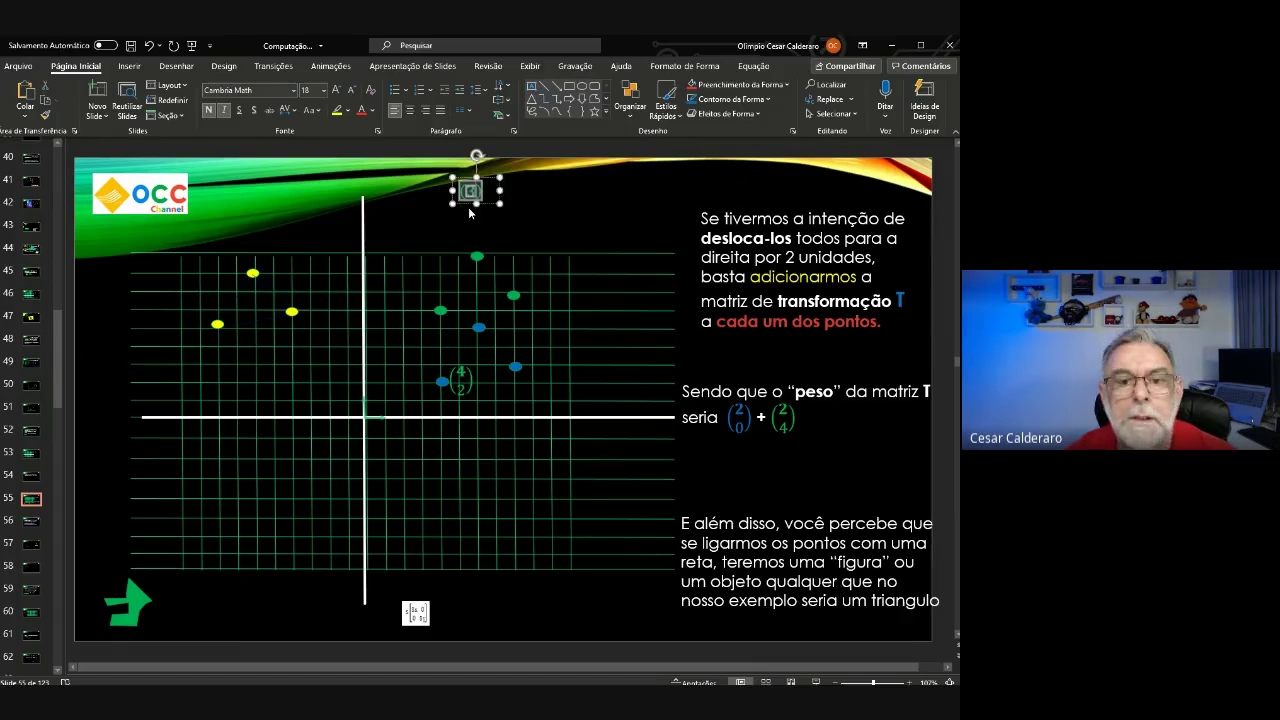
pyautogui.hotkey('ctrl', 'z')
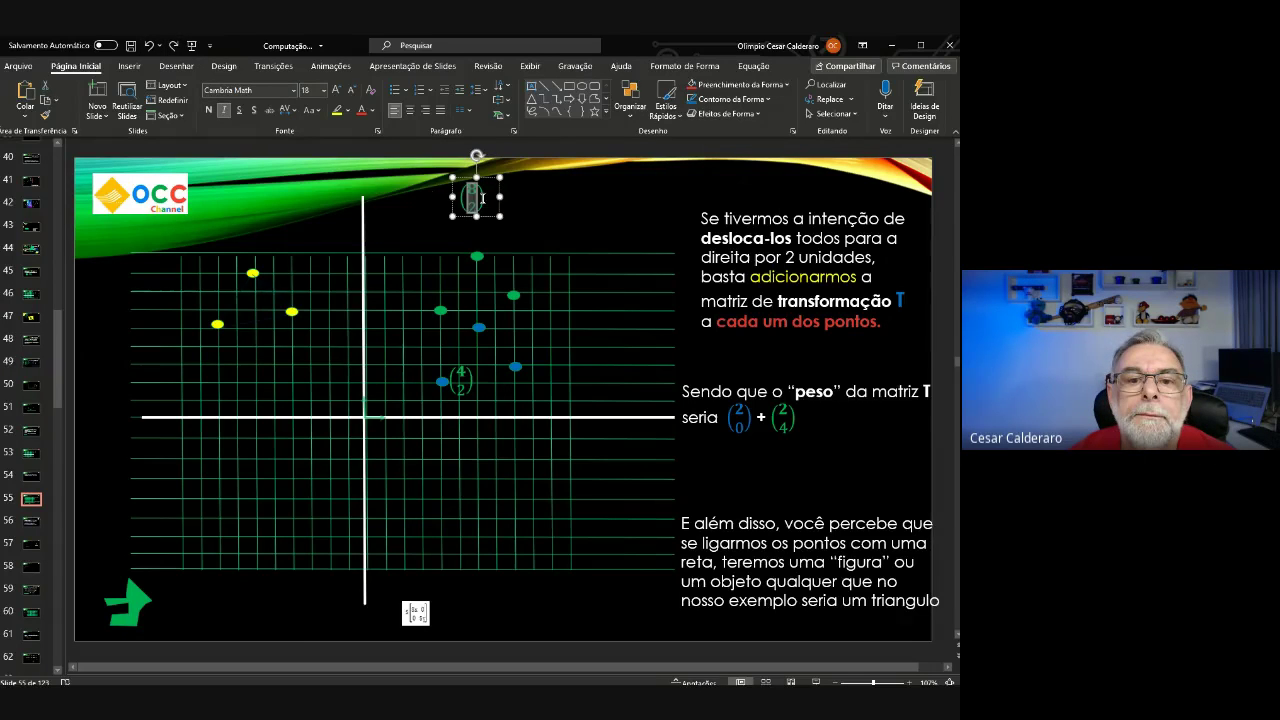
pyautogui.doubleClick(477, 209)
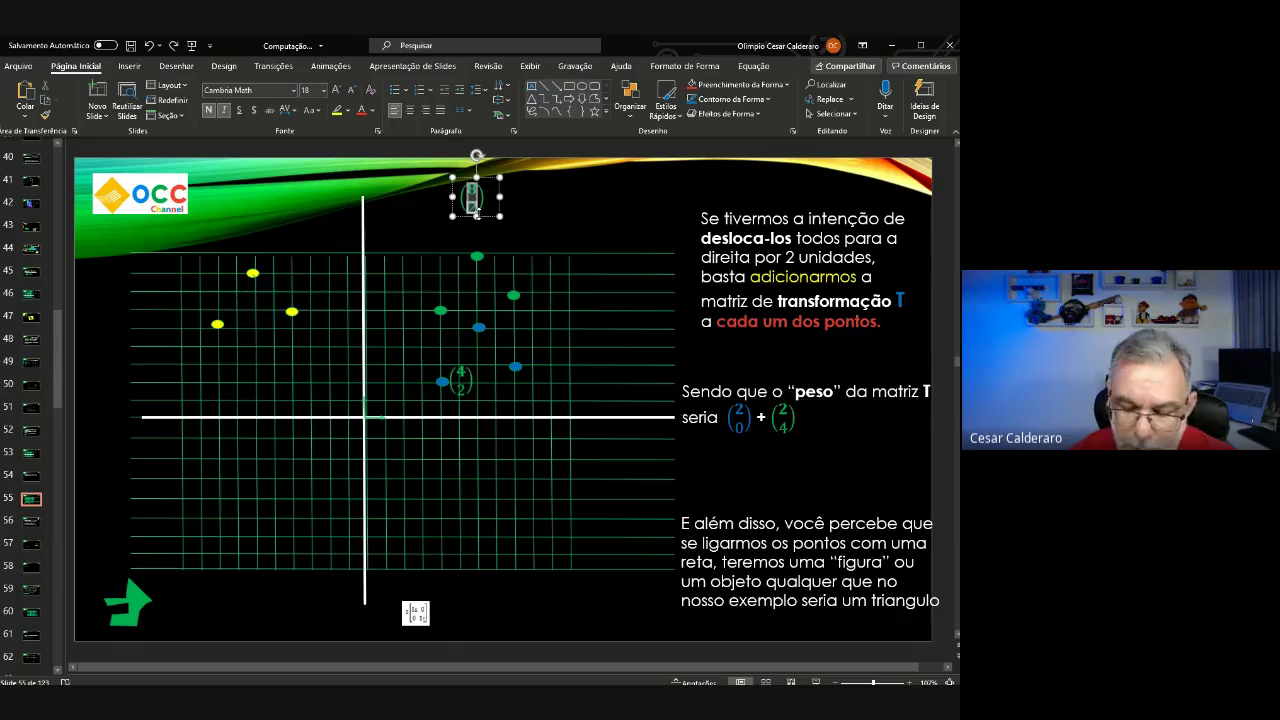
pyautogui.click(477, 213)
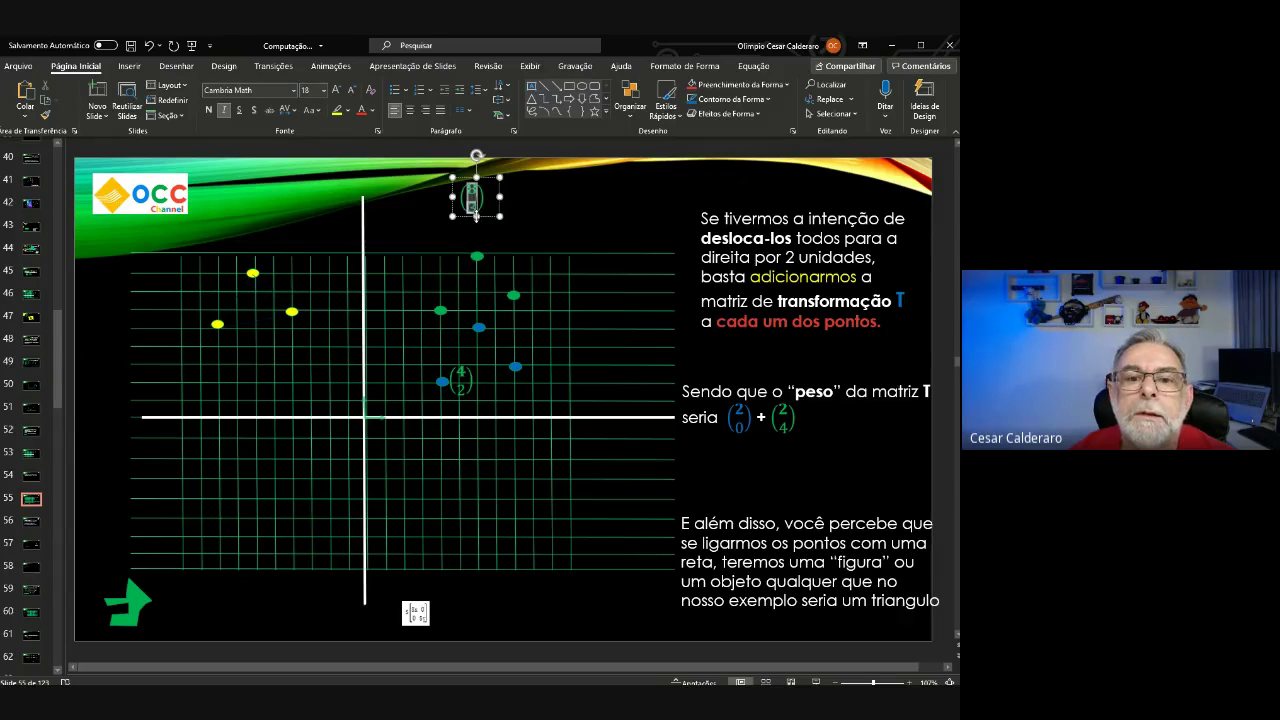
pyautogui.moveTo(503, 209); pyautogui.dragTo(559, 372)
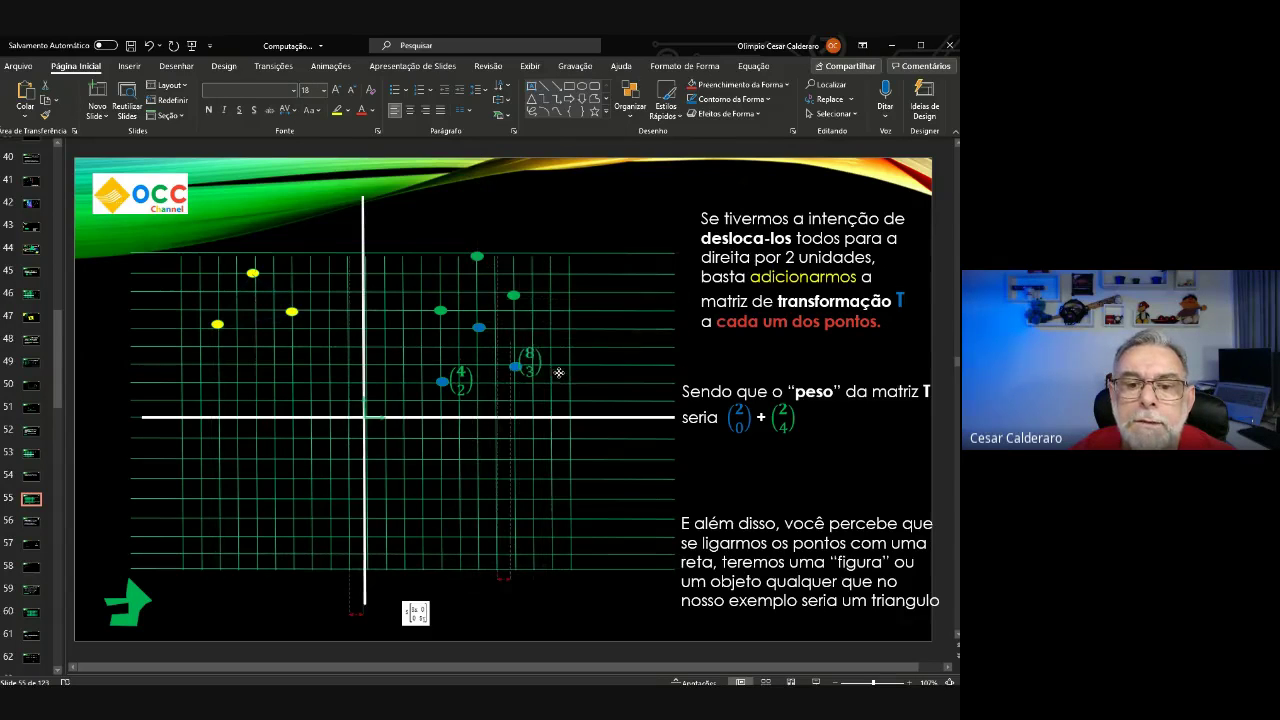
pyautogui.moveTo(559, 372); pyautogui.dragTo(549, 378)
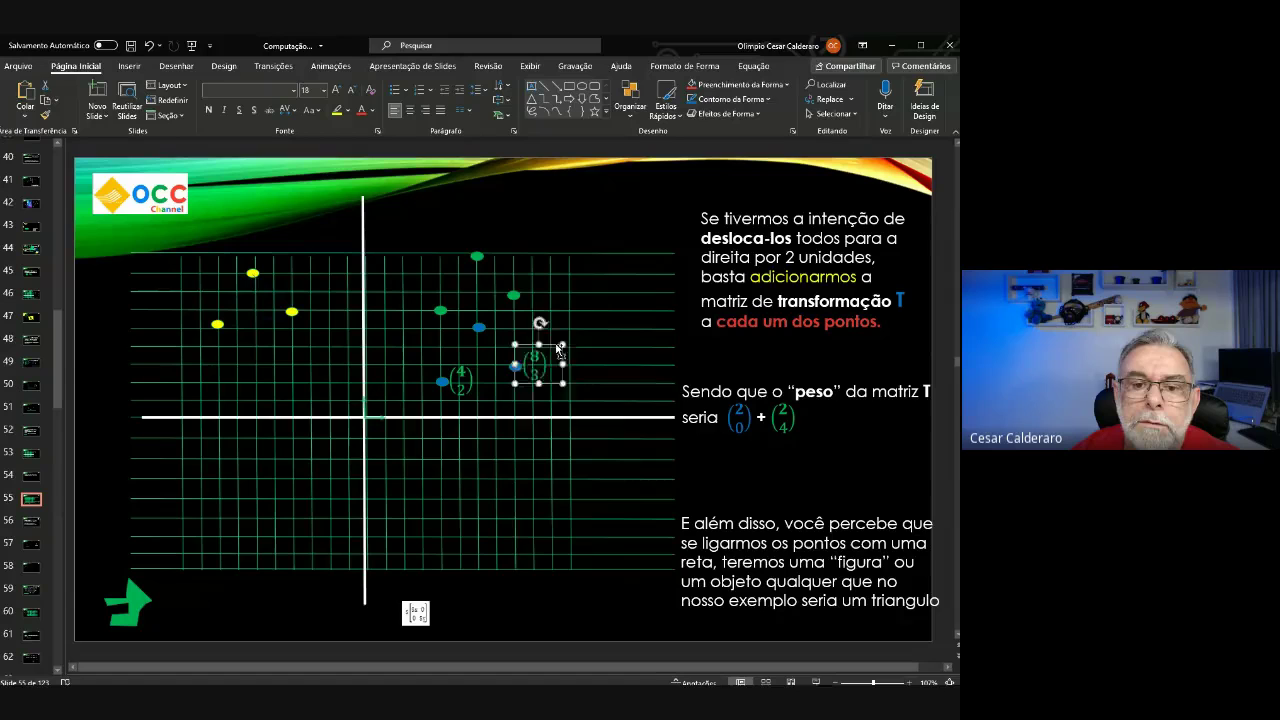
pyautogui.keyDown('ctrl'); pyautogui.moveTo(560, 350); pyautogui.dragTo(499, 189); pyautogui.keyUp('ctrl')
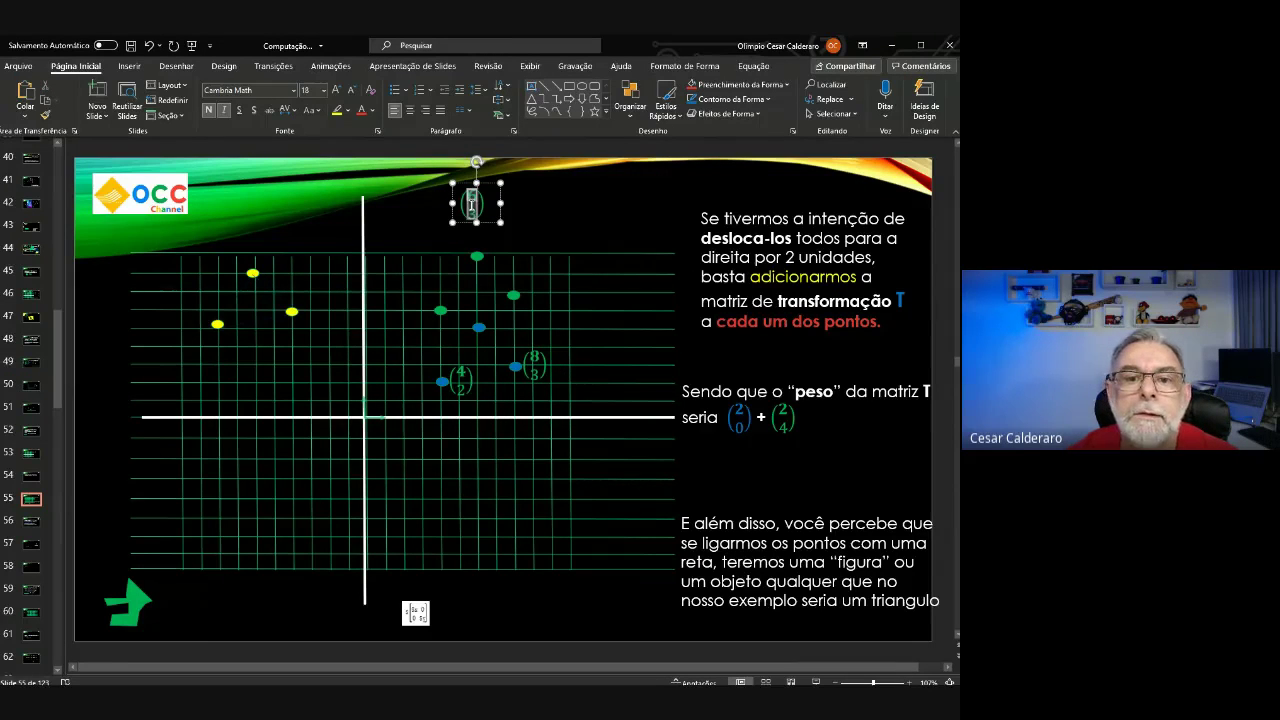
# Replace the copied matrix with (6 5) and move it beside the middle blue point.
pyautogui.click(471, 210)
pyautogui.moveTo(471, 210); pyautogui.dragTo(473, 218)
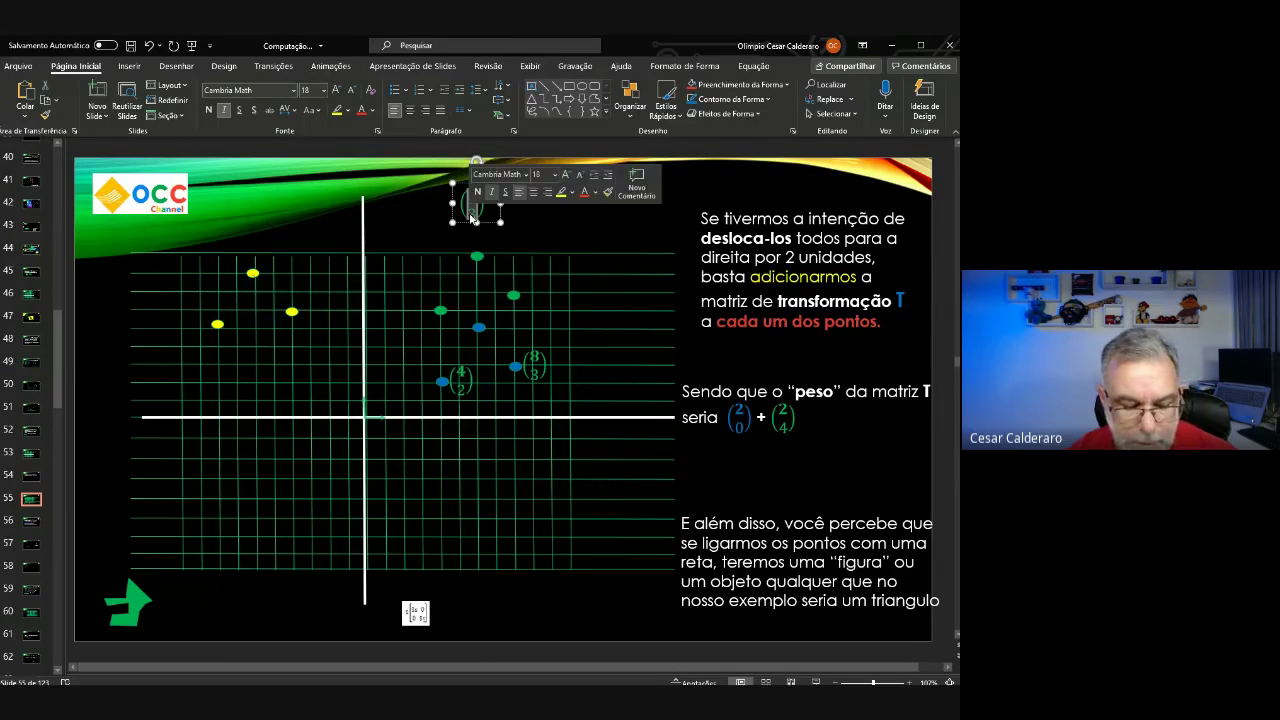
pyautogui.press('Delete')
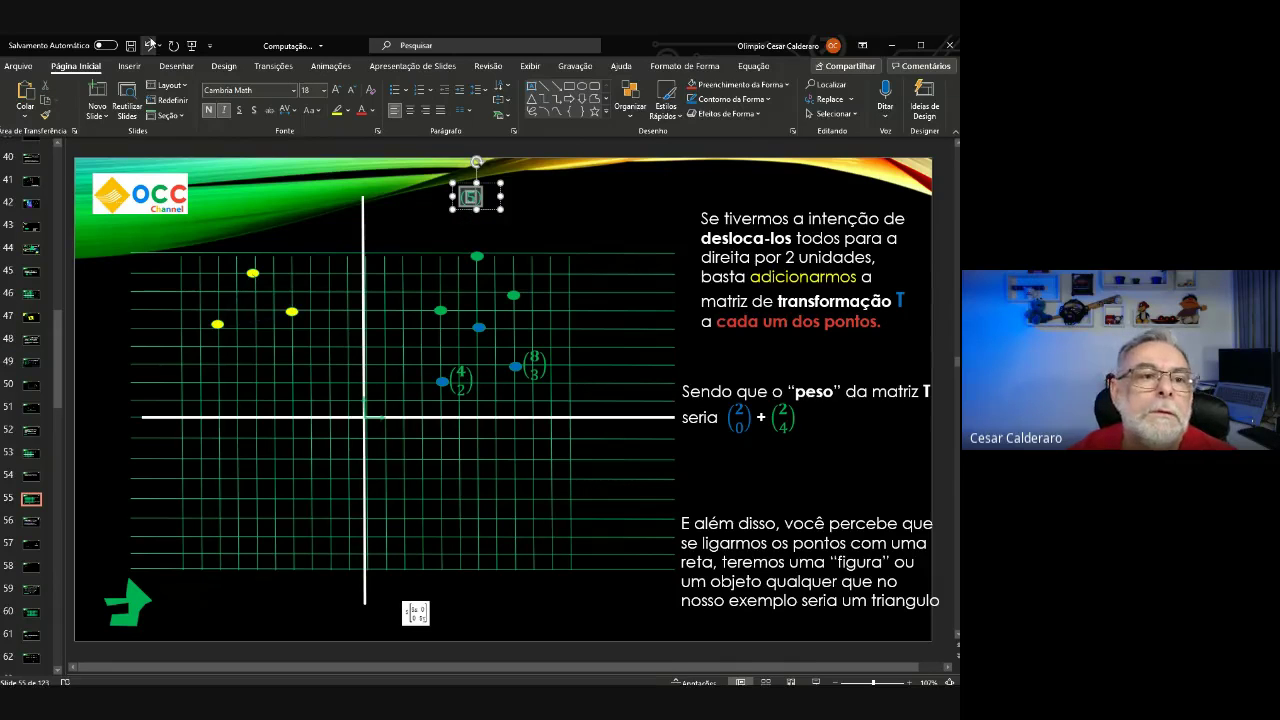
pyautogui.hotkey('ctrl', 'v')
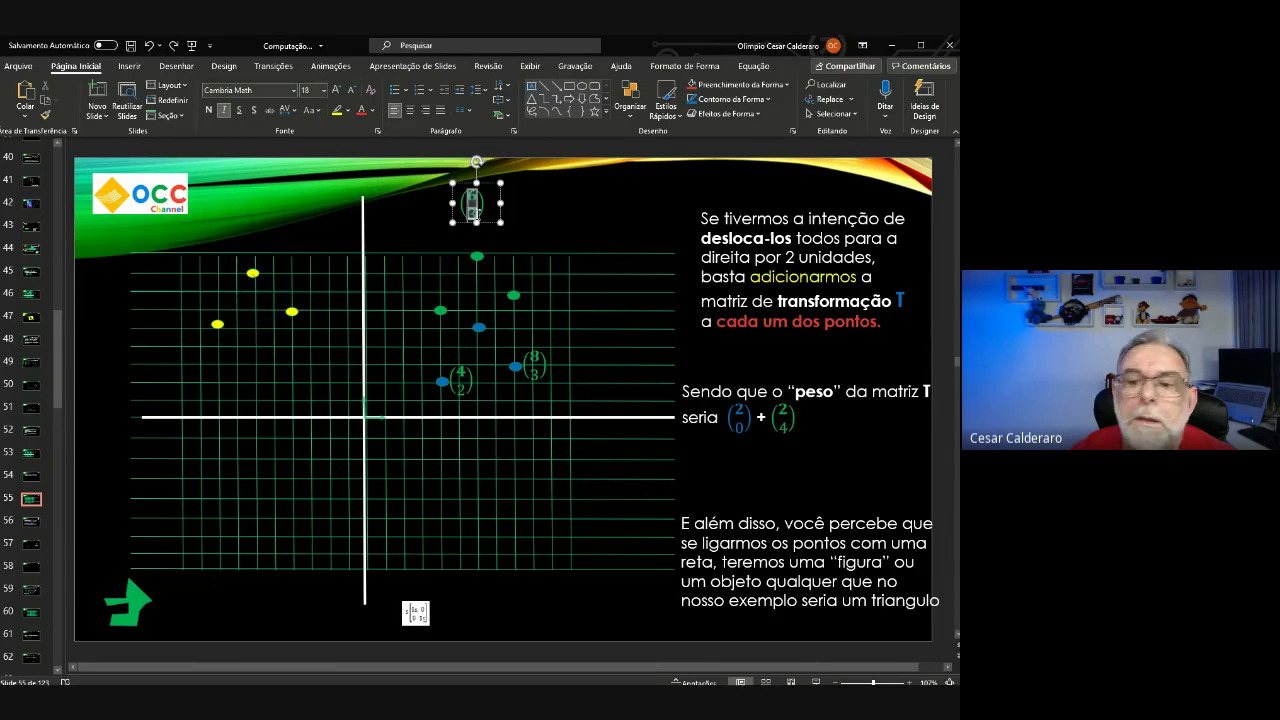
pyautogui.hotkey('ctrl', 'n')
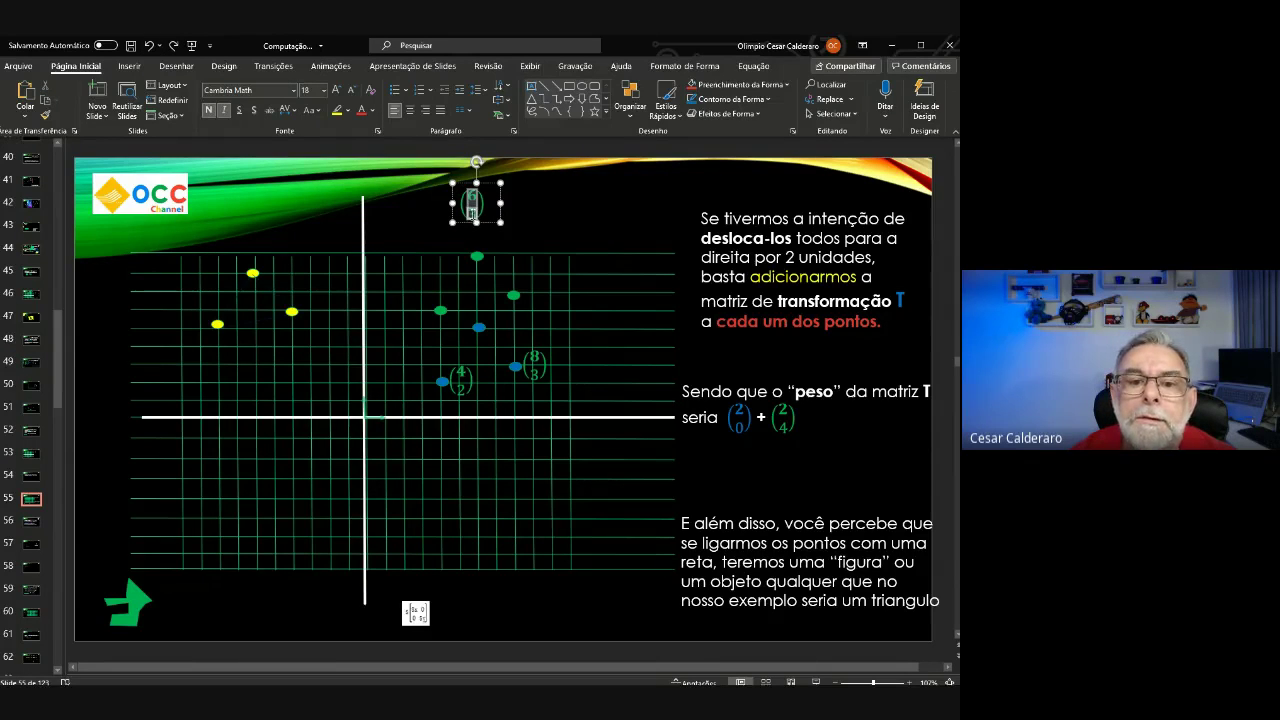
pyautogui.click(473, 212)
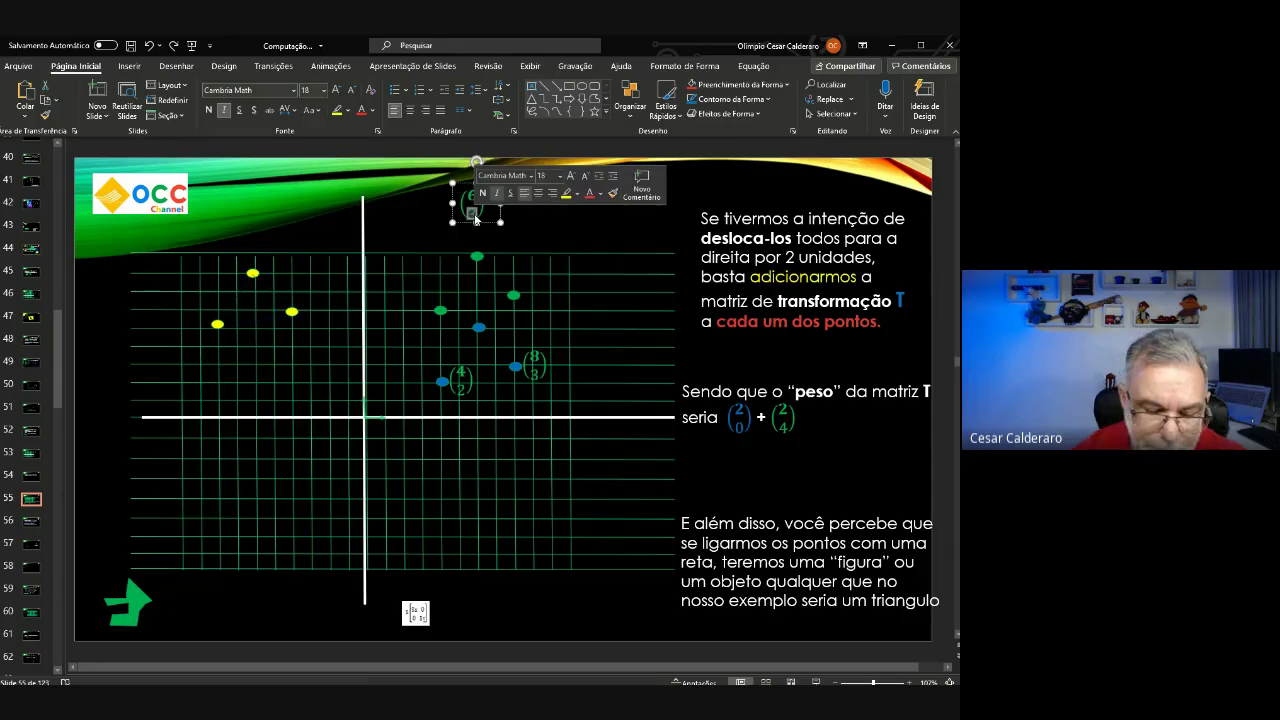
pyautogui.click(527, 211)
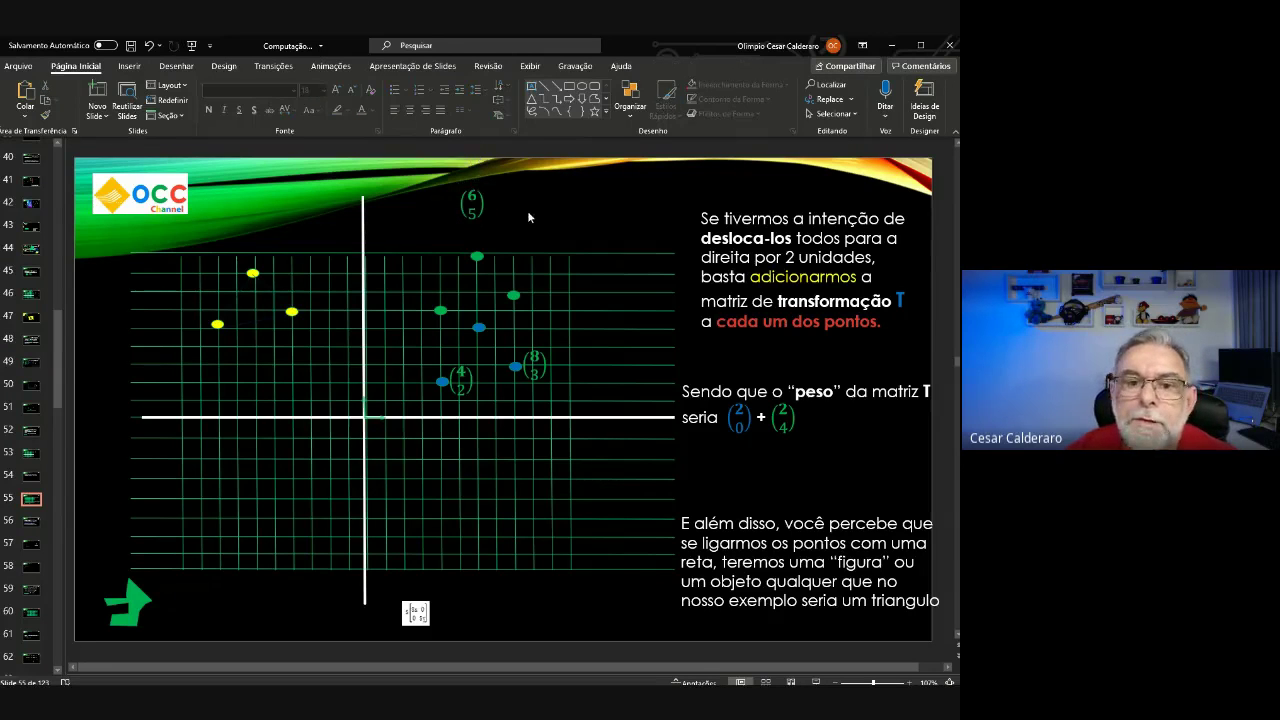
pyautogui.click(484, 209)
pyautogui.moveTo(484, 209); pyautogui.dragTo(511, 339)
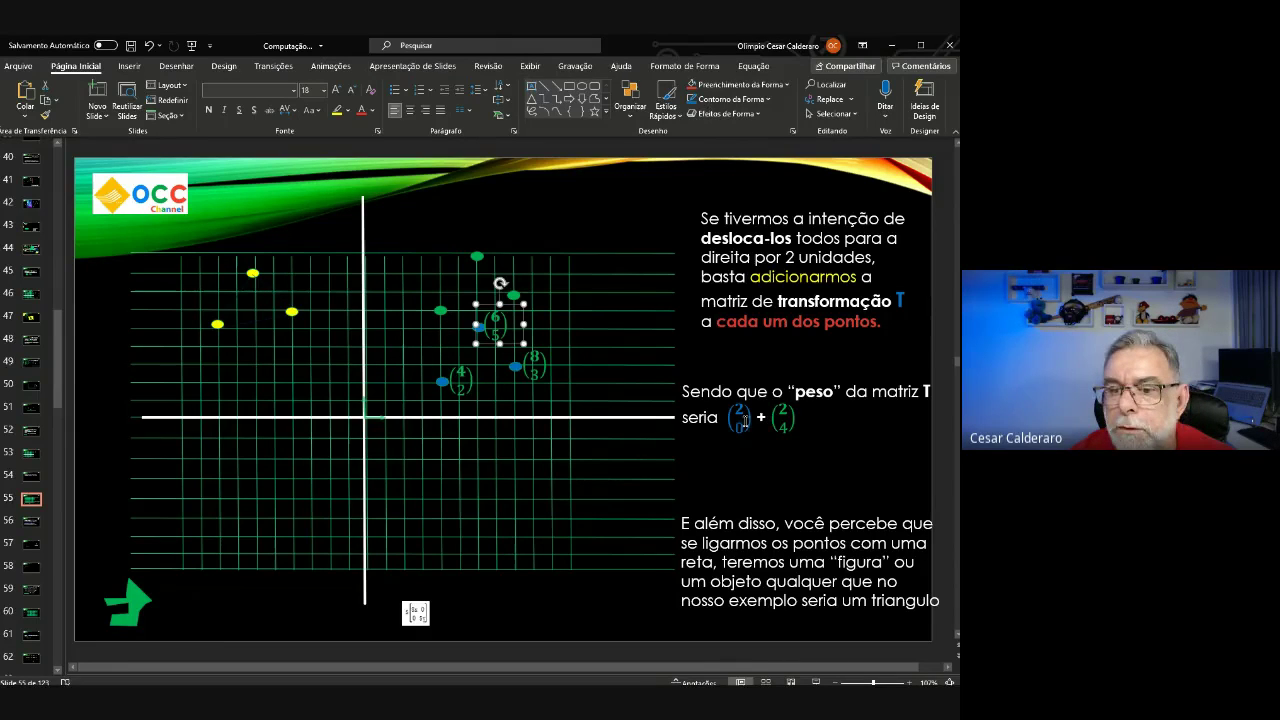
# Copy the (8 3) label to the top of the slide and rewrite its matrix as (0 4).
pyautogui.click(552, 376)
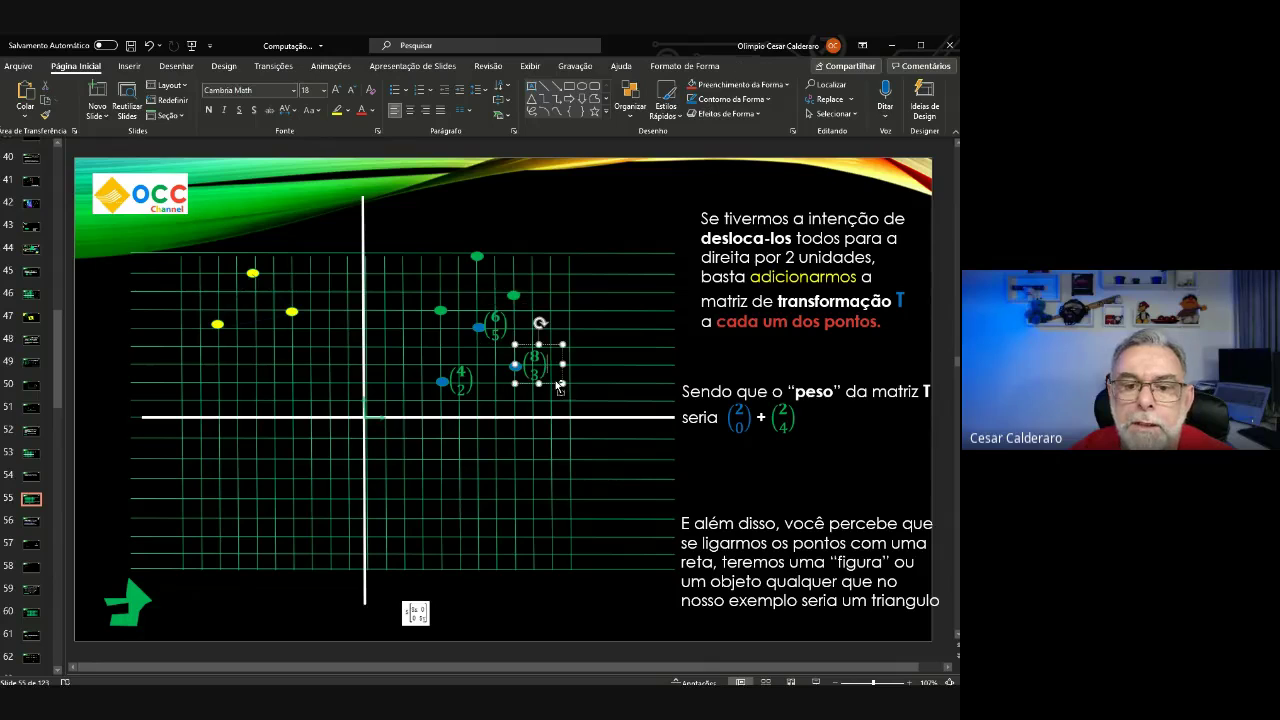
pyautogui.moveTo(554, 380); pyautogui.dragTo(592, 214)
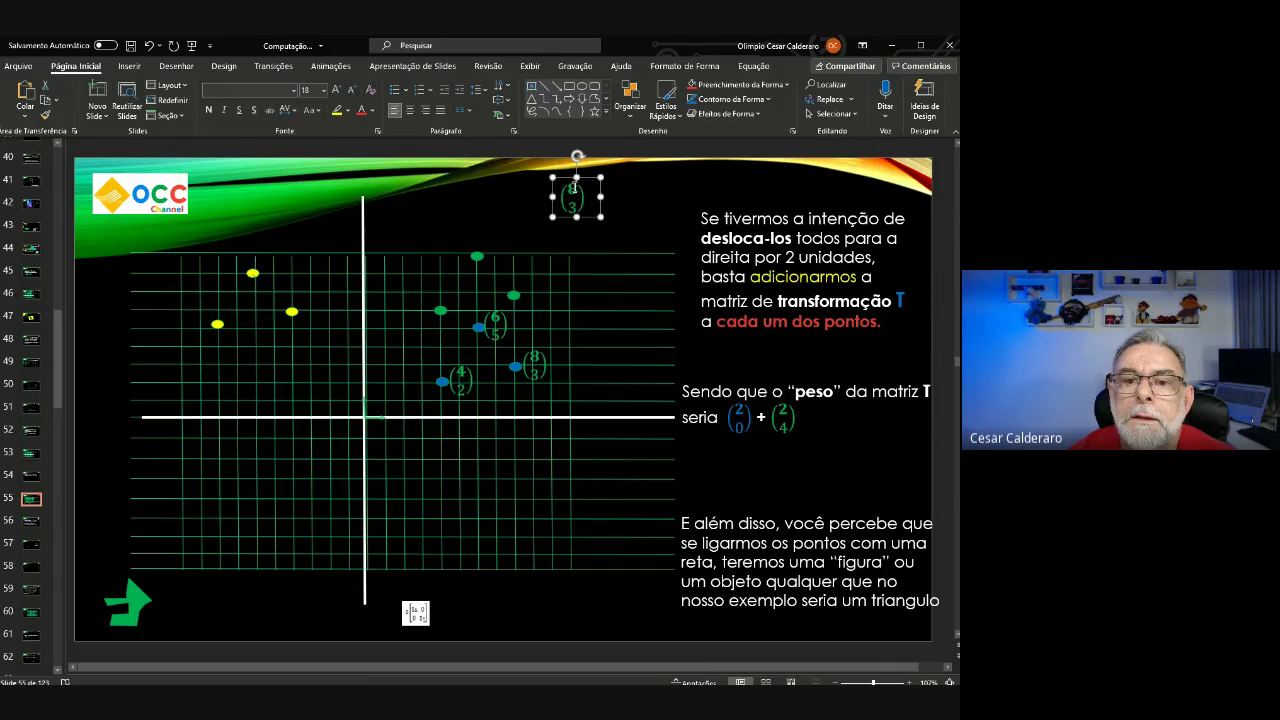
pyautogui.doubleClick(585, 202)
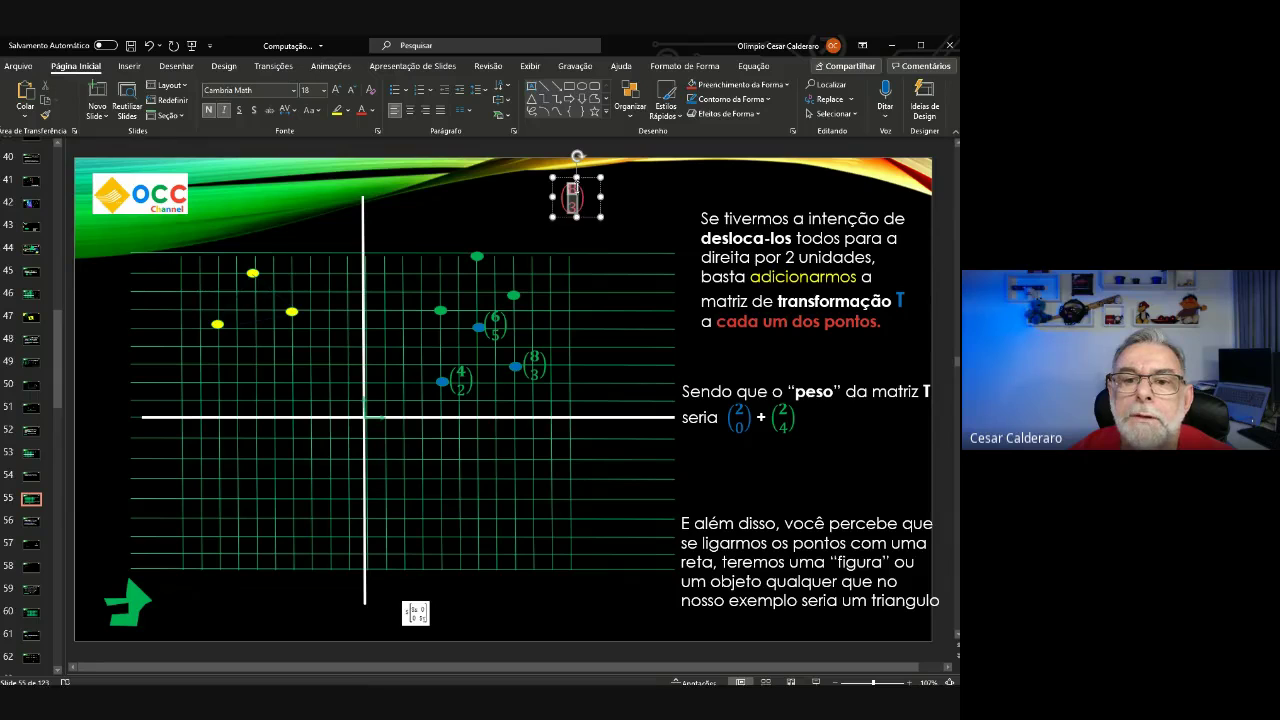
pyautogui.doubleClick(572, 190)
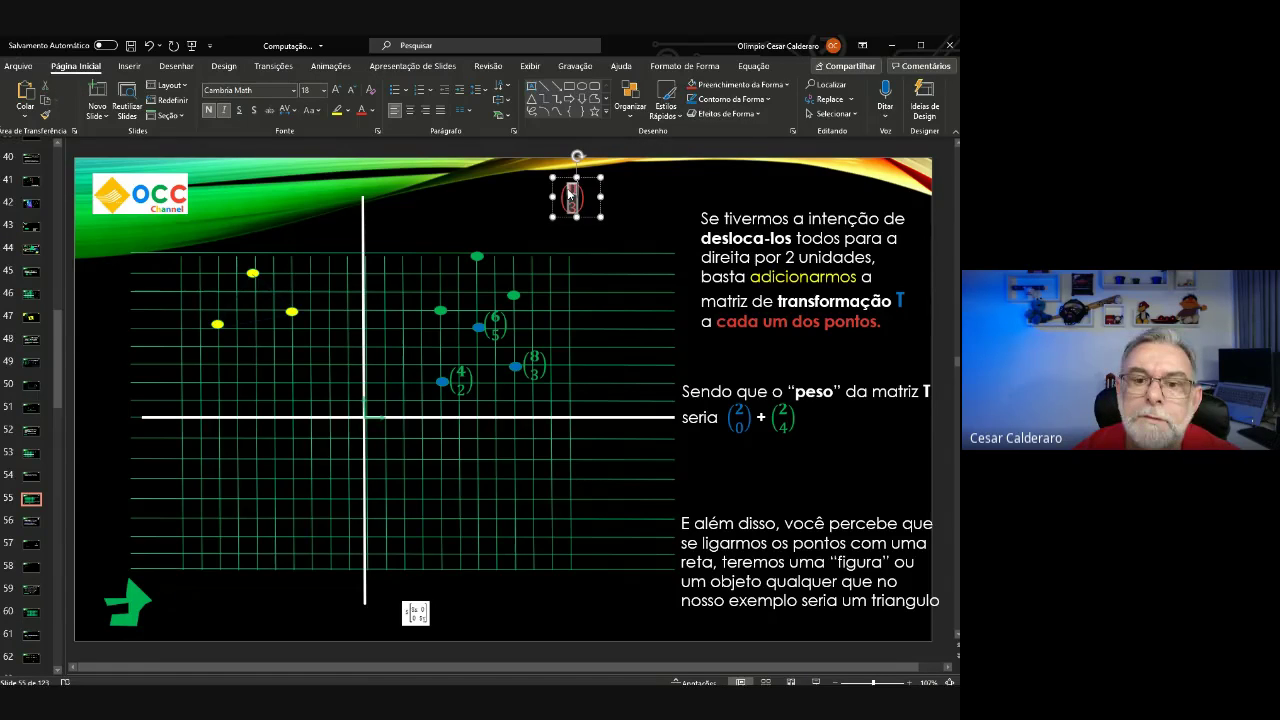
pyautogui.click(571, 203)
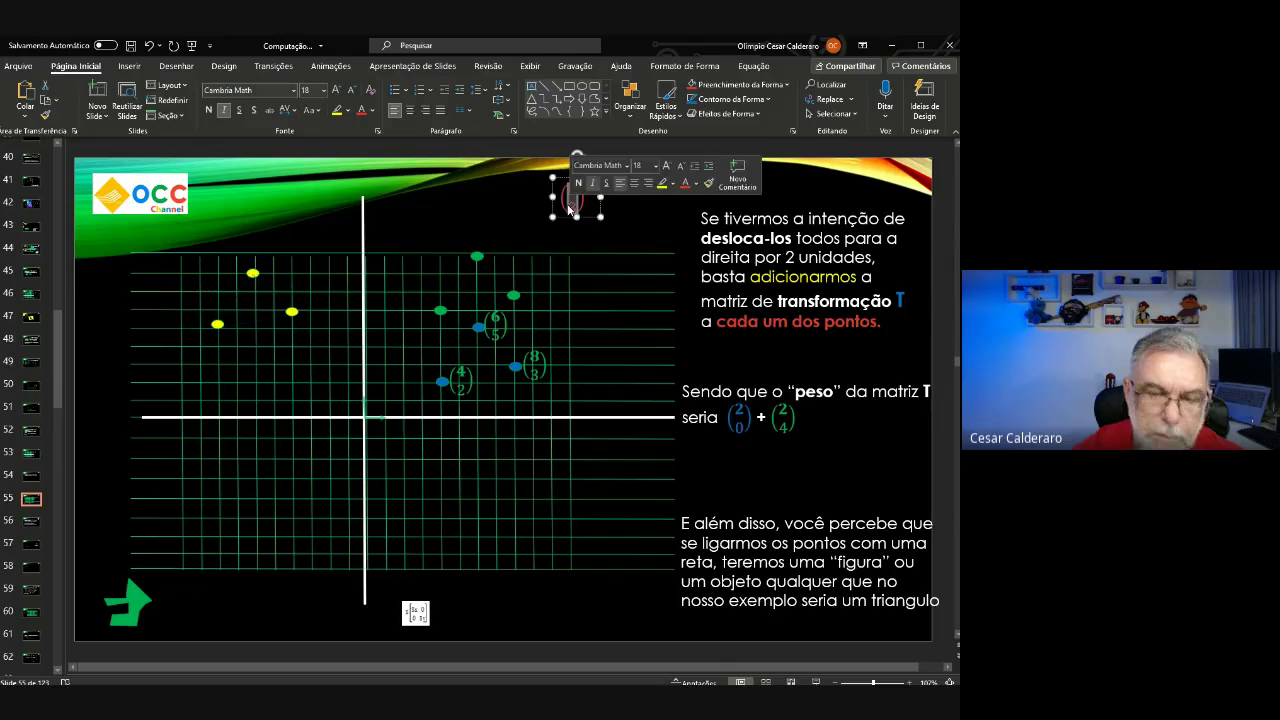
pyautogui.hotkey('ctrl', 'z')
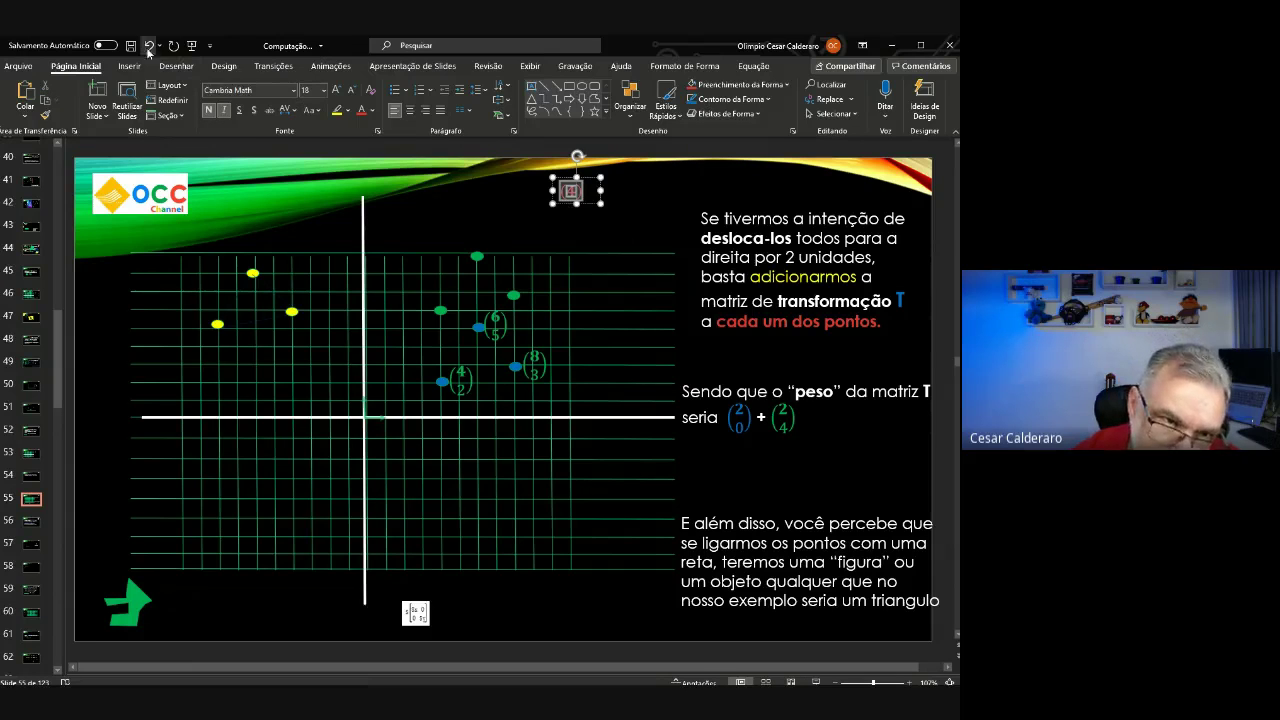
pyautogui.hotkey('ctrl', 'y')
pyautogui.hotkey('ctrl', 'y')
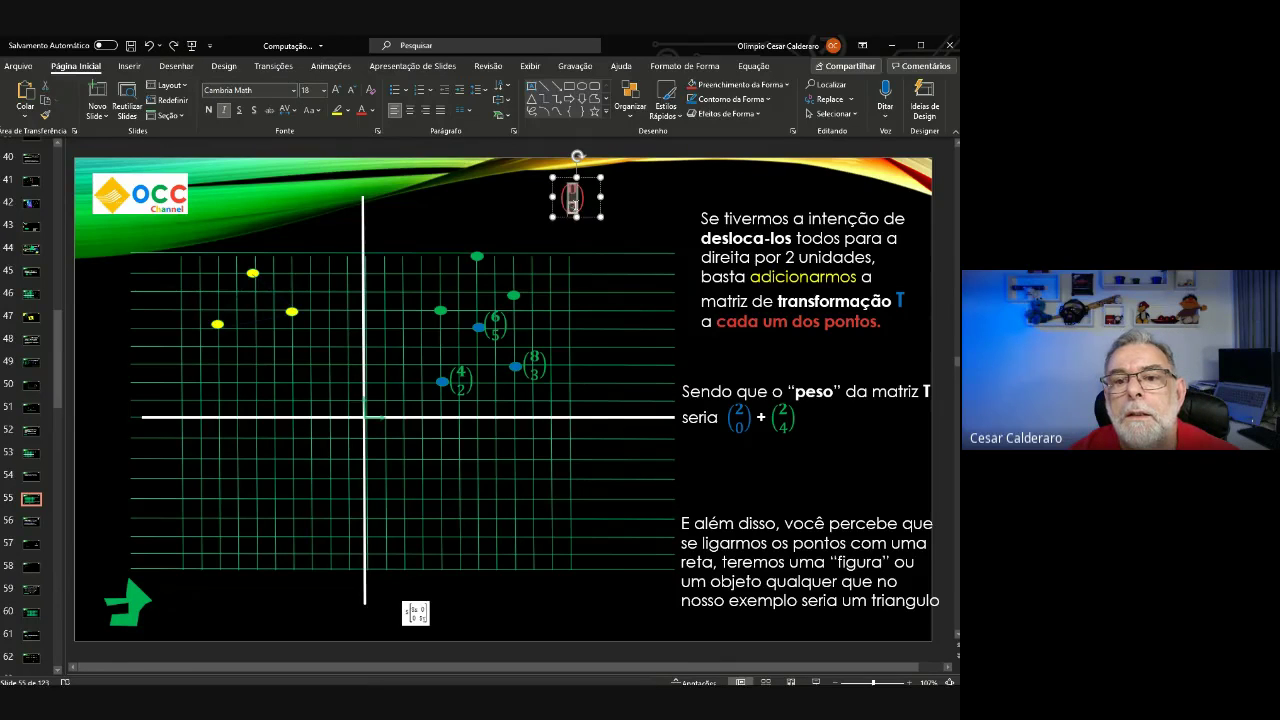
pyautogui.hotkey('ctrl', 'z')
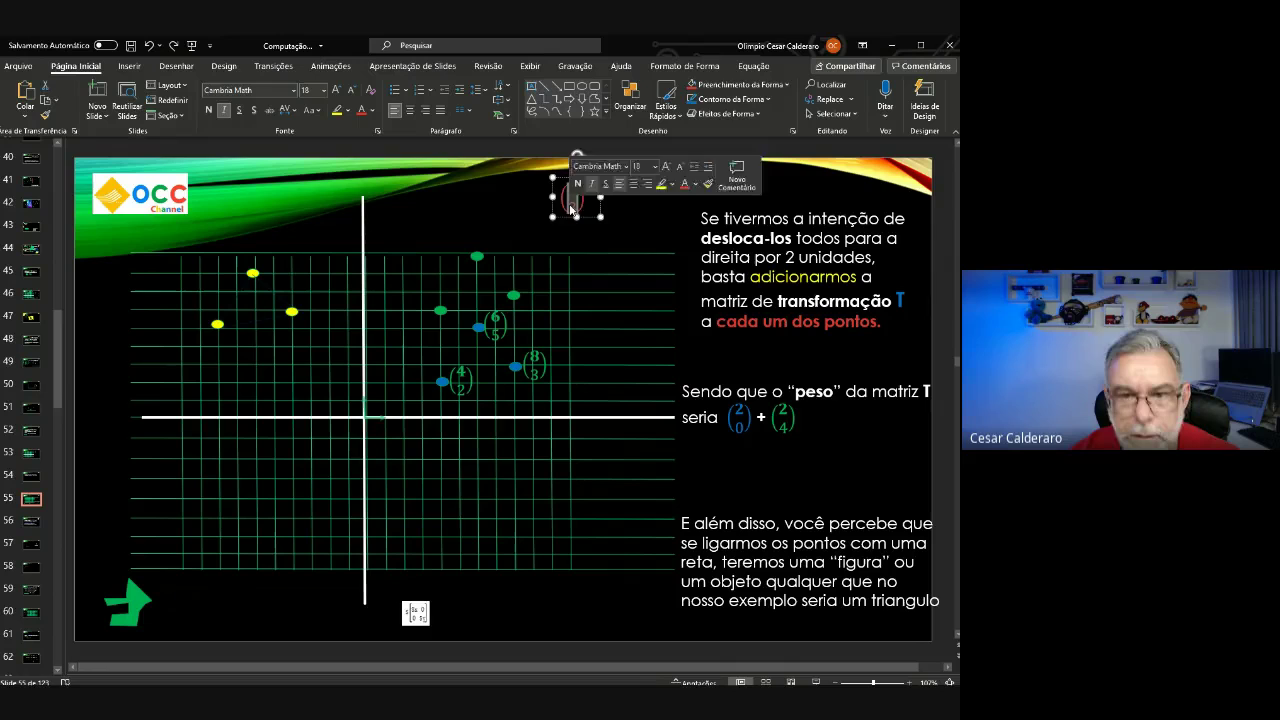
pyautogui.hotkey('ctrl', 'y')
pyautogui.write('0')
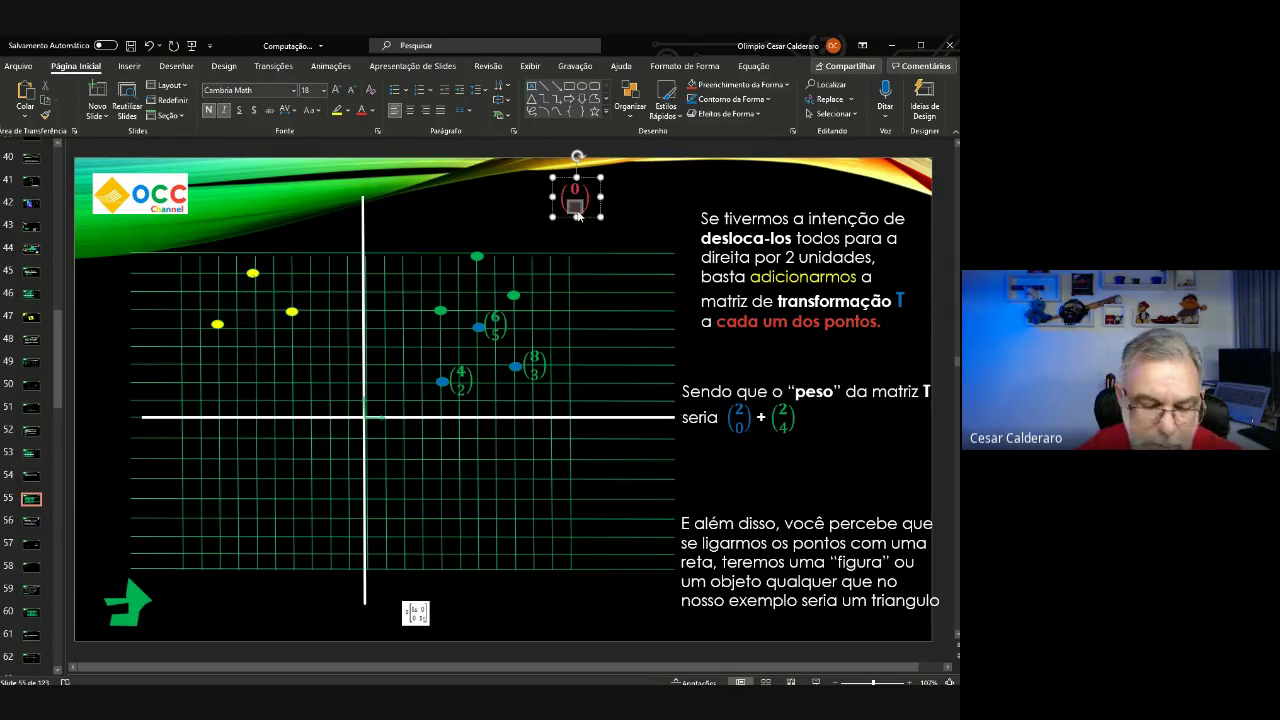
pyautogui.write('4')
pyautogui.click(632, 202)
pyautogui.click(587, 207)
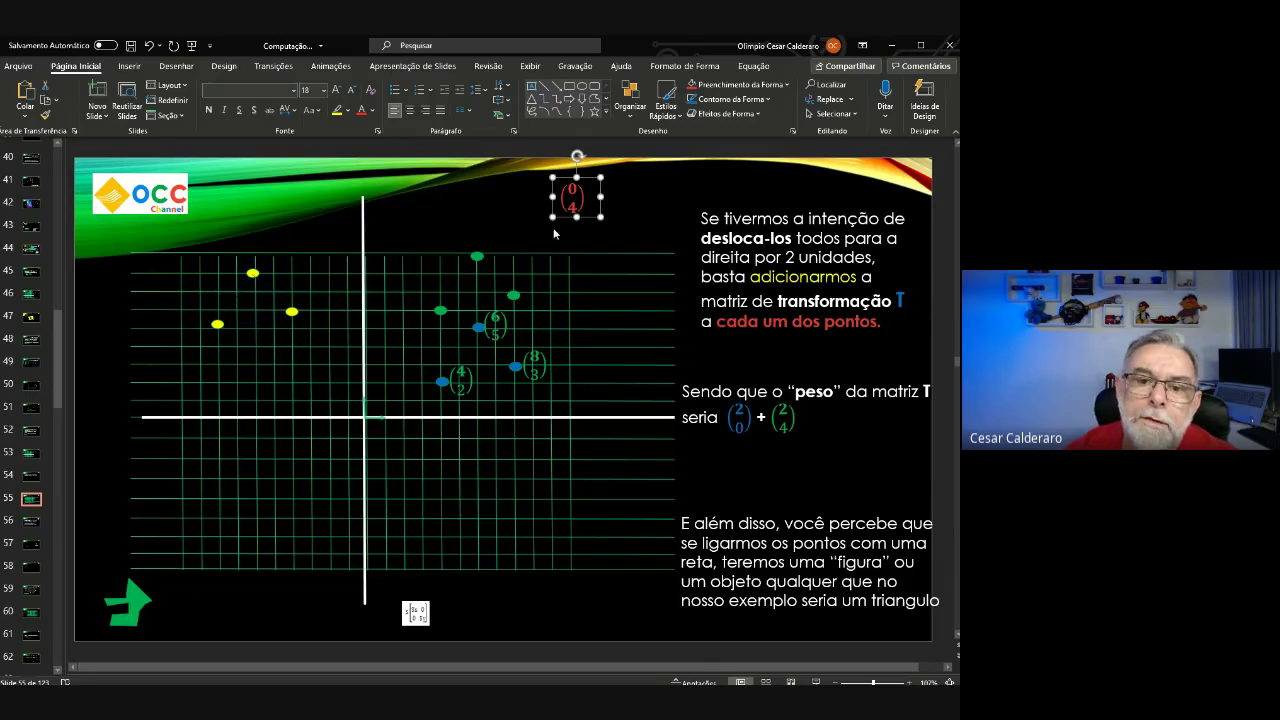
# Duplicate the red (0,4) vector above the points and nudge the (6,5) label right.
pyautogui.moveTo(590, 218); pyautogui.dragTo(459, 378)
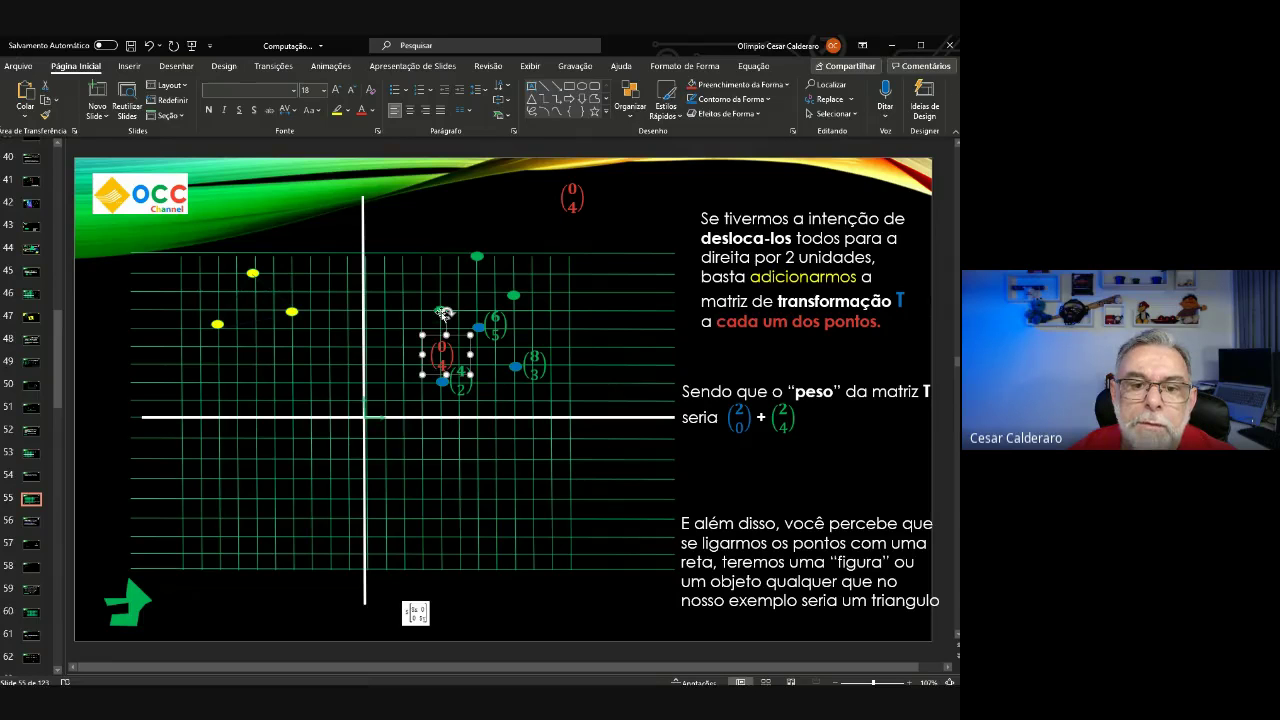
pyautogui.moveTo(458, 338)
pyautogui.mouseDown()
pyautogui.moveTo(436, 291)
pyautogui.moveTo(450, 192)
pyautogui.mouseUp()
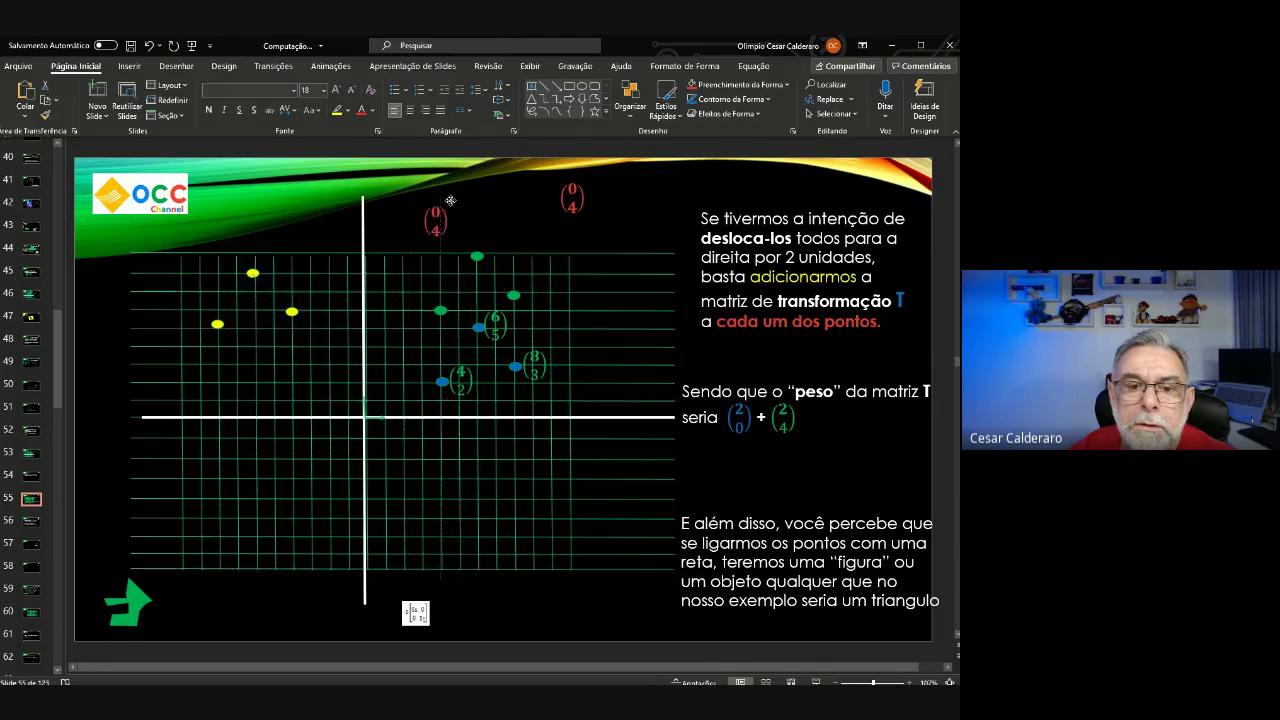
pyautogui.click(439, 313)
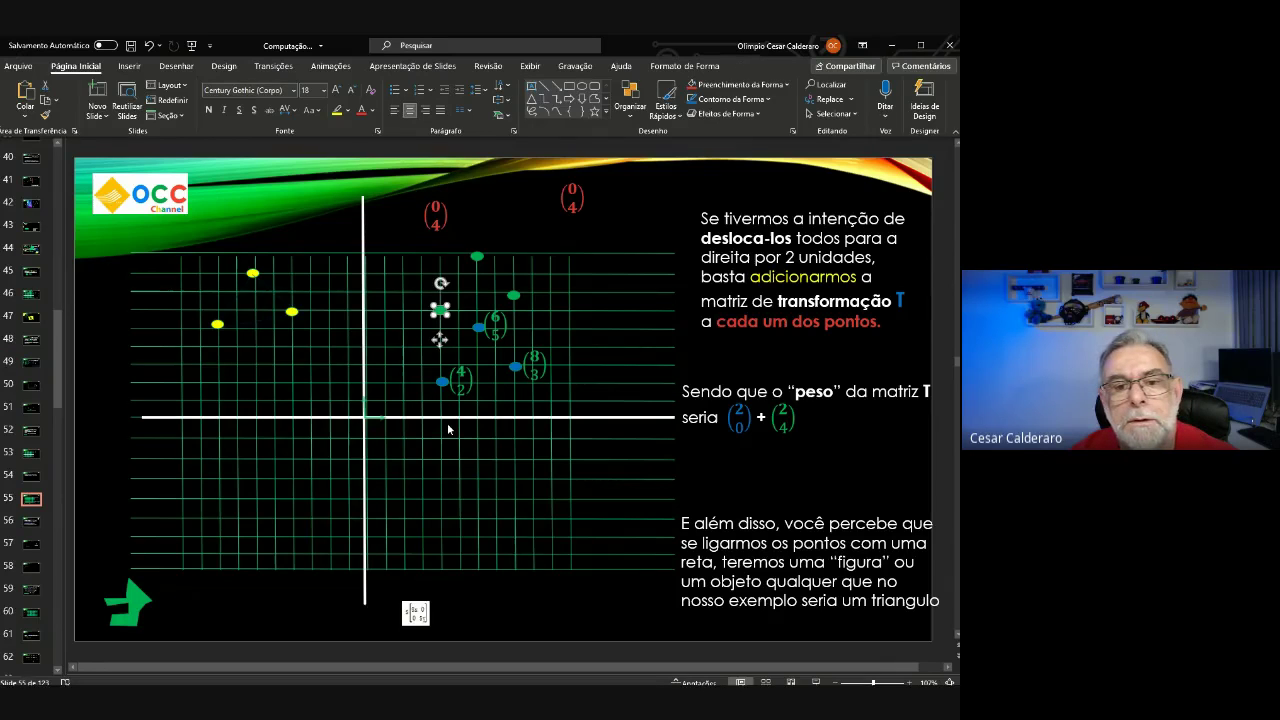
pyautogui.click(480, 331)
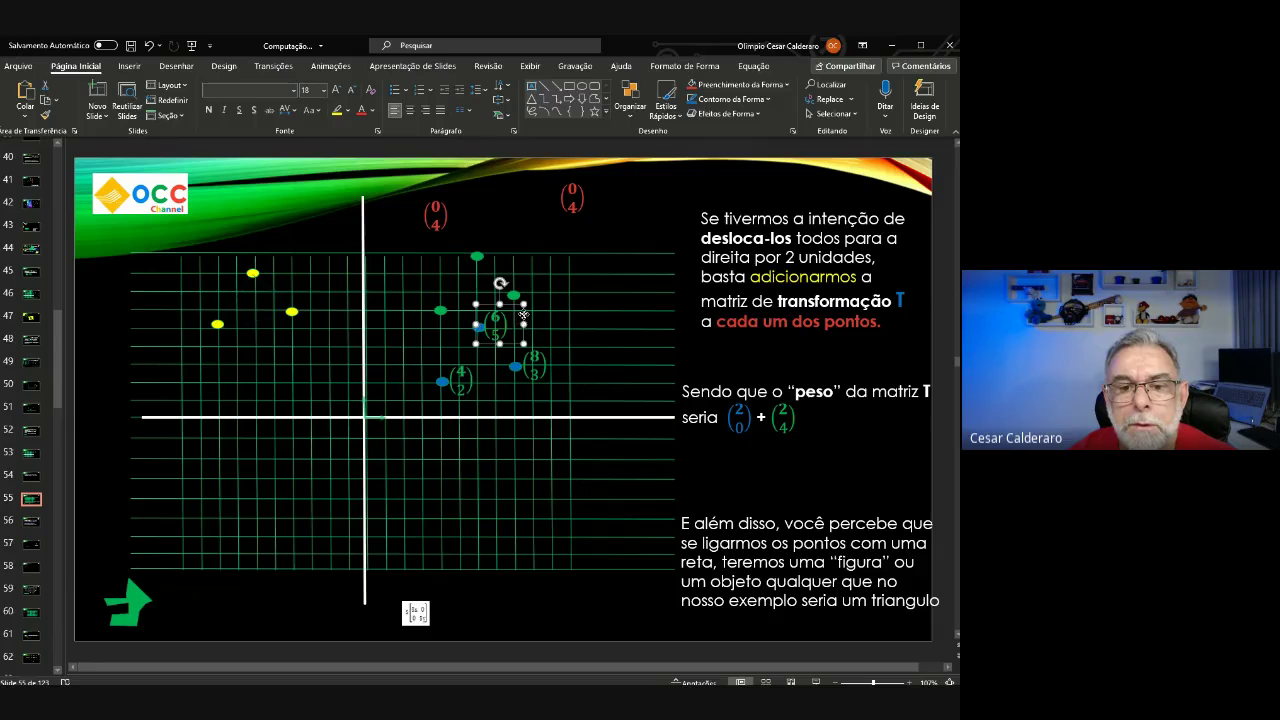
pyautogui.moveTo(522, 315); pyautogui.dragTo(528, 313)
# Fill the three green translated points red.
pyautogui.click(478, 328)
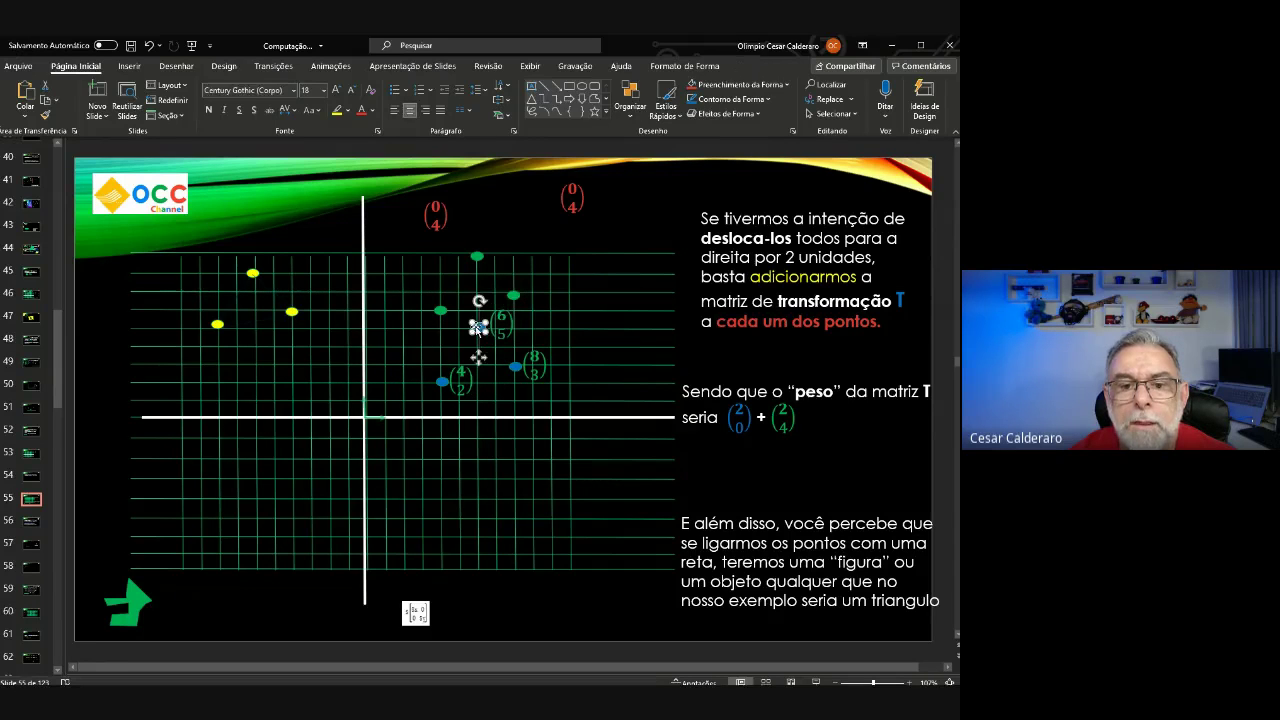
pyautogui.click(477, 258)
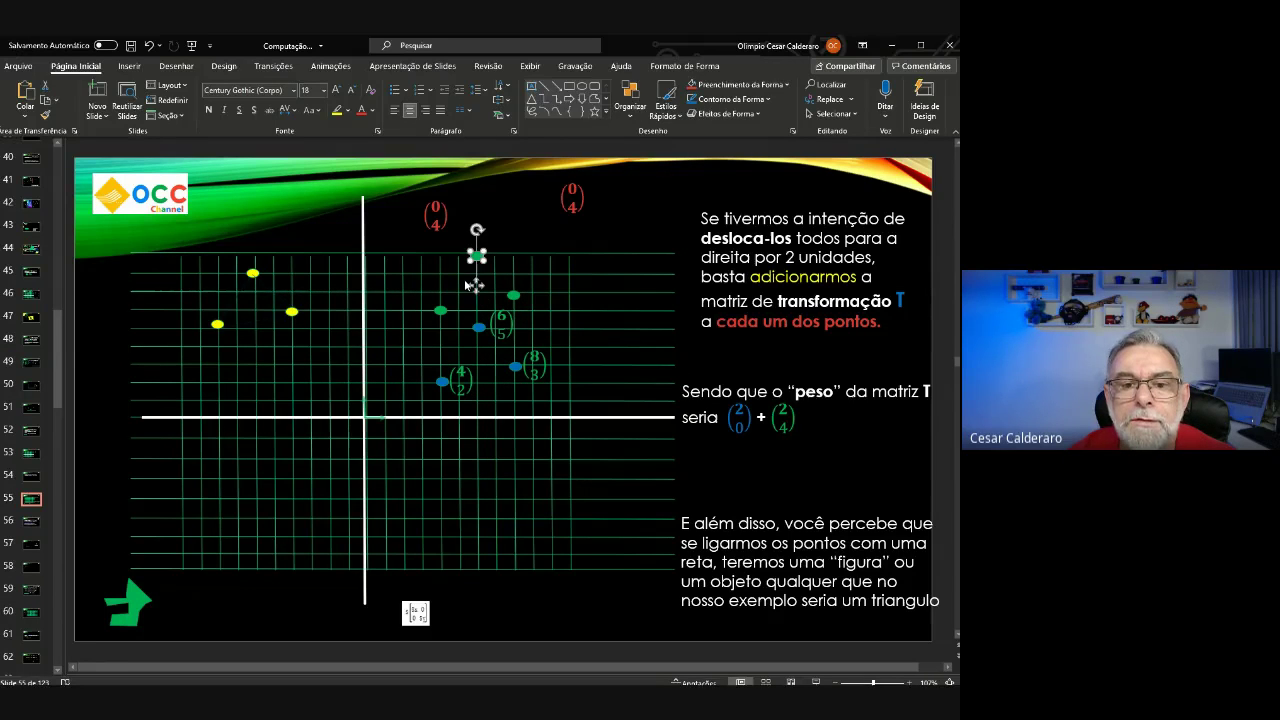
pyautogui.click(541, 363)
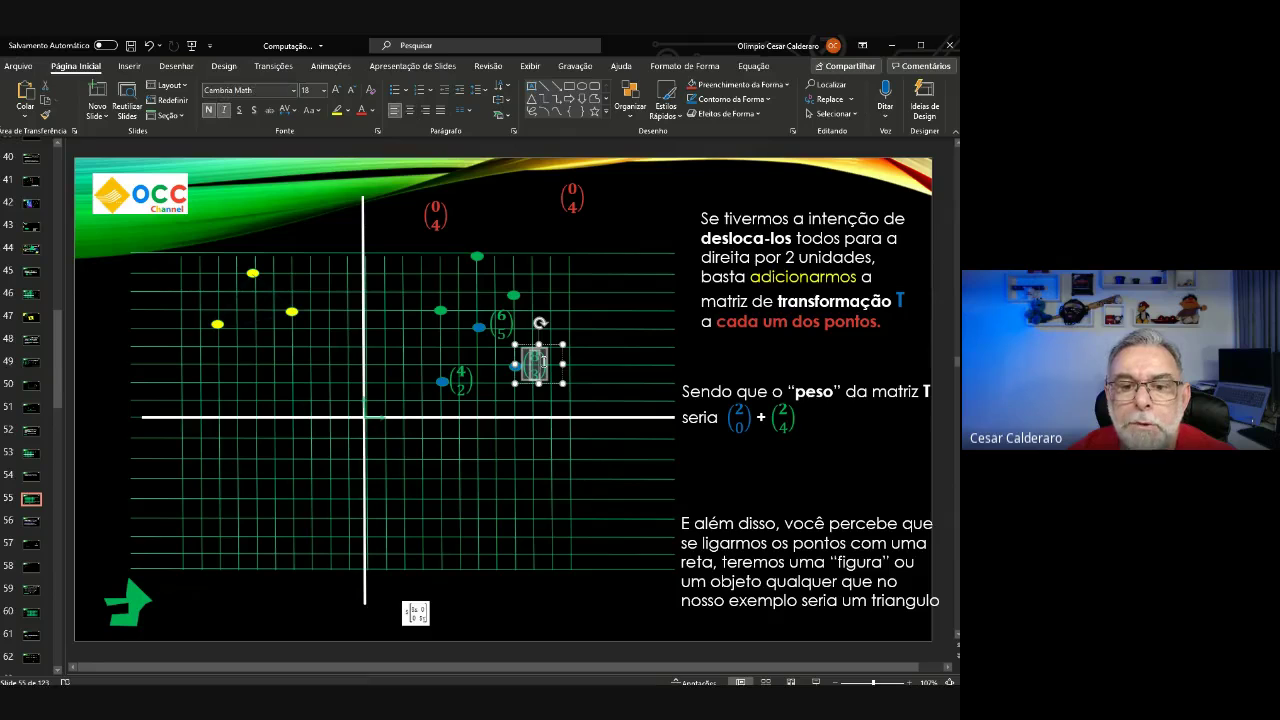
pyautogui.click(512, 296)
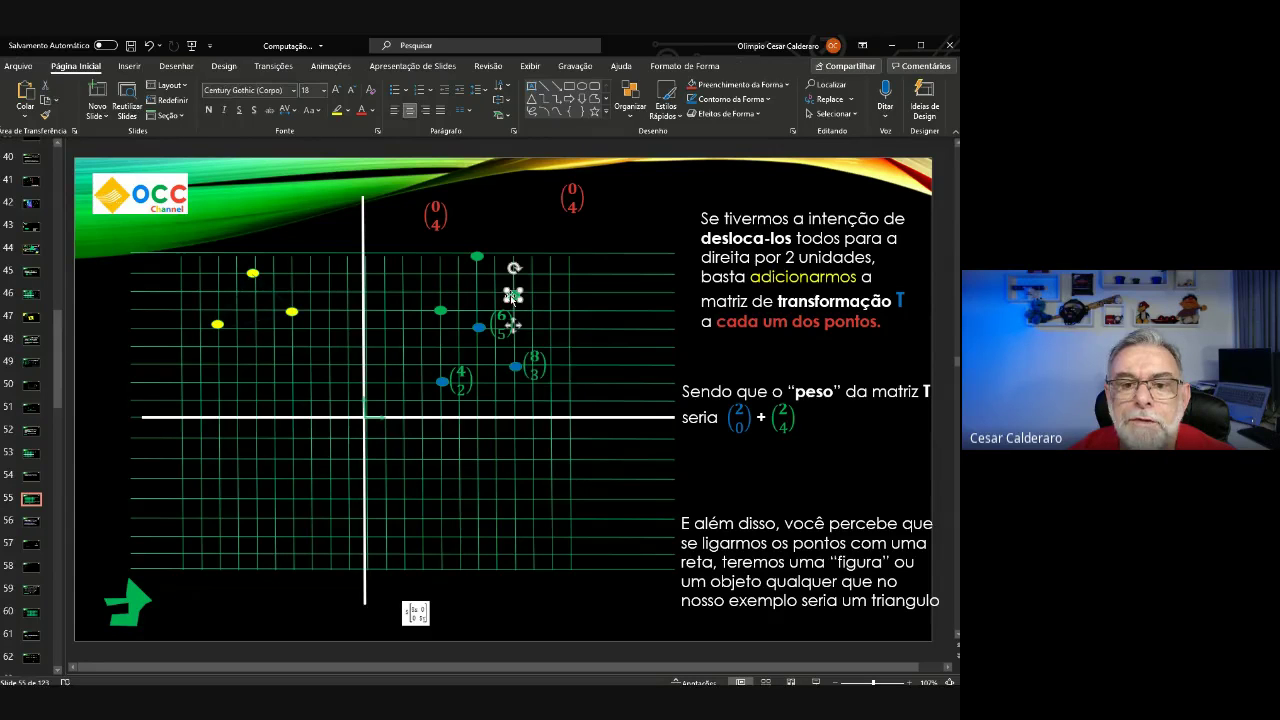
pyautogui.keyDown('shift'); pyautogui.click(477, 257); pyautogui.keyUp('shift')
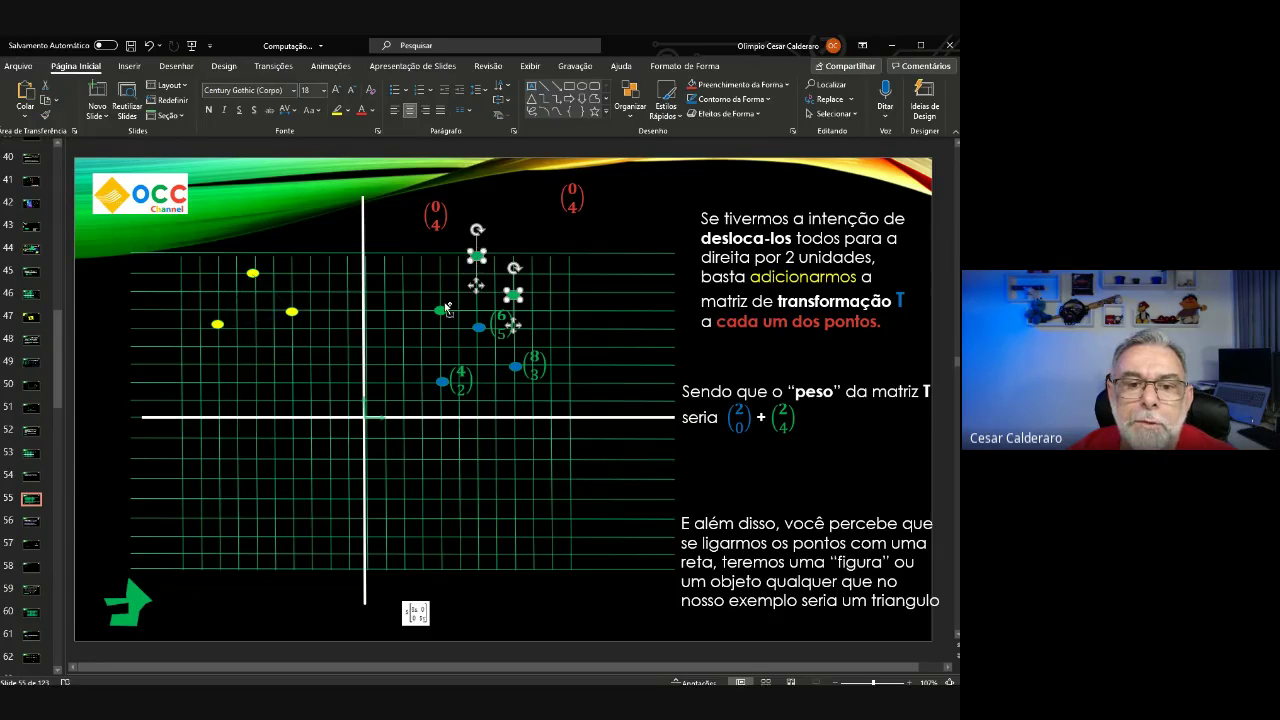
pyautogui.keyDown('shift'); pyautogui.click(443, 312); pyautogui.keyUp('shift')
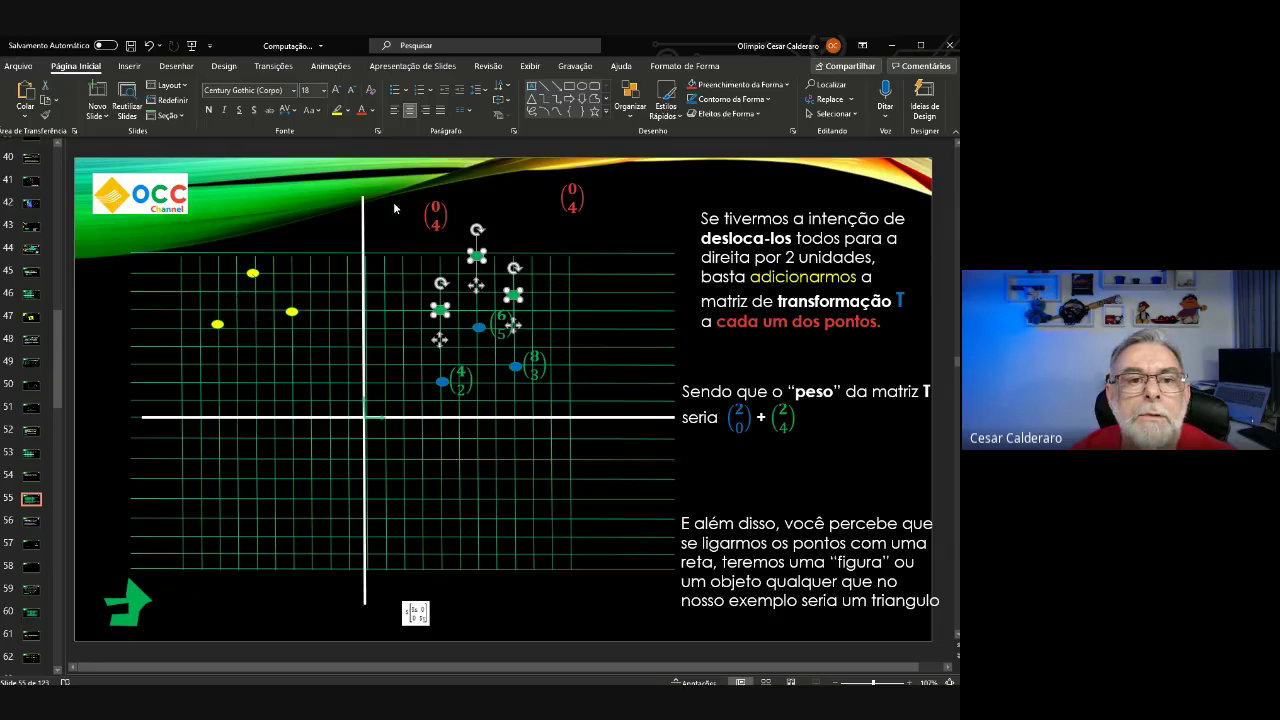
pyautogui.click(692, 87)
pyautogui.press('Escape')
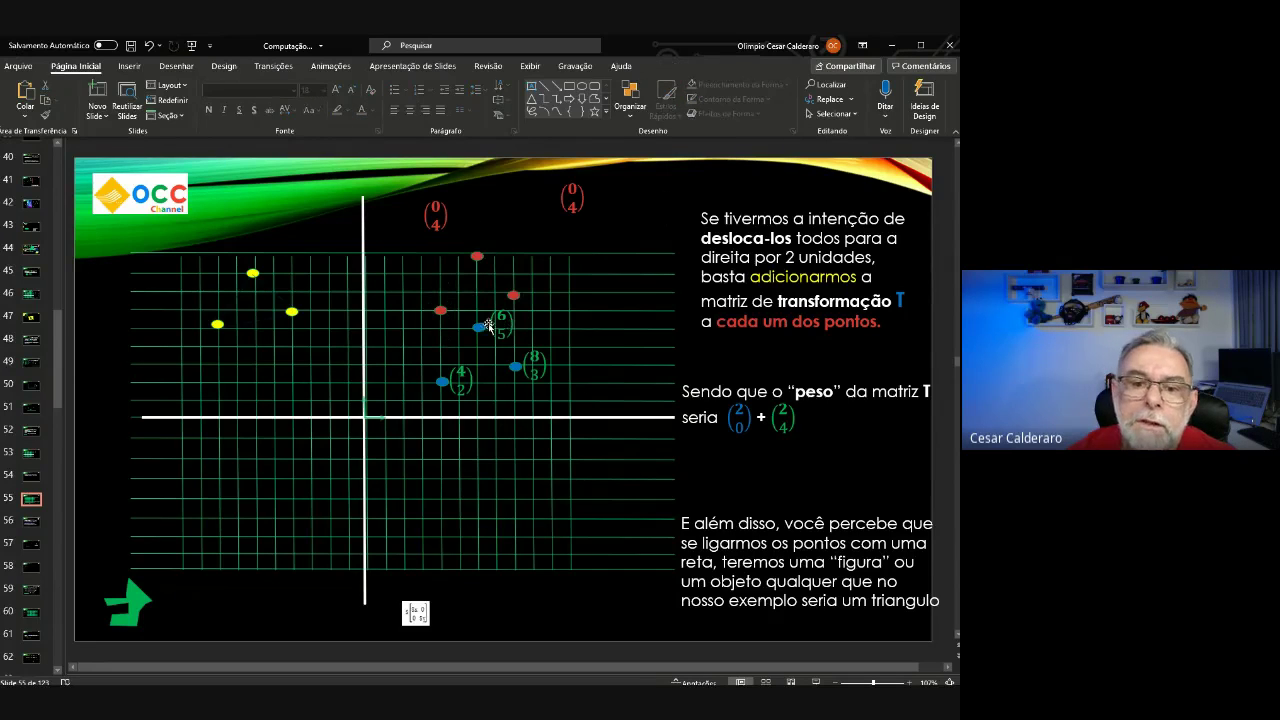
# Add another red (0,4) vector copy aligned in a row with the others.
pyautogui.click(436, 214)
pyautogui.moveTo(562, 205)
pyautogui.mouseDown()
pyautogui.moveTo(583, 207)
pyautogui.moveTo(490, 243)
pyautogui.mouseUp()
pyautogui.click(580, 204)
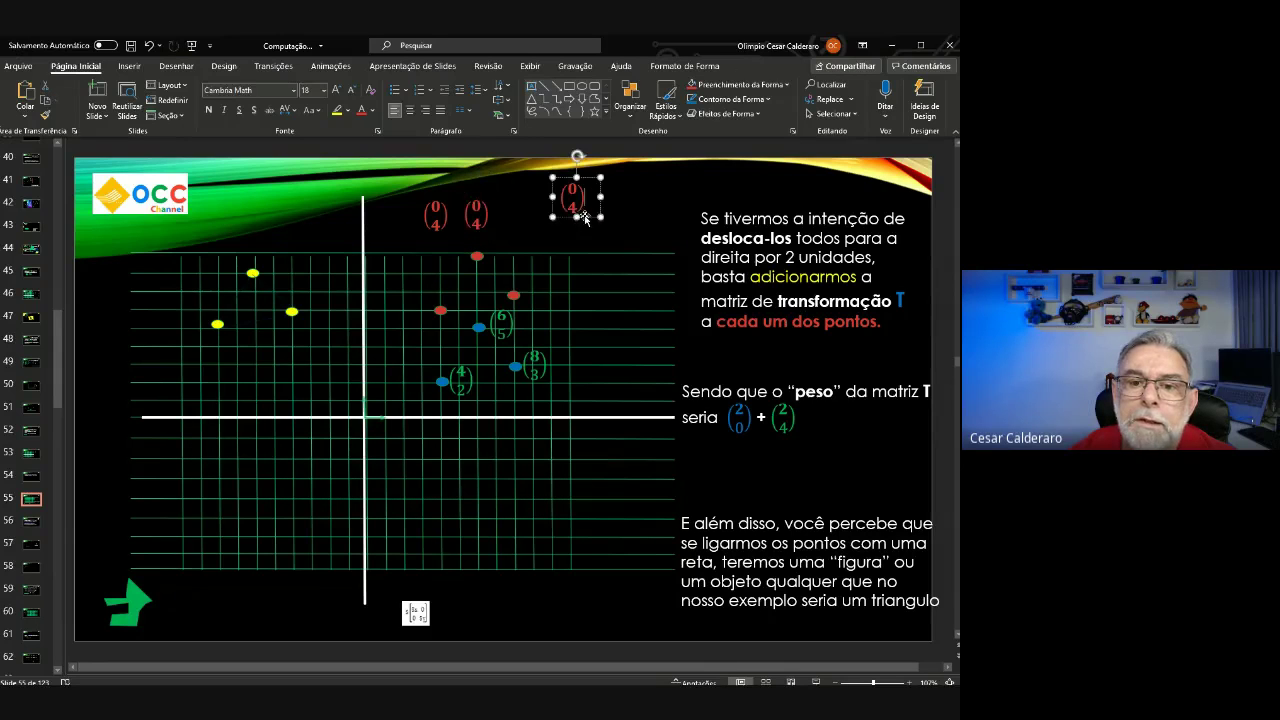
pyautogui.moveTo(586, 219); pyautogui.dragTo(527, 231)
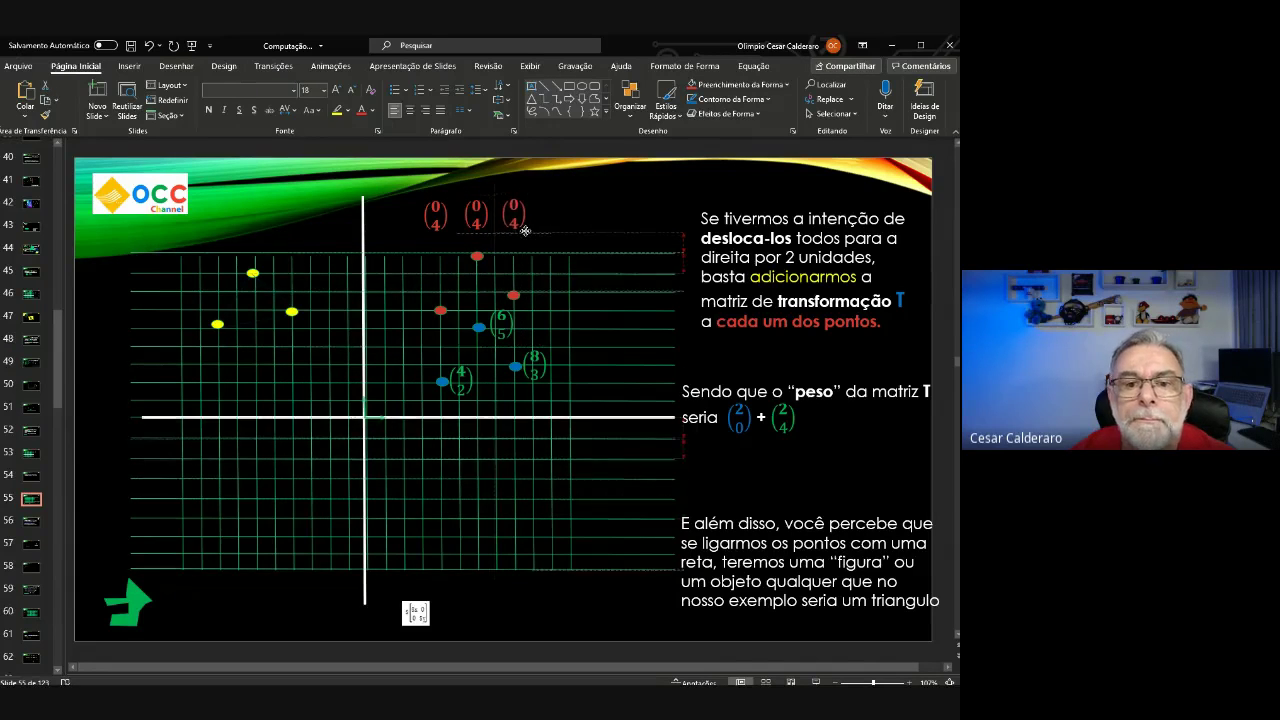
pyautogui.click(570, 224)
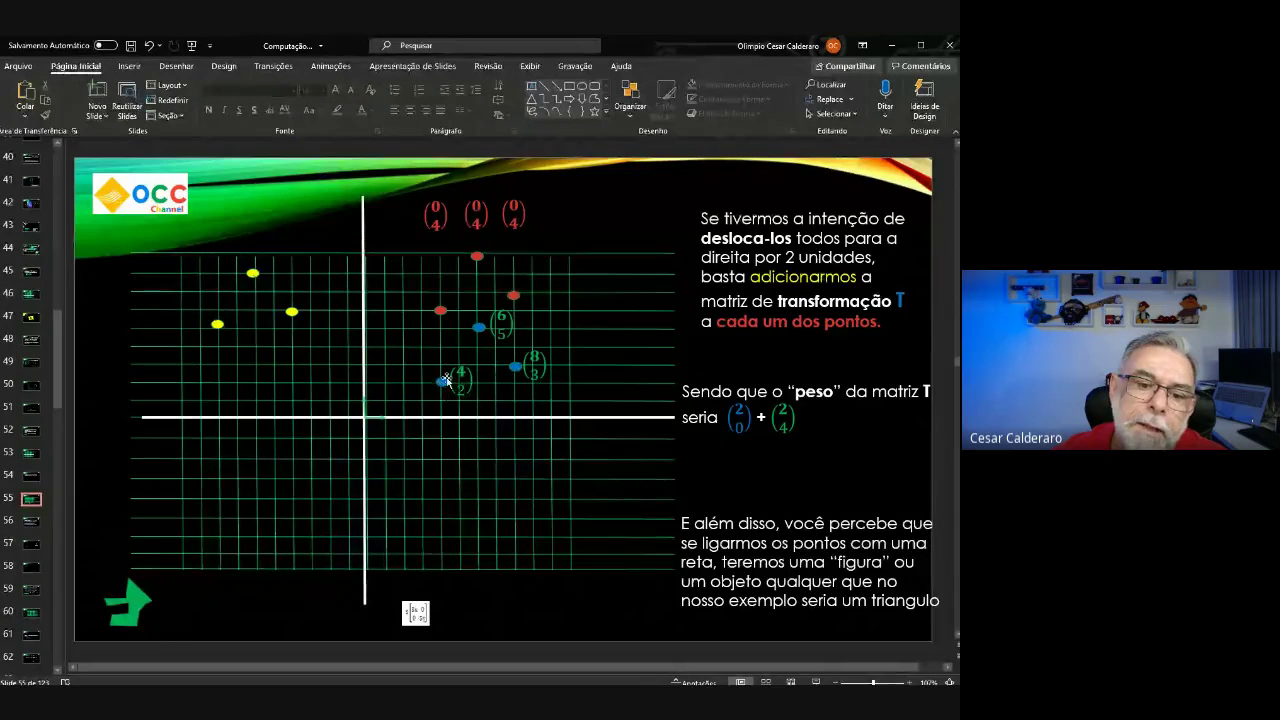
# Draw straight lines joining (4,2)–(6,5), (6,5)–(8,3) and (4,2)–(8,3).
pyautogui.click(548, 89)
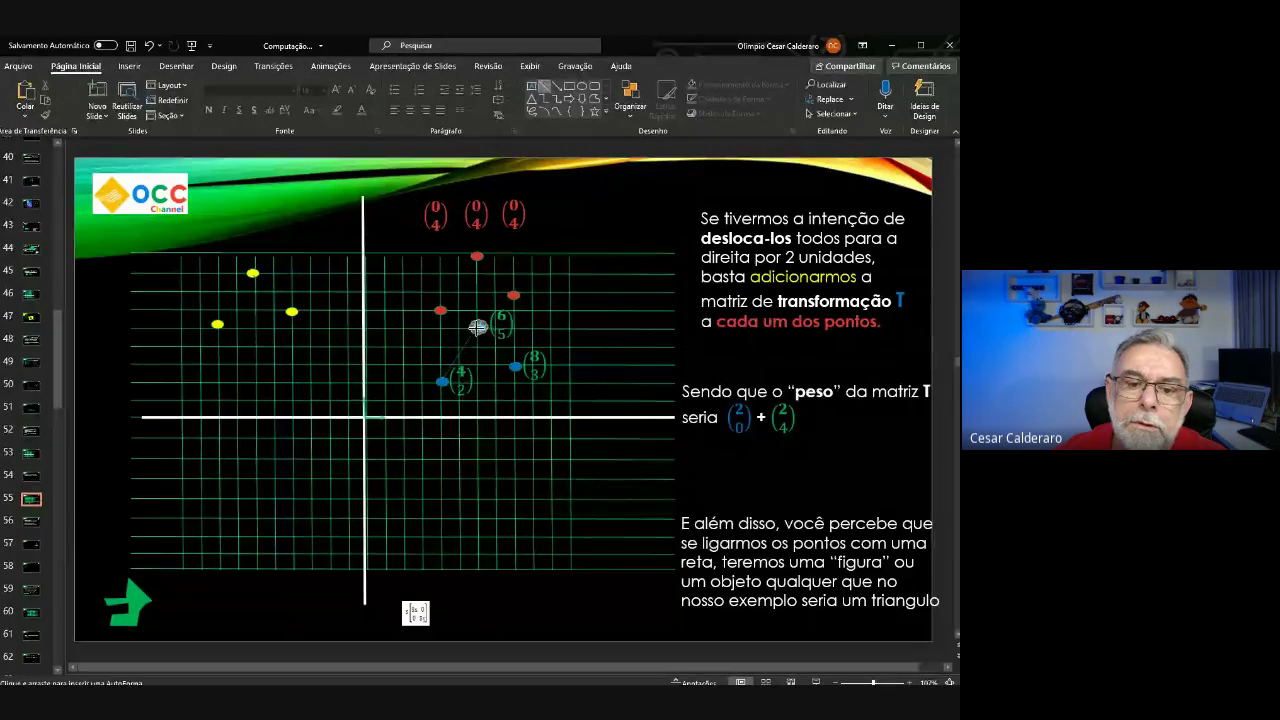
pyautogui.moveTo(441, 380); pyautogui.dragTo(478, 328)
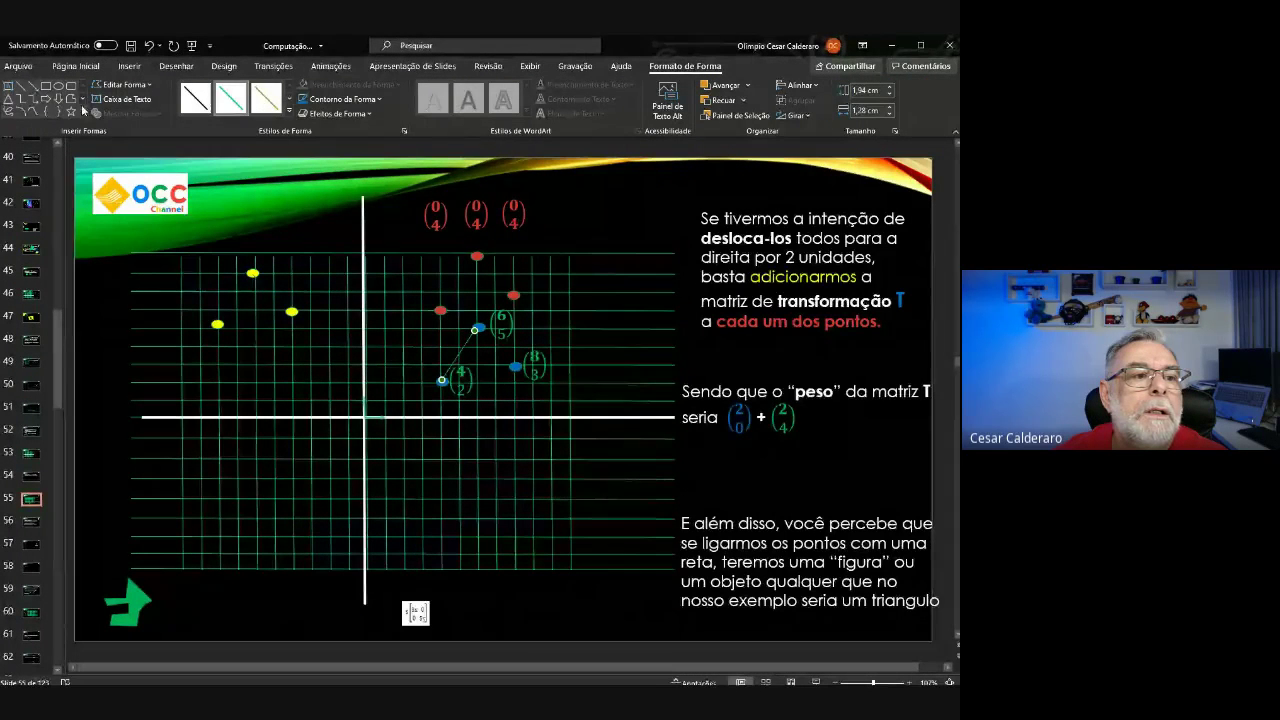
pyautogui.click(24, 88)
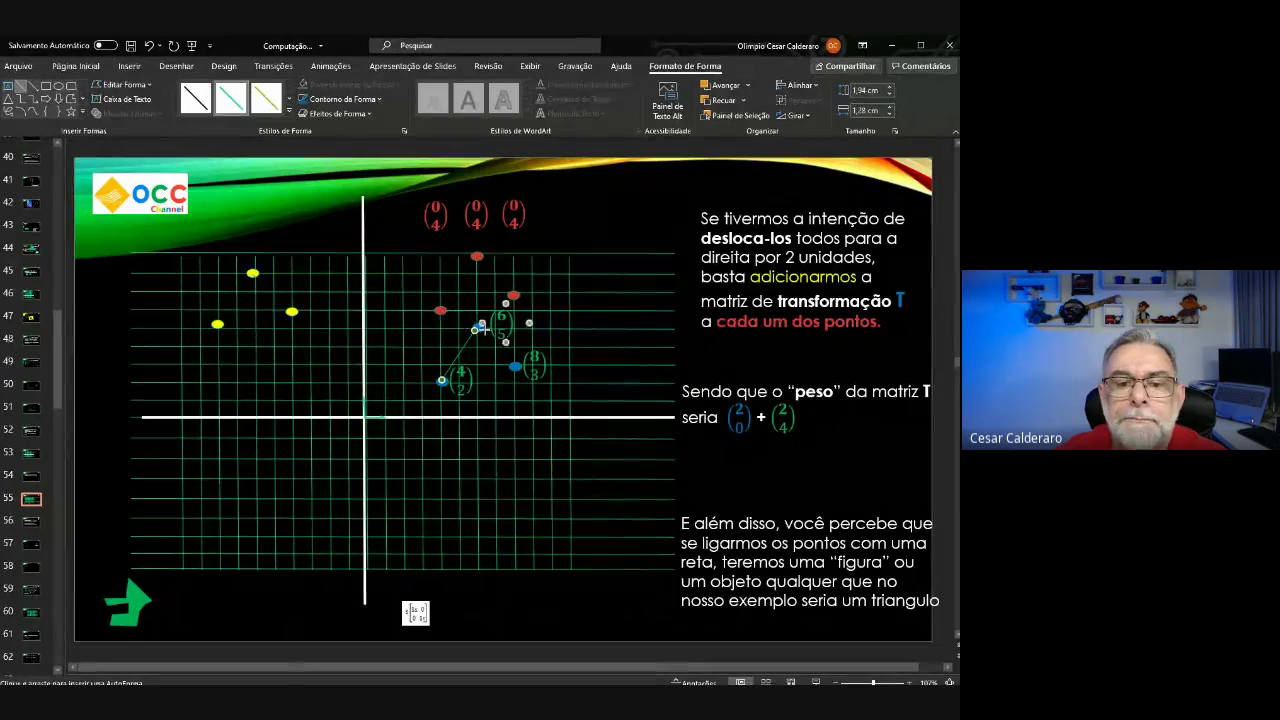
pyautogui.moveTo(478, 327); pyautogui.dragTo(513, 365)
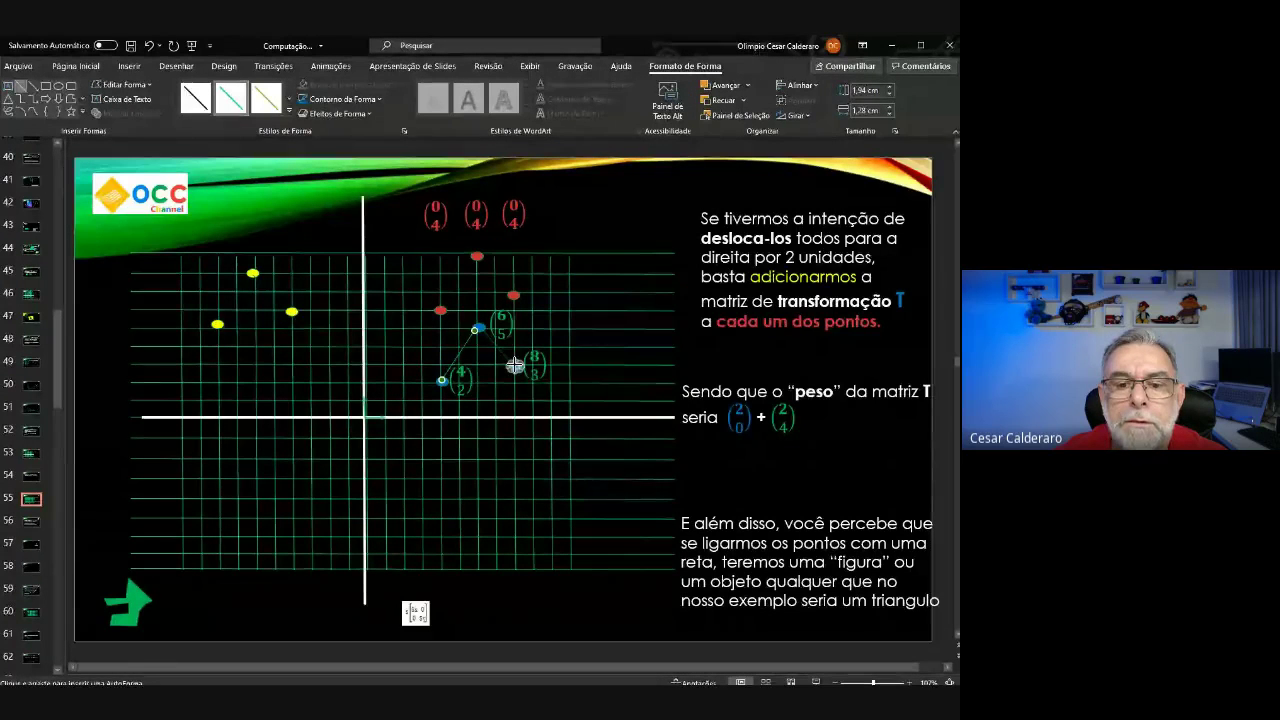
pyautogui.click(22, 87)
pyautogui.moveTo(442, 381); pyautogui.dragTo(514, 366)
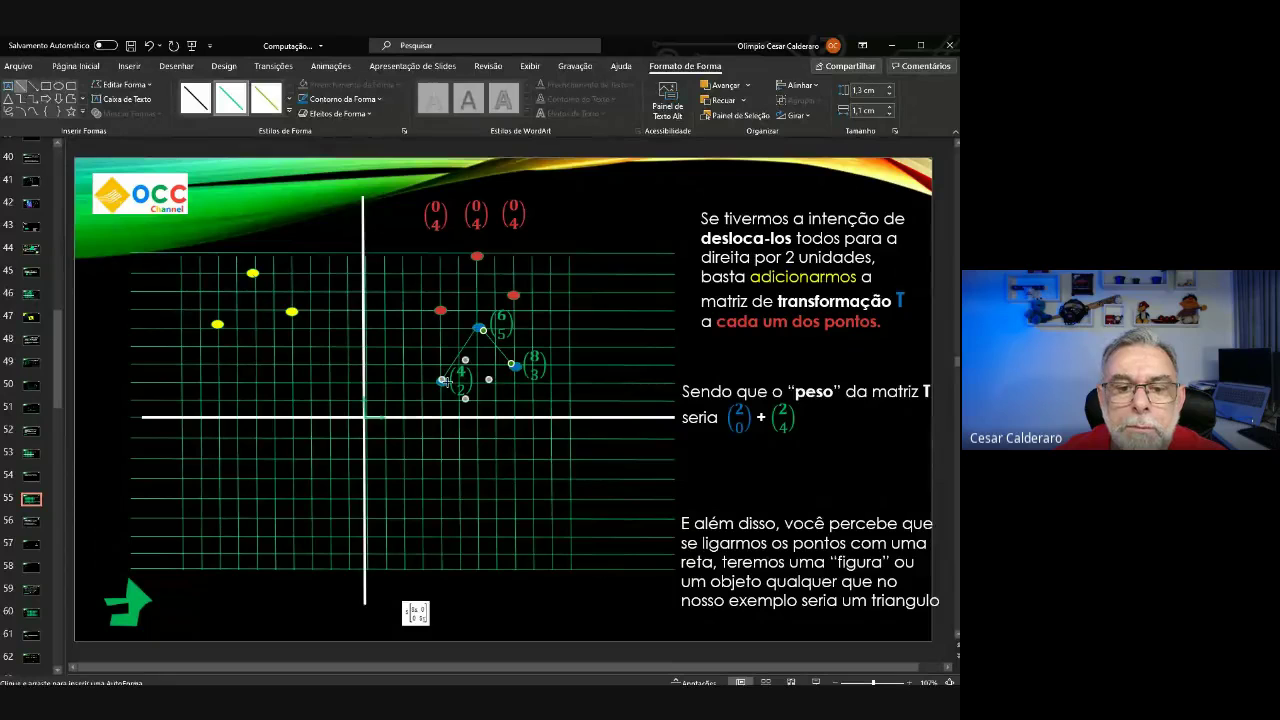
pyautogui.click(629, 217)
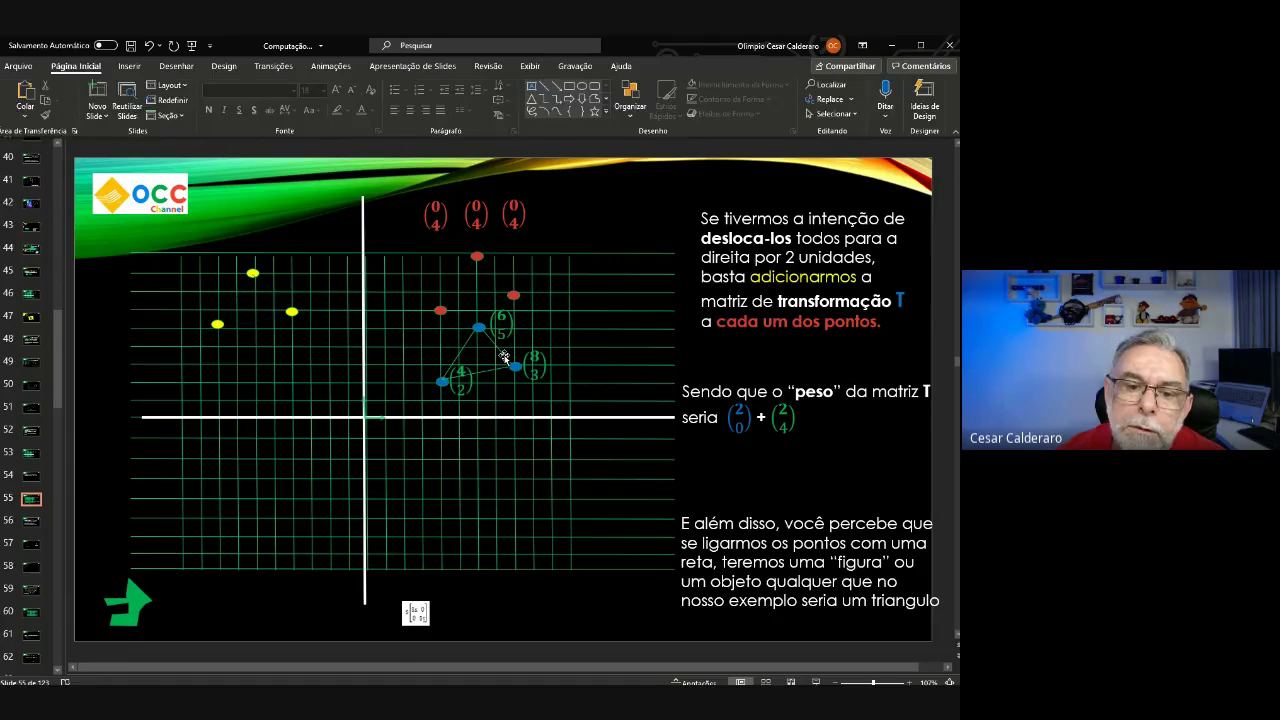
# Select all three triangle sides together.
pyautogui.click(502, 366)
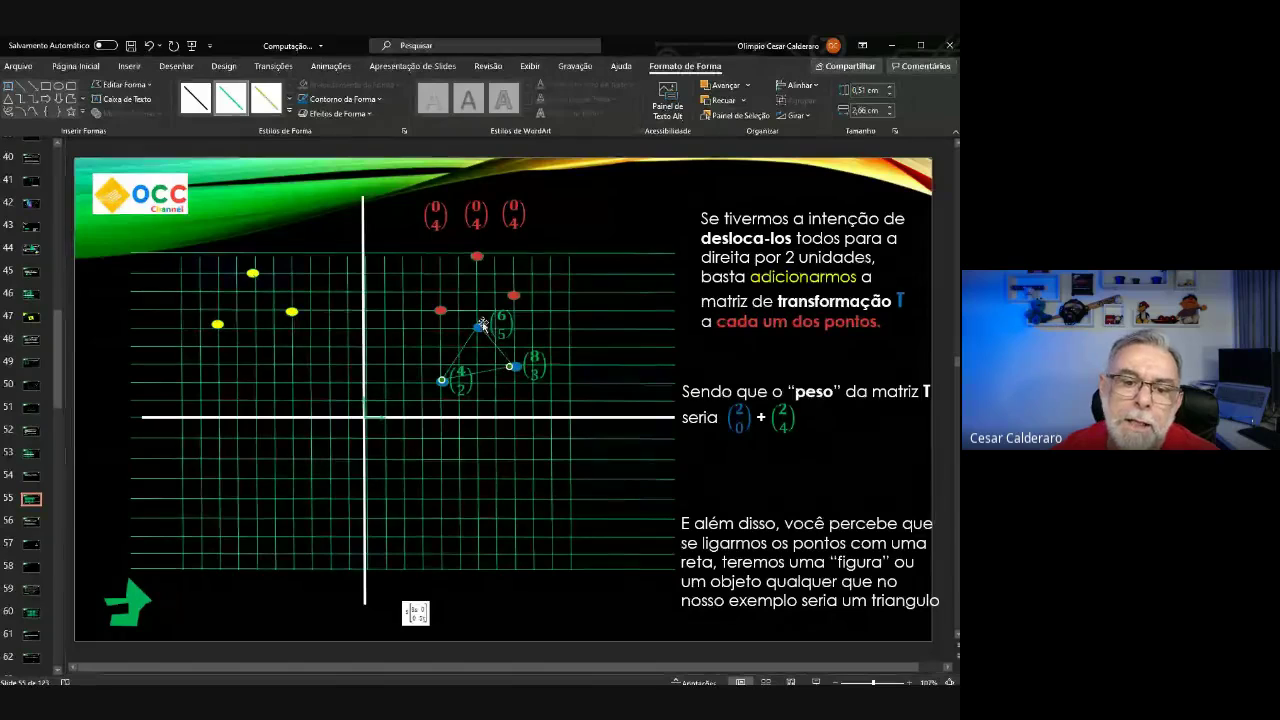
pyautogui.click(478, 328)
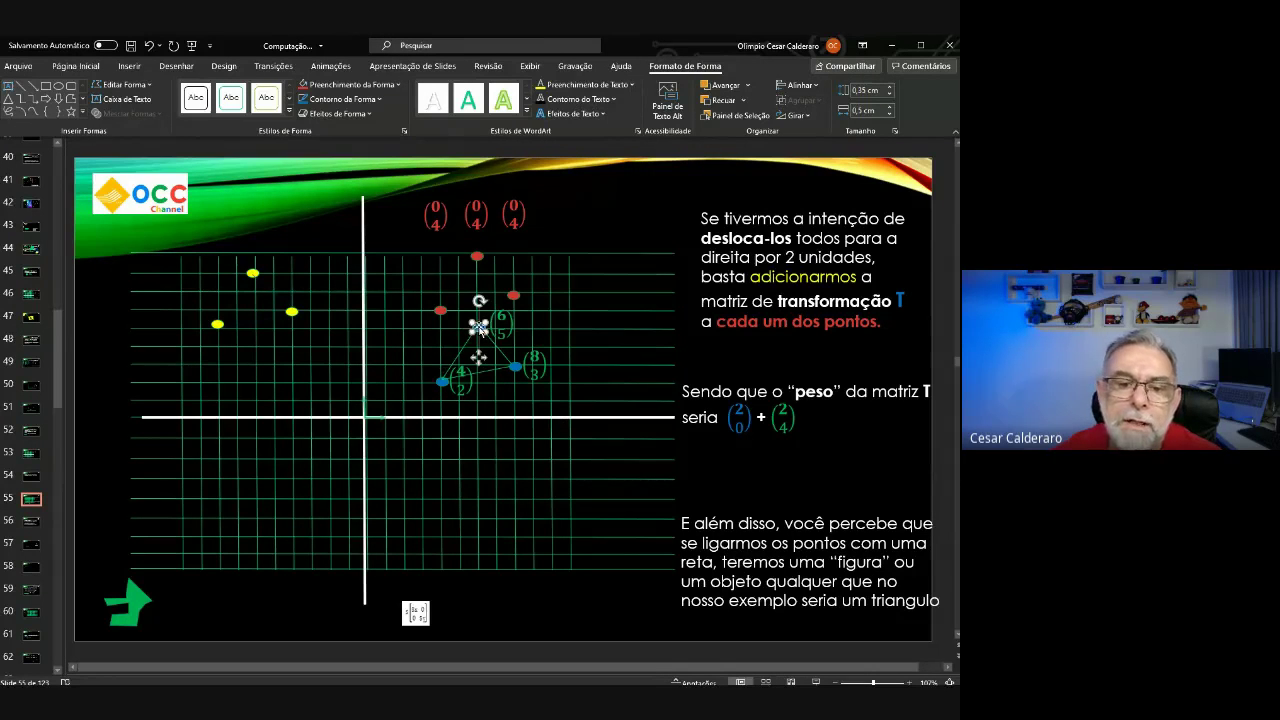
pyautogui.click(619, 189)
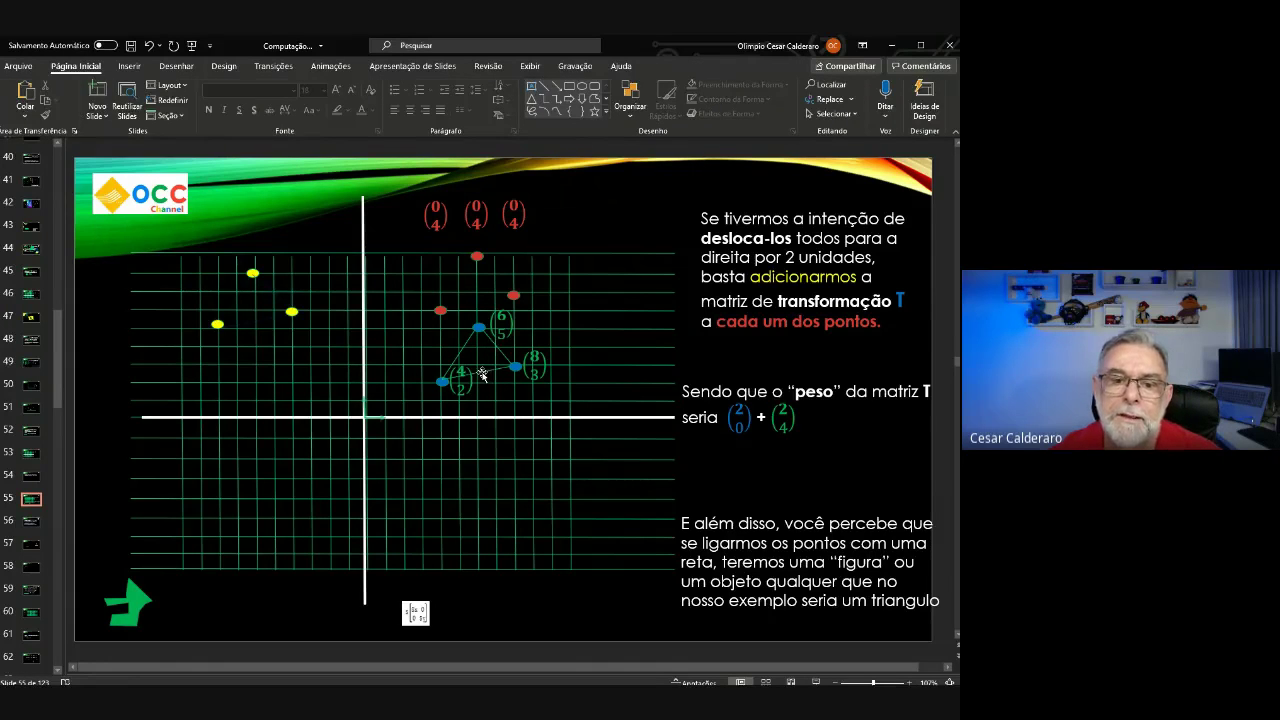
pyautogui.click(486, 371)
pyautogui.keyDown('shift'); pyautogui.click(508, 364); pyautogui.keyUp('shift')
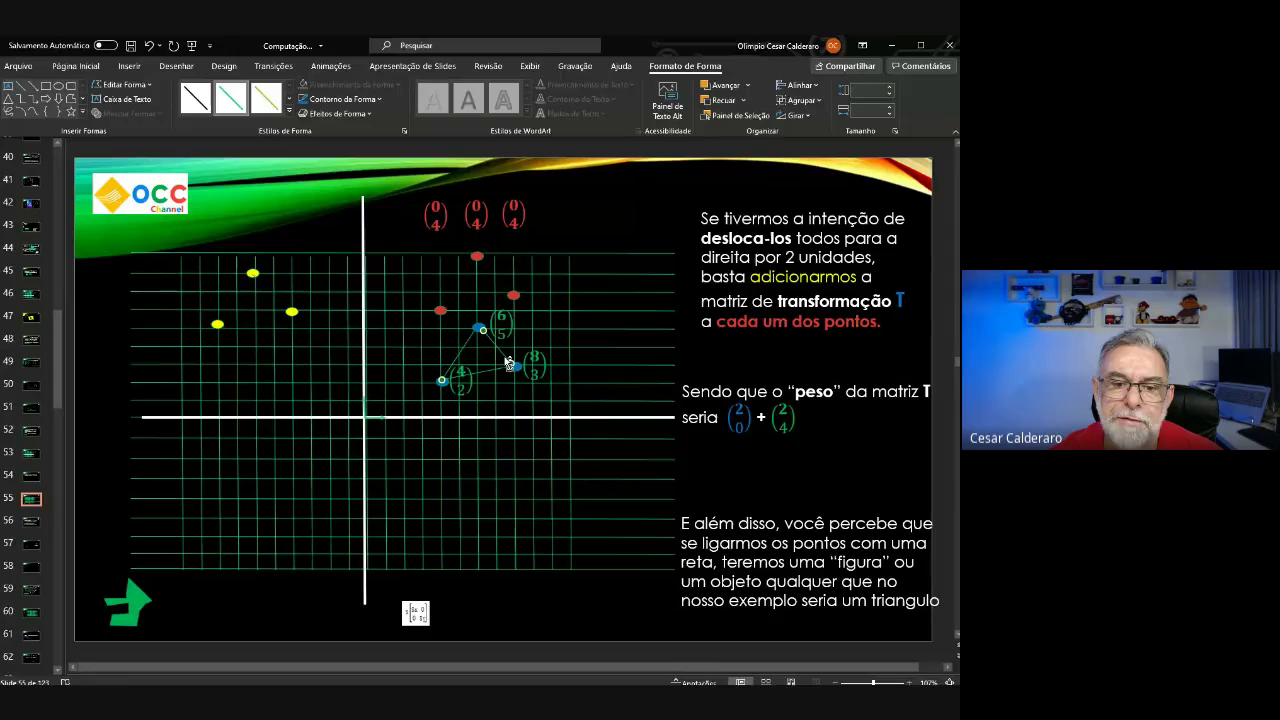
pyautogui.keyDown('shift'); pyautogui.click(464, 355); pyautogui.keyUp('shift')
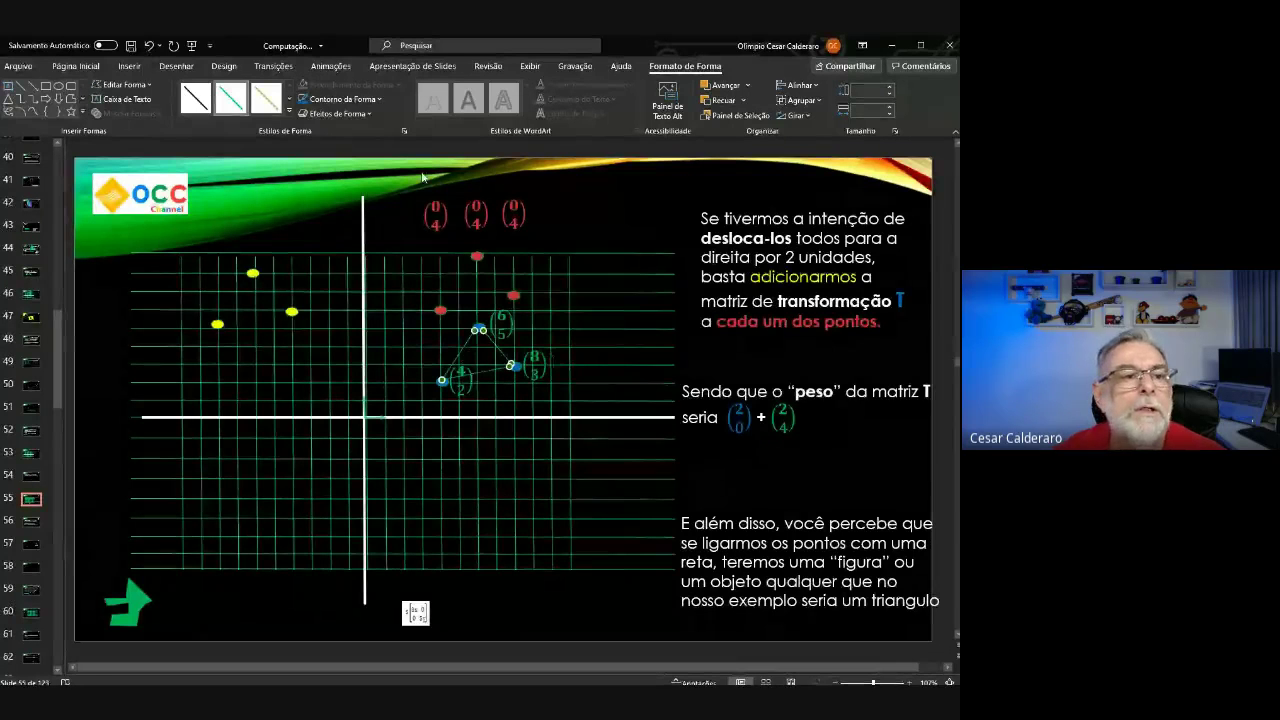
# Set the outline weight of the three selected triangle sides to 2¼ pt.
pyautogui.click(379, 103)
pyautogui.click(357, 206)
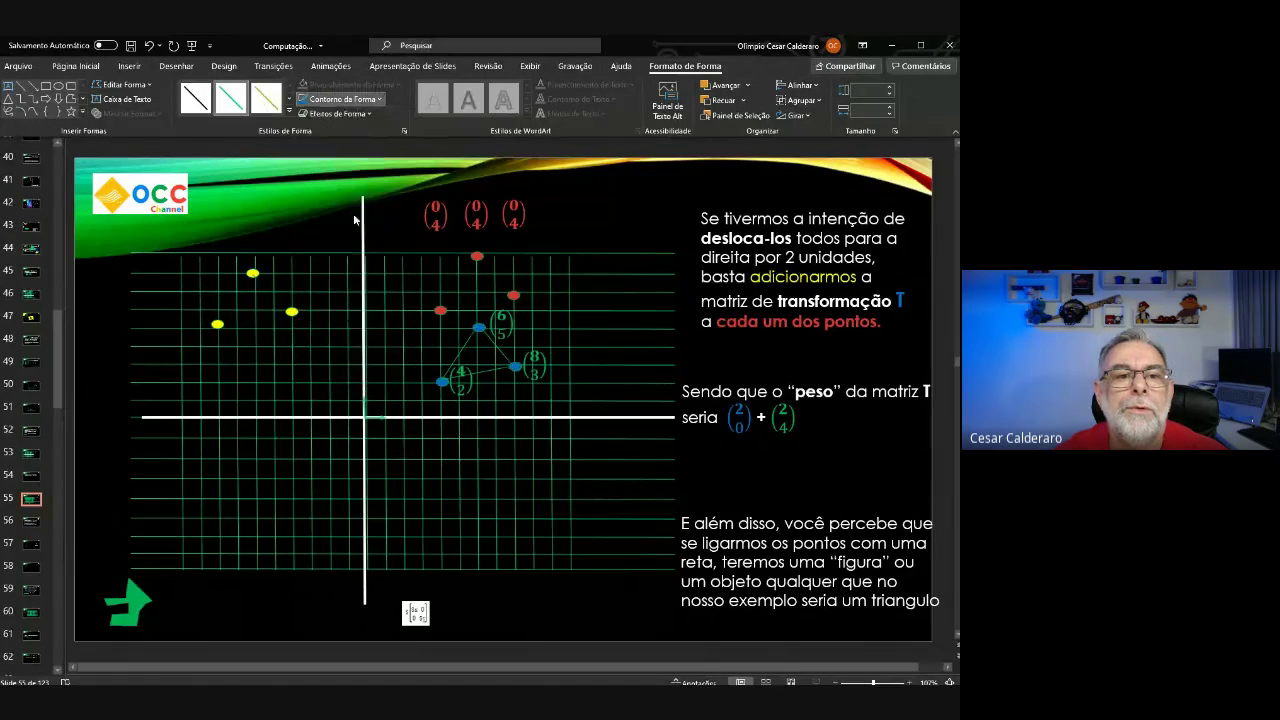
pyautogui.click(383, 103)
pyautogui.moveTo(365, 333)
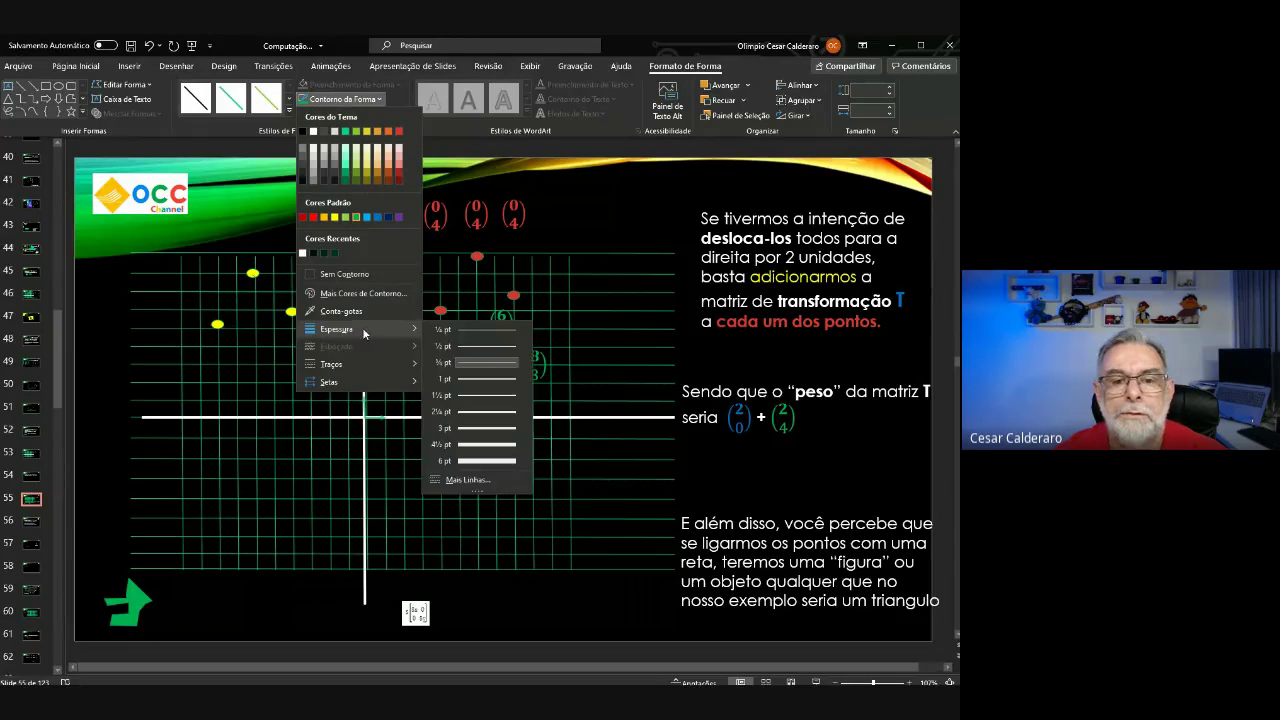
pyautogui.click(480, 418)
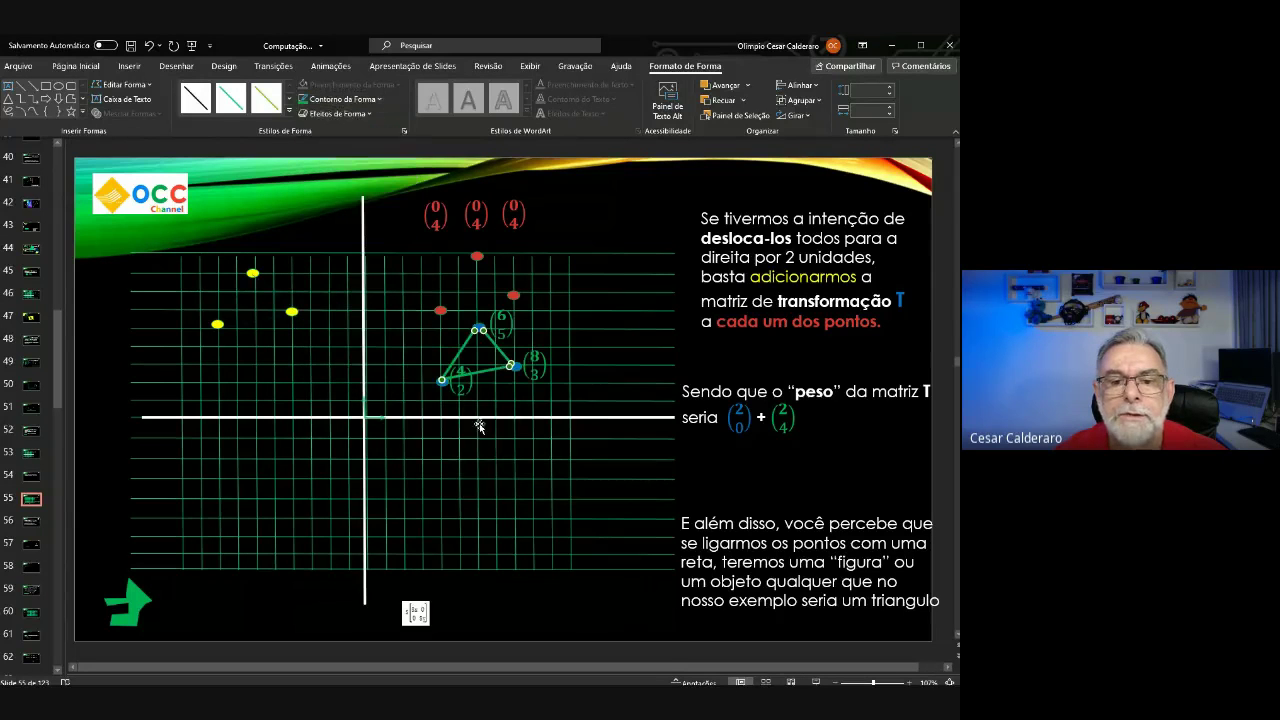
pyautogui.click(577, 223)
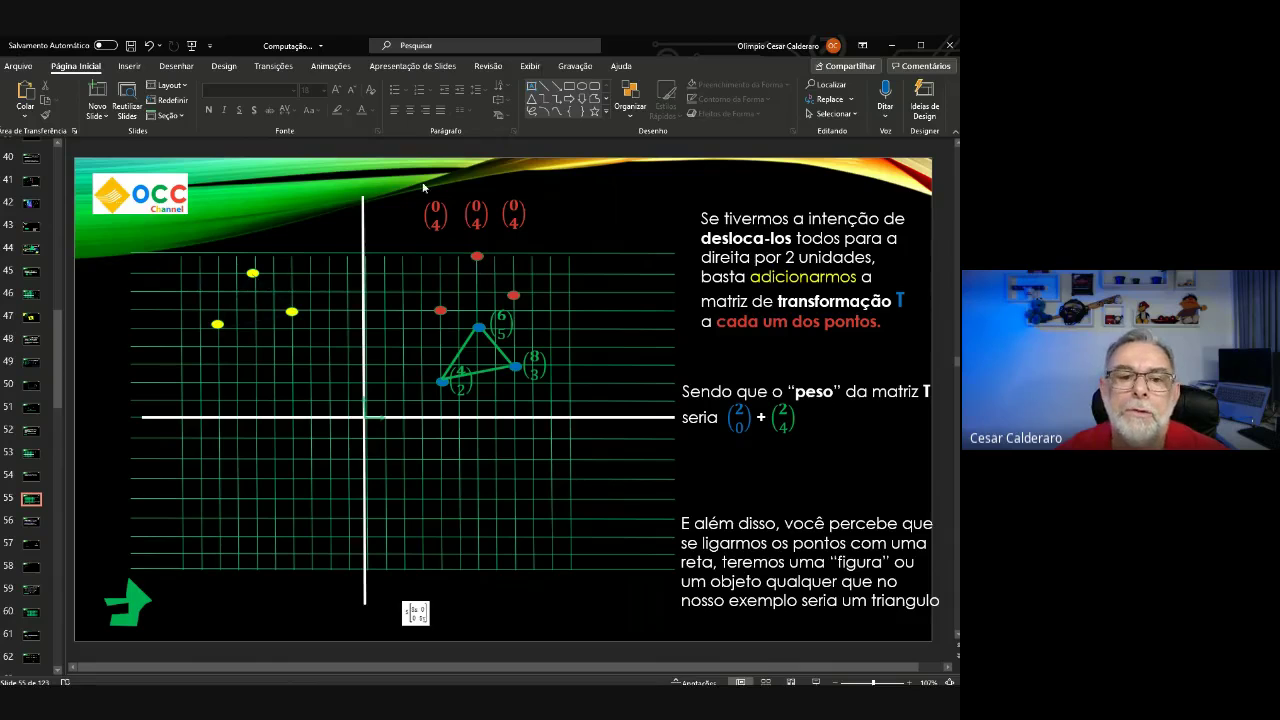
# Drag the red (0,4) labels up to the top area of the slide.
pyautogui.moveTo(401, 178); pyautogui.dragTo(544, 246)
pyautogui.click(514, 214)
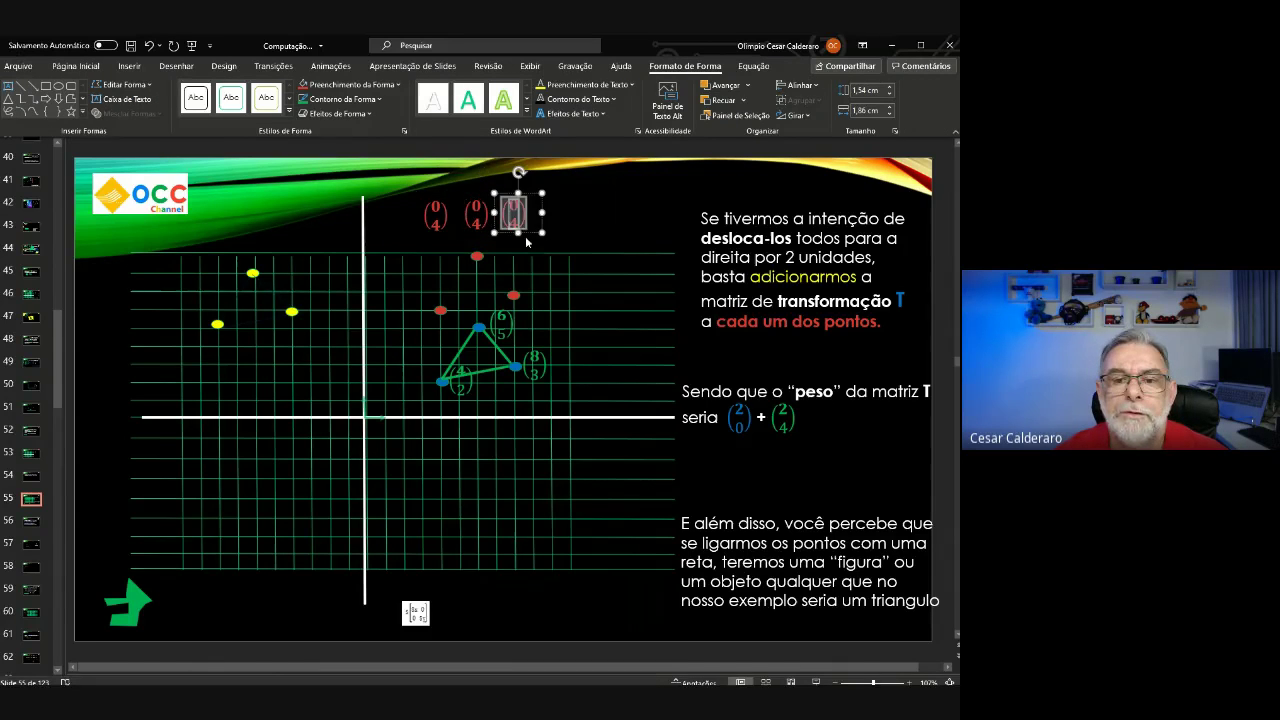
pyautogui.moveTo(514, 214); pyautogui.dragTo(656, 190)
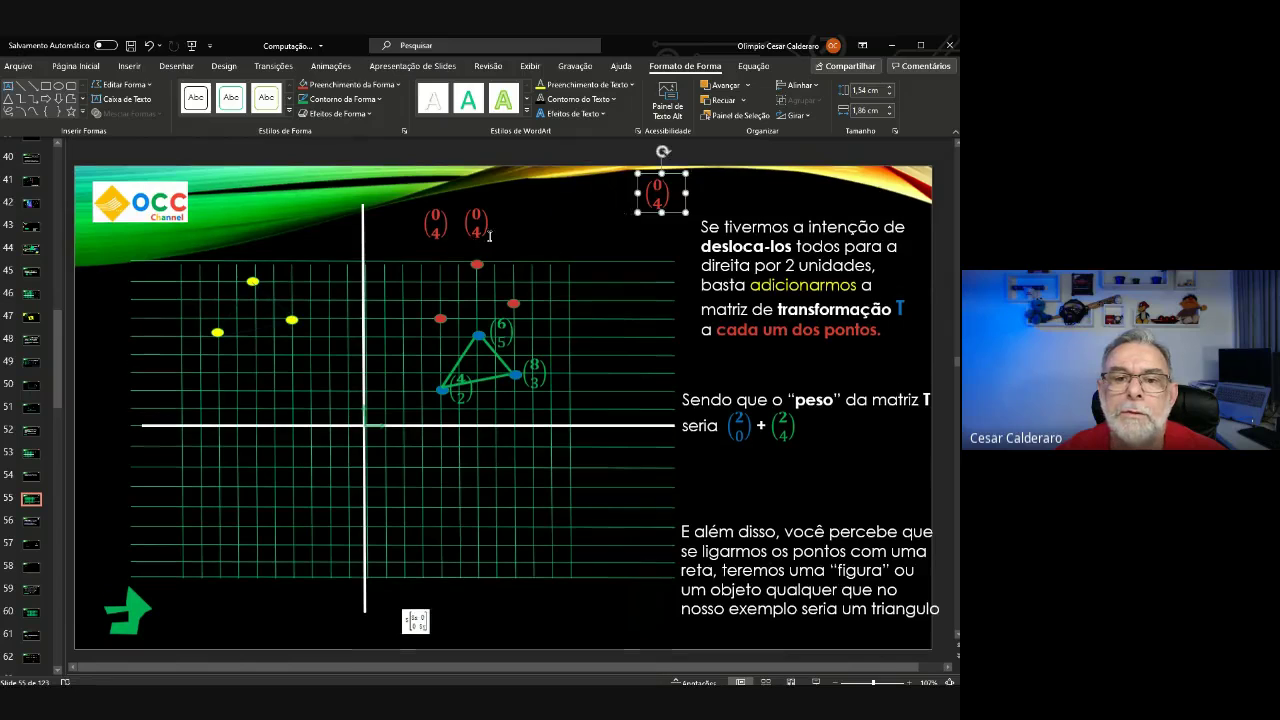
pyautogui.moveTo(489, 235); pyautogui.dragTo(630, 206)
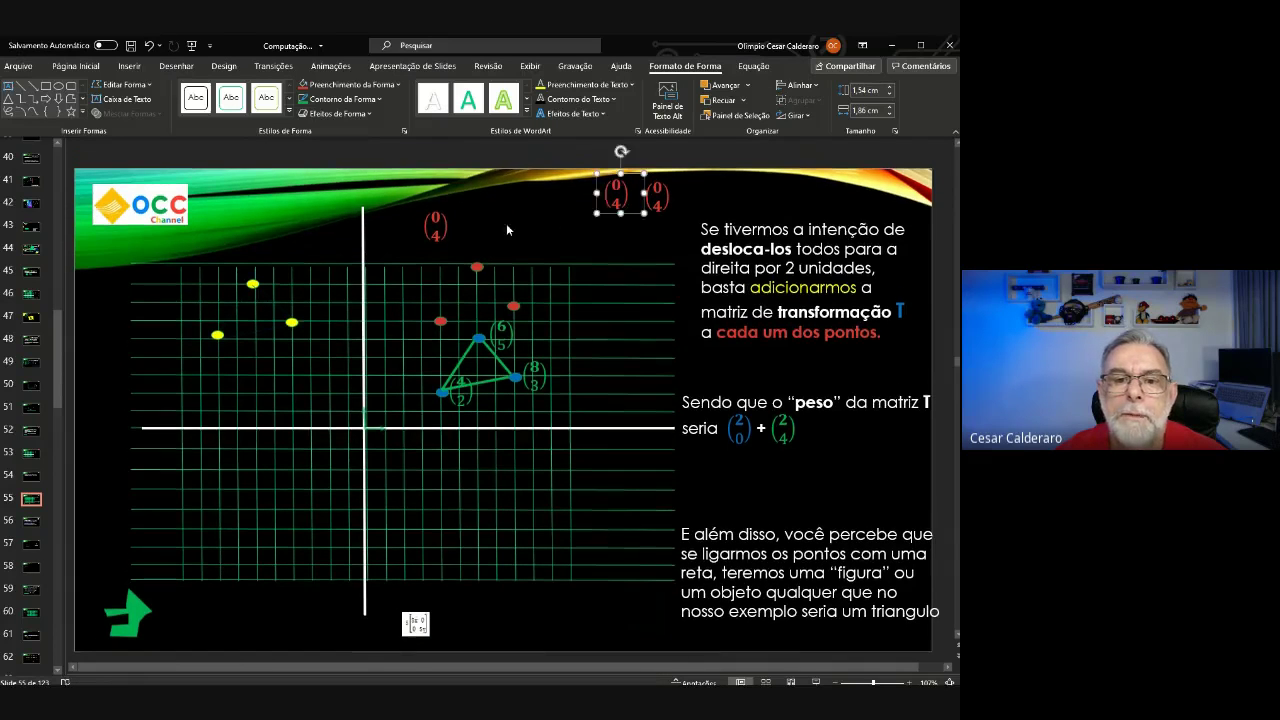
pyautogui.scroll(-1, 439, 235)
pyautogui.moveTo(439, 230); pyautogui.dragTo(491, 220)
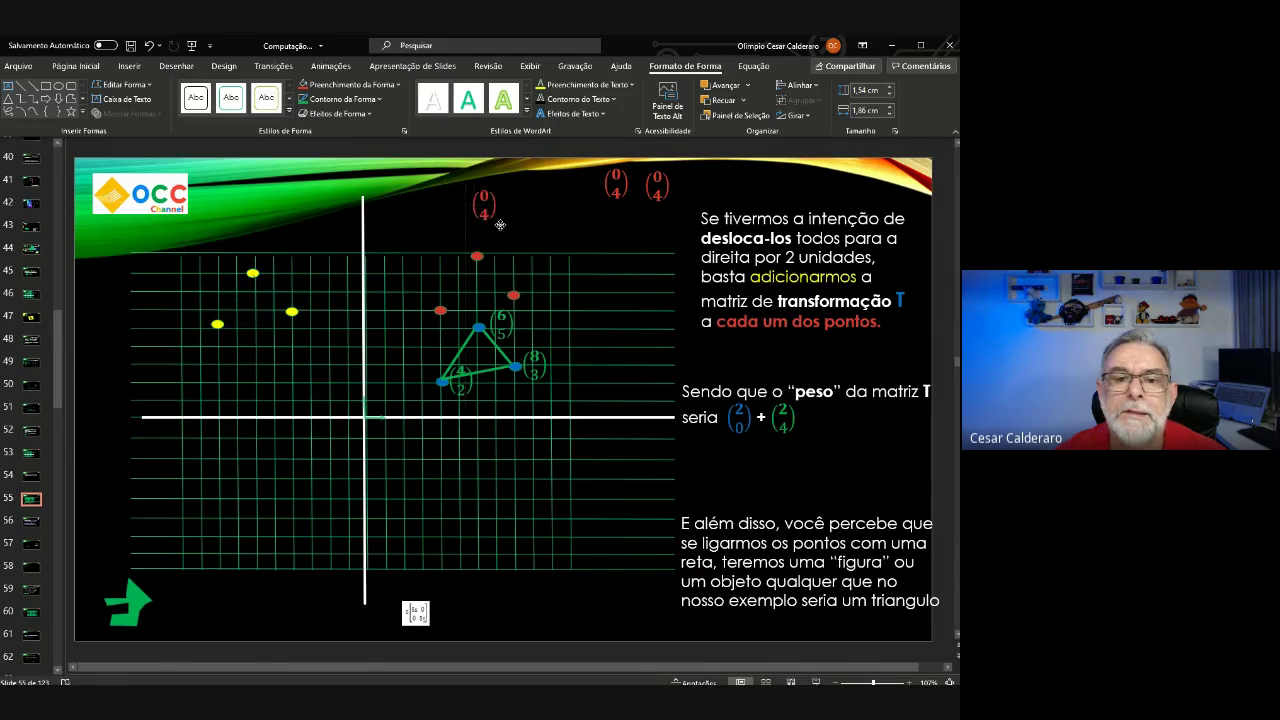
pyautogui.click(558, 228)
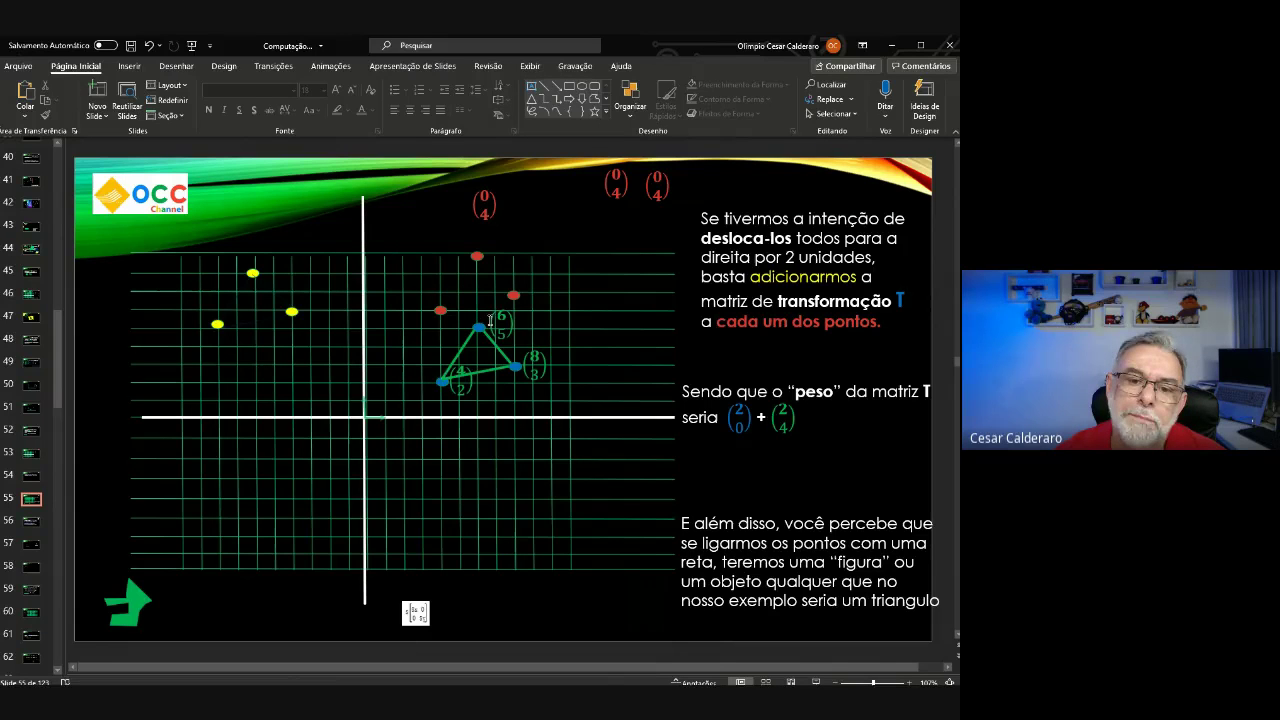
# Select the triangle's vertex dots, edges and the (8,3) label in turn to inspect them.
pyautogui.click(477, 327)
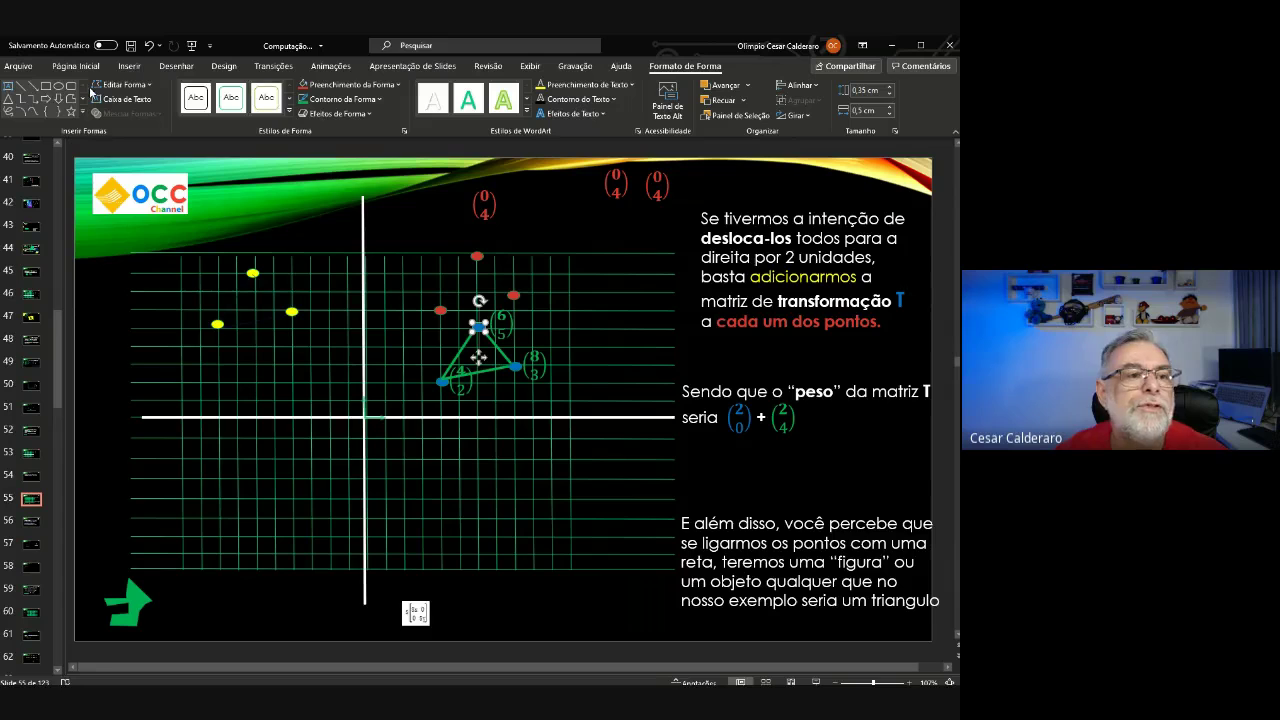
pyautogui.click(526, 328)
pyautogui.click(477, 327)
pyautogui.click(524, 366)
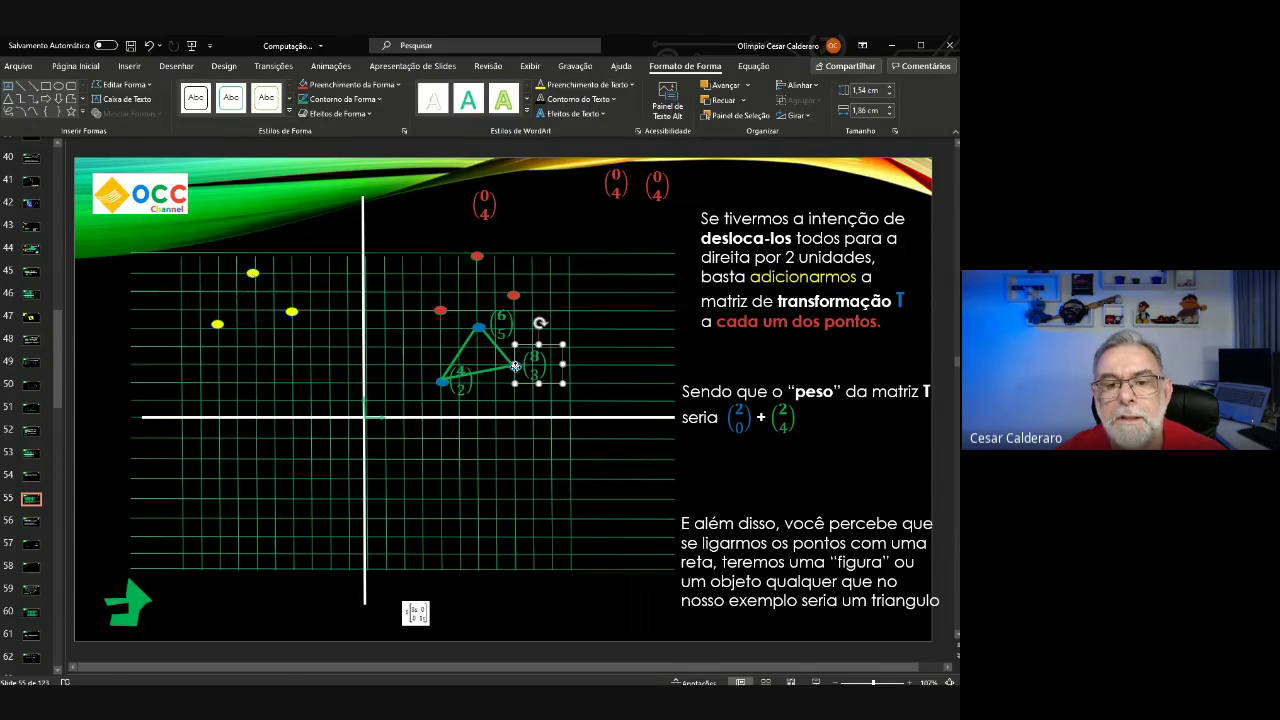
pyautogui.click(441, 383)
pyautogui.click(478, 328)
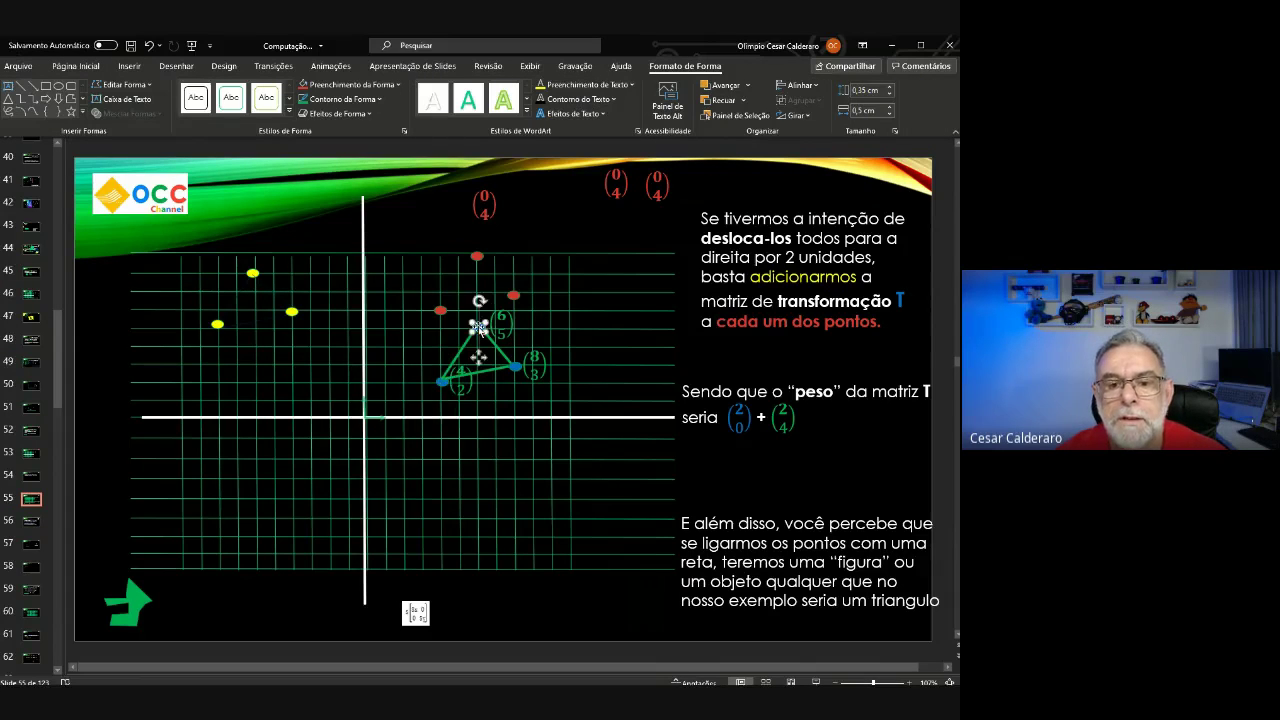
pyautogui.click(514, 366)
pyautogui.click(488, 373)
pyautogui.click(494, 347)
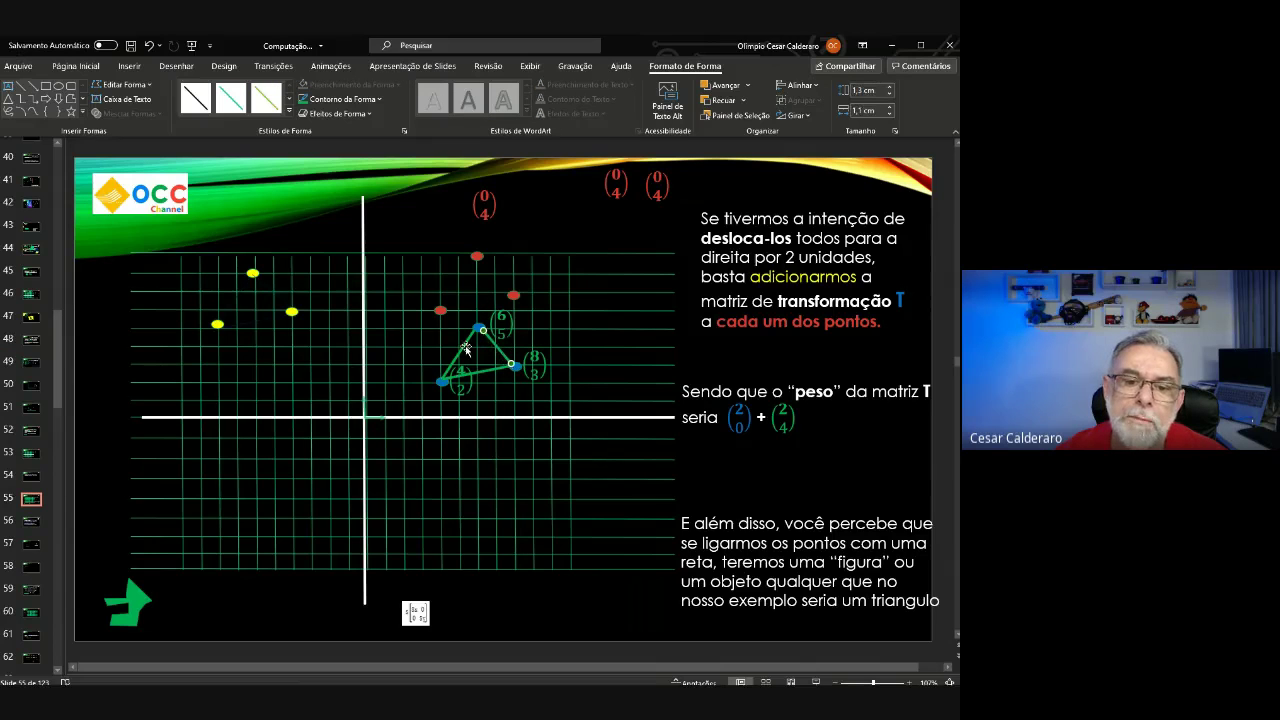
pyautogui.click(465, 347)
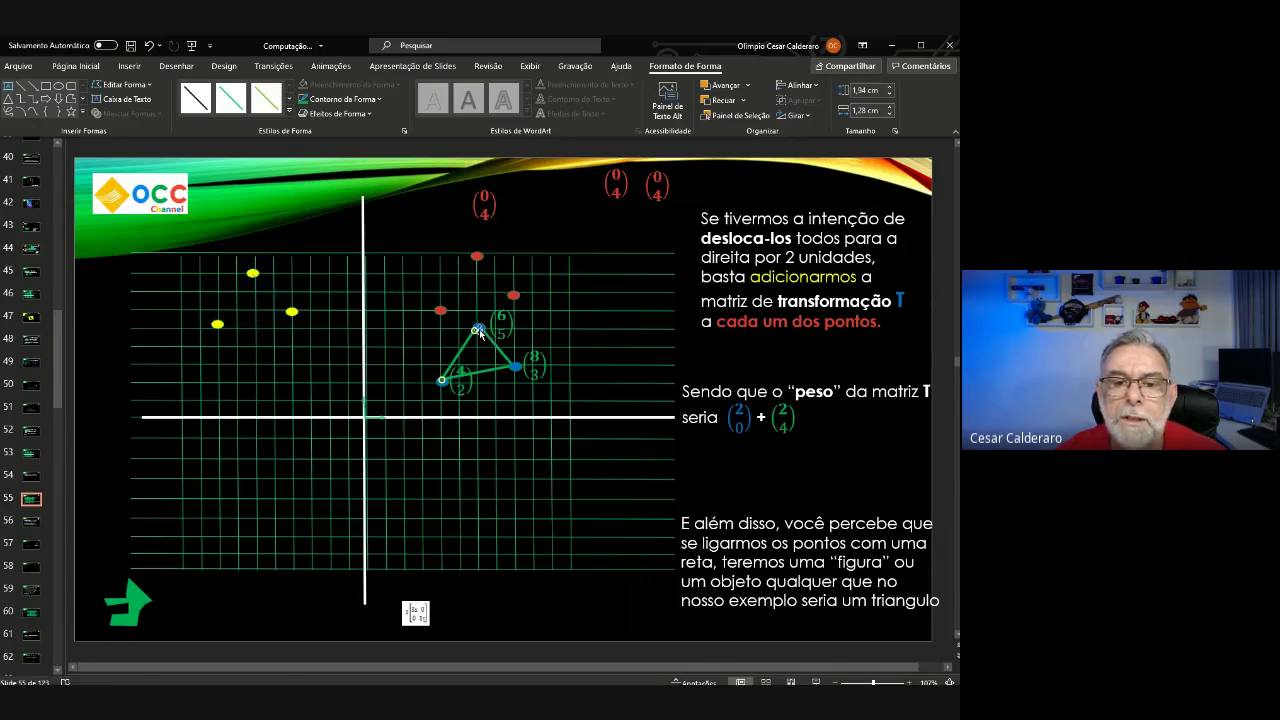
pyautogui.click(535, 366)
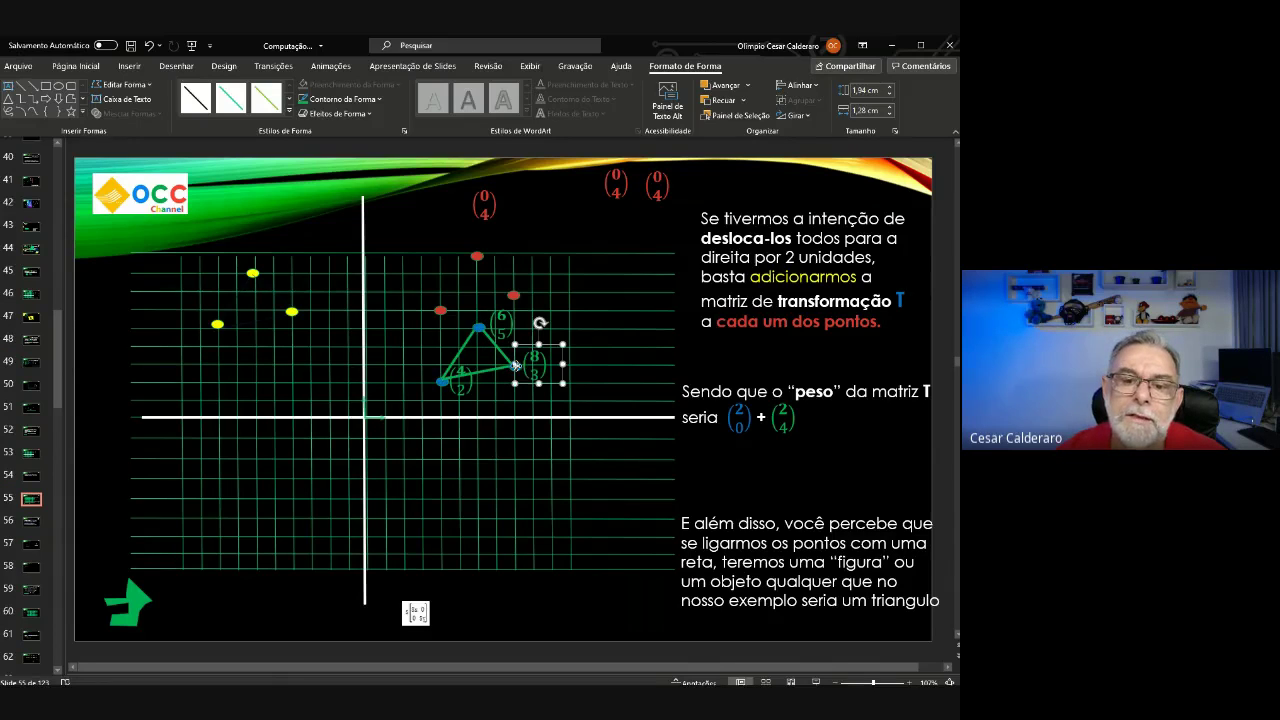
# Shift the top red (0,4) label further left, undoing an accidental extra move.
pyautogui.click(497, 203)
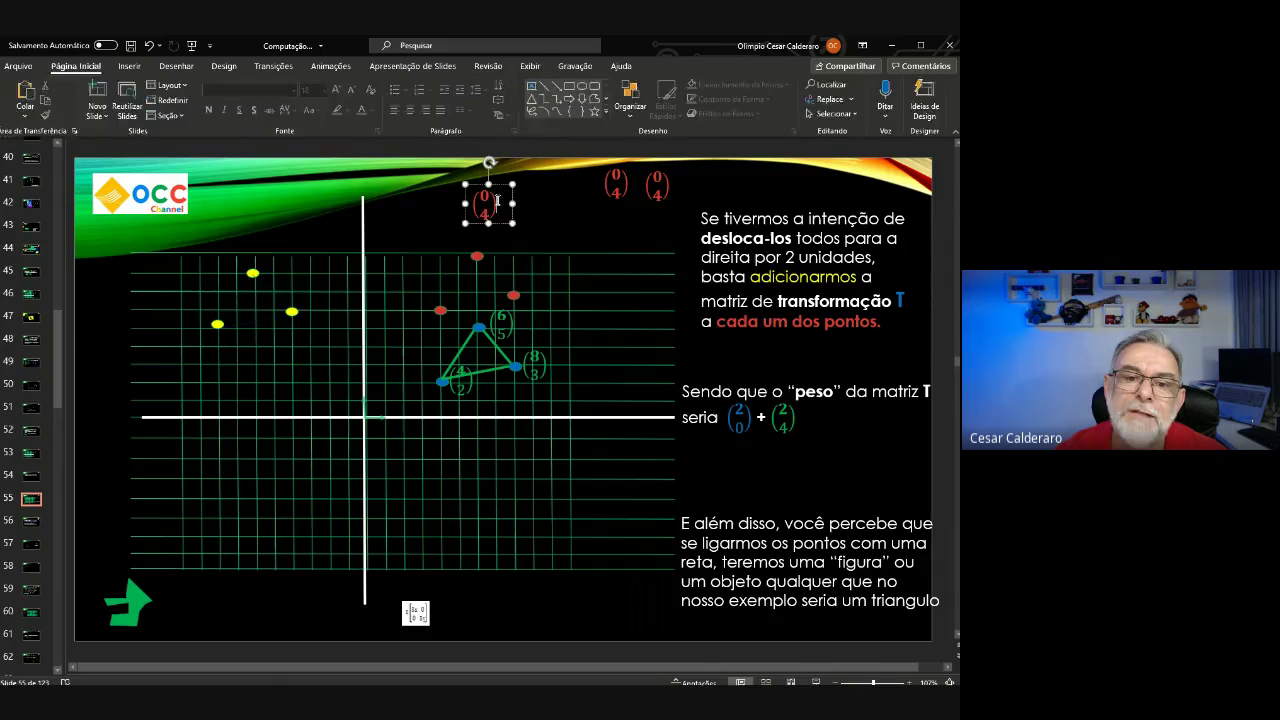
pyautogui.moveTo(499, 221); pyautogui.dragTo(452, 225)
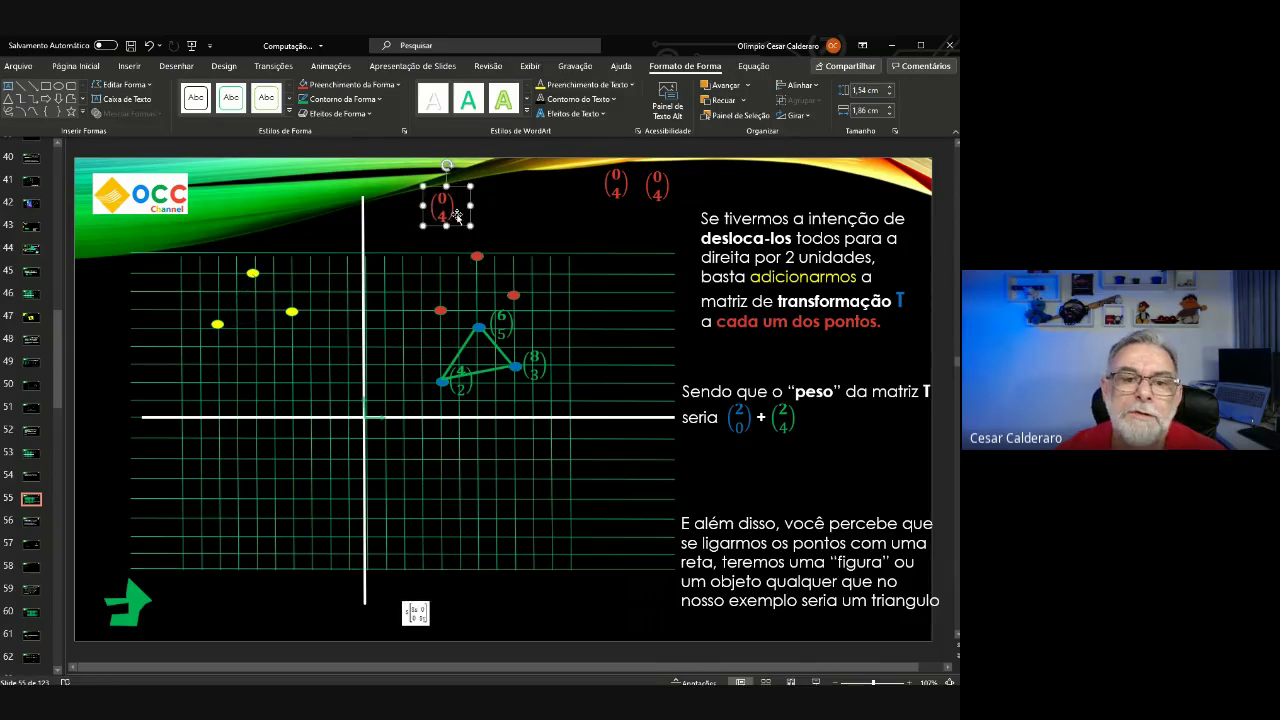
pyautogui.click(478, 206)
pyautogui.click(455, 207)
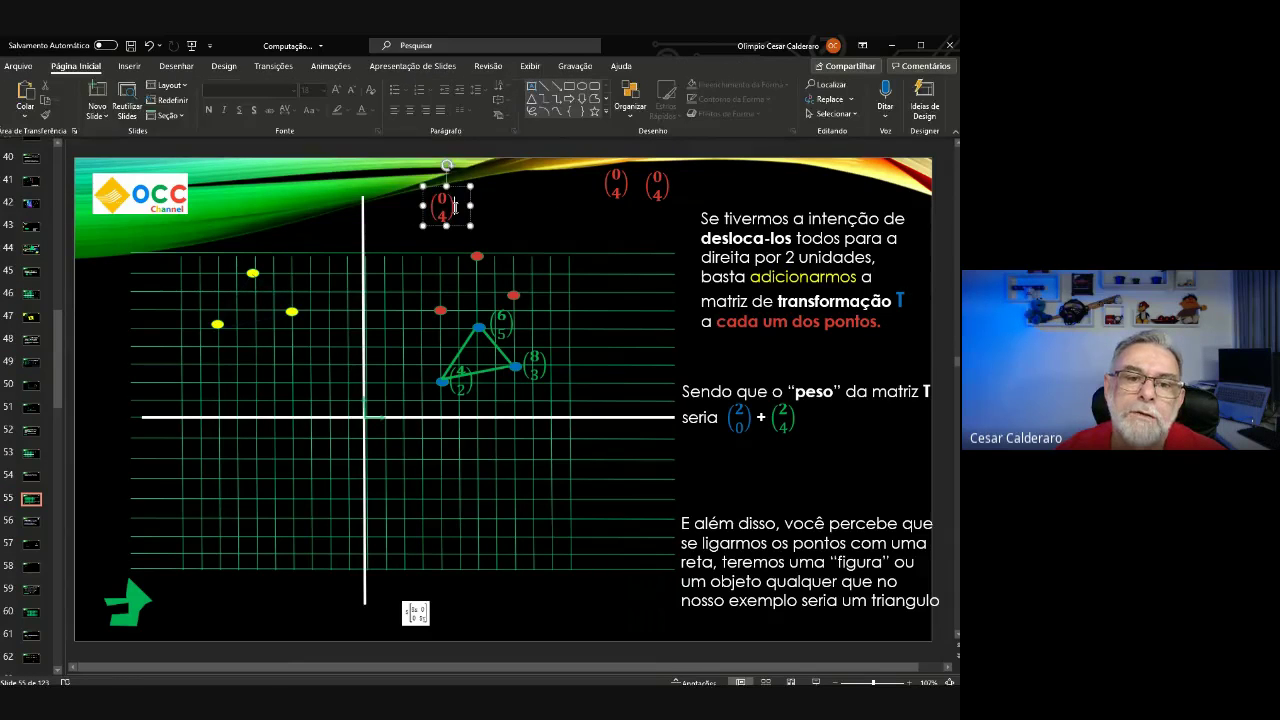
pyautogui.moveTo(455, 207); pyautogui.dragTo(543, 234)
pyautogui.hotkey('ctrl', 'z')
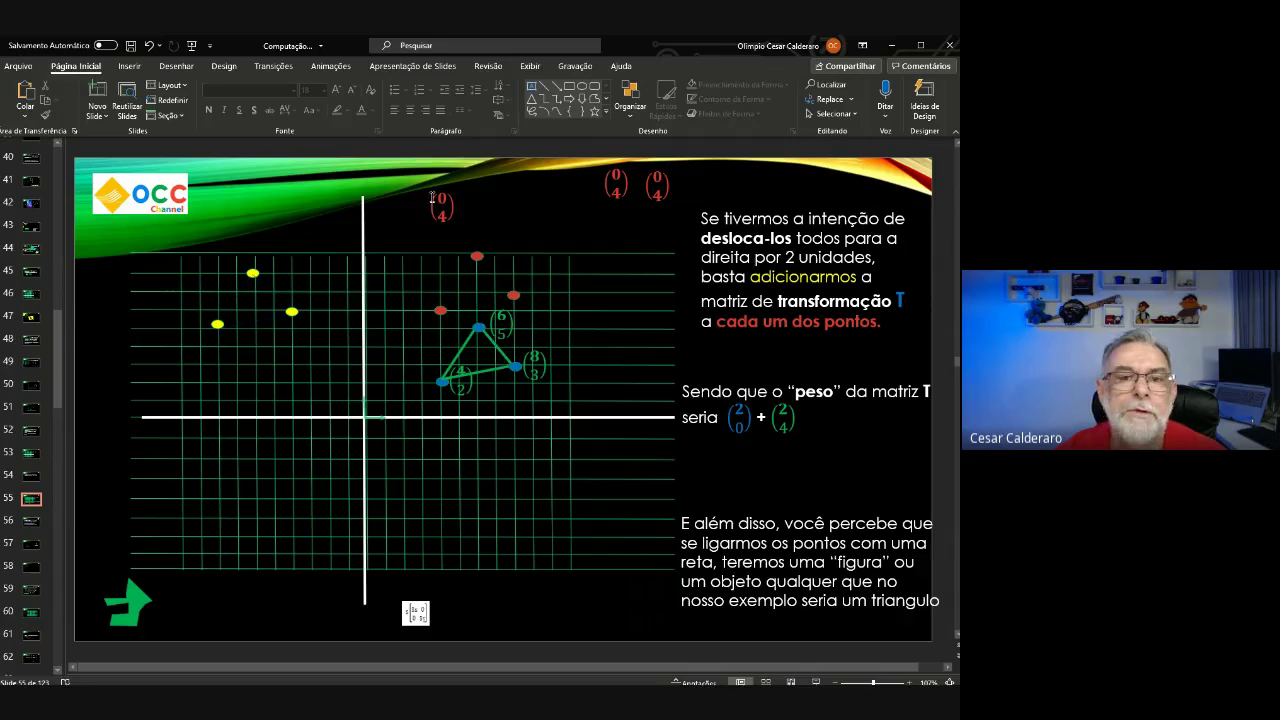
# Draw a green triangle and use Edit Points to drag its apex down into a new shape.
pyautogui.click(532, 99)
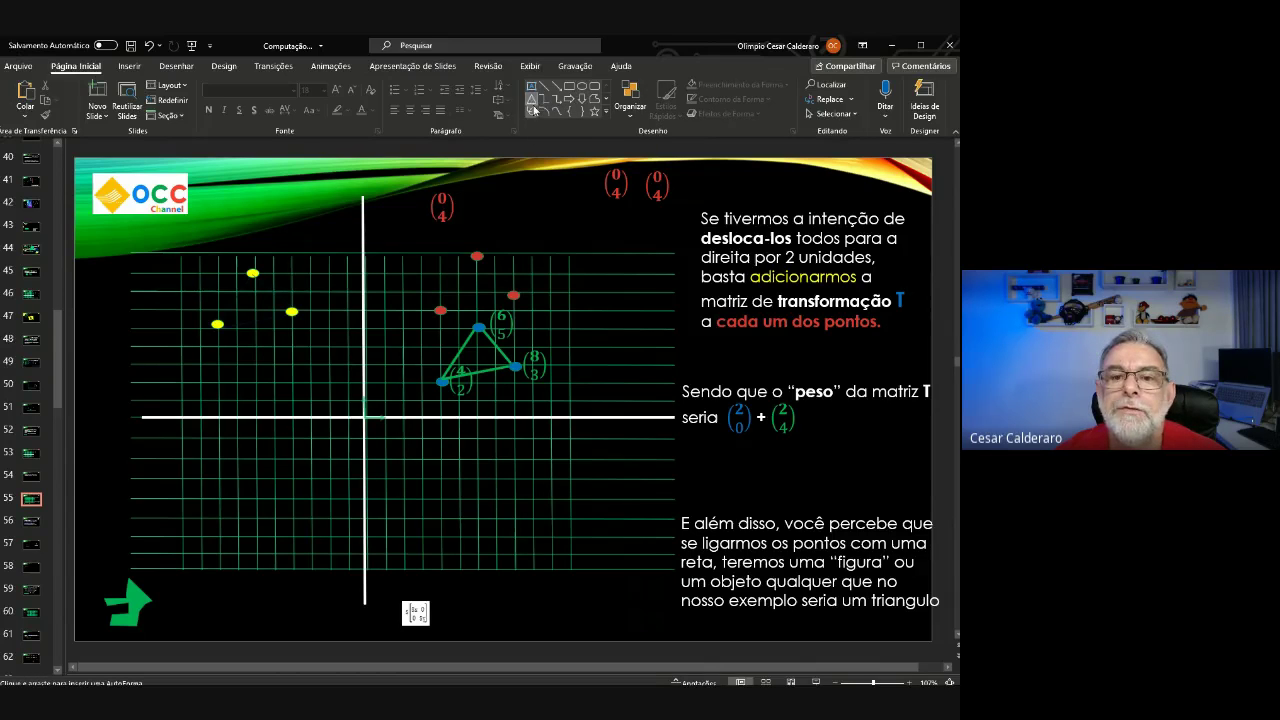
pyautogui.moveTo(516, 197); pyautogui.dragTo(590, 231)
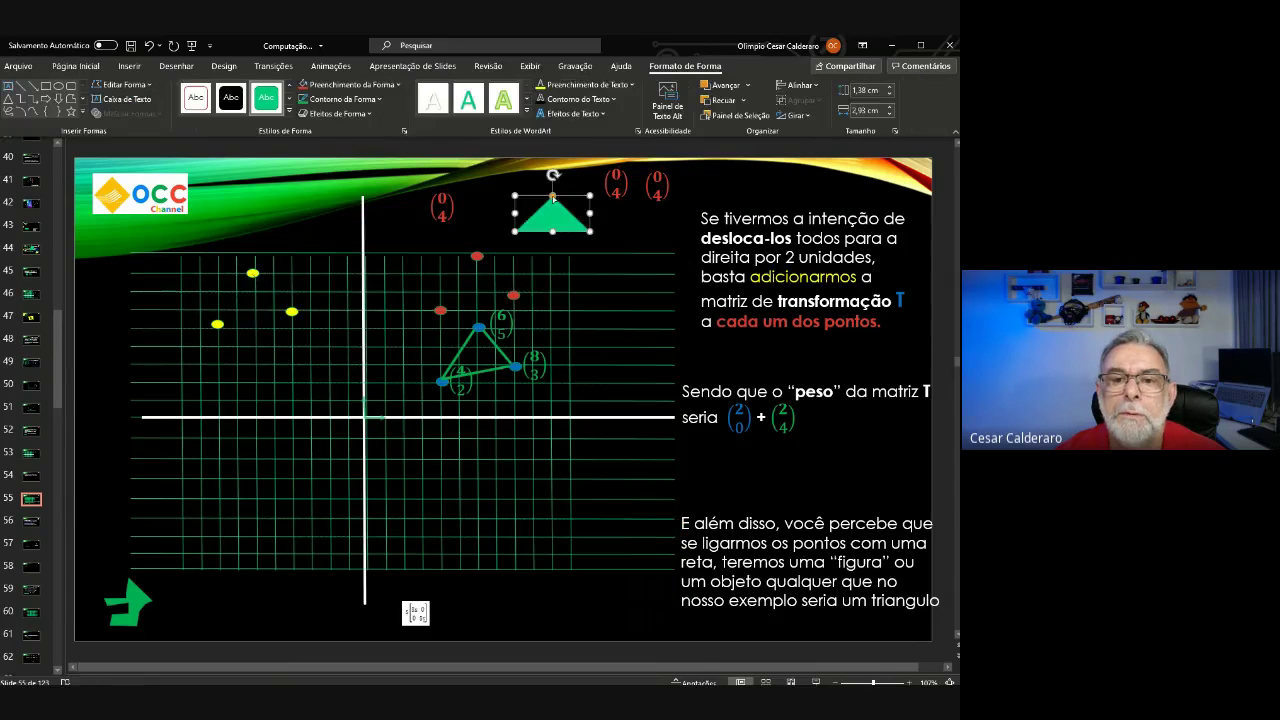
pyautogui.click(120, 85)
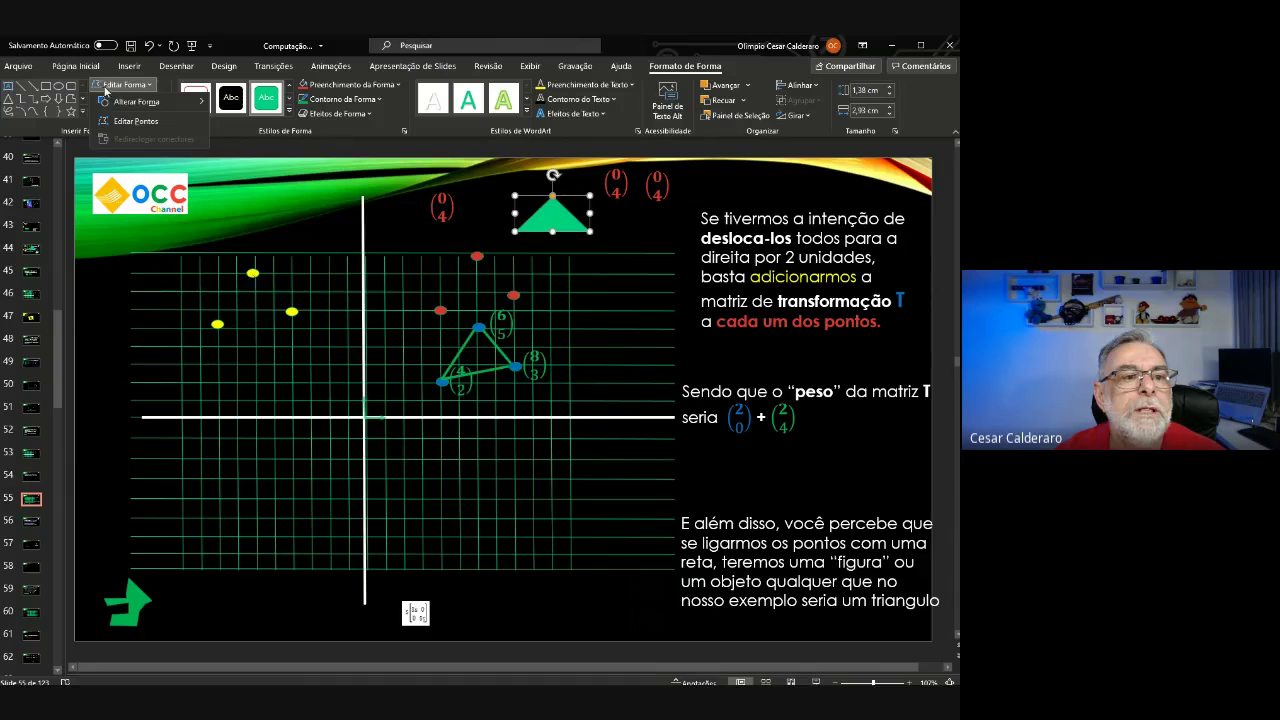
pyautogui.click(135, 121)
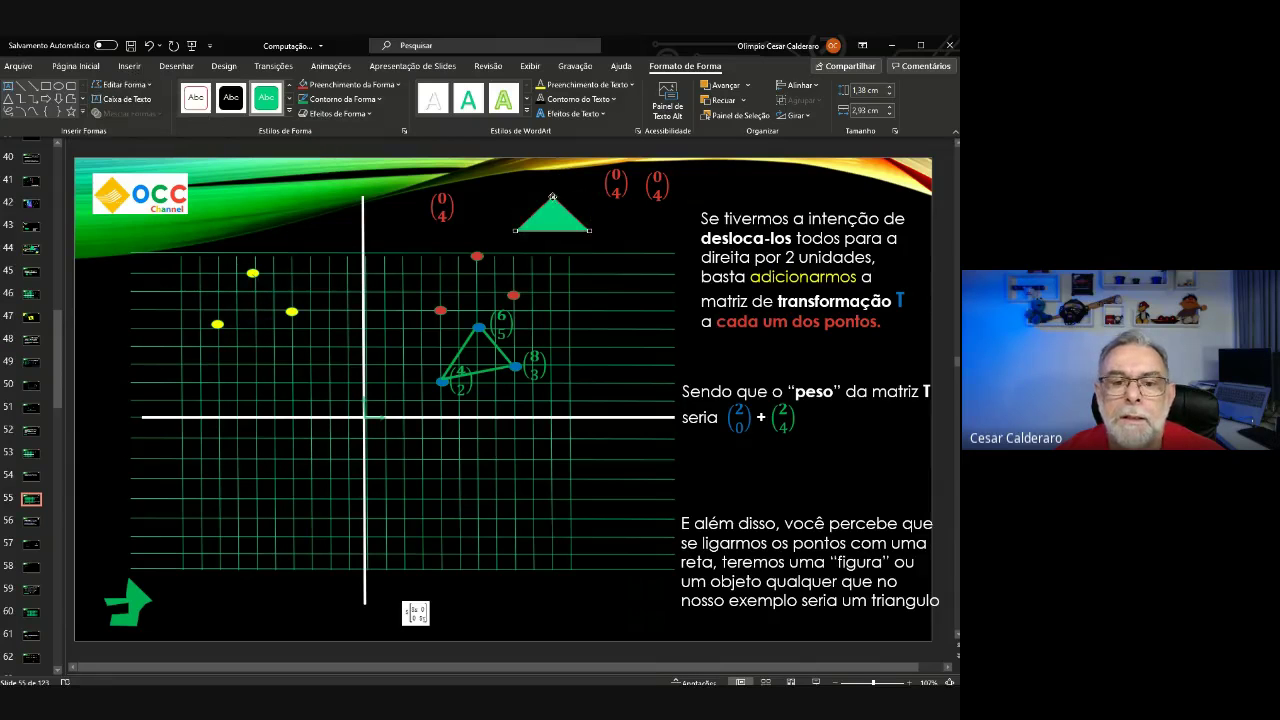
pyautogui.click(552, 197)
pyautogui.moveTo(568, 191); pyautogui.dragTo(495, 355)
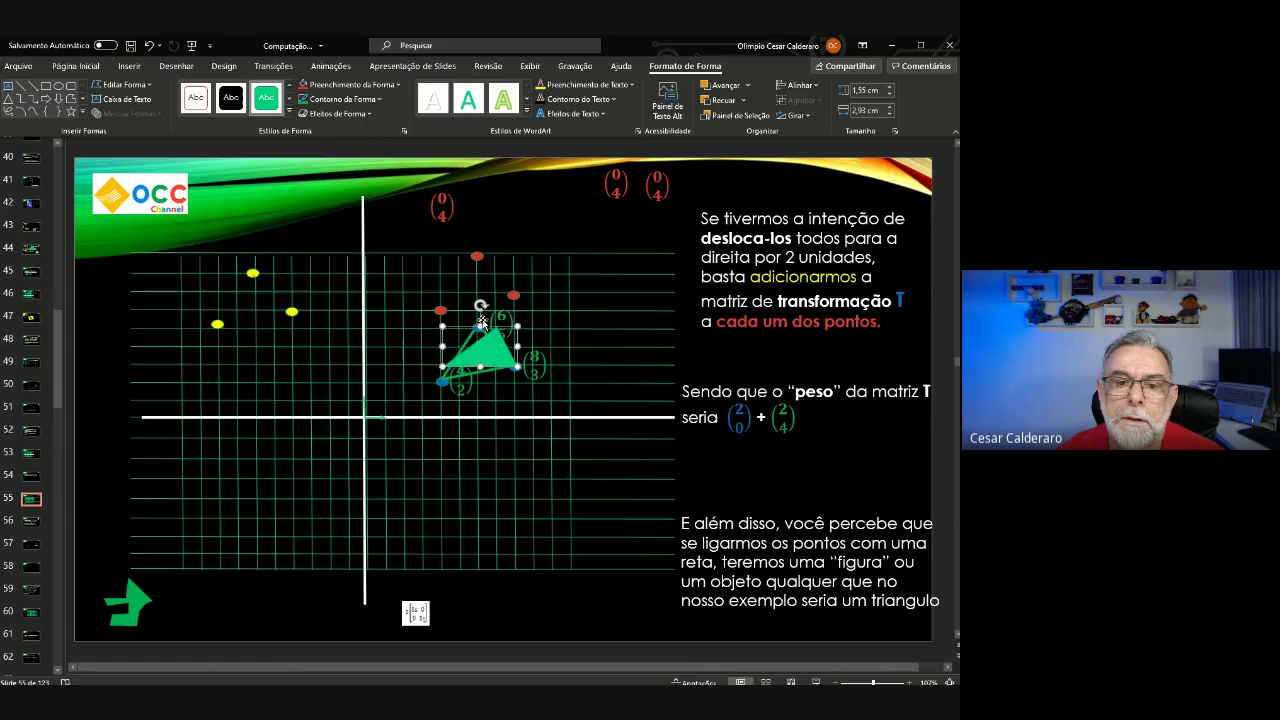
# Move the green triangle up so its corners sit on the three red translated points.
pyautogui.moveTo(481, 305); pyautogui.dragTo(479, 350)
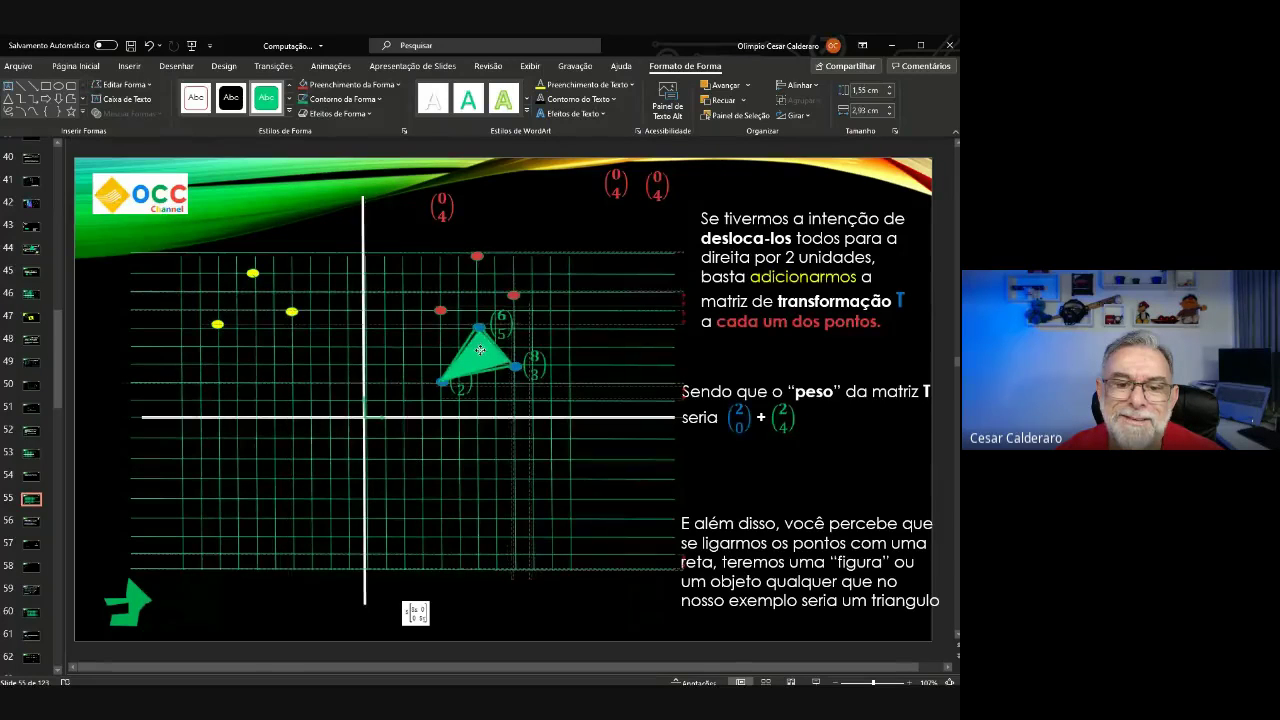
pyautogui.click(481, 358)
pyautogui.moveTo(481, 358); pyautogui.dragTo(479, 362)
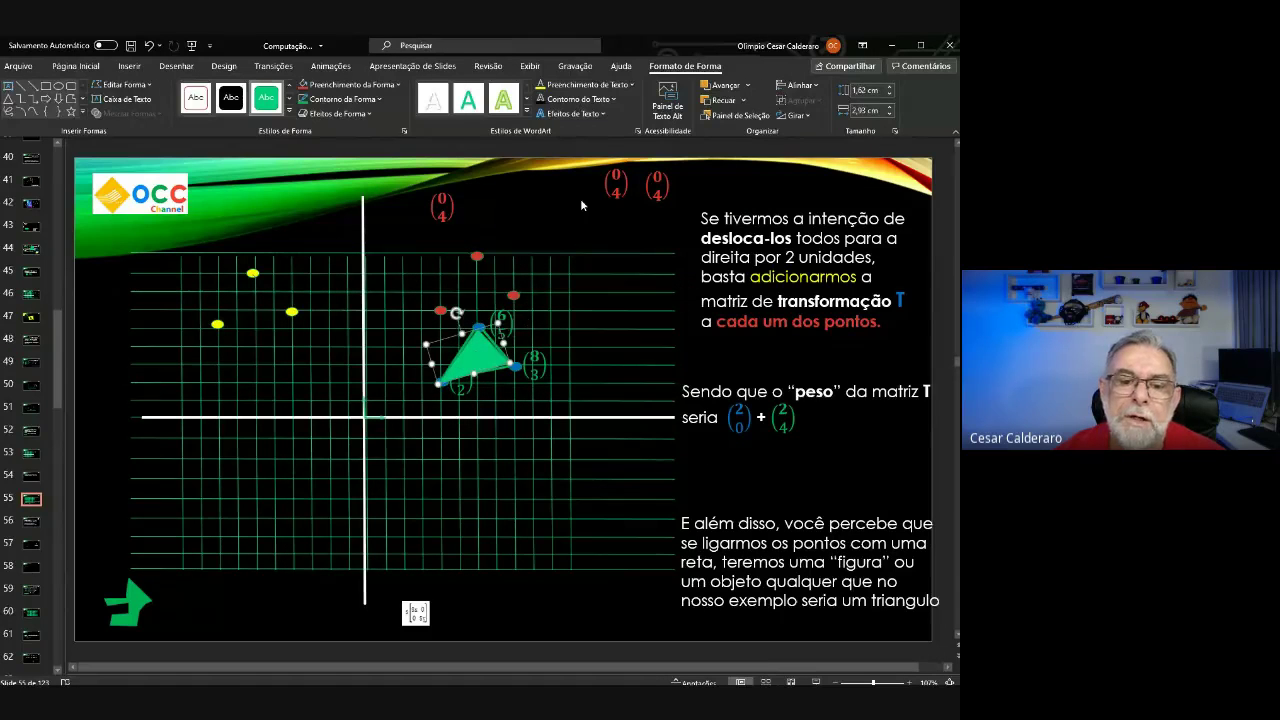
pyautogui.press('Escape')
pyautogui.moveTo(477, 362); pyautogui.dragTo(477, 285)
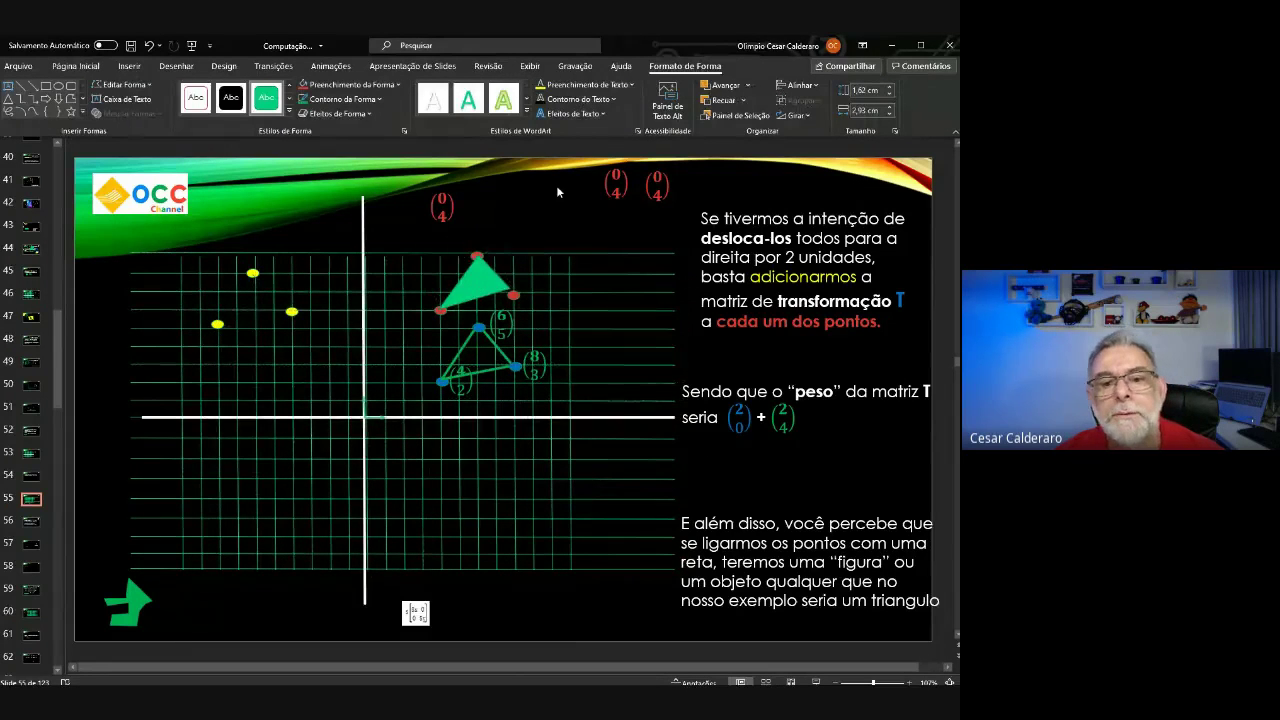
pyautogui.click(560, 268)
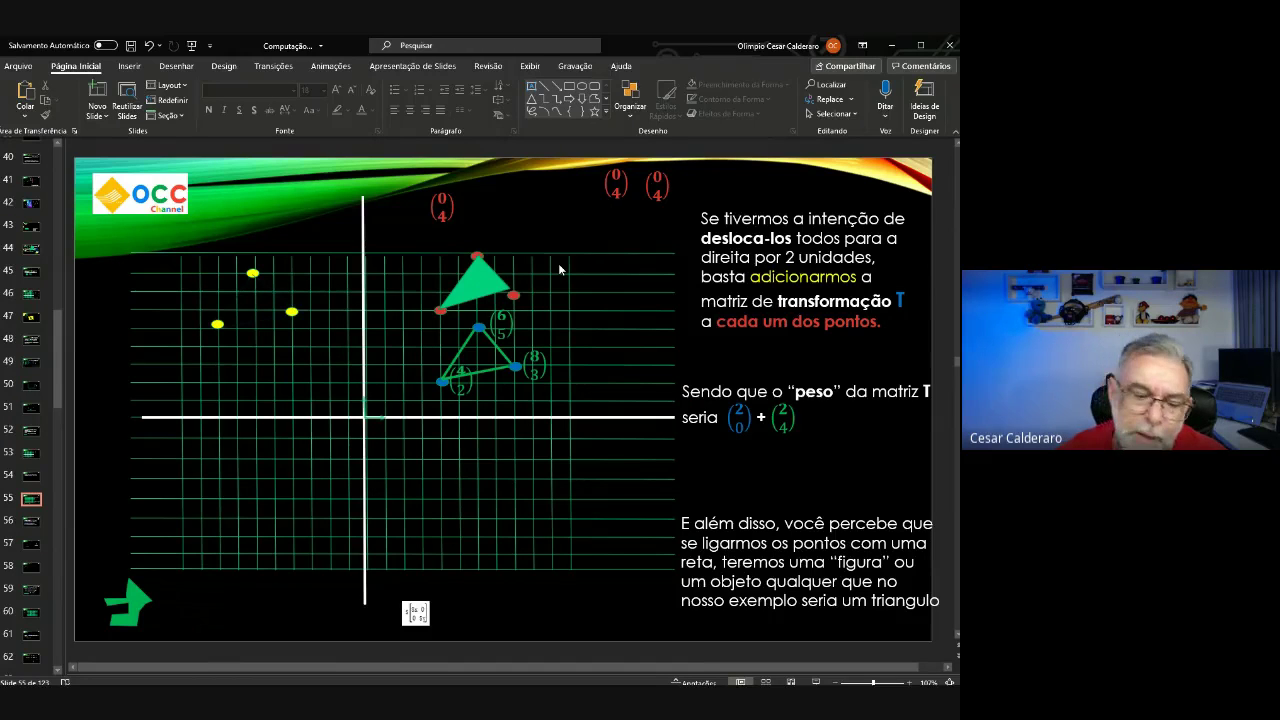
# Shrink the scaling-matrix S image and place it at the bottom-left beside the green arrow.
pyautogui.click(415, 613)
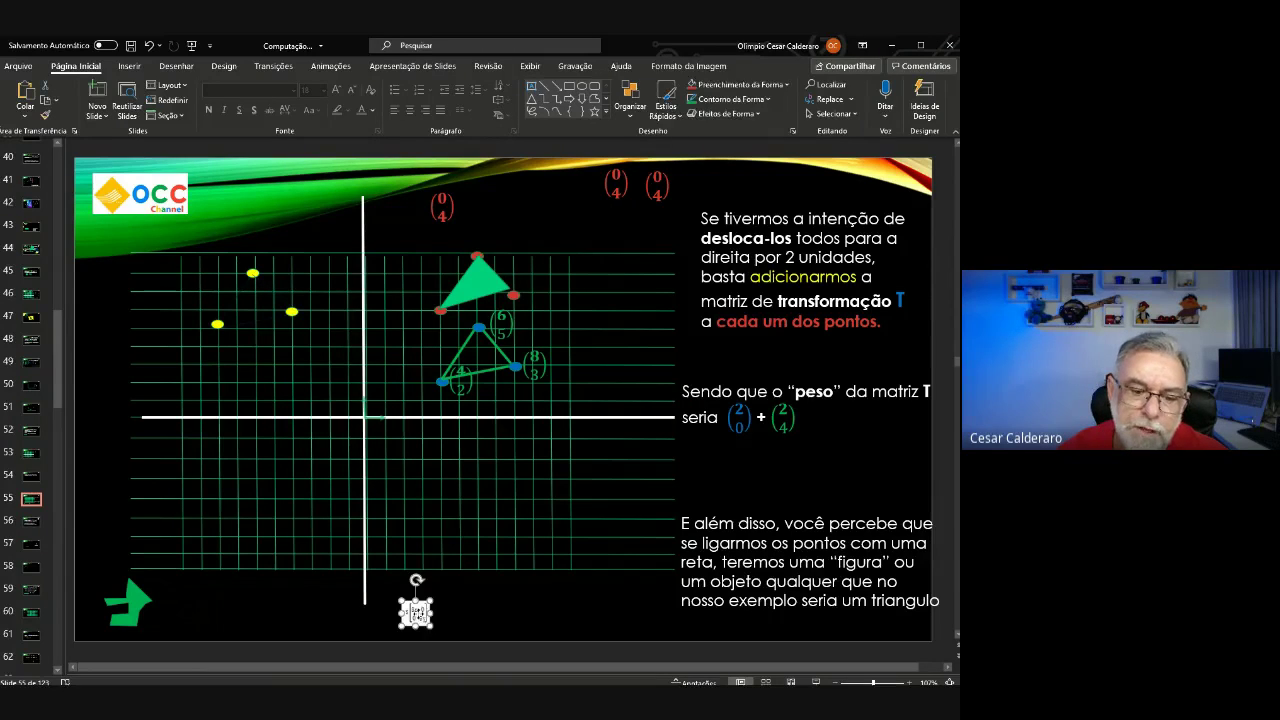
pyautogui.moveTo(415, 613)
pyautogui.mouseDown()
pyautogui.moveTo(389, 406)
pyautogui.moveTo(333, 225)
pyautogui.moveTo(505, 366)
pyautogui.mouseUp()
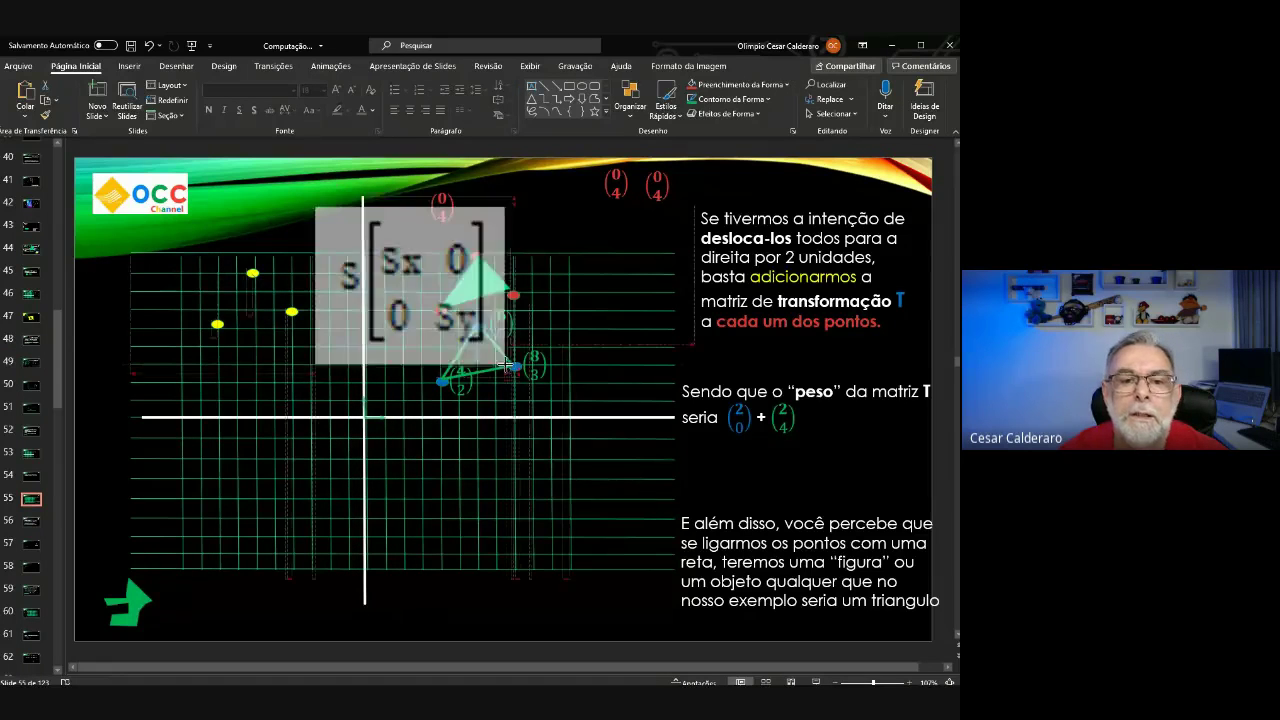
pyautogui.moveTo(415, 296); pyautogui.dragTo(290, 267)
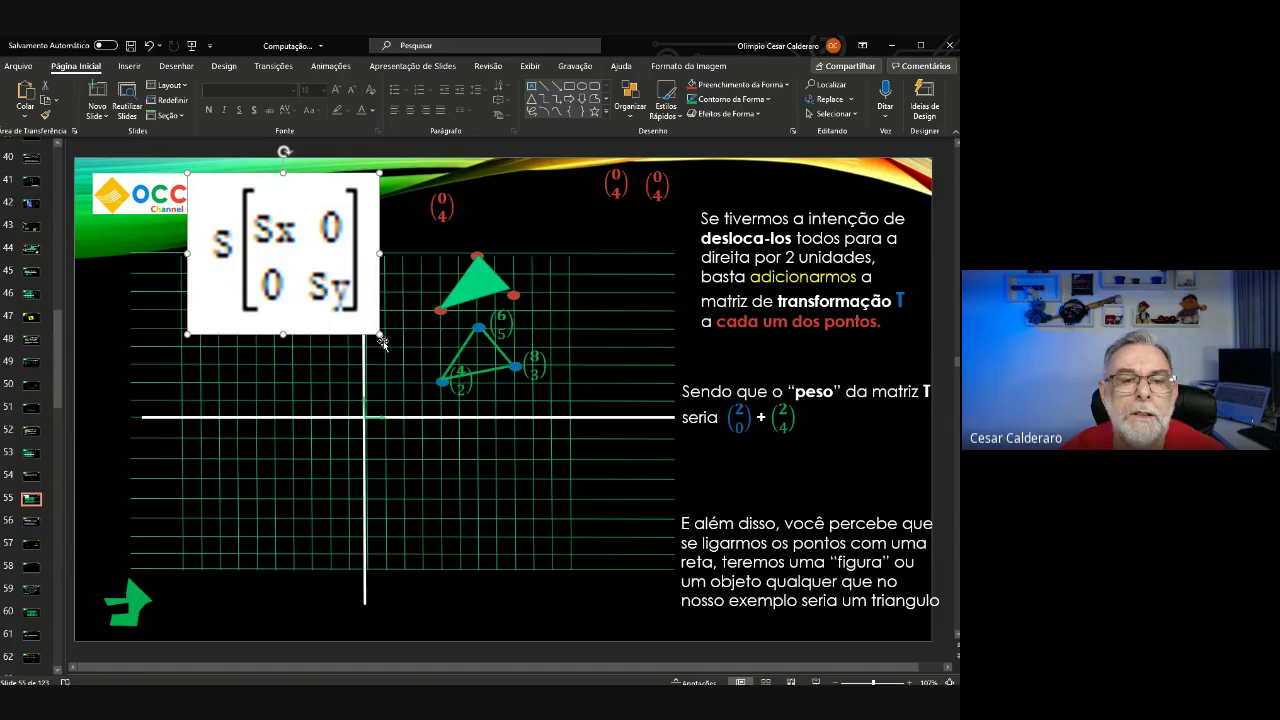
pyautogui.moveTo(378, 333); pyautogui.dragTo(297, 264)
pyautogui.moveTo(266, 222); pyautogui.dragTo(252, 215)
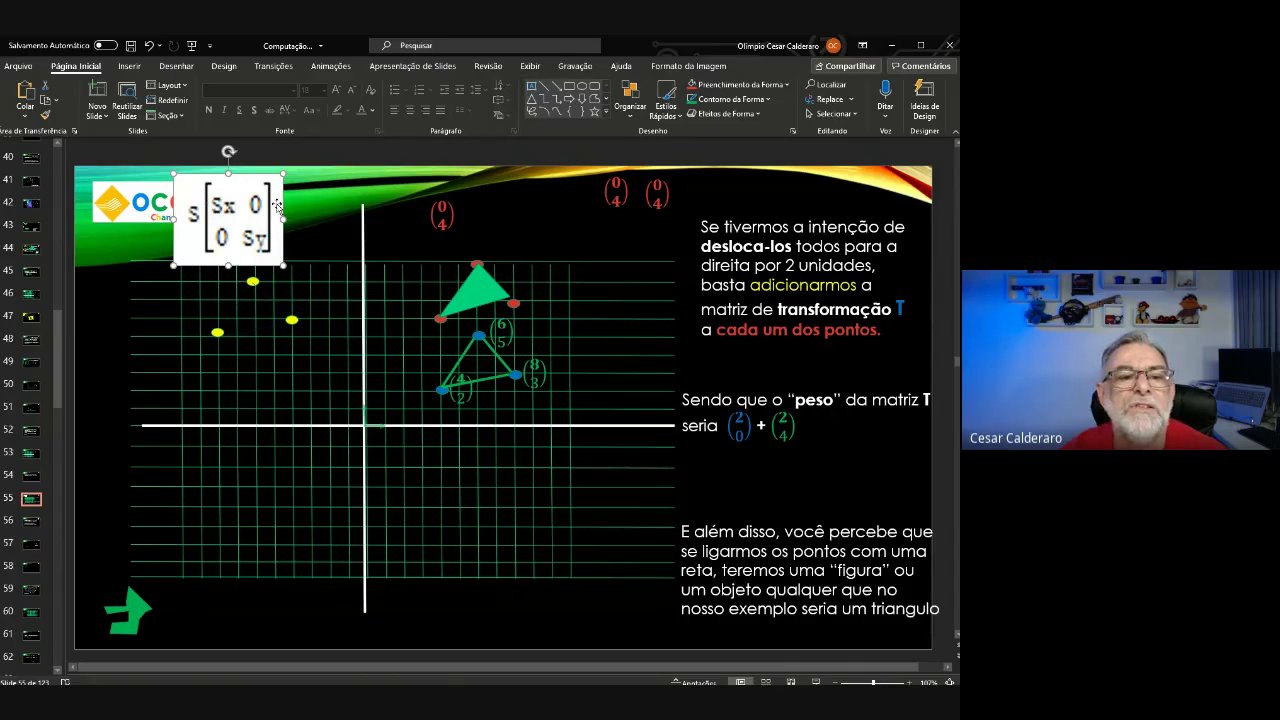
pyautogui.moveTo(283, 218); pyautogui.dragTo(280, 218)
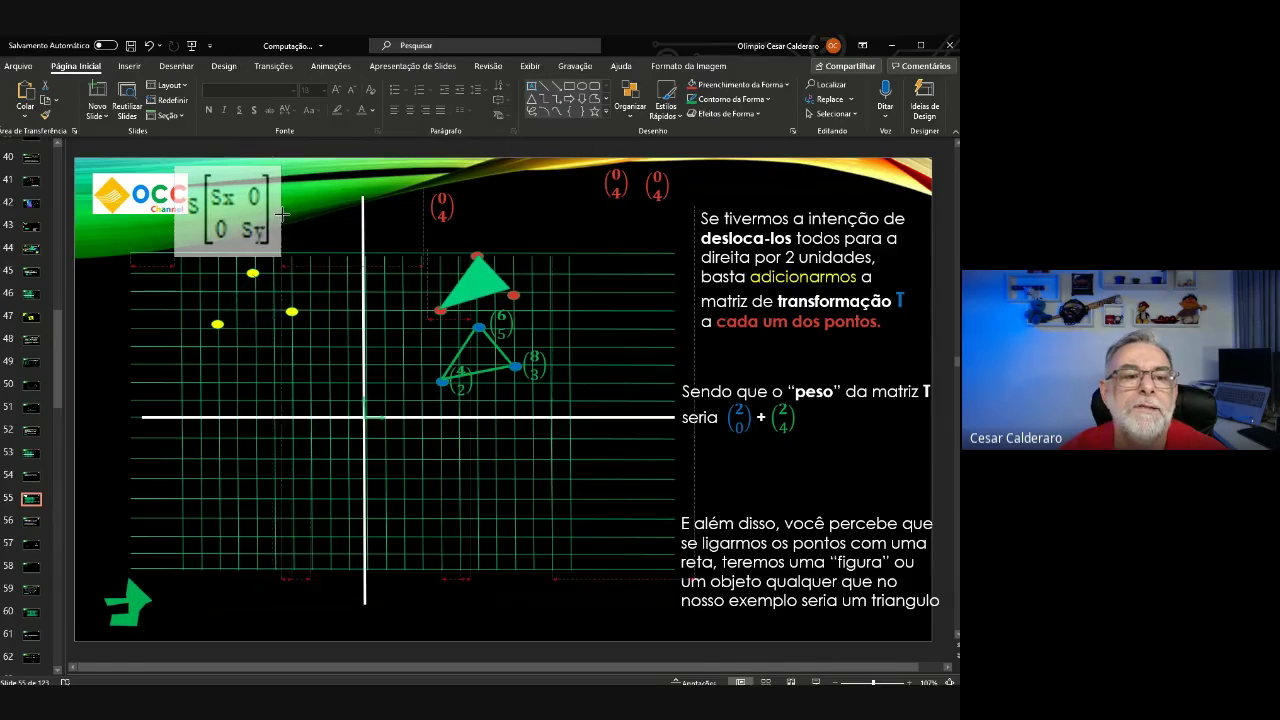
pyautogui.moveTo(278, 265); pyautogui.dragTo(264, 246)
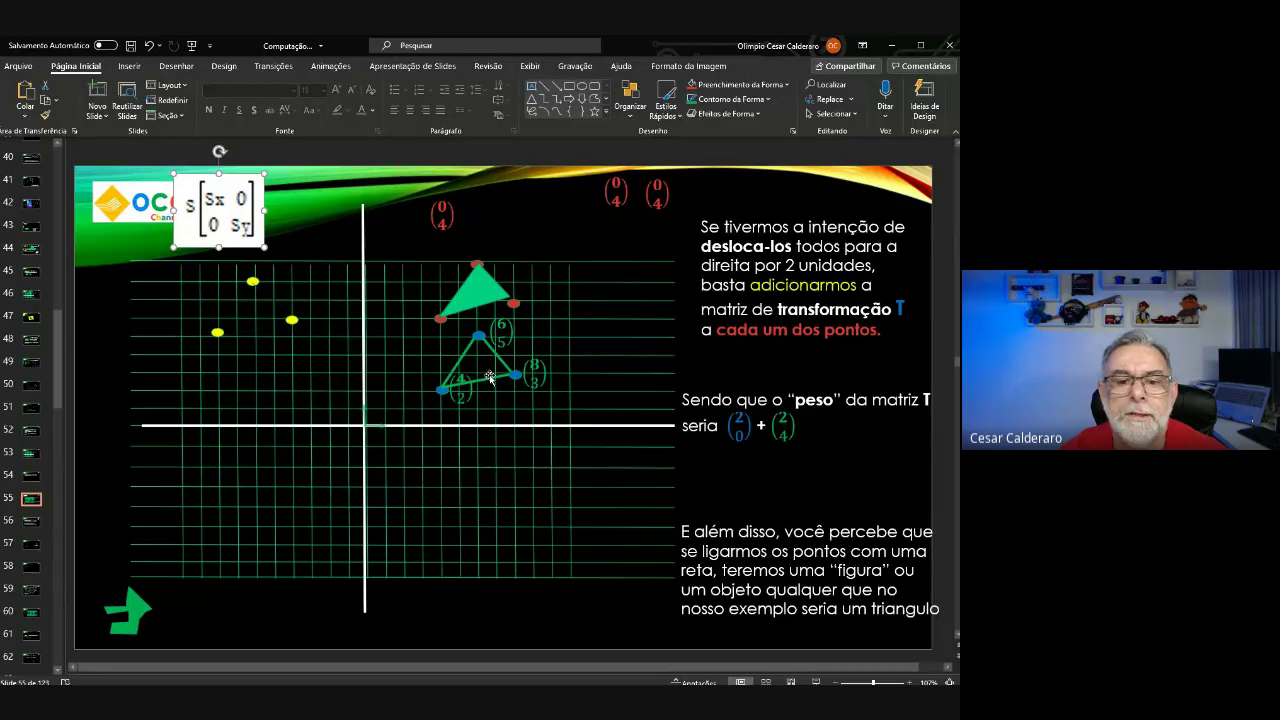
pyautogui.moveTo(247, 212); pyautogui.dragTo(258, 607)
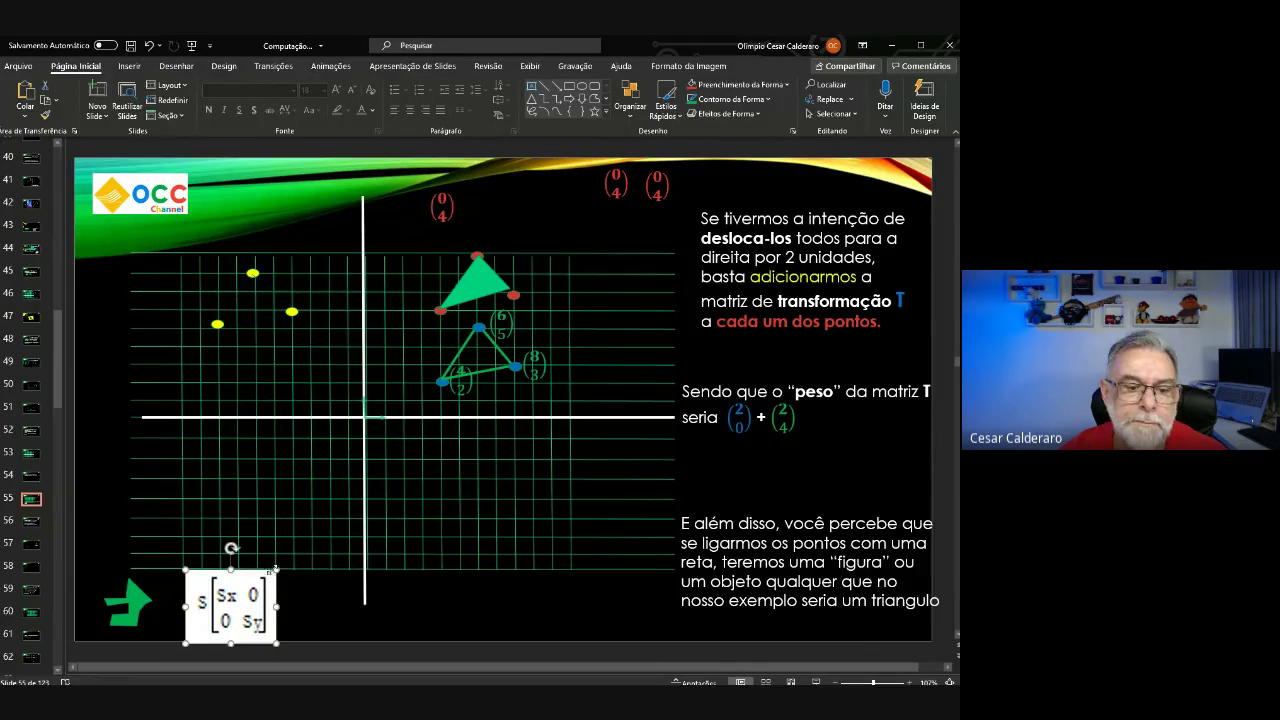
pyautogui.moveTo(276, 569); pyautogui.dragTo(239, 600)
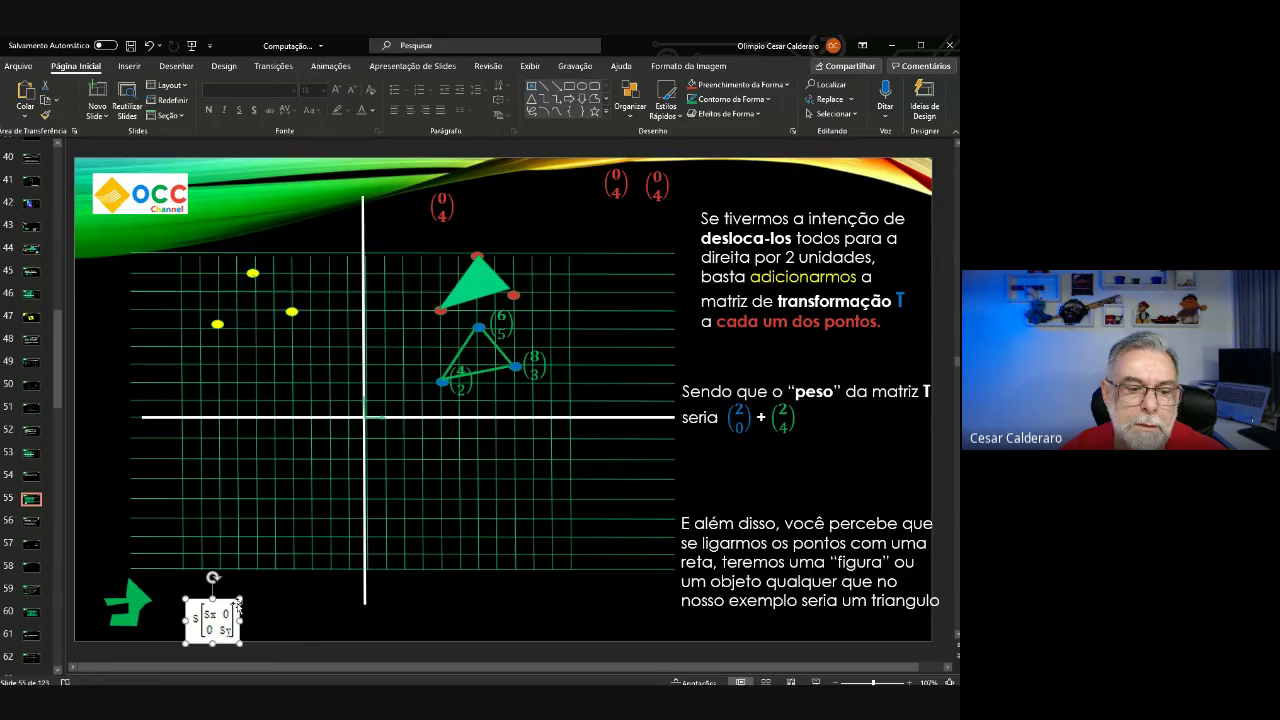
# Place a copy of the filled green triangle lower on the grid.
pyautogui.click(475, 283)
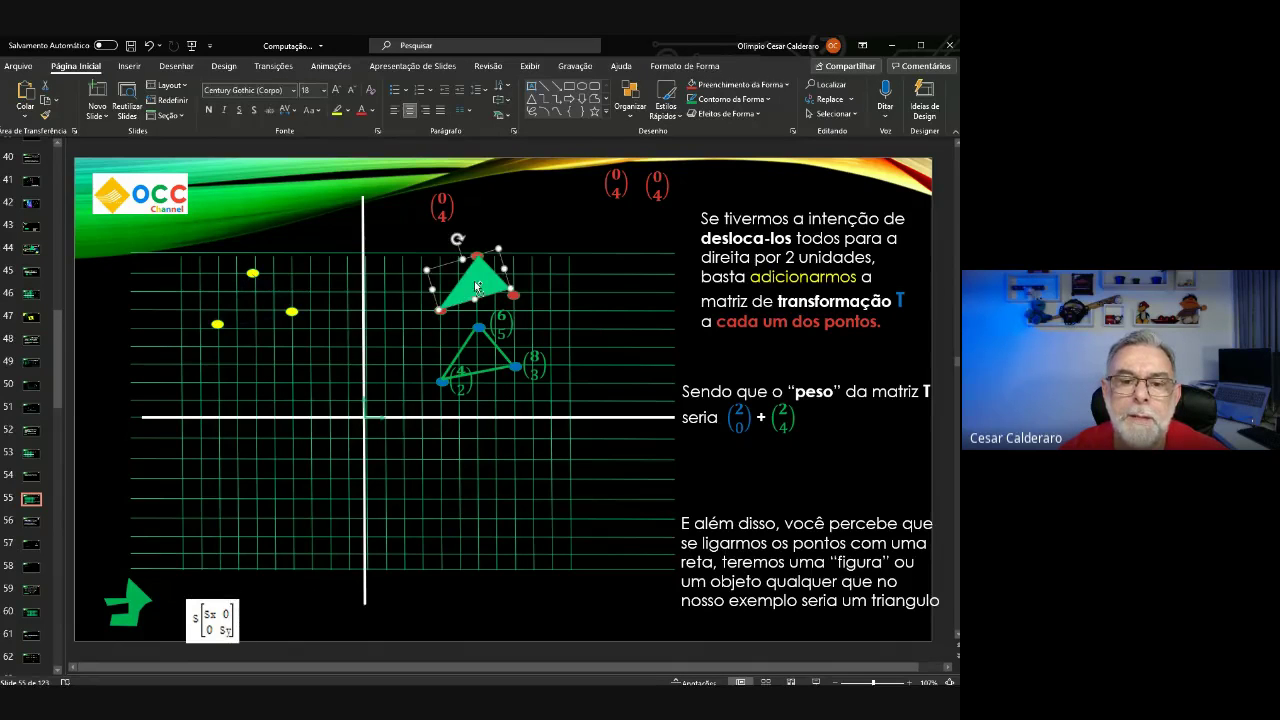
pyautogui.moveTo(476, 286); pyautogui.dragTo(483, 518)
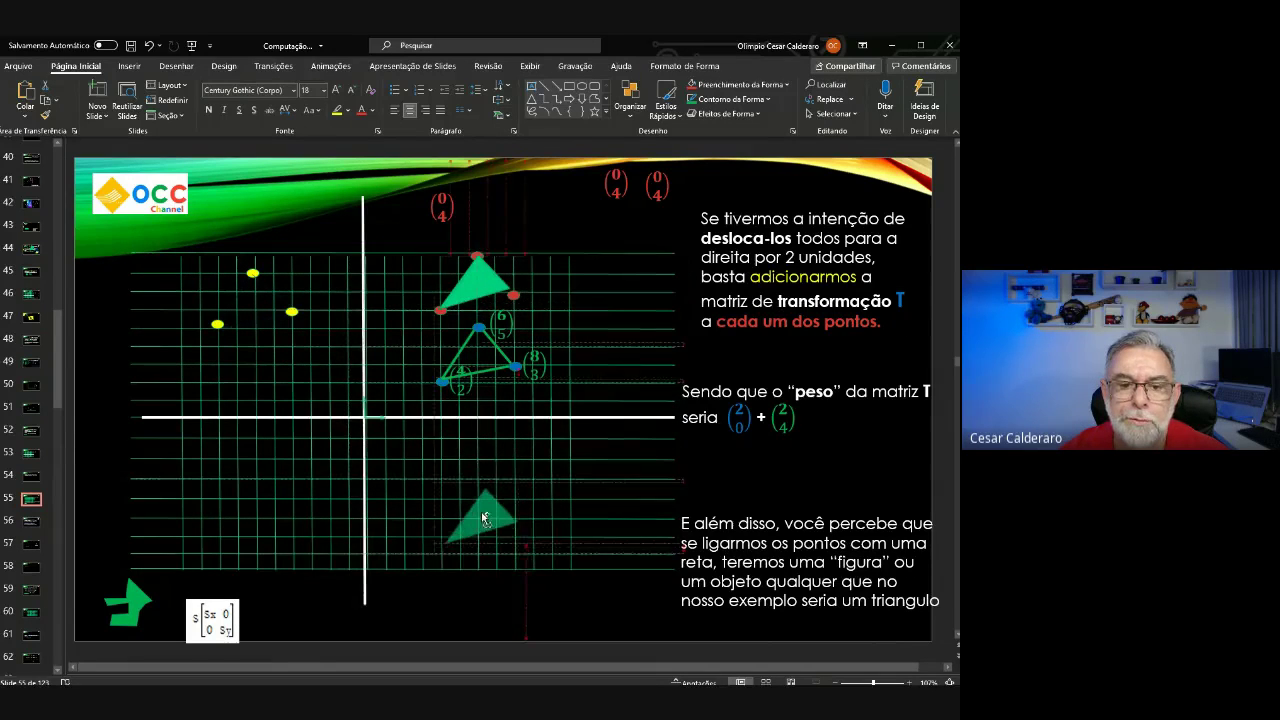
pyautogui.moveTo(483, 518); pyautogui.dragTo(477, 512)
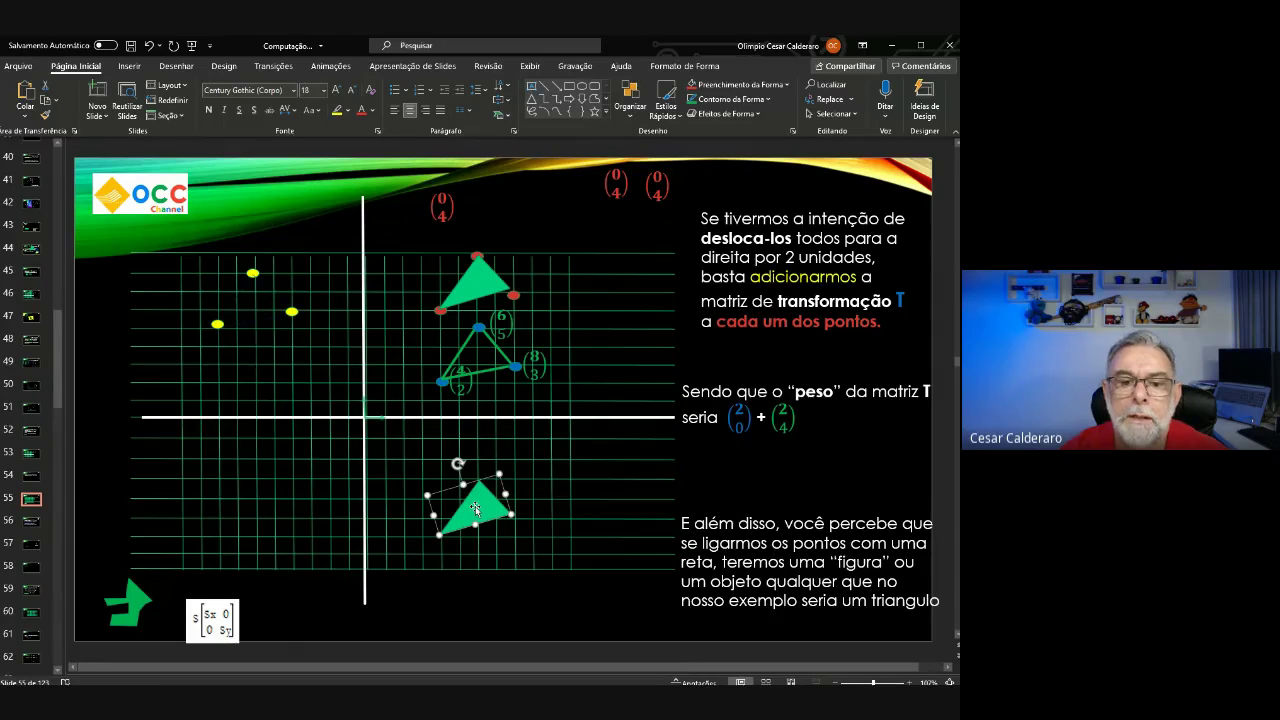
# Add a second triangle copy further left on the grid, then go to slide 56.
pyautogui.moveTo(475, 507); pyautogui.dragTo(256, 508)
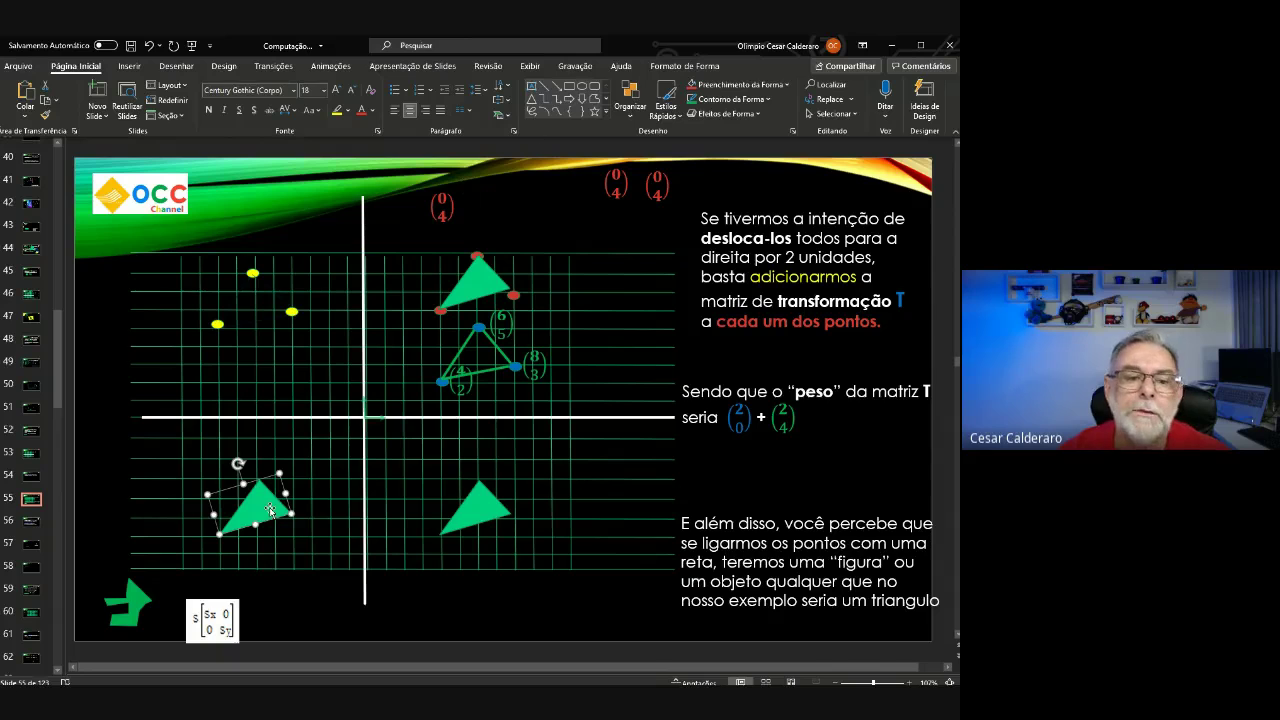
pyautogui.click(452, 207)
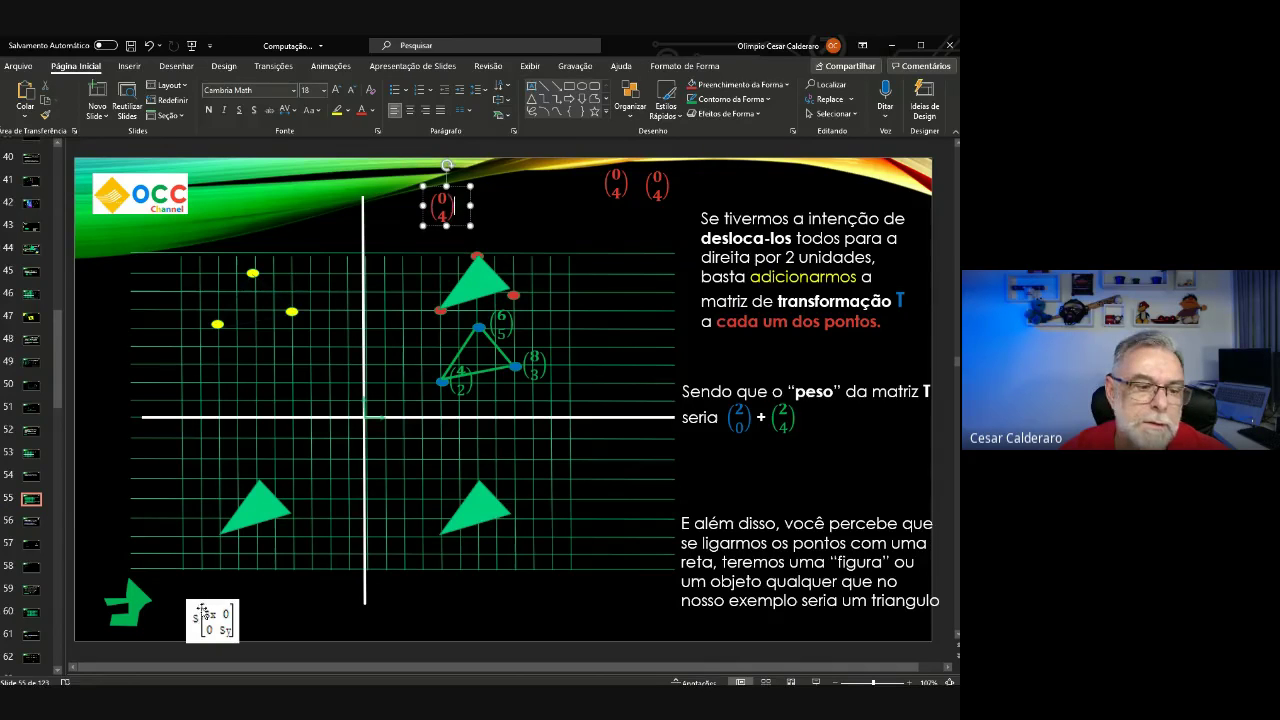
pyautogui.click(33, 523)
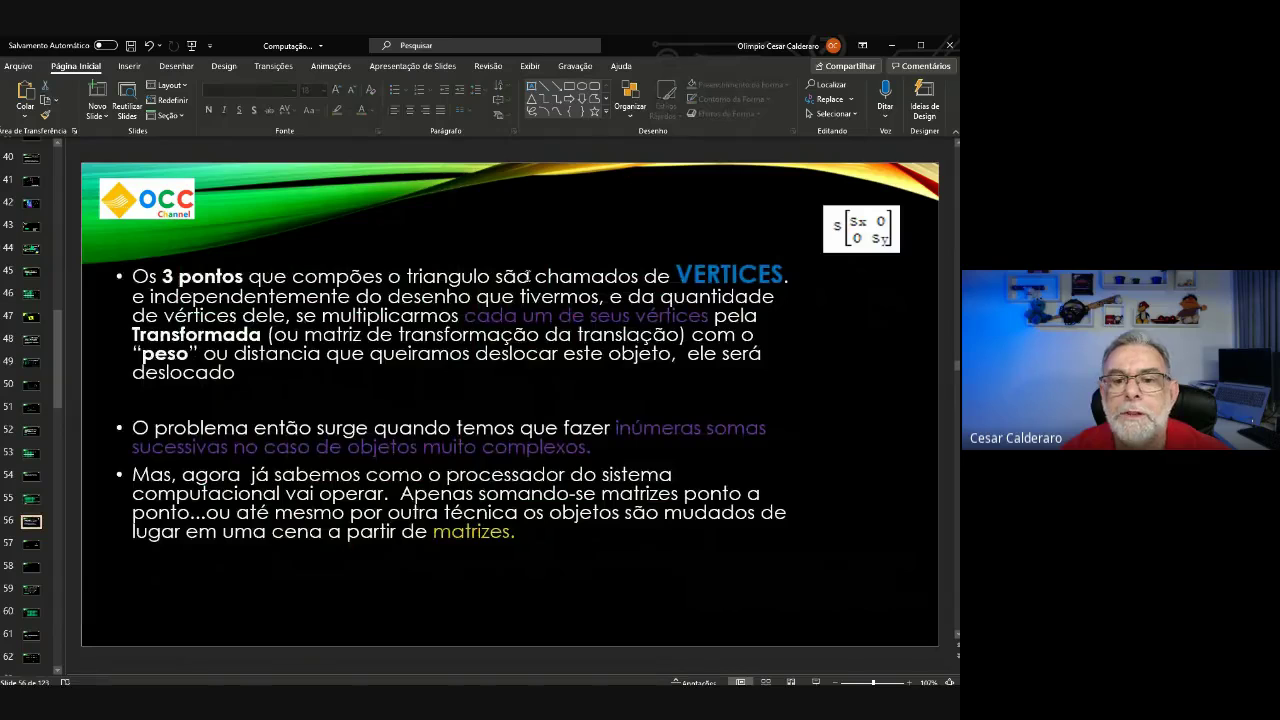
# Set 'cada um de seus vértices' to font size 24 and bold.
pyautogui.moveTo(674, 274); pyautogui.dragTo(785, 275)
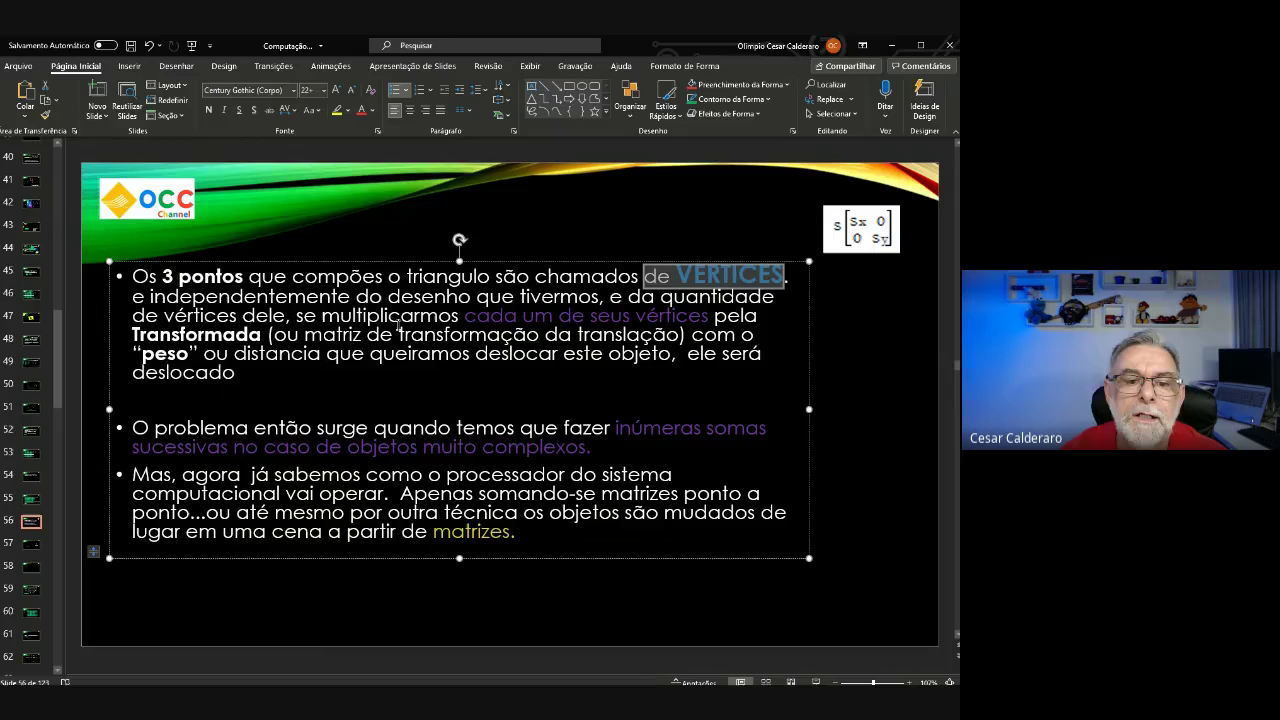
pyautogui.moveTo(460, 312); pyautogui.dragTo(684, 317)
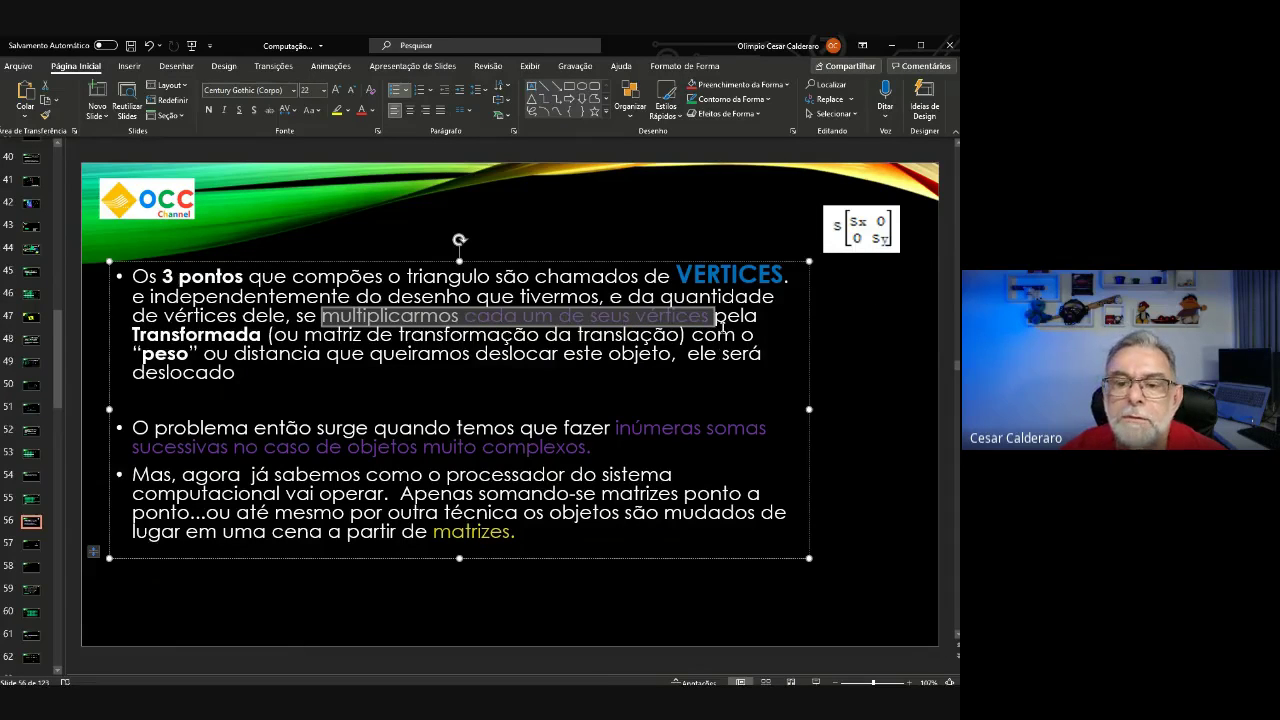
pyautogui.moveTo(716, 318); pyautogui.dragTo(488, 318)
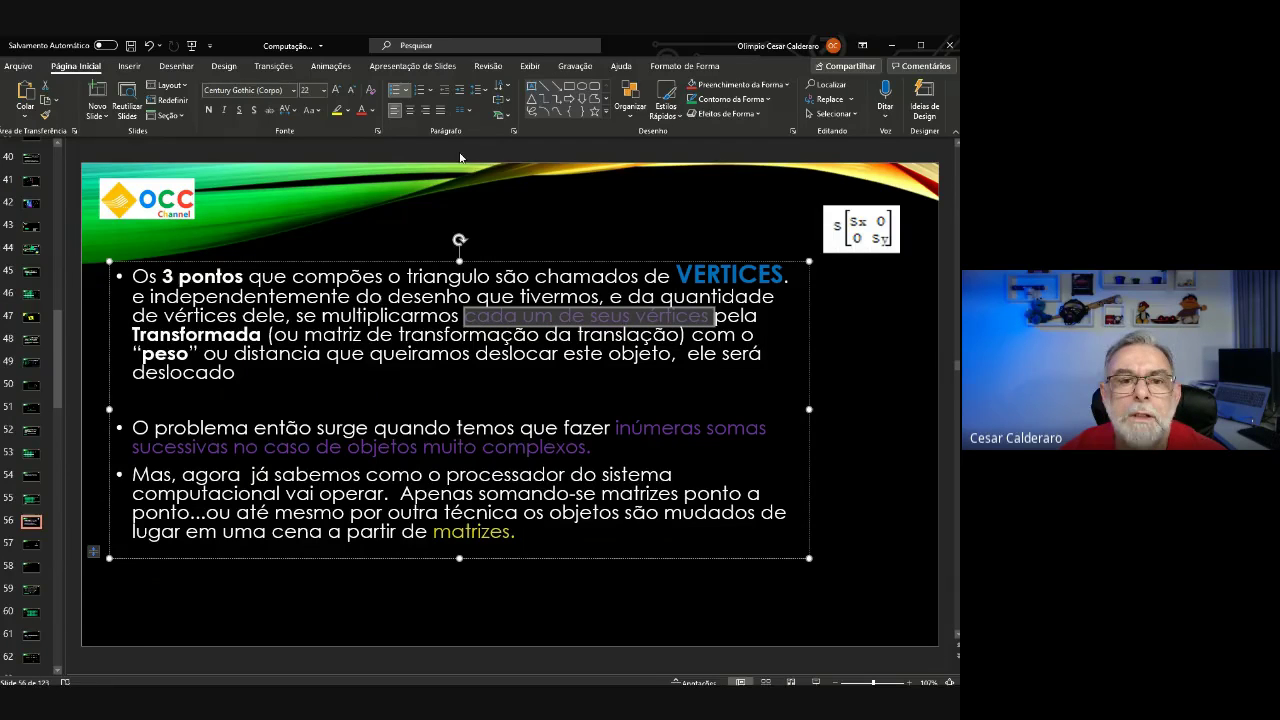
pyautogui.click(336, 90)
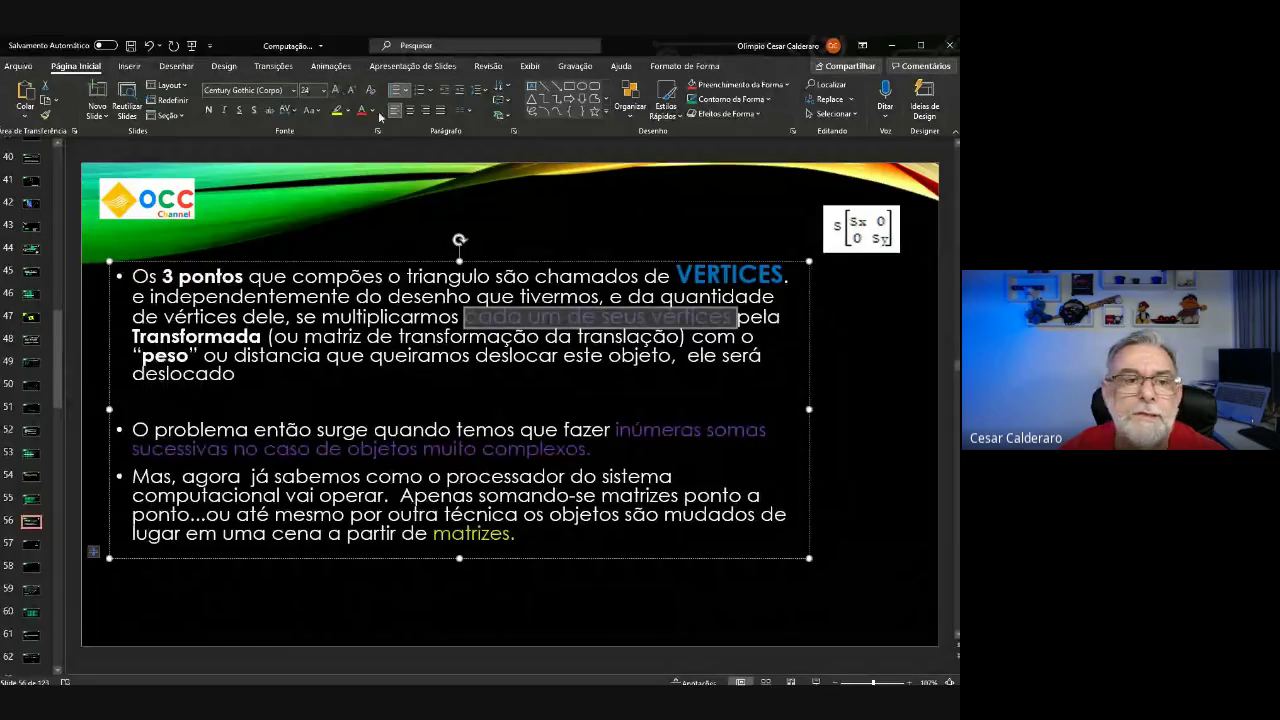
pyautogui.click(208, 109)
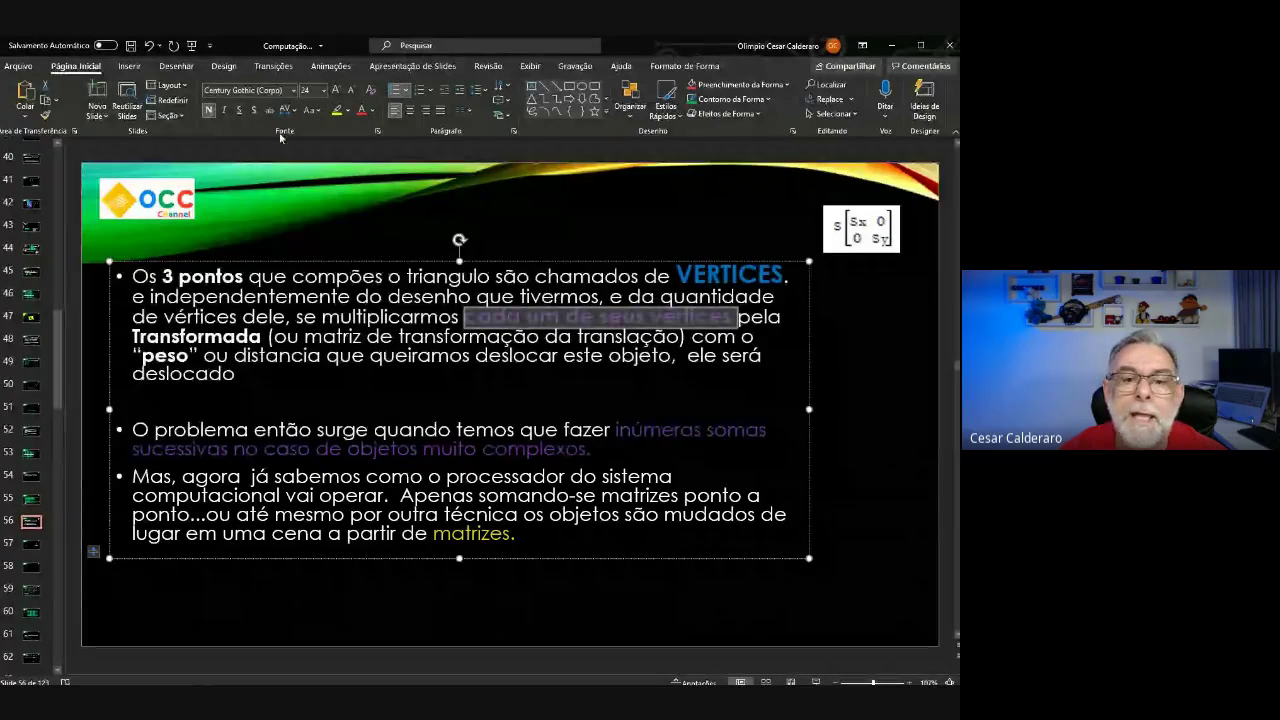
pyautogui.click(638, 243)
# Reselect 'cada um de seus vértices' to check its formatting, then select the word Transformada.
pyautogui.moveTo(738, 318); pyautogui.dragTo(588, 320)
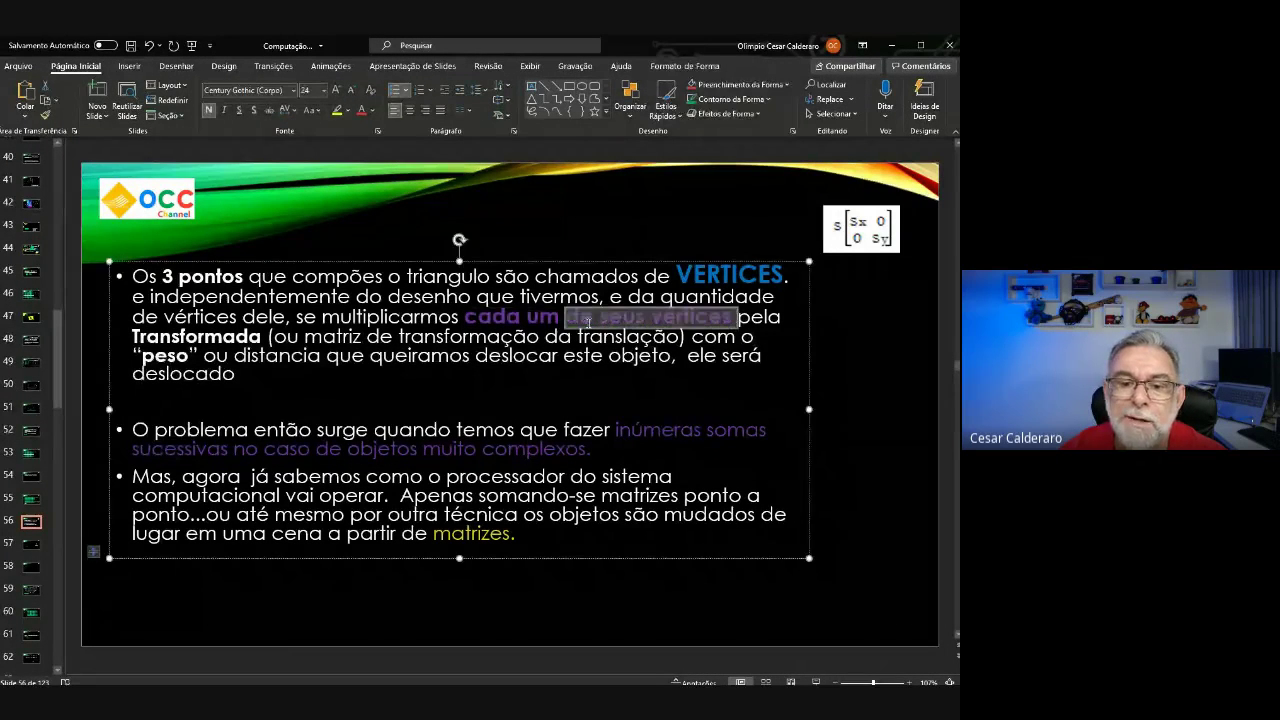
pyautogui.click(633, 220)
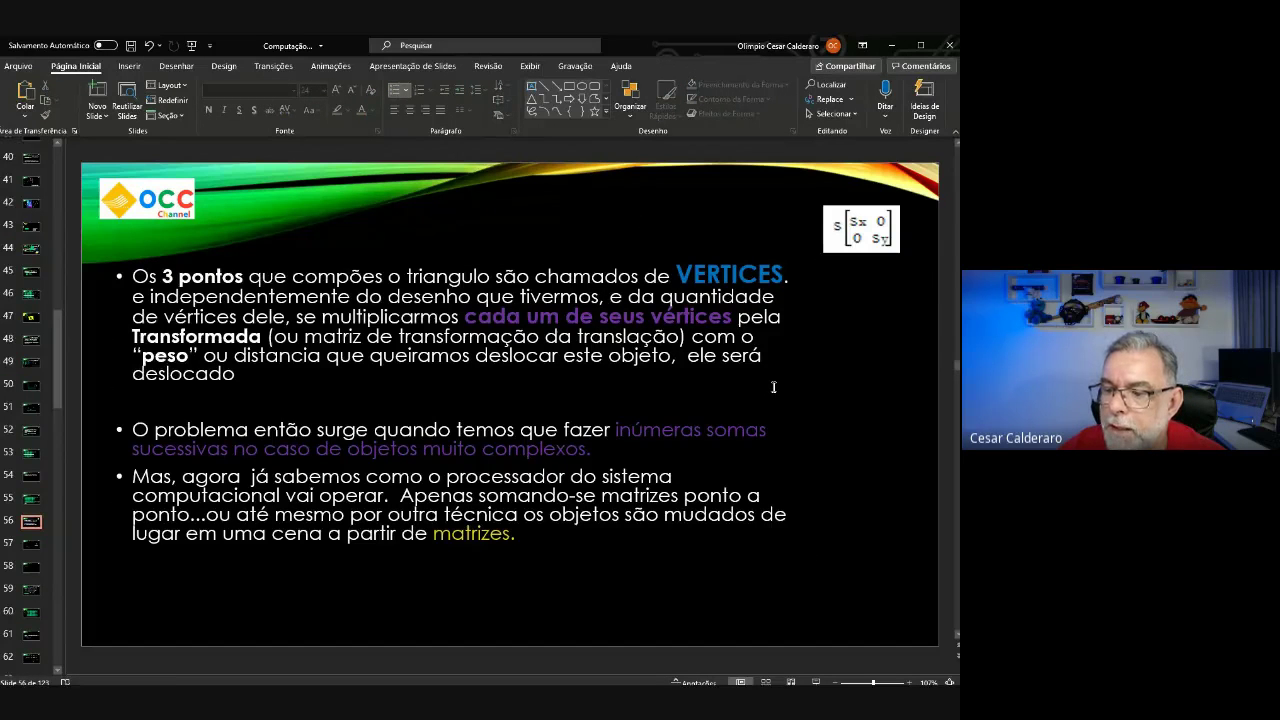
pyautogui.moveTo(731, 316); pyautogui.dragTo(465, 318)
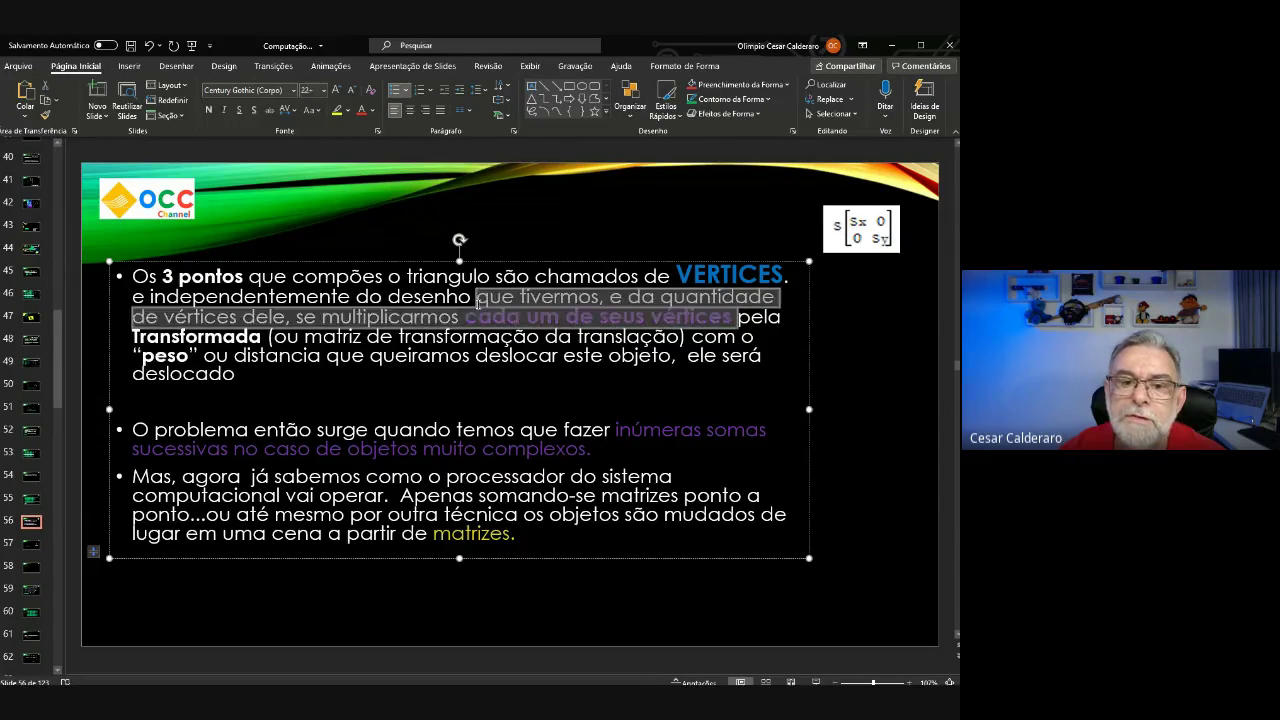
pyautogui.click(609, 228)
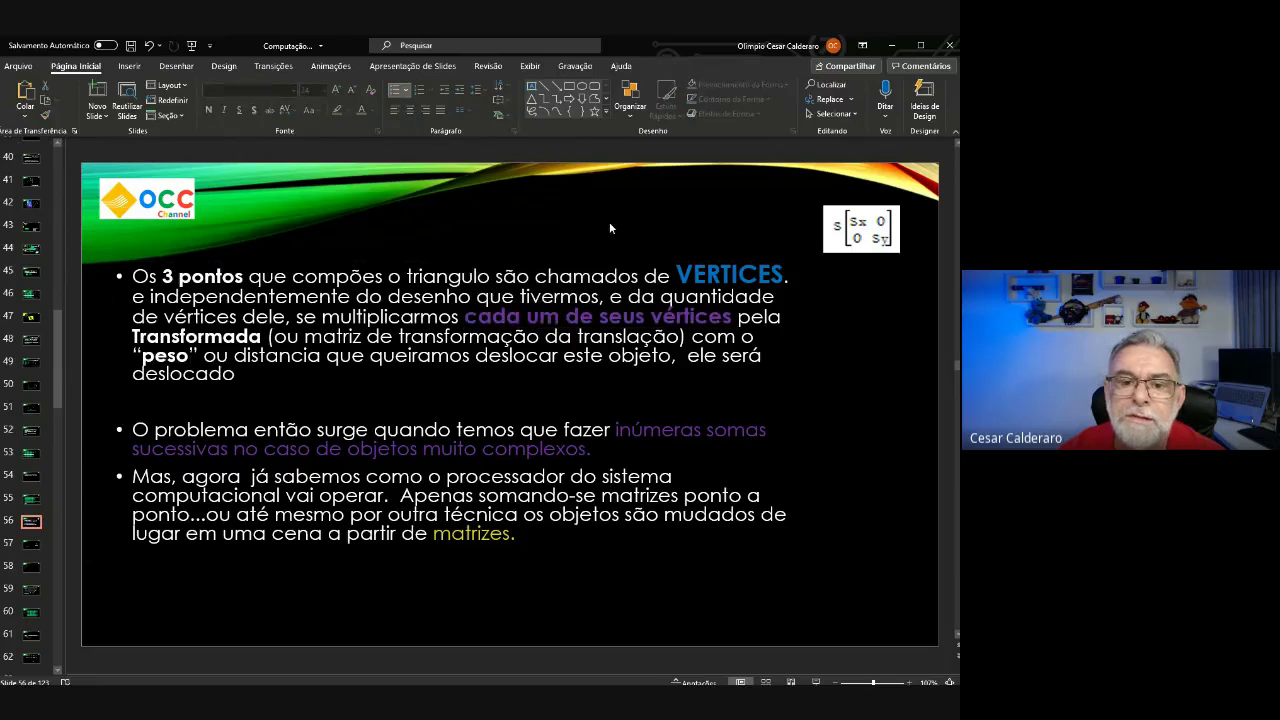
pyautogui.moveTo(735, 318); pyautogui.dragTo(480, 315)
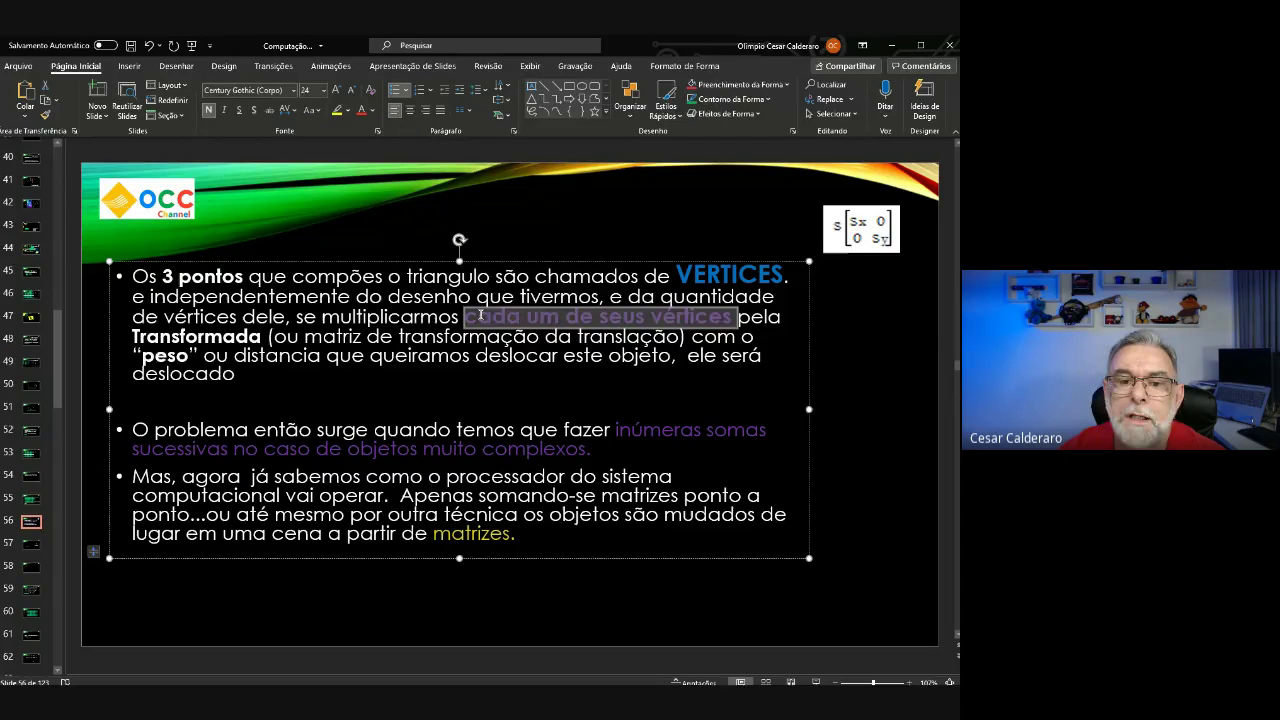
pyautogui.click(559, 213)
pyautogui.moveTo(731, 318); pyautogui.dragTo(485, 313)
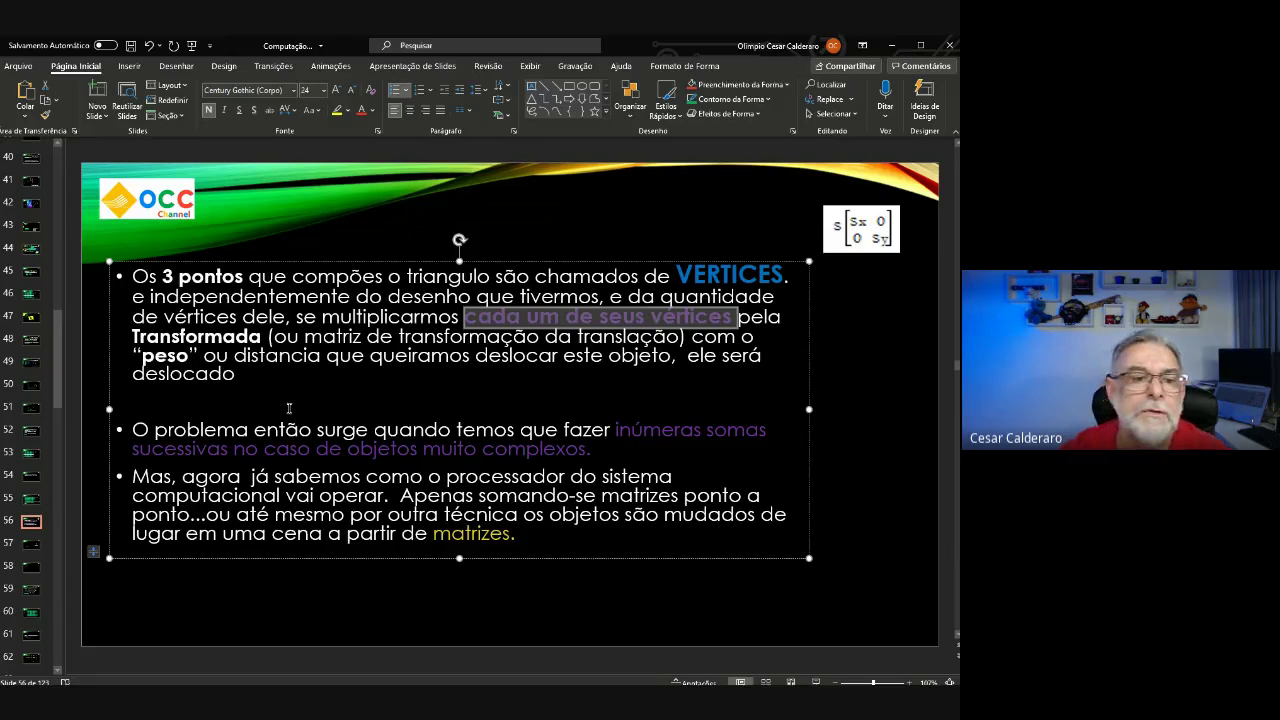
pyautogui.moveTo(266, 337); pyautogui.dragTo(130, 337)
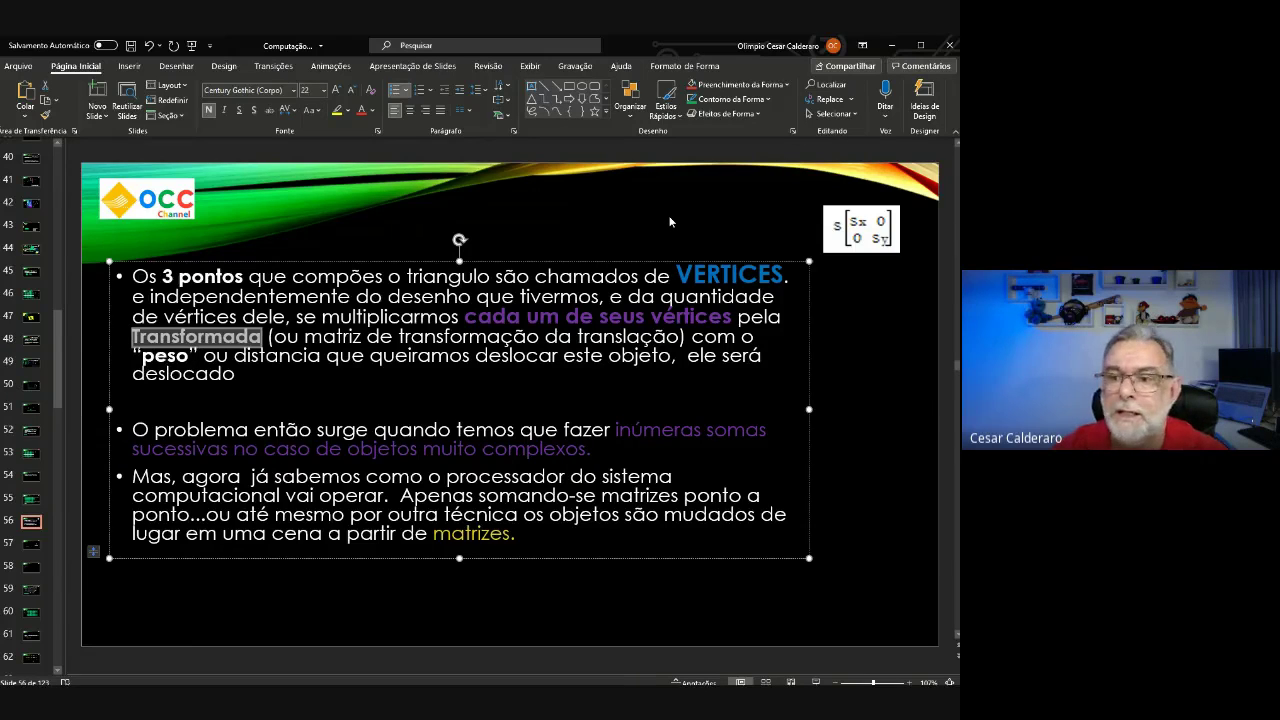
# Reduce the scaling-matrix picture in slide 56's top-right corner to a small size.
pyautogui.click(870, 230)
pyautogui.moveTo(899, 252); pyautogui.dragTo(851, 224)
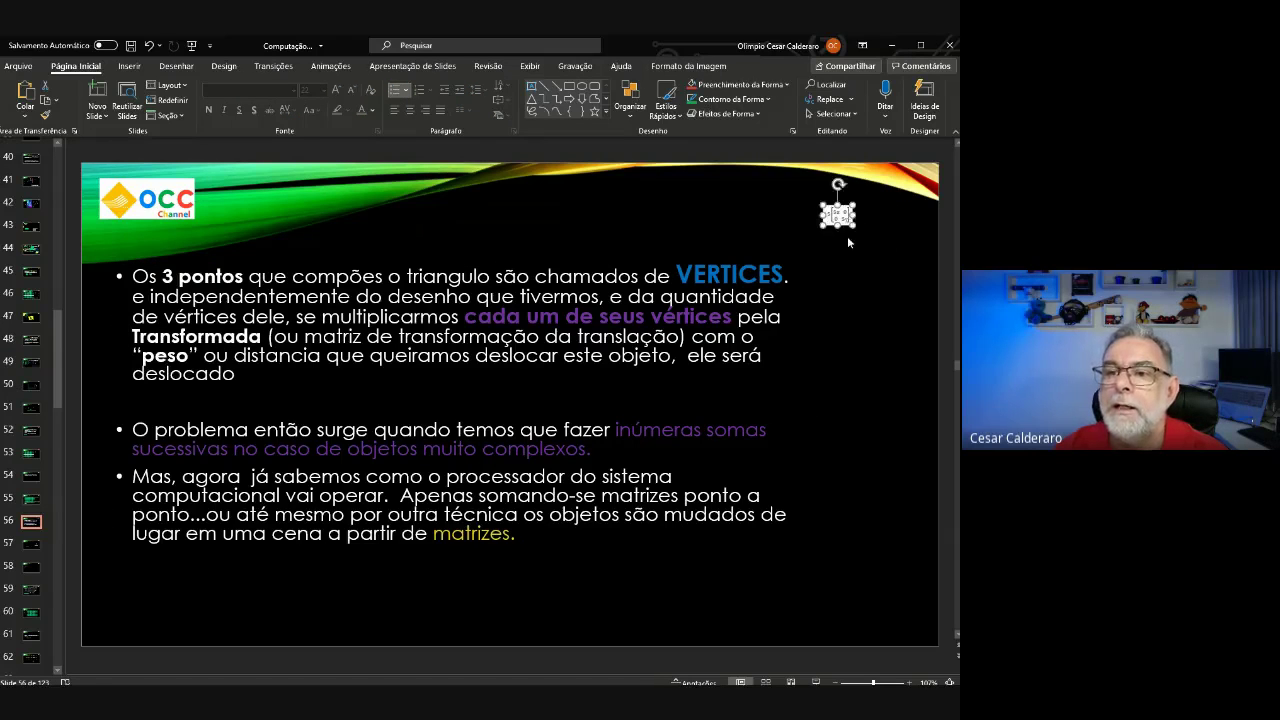
pyautogui.click(840, 268)
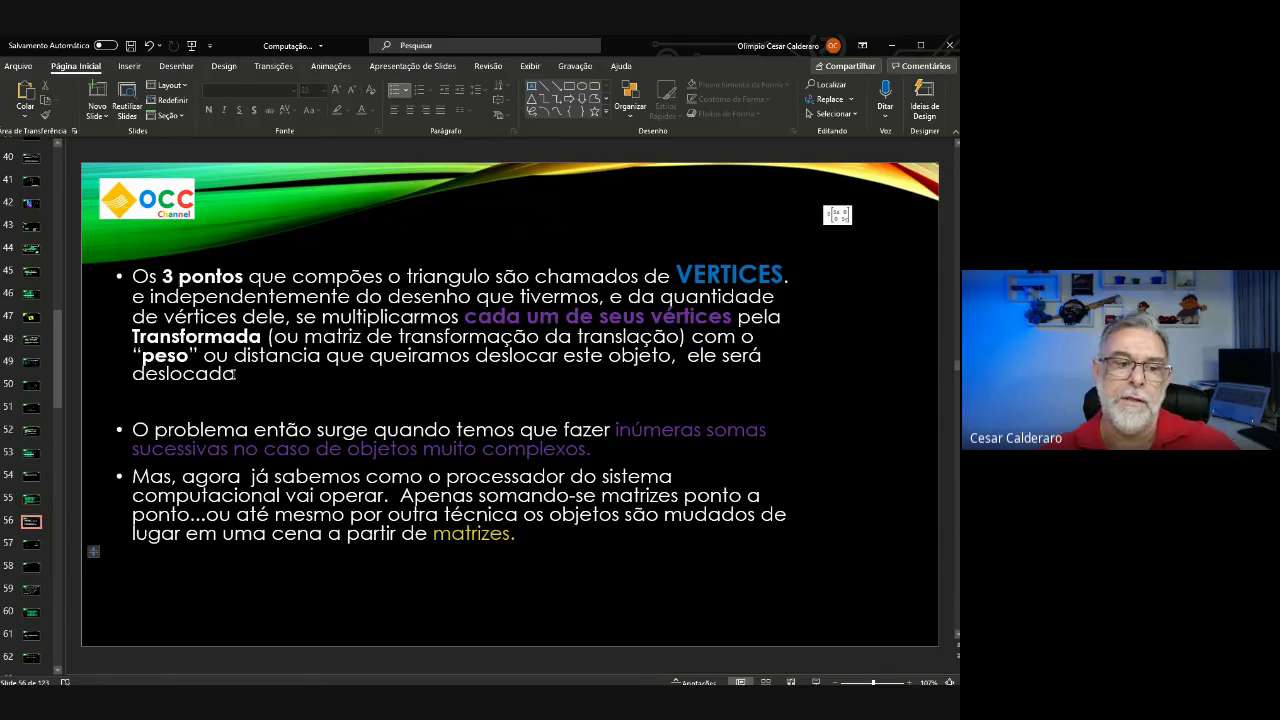
# Apply Justify alignment to the first and third bullets on slide 56, leaving the second unchanged.
pyautogui.moveTo(237, 376)
pyautogui.mouseDown()
pyautogui.moveTo(173, 333)
pyautogui.moveTo(130, 272)
pyautogui.mouseUp()
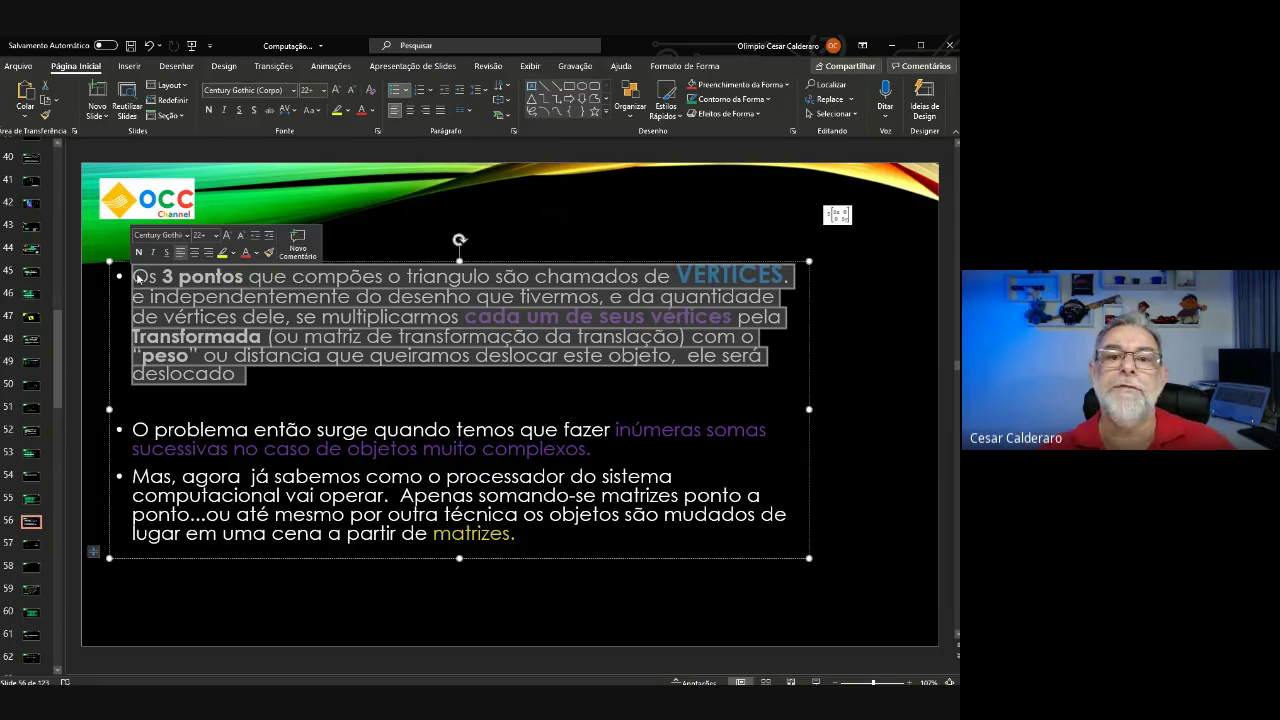
pyautogui.click(440, 110)
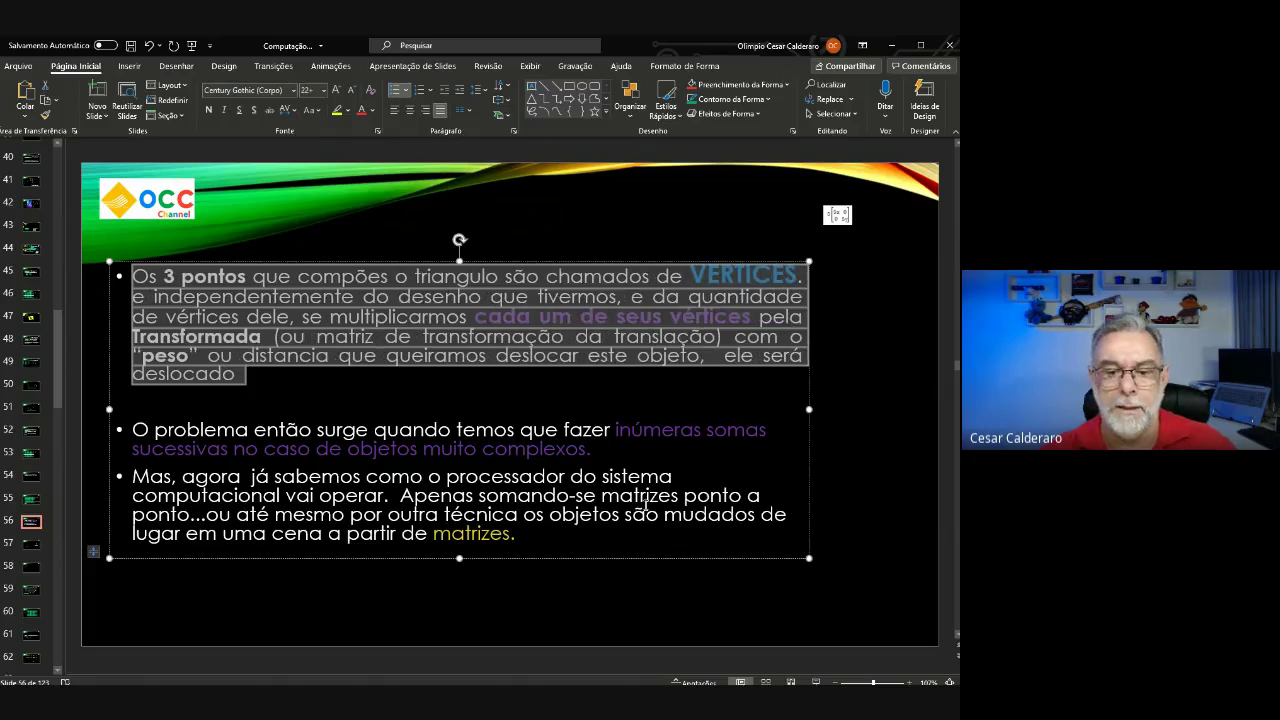
pyautogui.moveTo(520, 535); pyautogui.dragTo(131, 477)
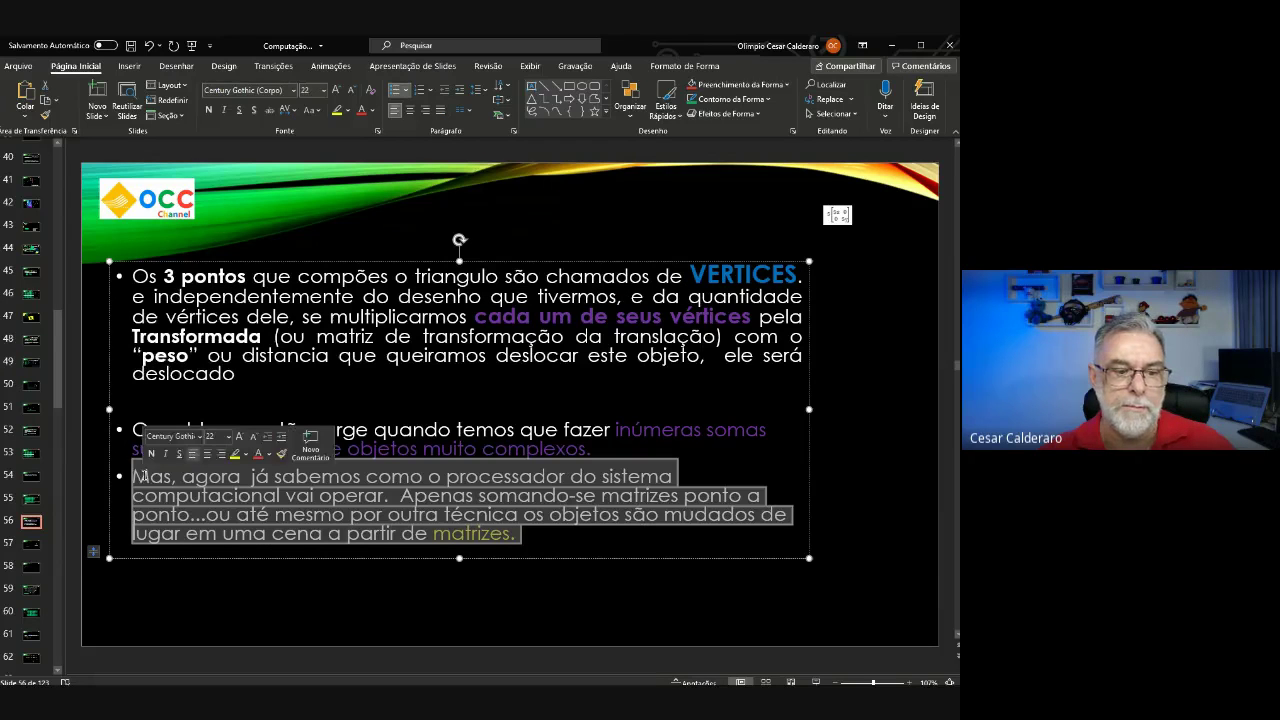
pyautogui.click(440, 110)
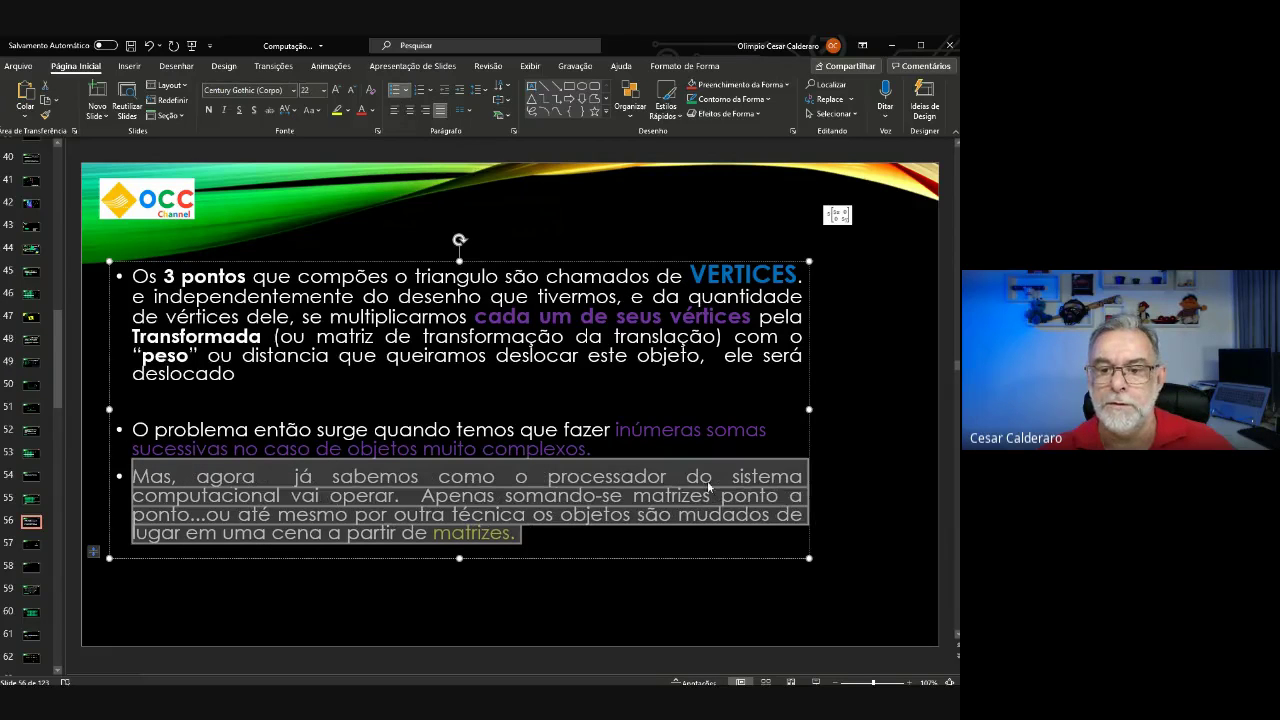
pyautogui.moveTo(593, 450); pyautogui.dragTo(134, 429)
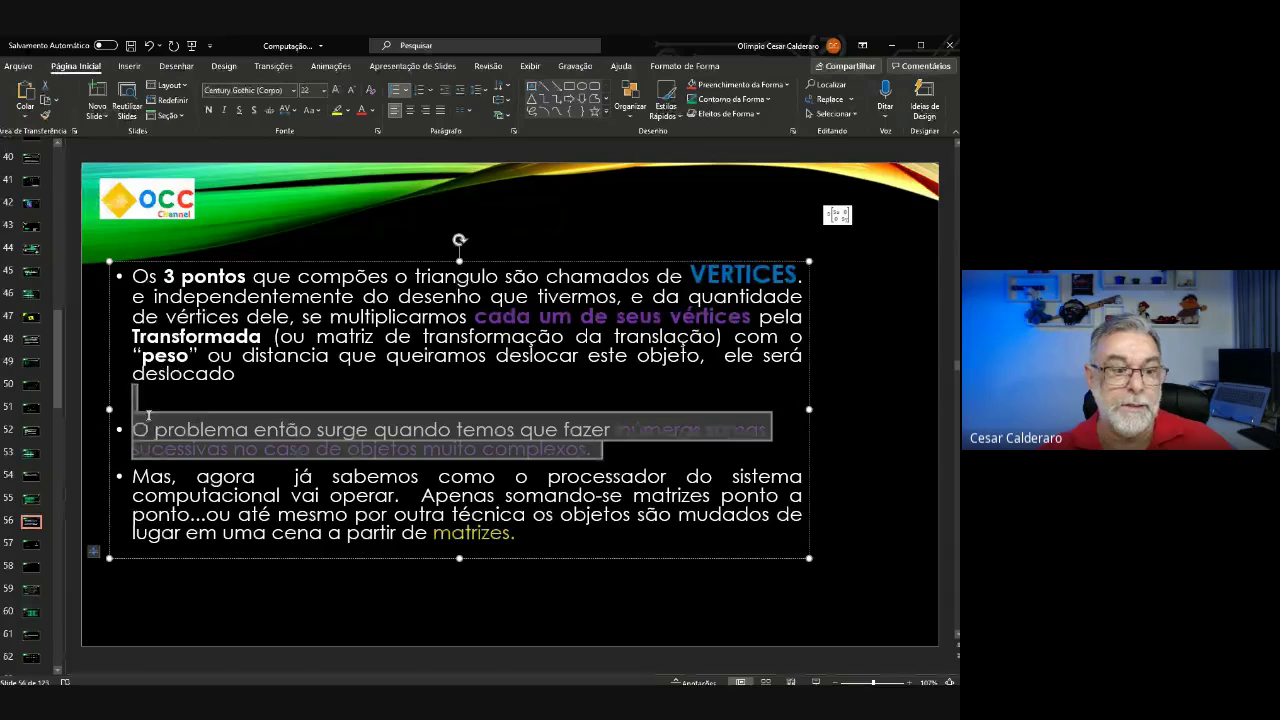
pyautogui.click(880, 414)
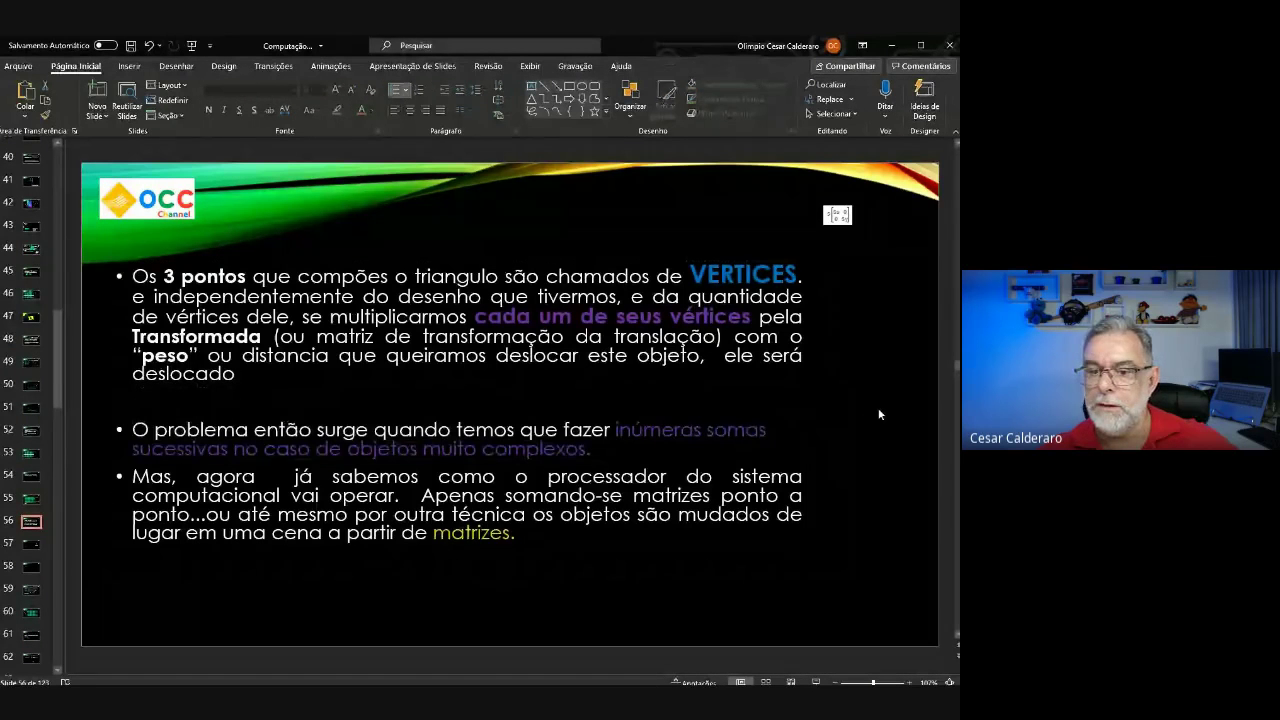